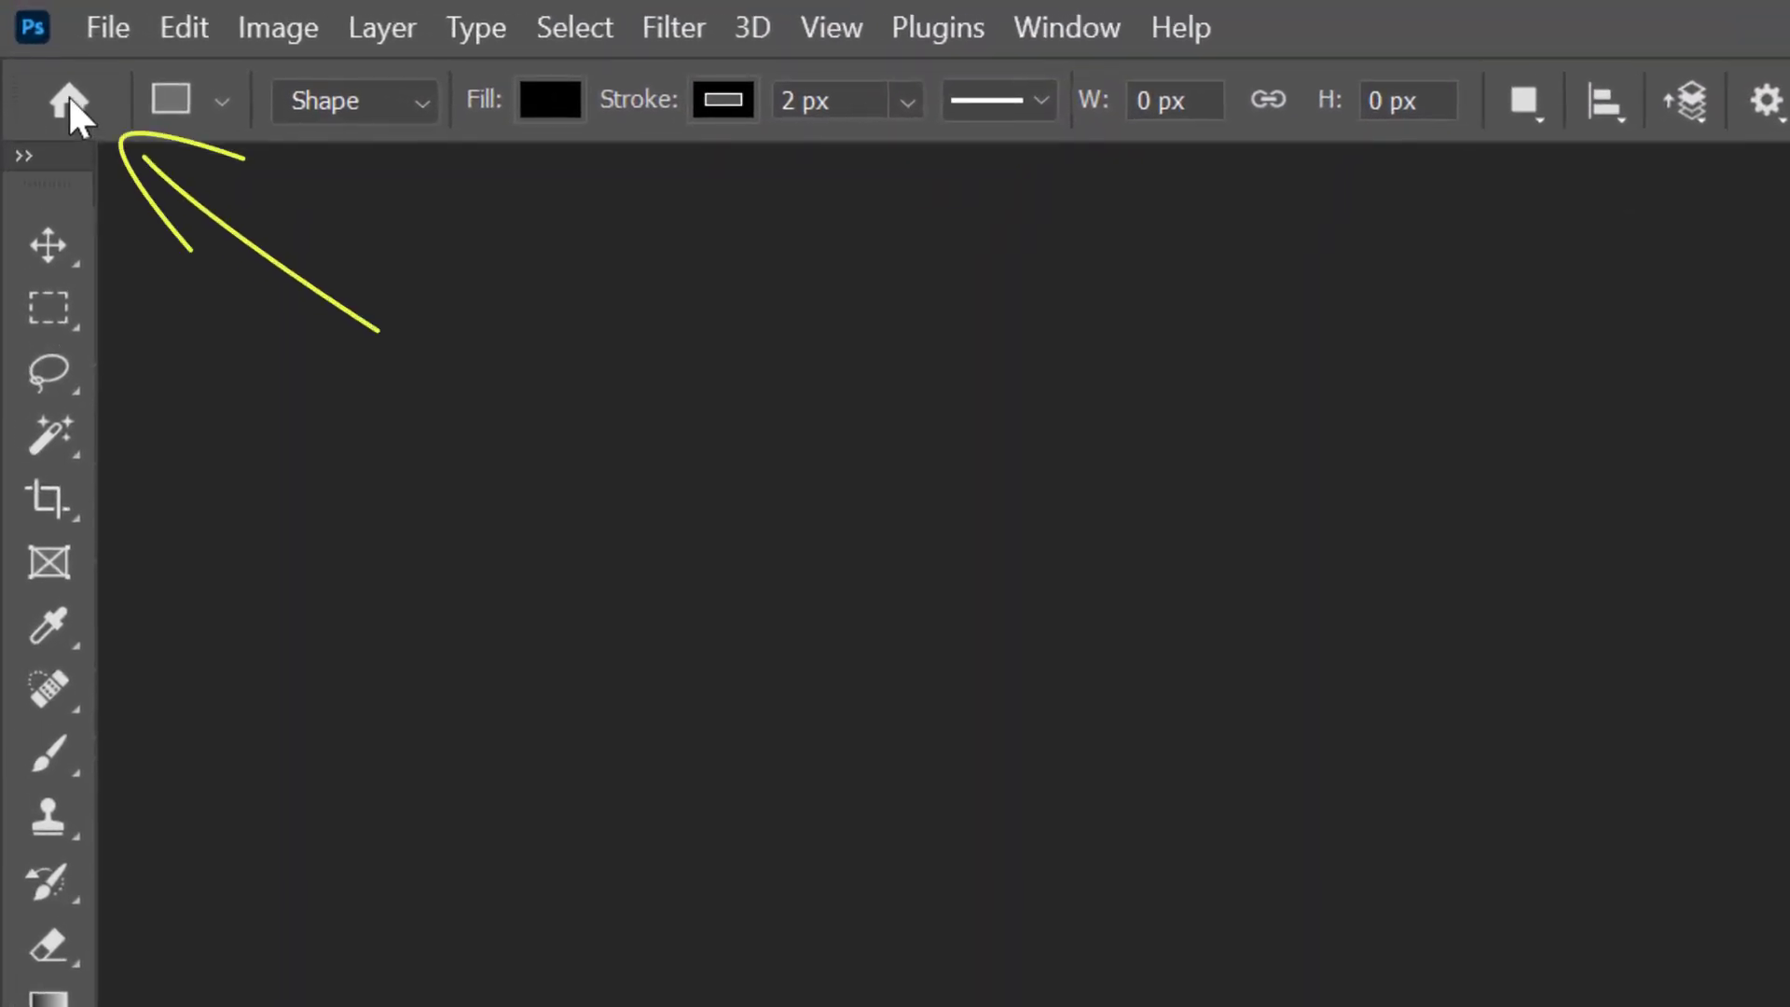
# Go to the home screen and look through the image files available to open in the Assets folder
pyautogui.click(69, 93)
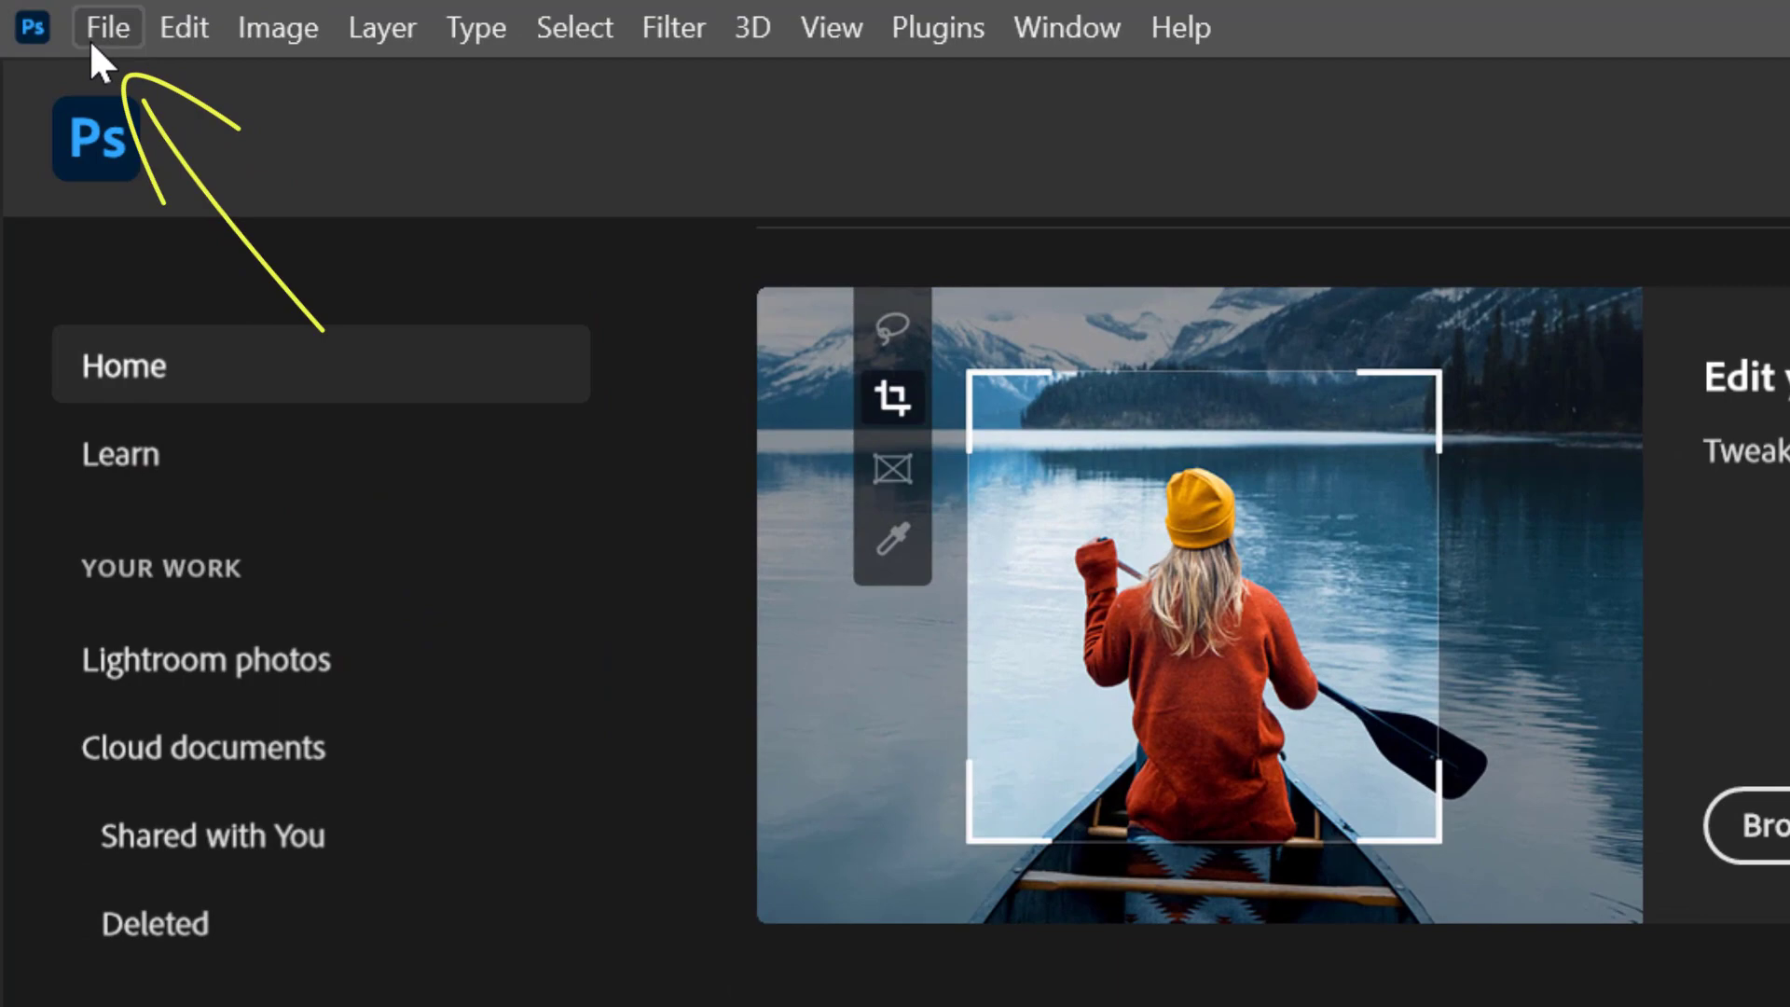
pyautogui.click(91, 41)
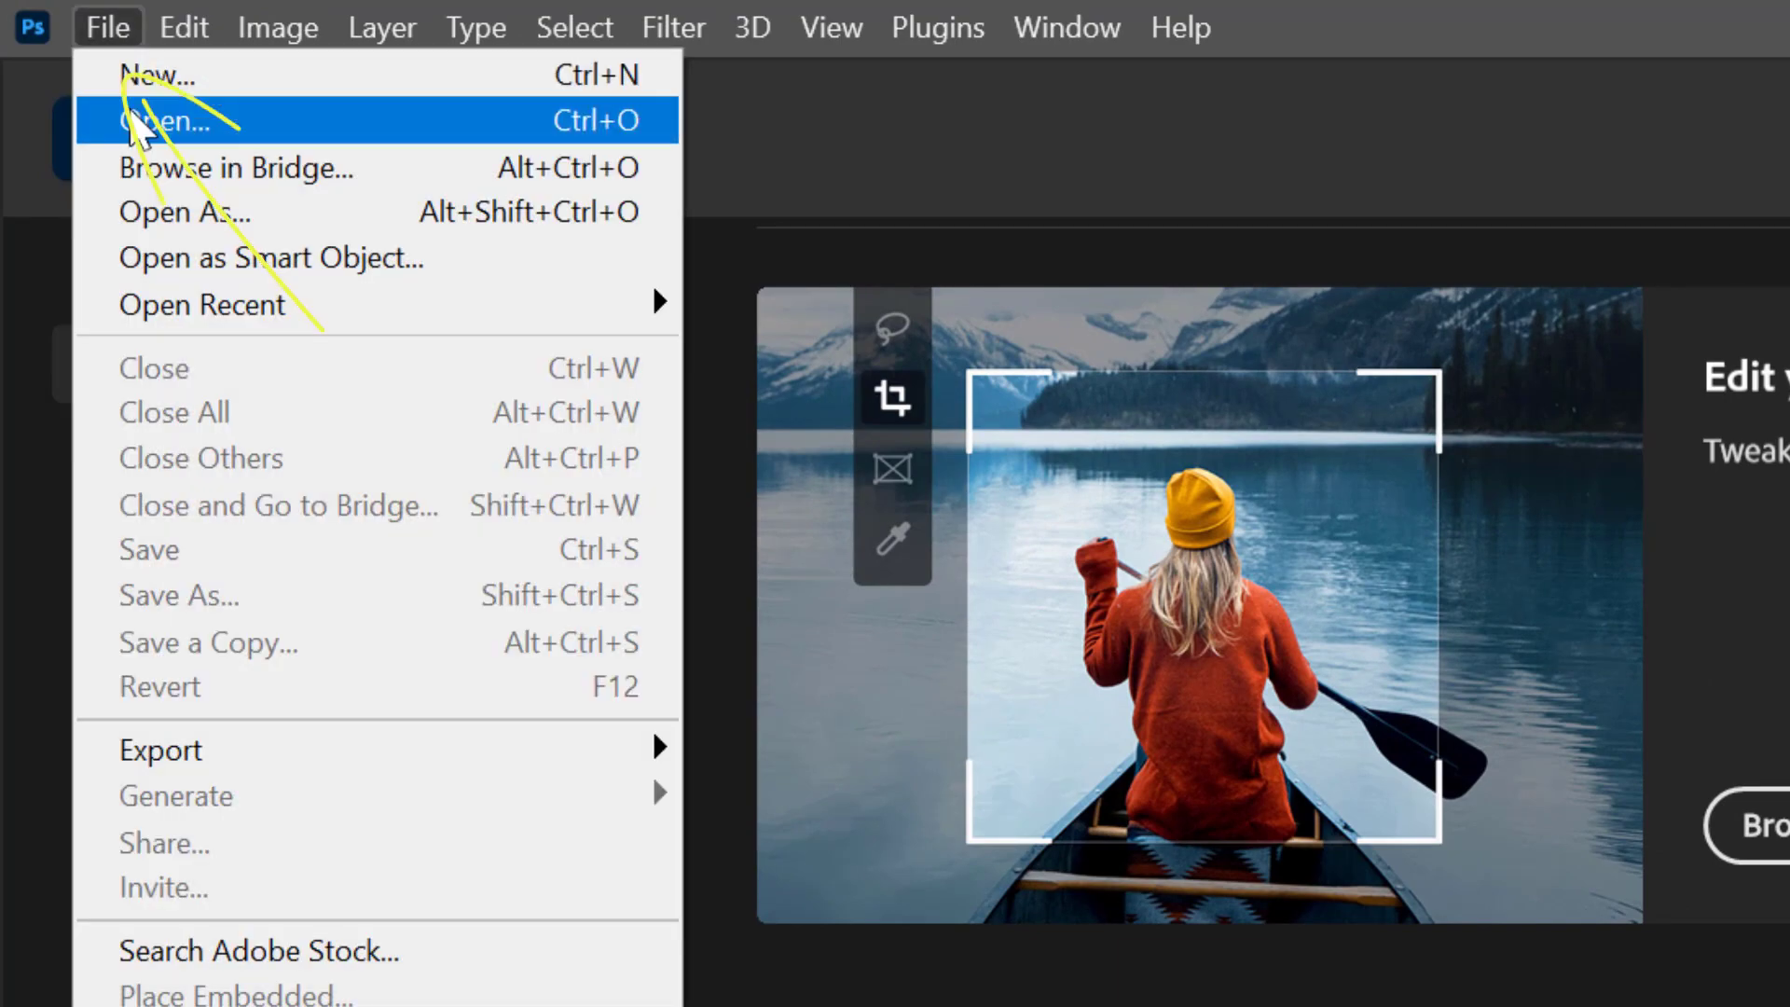
pyautogui.click(138, 124)
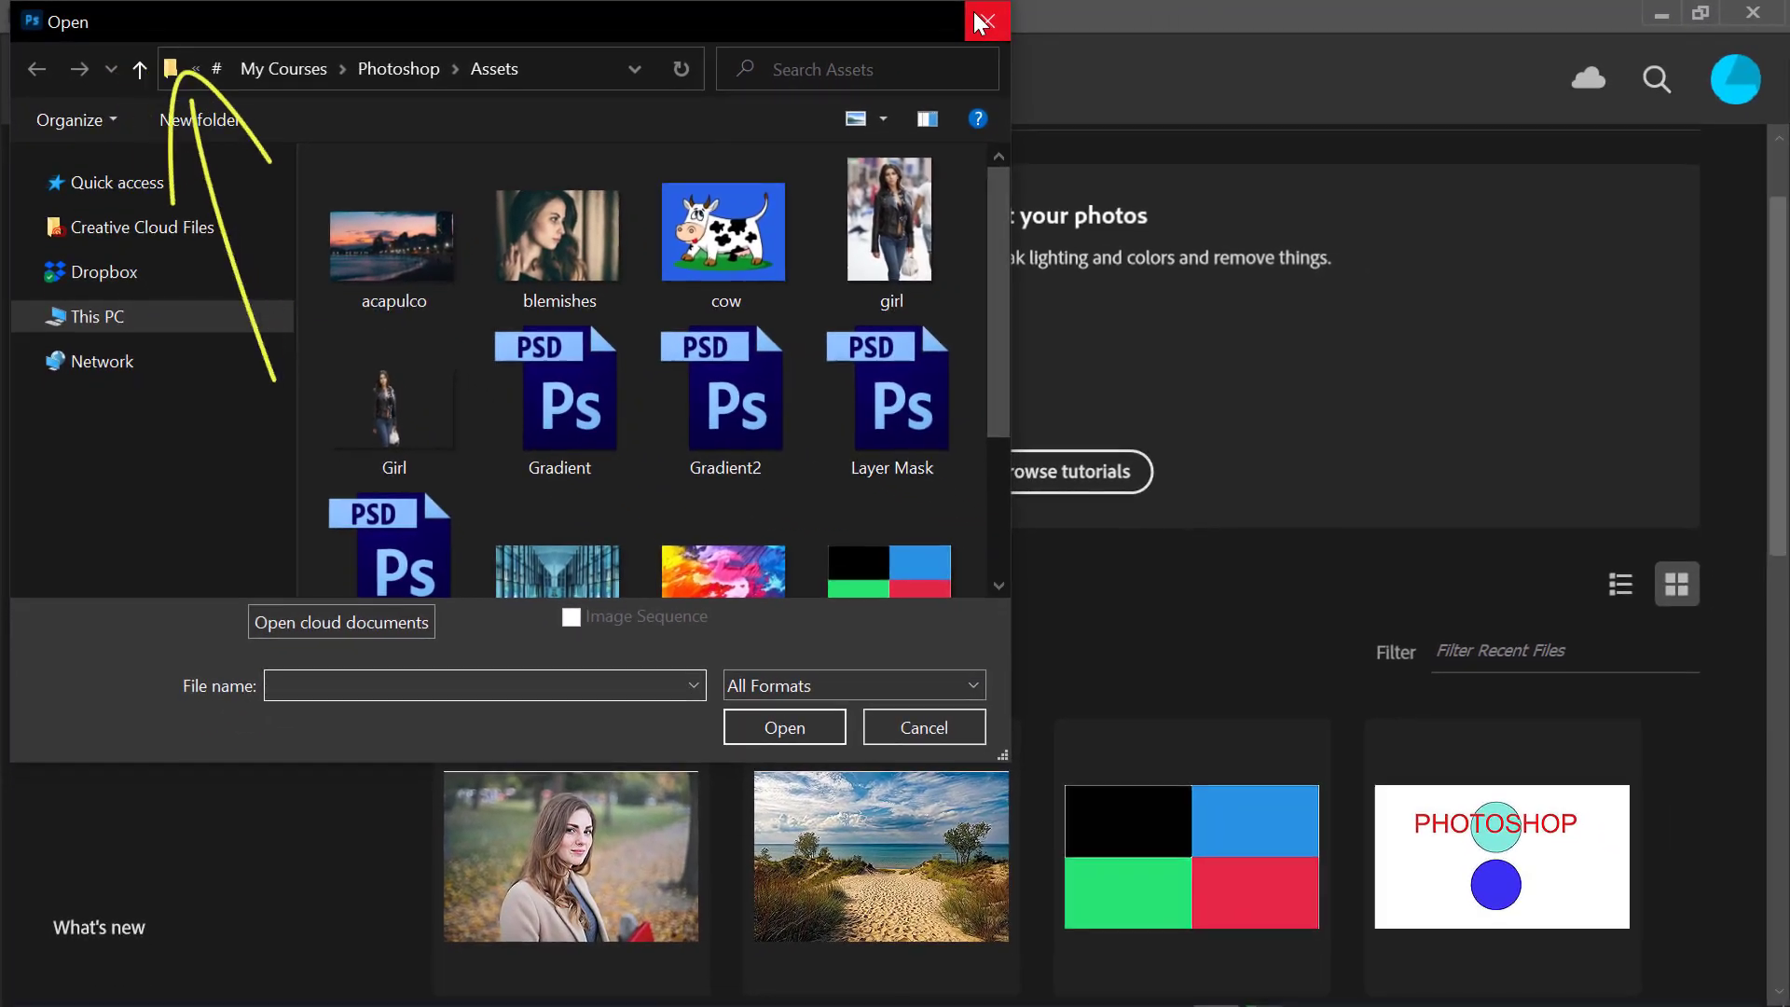
pyautogui.click(985, 21)
# Start a new document, setting it to 1920 pixels wide and 1080 pixels high in landscape orientation
pyautogui.click(104, 636)
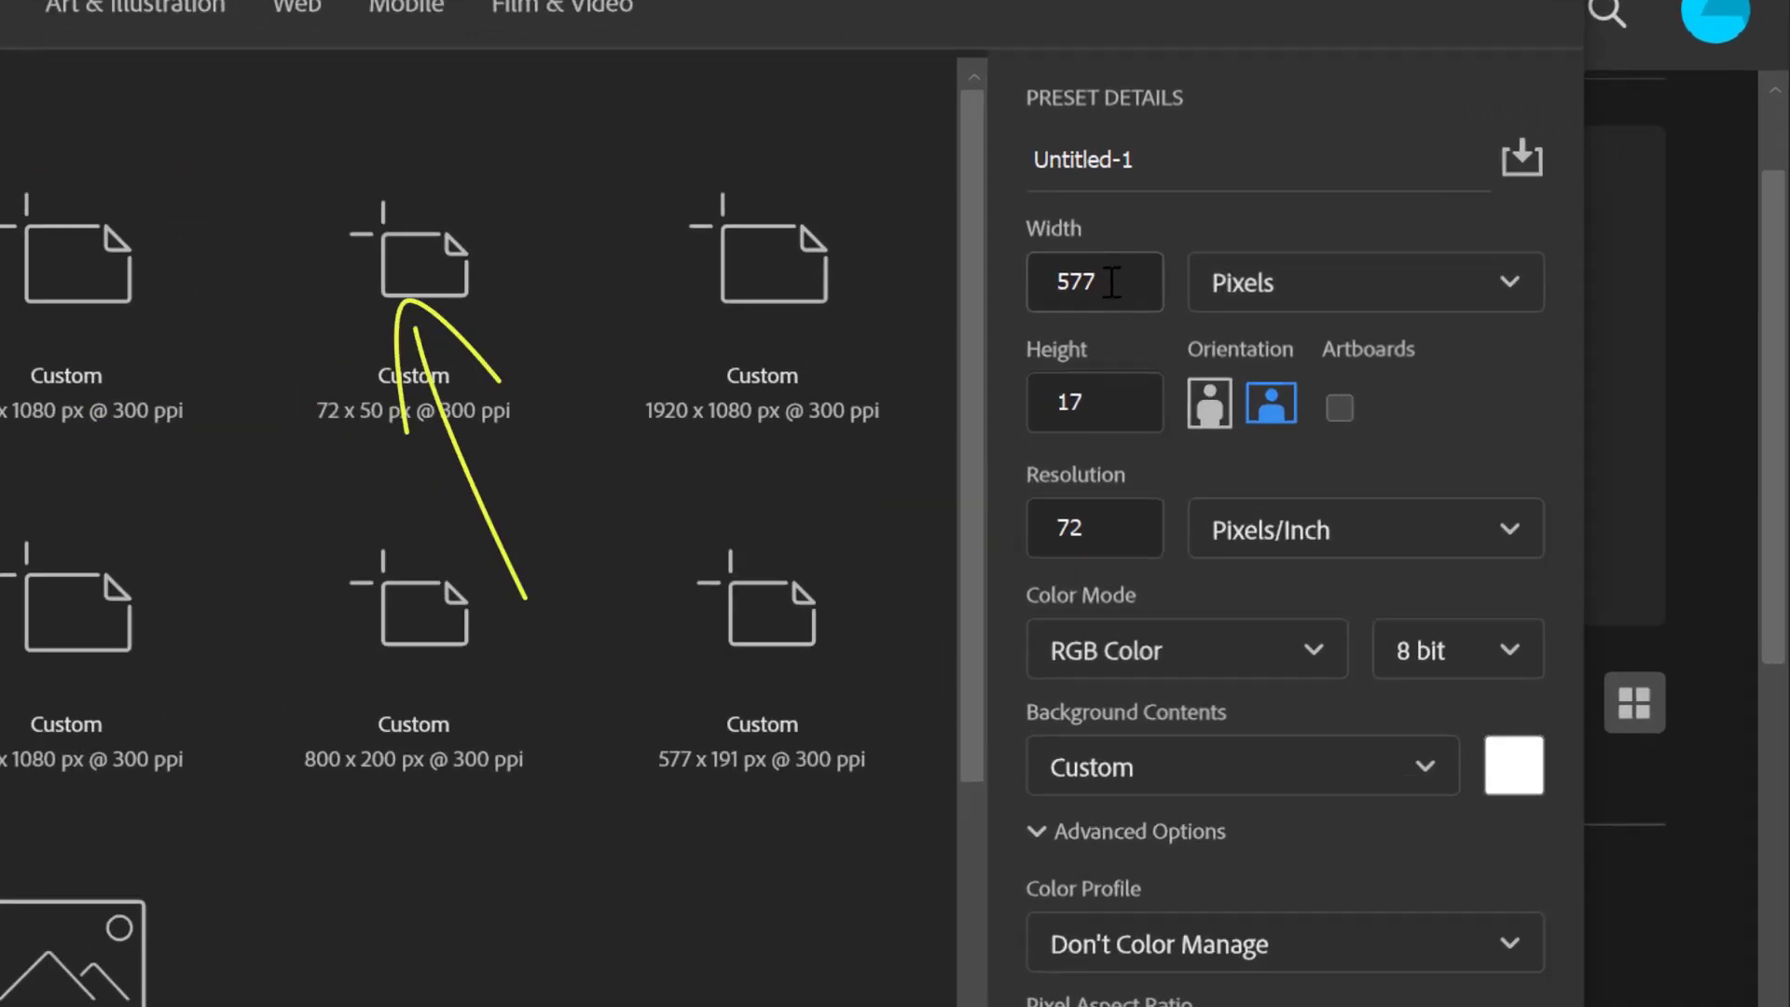
pyautogui.moveTo(1297, 278); pyautogui.dragTo(1209, 278)
pyautogui.write('1920')
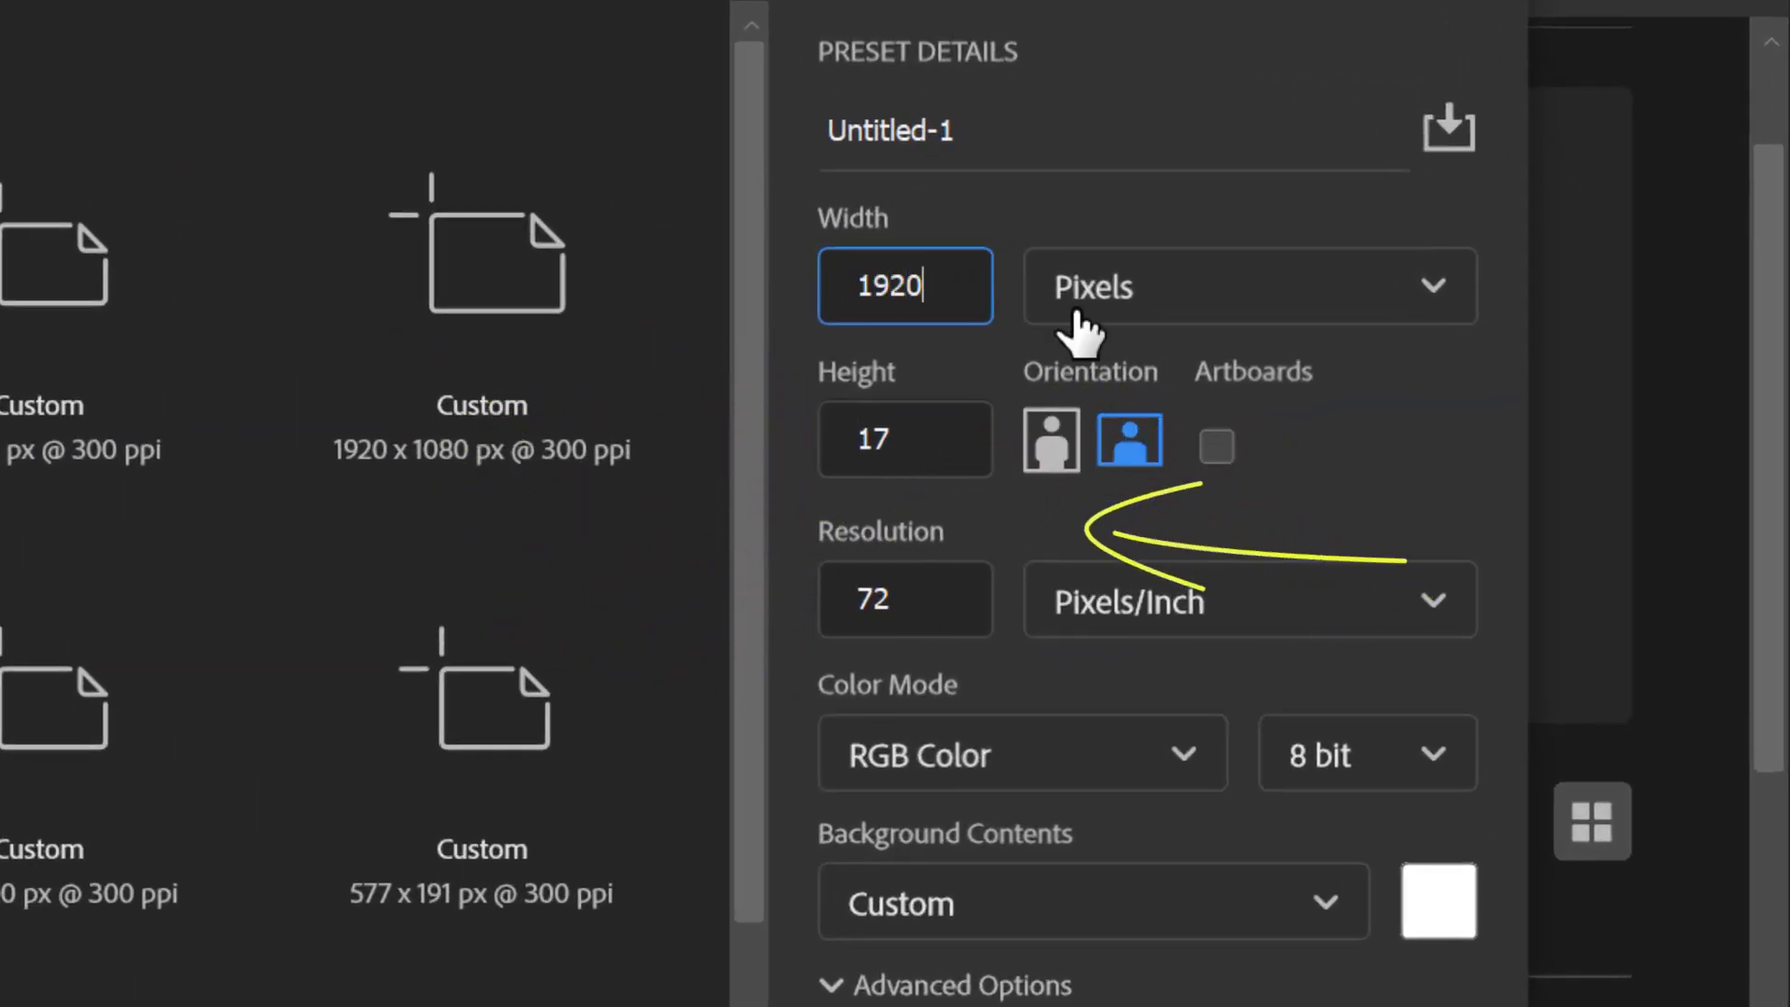
pyautogui.press('Tab')
pyautogui.write('1080')
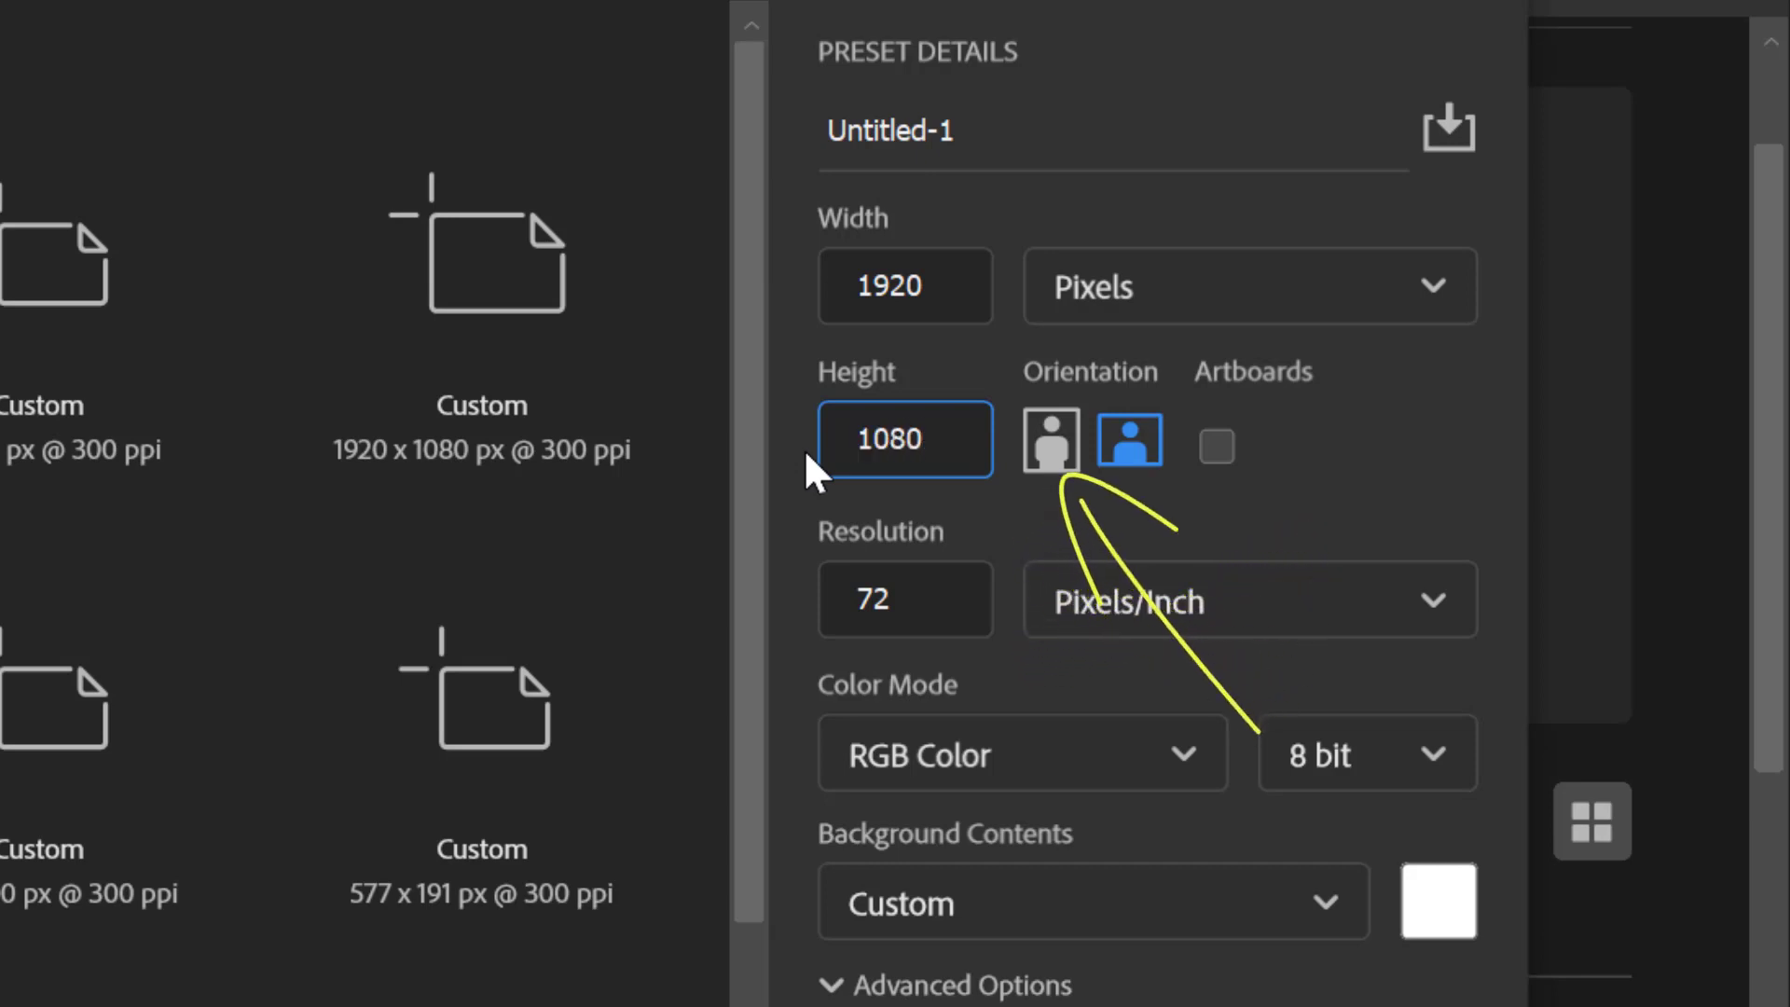
pyautogui.click(1062, 465)
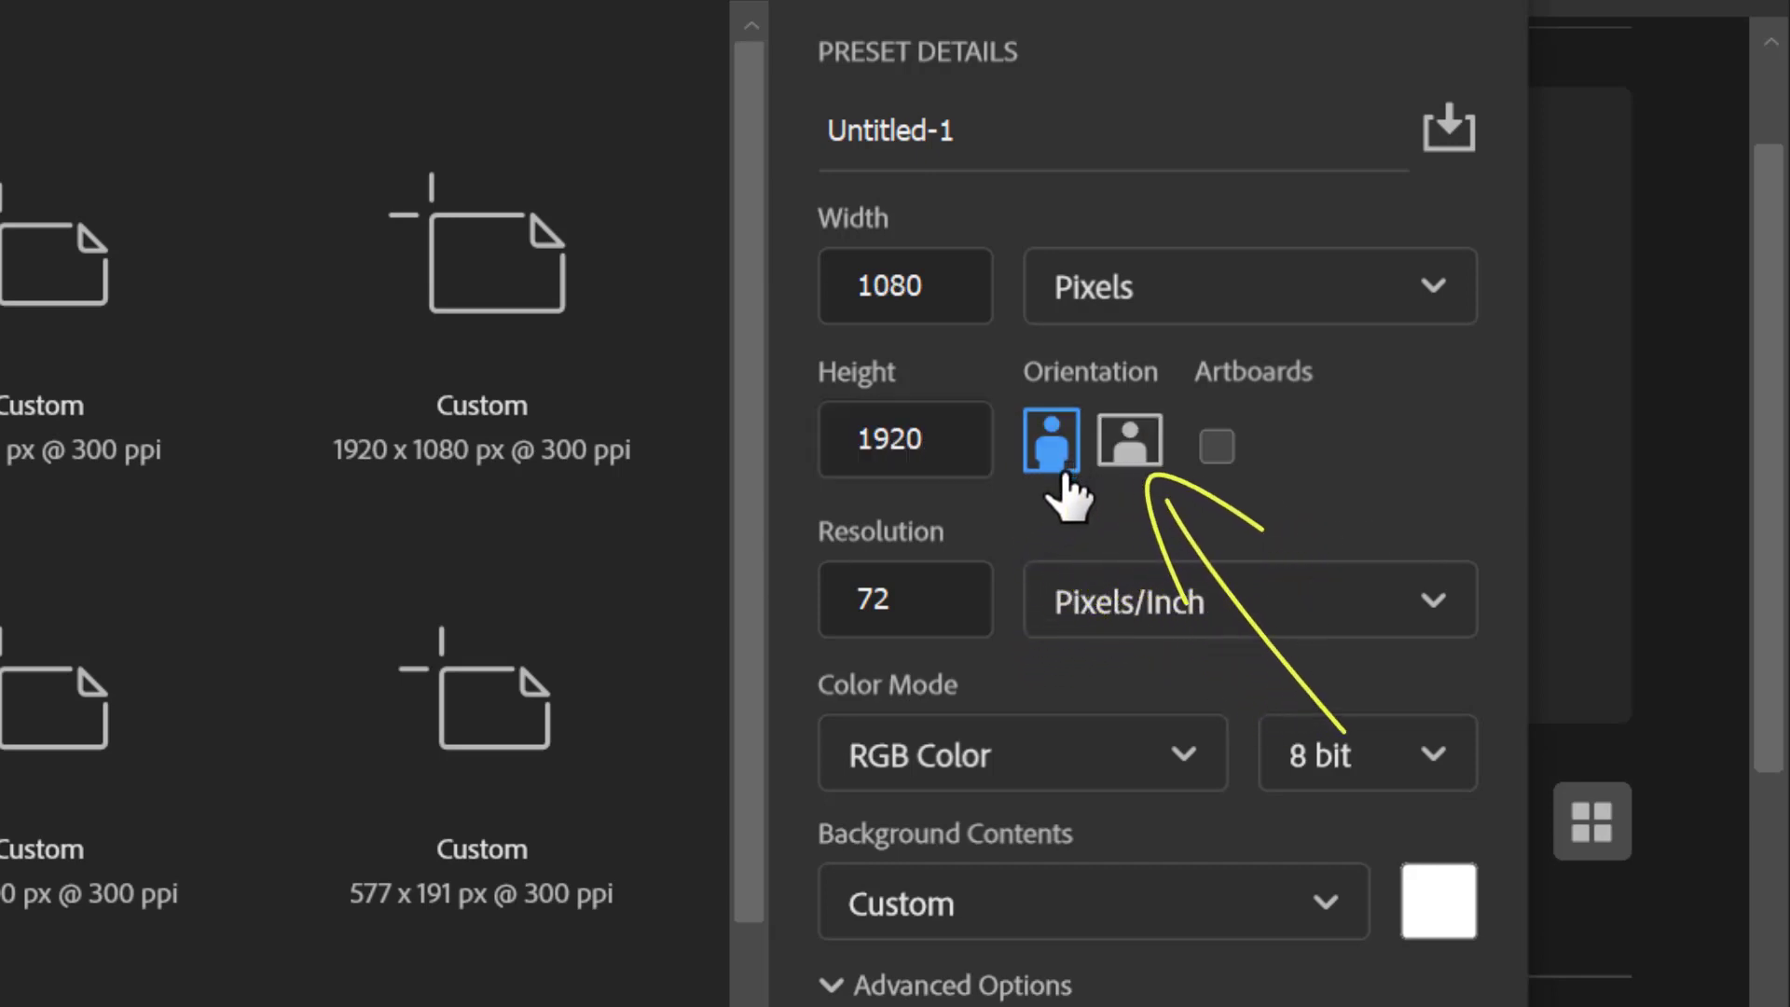
pyautogui.click(1129, 446)
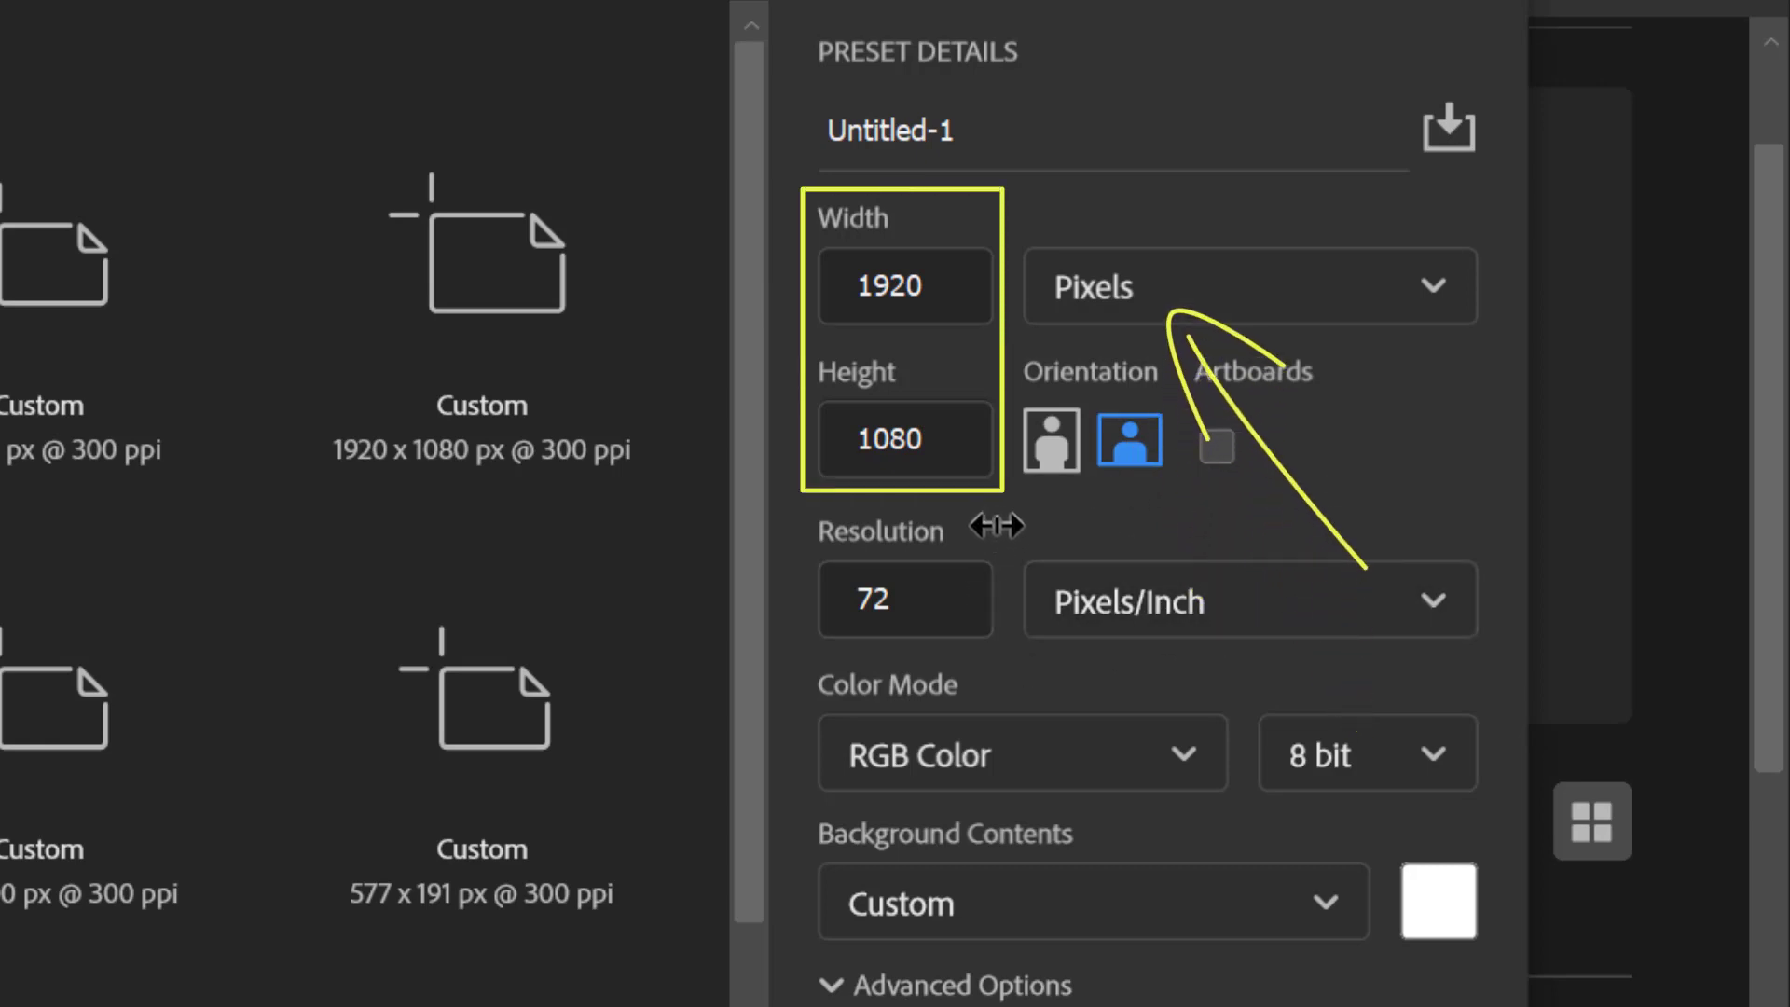
# Set the resolution to 300 pixels/inch, keep the size units in pixels, and create the document
pyautogui.moveTo(917, 607); pyautogui.dragTo(827, 611)
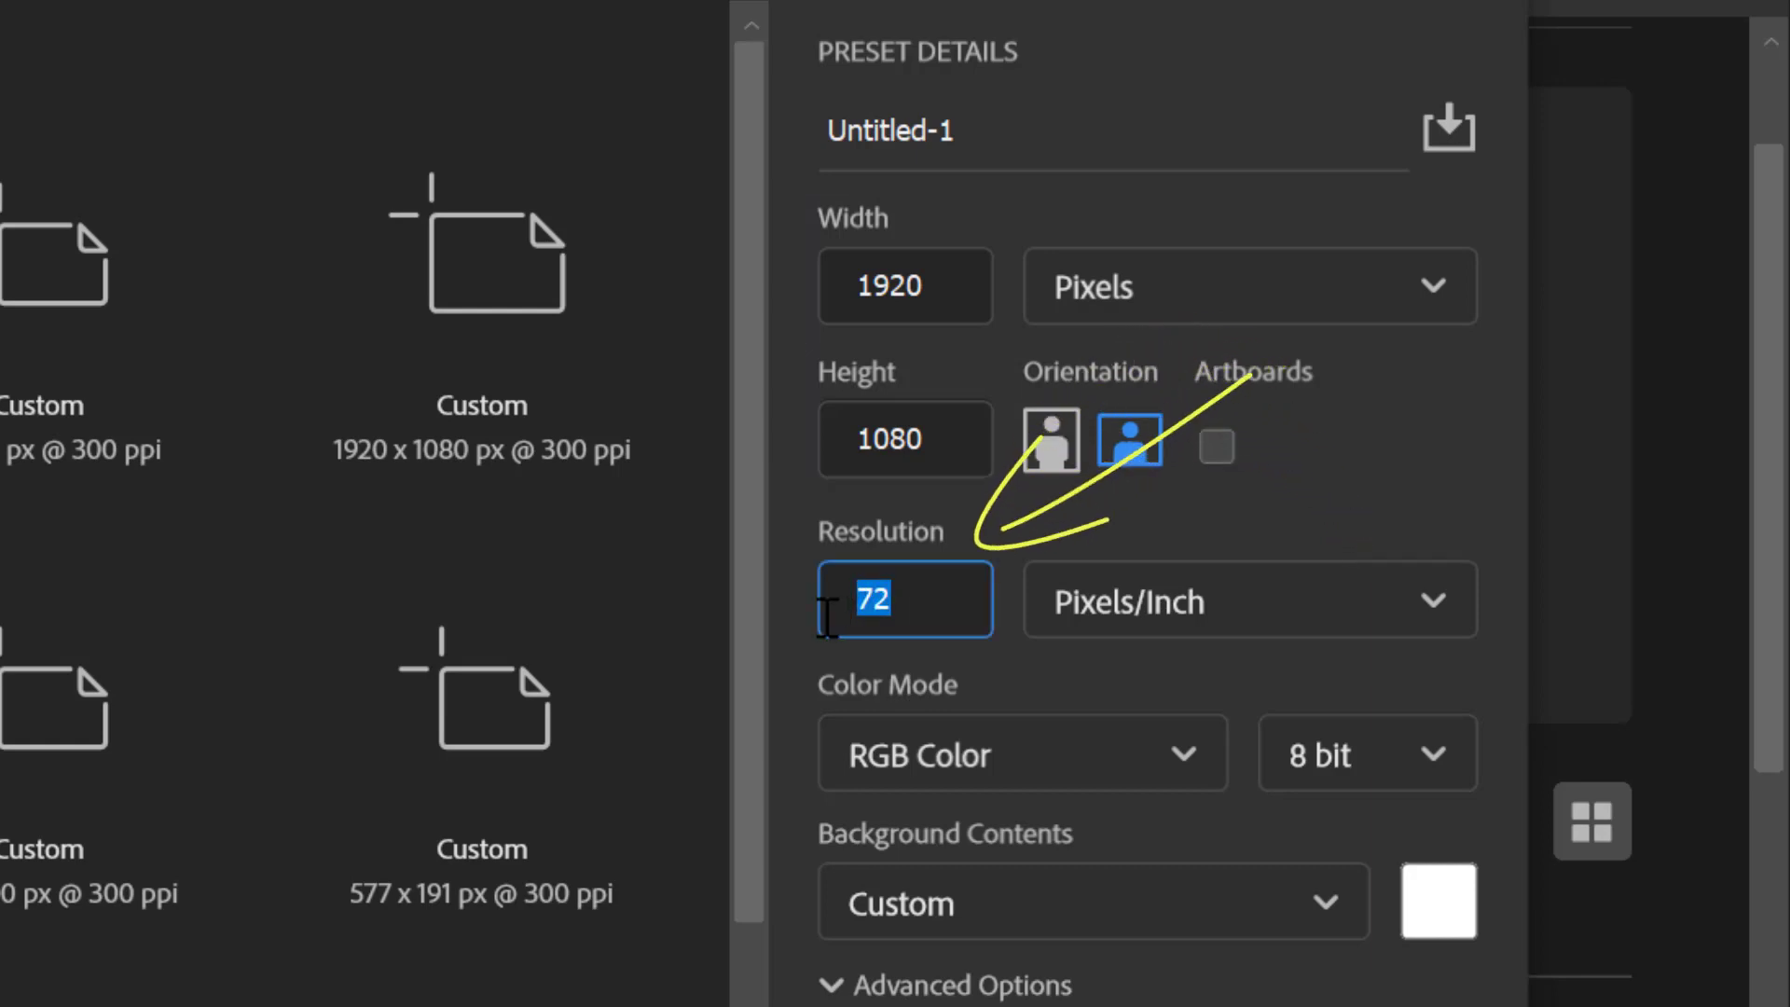
pyautogui.write('300')
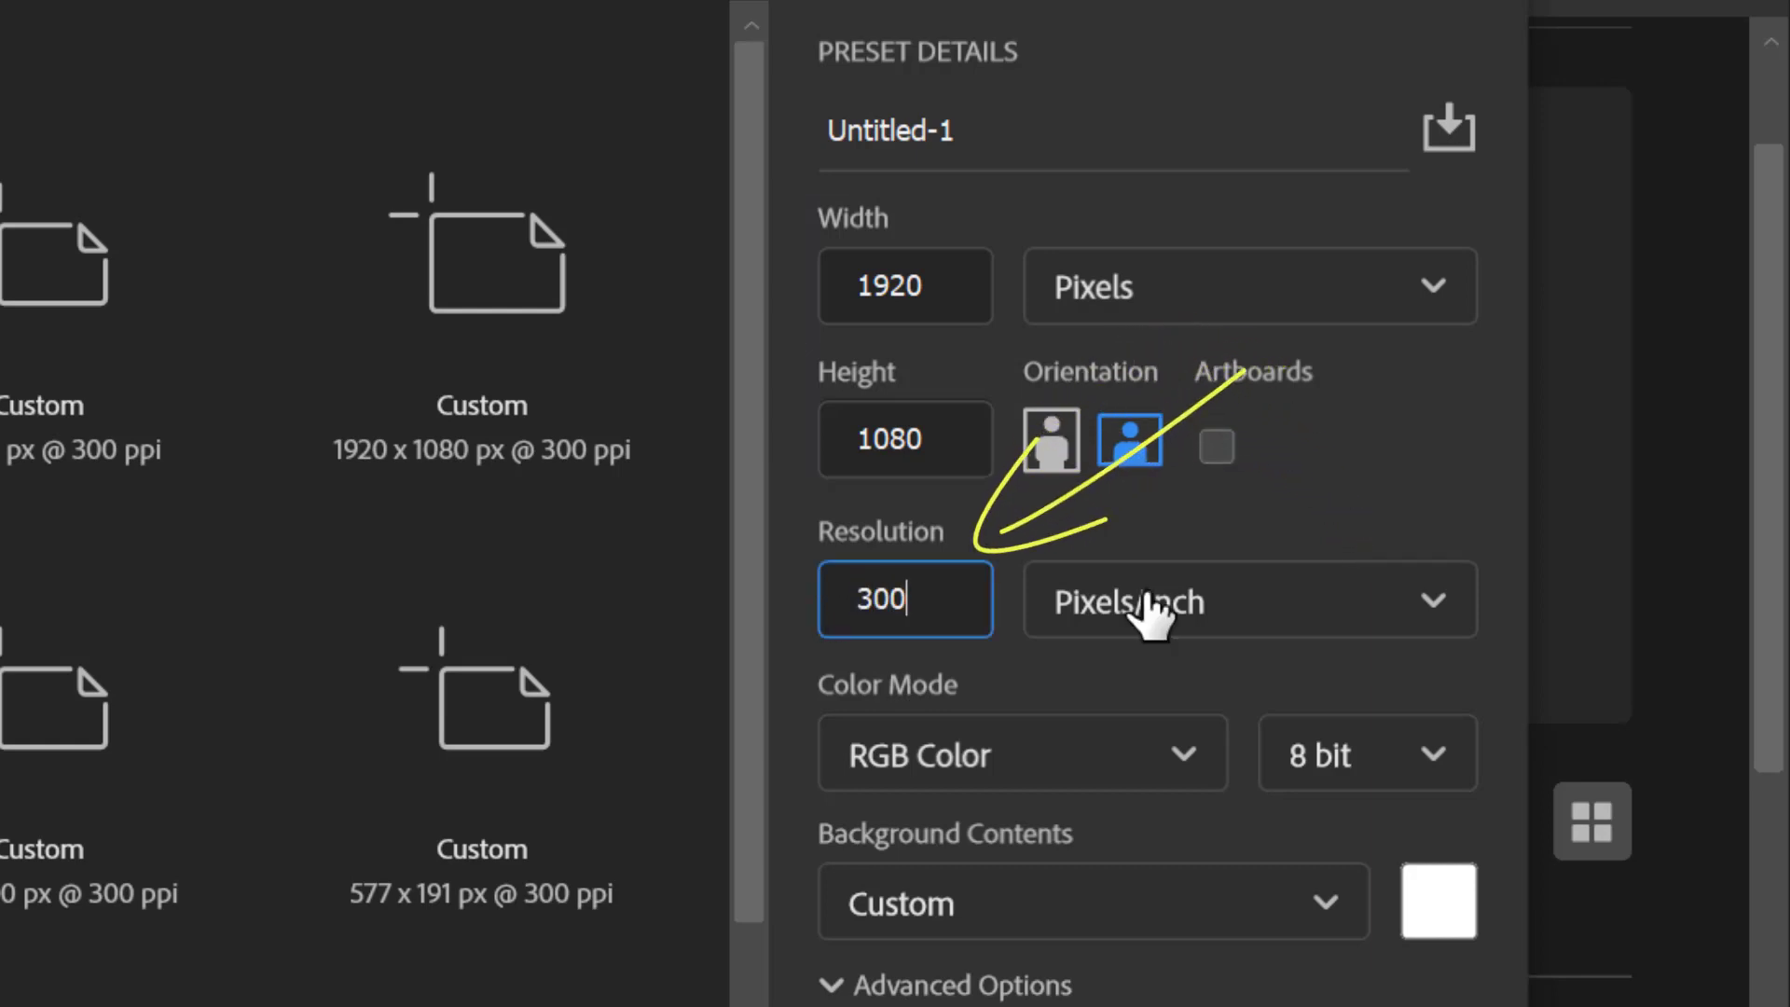
pyautogui.click(1416, 512)
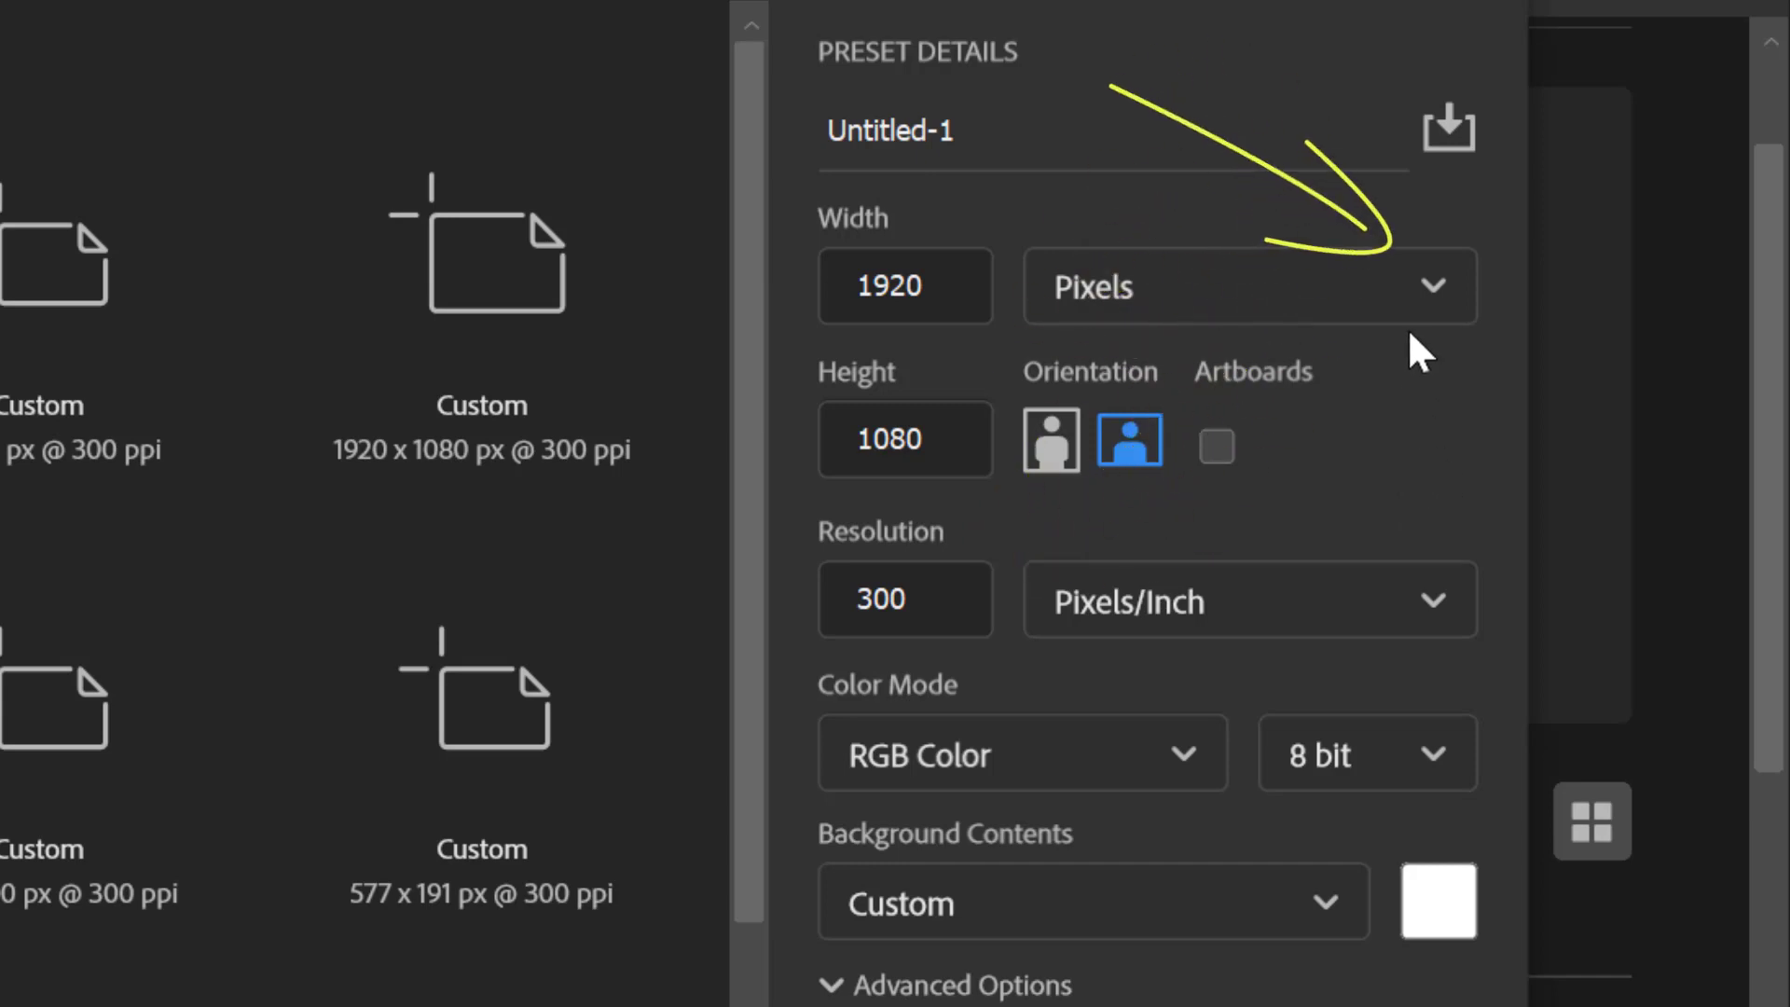
pyautogui.click(1433, 303)
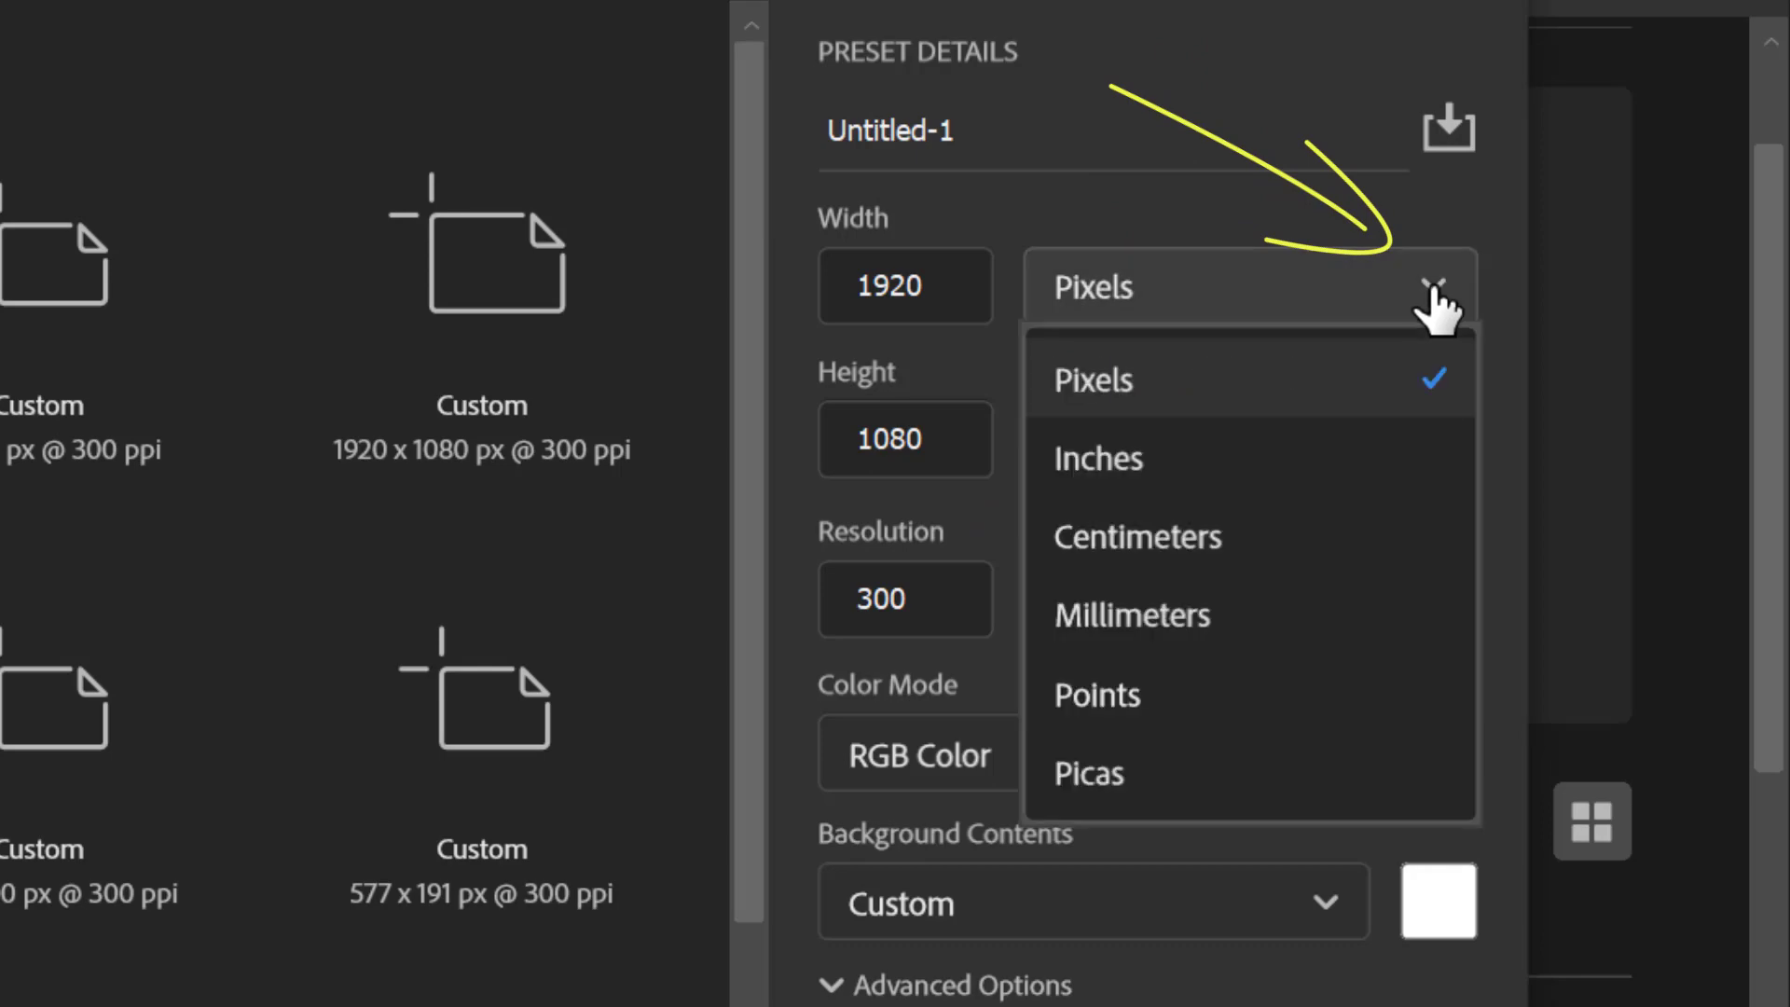
pyautogui.click(1435, 299)
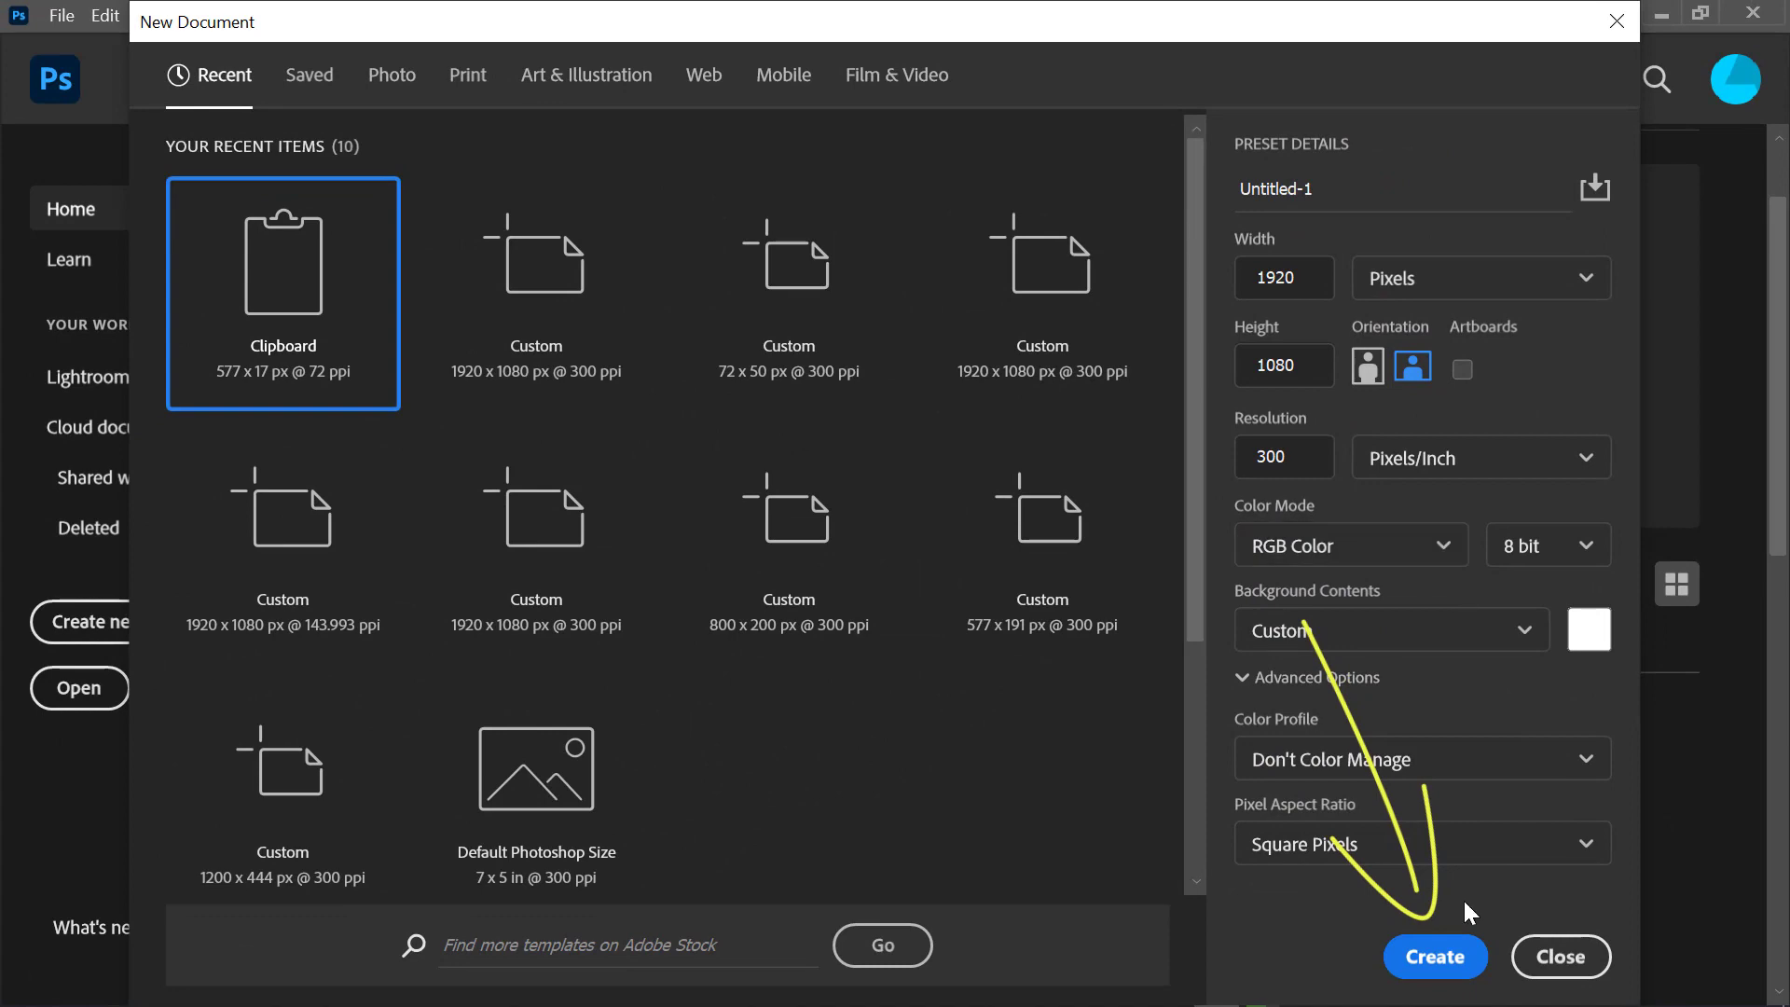
pyautogui.click(1436, 958)
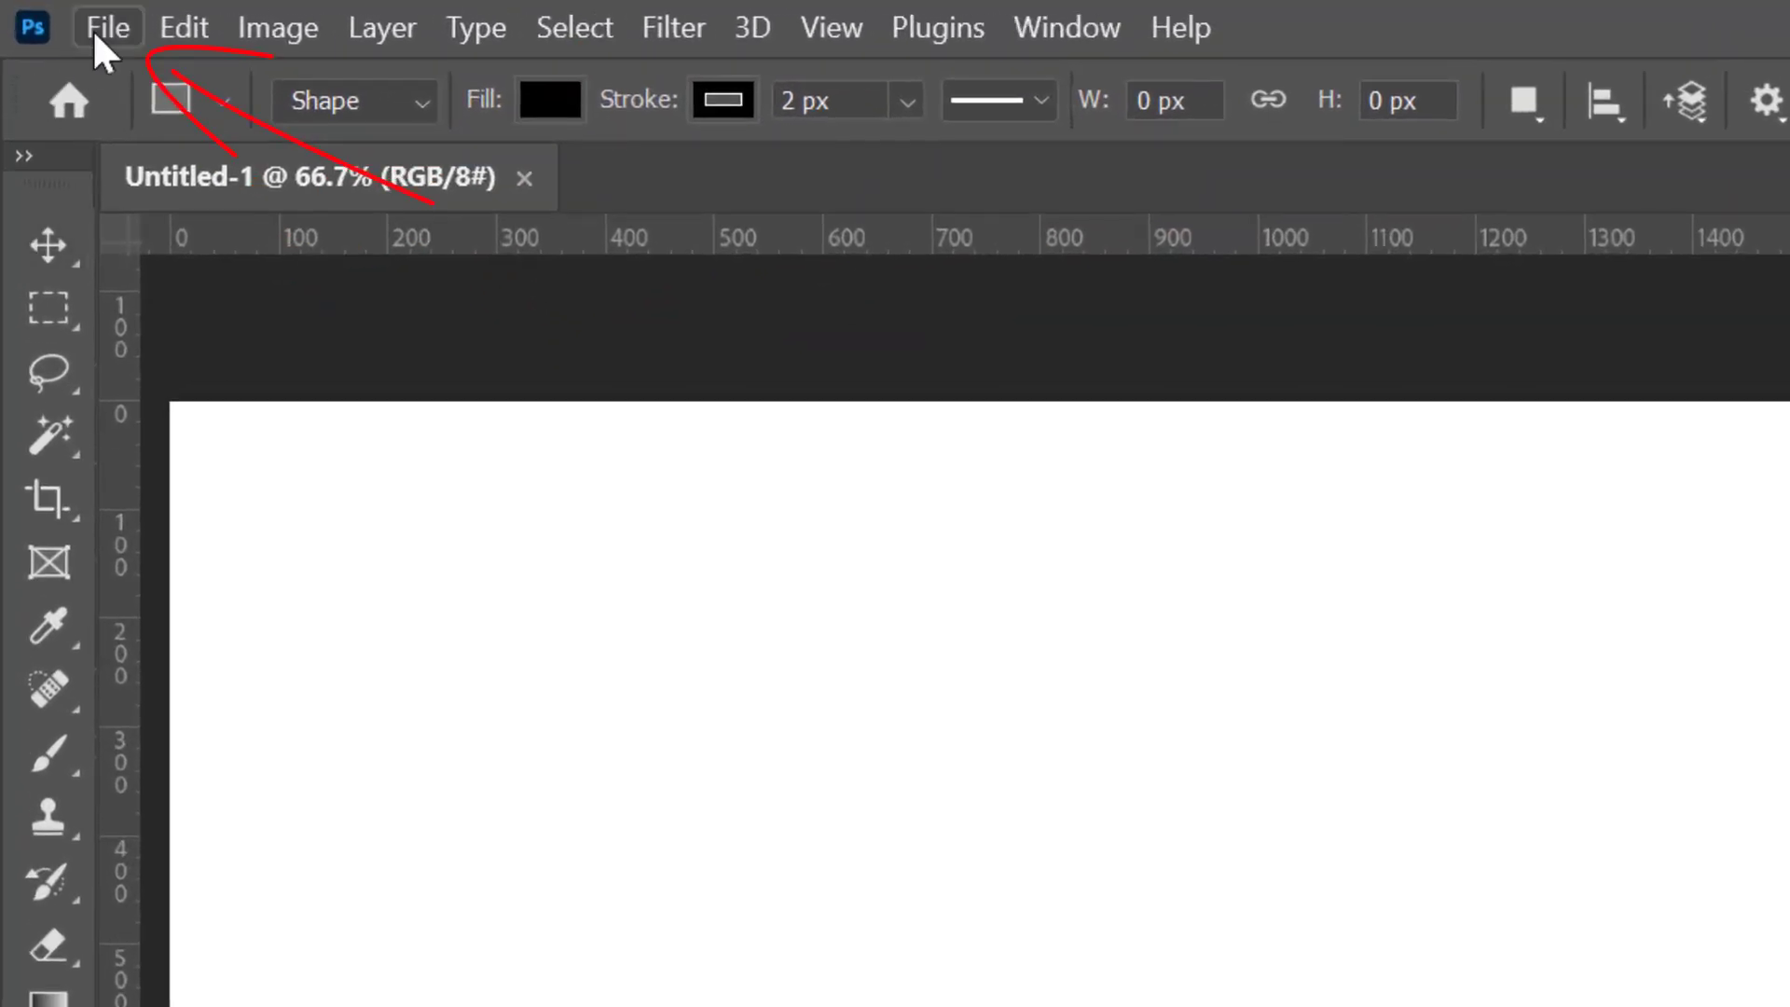
# Examine the file types available for saving the blank document on the computer
pyautogui.click(58, 17)
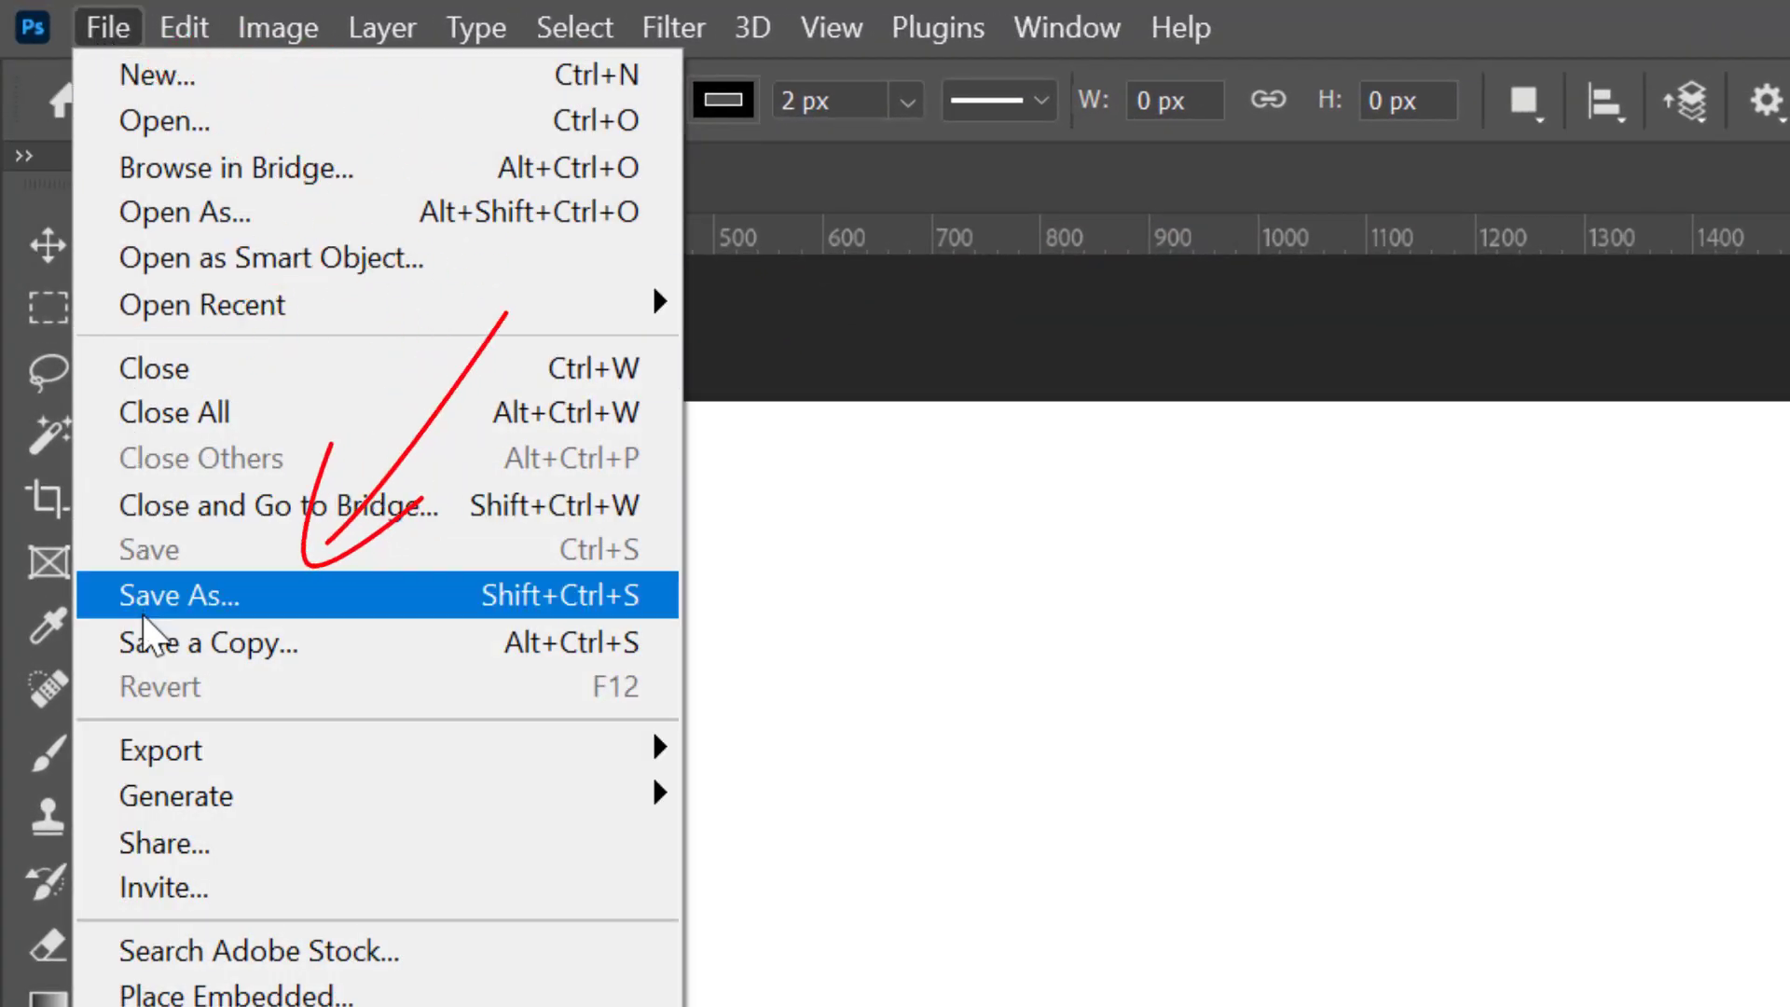
pyautogui.click(144, 606)
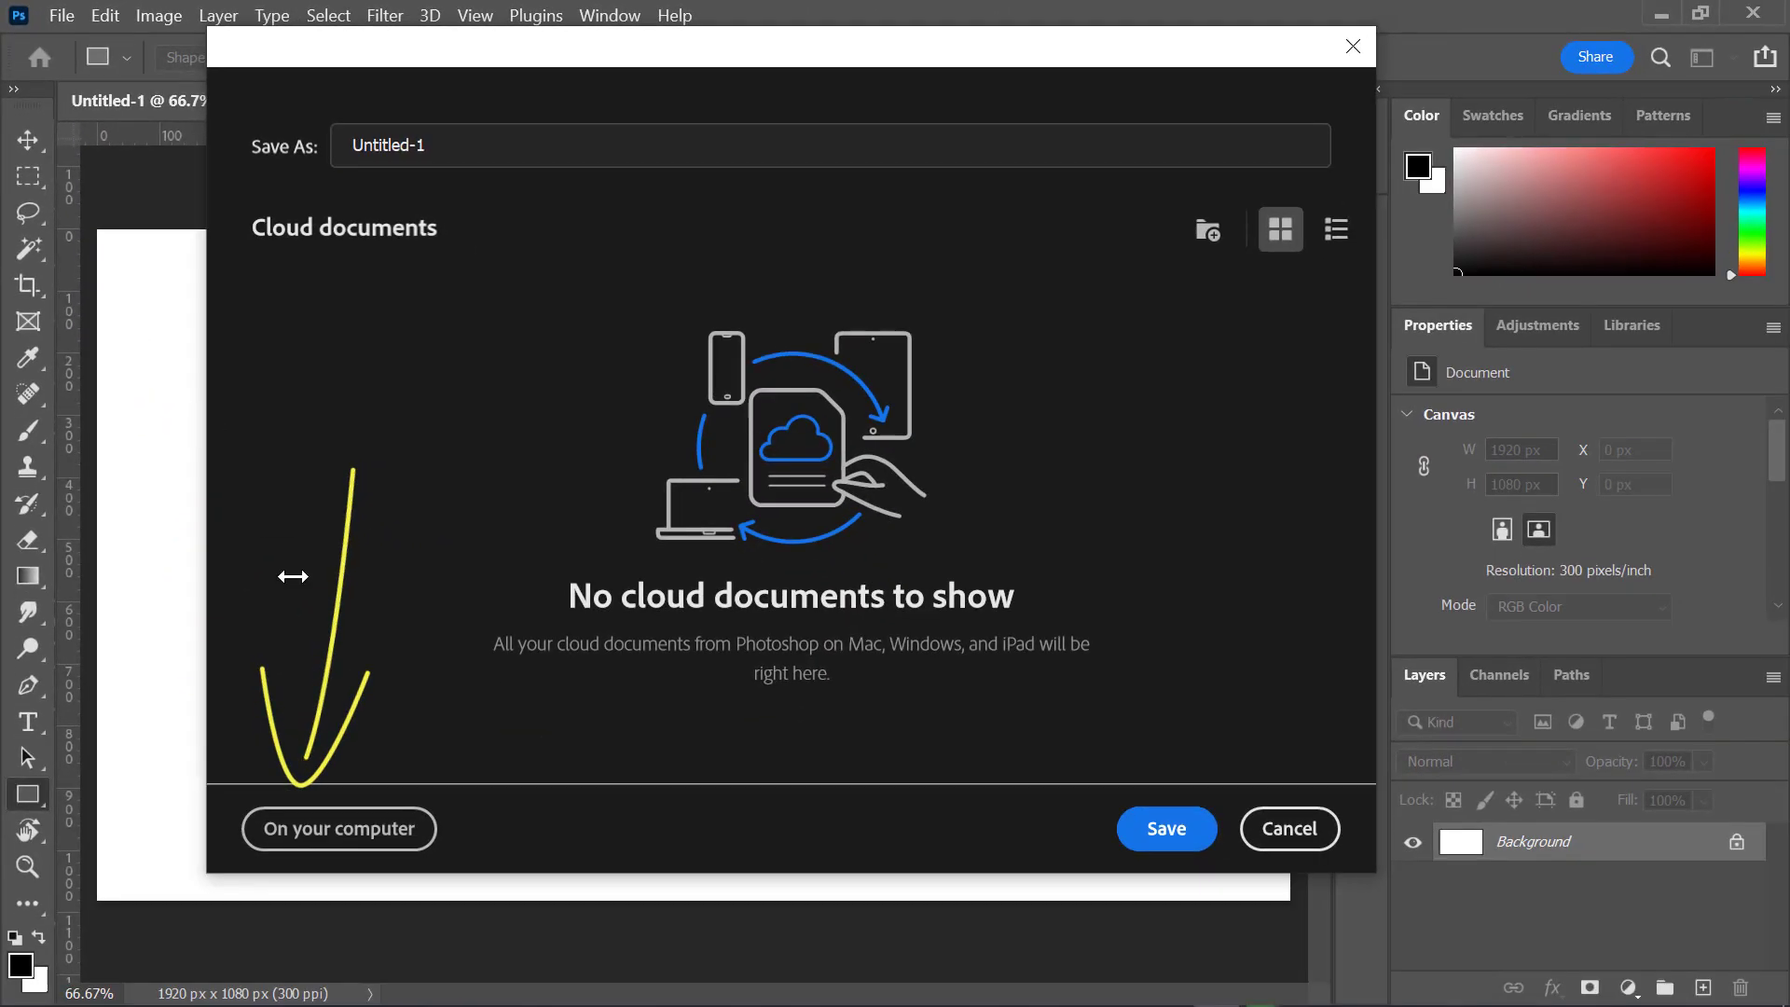
pyautogui.click(392, 834)
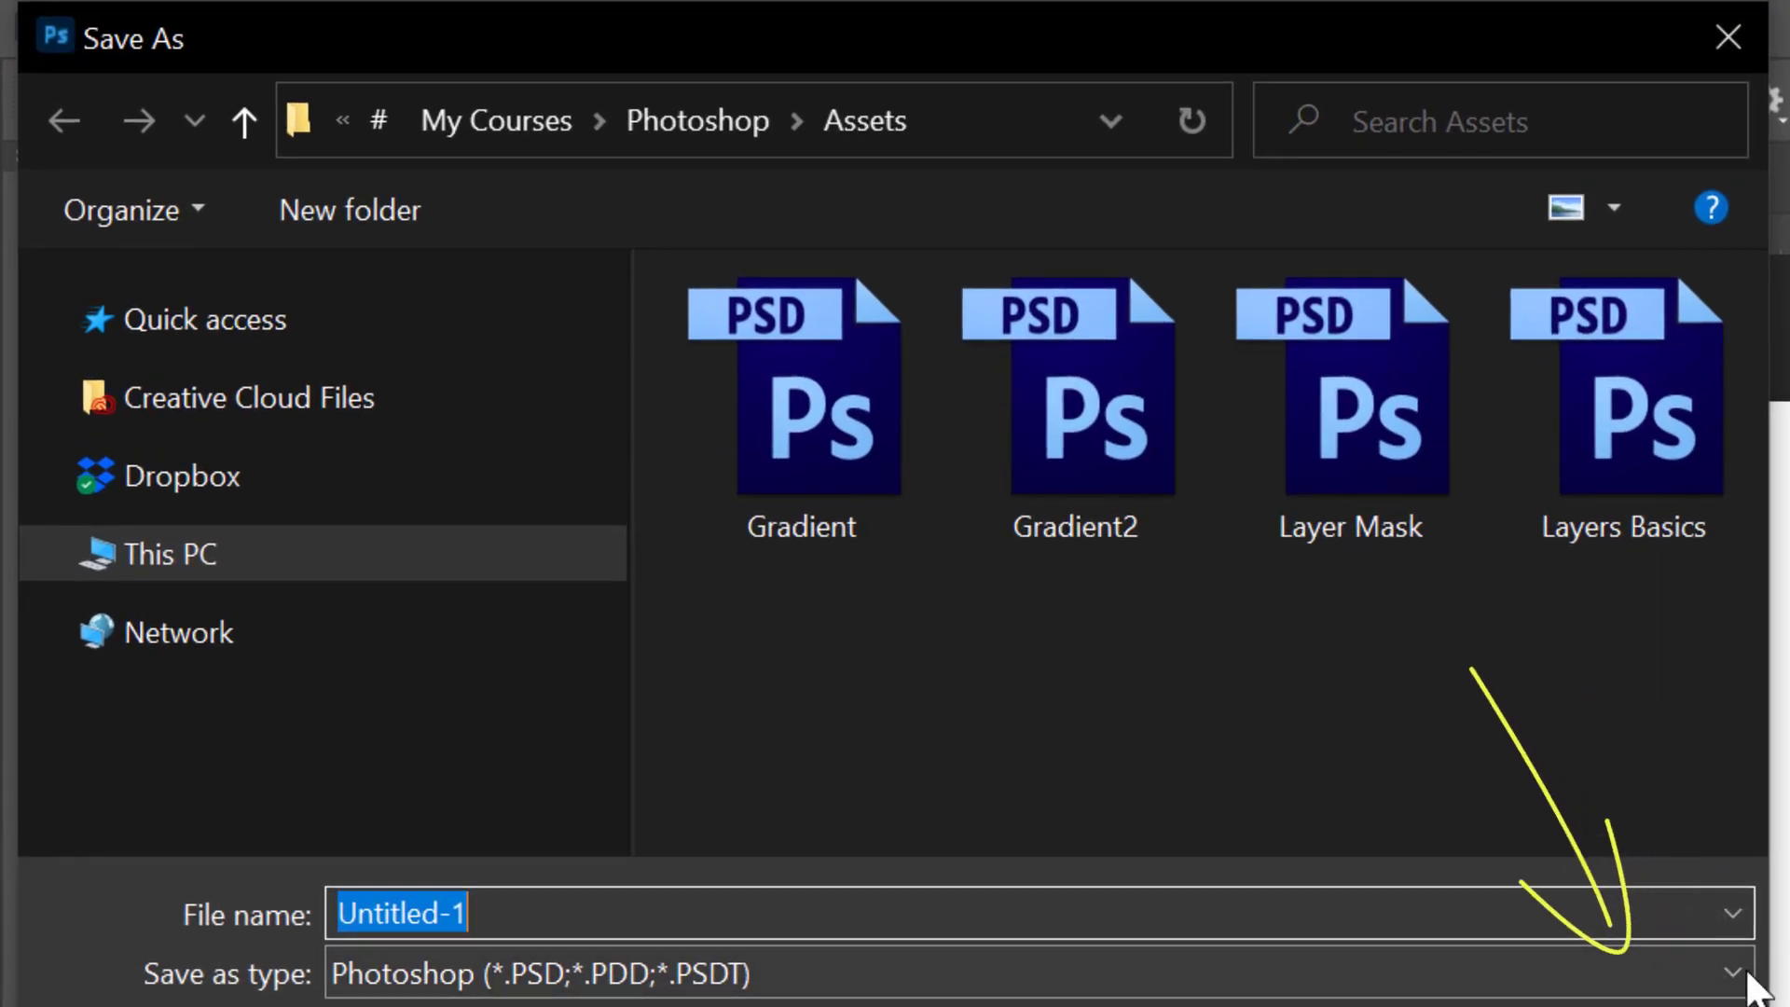
pyautogui.click(1156, 649)
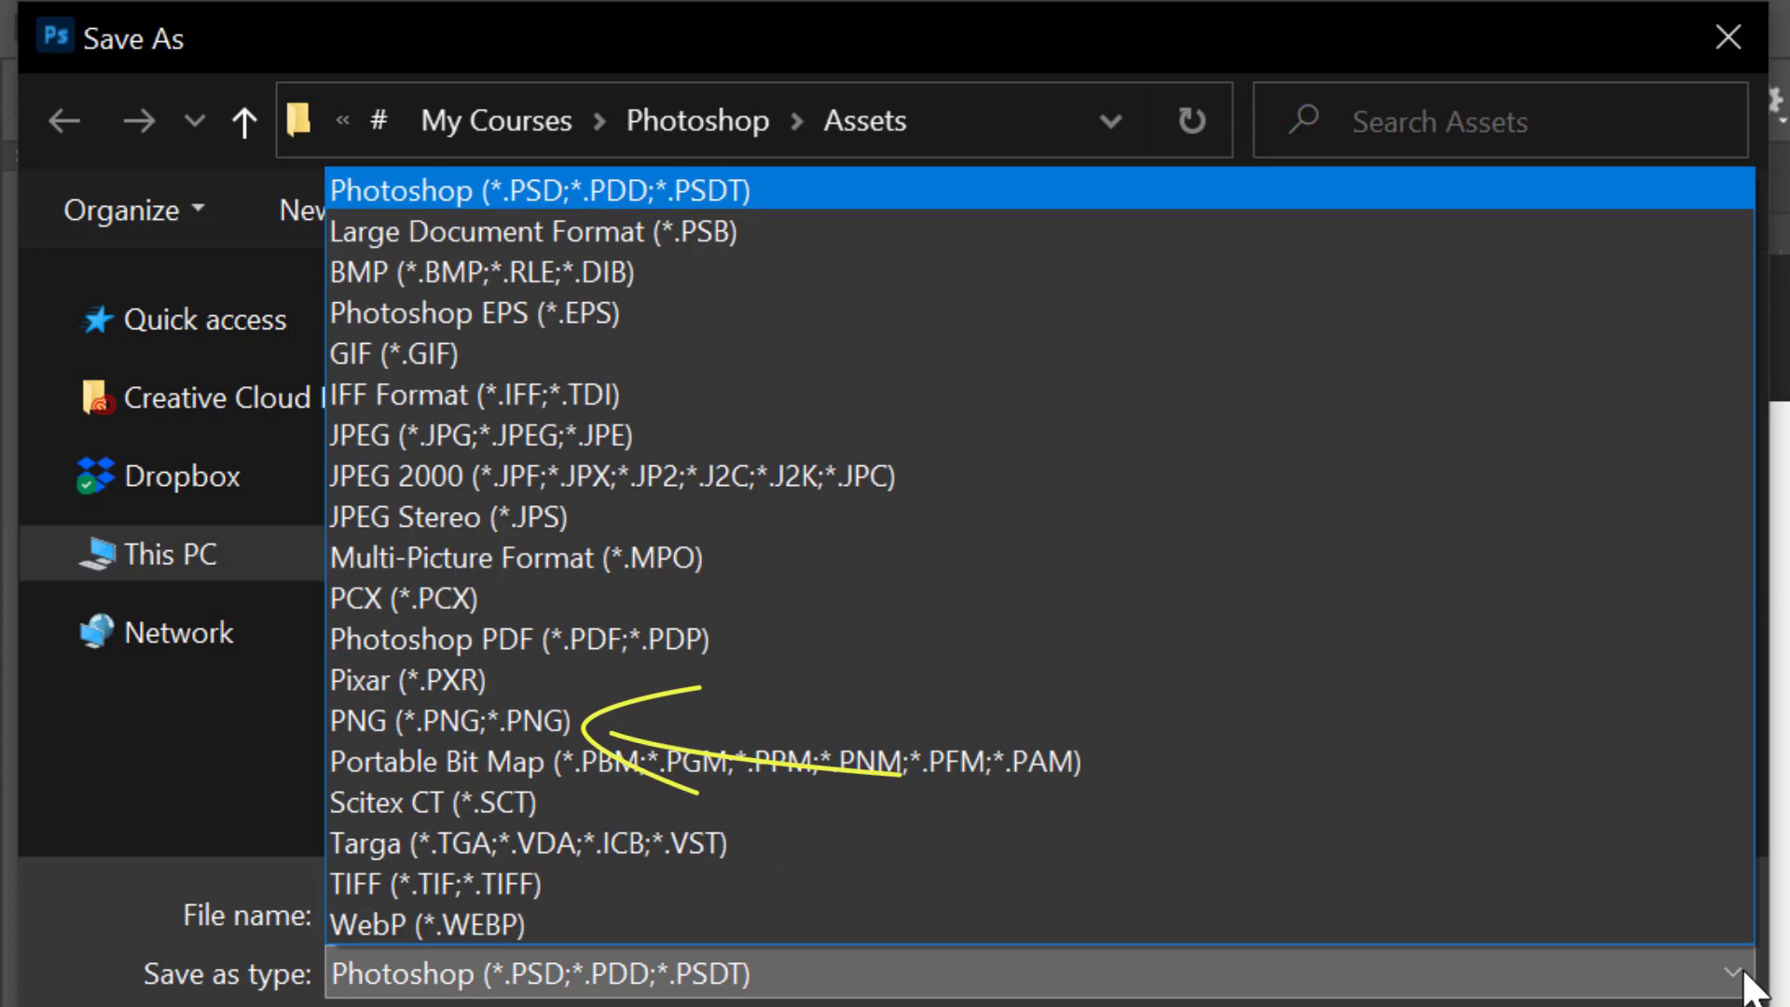
pyautogui.click(1742, 973)
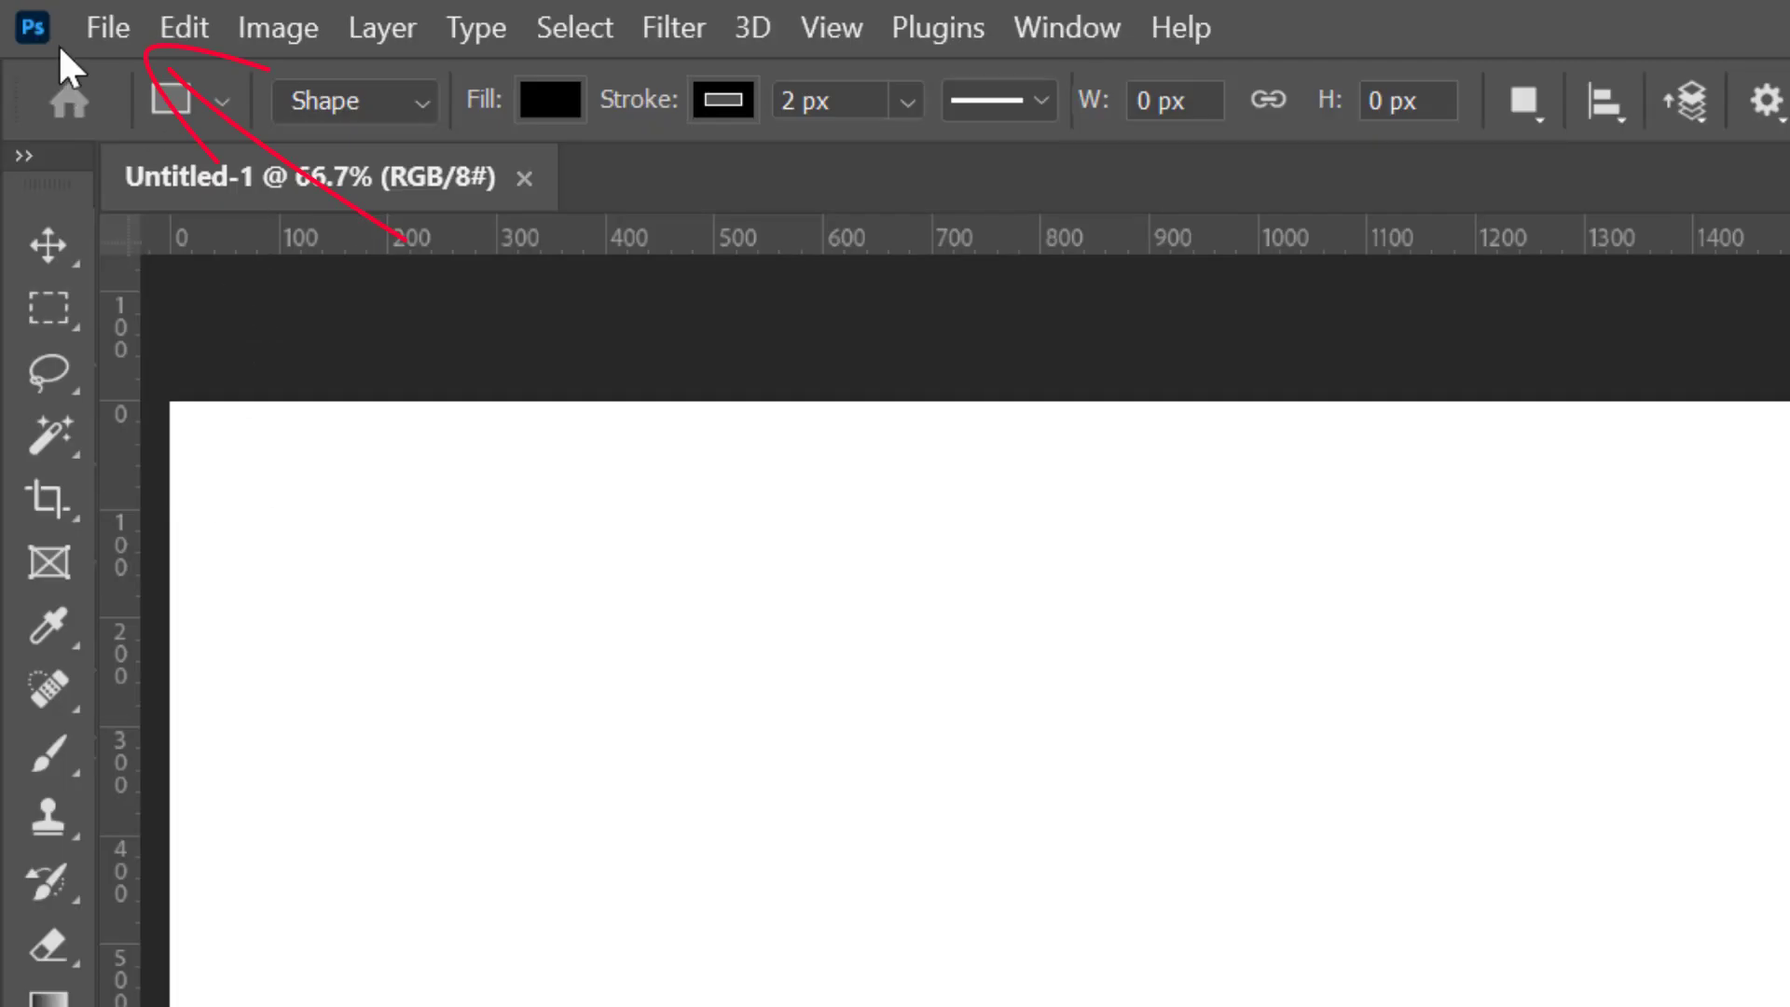
# Examine the file formats offered for exporting the blank document with Export As
pyautogui.click(108, 28)
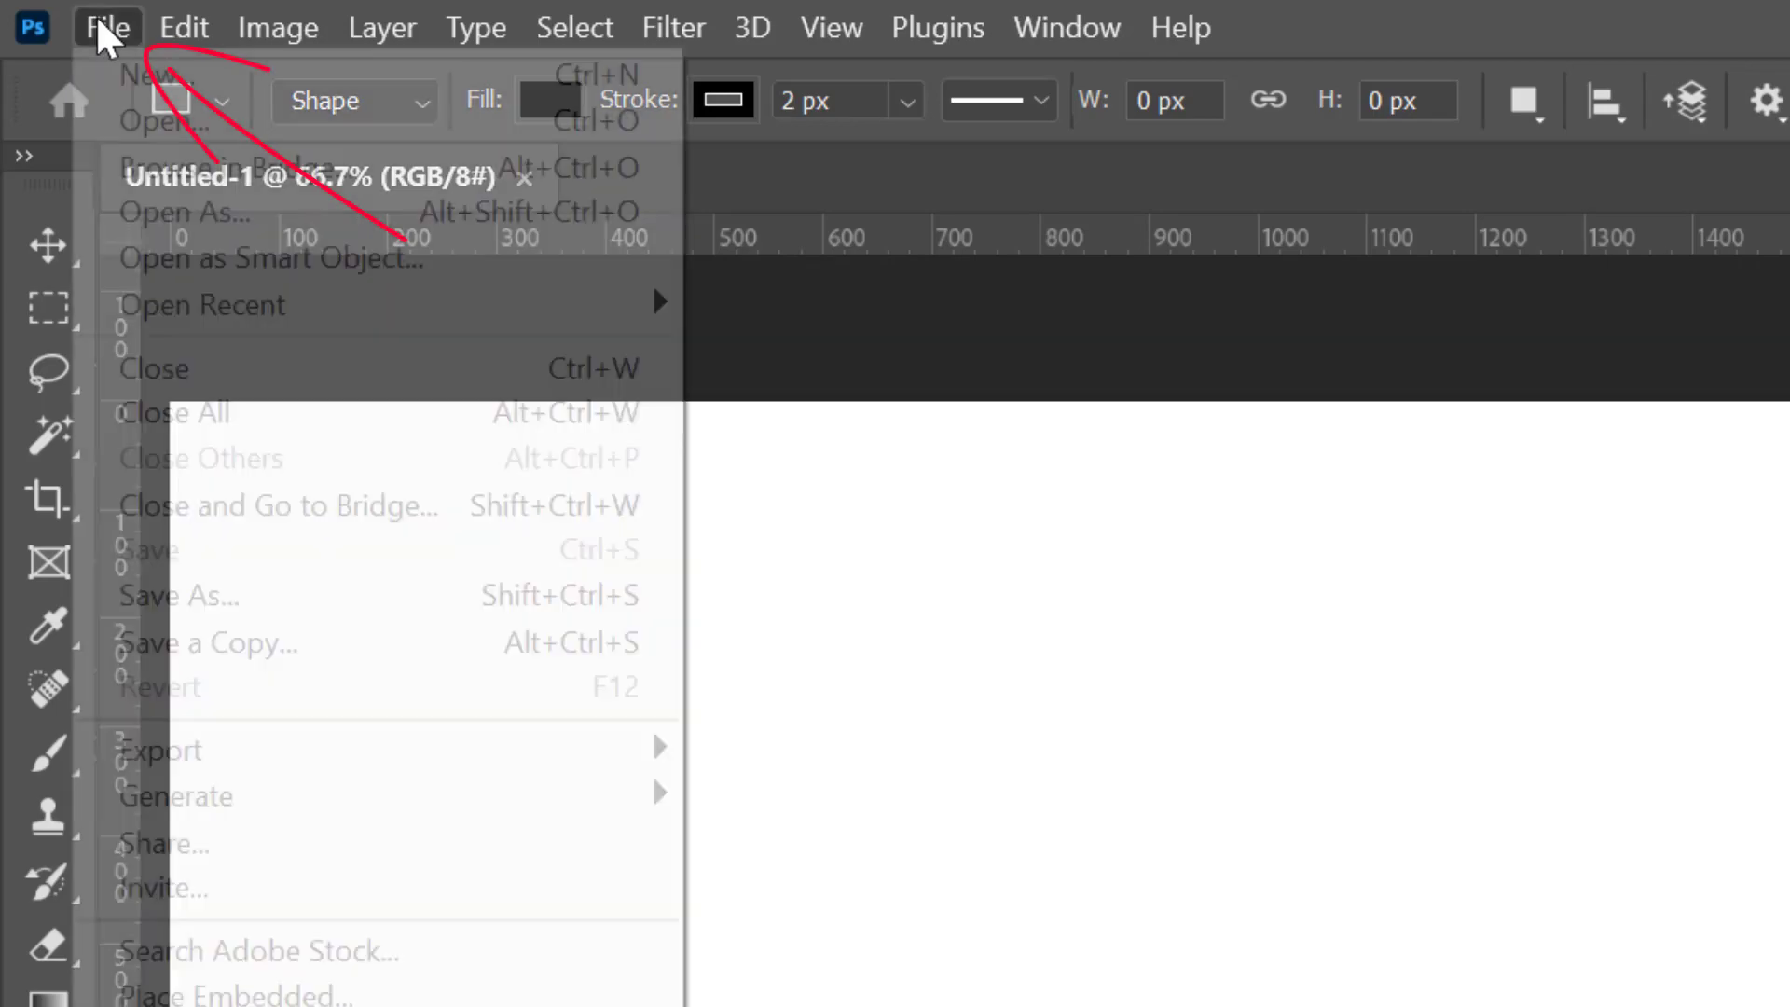
pyautogui.moveTo(314, 770)
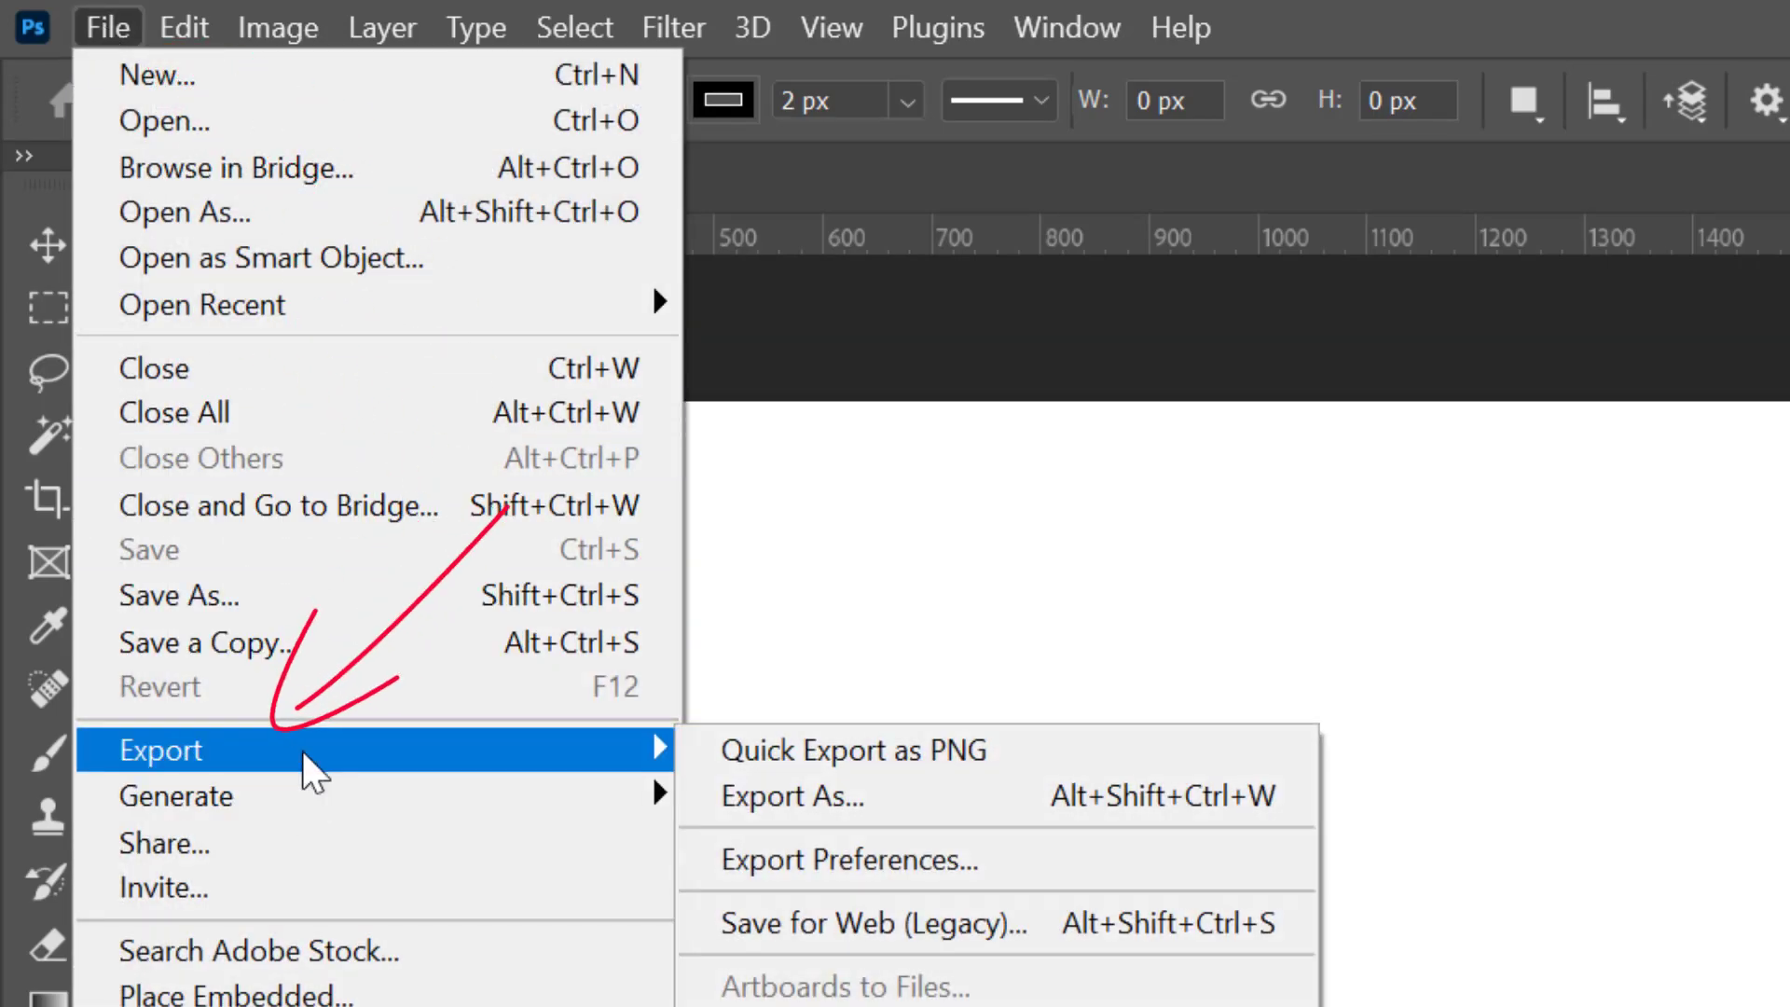
pyautogui.click(802, 796)
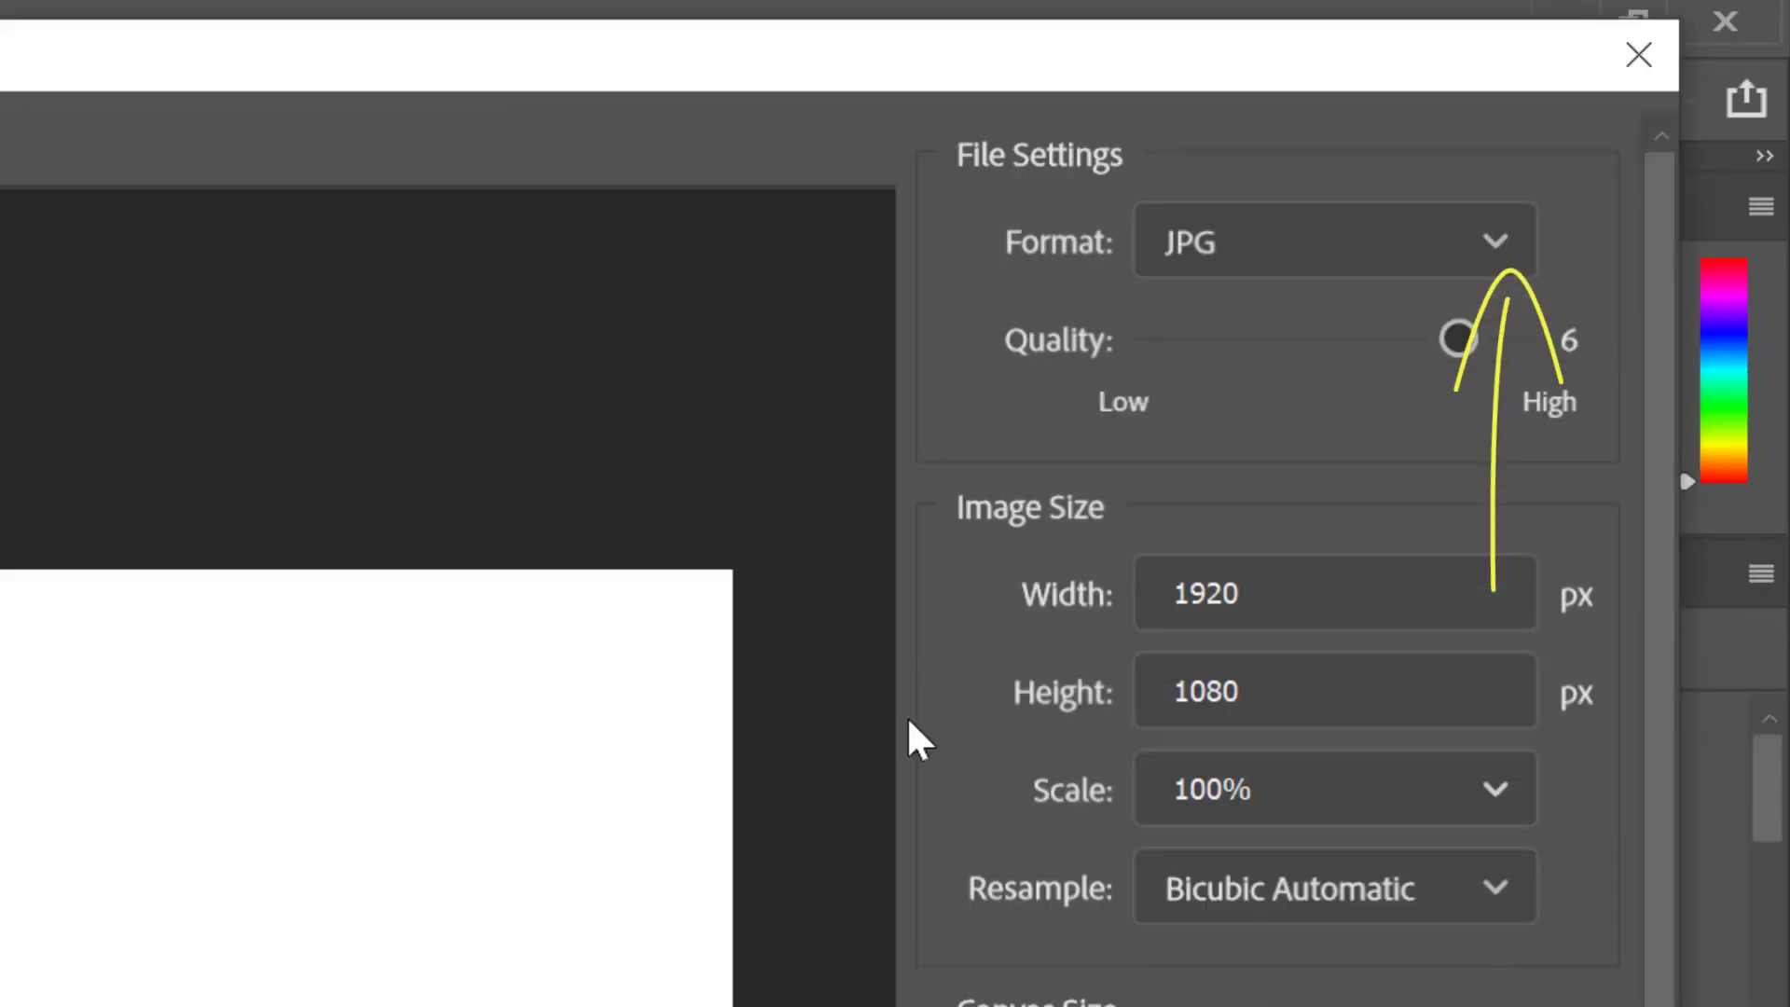
pyautogui.click(1497, 271)
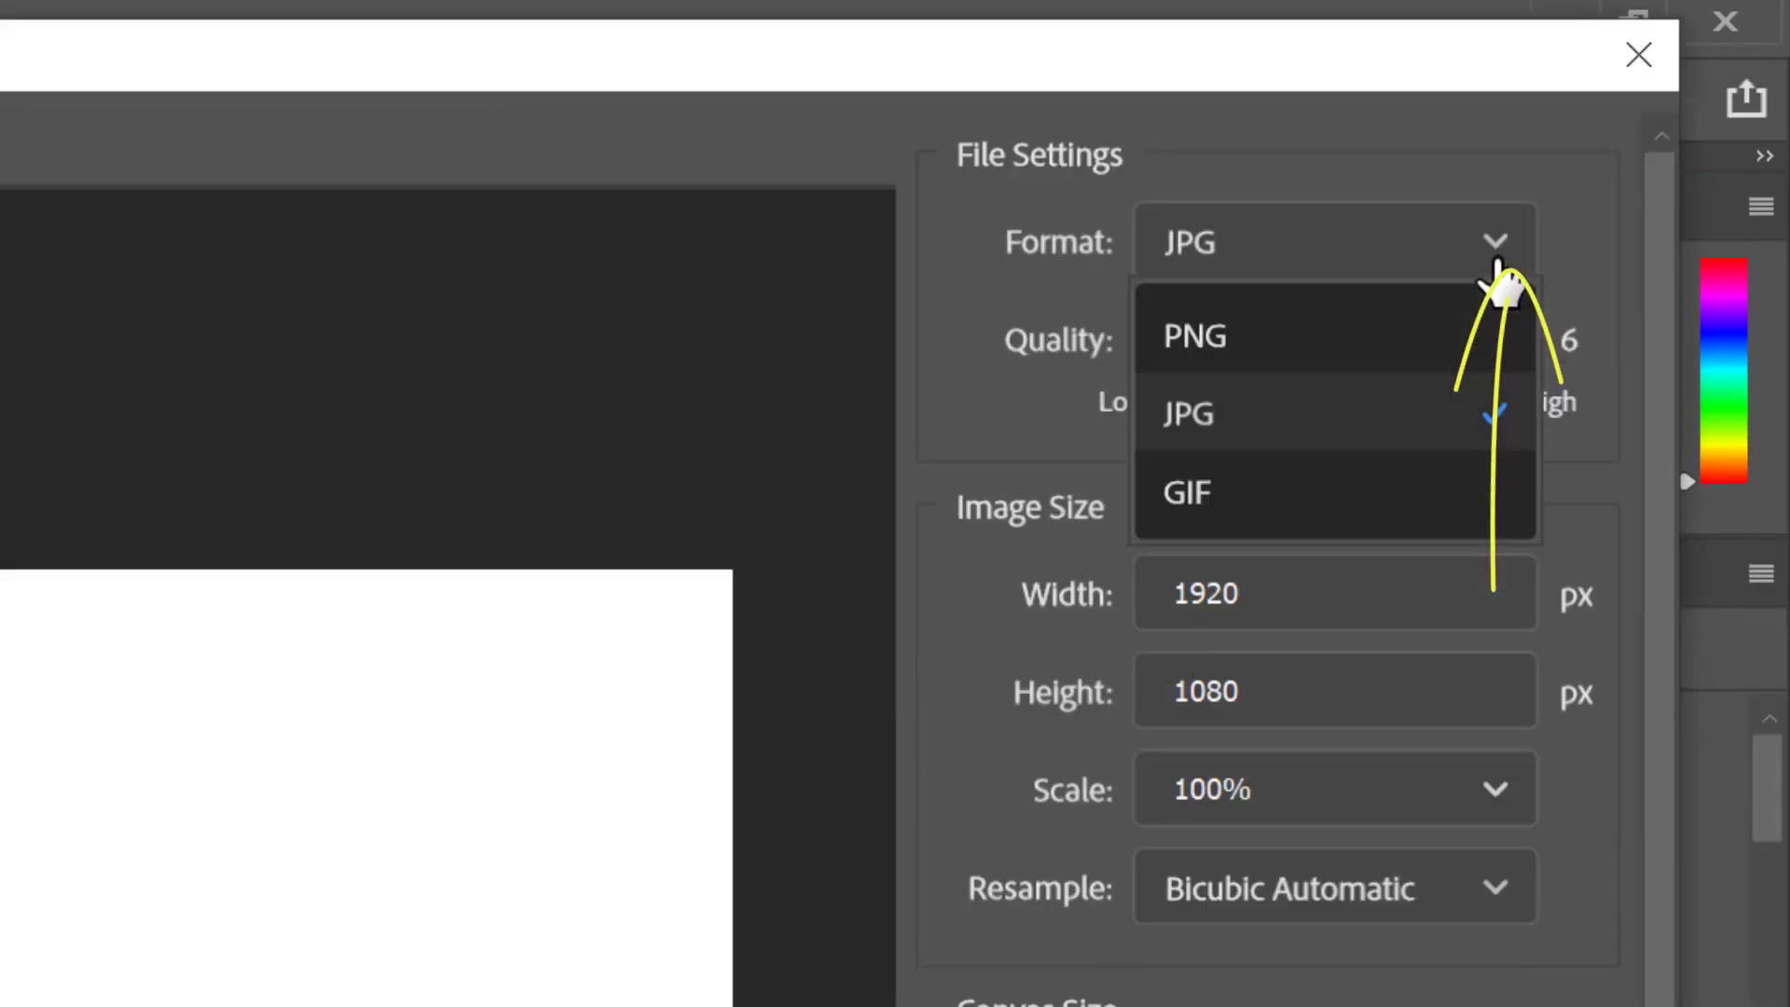
pyautogui.click(1497, 275)
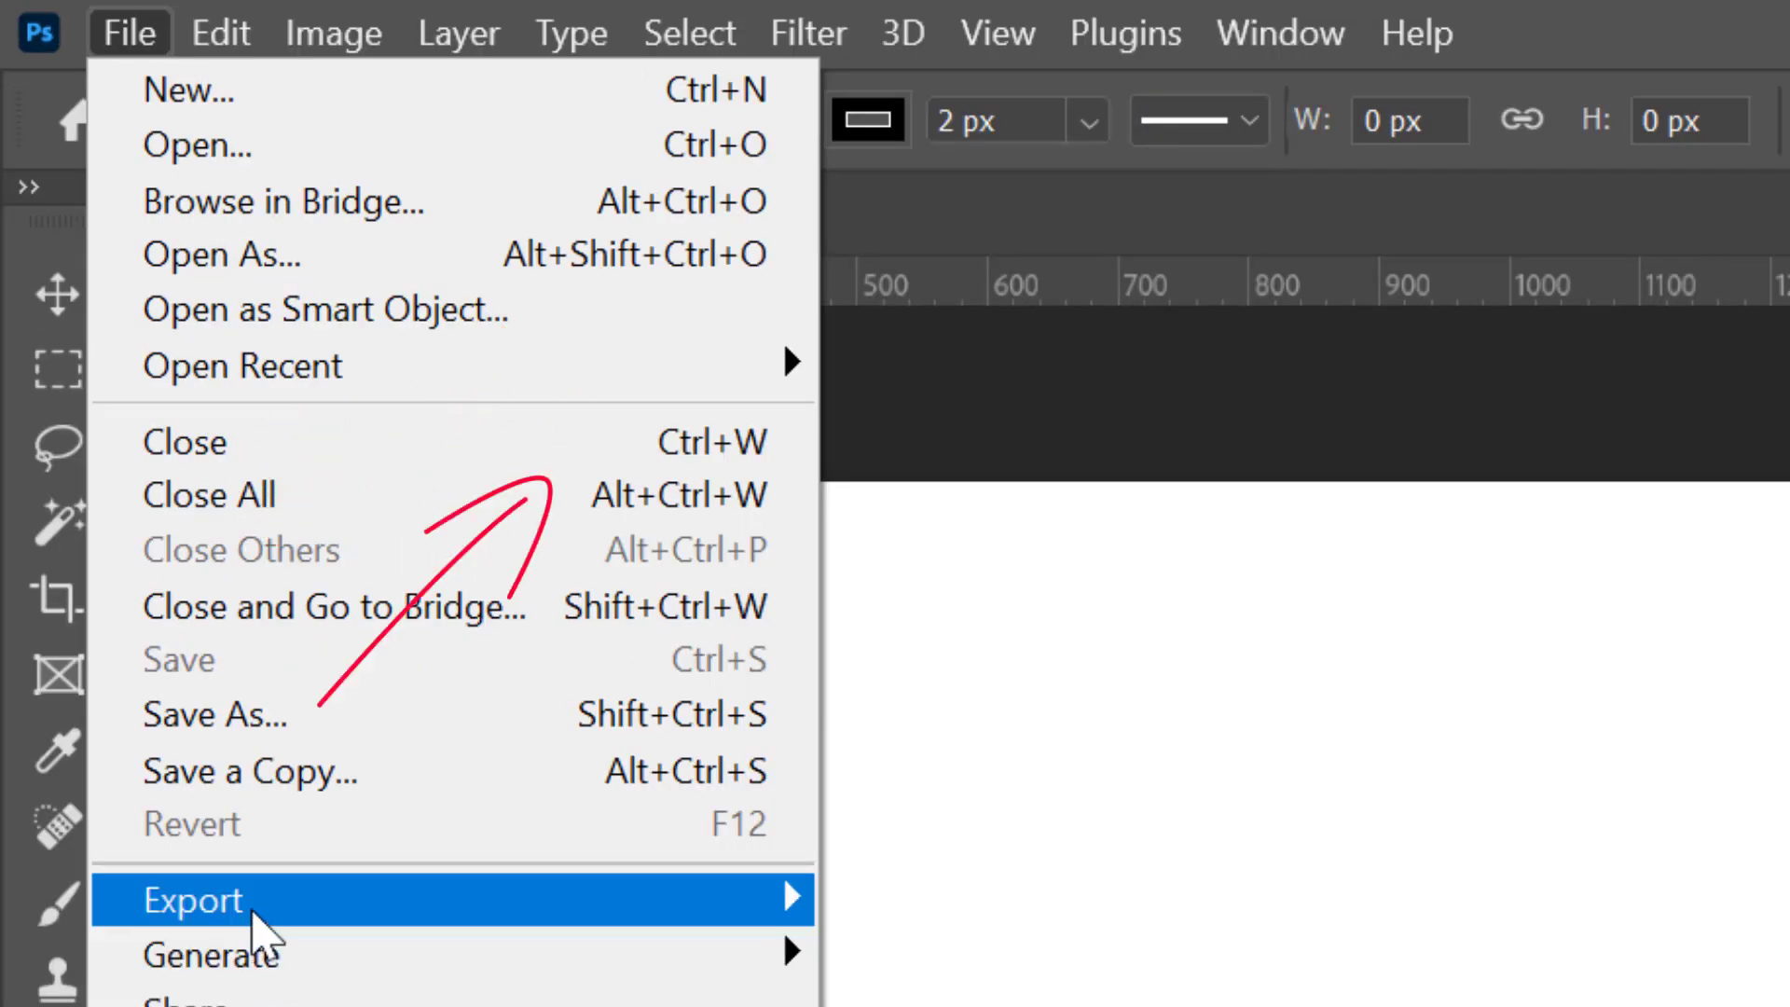
pyautogui.moveTo(210, 760)
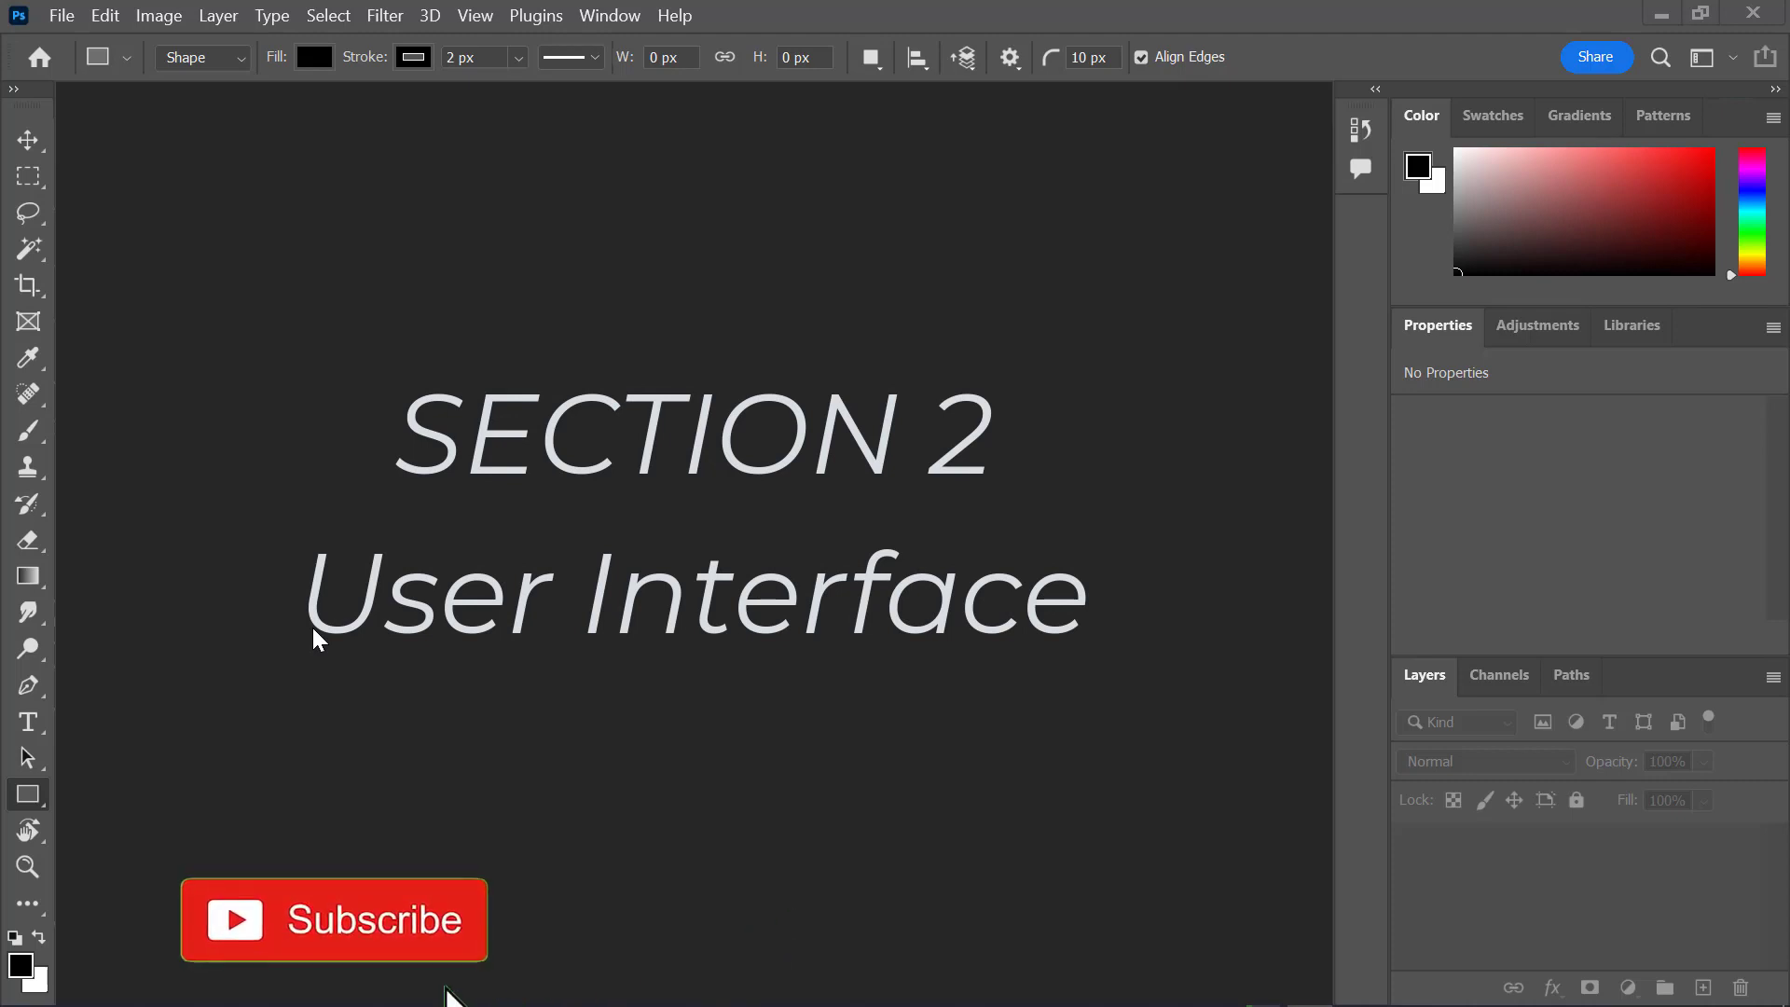
# Open the sea image from the Assets folder and activate the Type tool
pyautogui.press('g')
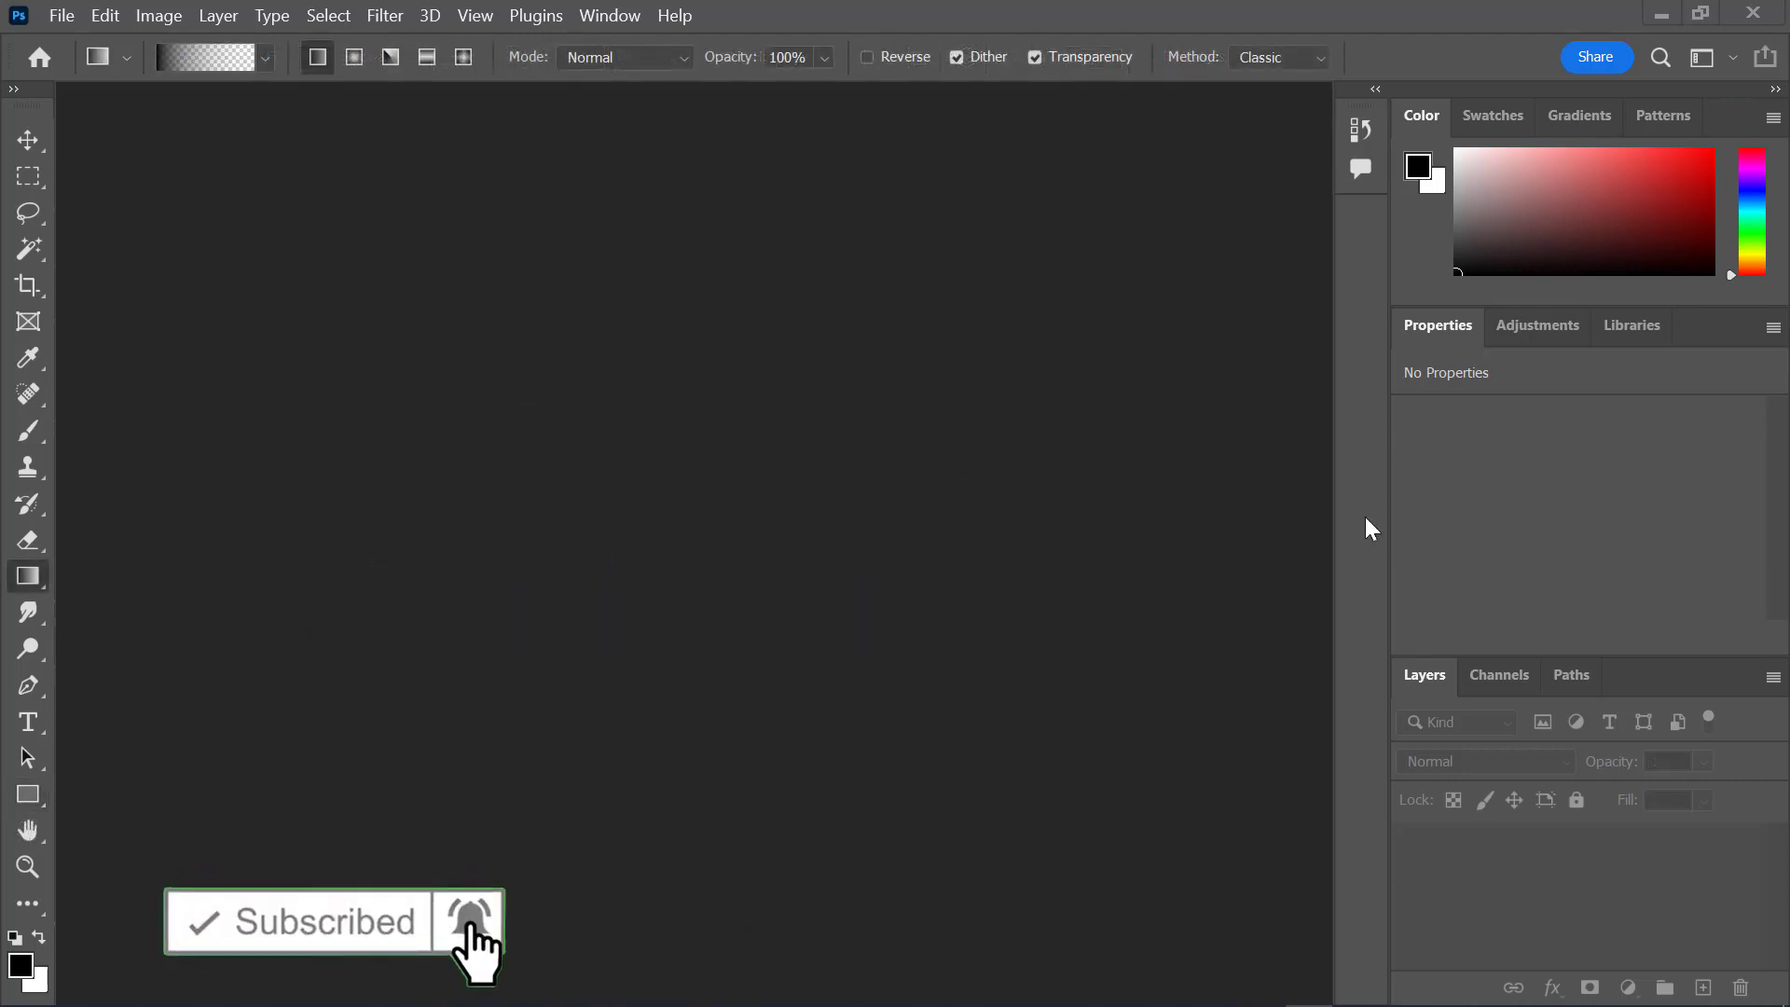
pyautogui.click(64, 20)
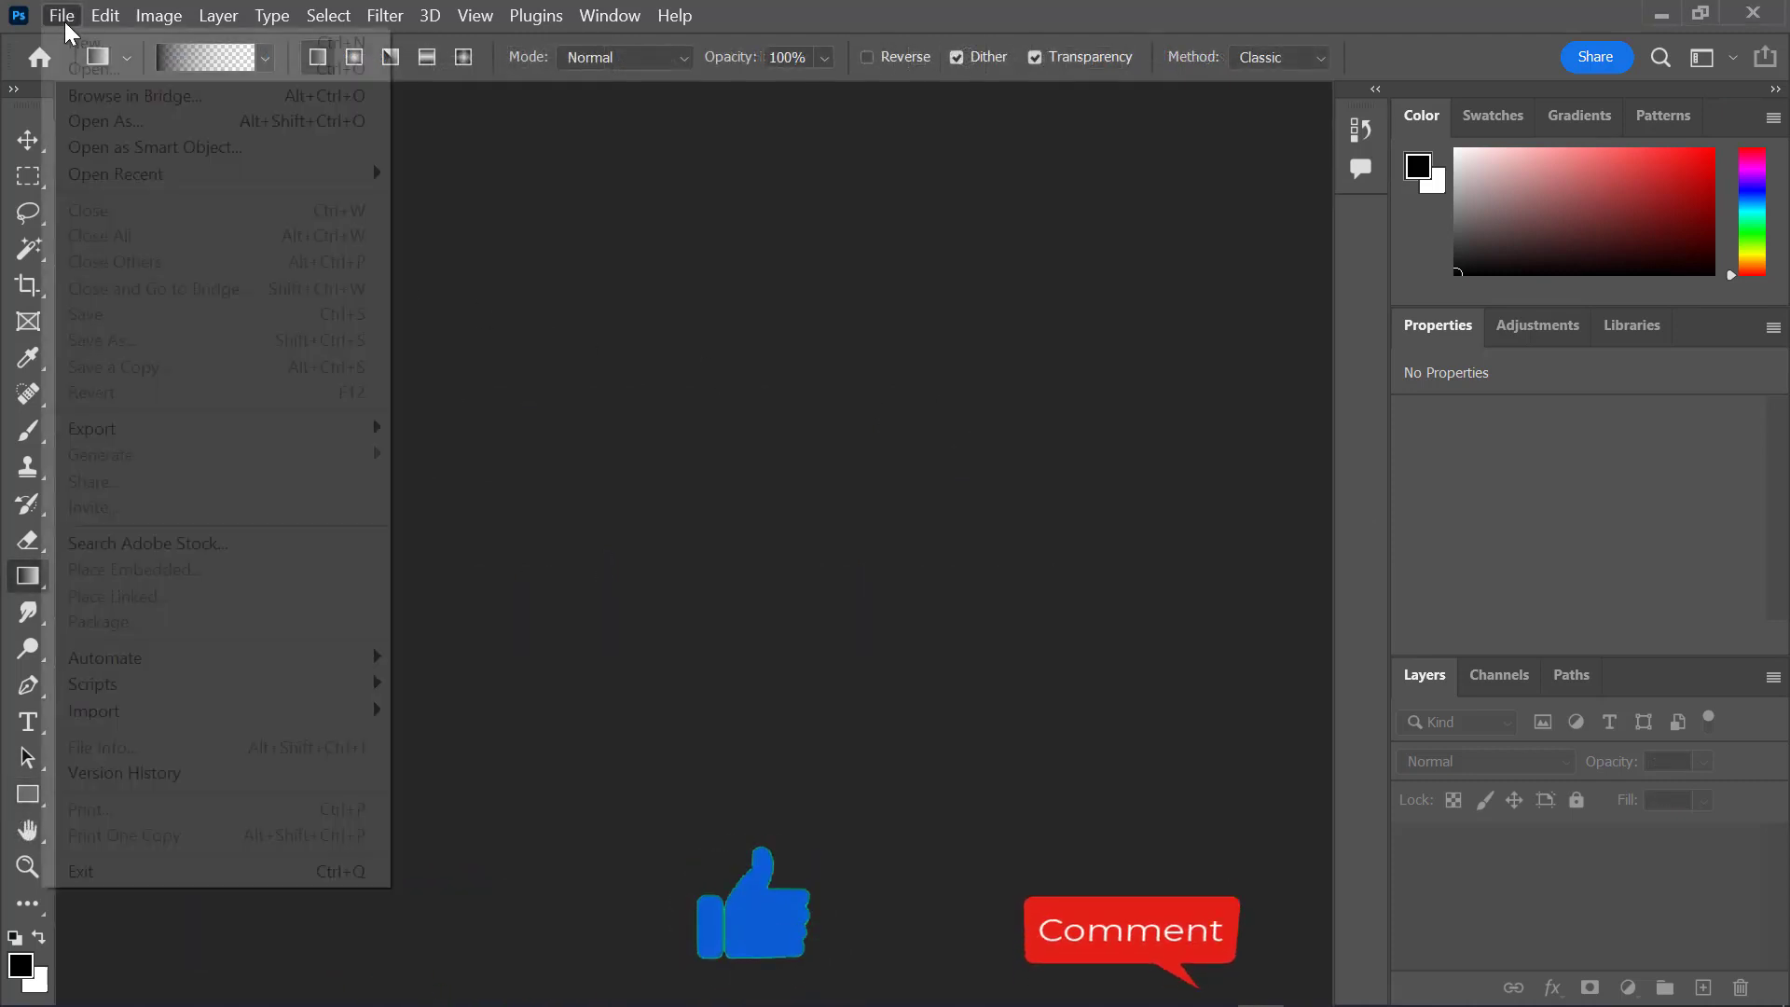
pyautogui.click(87, 70)
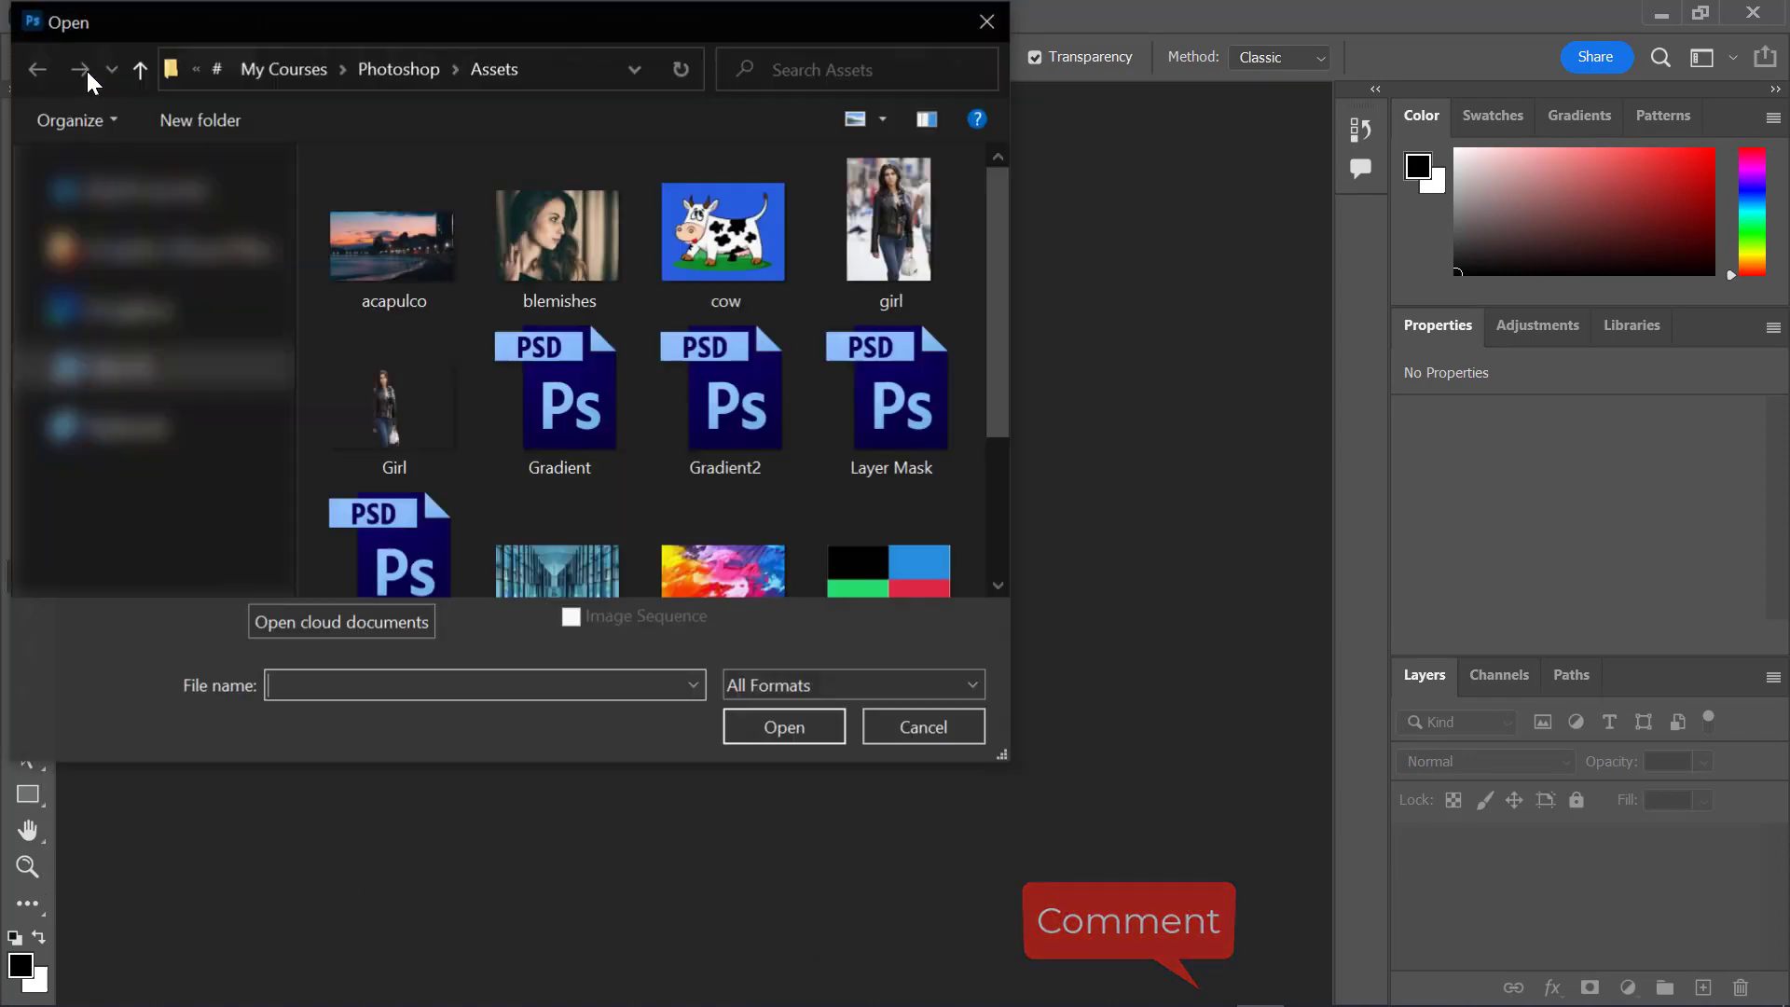
pyautogui.scroll(-2, 724, 463)
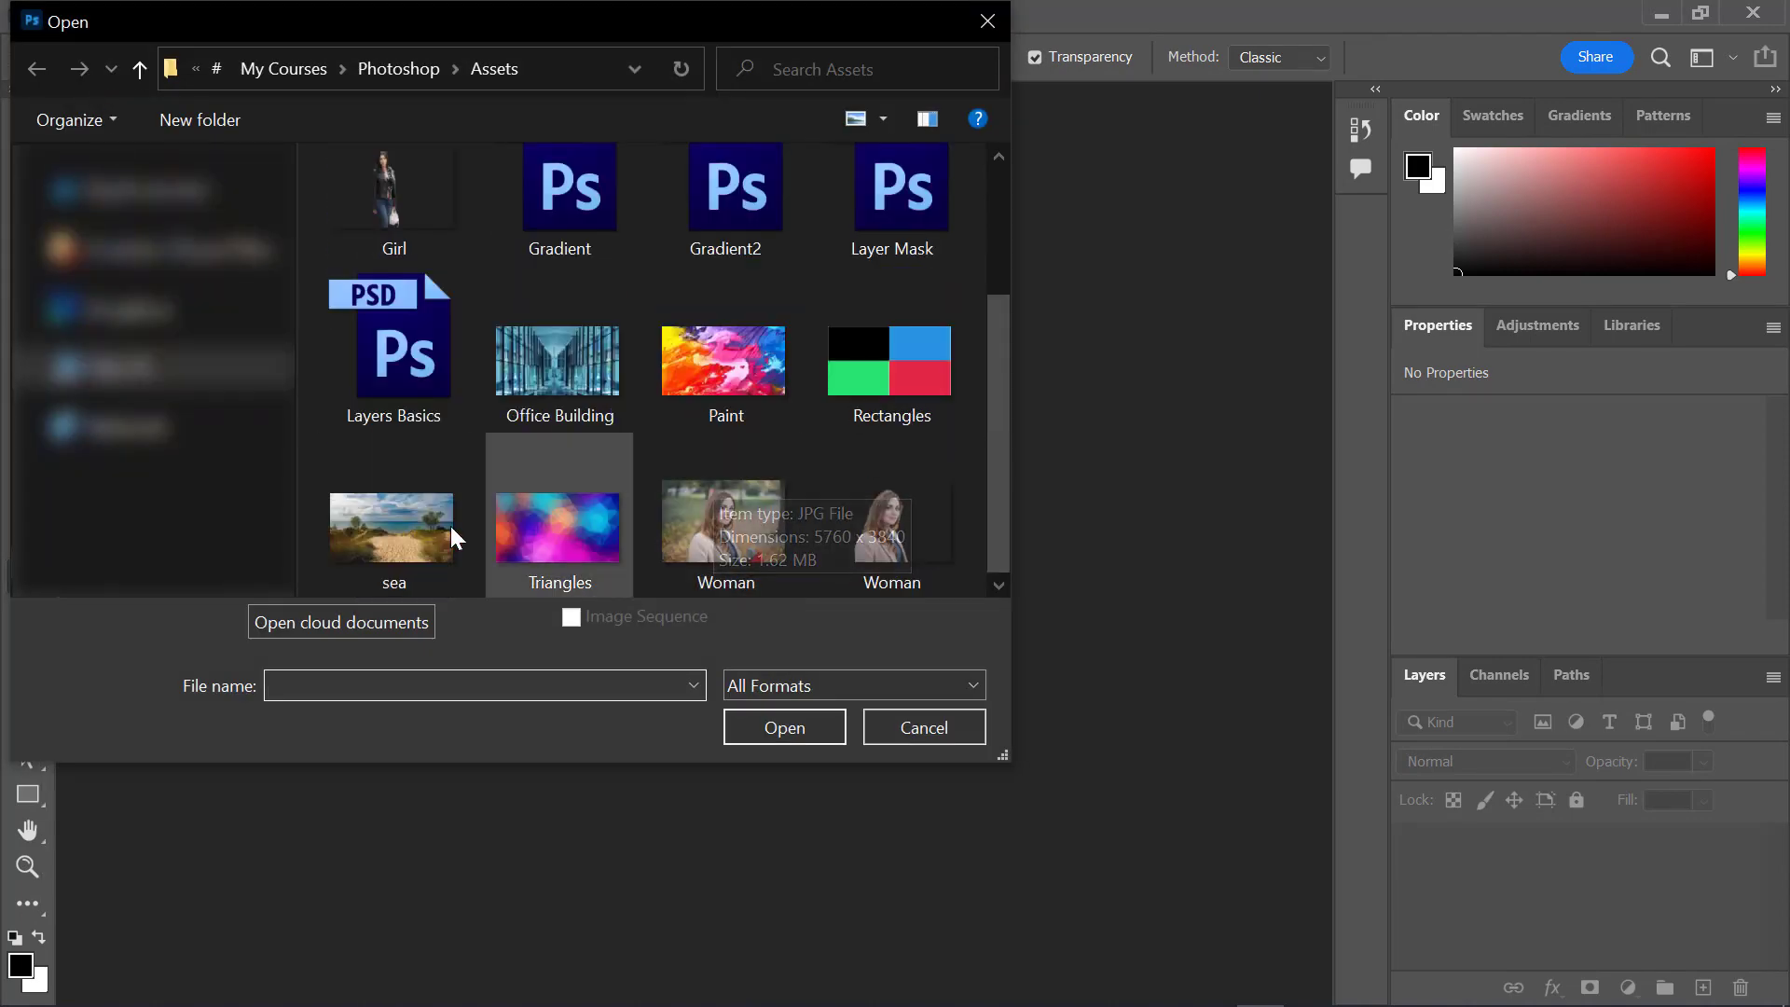
pyautogui.click(424, 545)
pyautogui.click(803, 735)
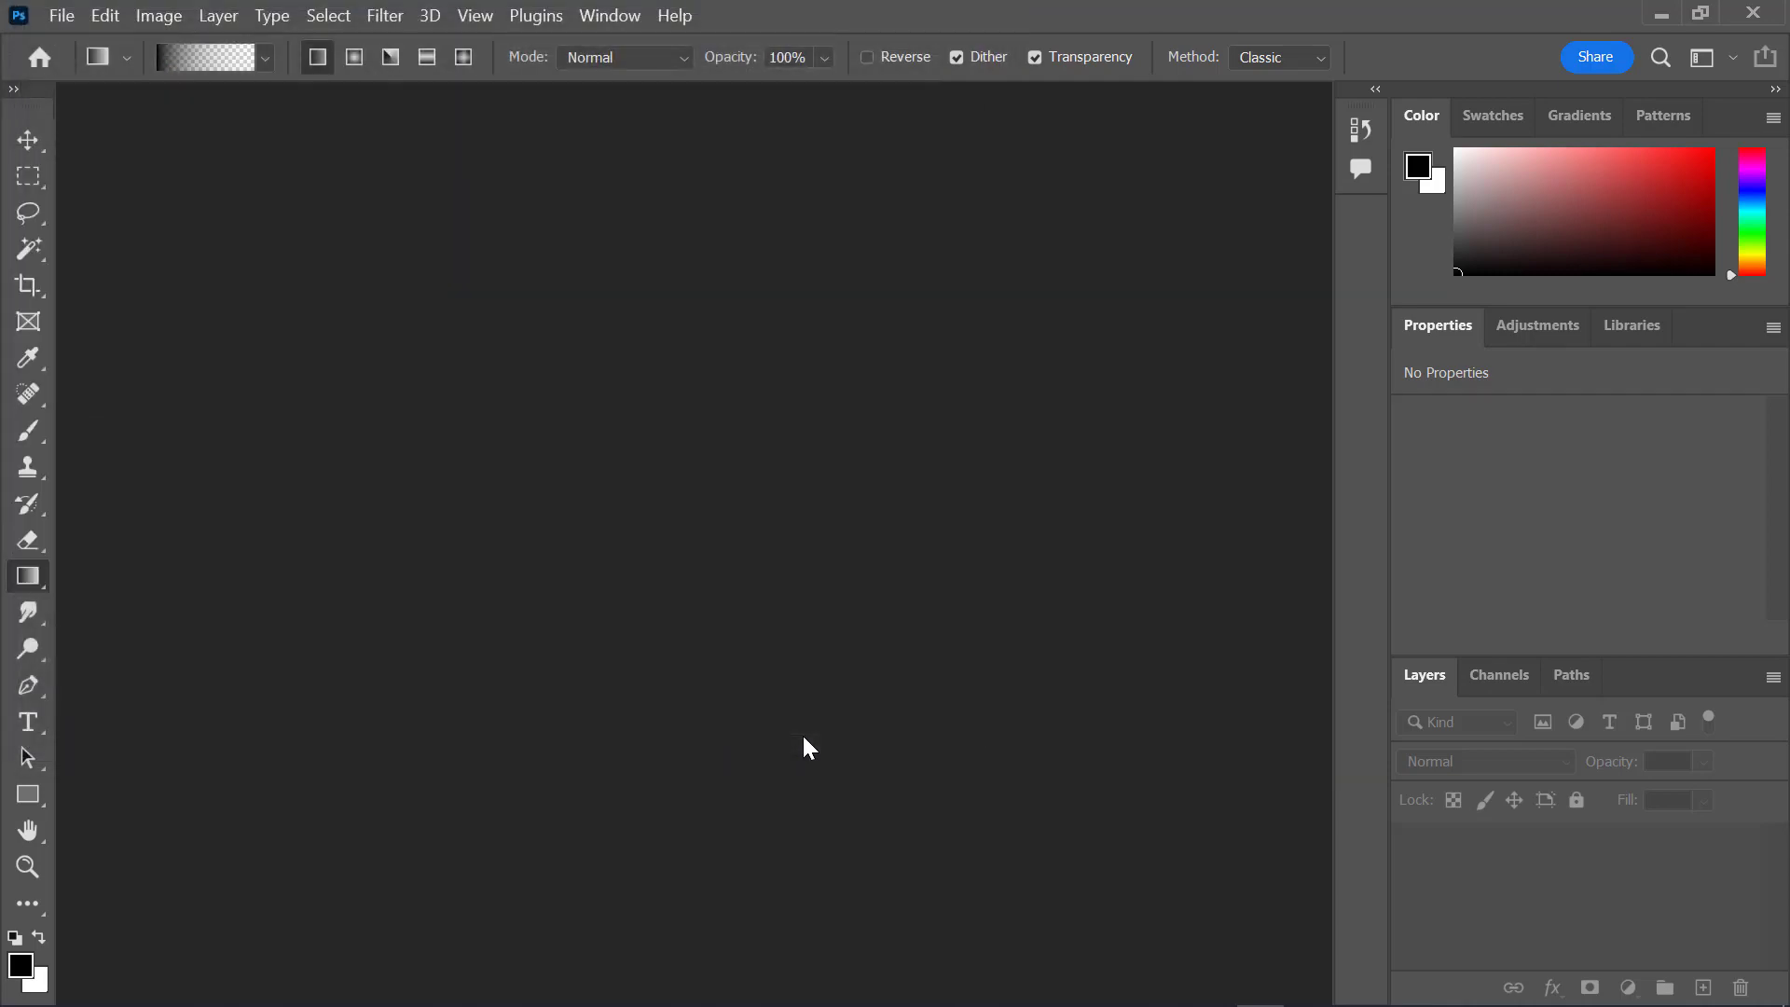
pyautogui.press('t')
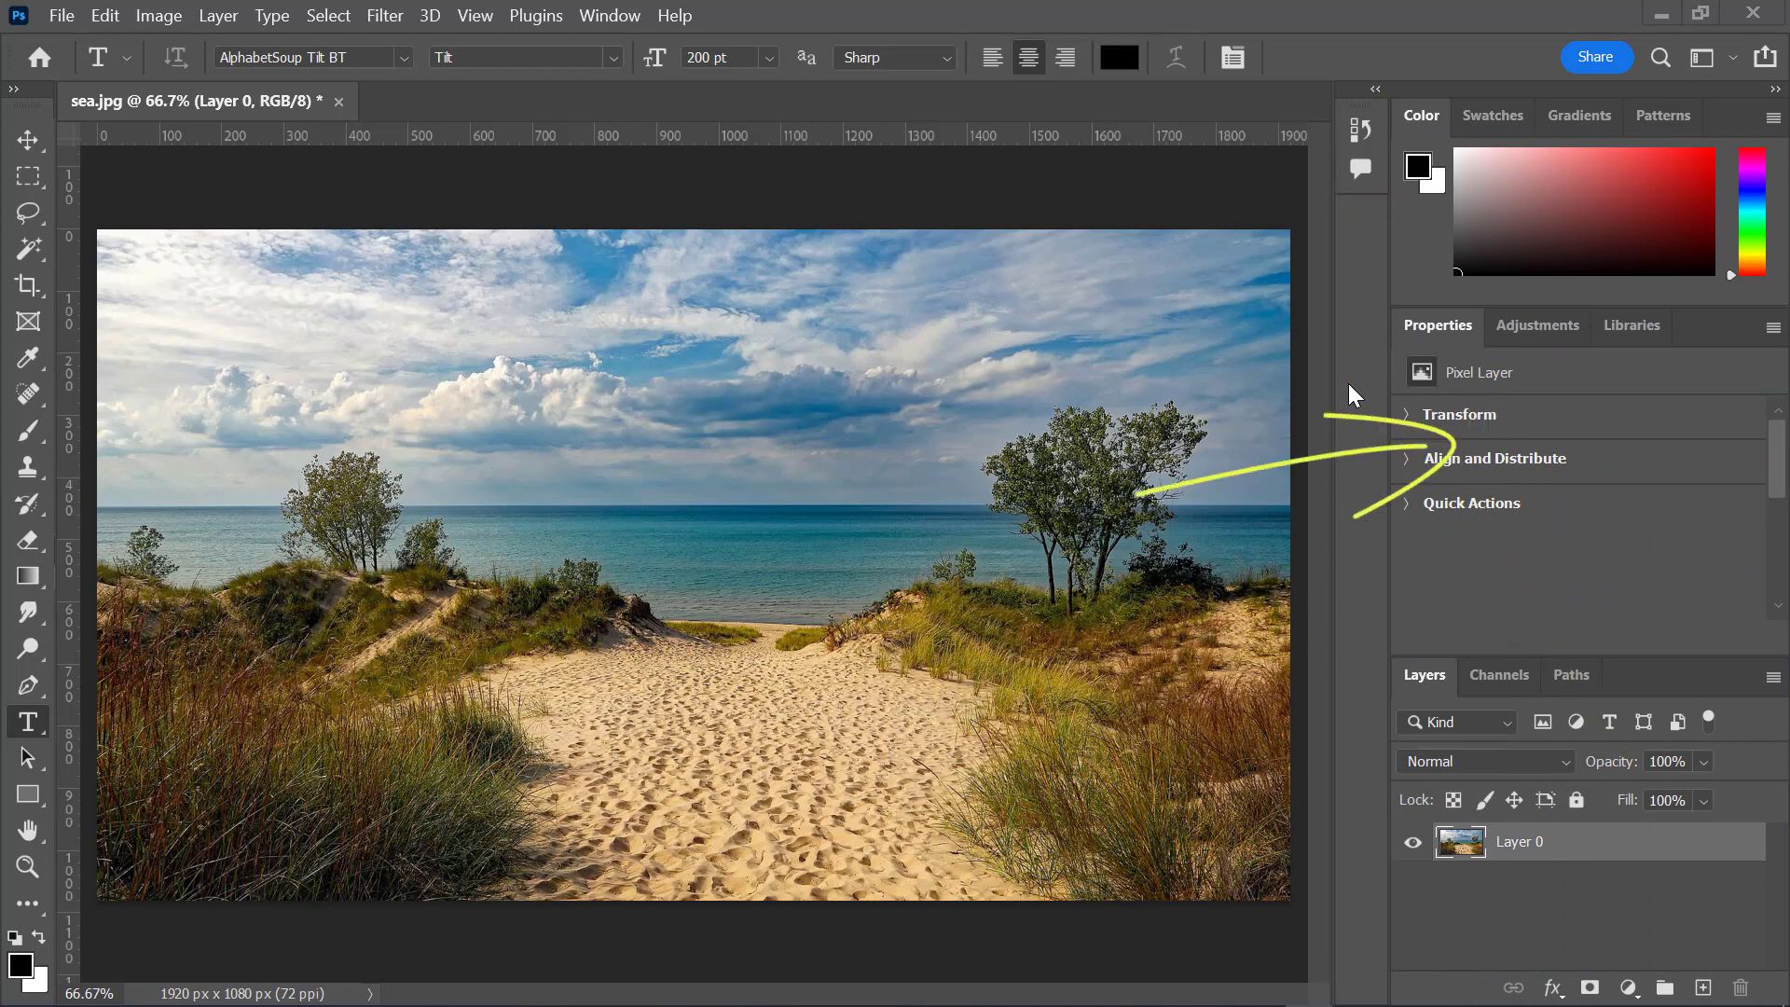
# Hide the Layers panel from the workspace
pyautogui.click(579, 18)
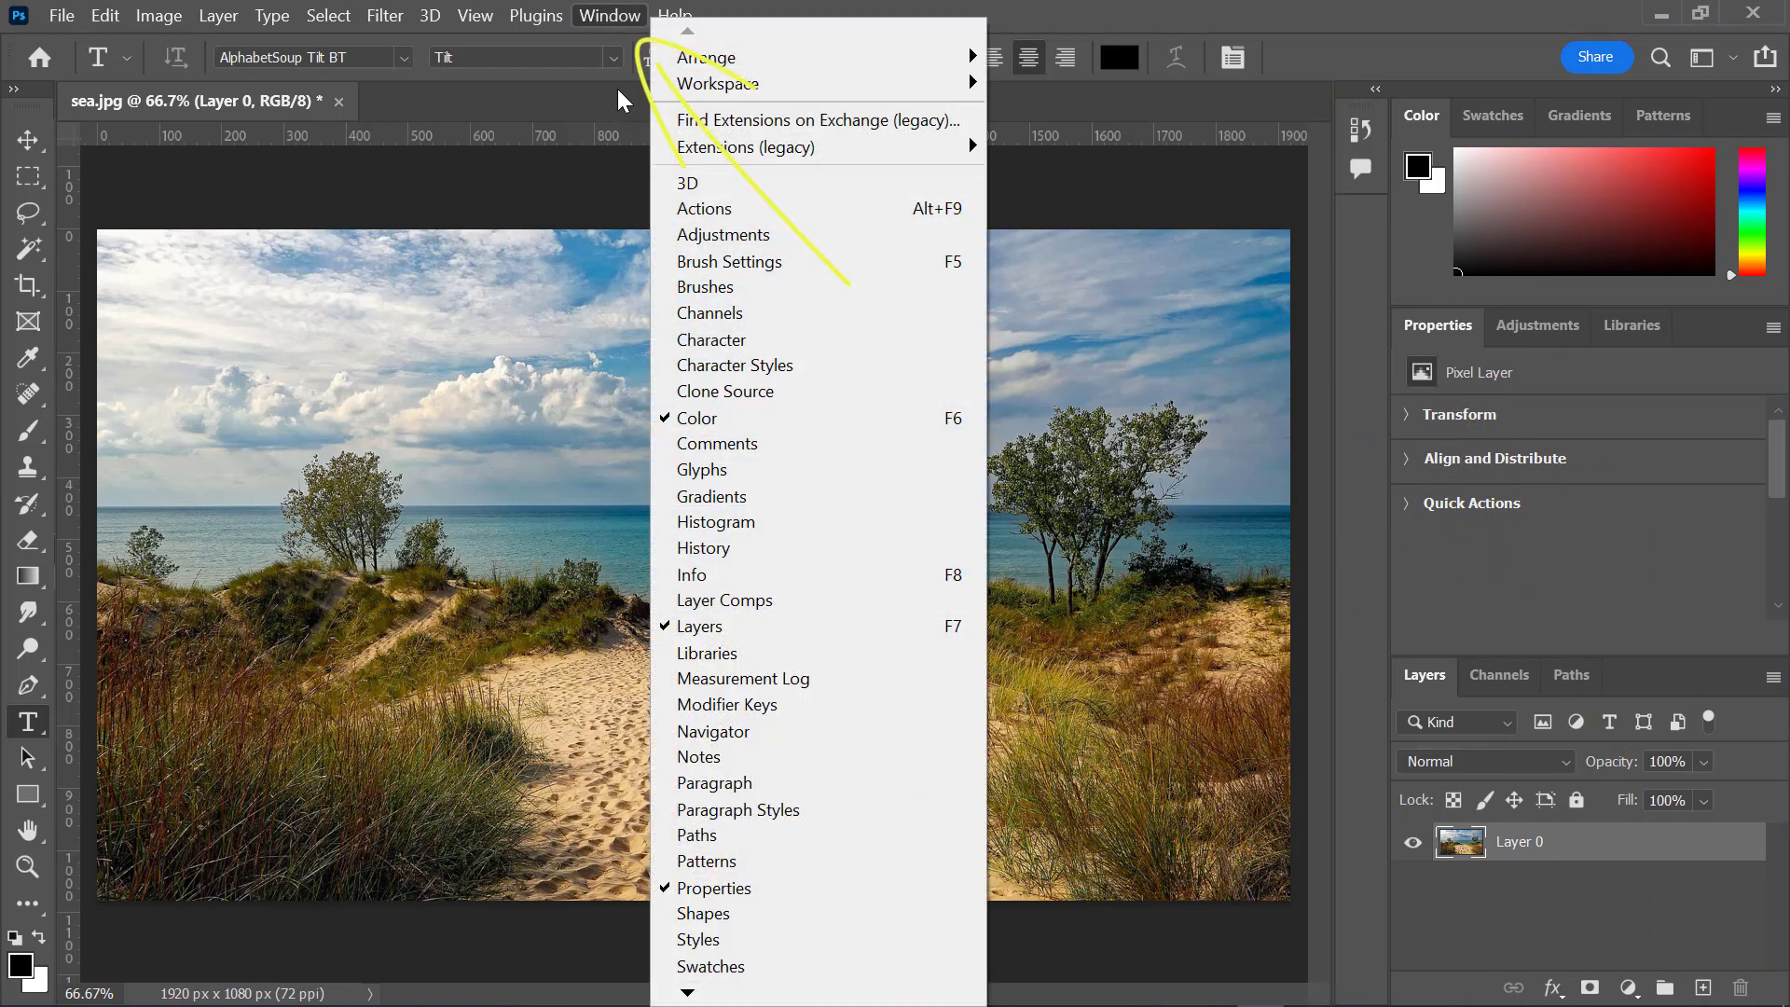
pyautogui.moveTo(688, 994)
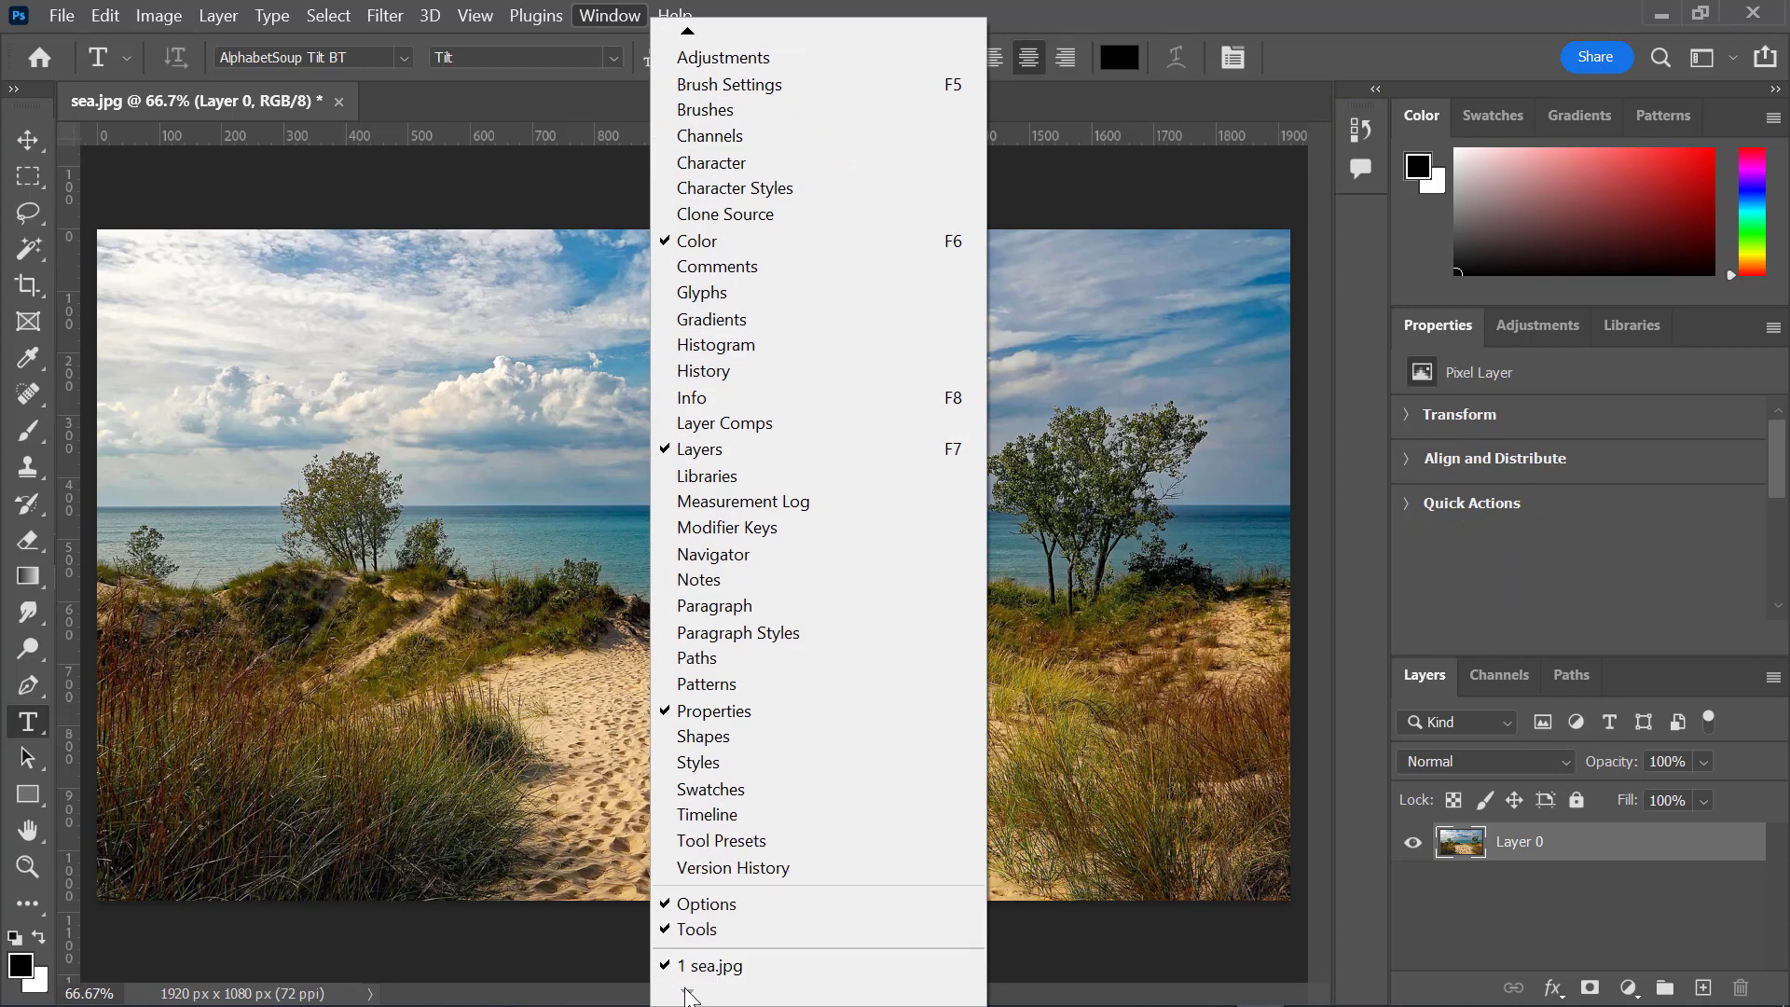
pyautogui.click(664, 447)
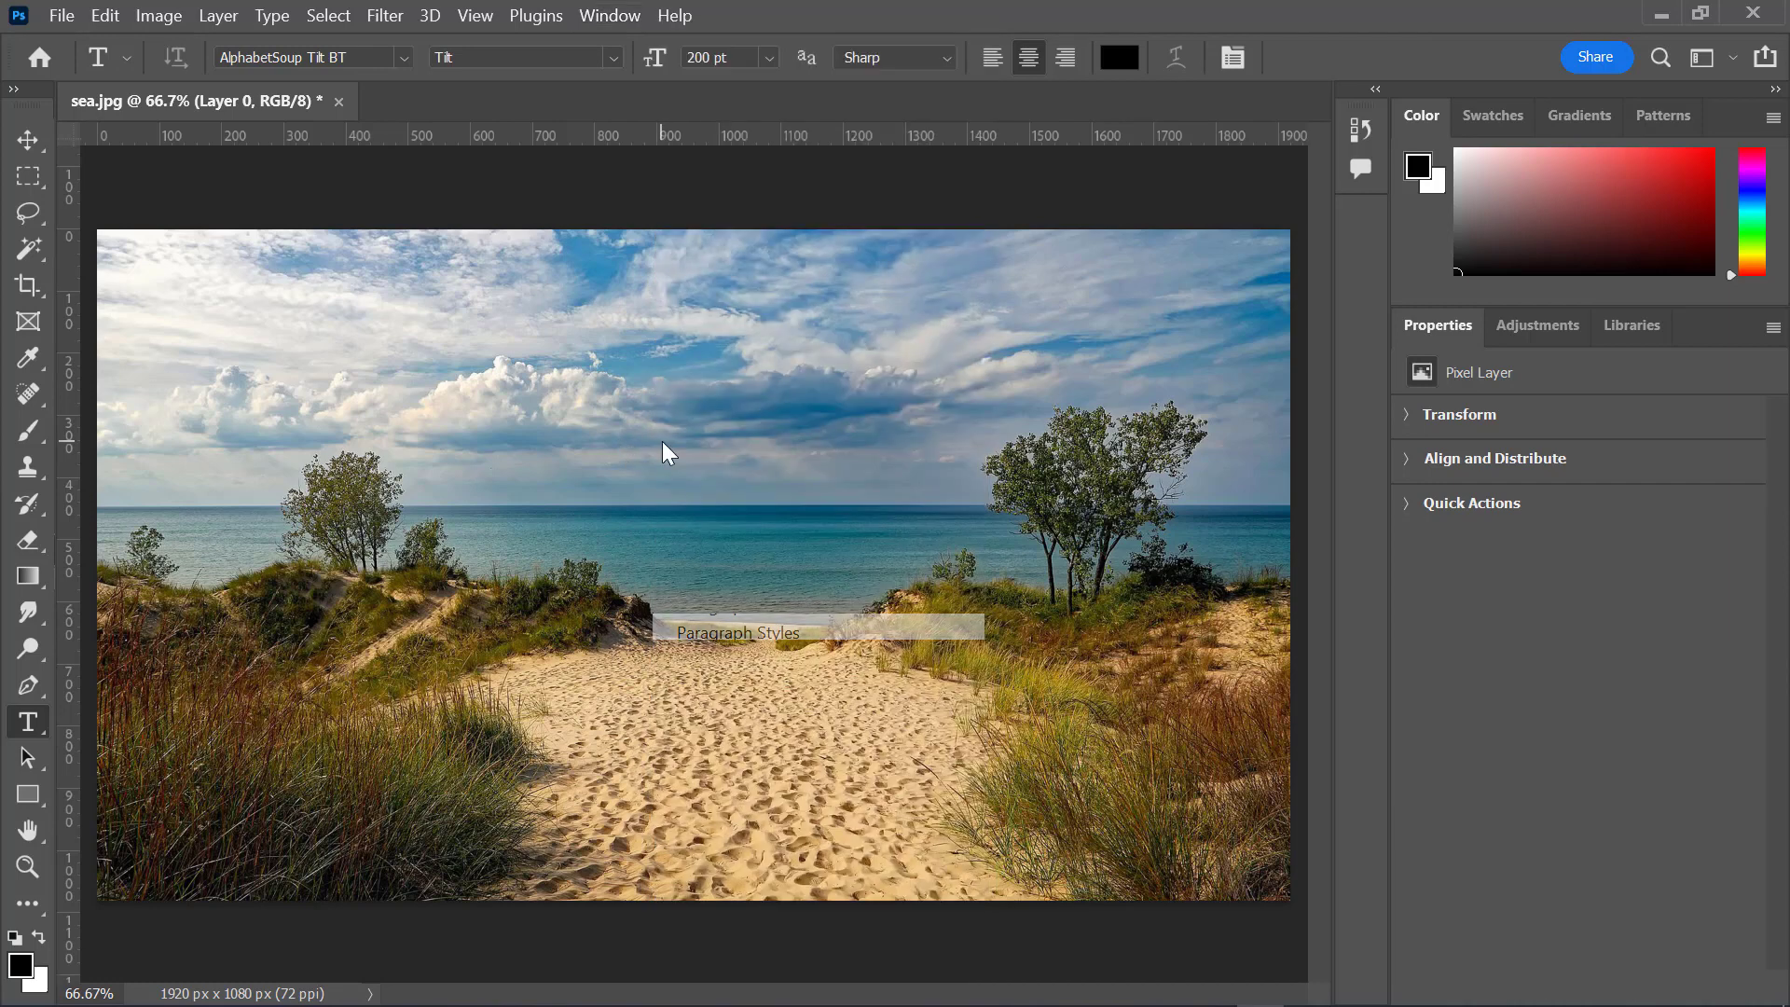
# Show the Layers panel again and set the foreground color to bright red
pyautogui.click(591, 16)
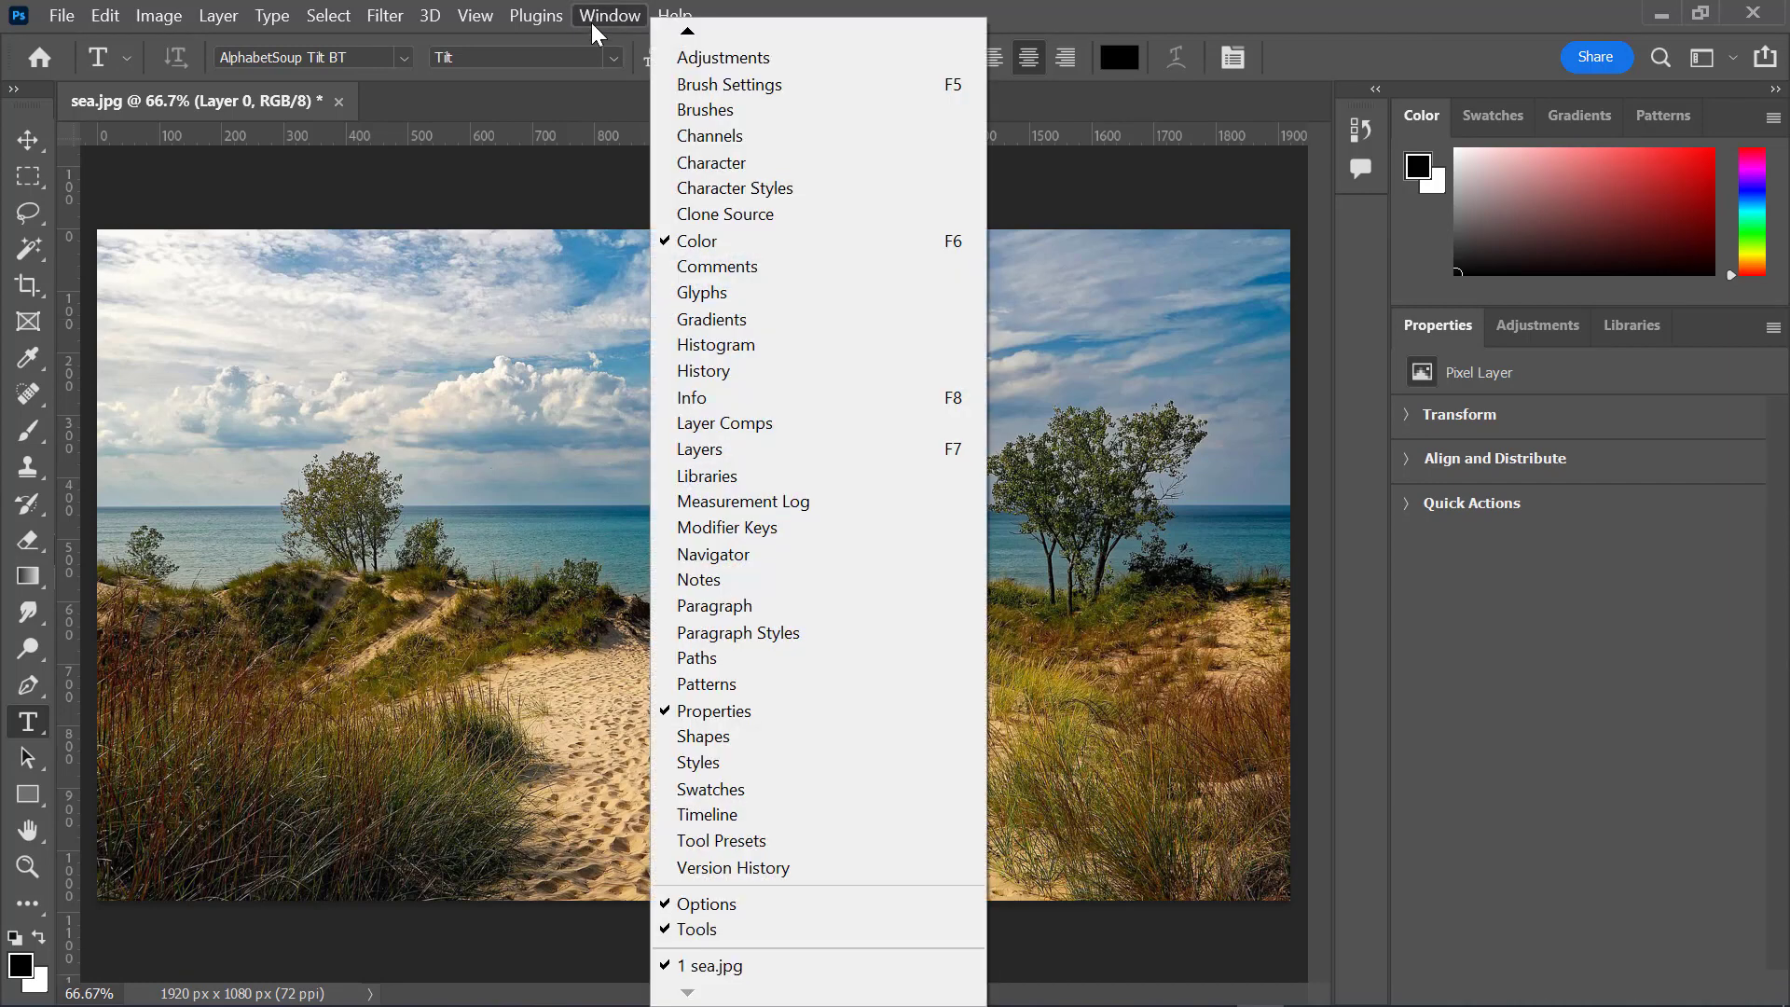
pyautogui.click(669, 456)
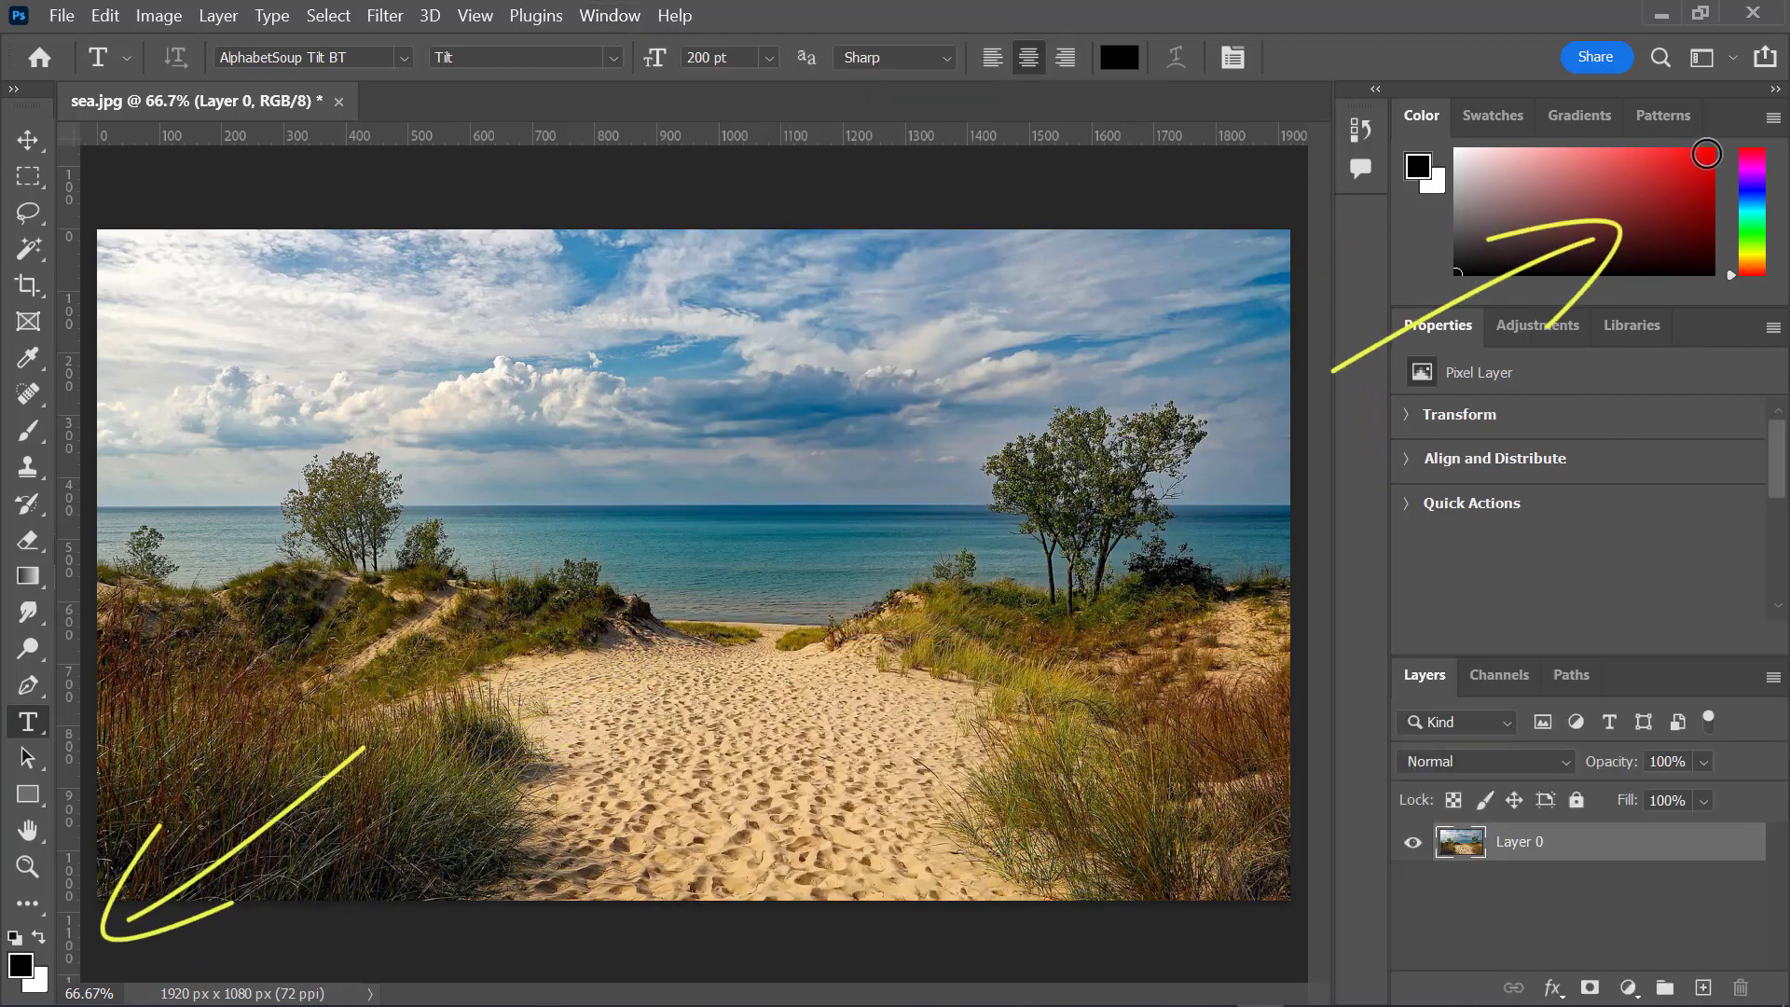
pyautogui.click(1708, 153)
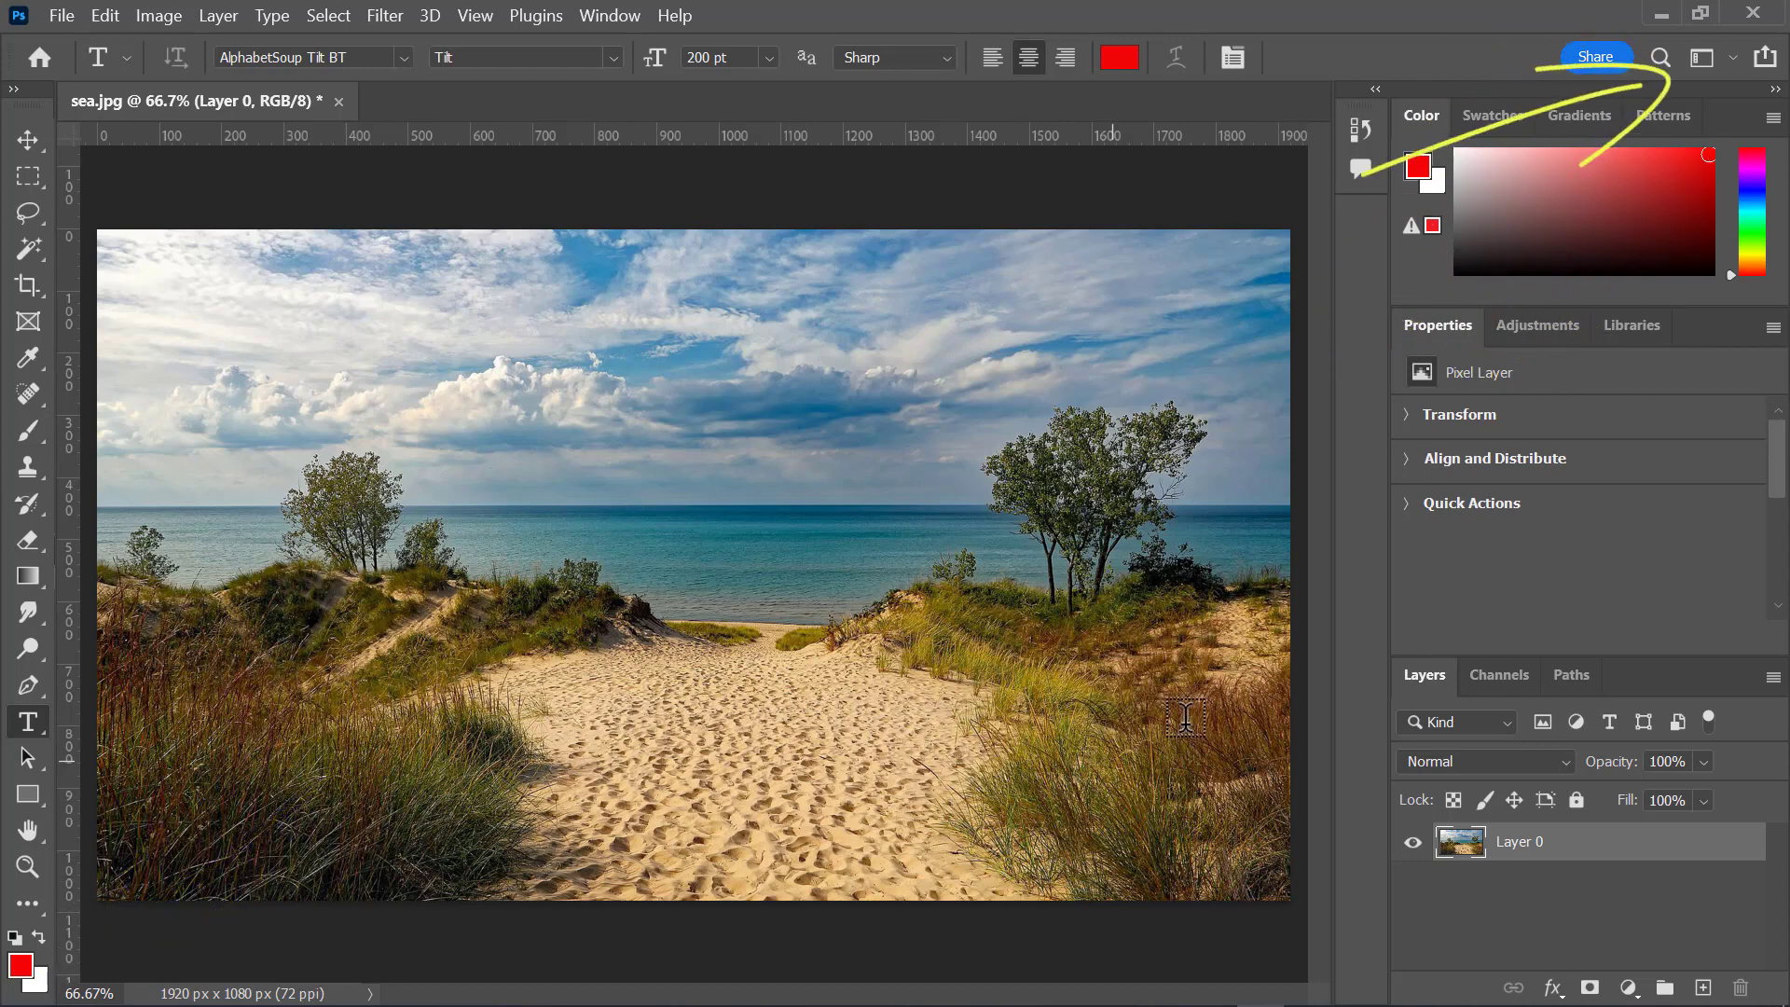
# Reset the Essentials workspace to its default layout
pyautogui.click(1703, 55)
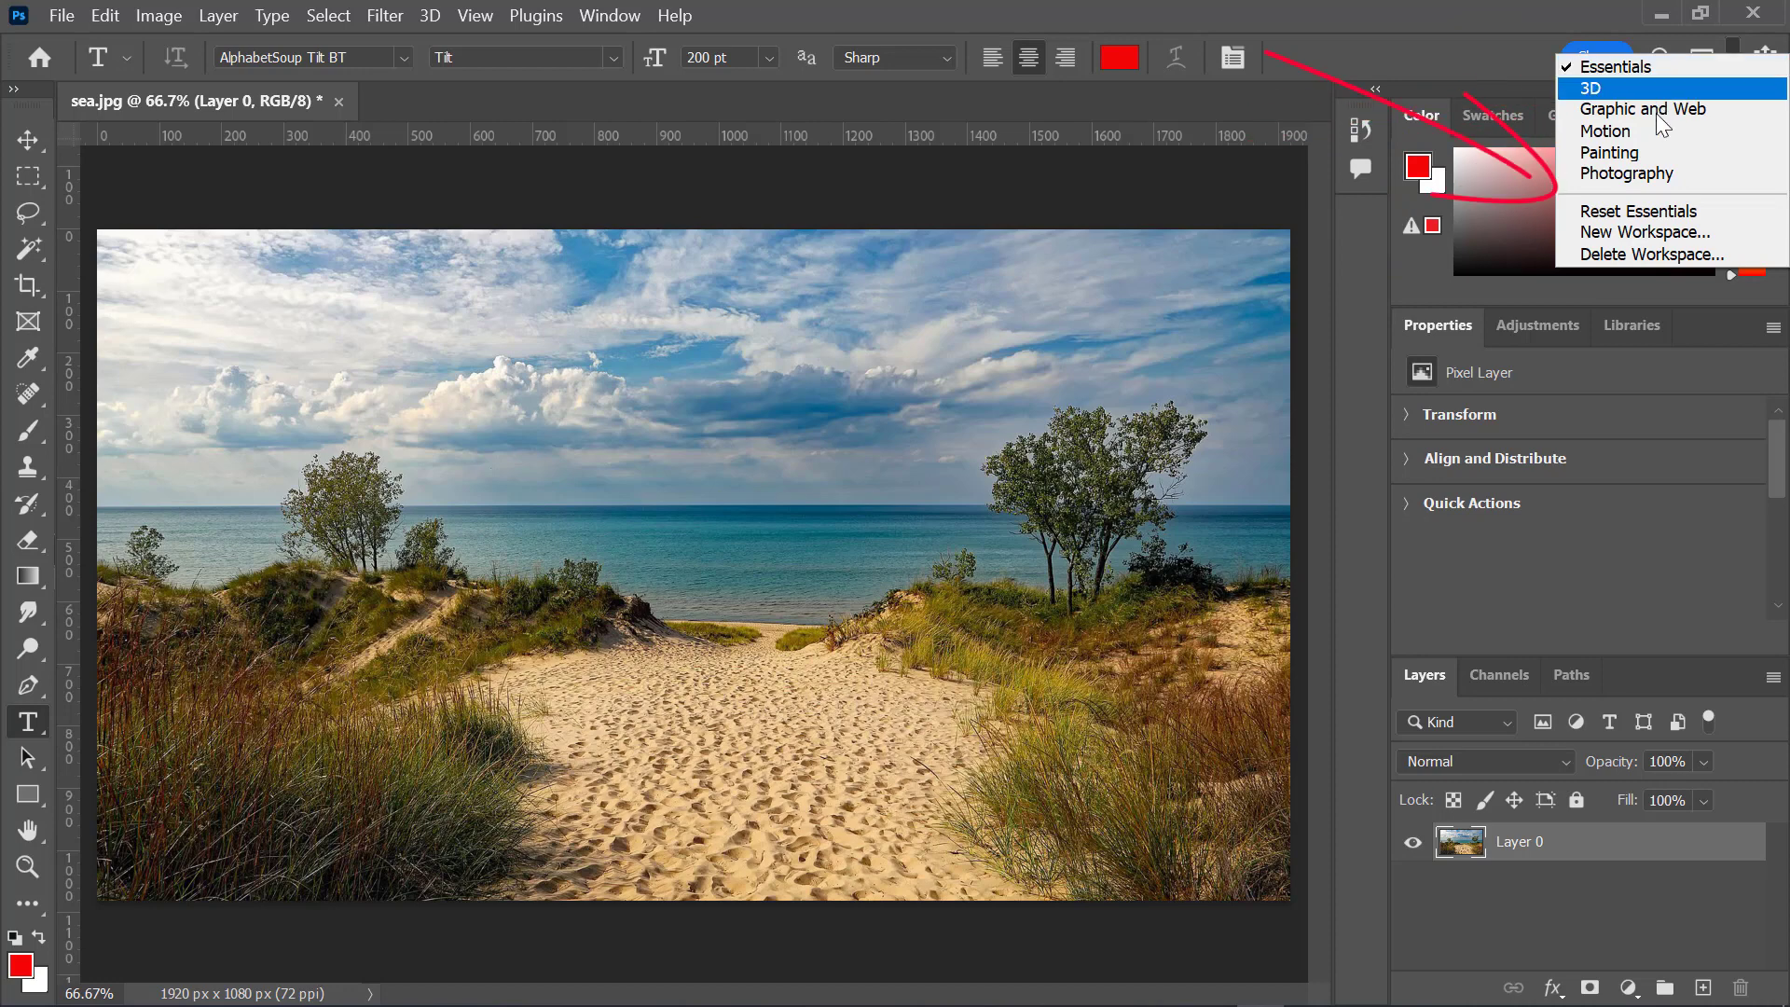
pyautogui.click(1659, 214)
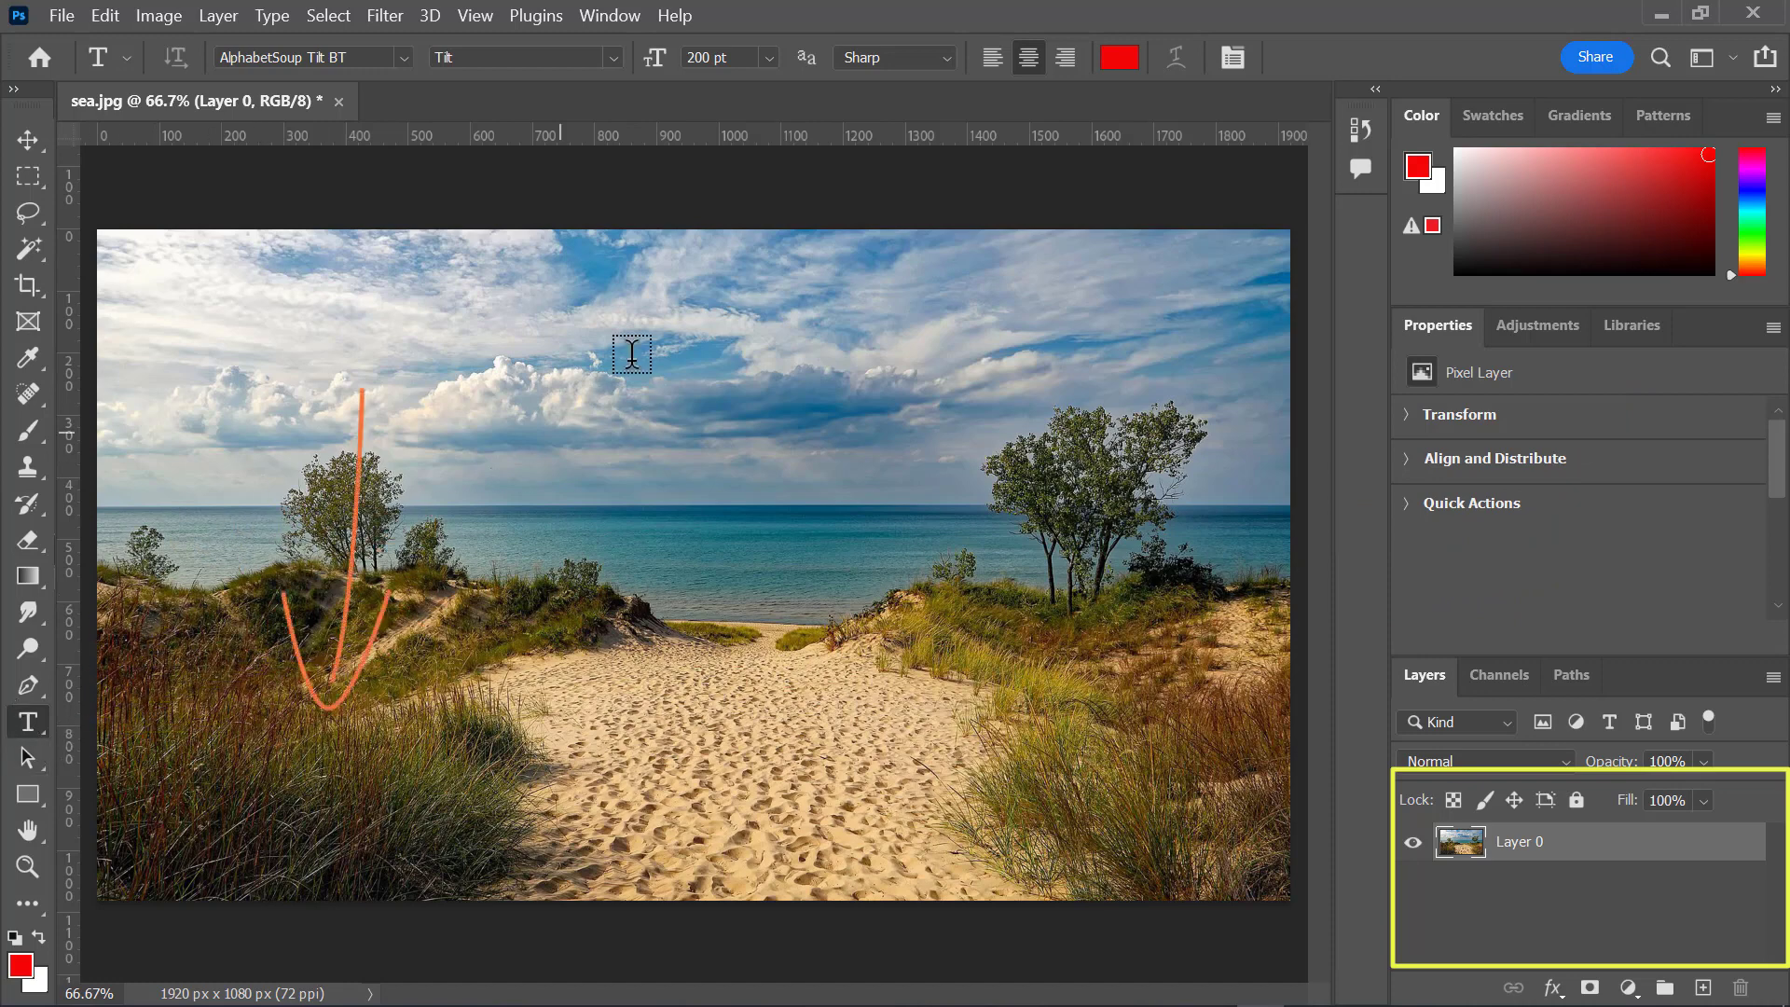
# Add the red text "Hello" near the top of the sky and move it down so it lies fully inside the image
pyautogui.click(650, 301)
pyautogui.write('HELLO')
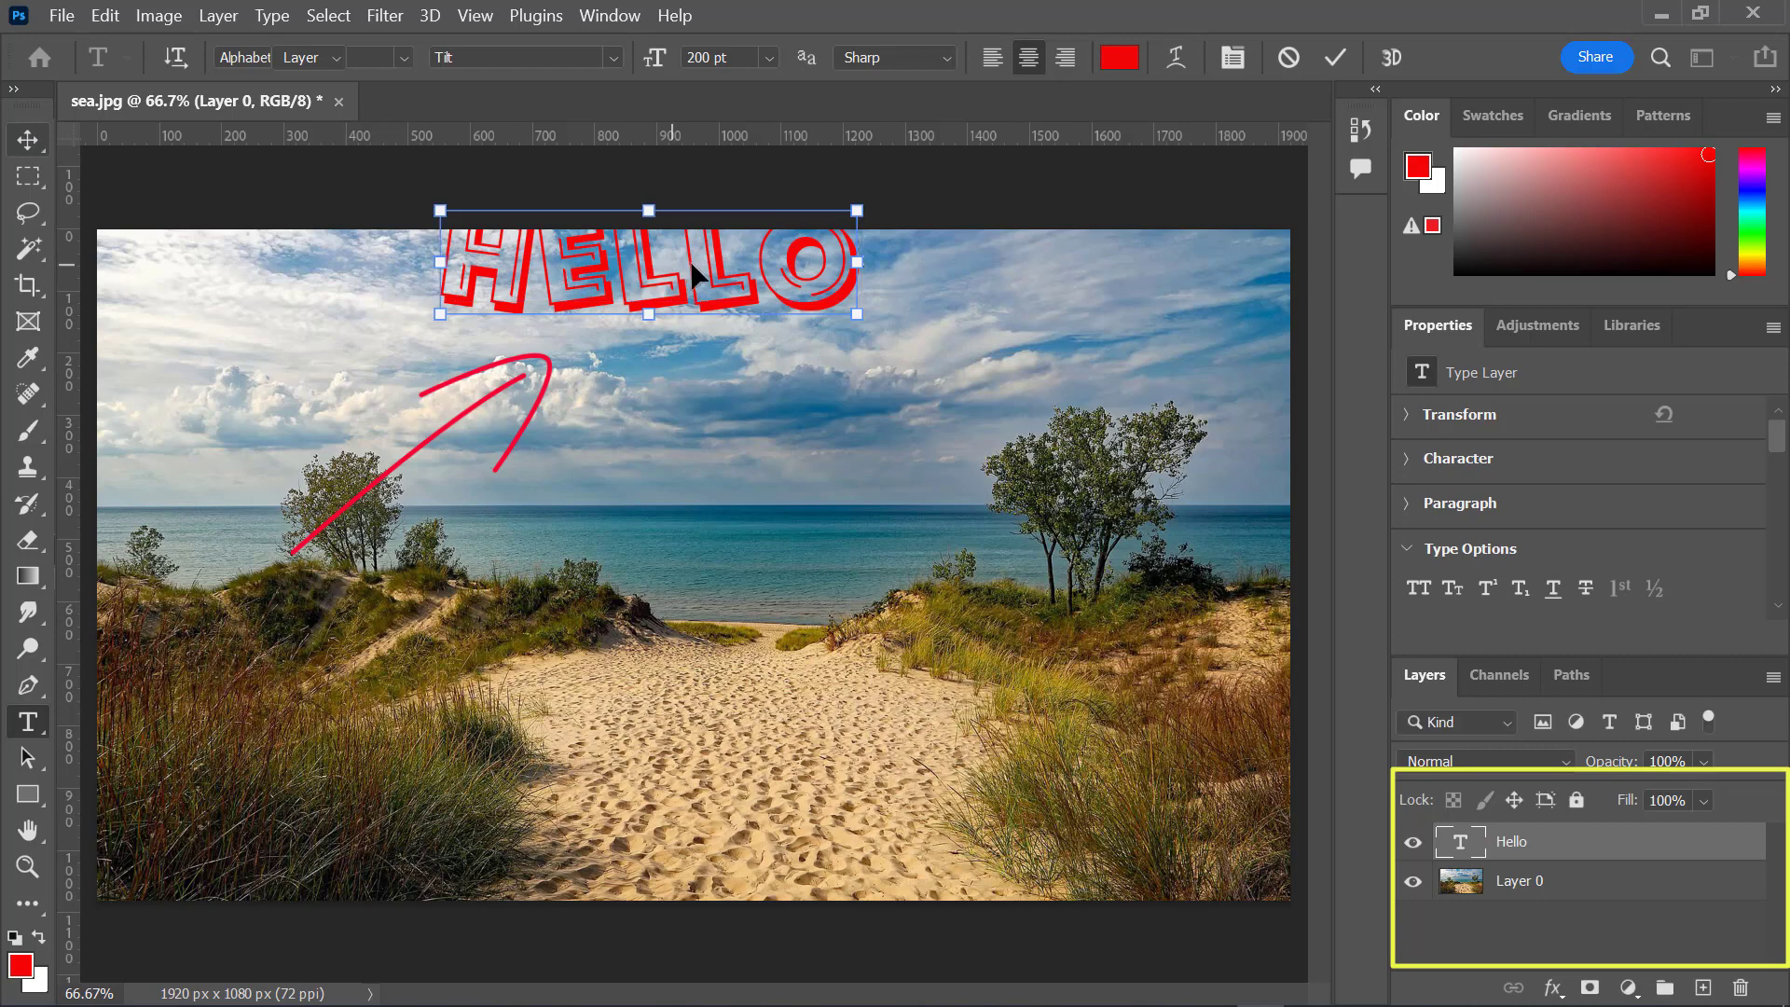
pyautogui.click(28, 140)
pyautogui.moveTo(694, 272); pyautogui.dragTo(699, 343)
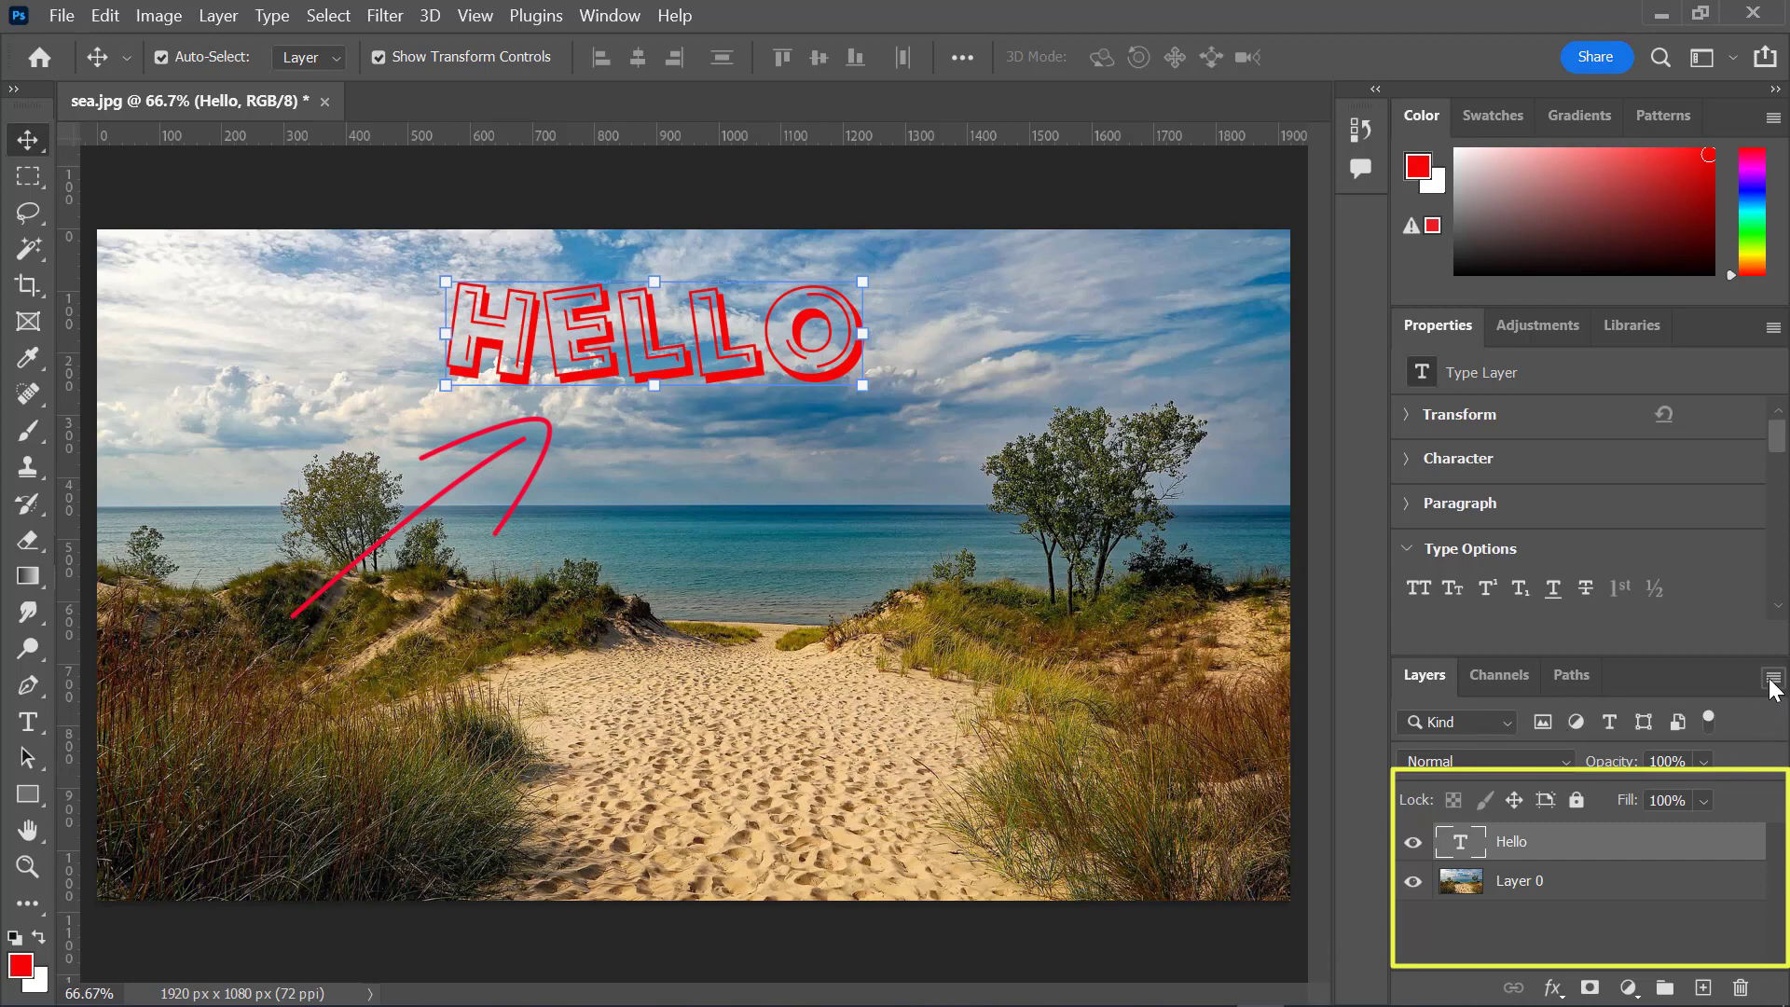
# Hide the Layers panel and bring it back into the workspace
pyautogui.click(608, 24)
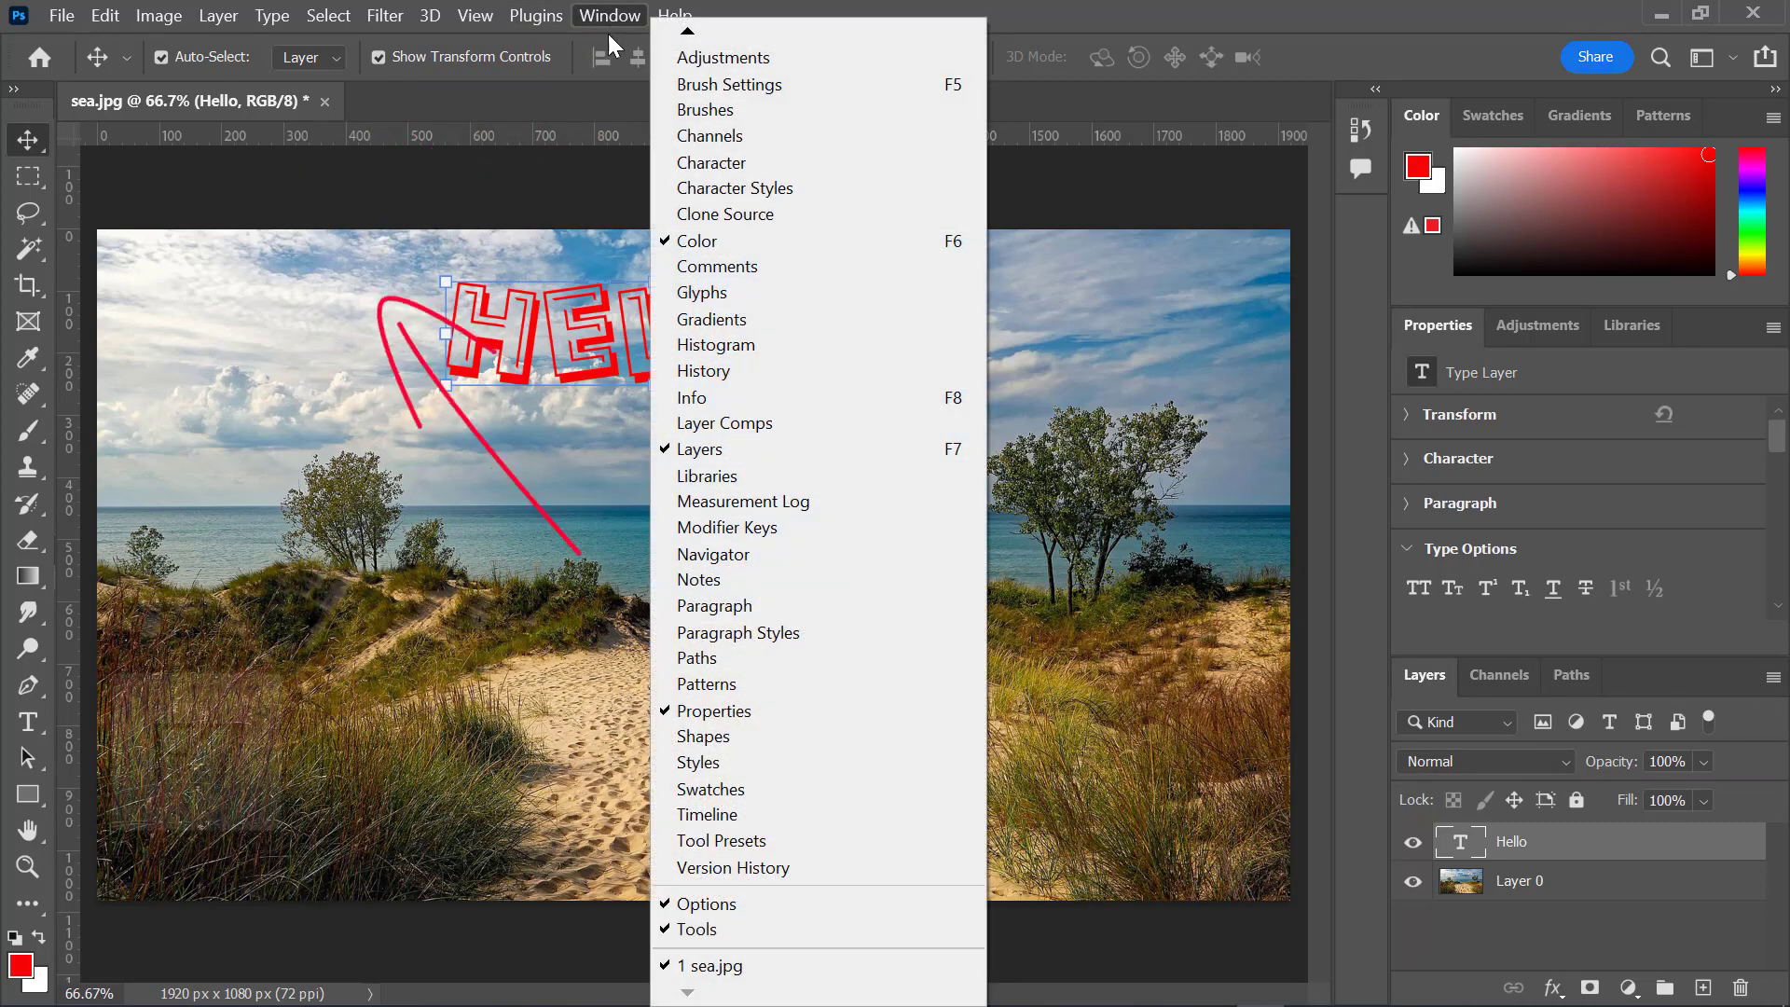
pyautogui.click(685, 448)
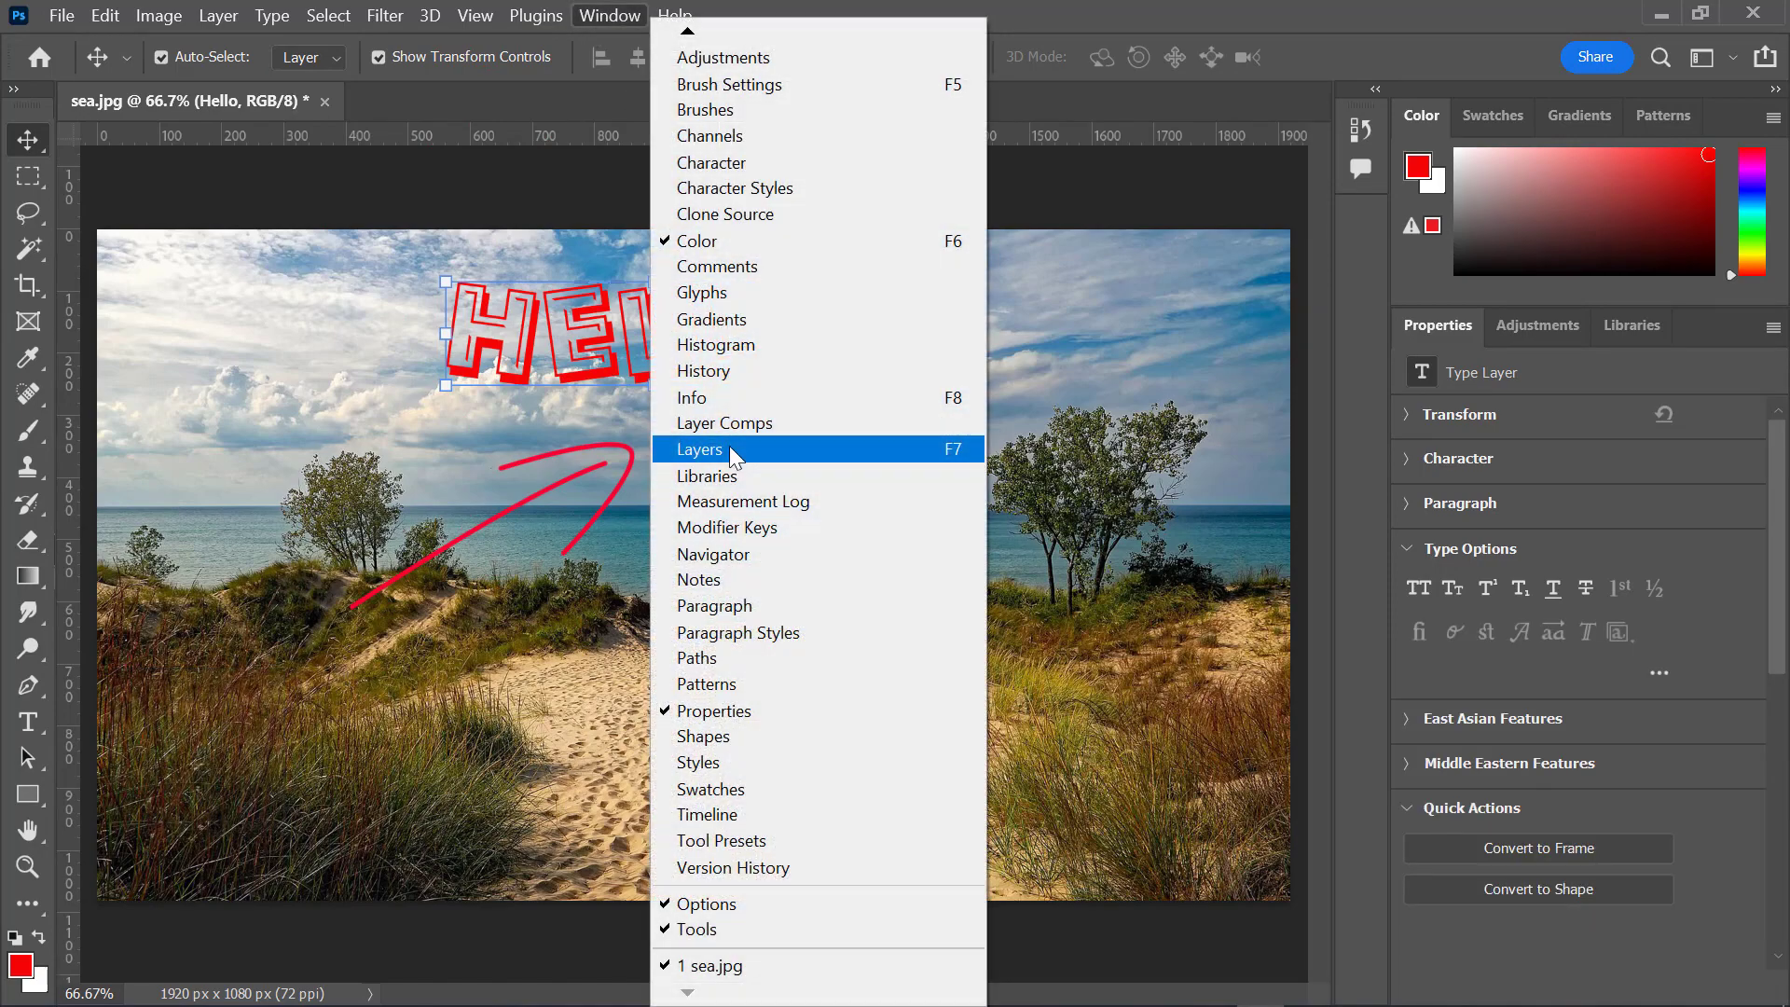
pyautogui.click(729, 449)
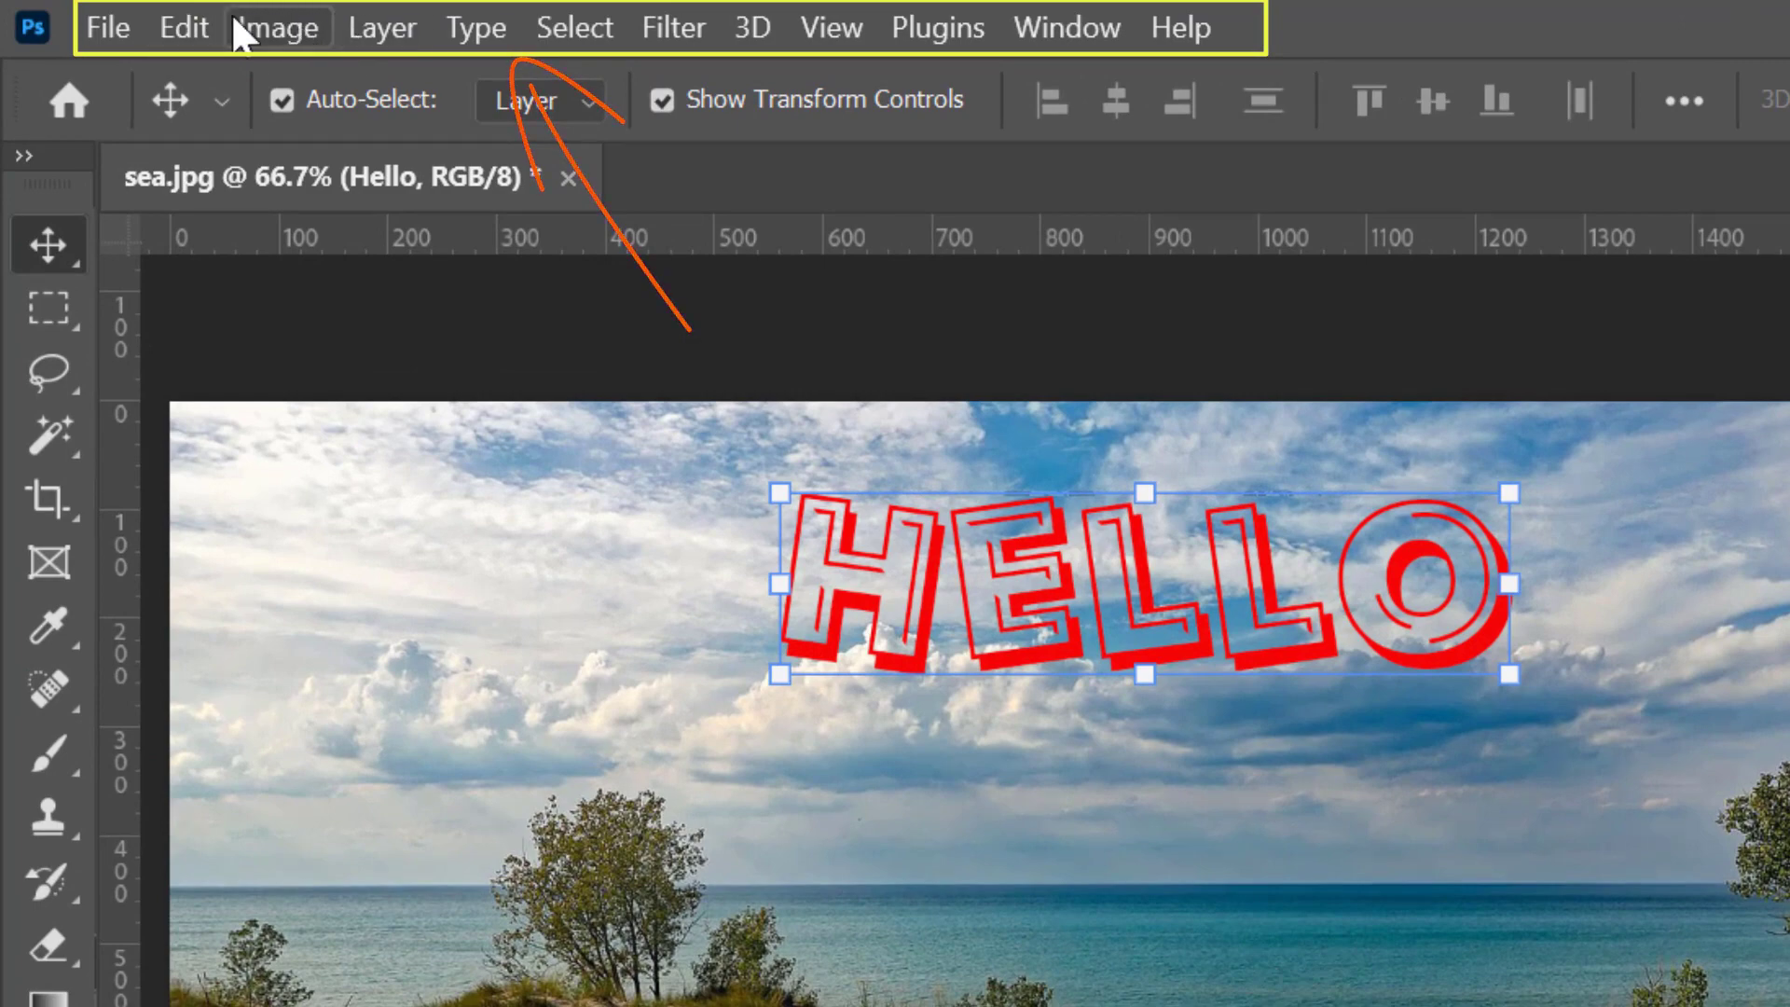
# Examine the color modes and bit depths available for the image
pyautogui.click(259, 20)
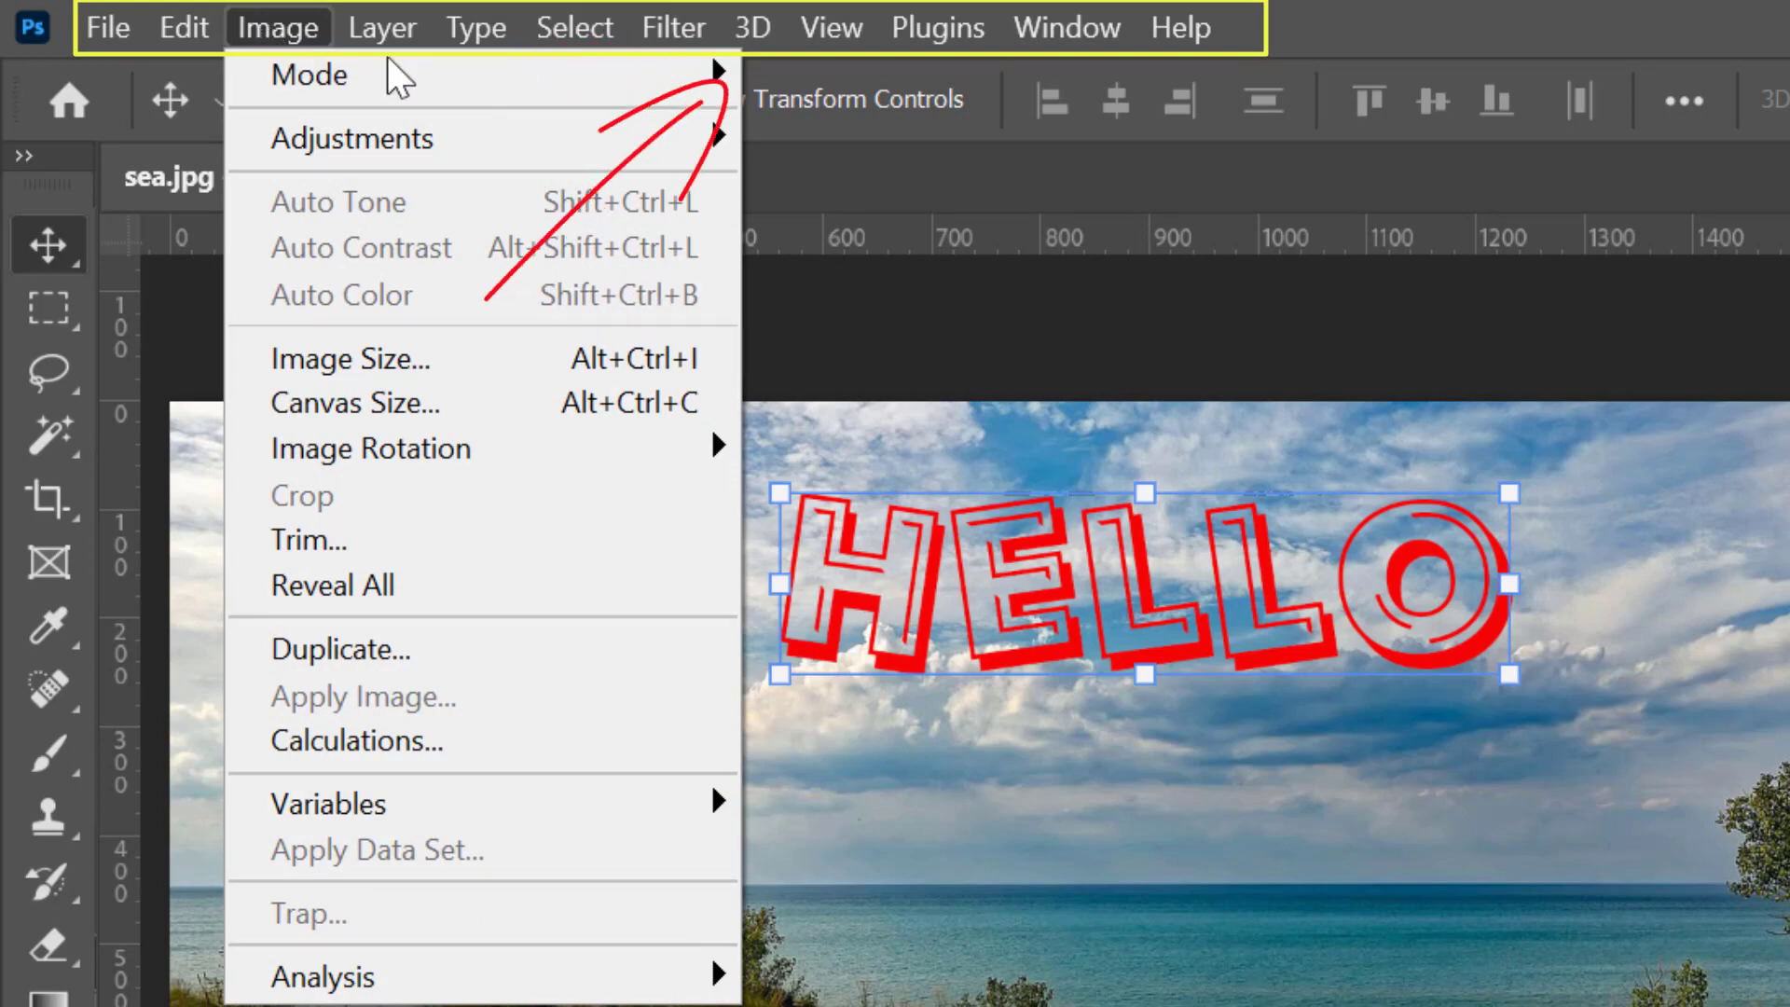
pyautogui.moveTo(462, 76)
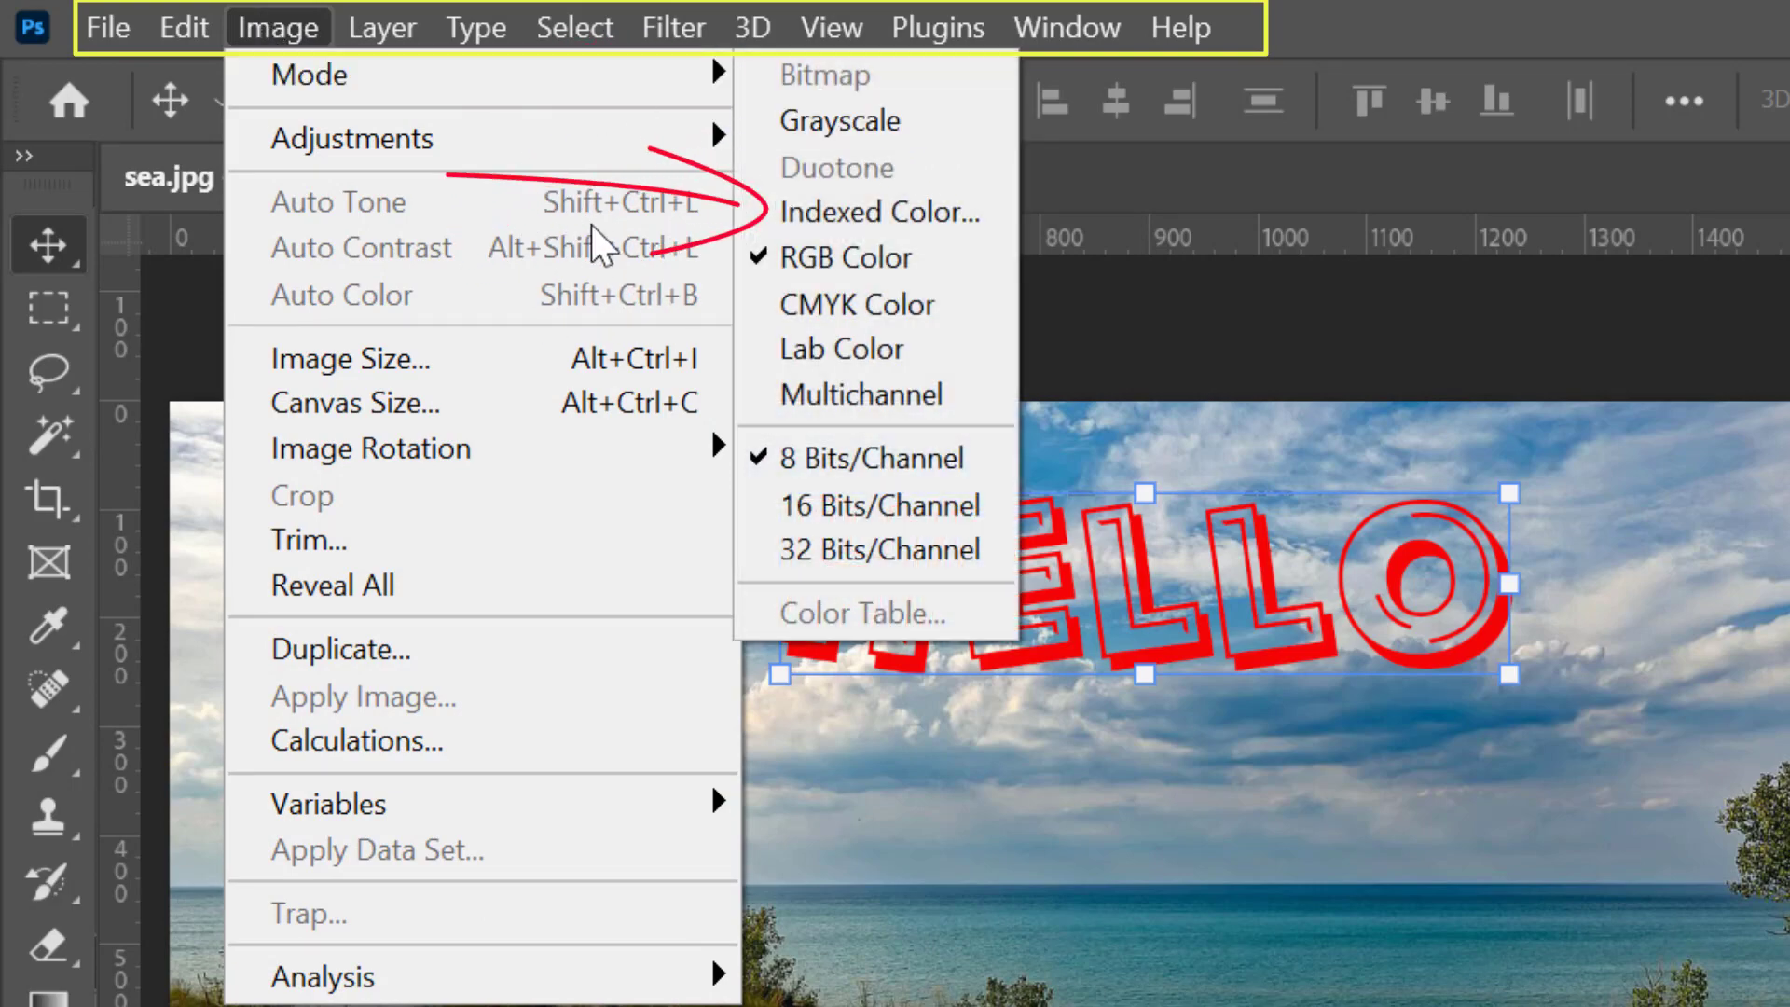
# Switch the toolbar to two columns and back to a single column
pyautogui.click(27, 153)
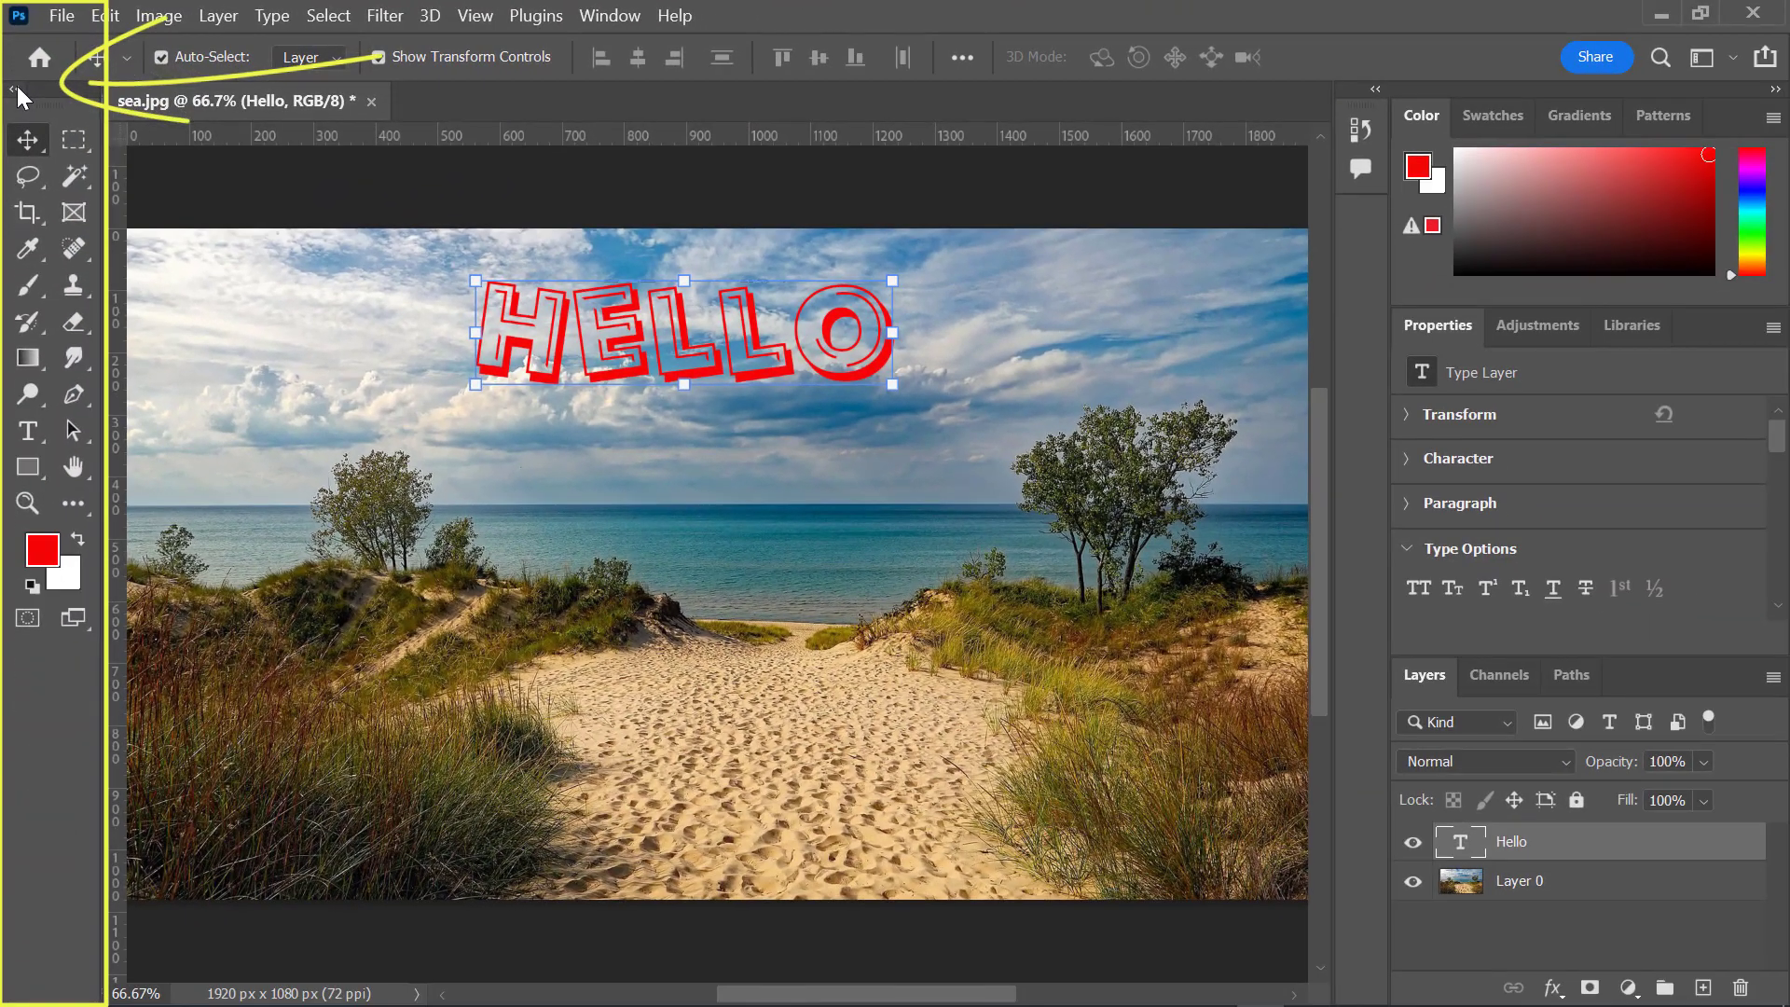
pyautogui.click(15, 89)
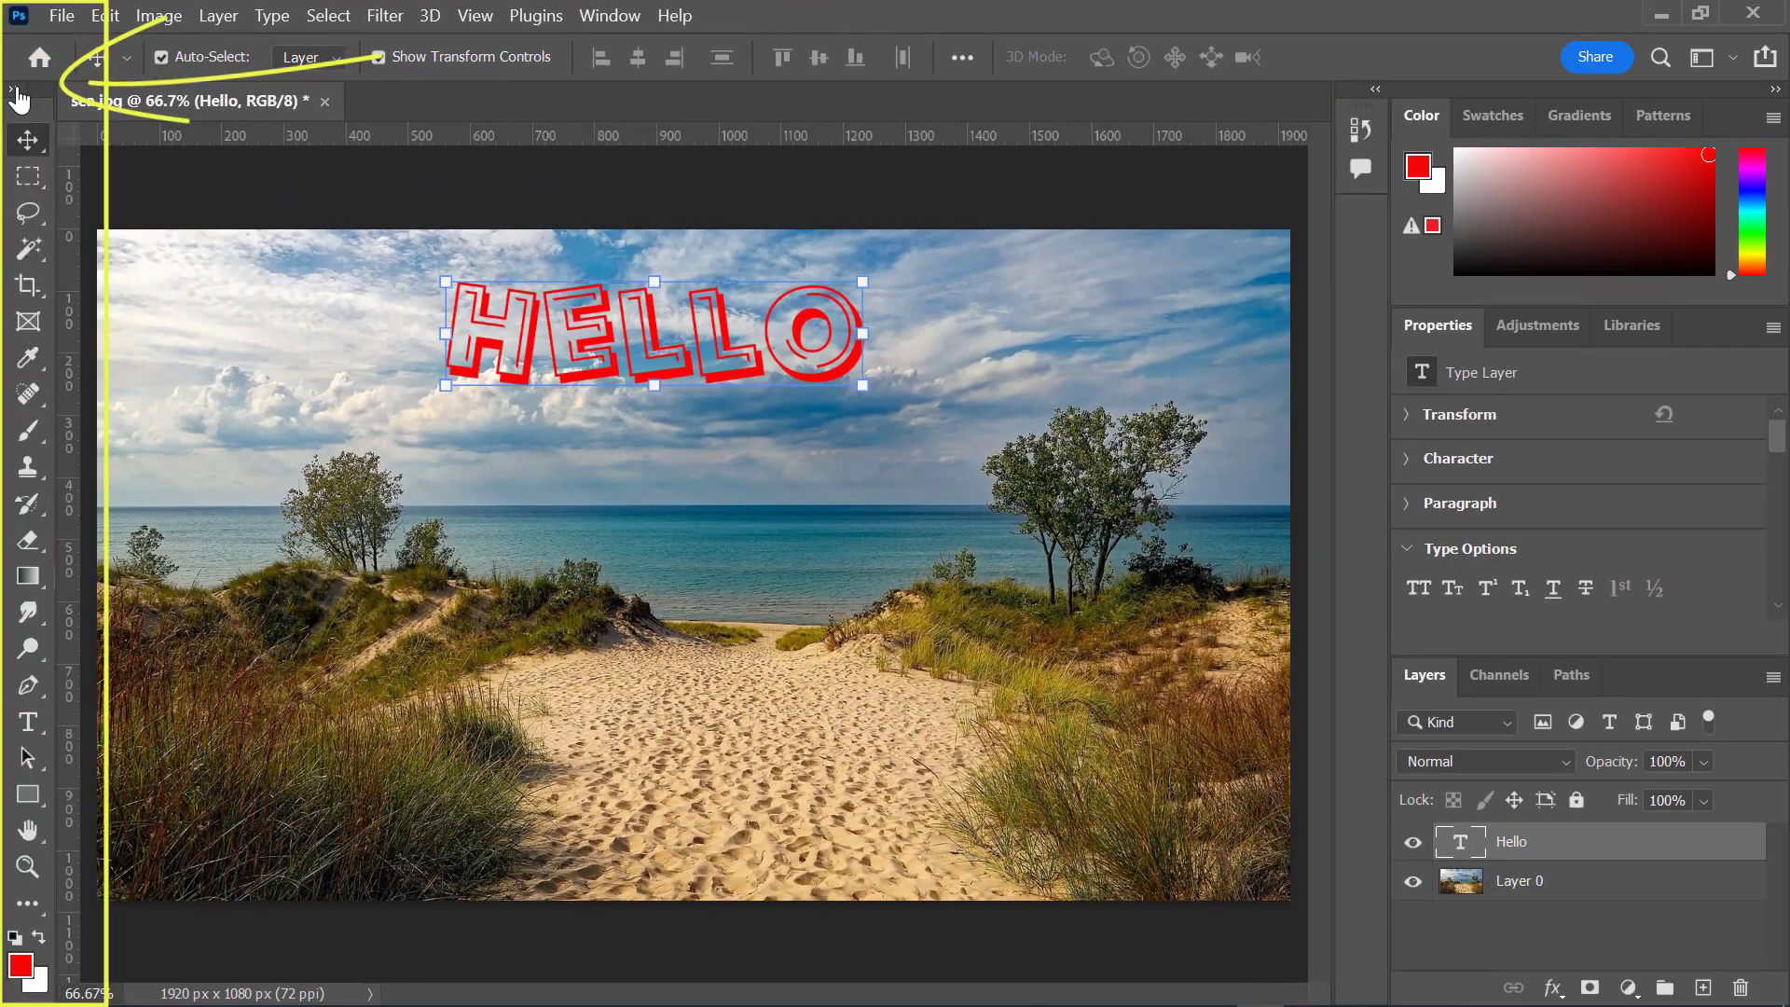
pyautogui.click(16, 88)
pyautogui.click(17, 90)
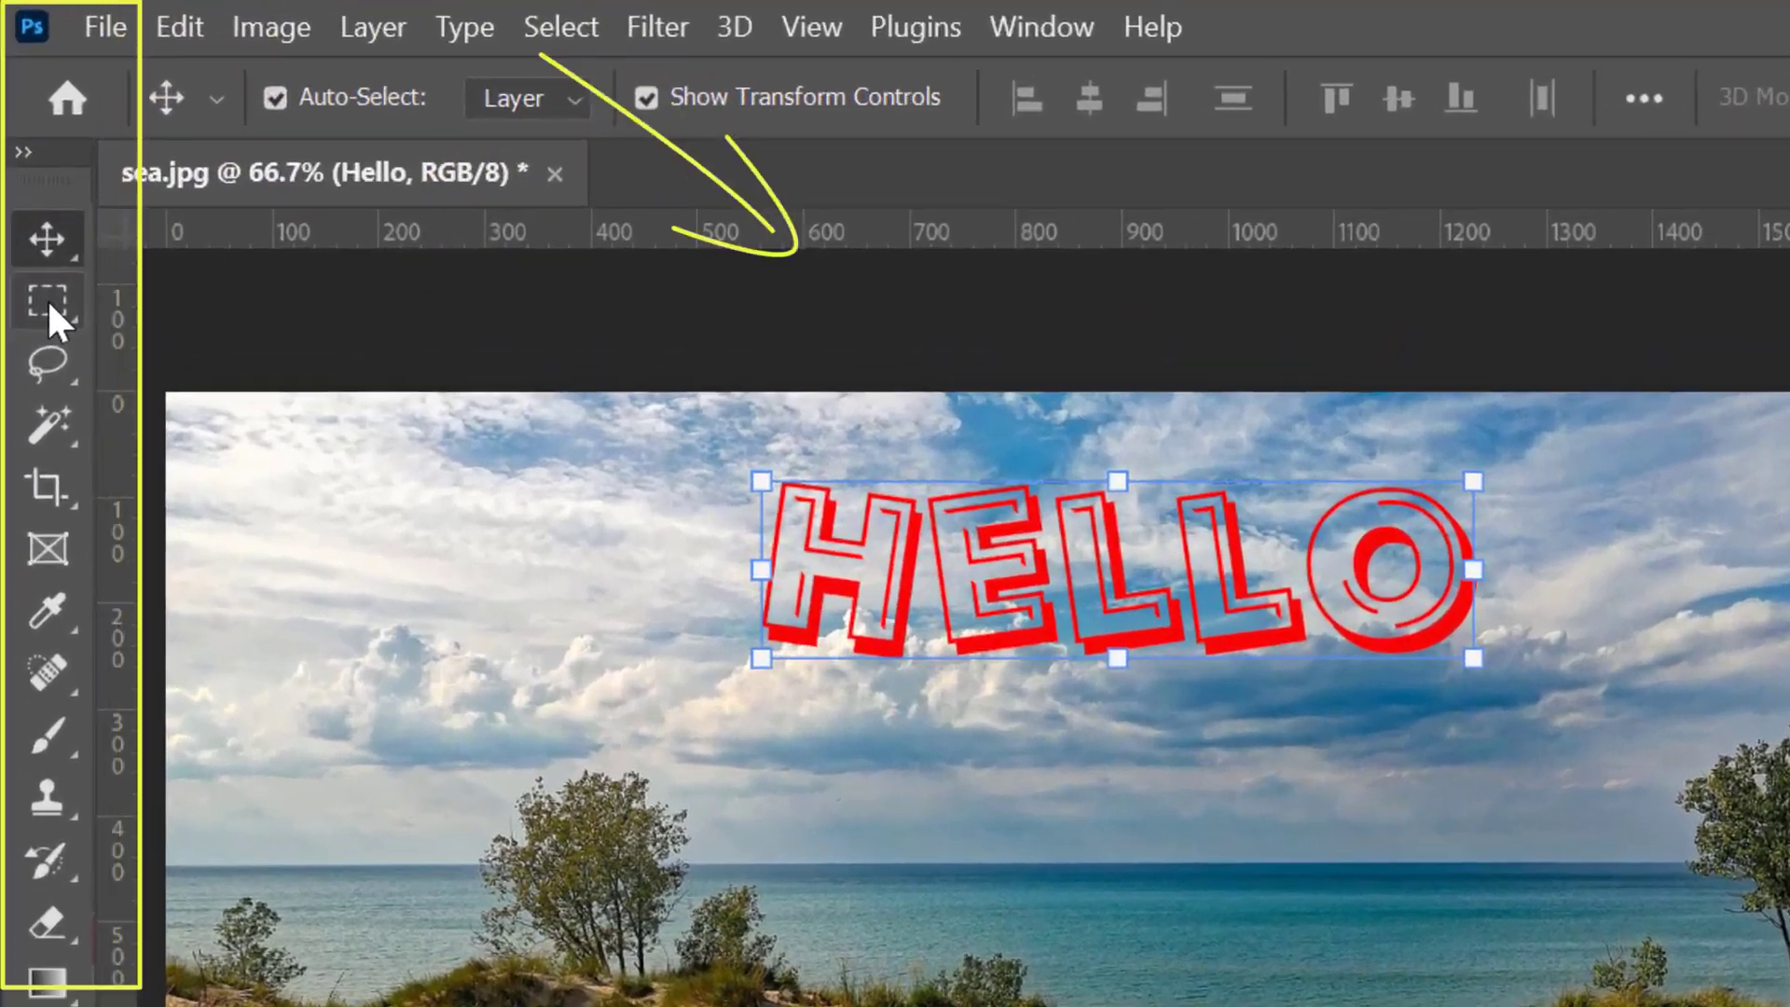
# Activate the Rectangular Marquee, Lasso, Magic Wand, Crop, Frame, Eyedropper and Gradient tools in turn to examine them and their options
pyautogui.click(28, 177)
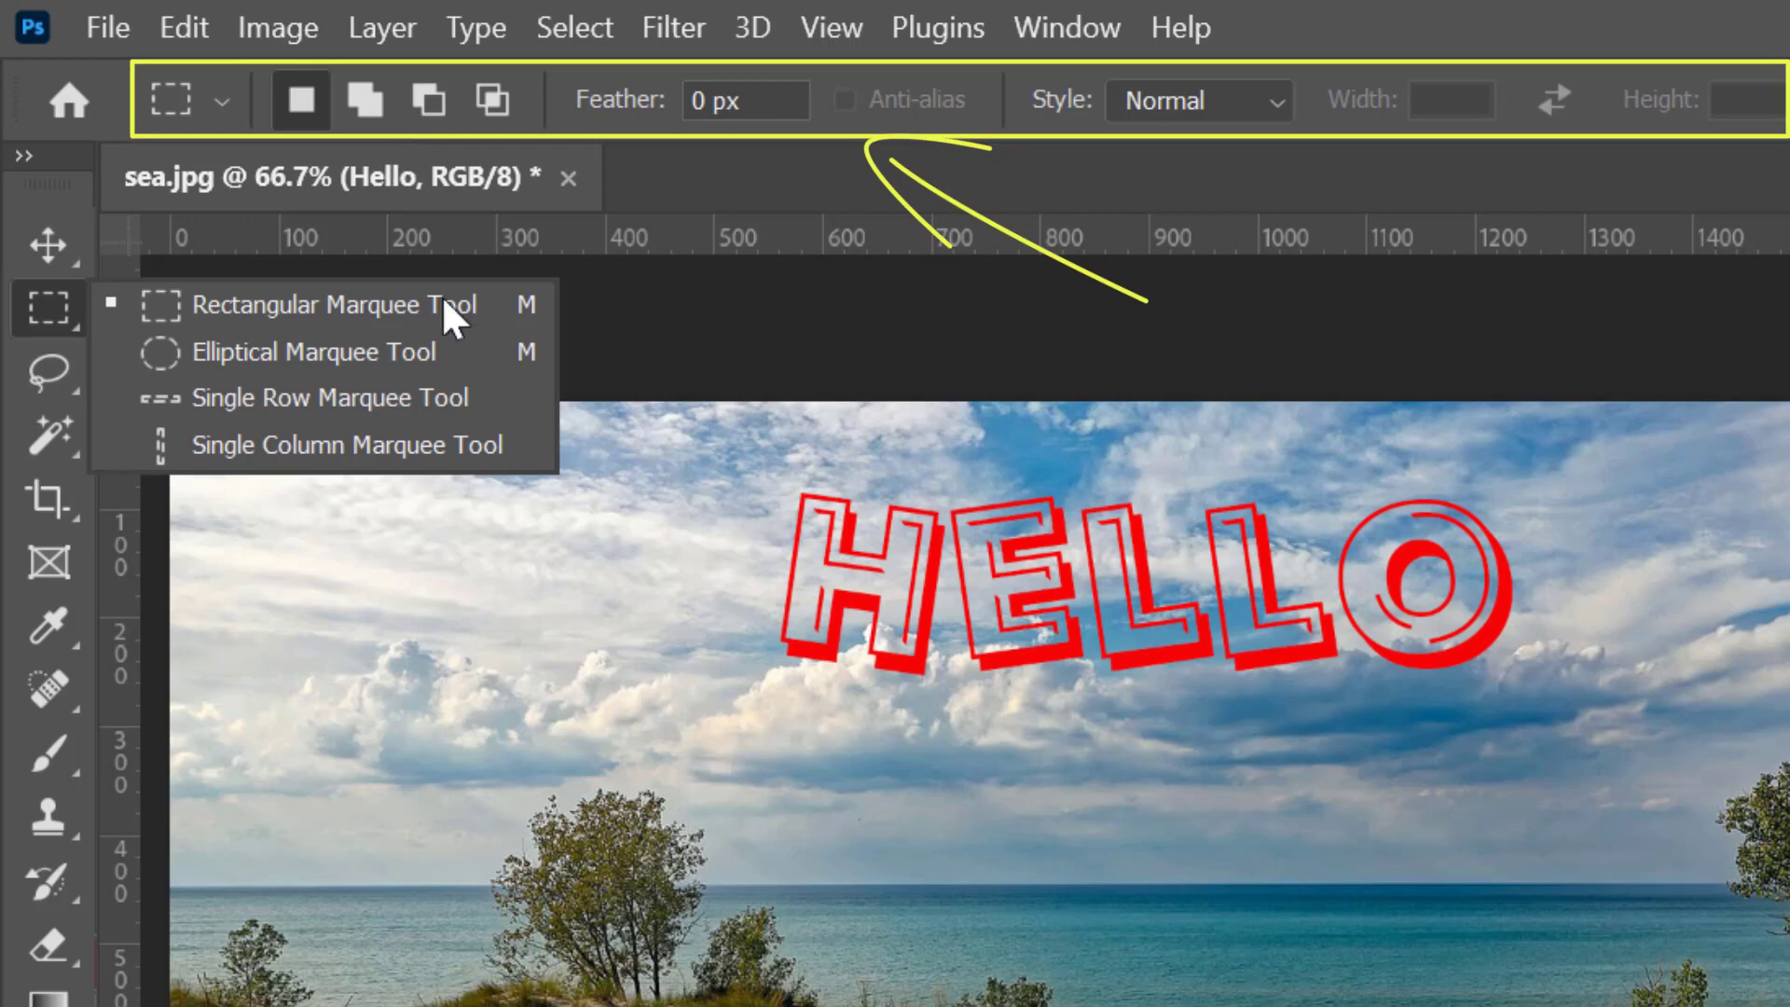
pyautogui.click(32, 373)
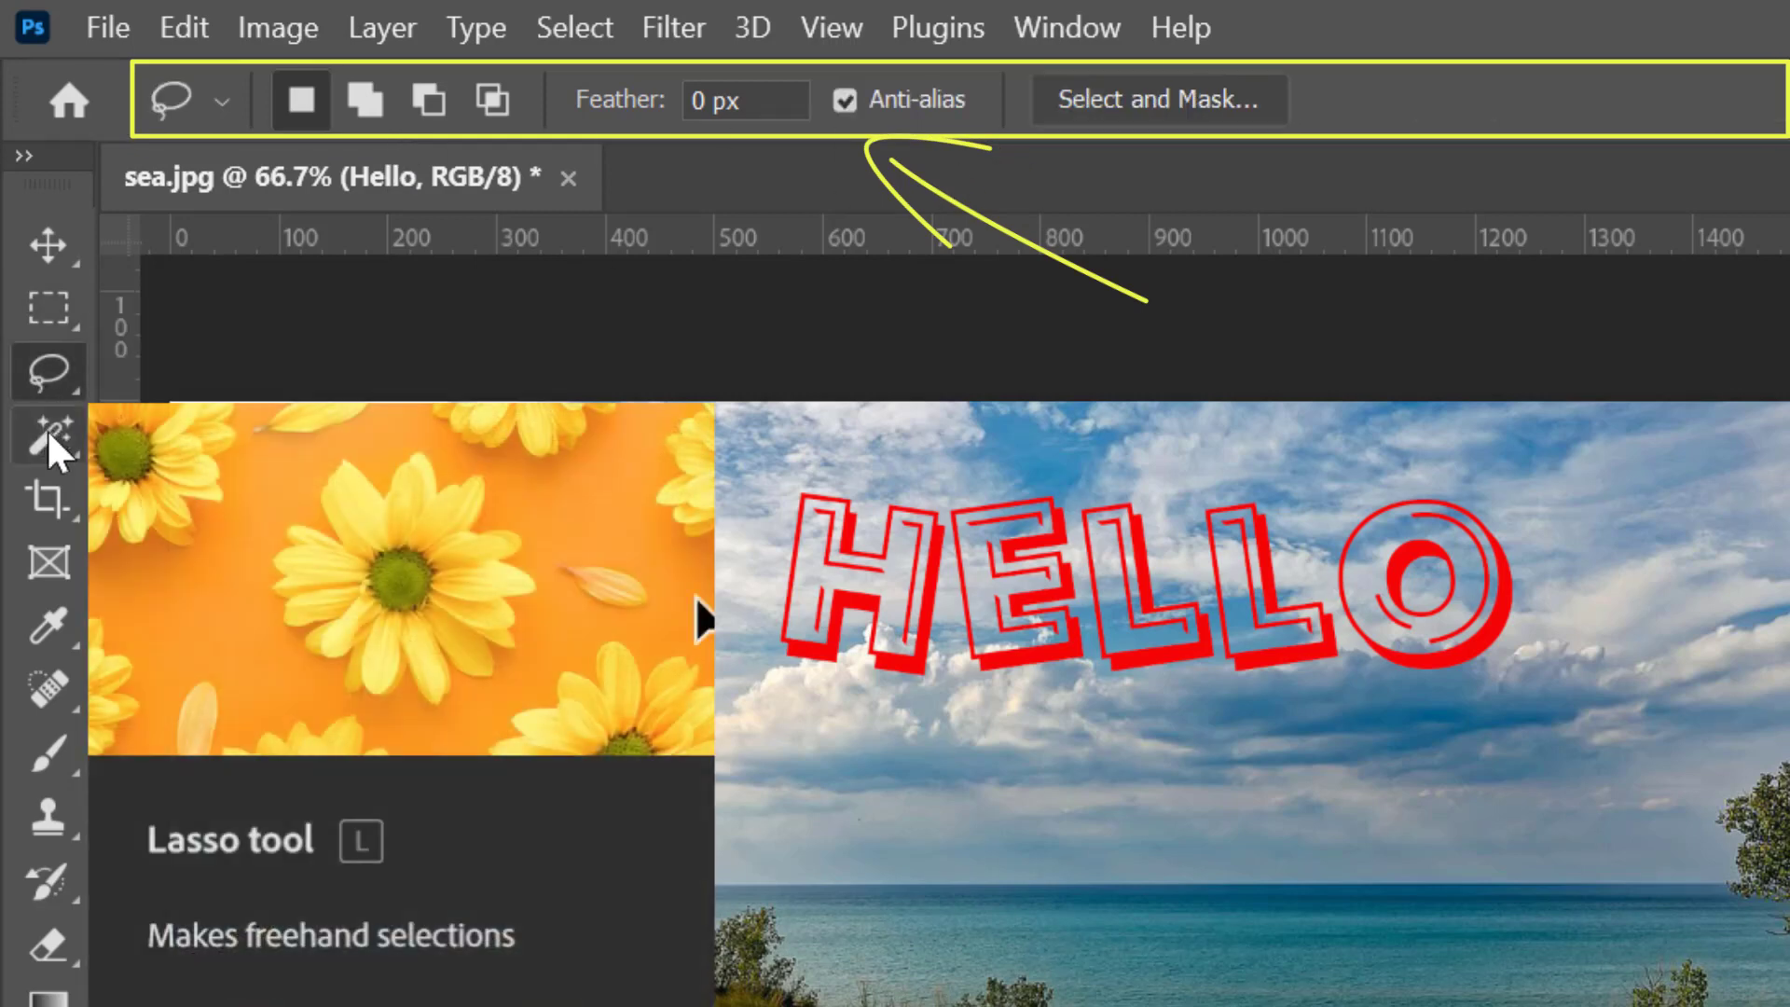
pyautogui.click(52, 435)
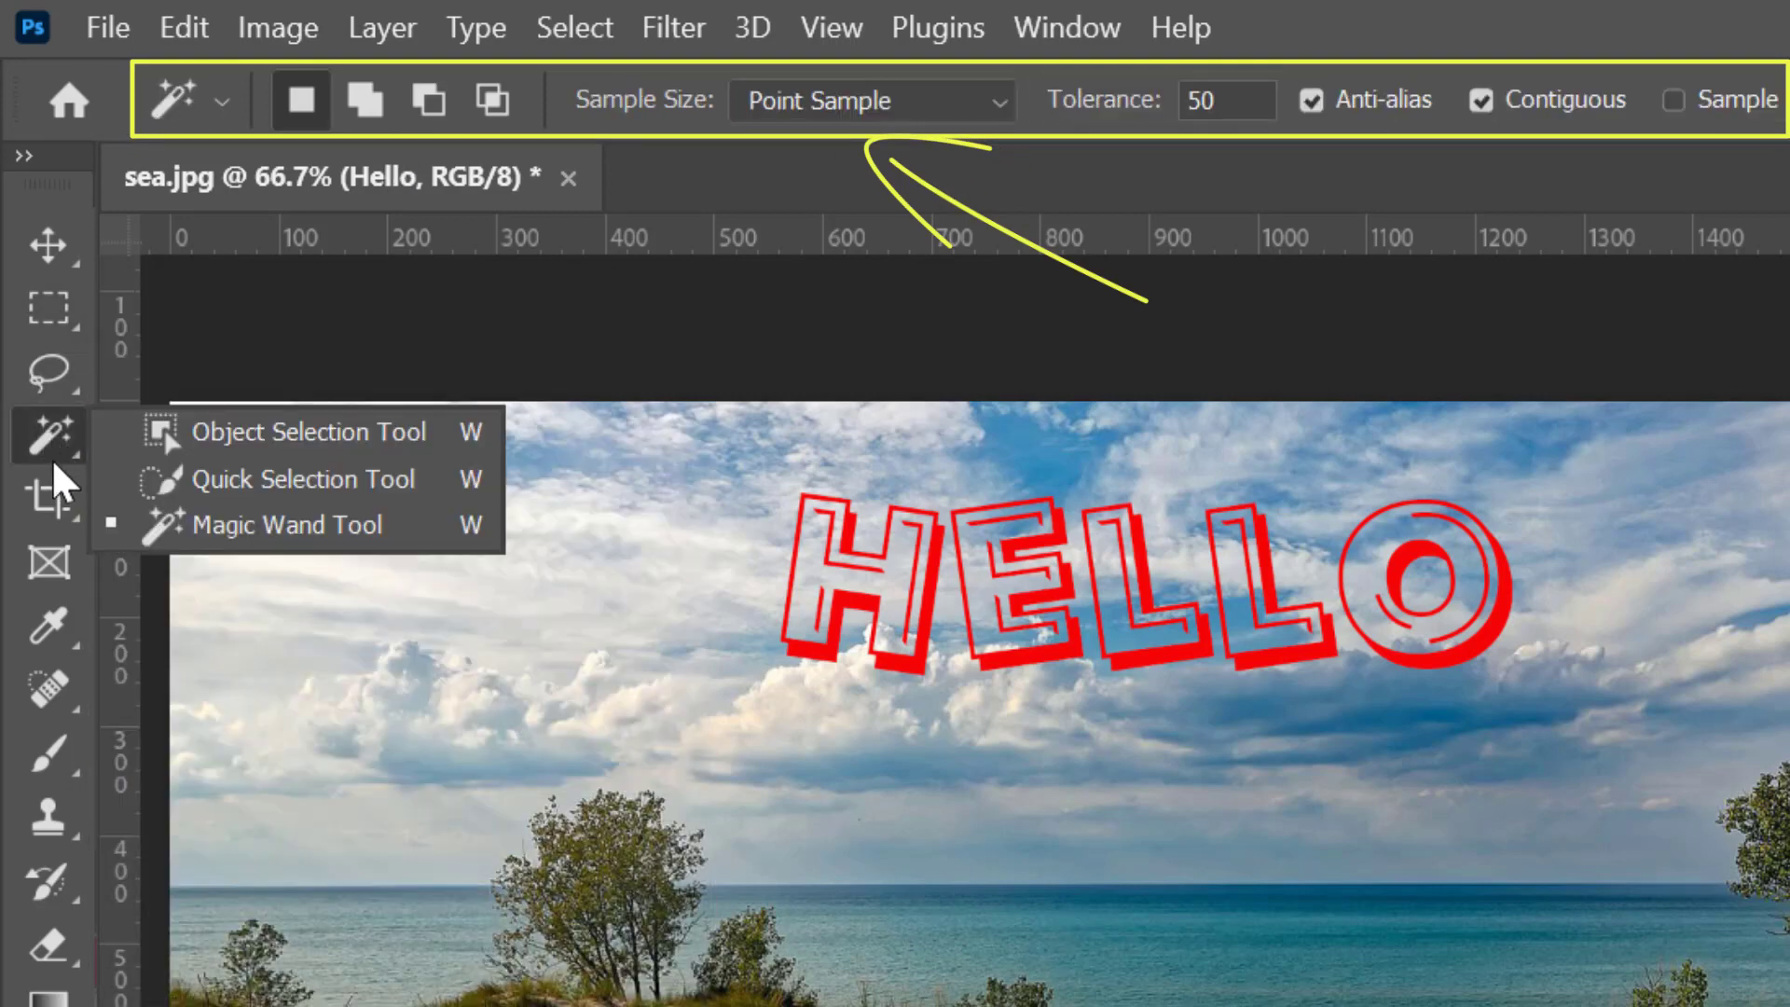
pyautogui.click(52, 500)
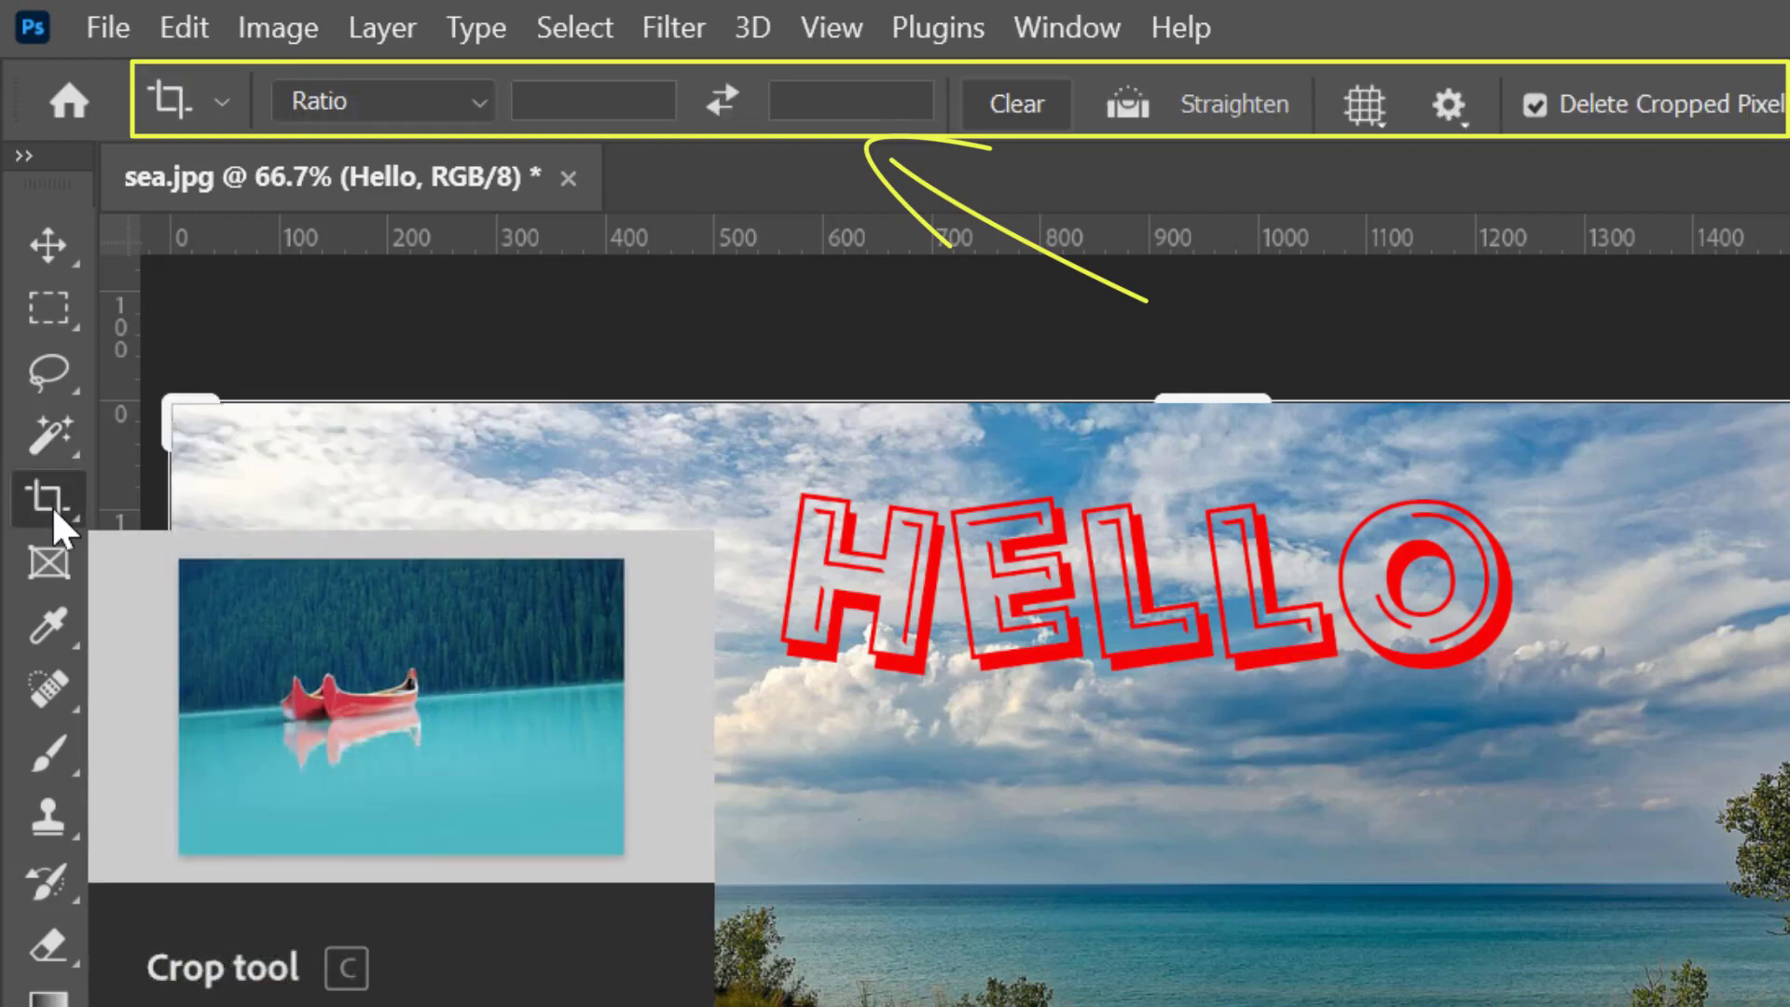
pyautogui.click(49, 555)
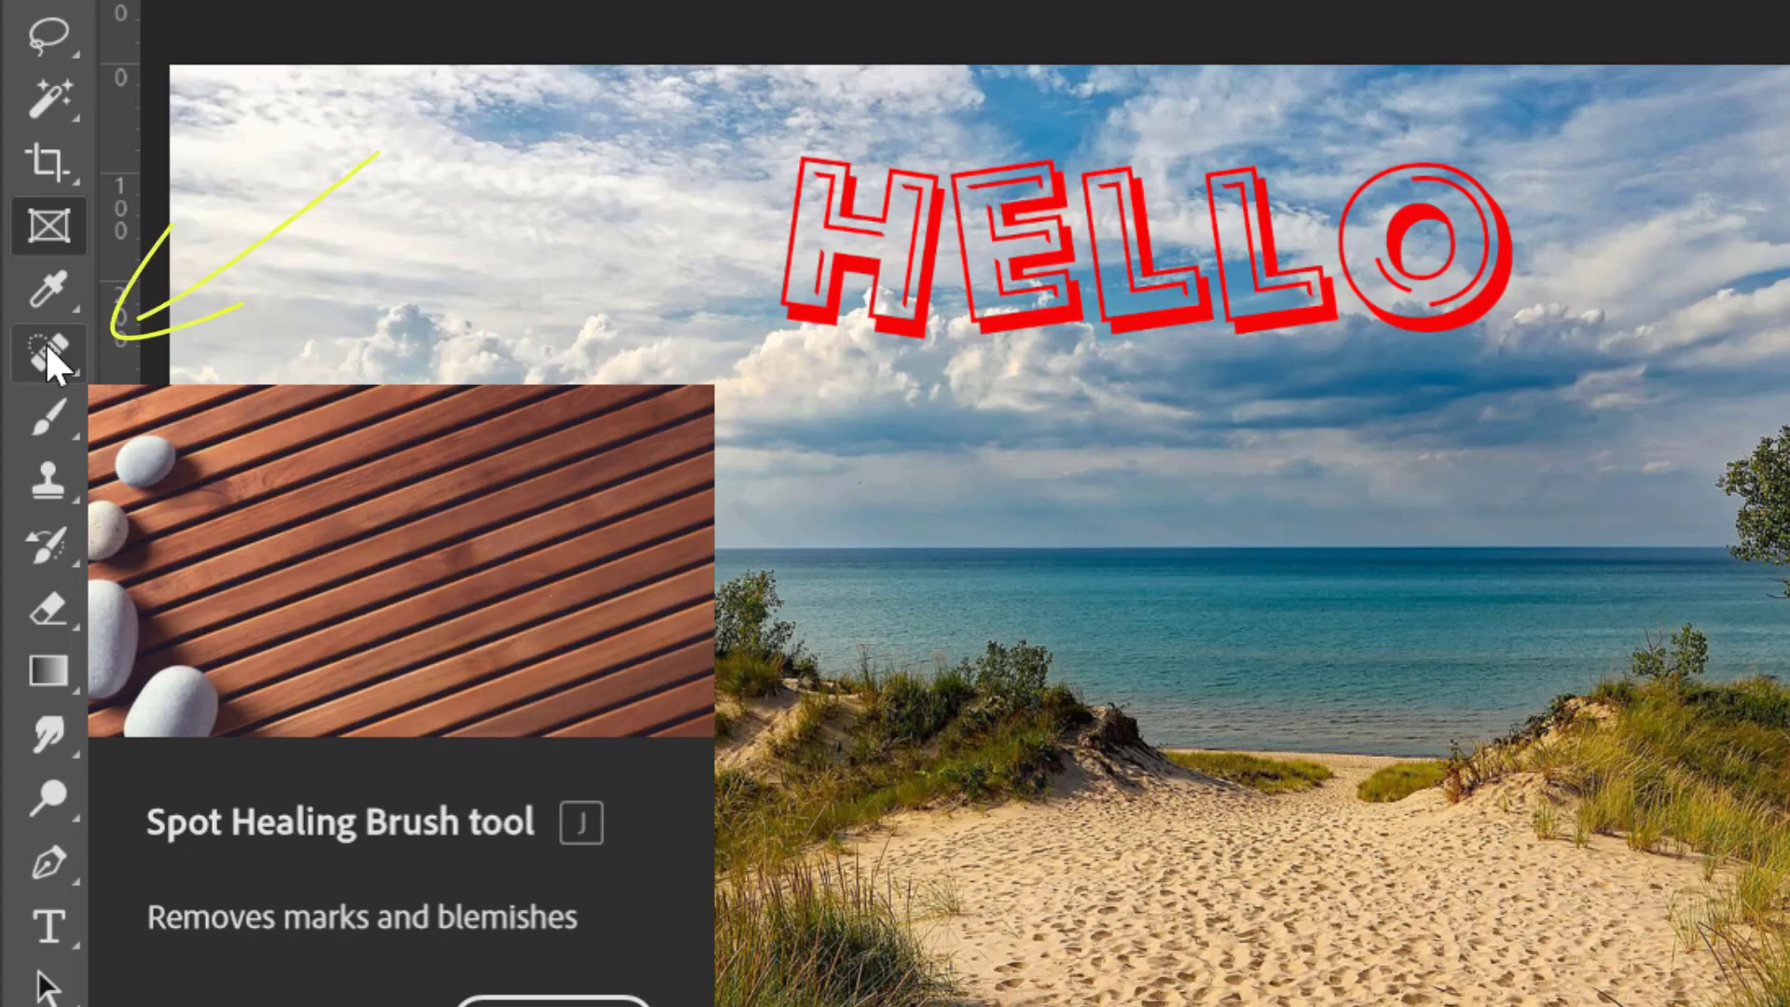
pyautogui.click(47, 291)
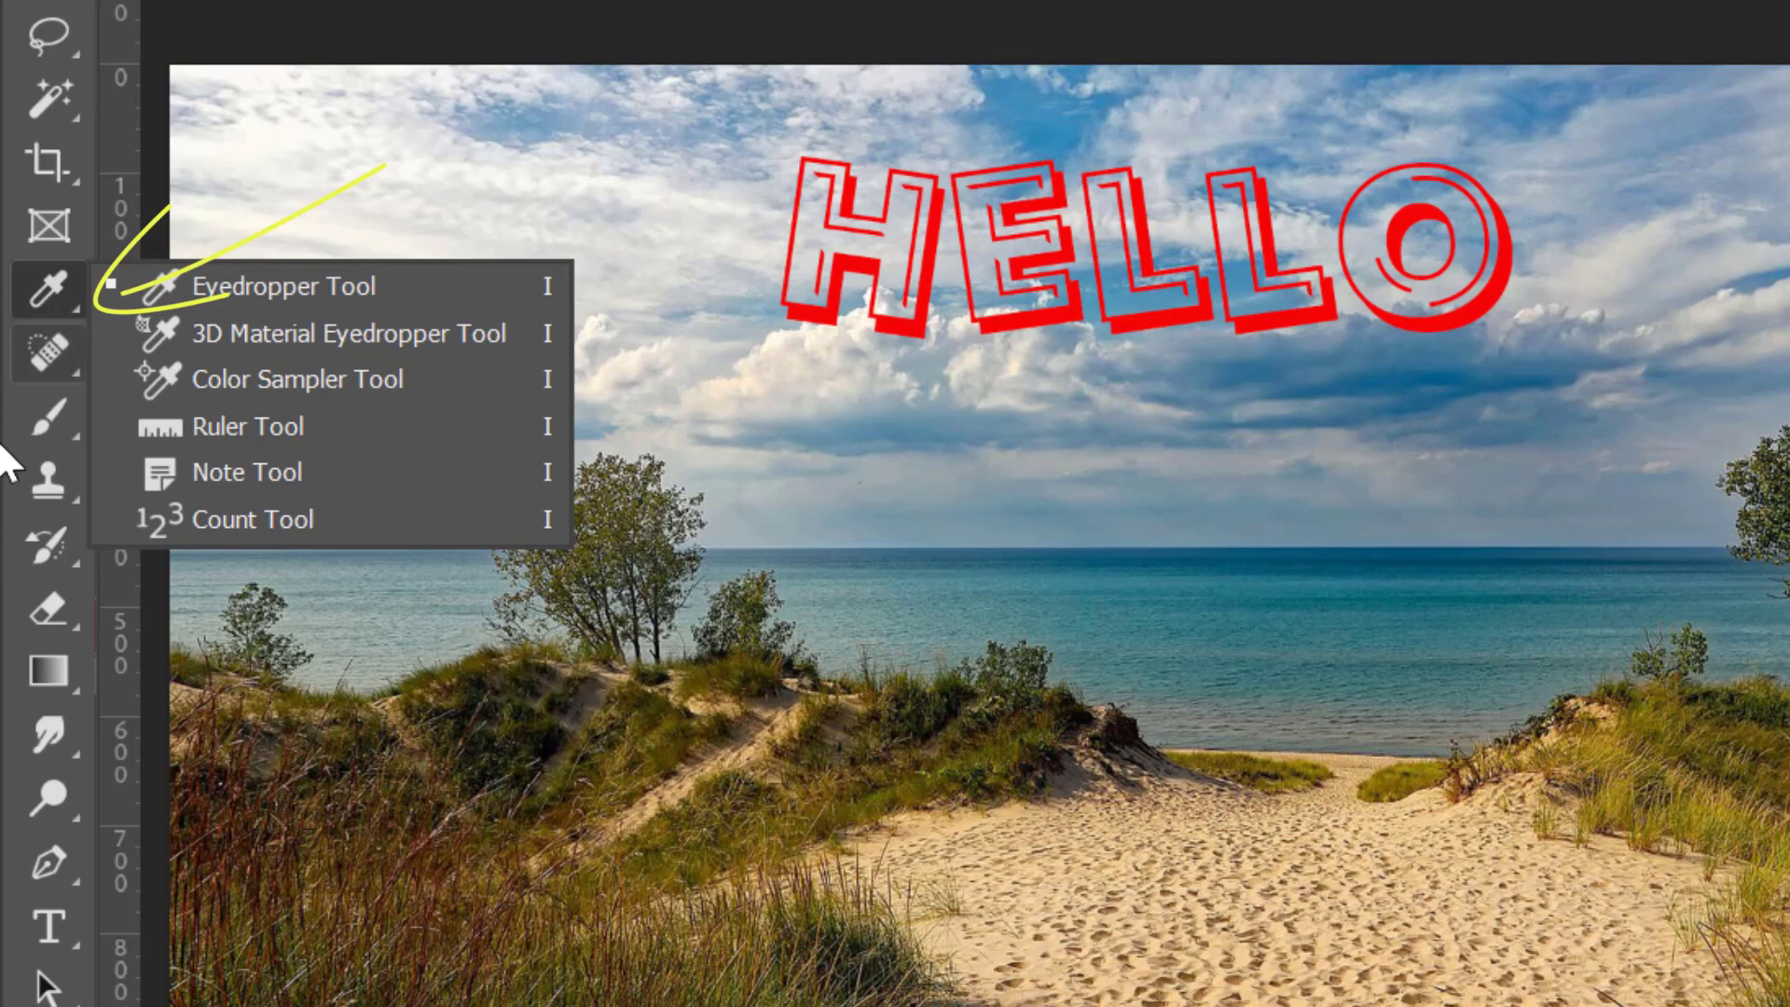
pyautogui.click(43, 664)
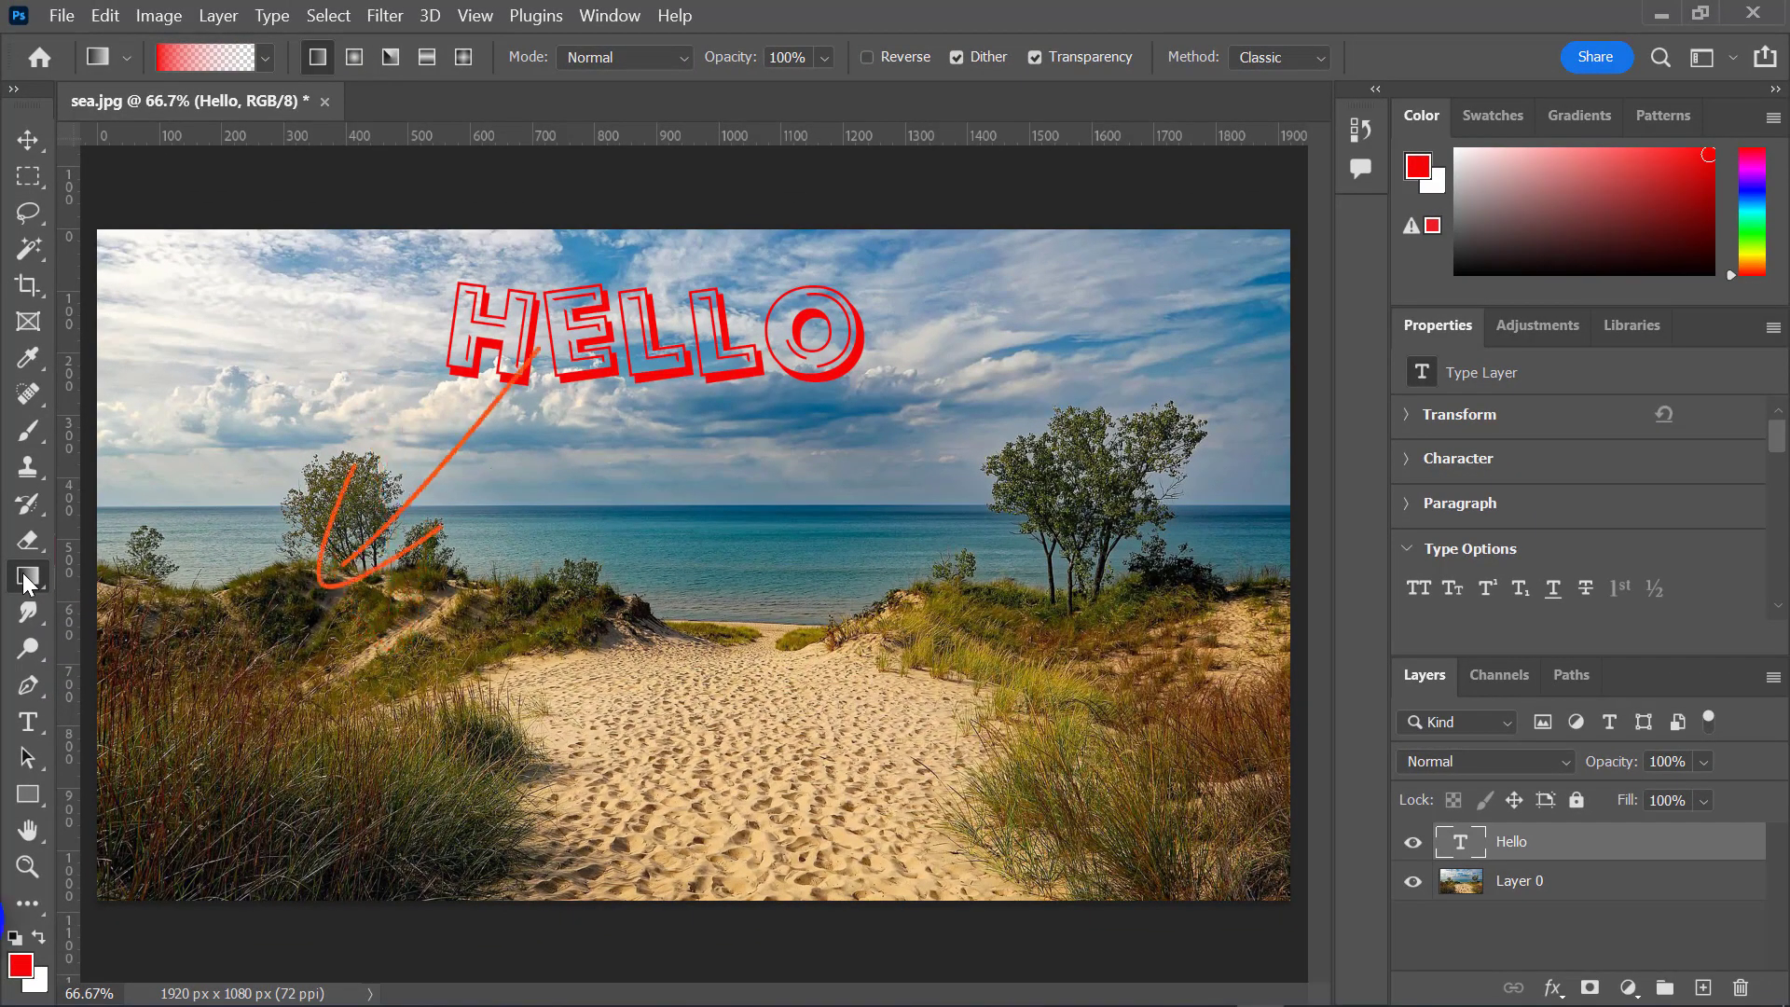
# Look through the keyboard shortcuts assigned to Tools down to the end of the list, and close the shortcut settings
pyautogui.hotkey('shift', 'ctrl', 'alt', 'k')
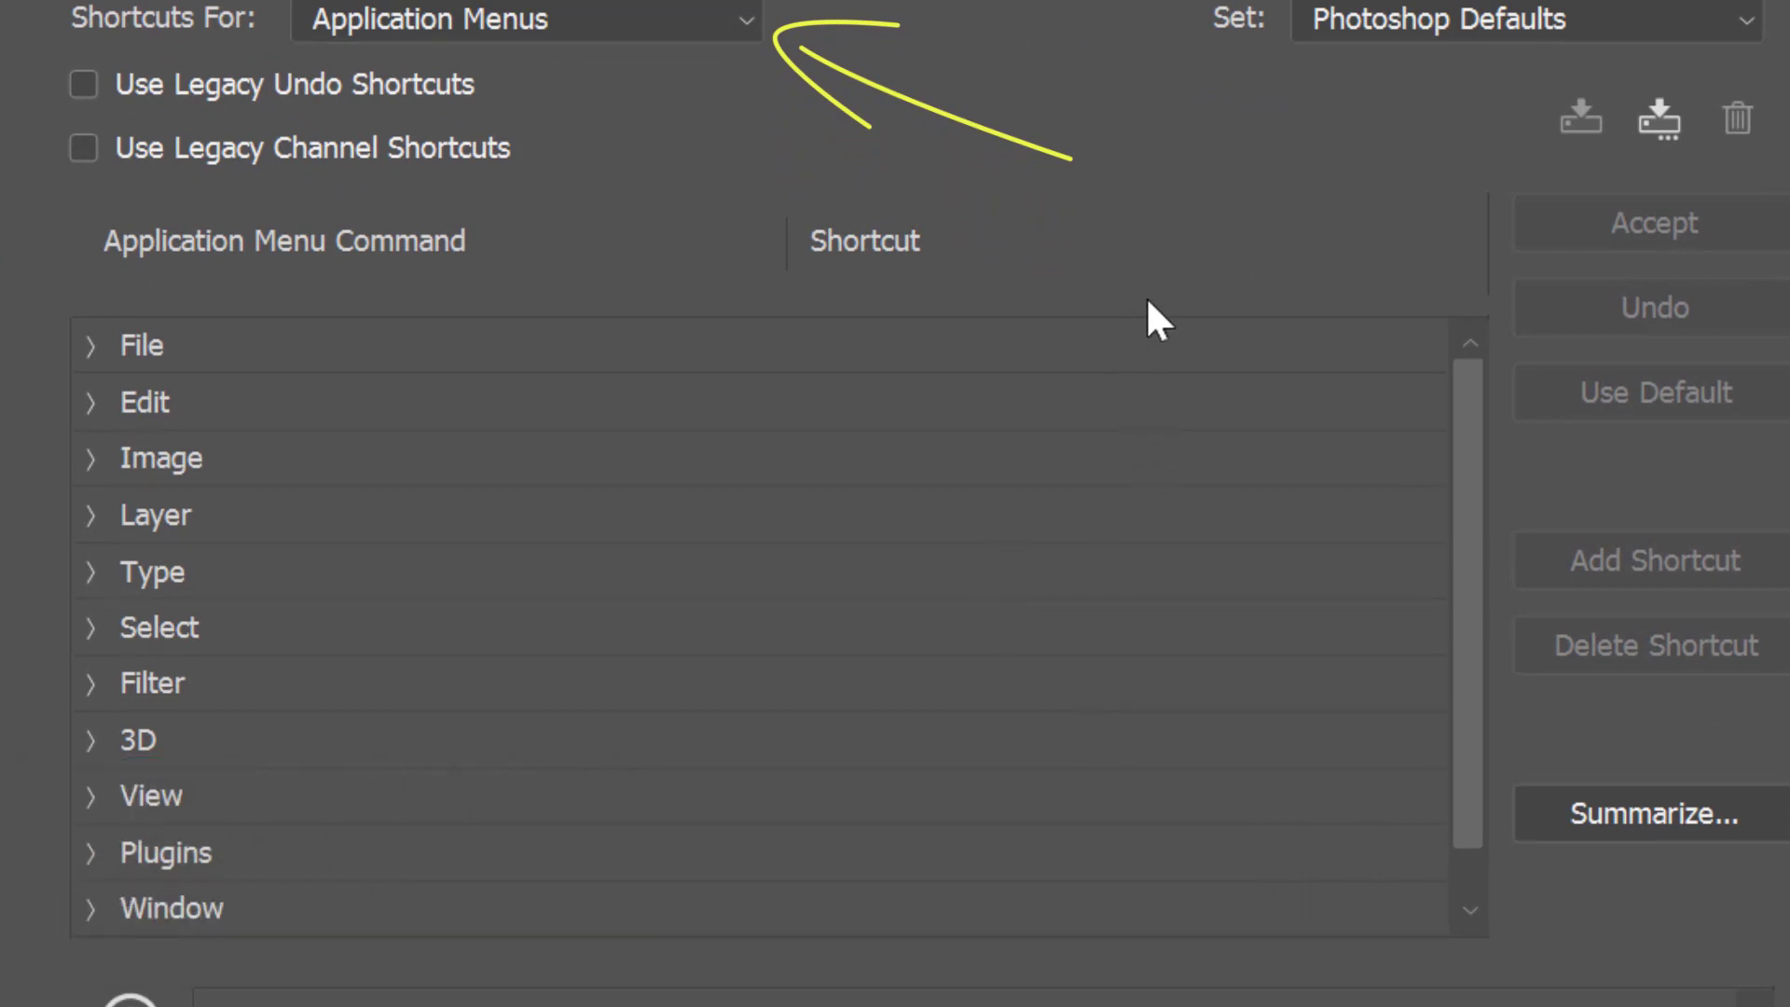
pyautogui.click(742, 20)
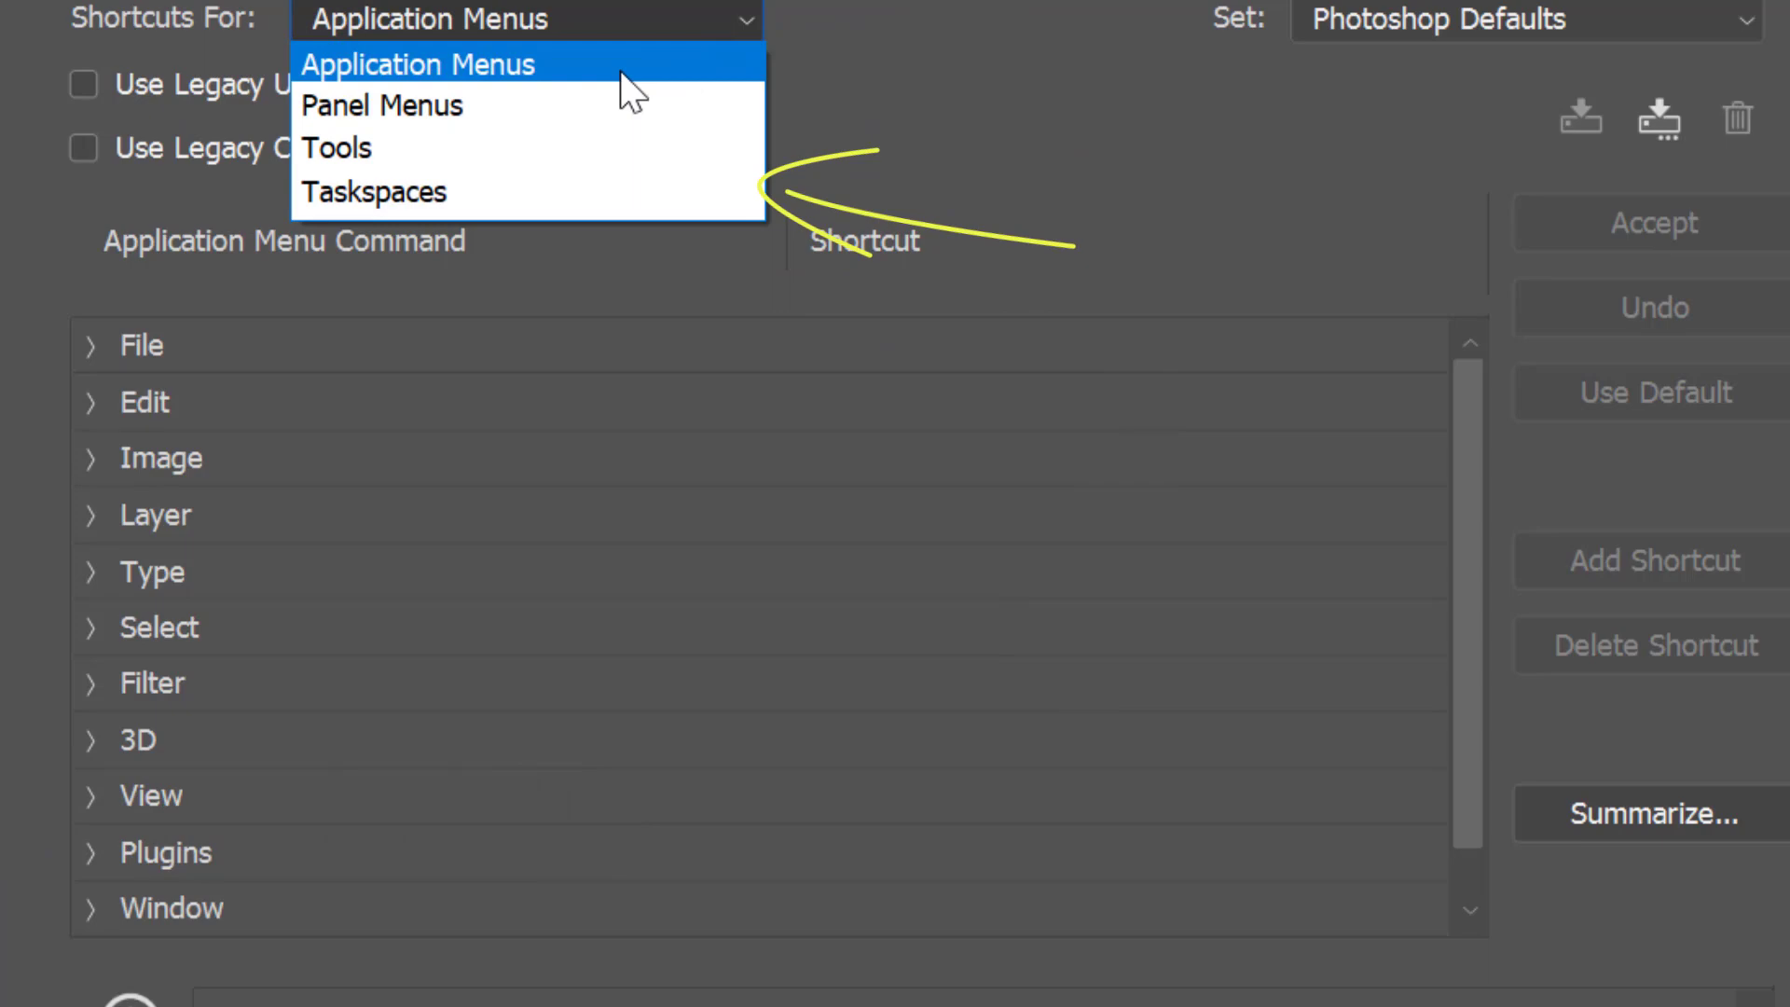
pyautogui.click(332, 147)
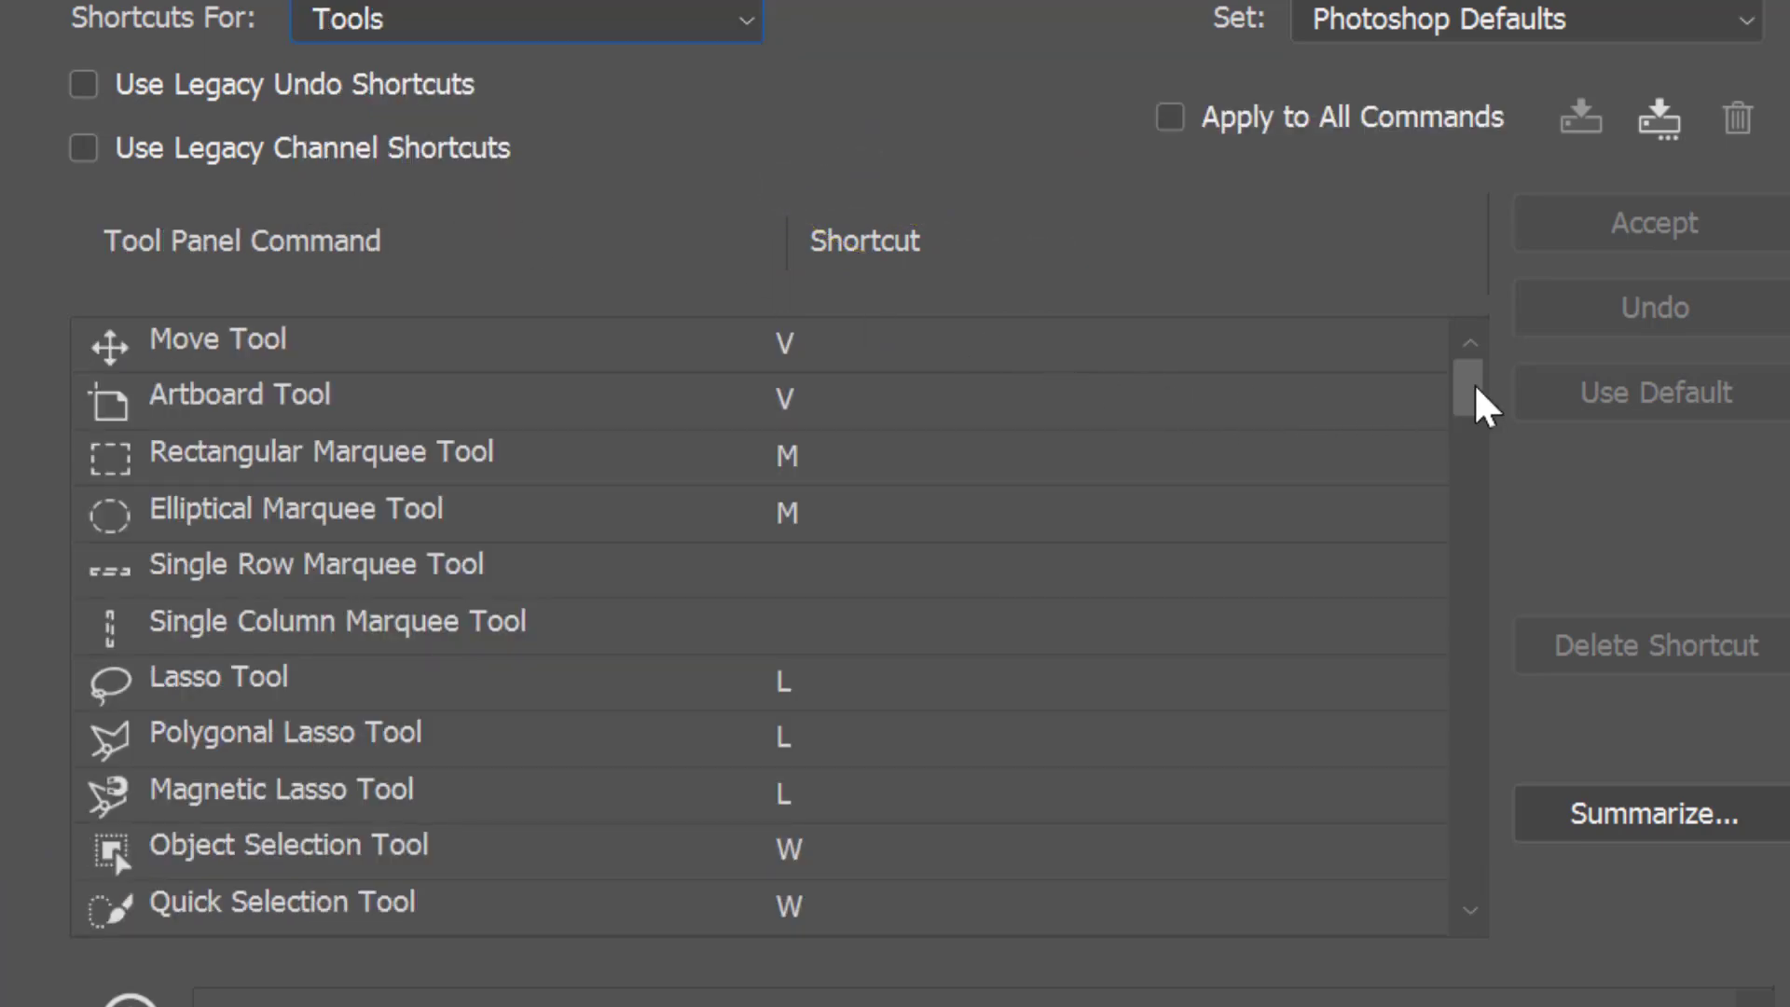
pyautogui.moveTo(1476, 388)
pyautogui.mouseDown()
pyautogui.moveTo(1519, 831)
pyautogui.moveTo(1498, 904)
pyautogui.mouseUp()
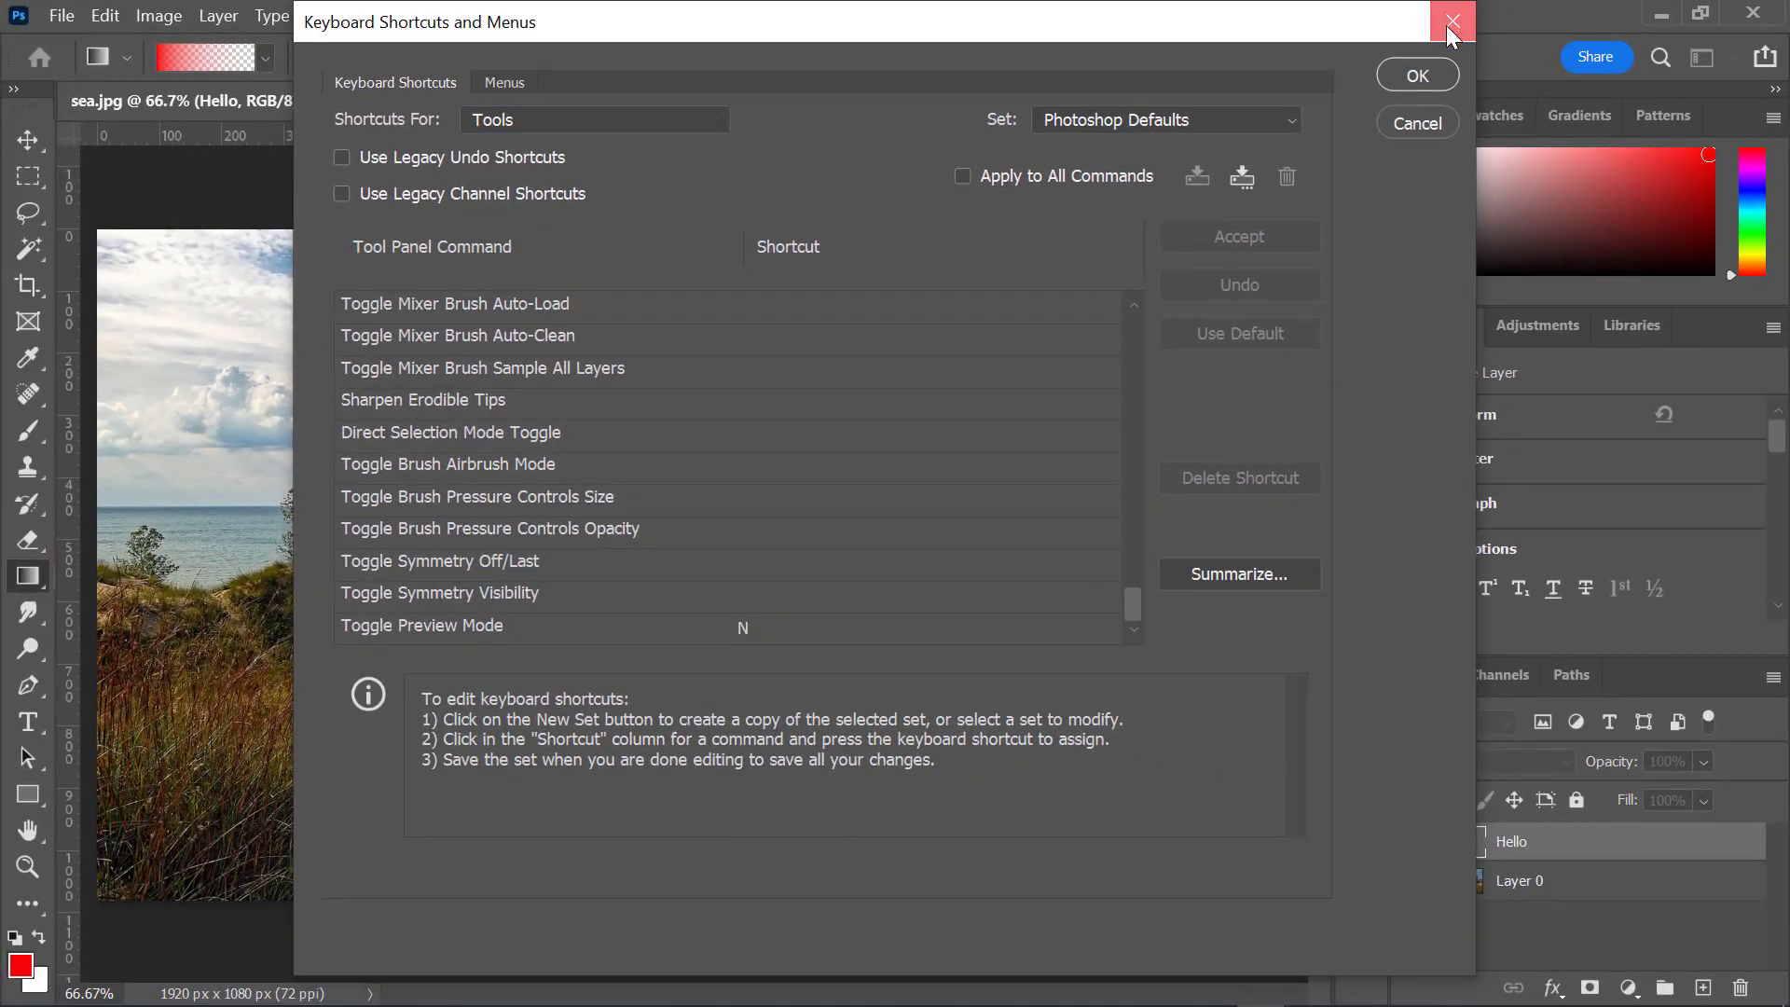
pyautogui.click(1448, 23)
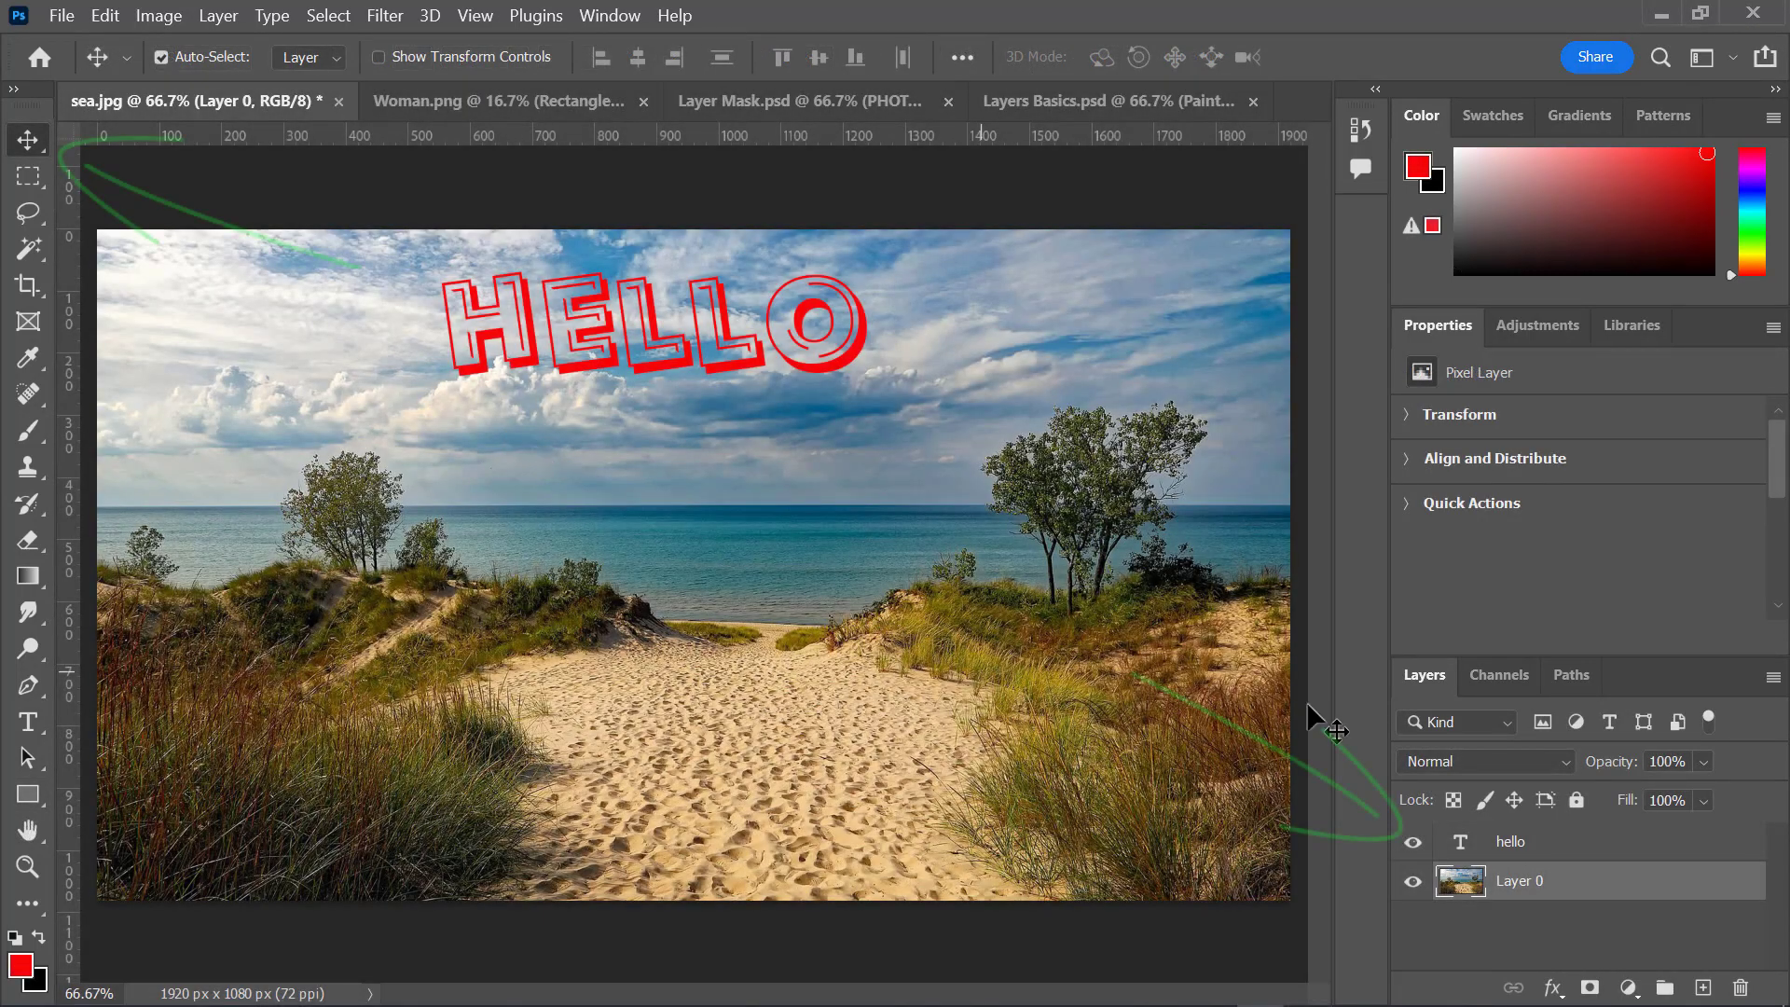
# Turn on Show Transform Controls for the hello text layer and move the text slightly to the left
pyautogui.click(1493, 826)
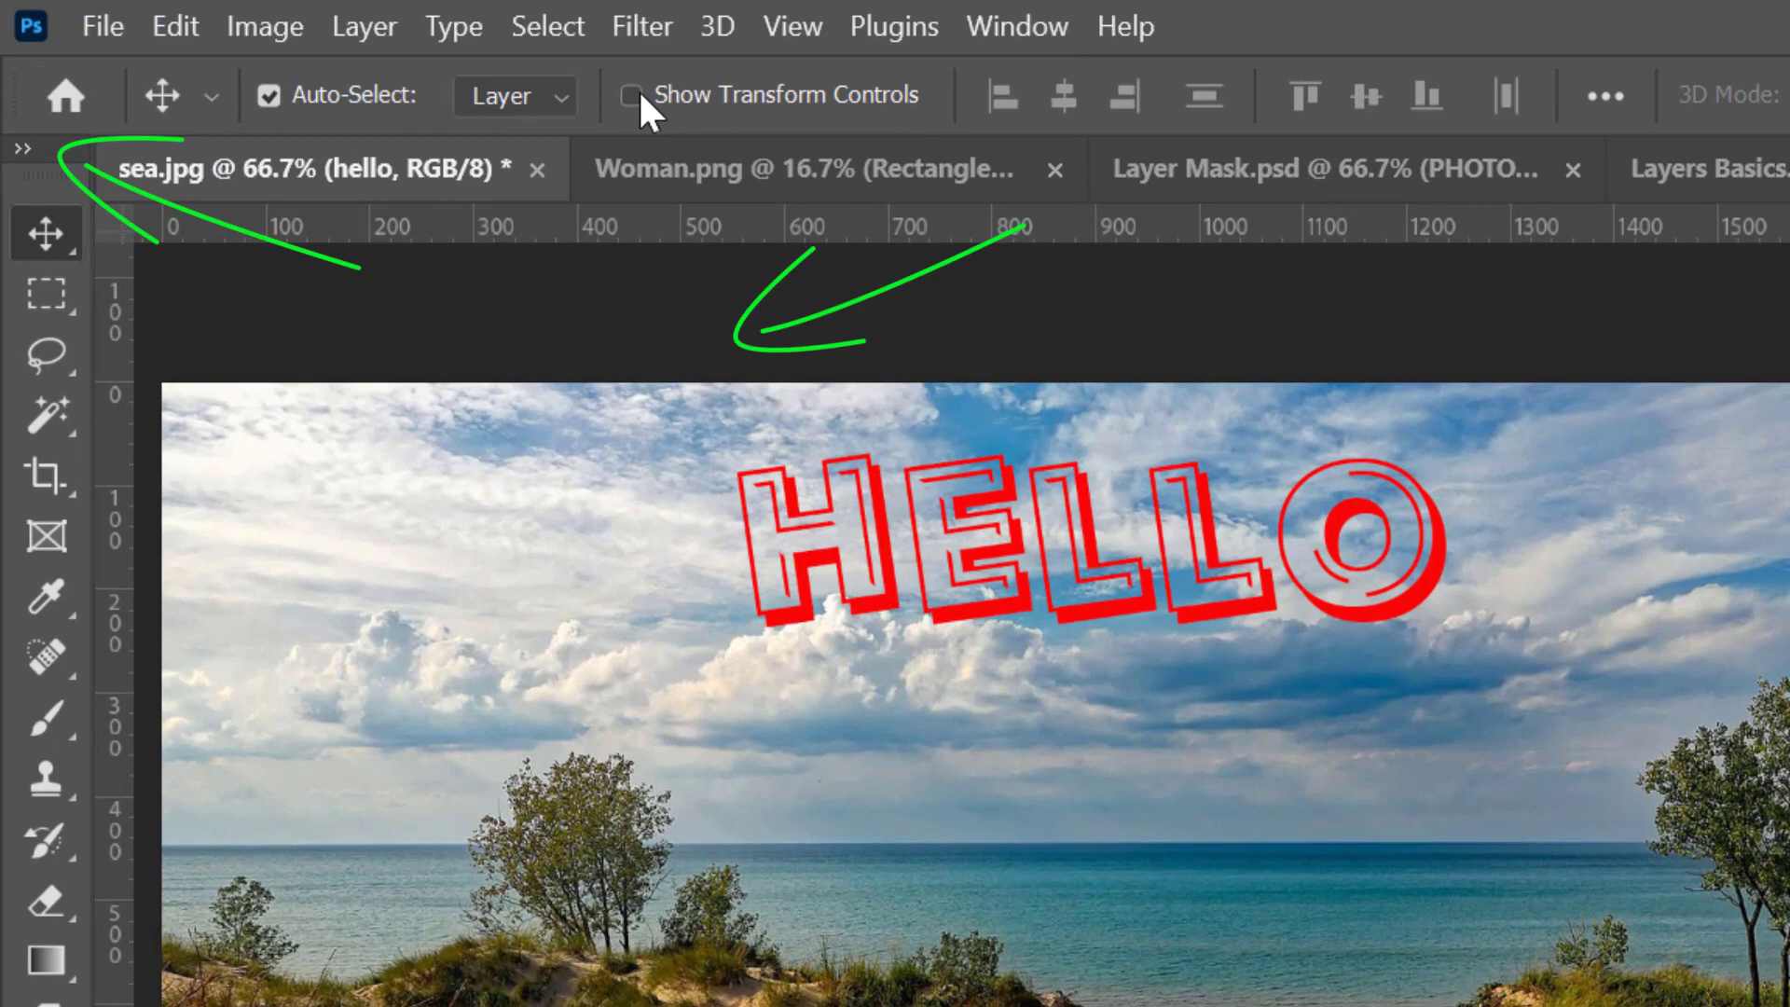
pyautogui.click(380, 58)
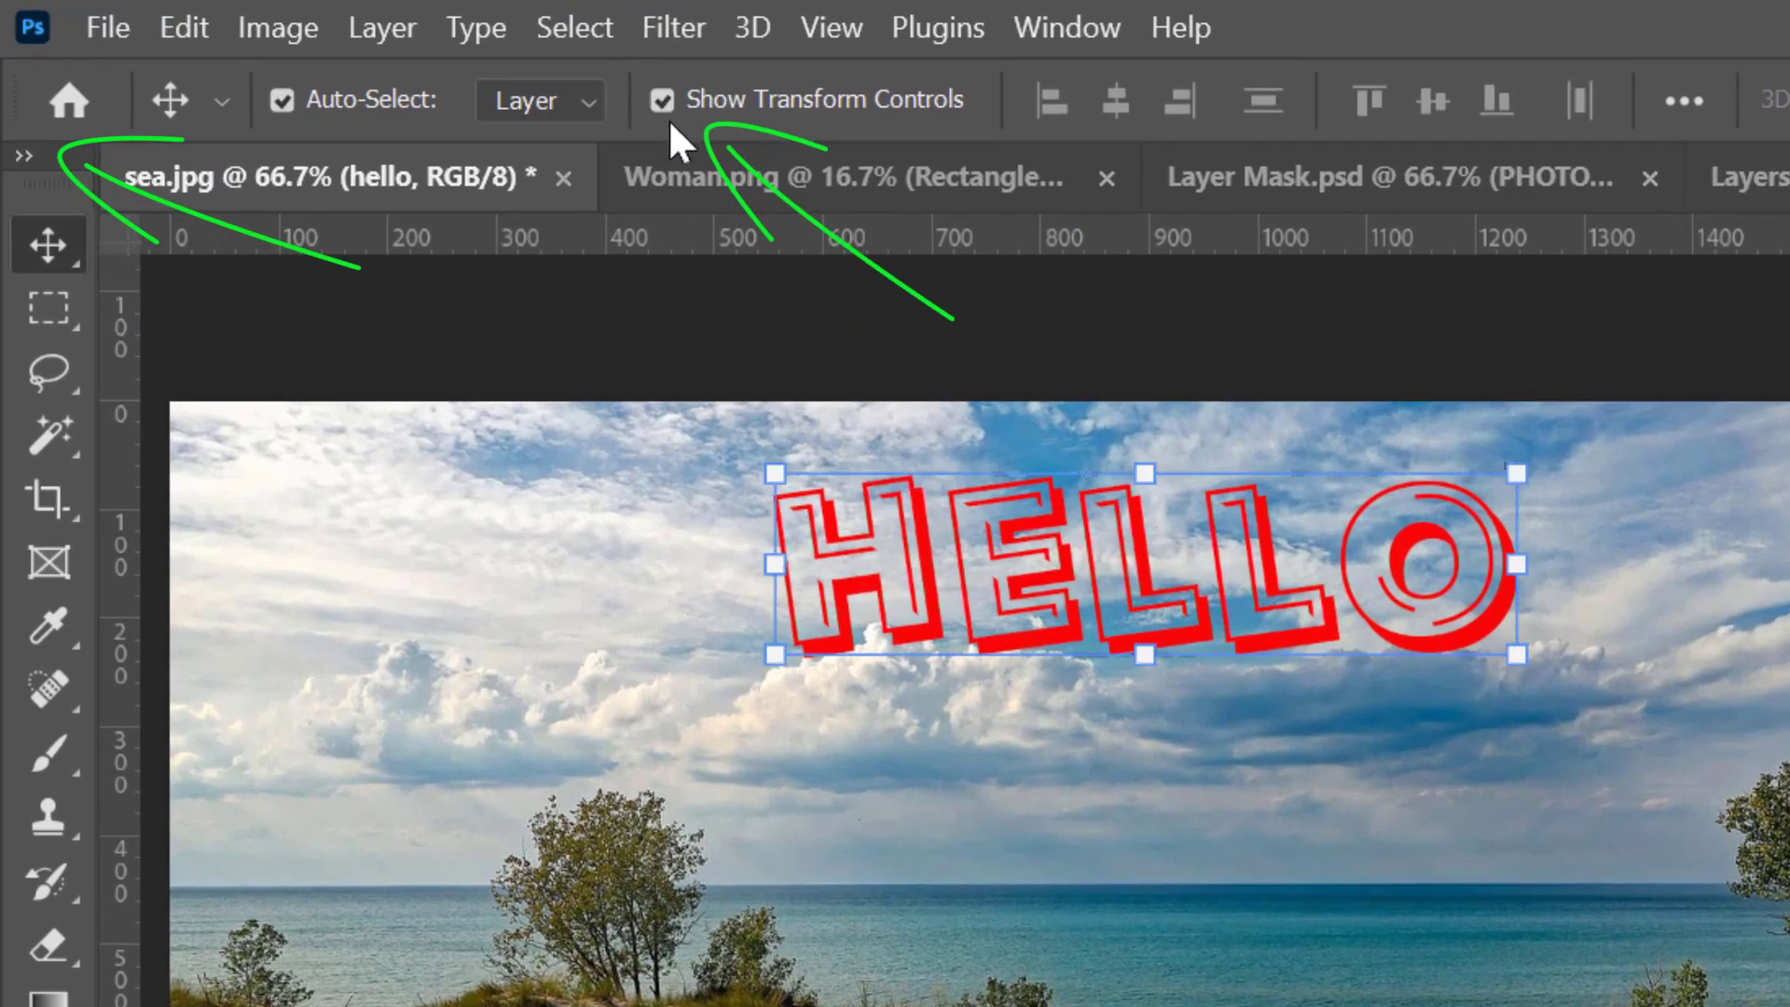
pyautogui.moveTo(1230, 586); pyautogui.dragTo(1160, 587)
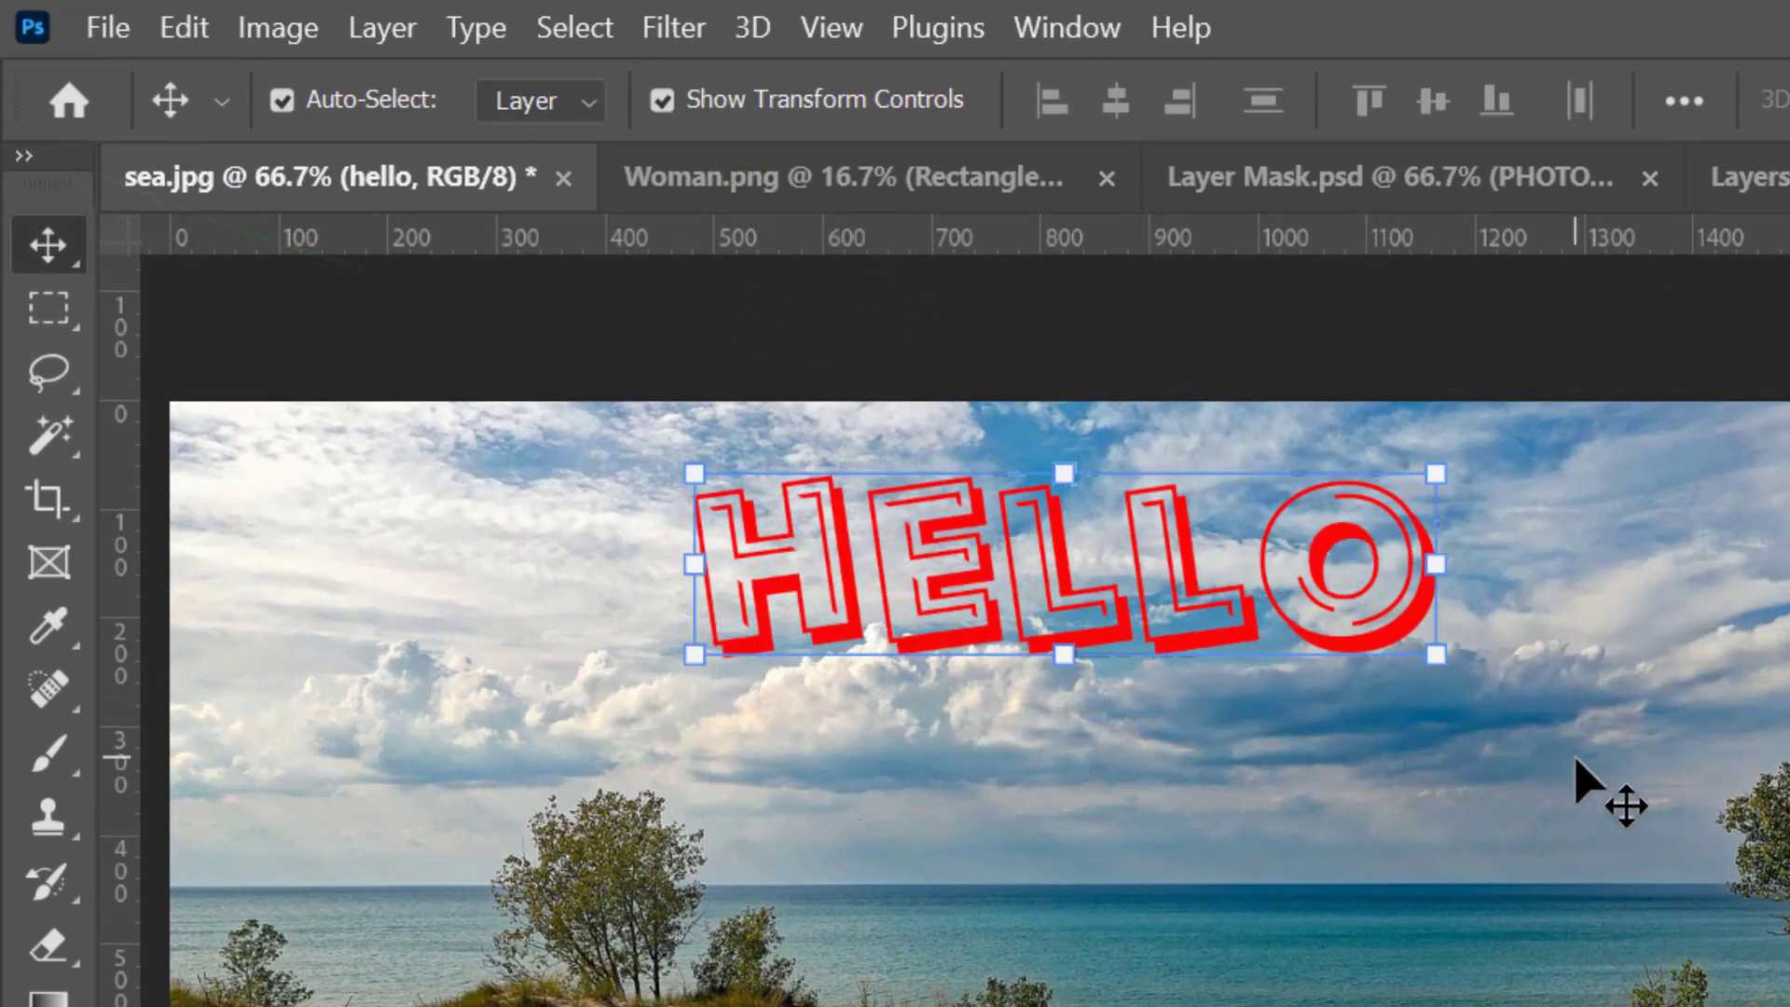
# Nudge the hello text in small increments to the right, down, up and left with the Move tool
pyautogui.press('Right')
pyautogui.press('Right')
pyautogui.press('Right')
pyautogui.press('Right')
pyautogui.press('Right')
pyautogui.press('Right')
pyautogui.press('Right')
pyautogui.press('Right')
pyautogui.press('Right')
pyautogui.press('Right')
pyautogui.press('Right')
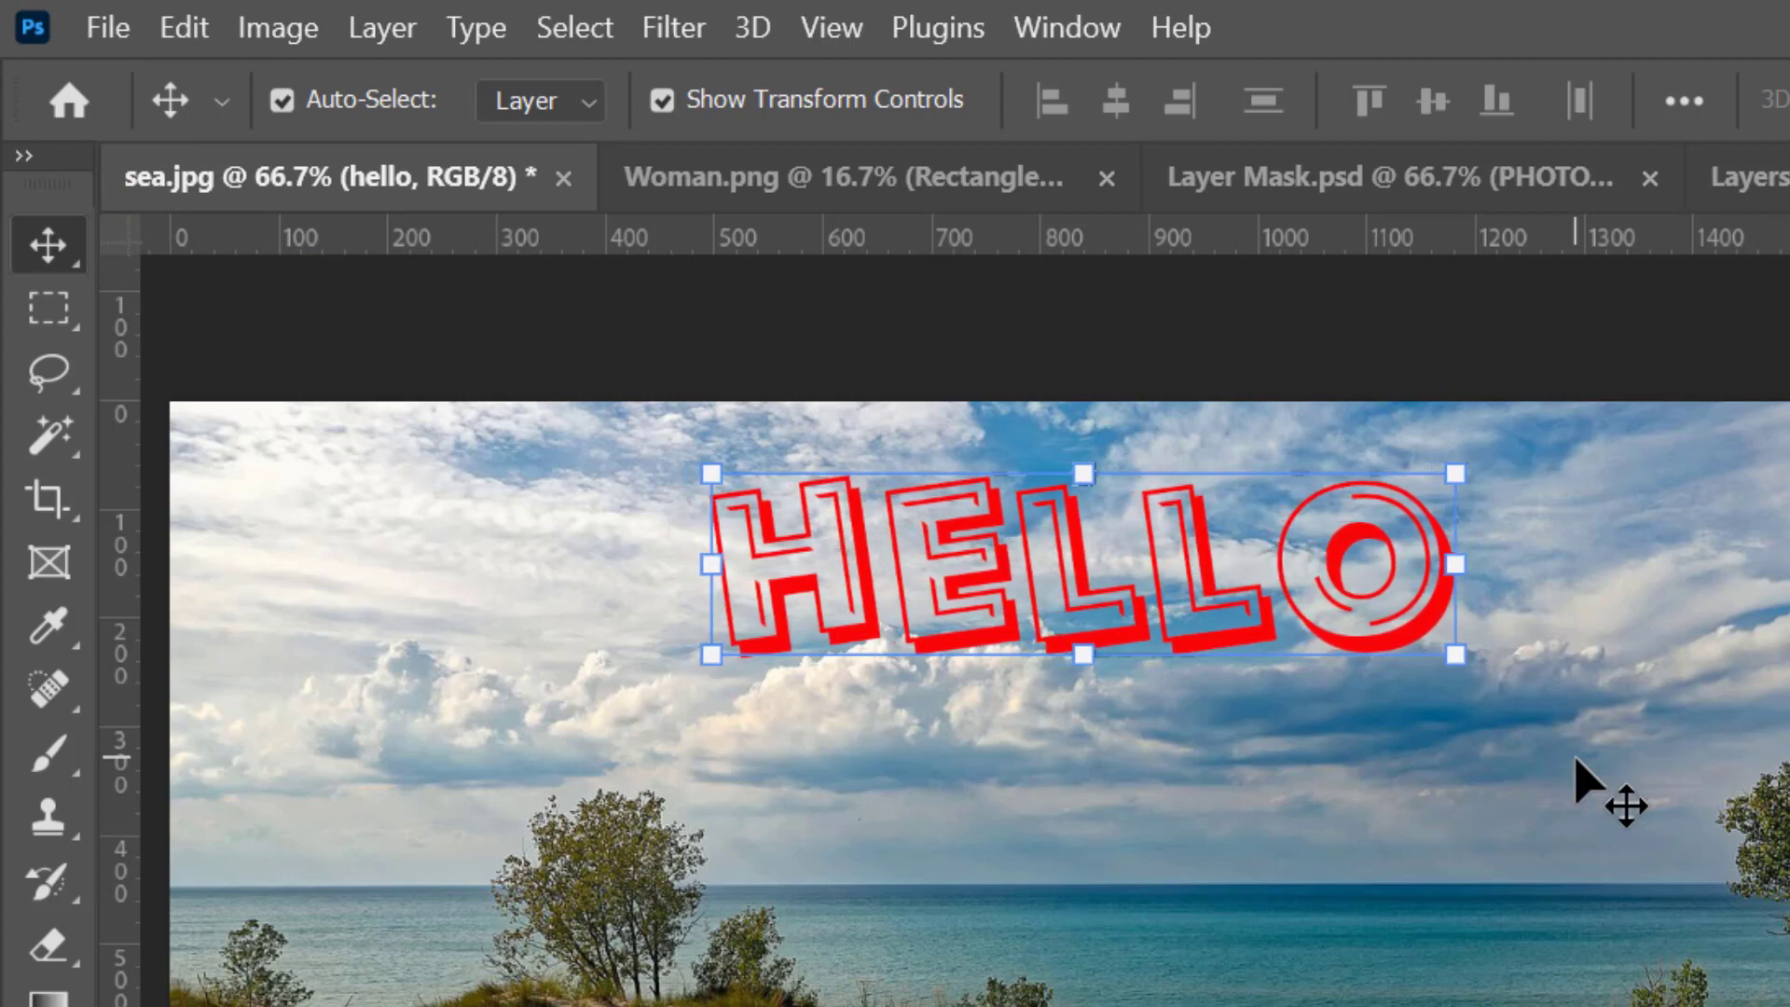
pyautogui.press('Down')
pyautogui.press('Down')
pyautogui.press('Down')
pyautogui.press('Down')
pyautogui.press('Down')
pyautogui.press('Down')
pyautogui.press('Up')
pyautogui.press('Up')
pyautogui.press('Up')
pyautogui.press('Up')
pyautogui.press('Up')
pyautogui.press('Up')
pyautogui.press('Up')
pyautogui.press('Up')
pyautogui.press('Up')
pyautogui.press('Up')
pyautogui.press('Left')
pyautogui.press('Left')
pyautogui.press('Left')
pyautogui.press('Left')
pyautogui.press('Left')
pyautogui.press('Left')
pyautogui.press('Left')
pyautogui.press('Left')
pyautogui.press('Left')
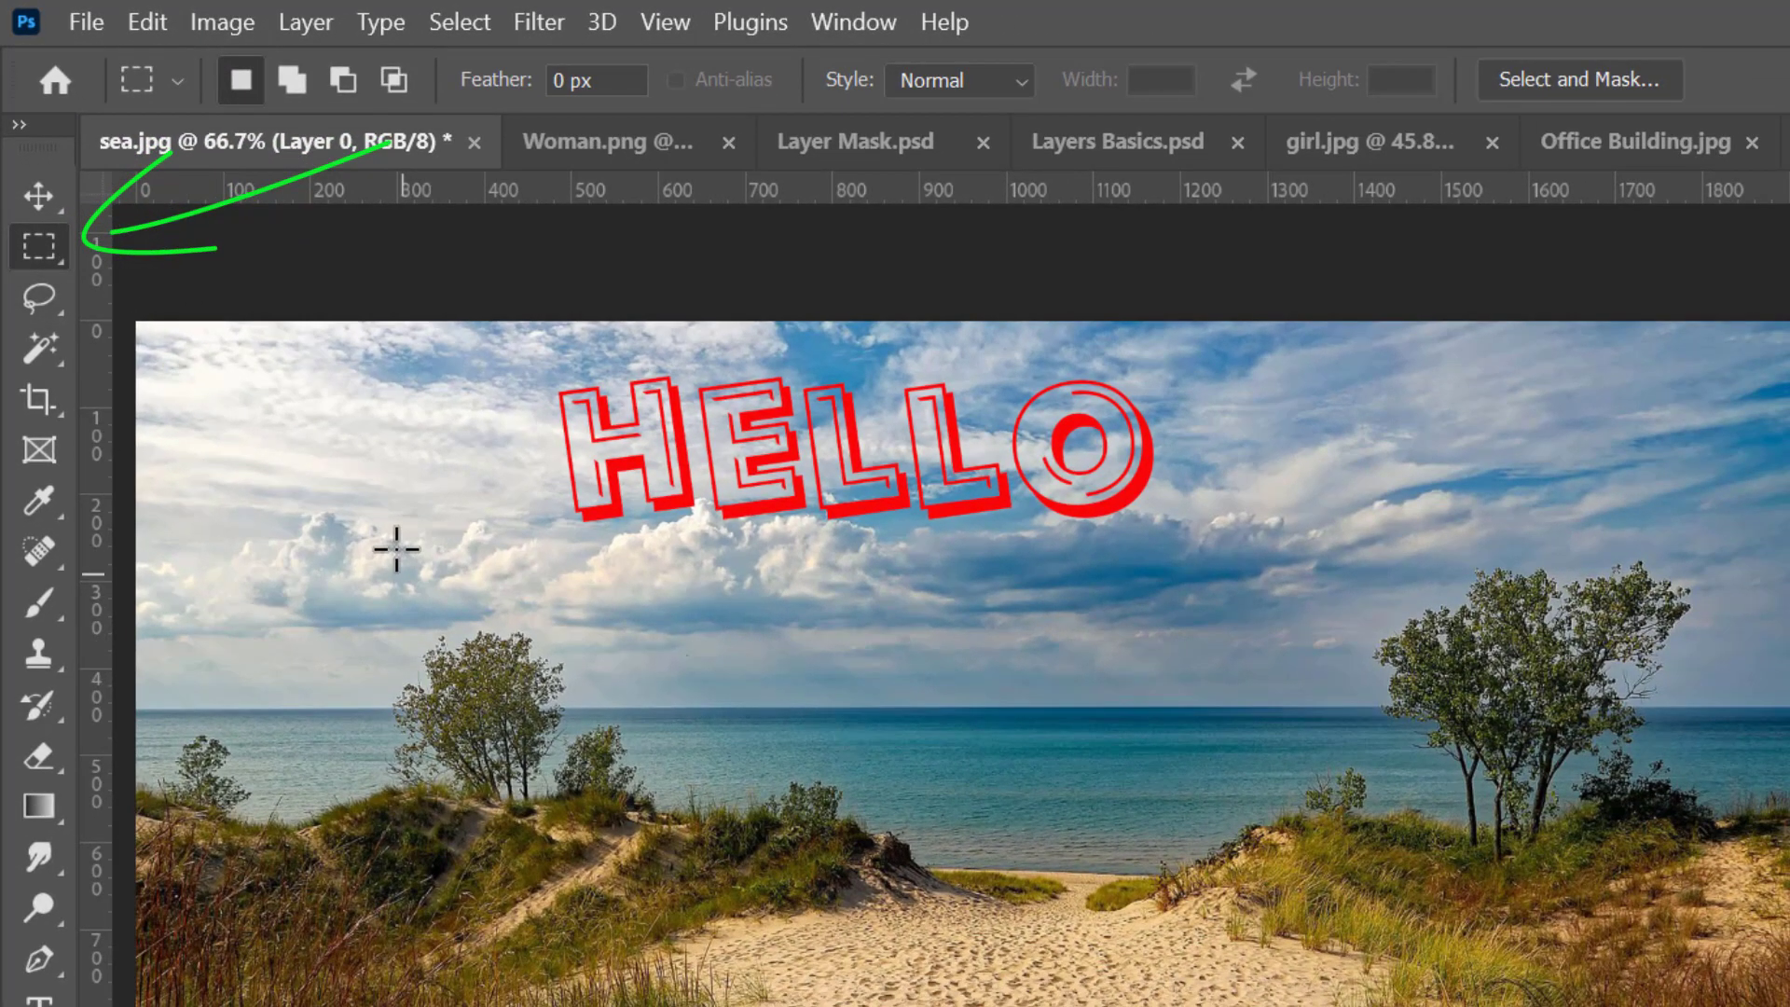
# Copy a large rectangular area of Layer 0 from the middle of the beach image onto a new layer and hide Layer 0
pyautogui.moveTo(343, 503); pyautogui.dragTo(1742, 1006)
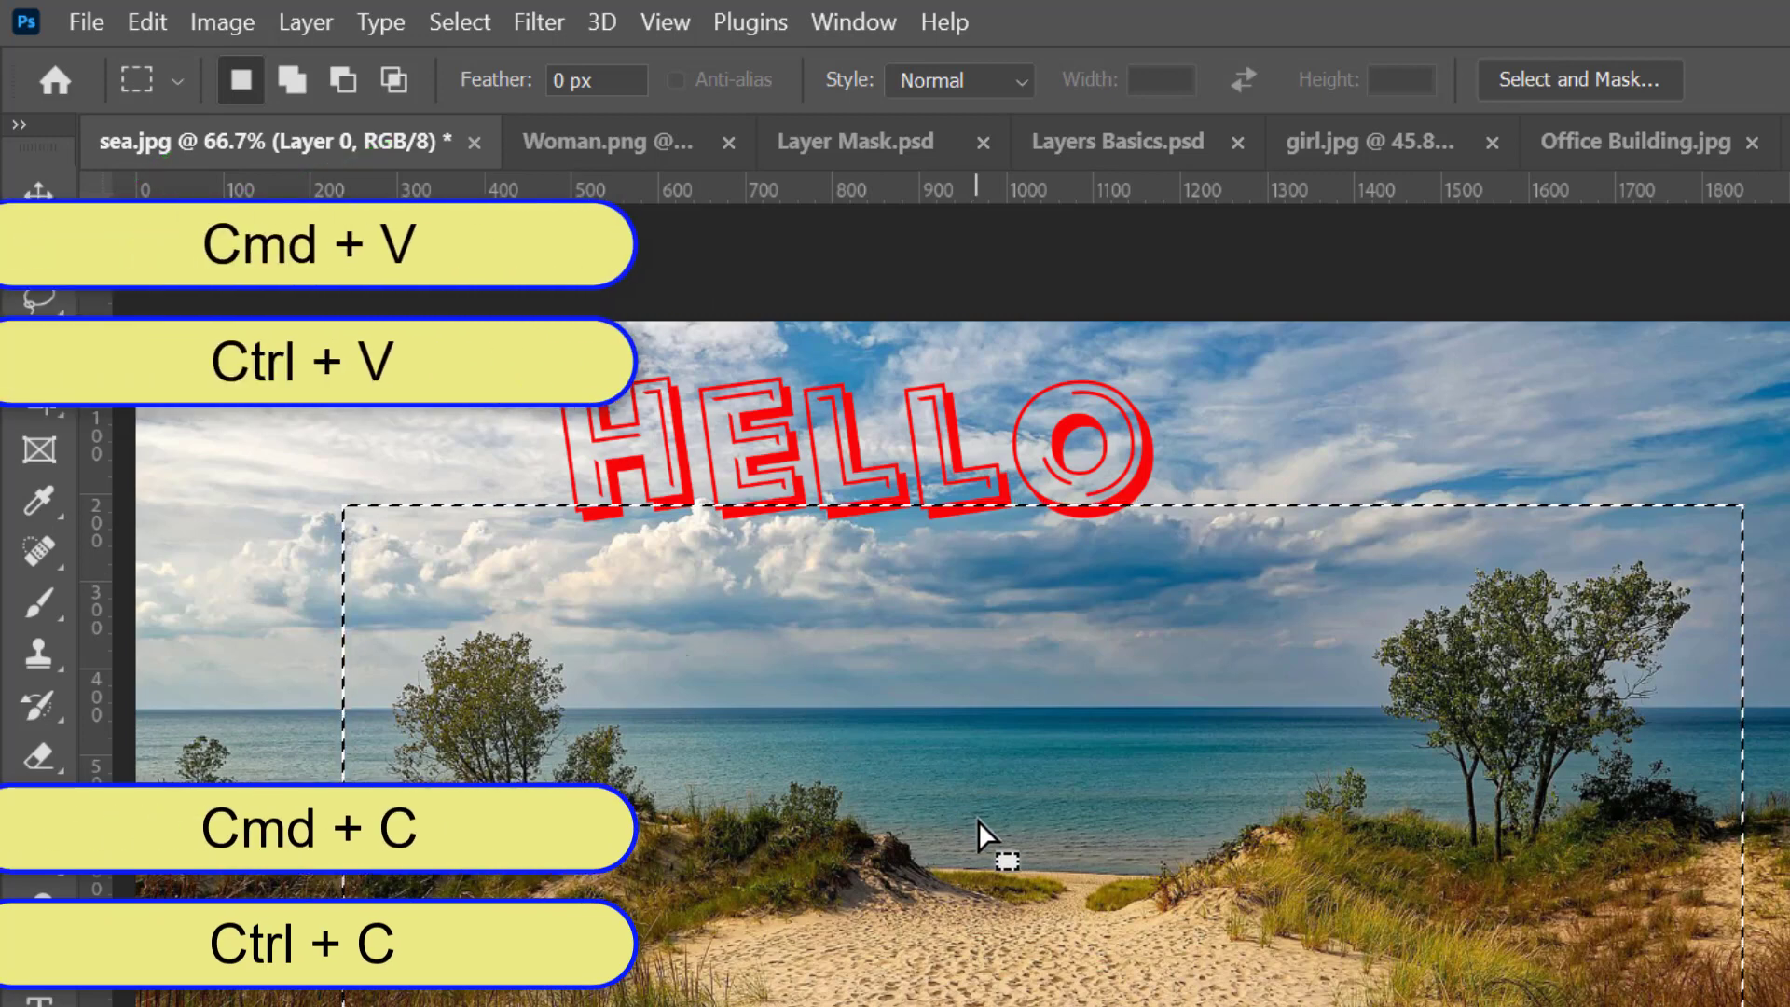
pyautogui.hotkey('ctrl', 'v')
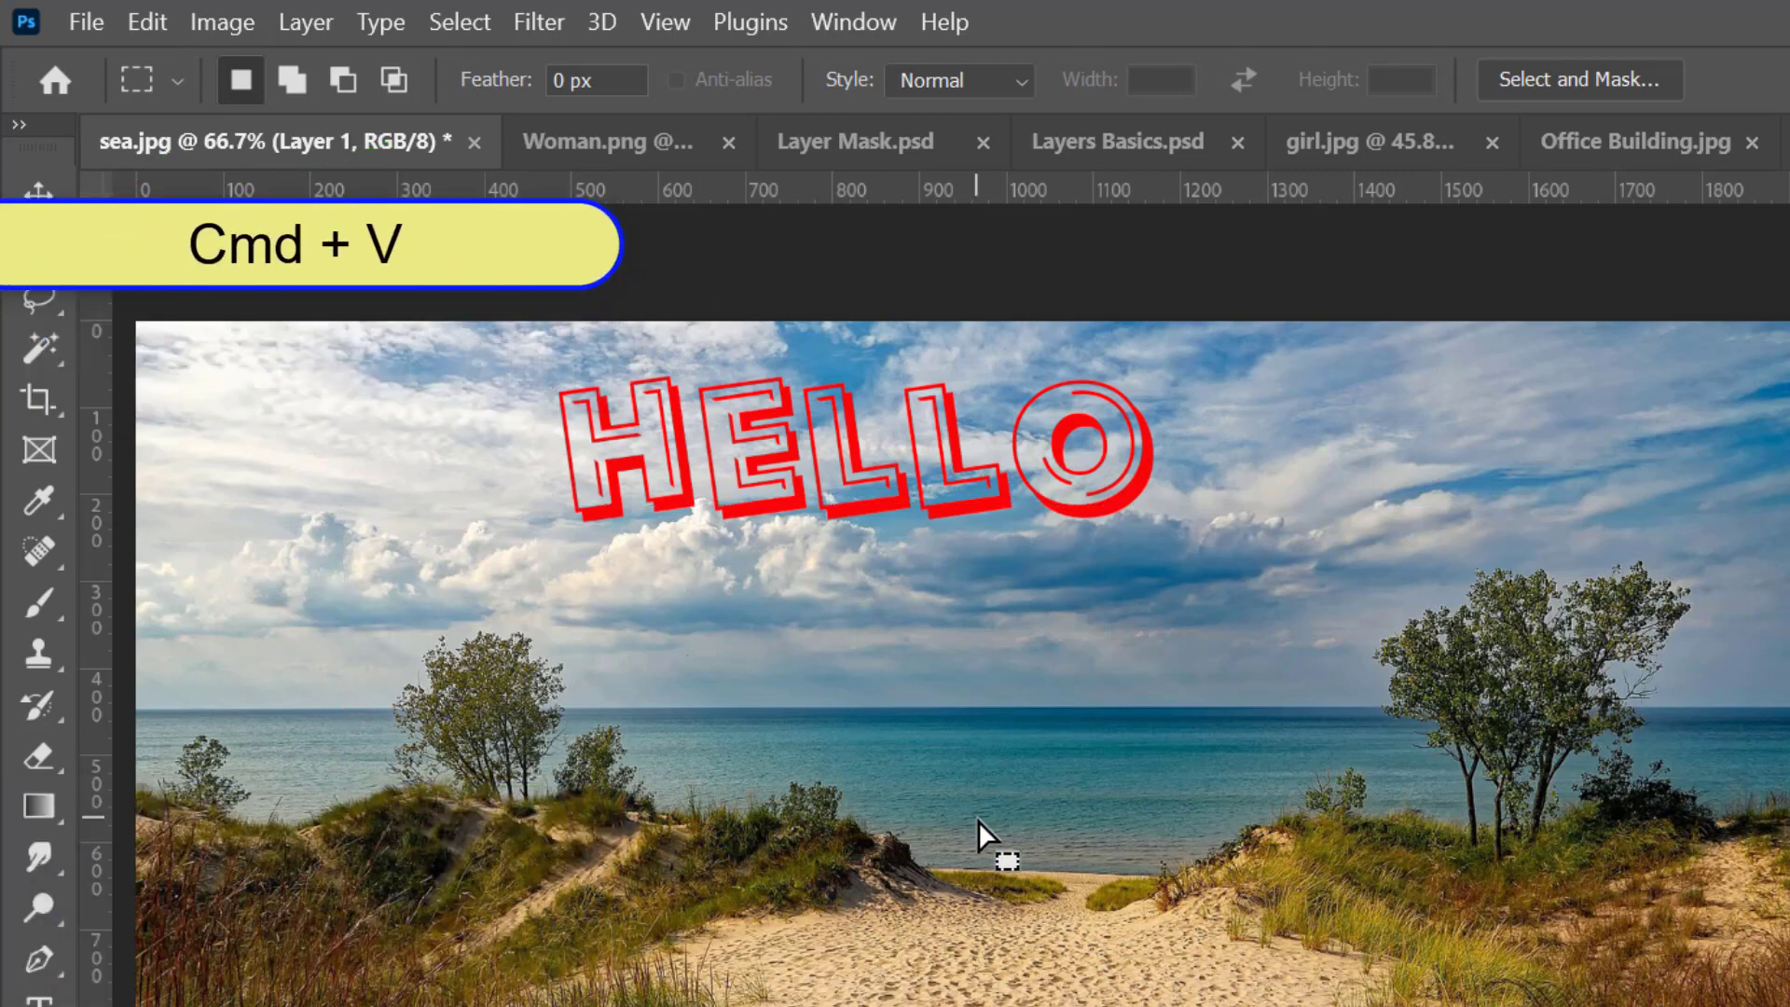
pyautogui.click(1421, 977)
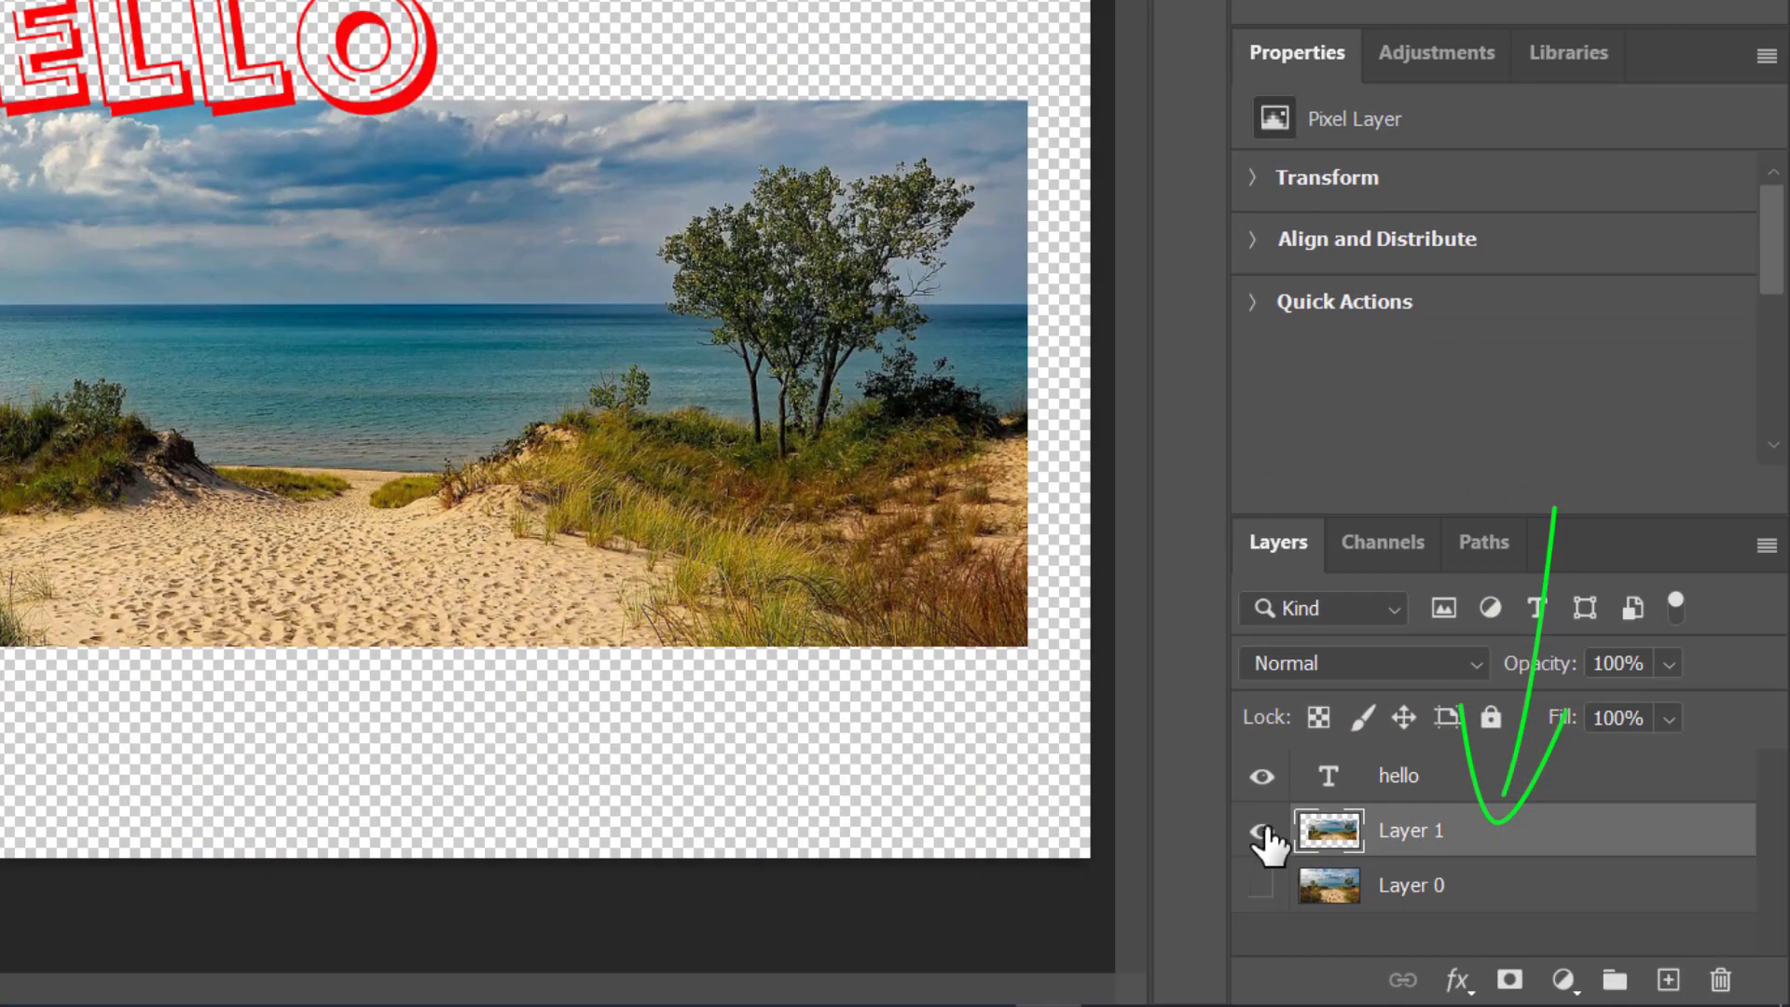
# Copy a large circular area of Layer 0 onto a new layer with the Elliptical Marquee tool, with the other layers hidden
pyautogui.click(1262, 776)
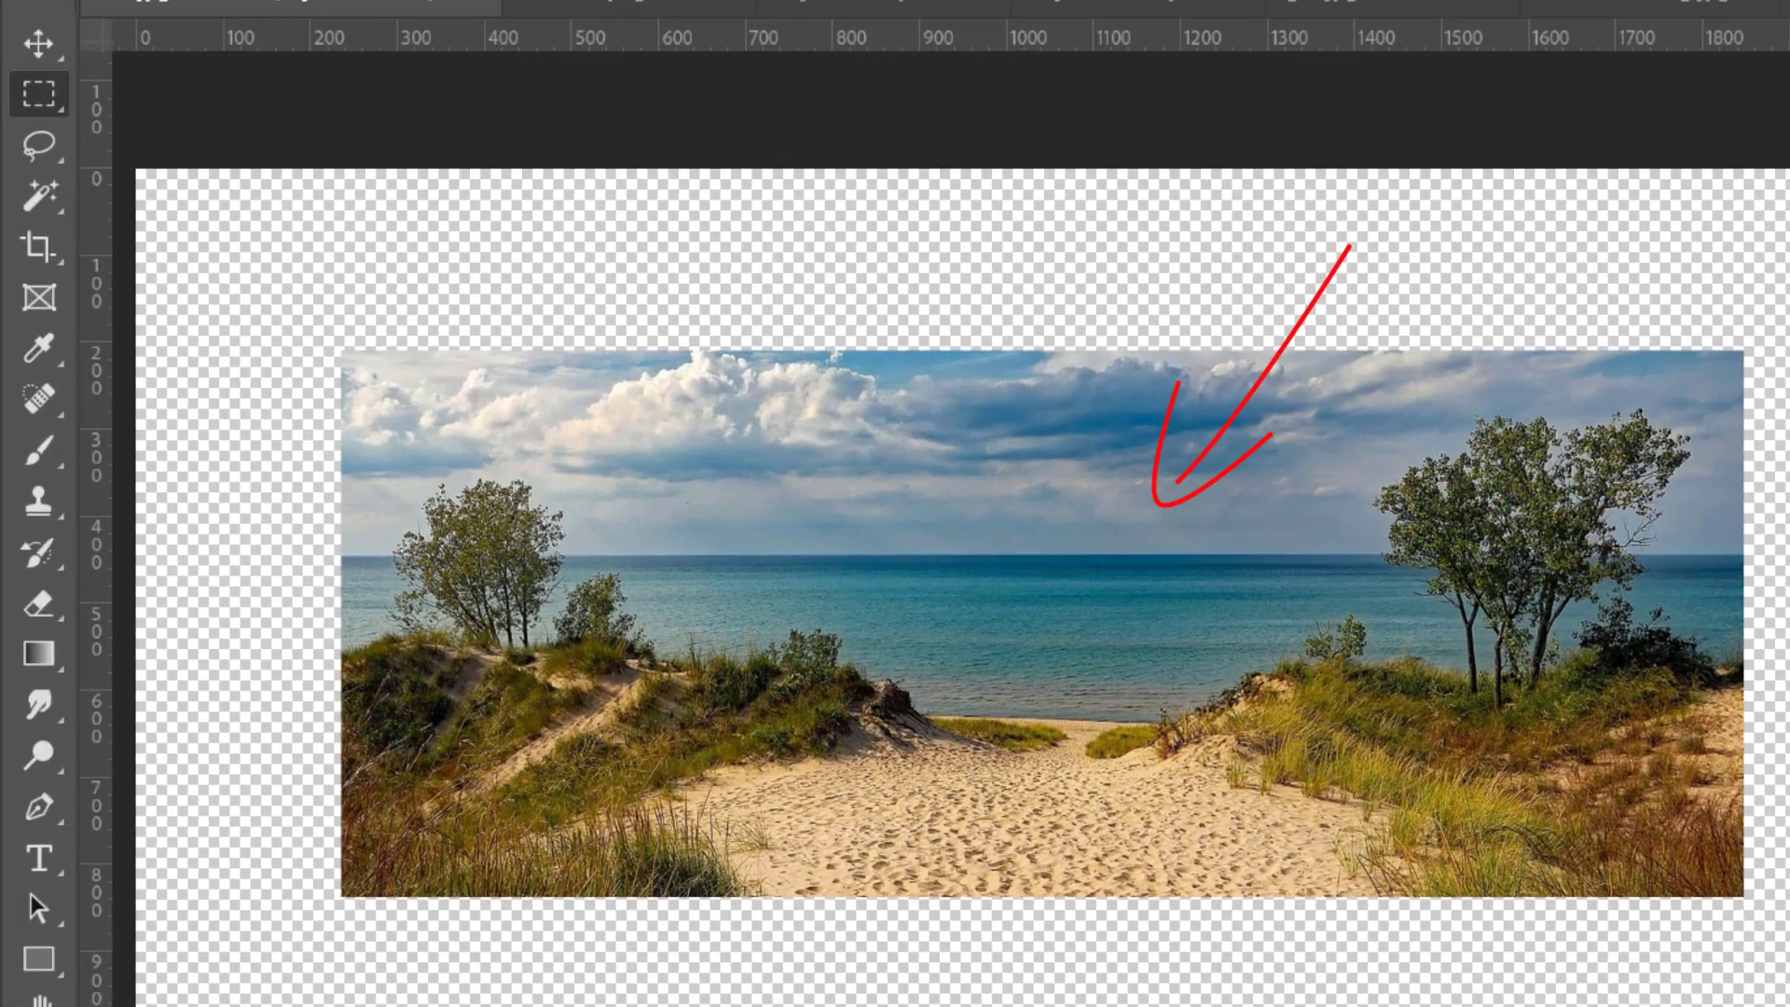
pyautogui.rightClick(26, 88)
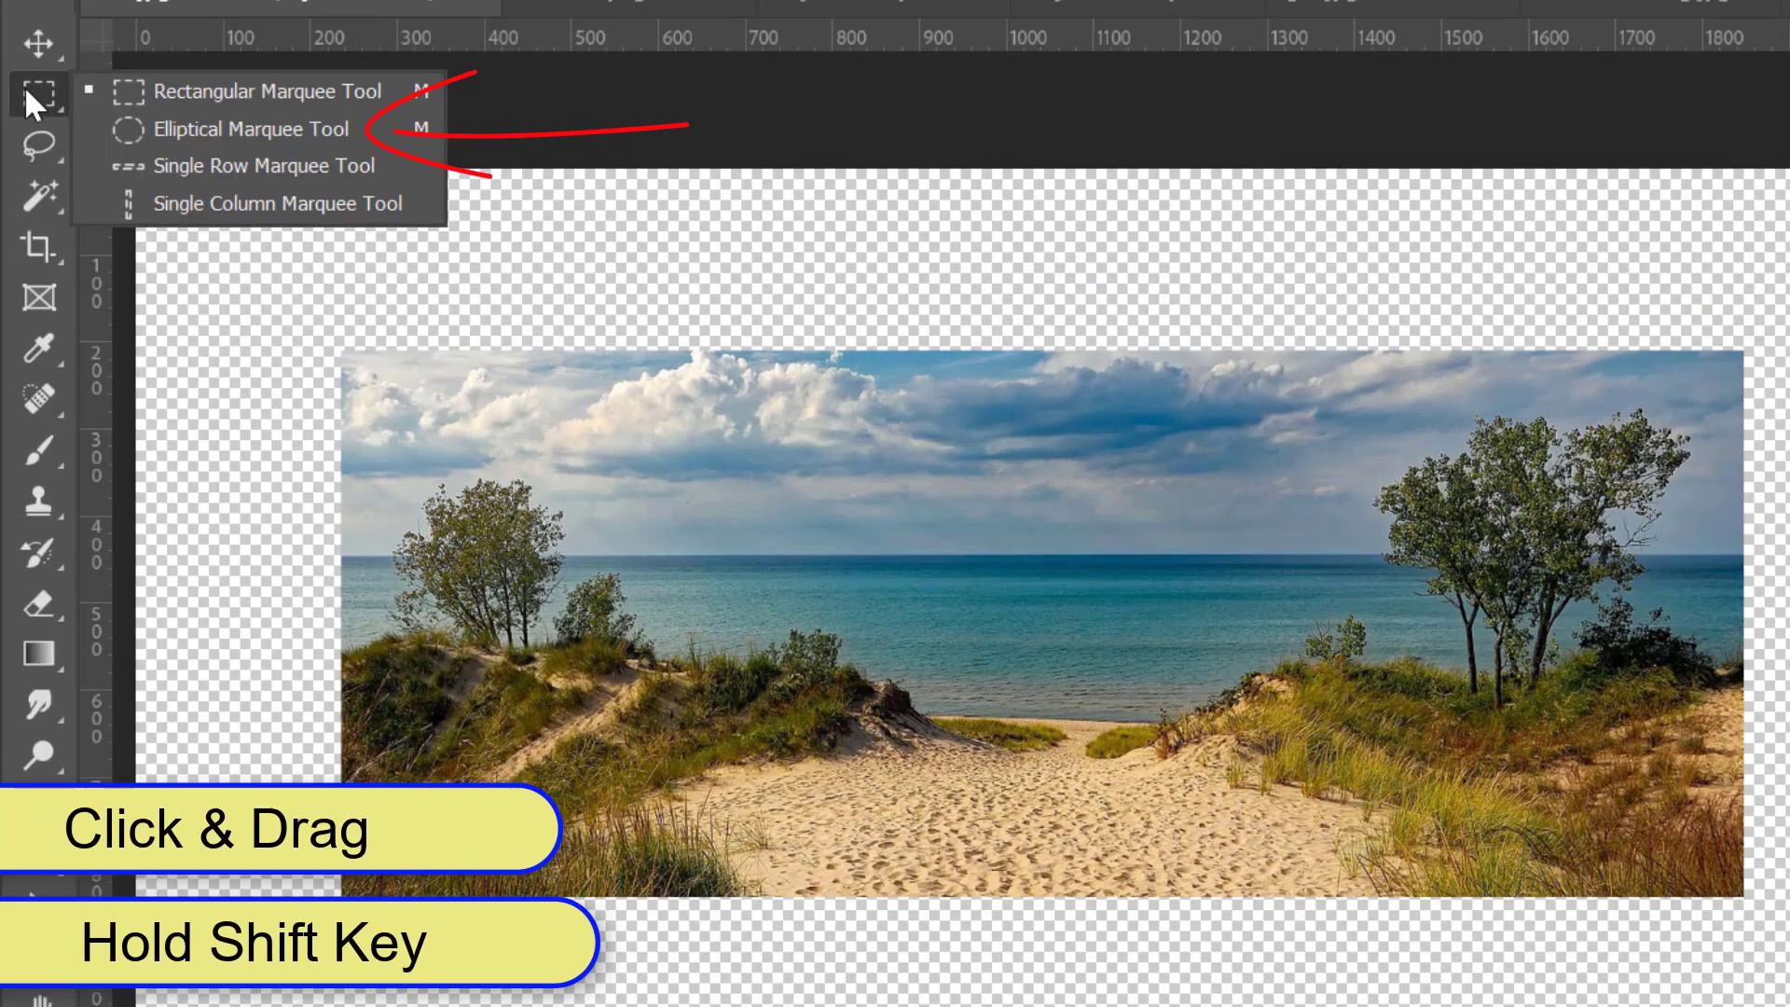
pyautogui.click(245, 140)
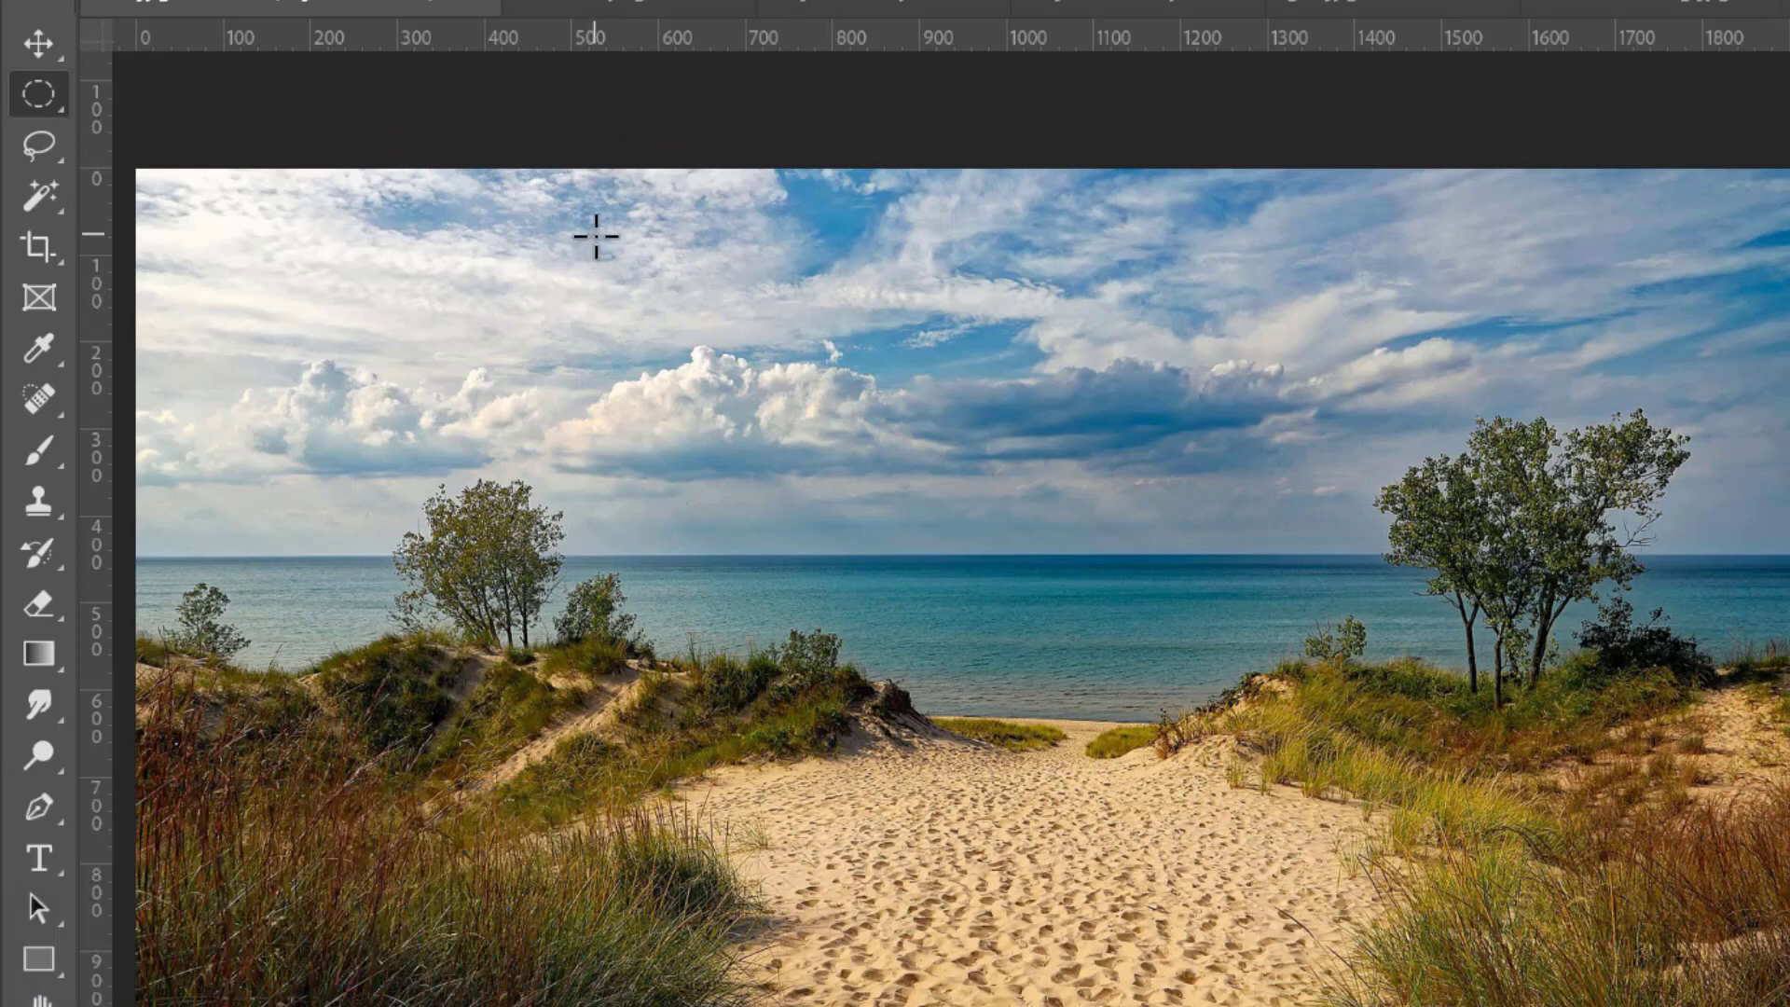
pyautogui.moveTo(596, 236); pyautogui.dragTo(1659, 986)
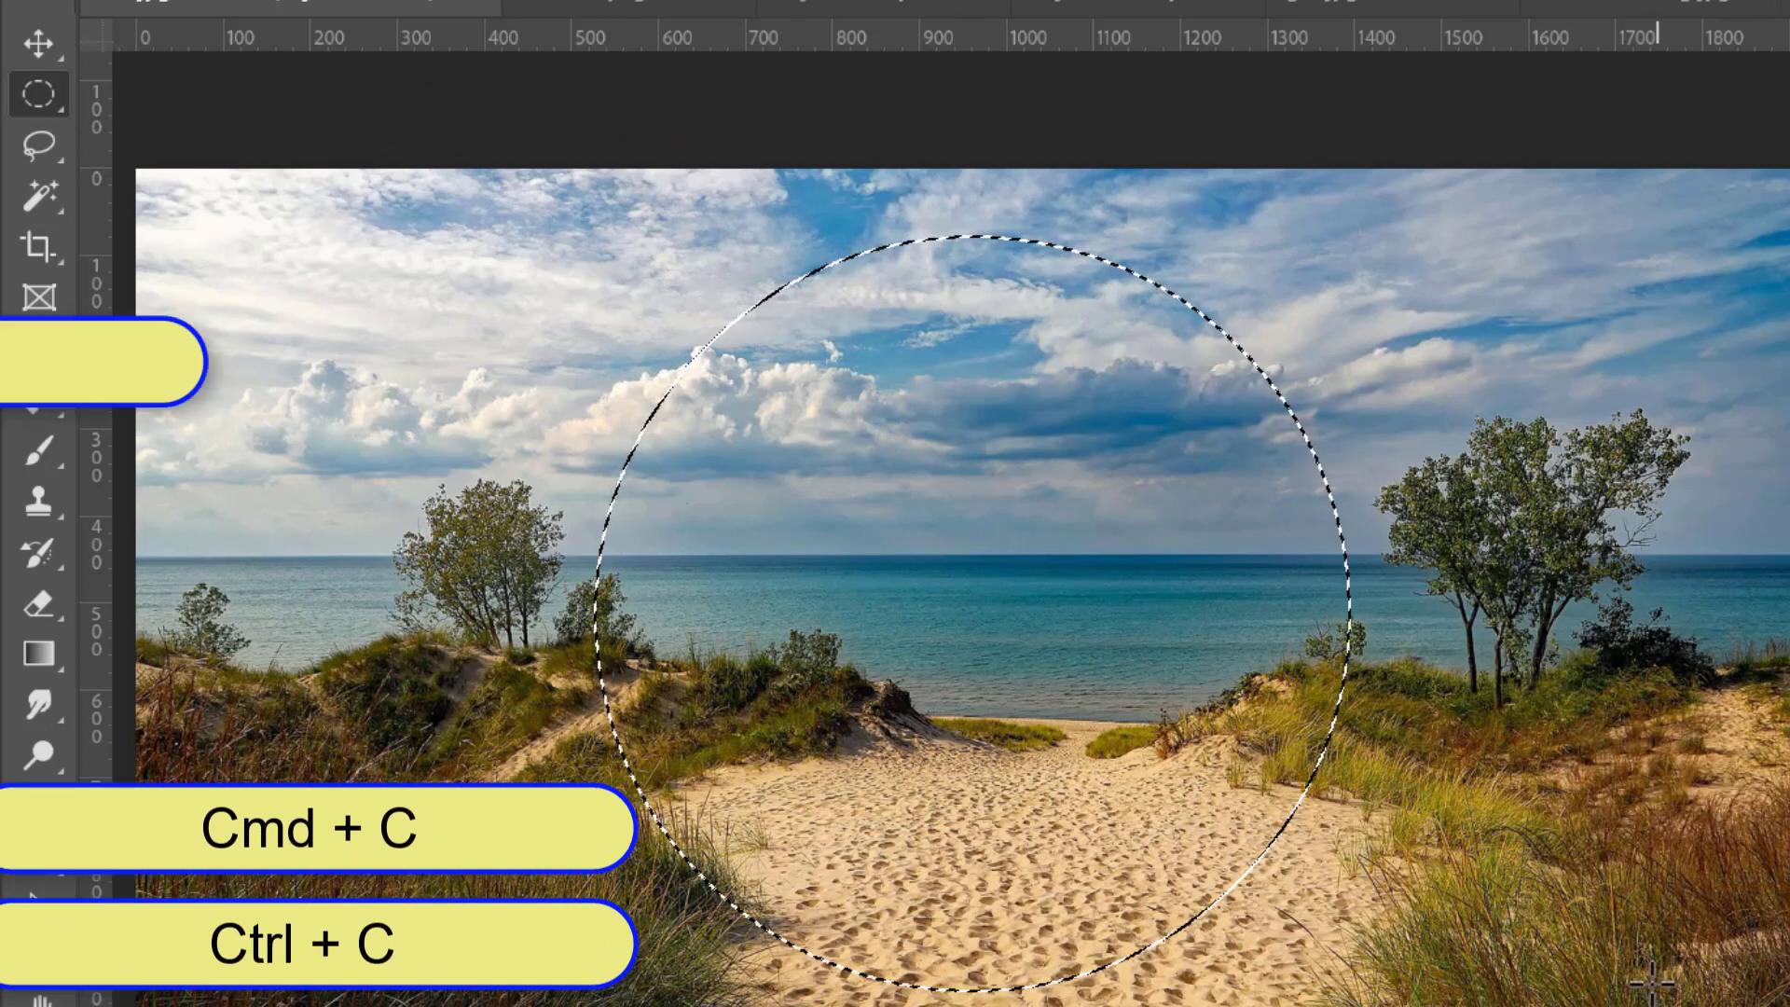
pyautogui.hotkey('ctrl', 'c')
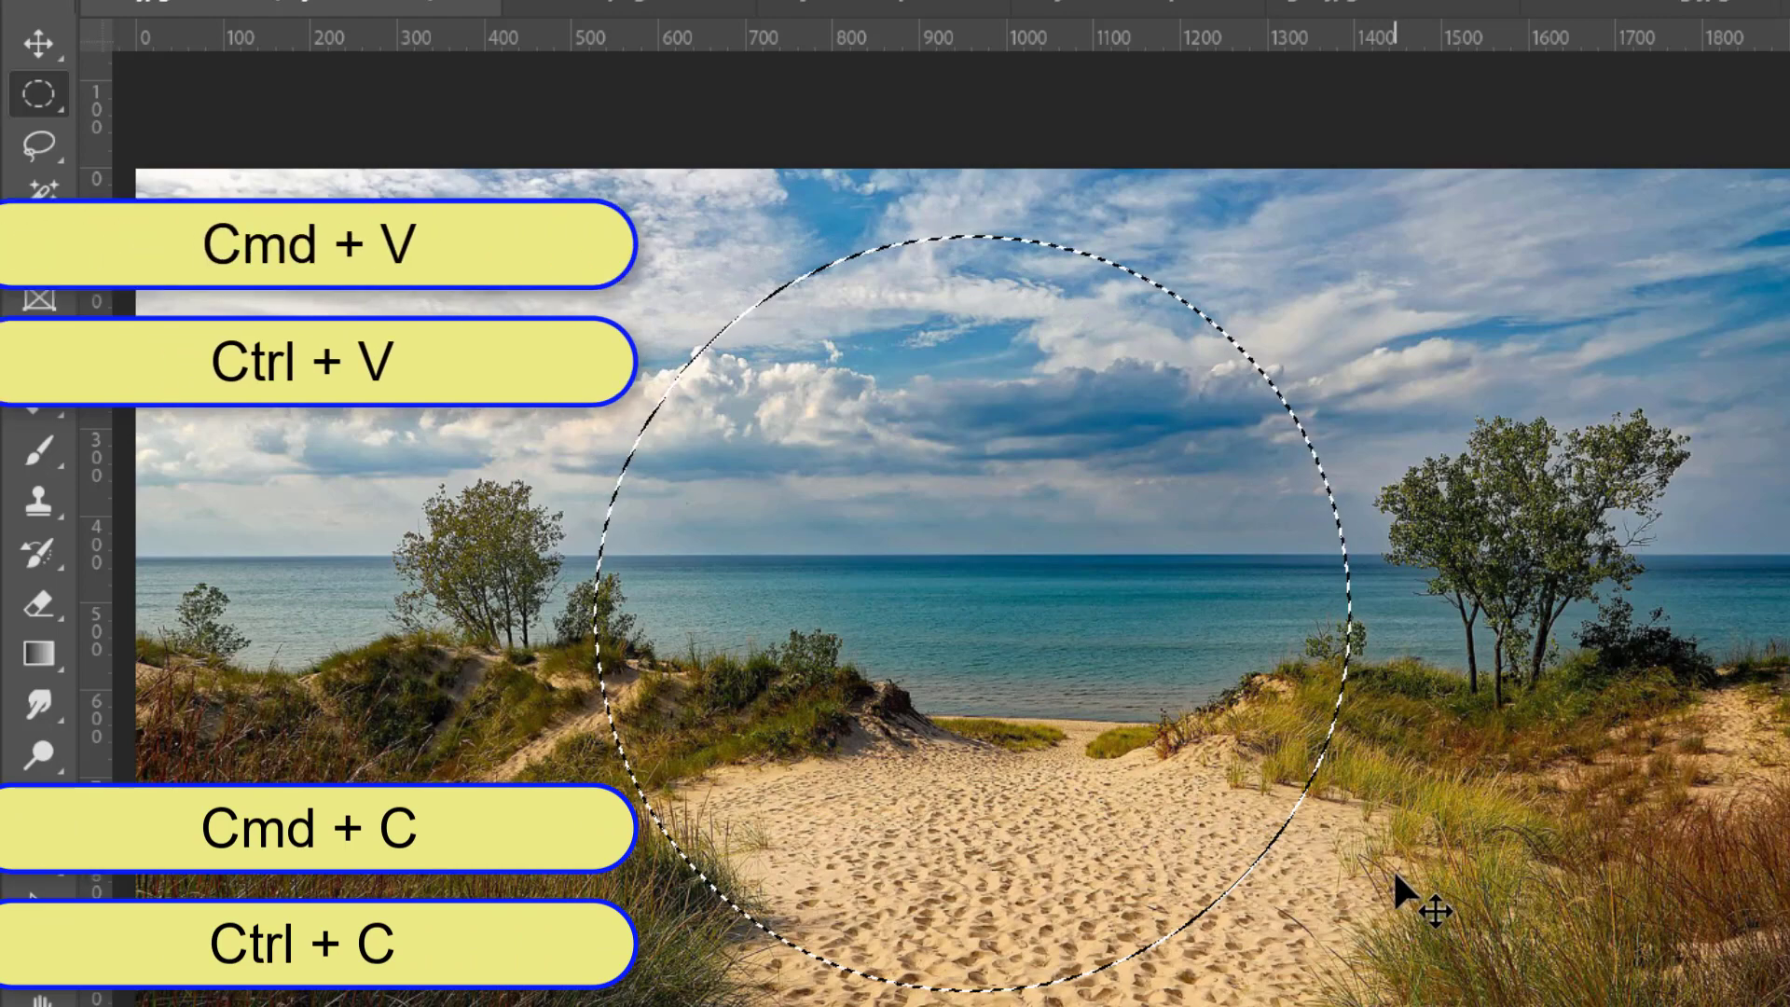
pyautogui.hotkey('ctrl', 'v')
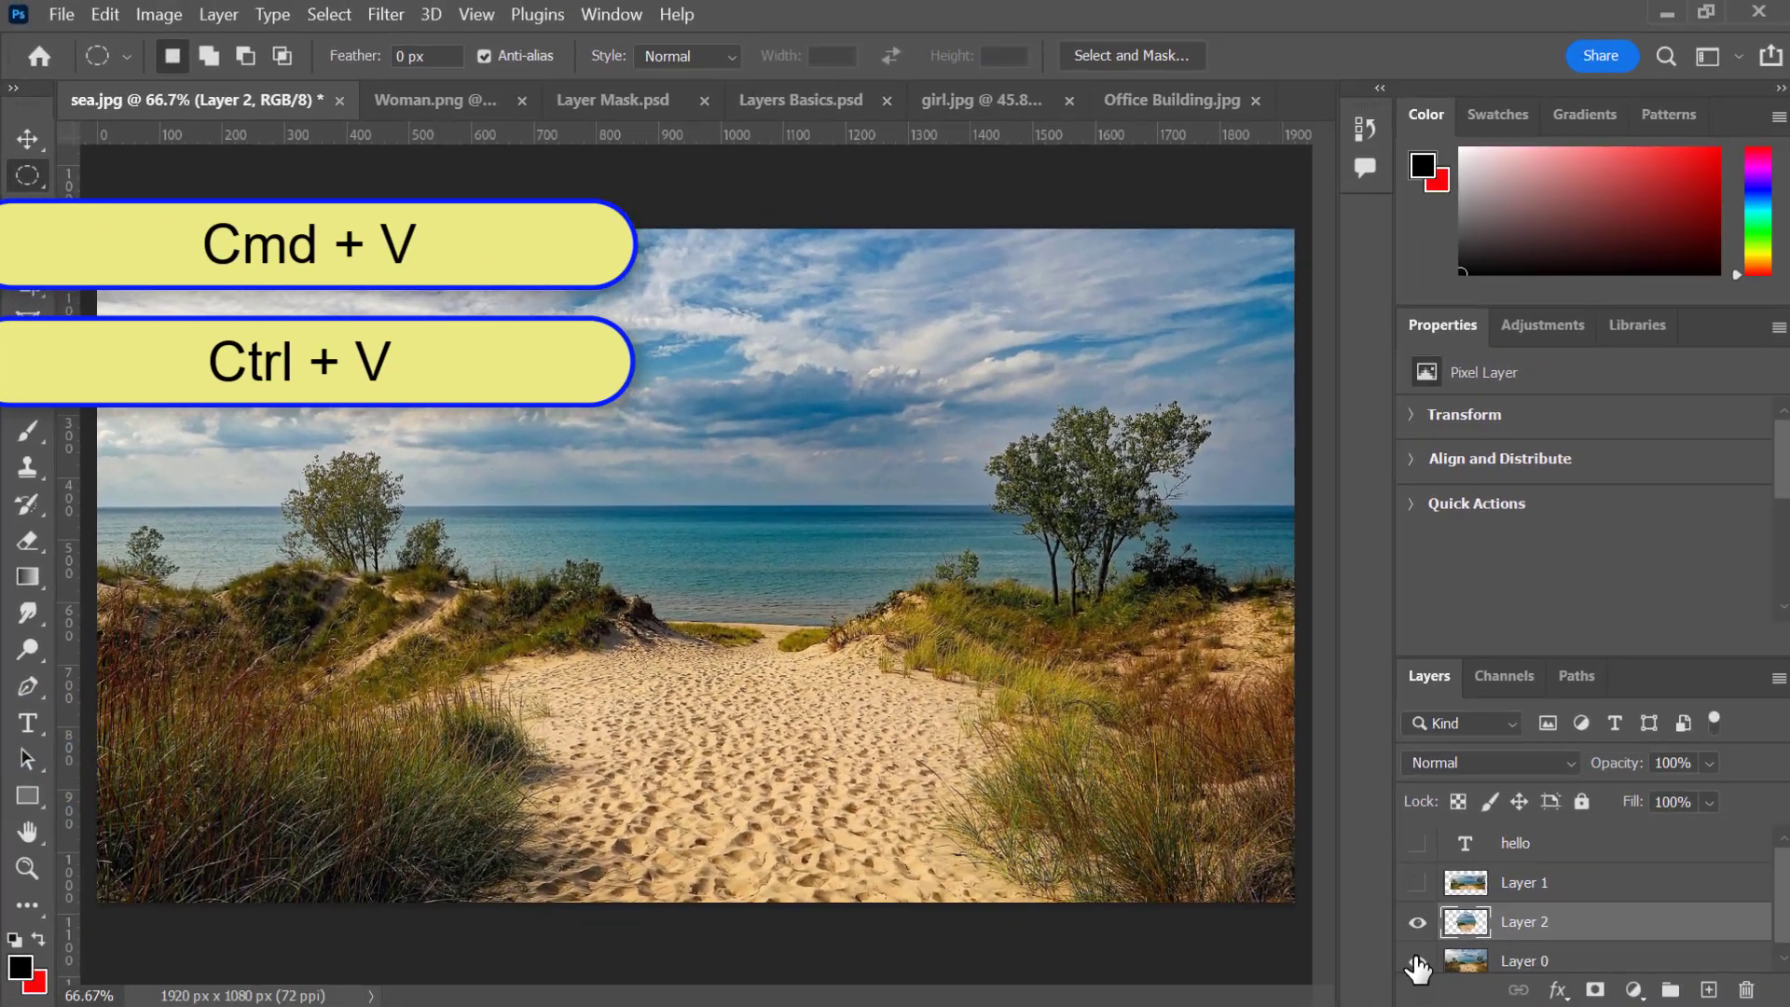
pyautogui.click(1412, 961)
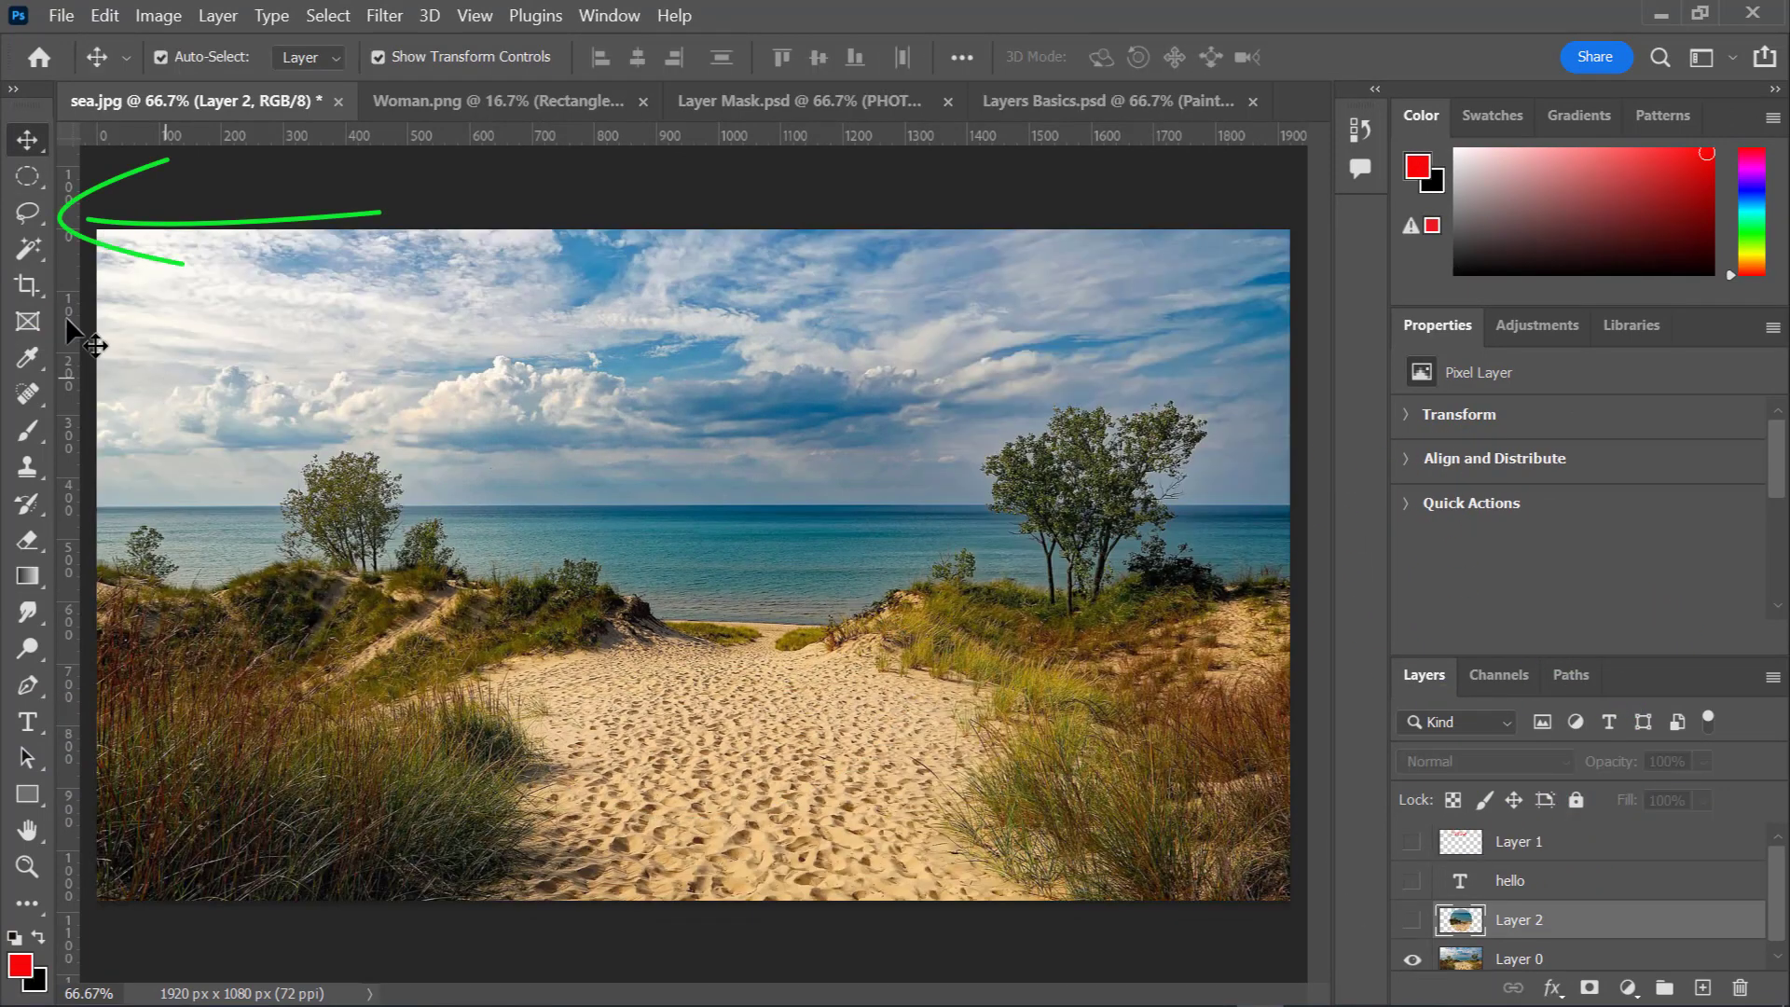
# Copy a freehand Lasso selection from the beach image's sky, sea and grass onto a new layer and hide Layer 0
pyautogui.click(28, 214)
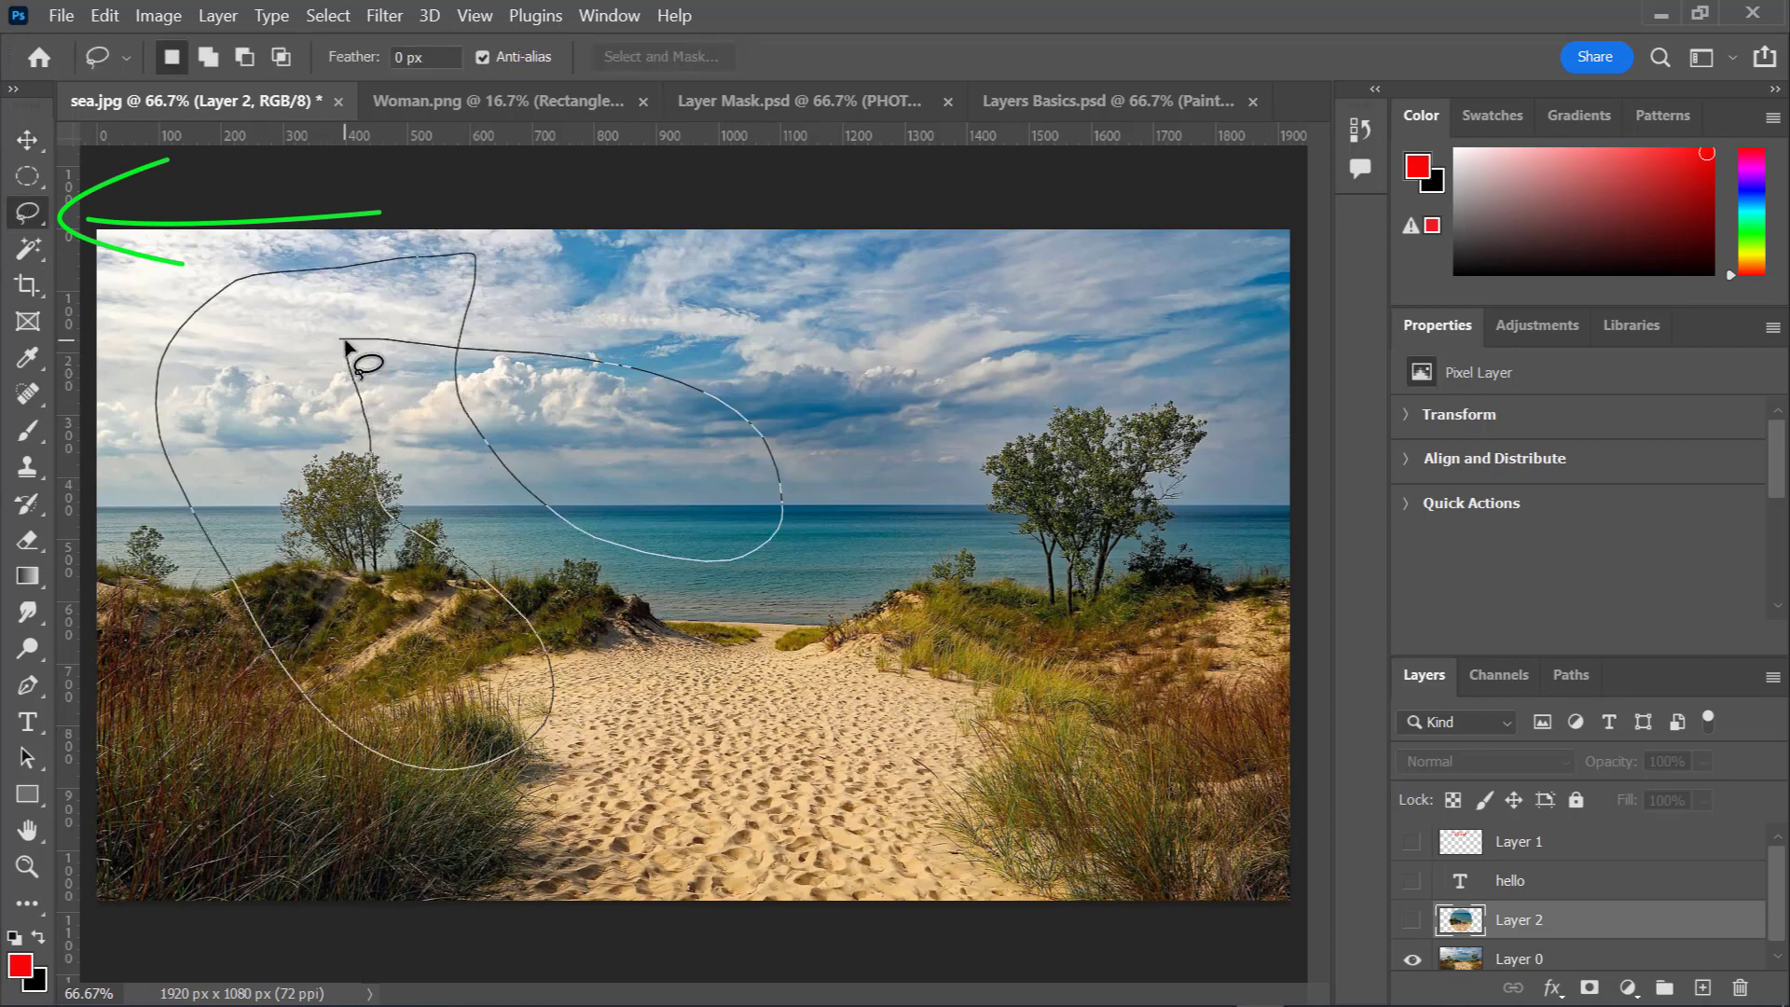
pyautogui.moveTo(342, 342); pyautogui.dragTo(343, 341)
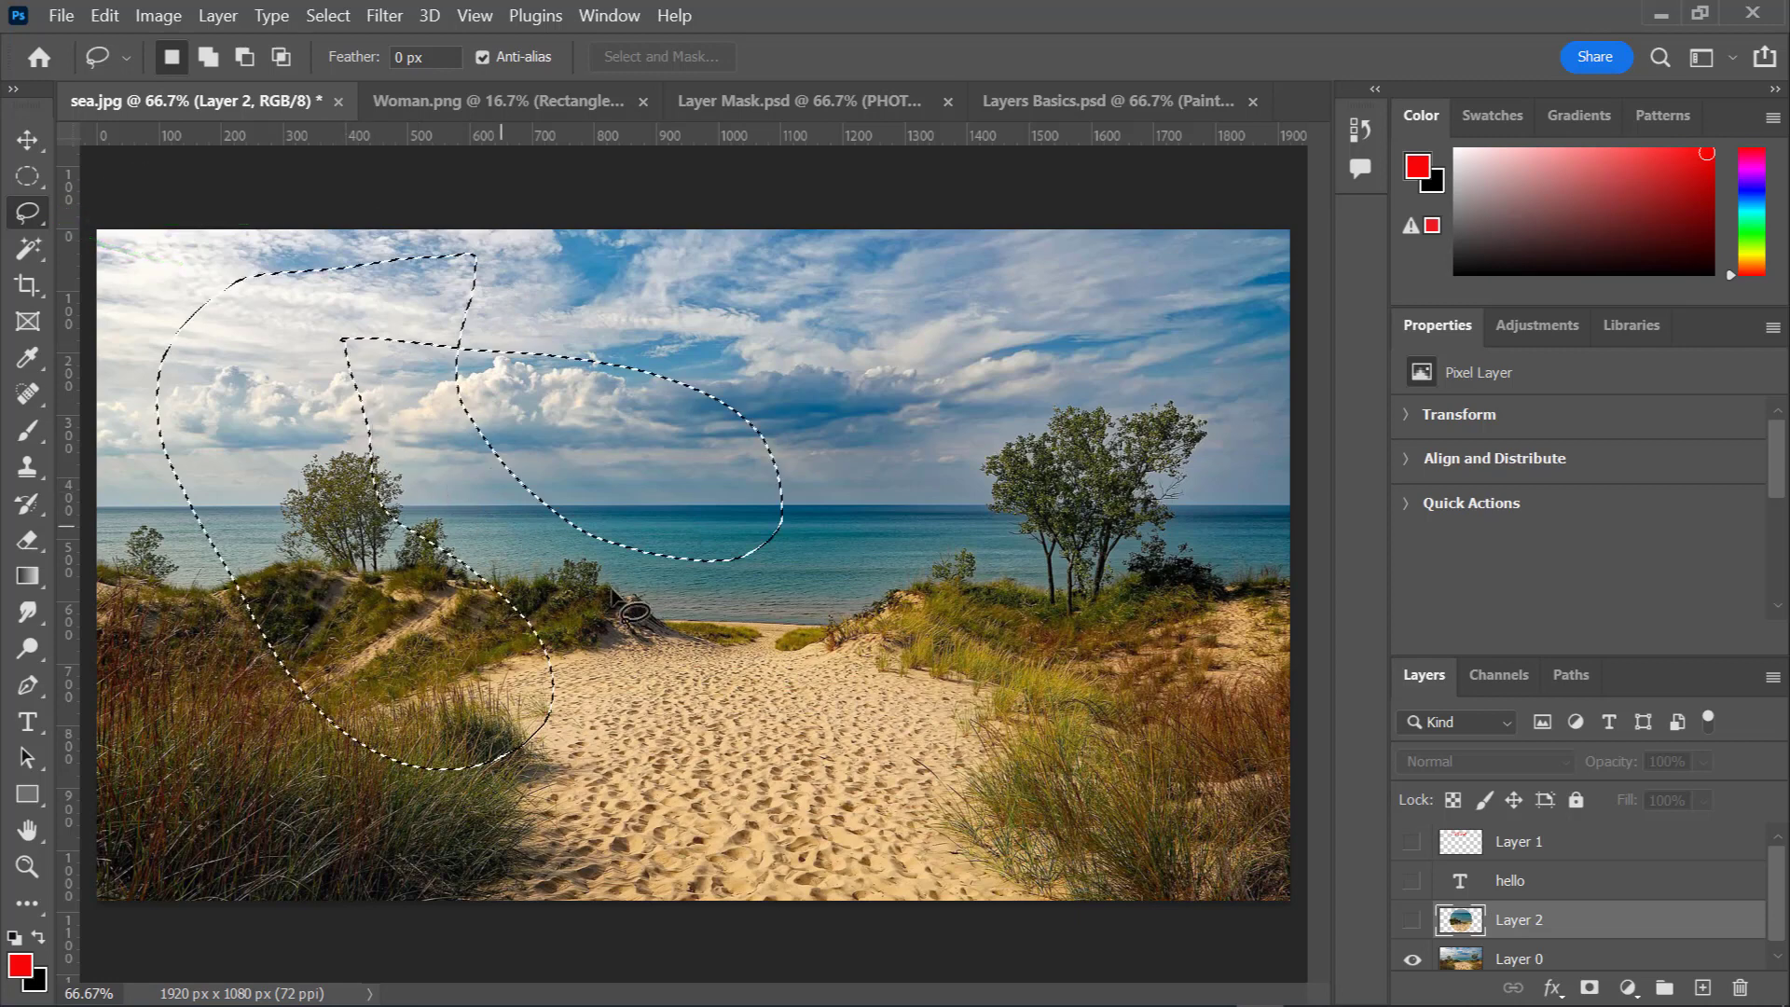
pyautogui.hotkey('ctrl', 'c')
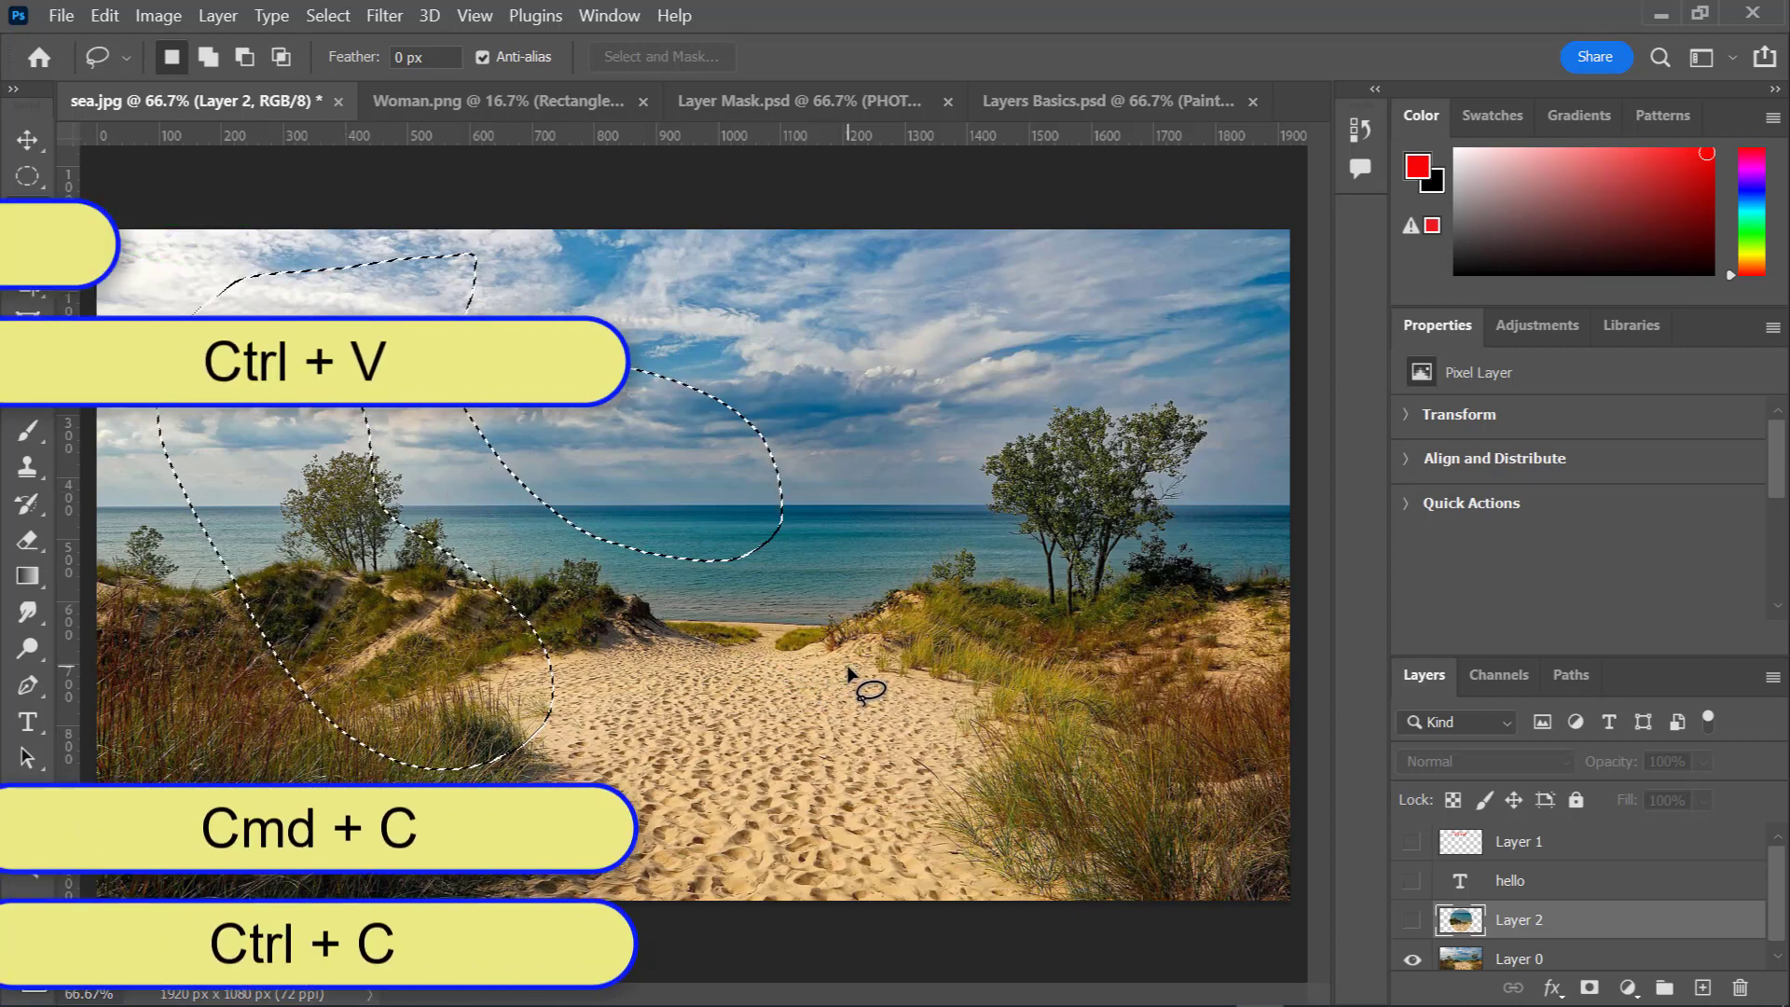
pyautogui.hotkey('ctrl', 'v')
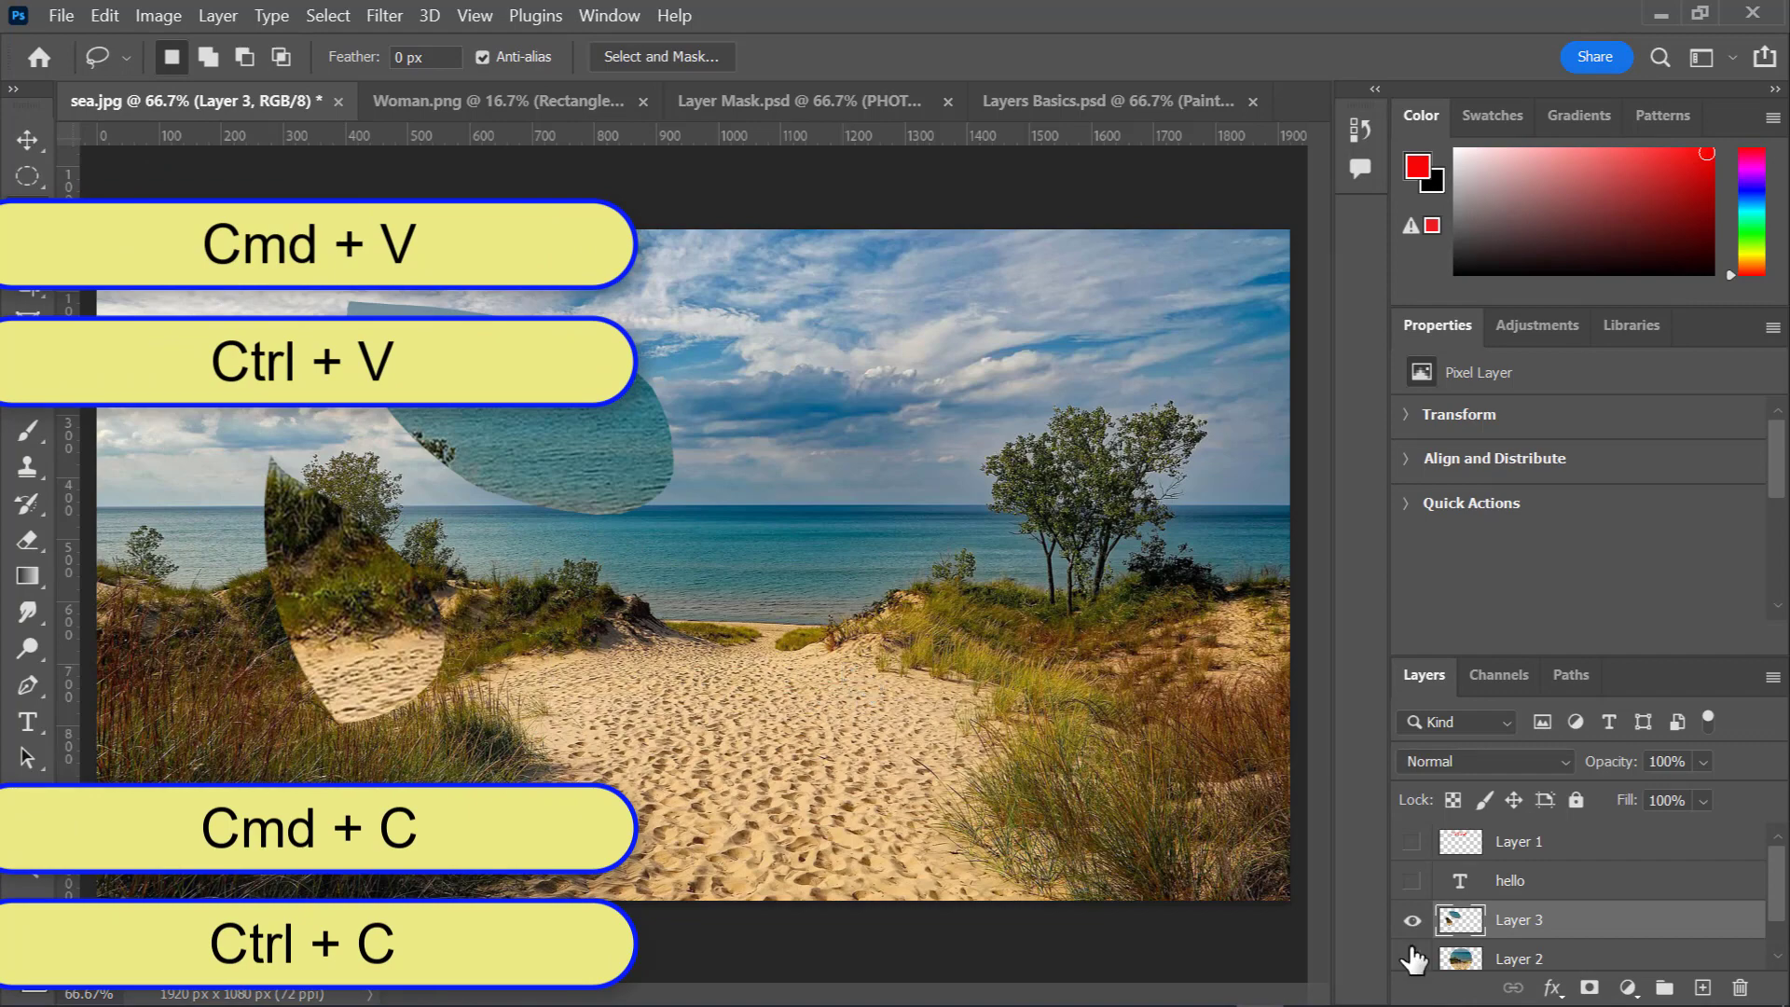
pyautogui.scroll(-1, 1597, 958)
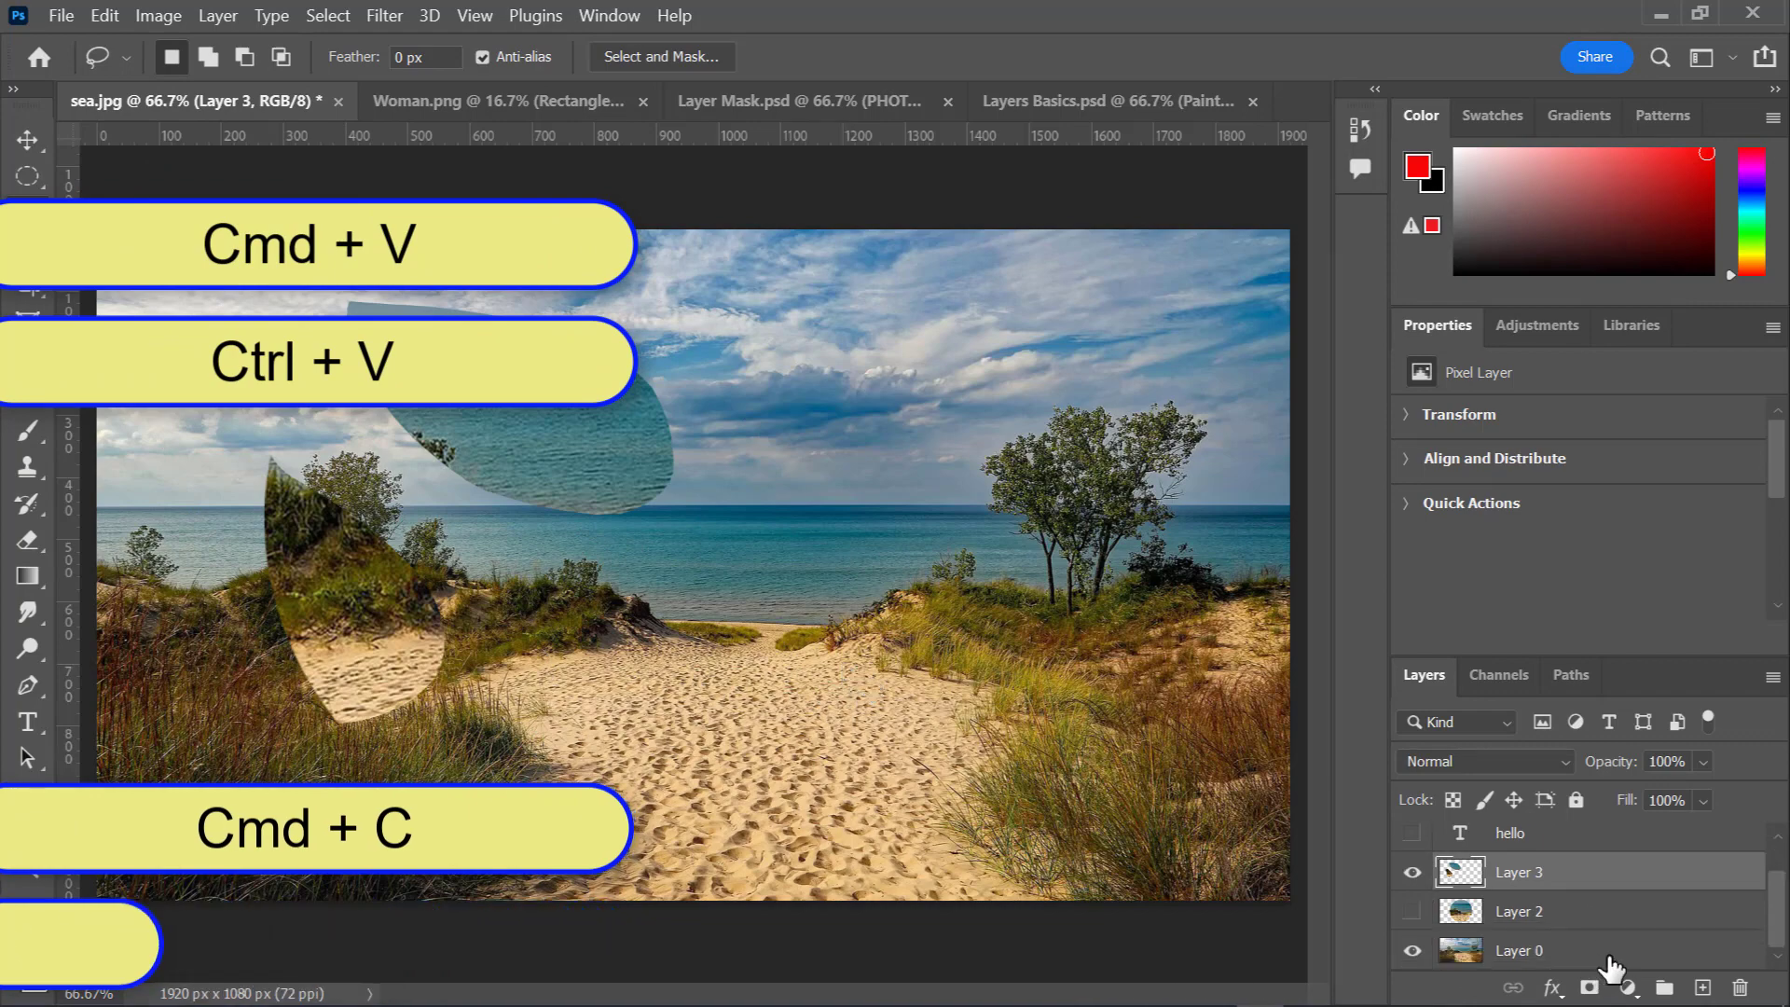
pyautogui.click(1413, 951)
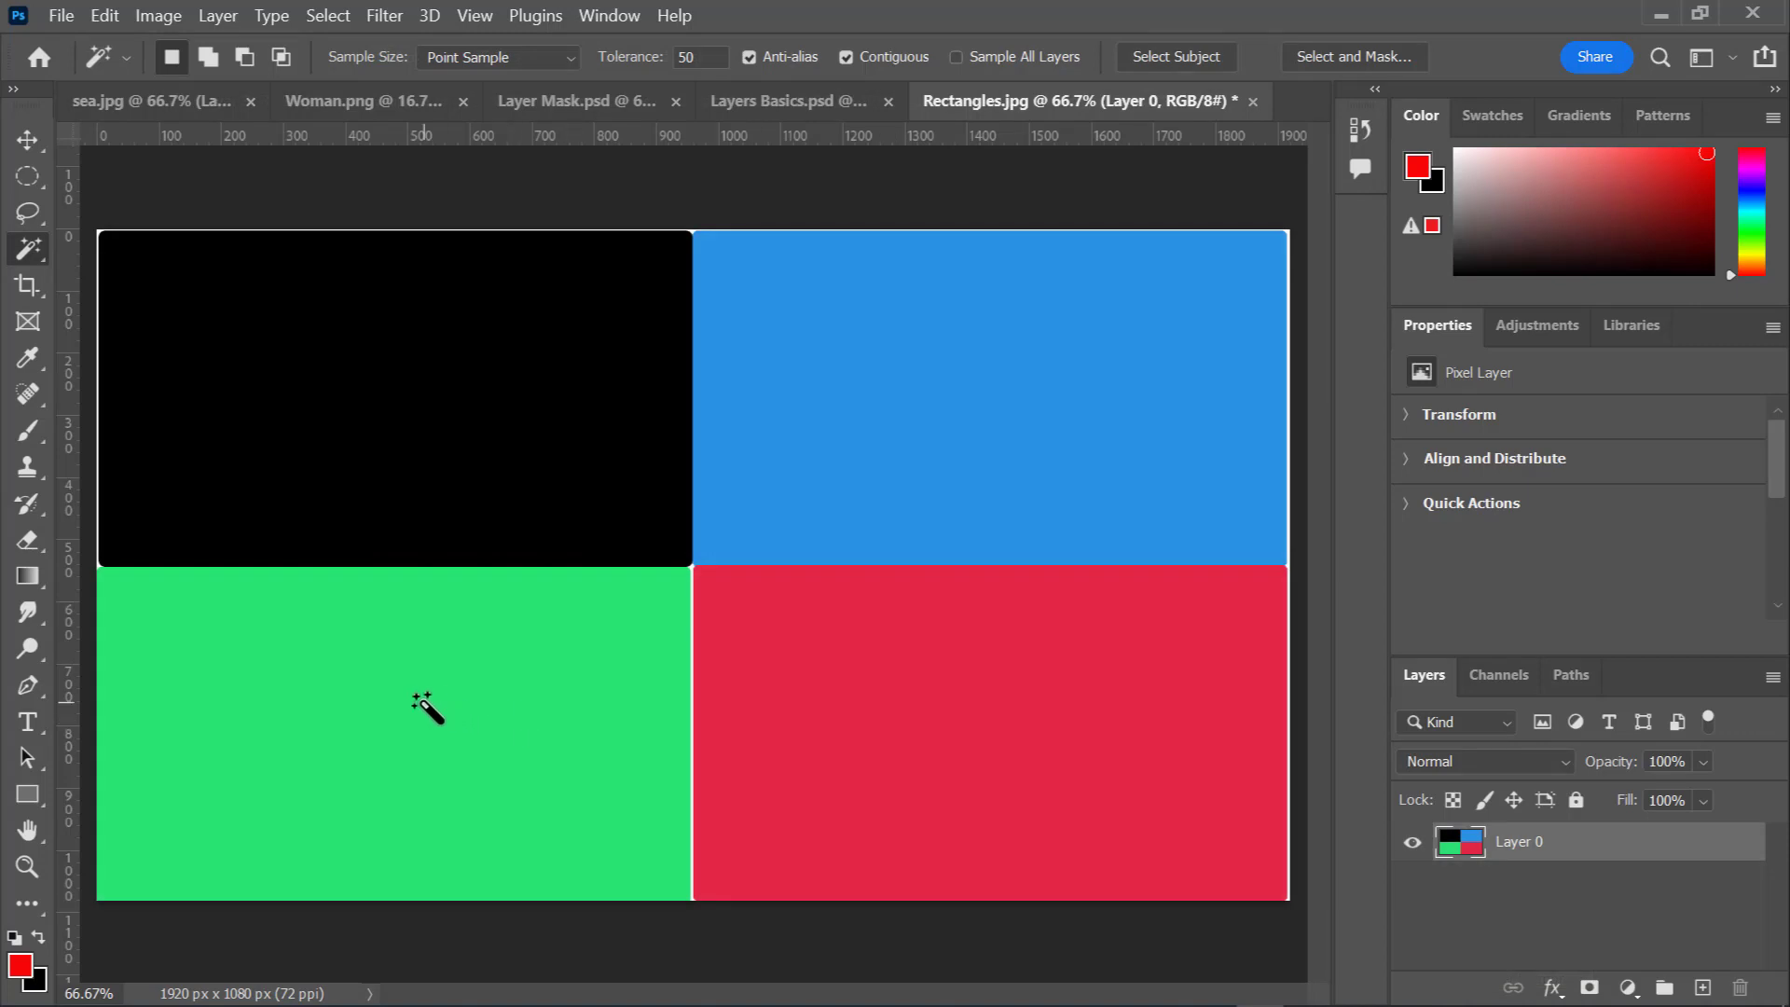
# Delete the green rectangle with a Magic Wand selection, undo the deletion, and copy the selection to a new layer
pyautogui.click(427, 707)
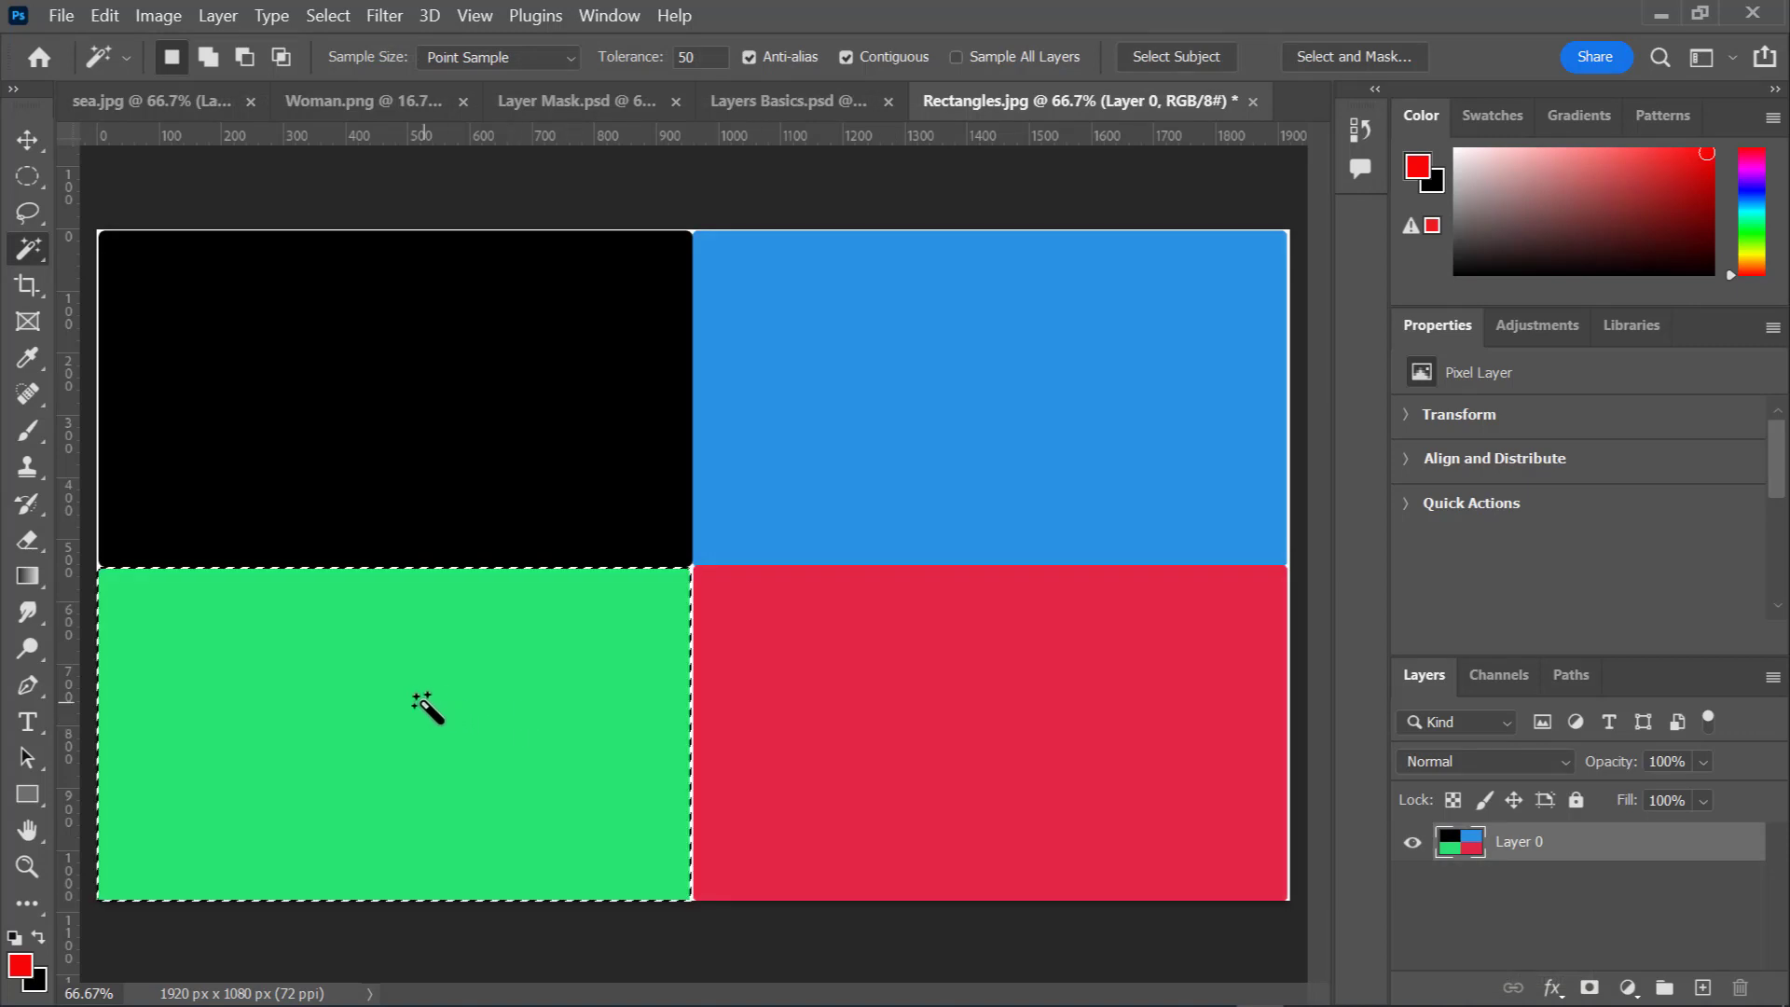
pyautogui.press('Delete')
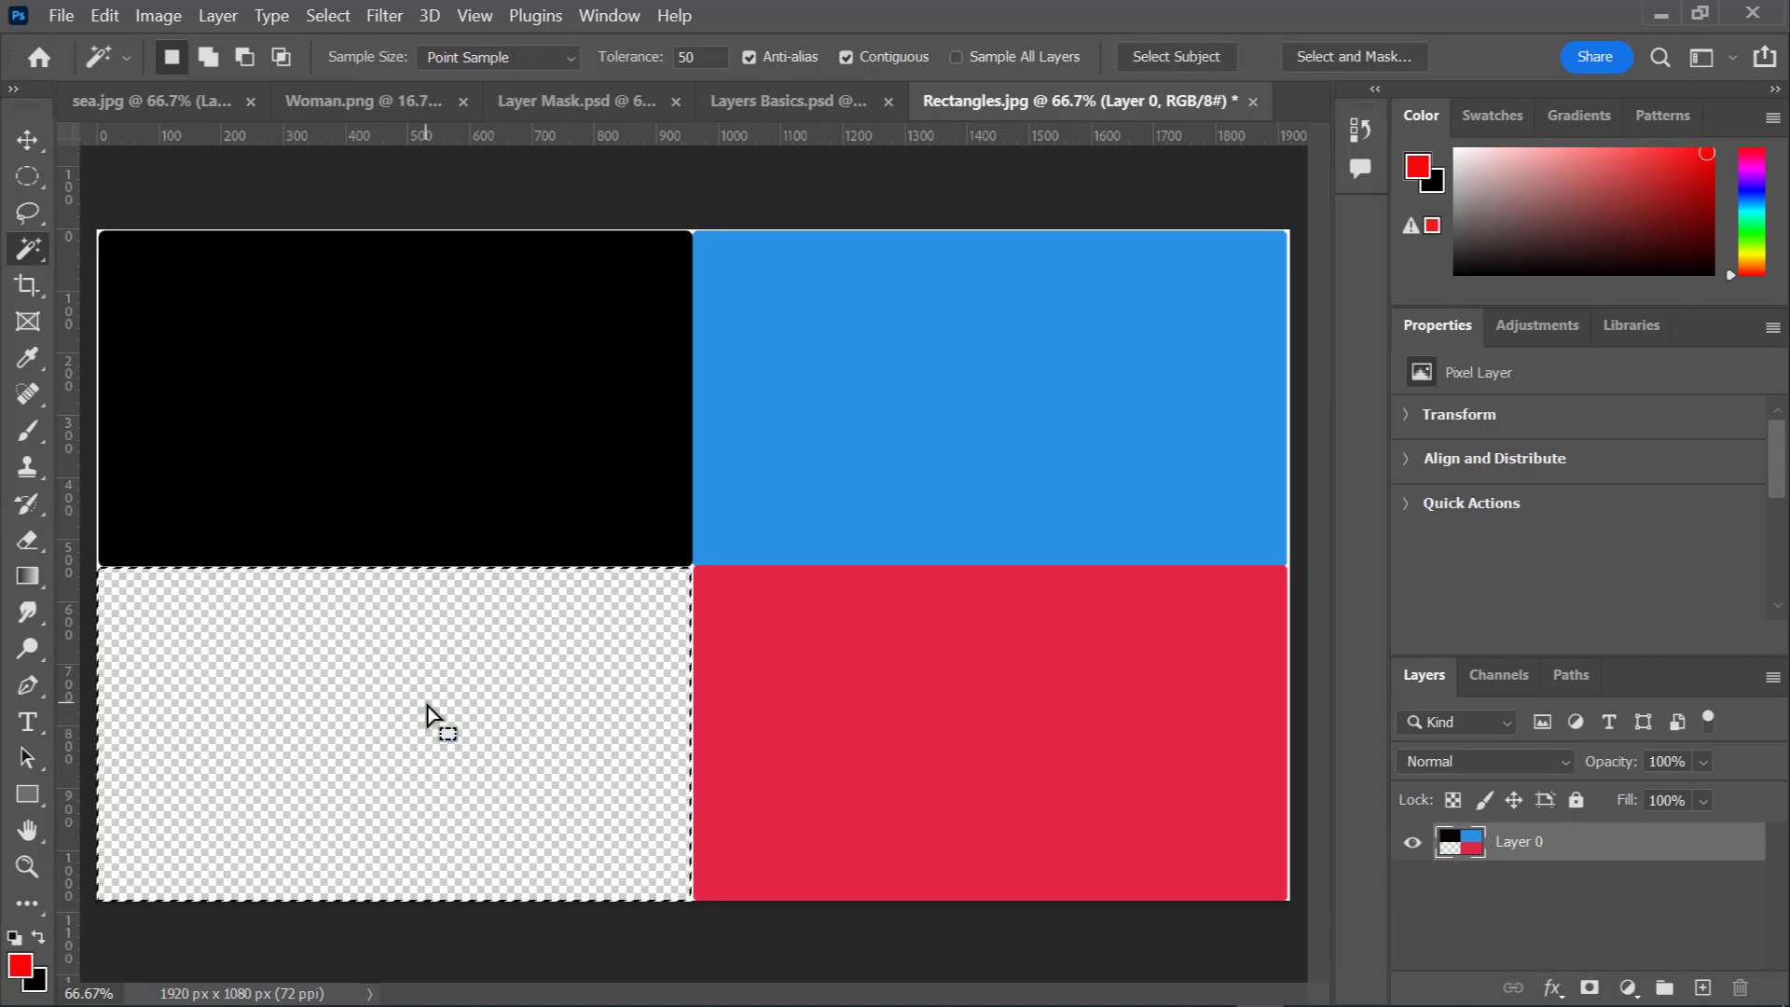
pyautogui.hotkey('ctrl', 'z')
pyautogui.hotkey('ctrl', 'j')
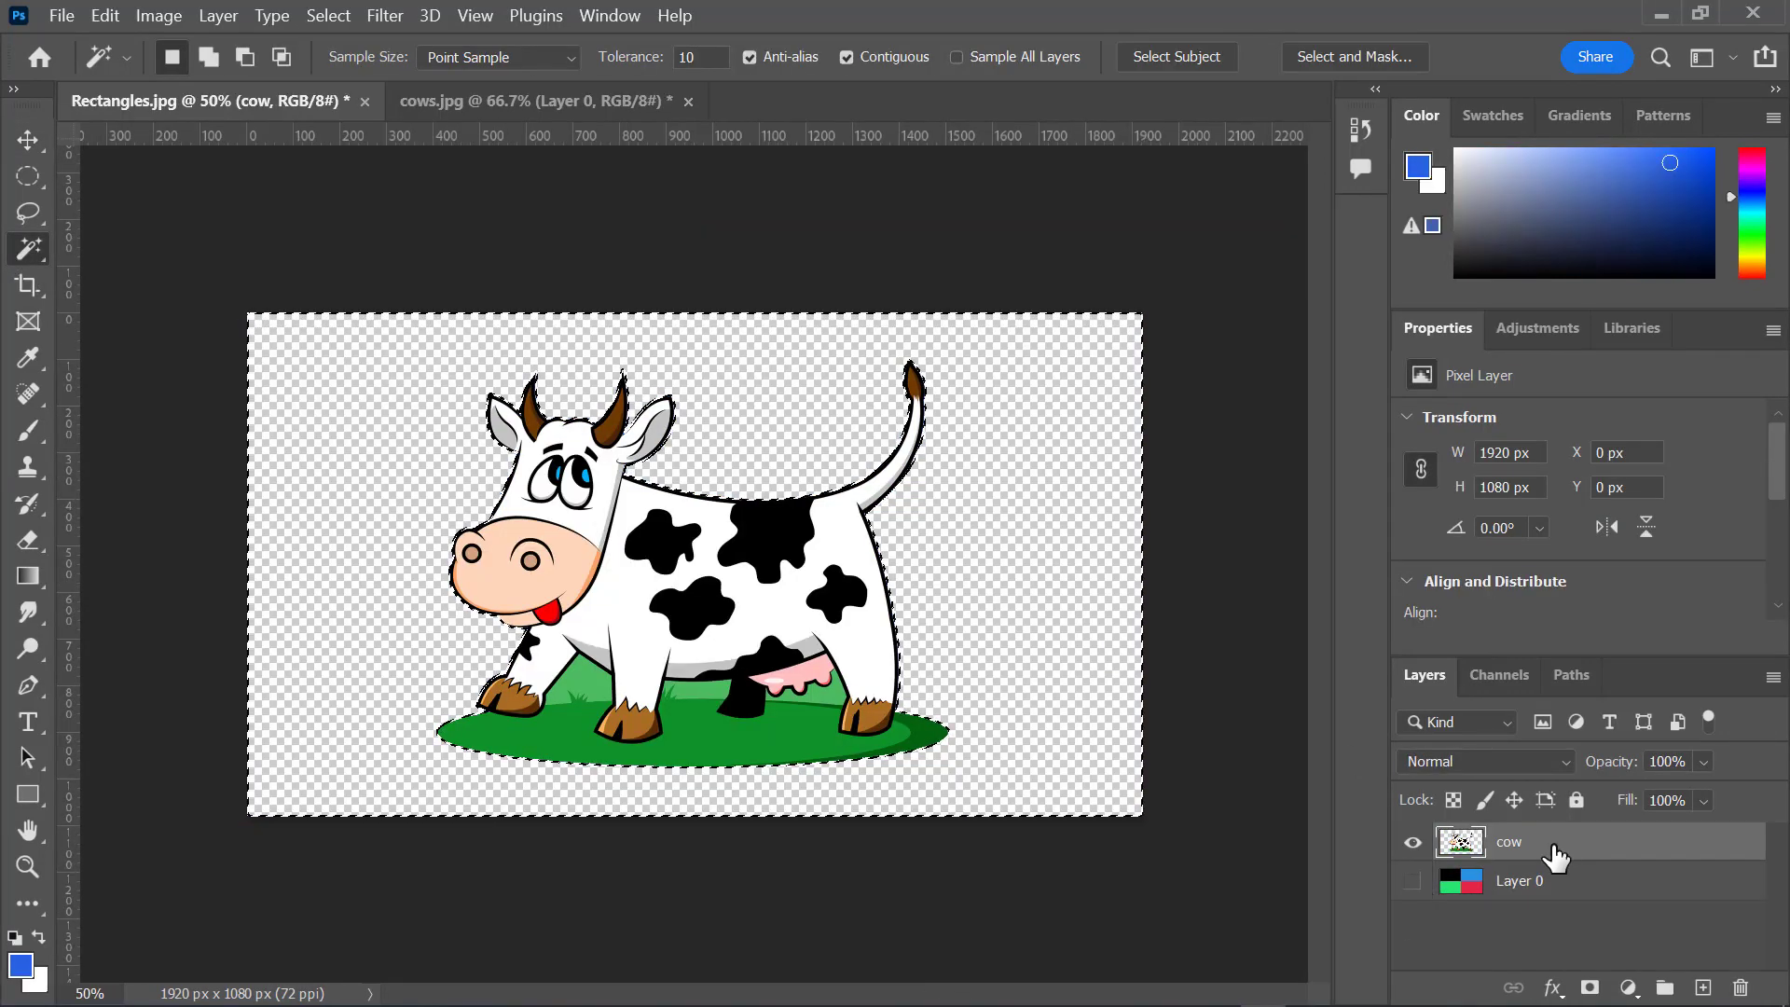
# Bring the deselected cow layer into cows.jpg, scale it to 44.40% and position it on the grass in front of the grazing cows
pyautogui.hotkey('ctrl', 'd')
pyautogui.moveTo(1555, 856); pyautogui.dragTo(364, 388)
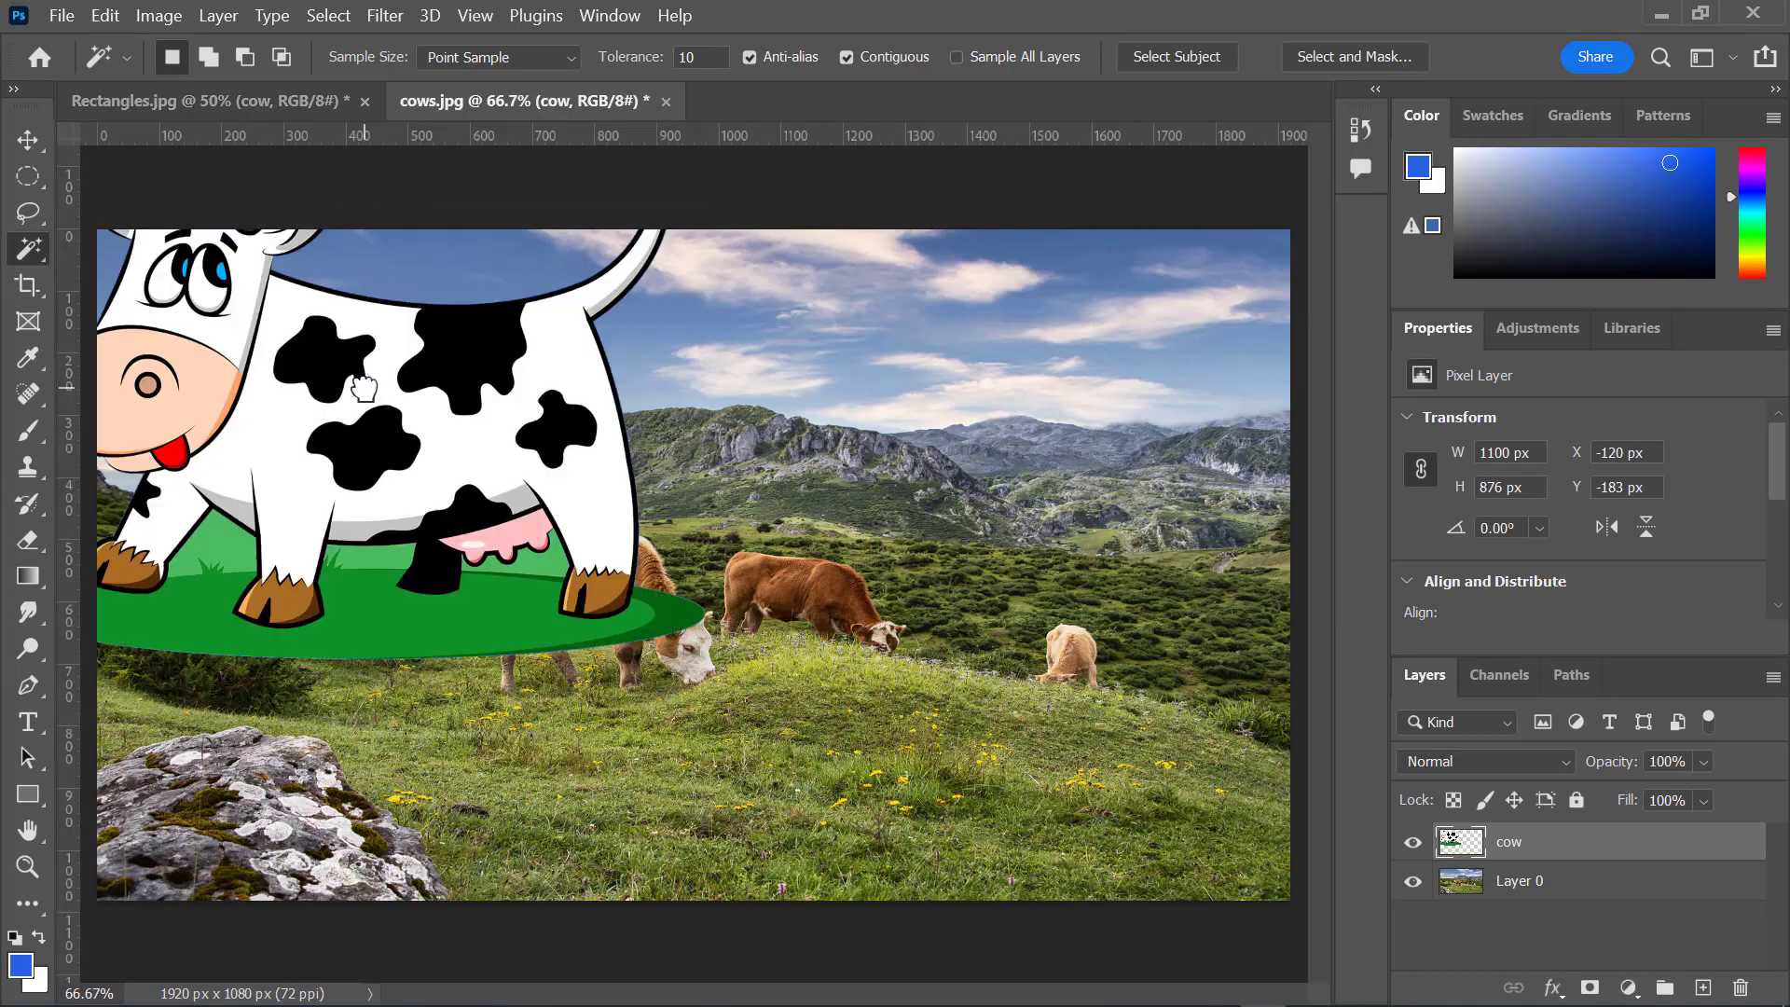
pyautogui.click(28, 140)
pyautogui.moveTo(706, 660); pyautogui.dragTo(987, 783)
pyautogui.moveTo(675, 565); pyautogui.dragTo(766, 640)
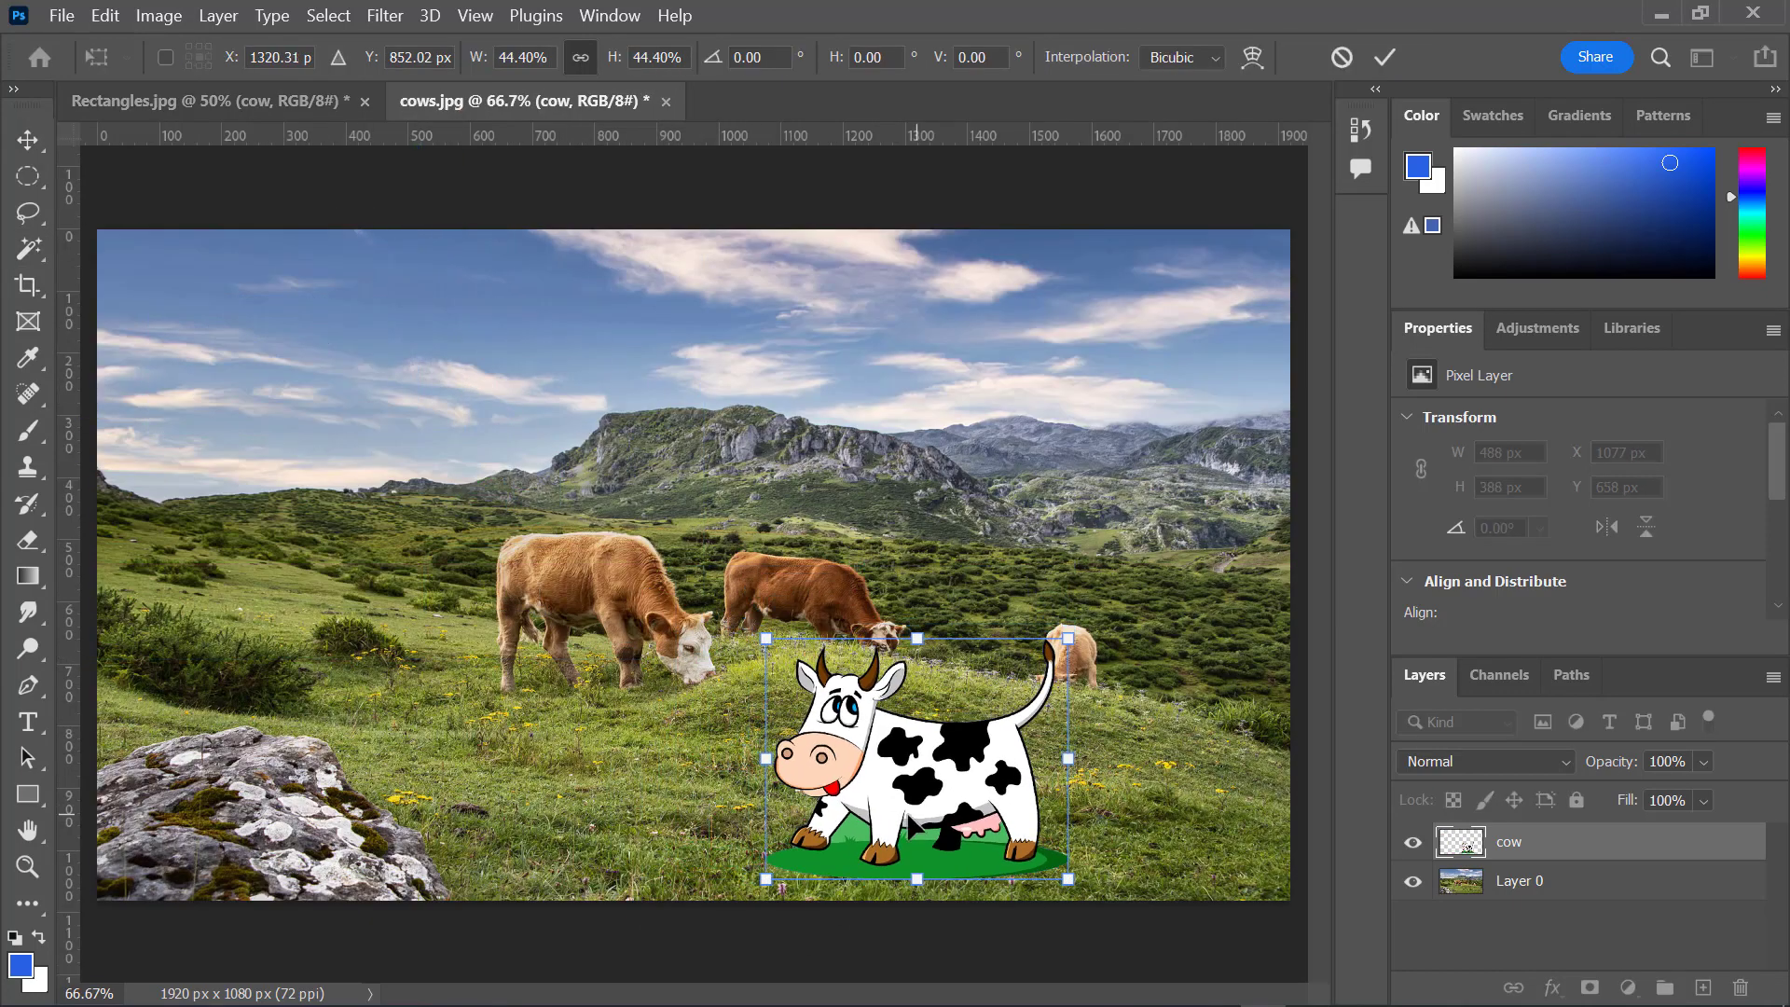
pyautogui.moveTo(915, 747); pyautogui.dragTo(867, 742)
pyautogui.press('Return')
pyautogui.click(24, 181)
pyautogui.click(29, 139)
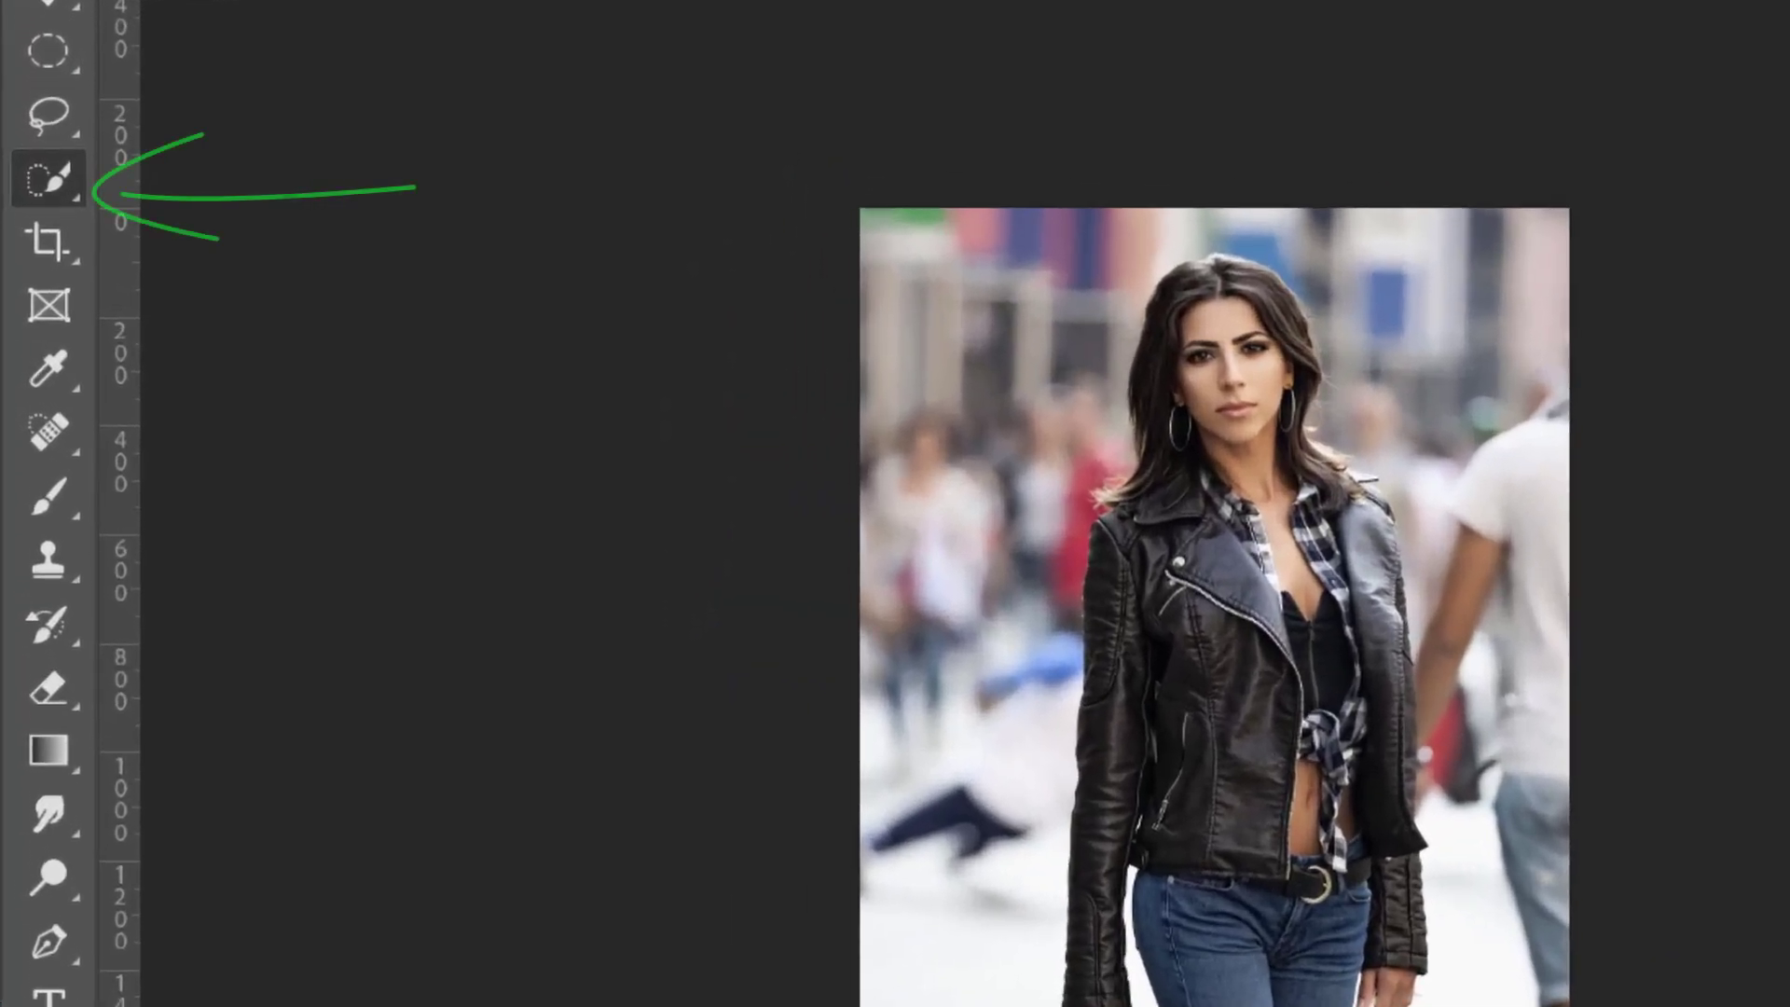
# Select the woman in girl.jpg with the Quick Selection tool, covering her hair, jacket, jeans and handbag
pyautogui.rightClick(36, 175)
pyautogui.click(275, 224)
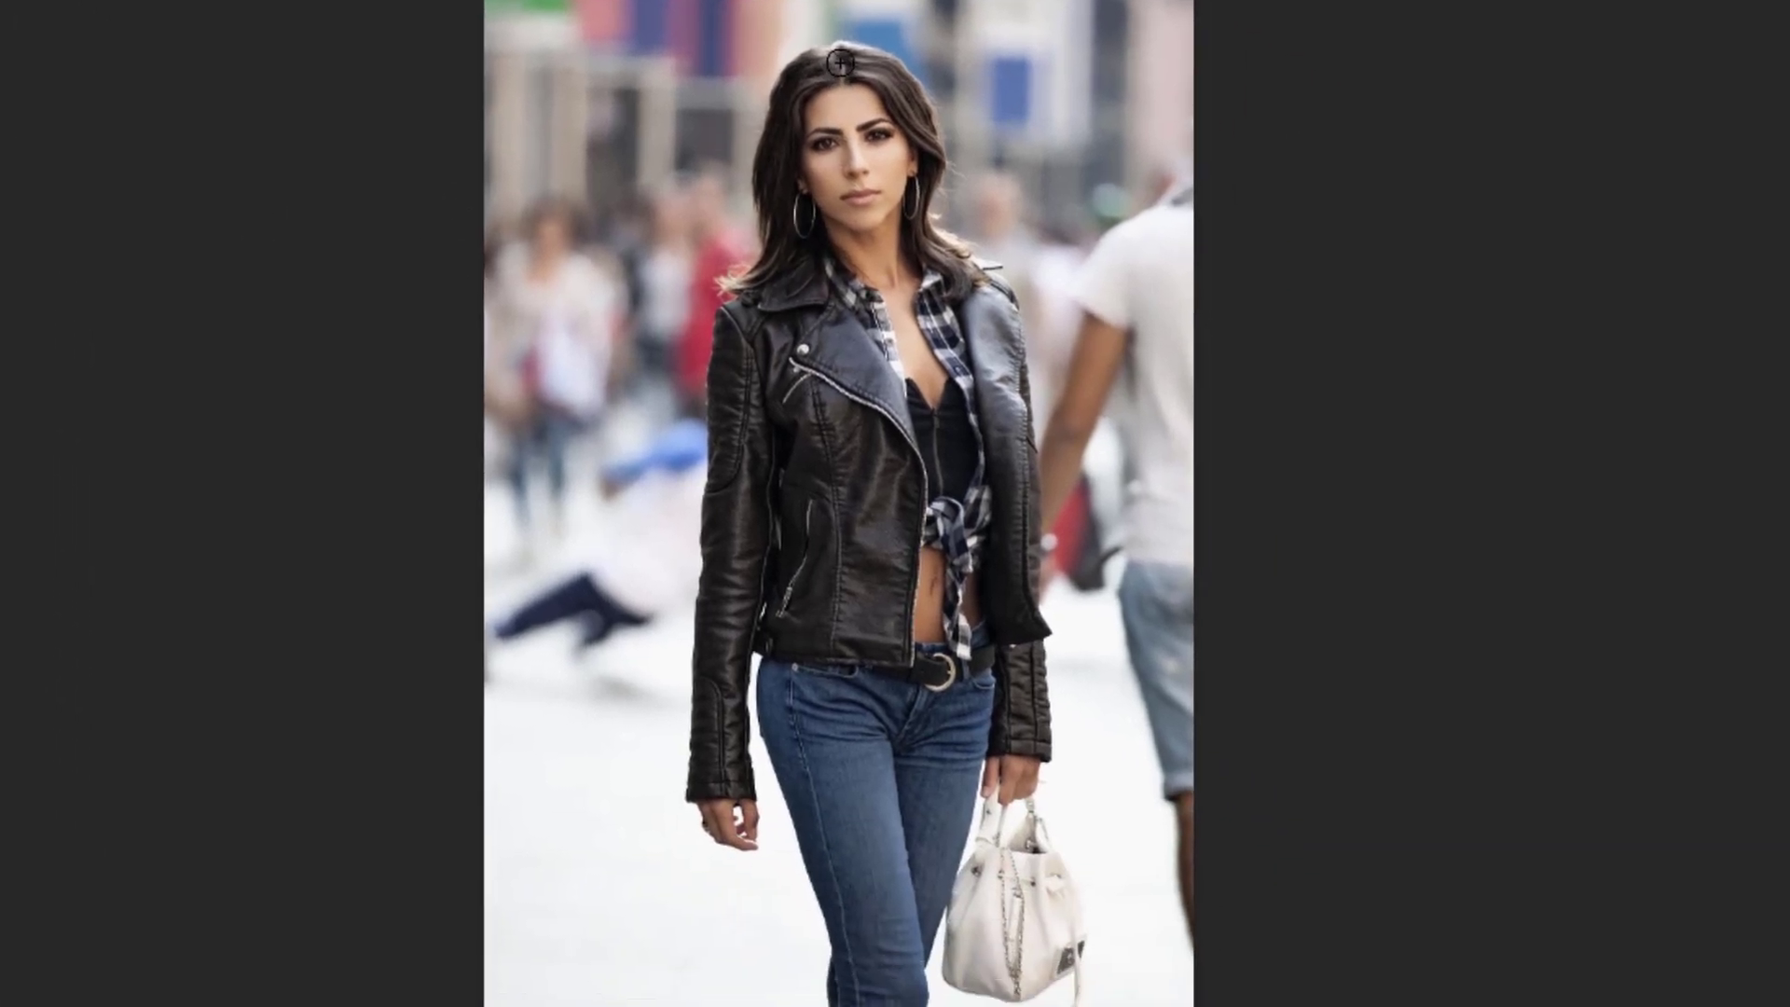
pyautogui.moveTo(1216, 266); pyautogui.dragTo(1216, 303)
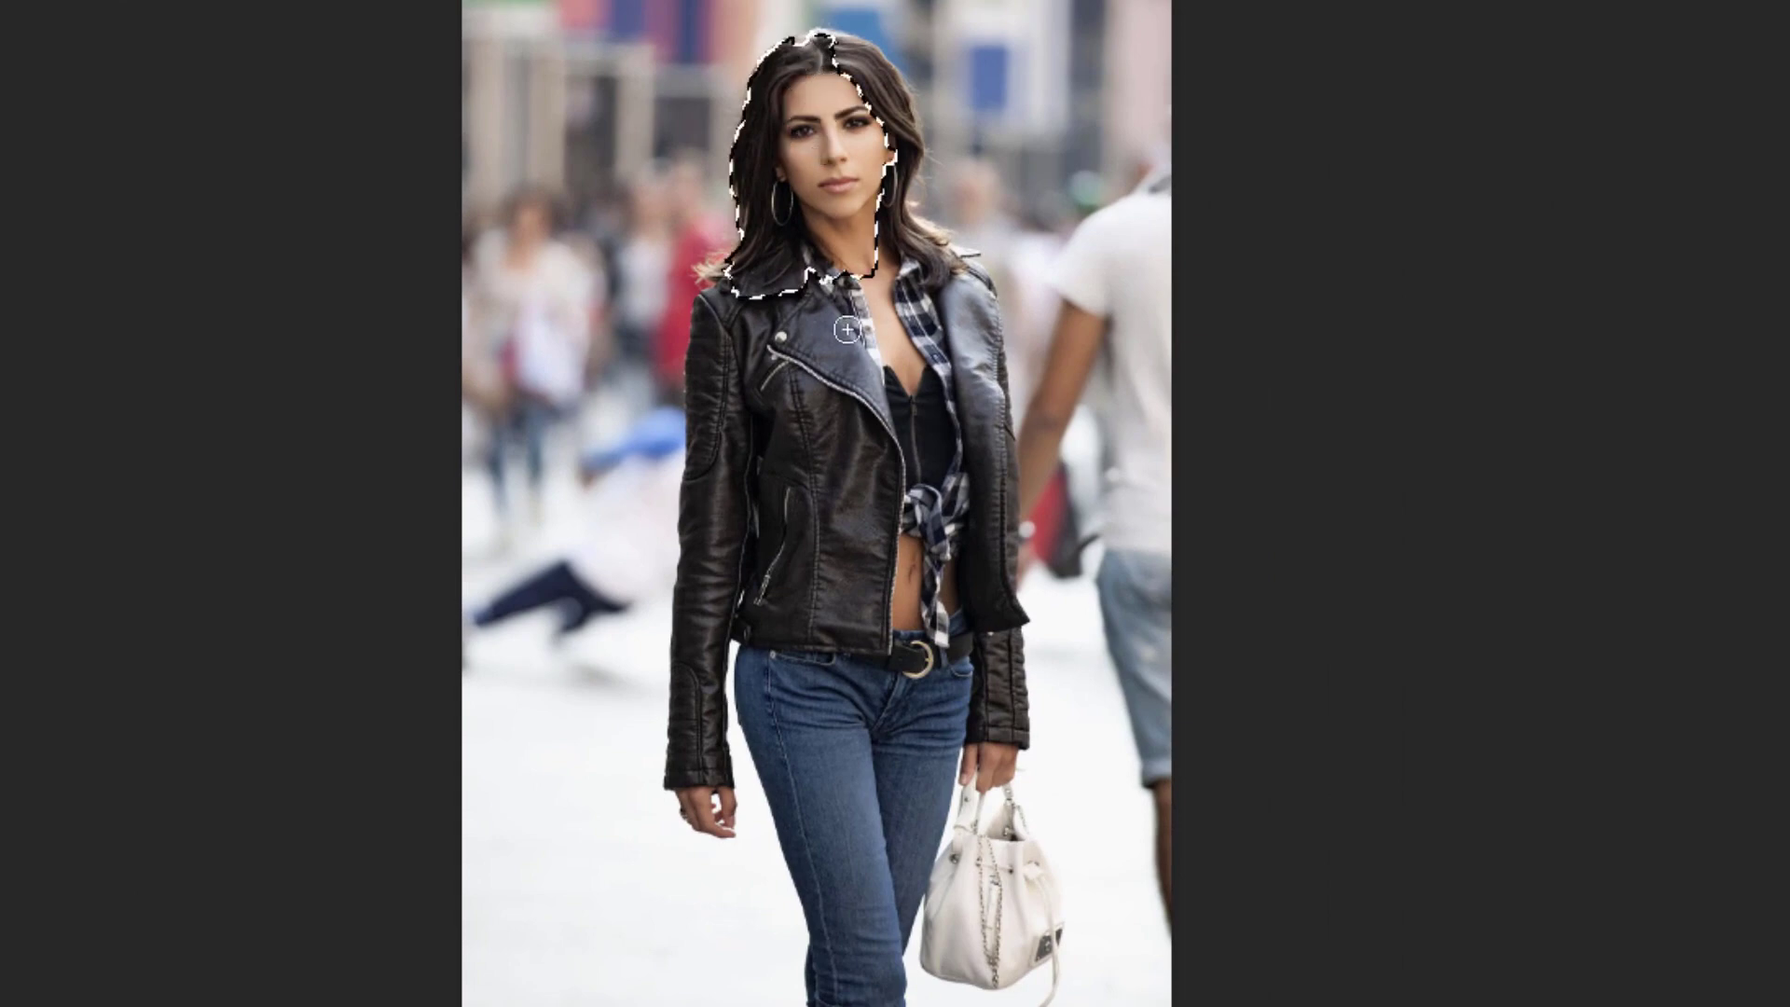
pyautogui.moveTo(891, 808)
pyautogui.mouseDown()
pyautogui.moveTo(897, 915)
pyautogui.moveTo(888, 457)
pyautogui.mouseUp()
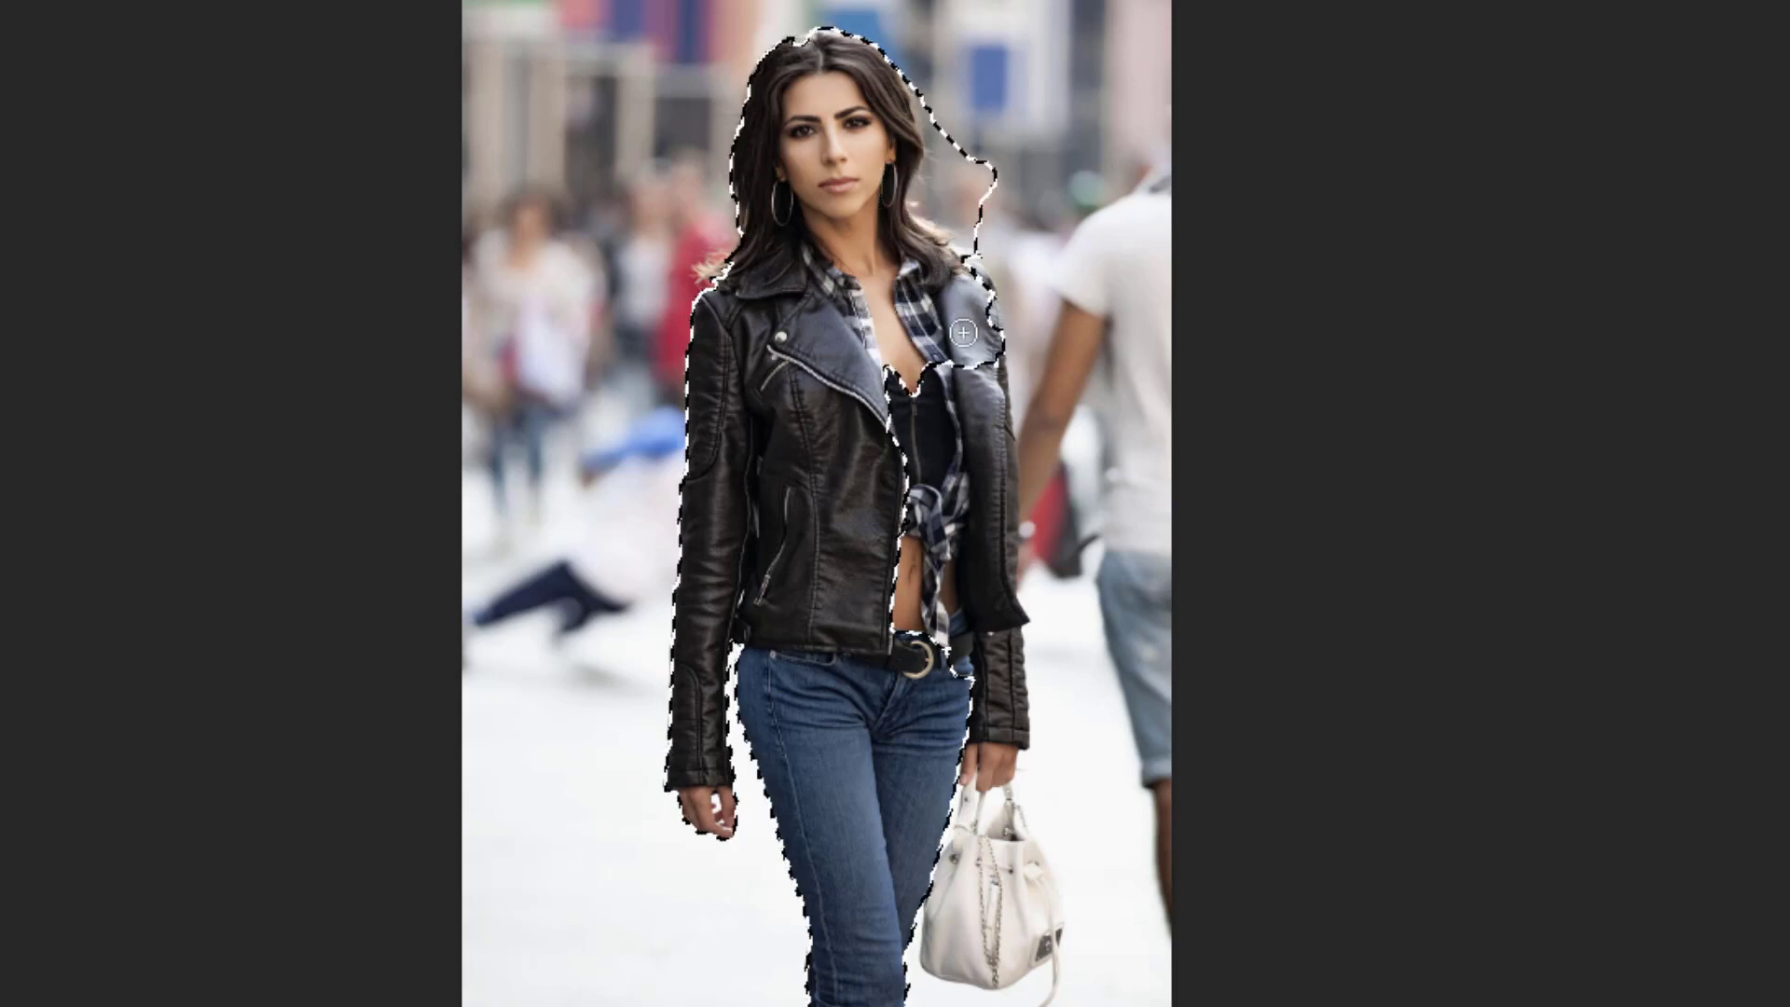
pyautogui.moveTo(963, 332)
pyautogui.mouseDown()
pyautogui.moveTo(1002, 498)
pyautogui.moveTo(1006, 656)
pyautogui.mouseUp()
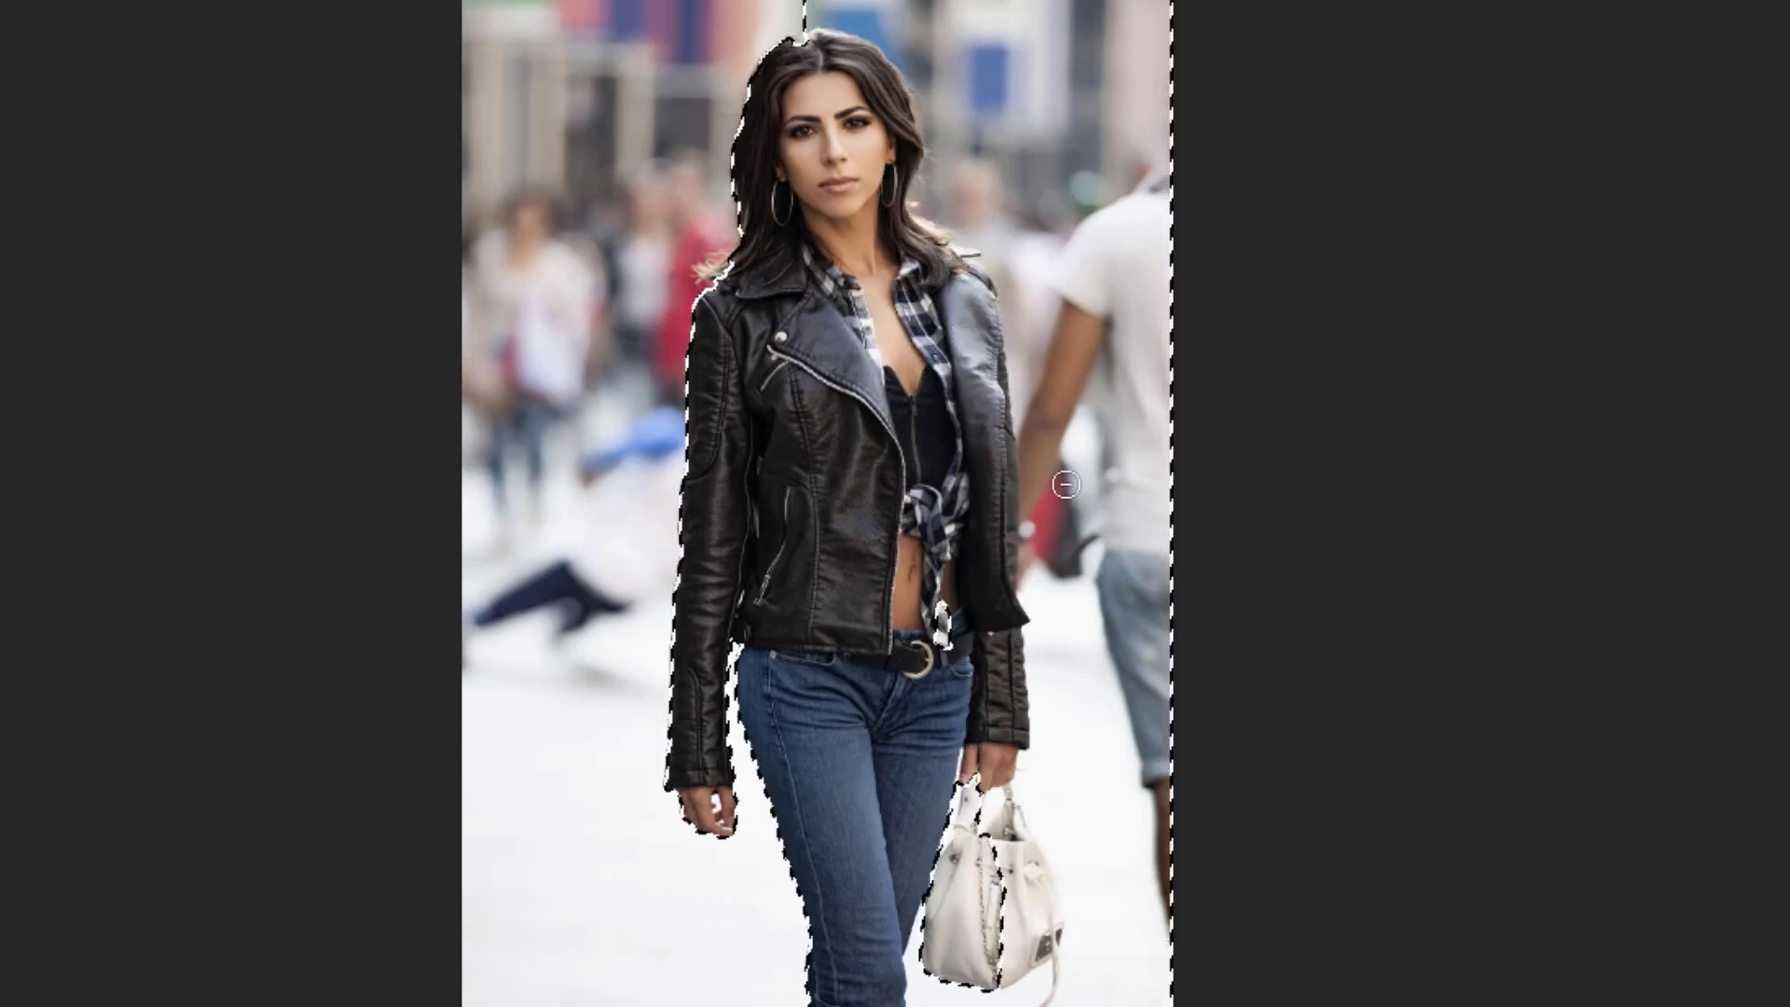
# Subtract the stray background beside the woman's hair, jacket and handbag from the selection
pyautogui.moveTo(1065, 484)
pyautogui.mouseDown()
pyautogui.moveTo(923, 8)
pyautogui.moveTo(976, 188)
pyautogui.moveTo(1147, 184)
pyautogui.moveTo(1166, 322)
pyautogui.mouseUp()
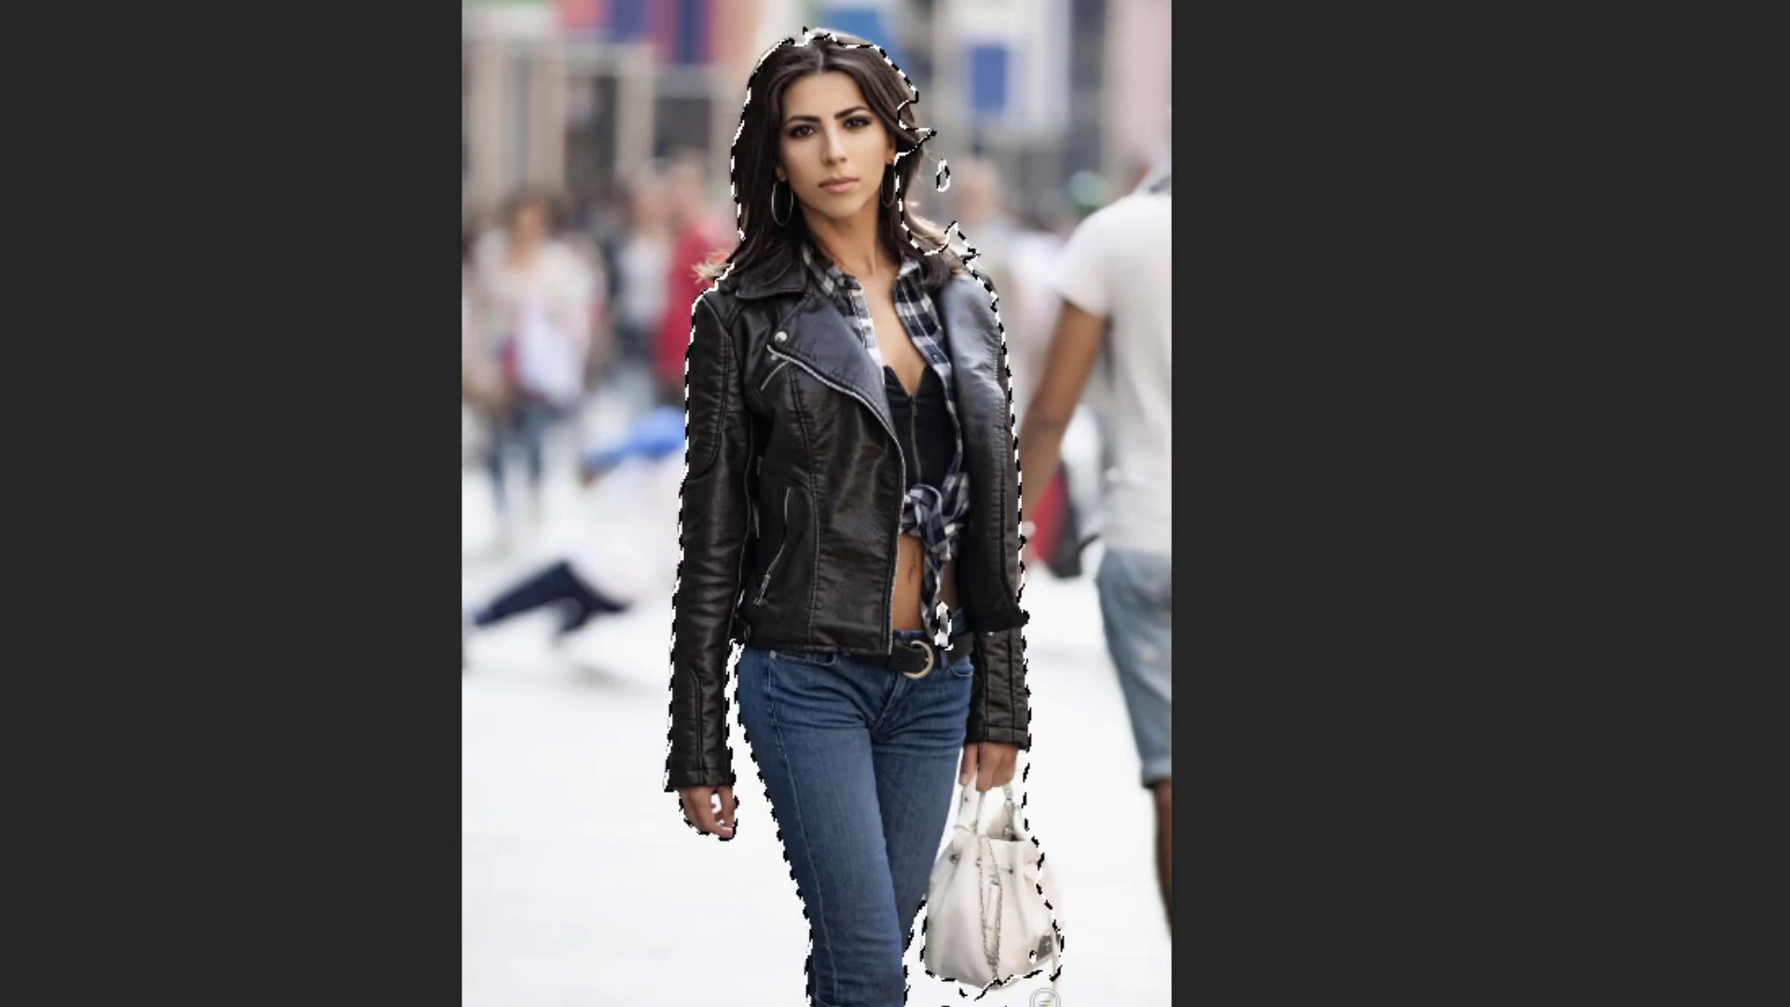
pyautogui.click(1138, 983)
pyautogui.keyDown('alt'); pyautogui.click(1091, 983); pyautogui.keyUp('alt')
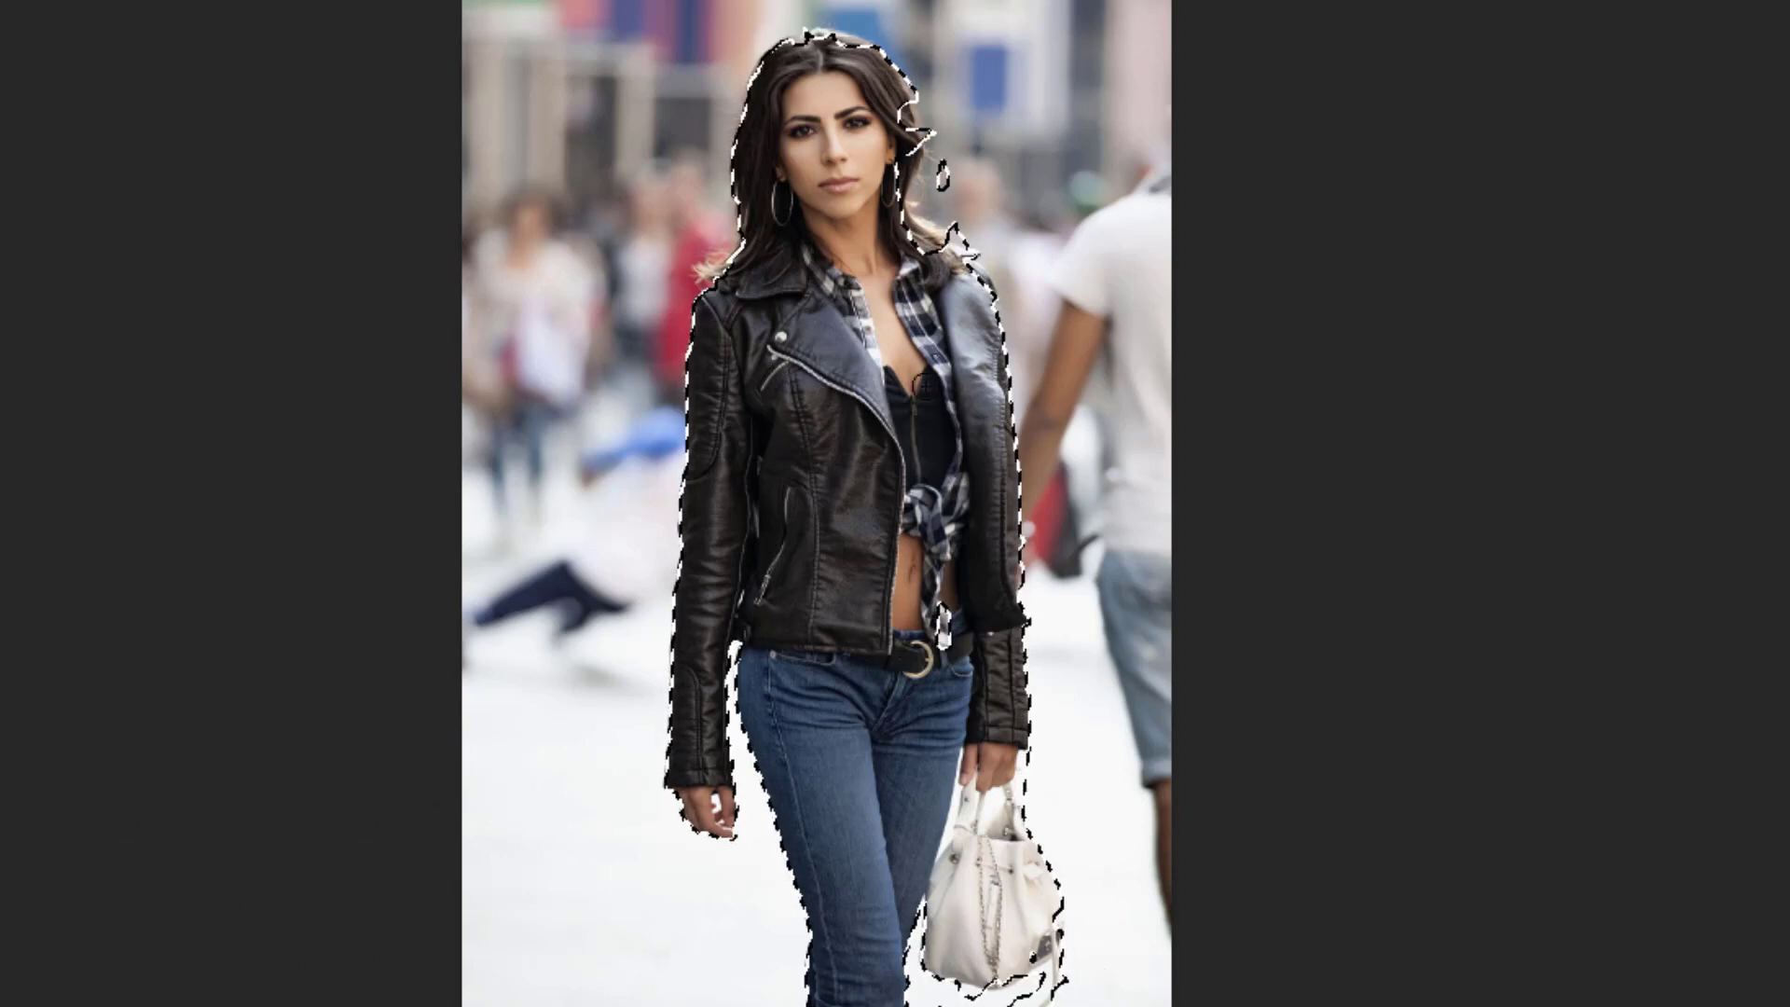
pyautogui.keyDown('alt'); pyautogui.click(945, 184); pyautogui.keyUp('alt')
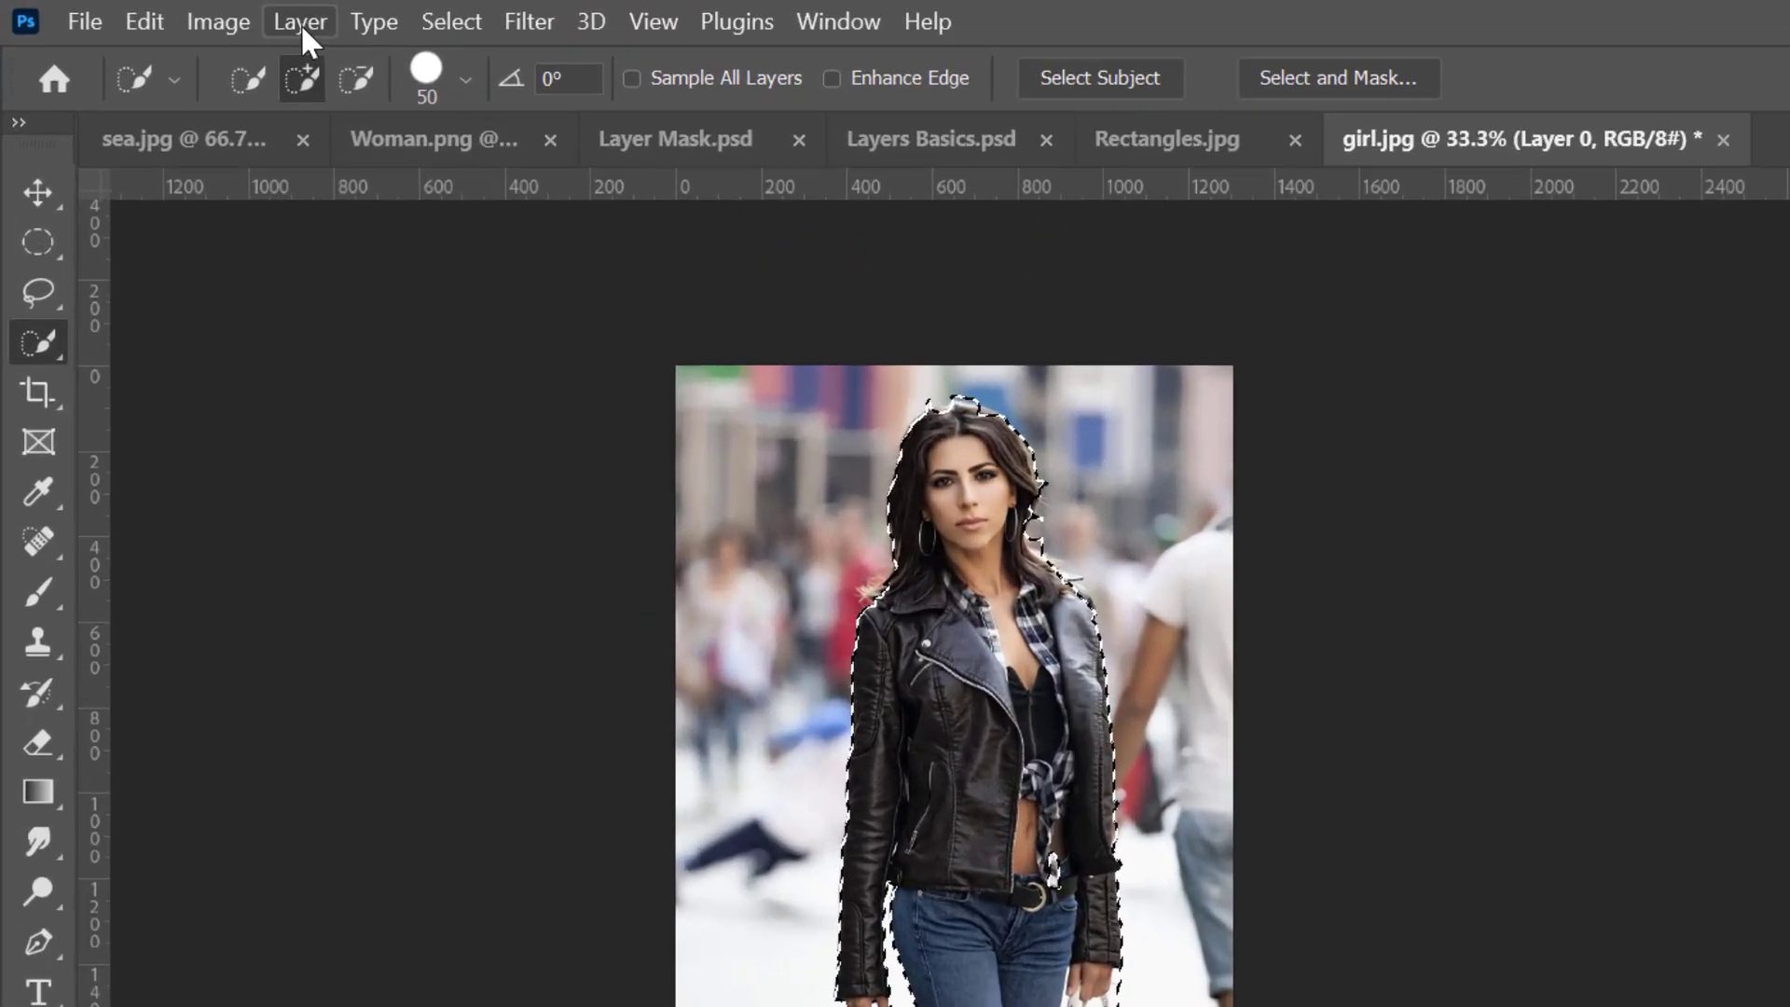
# Create a Layer Via Copy from the woman selection and hide Layer 0
pyautogui.click(220, 17)
pyautogui.moveTo(563, 86)
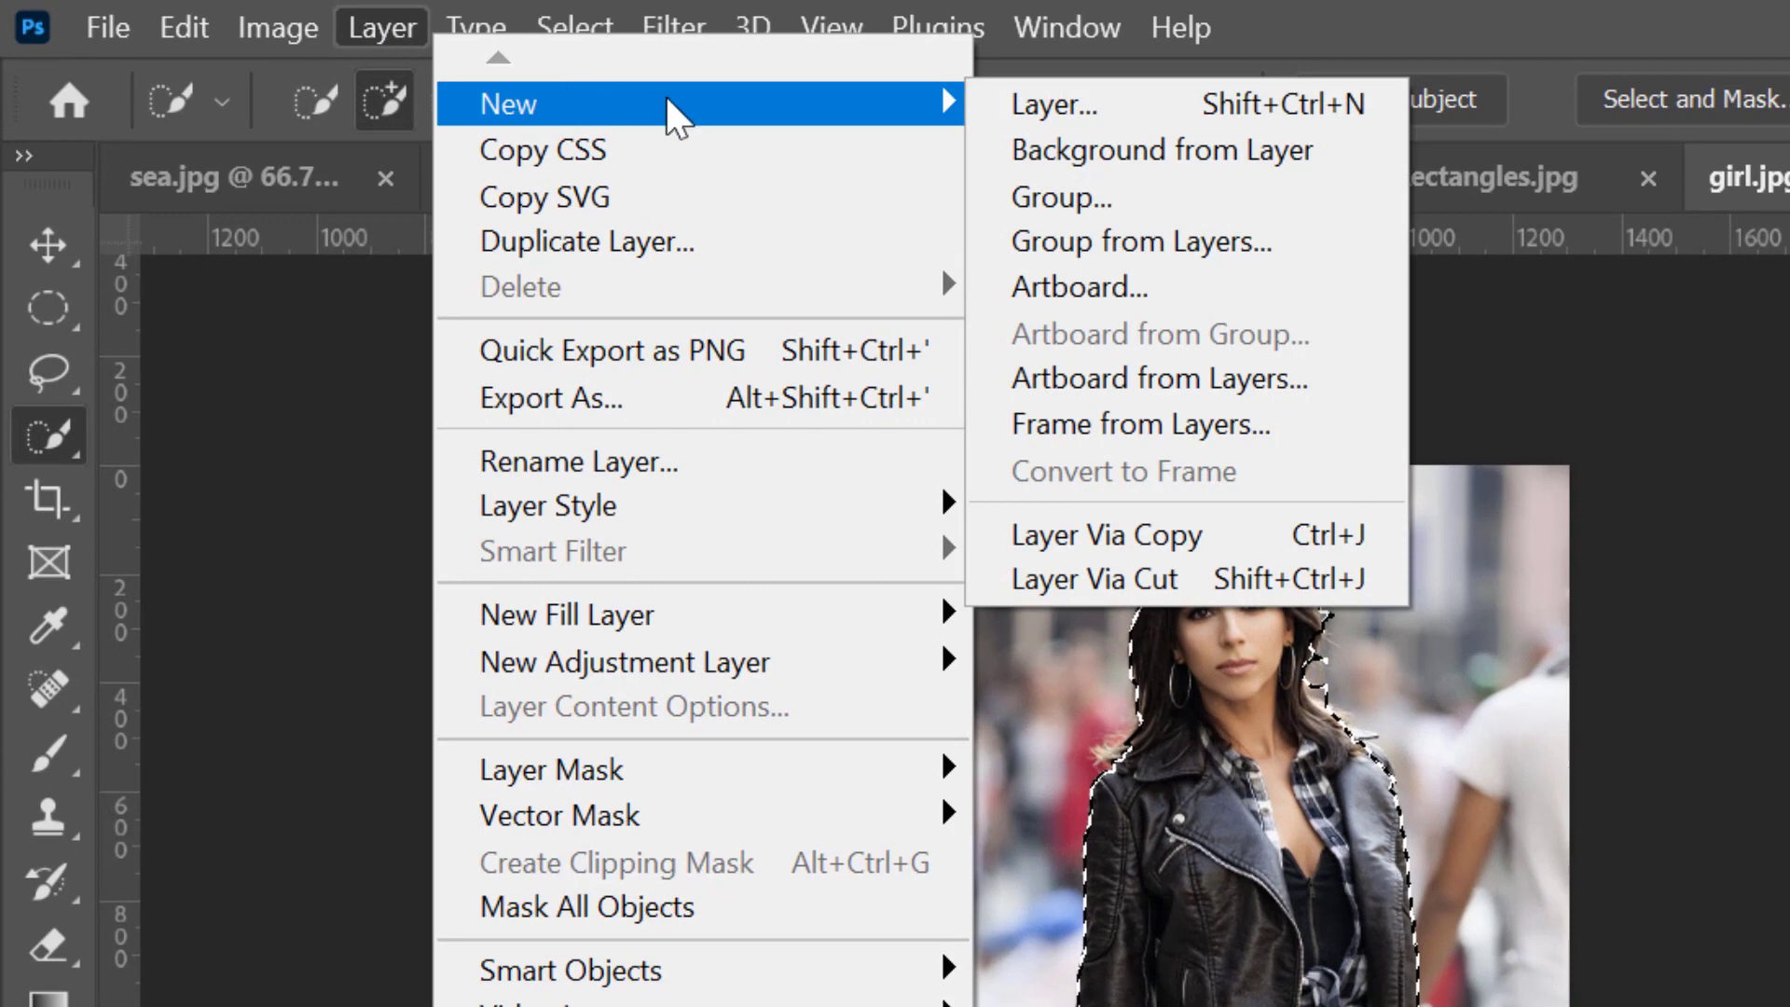
pyautogui.click(1147, 533)
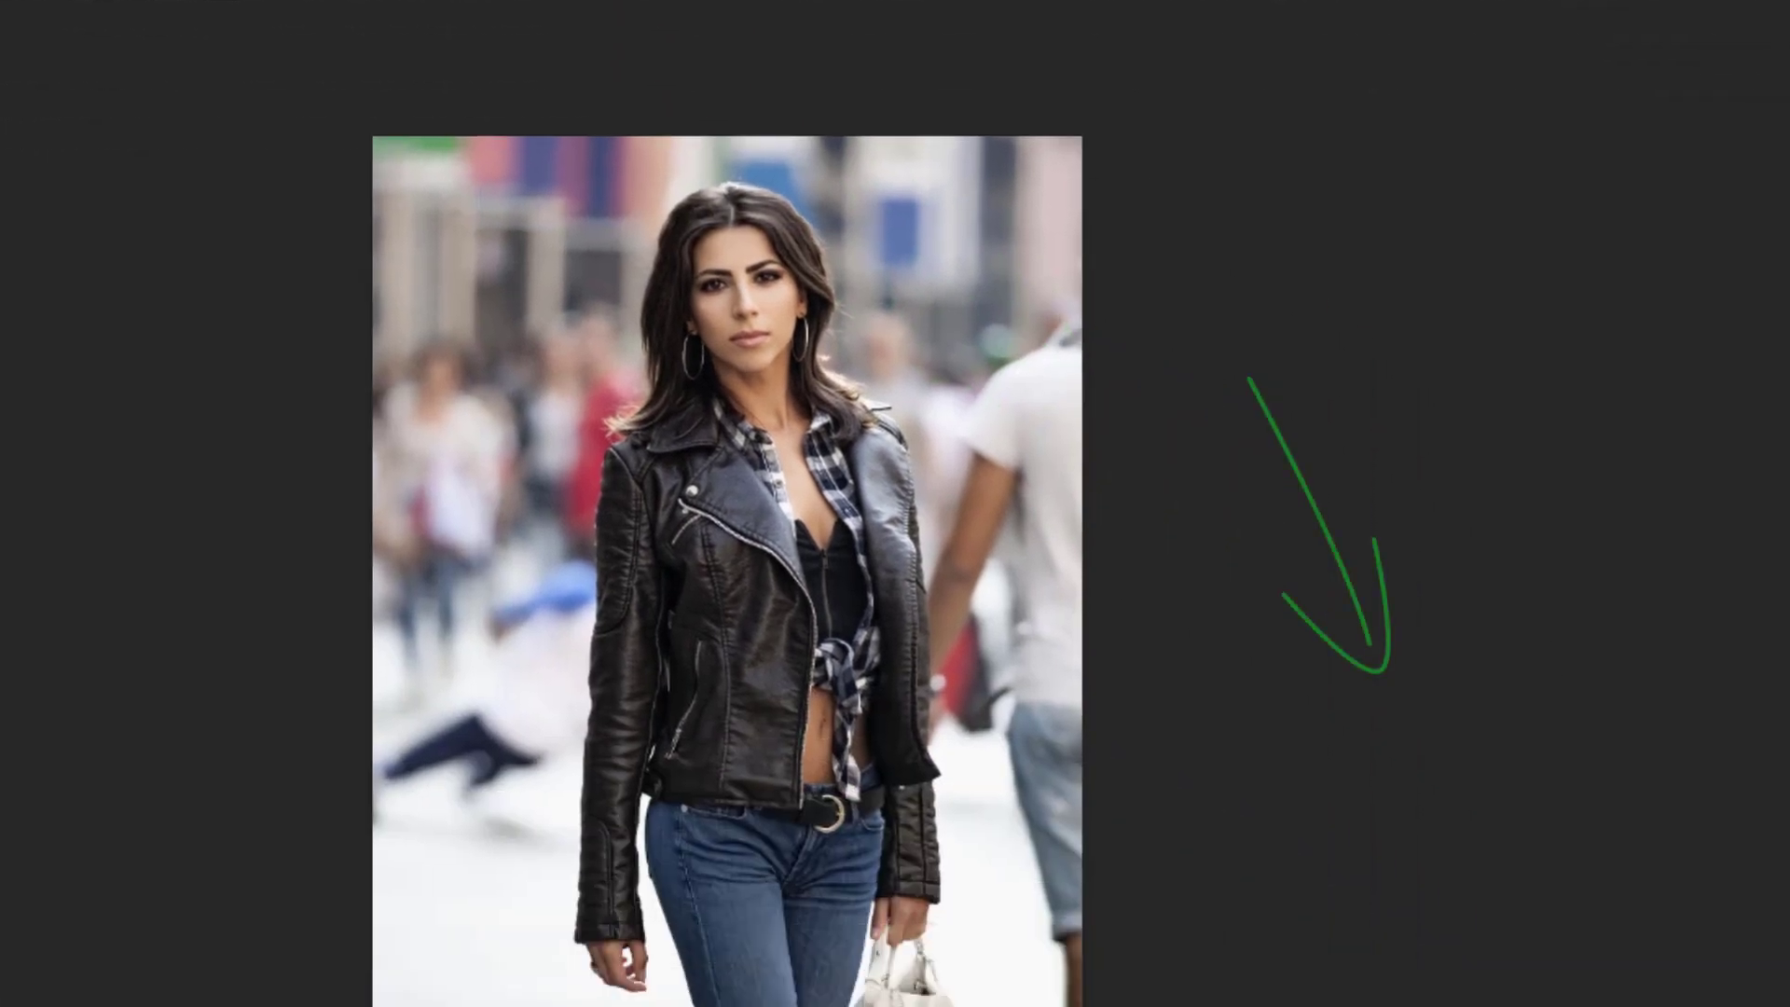
pyautogui.click(1354, 834)
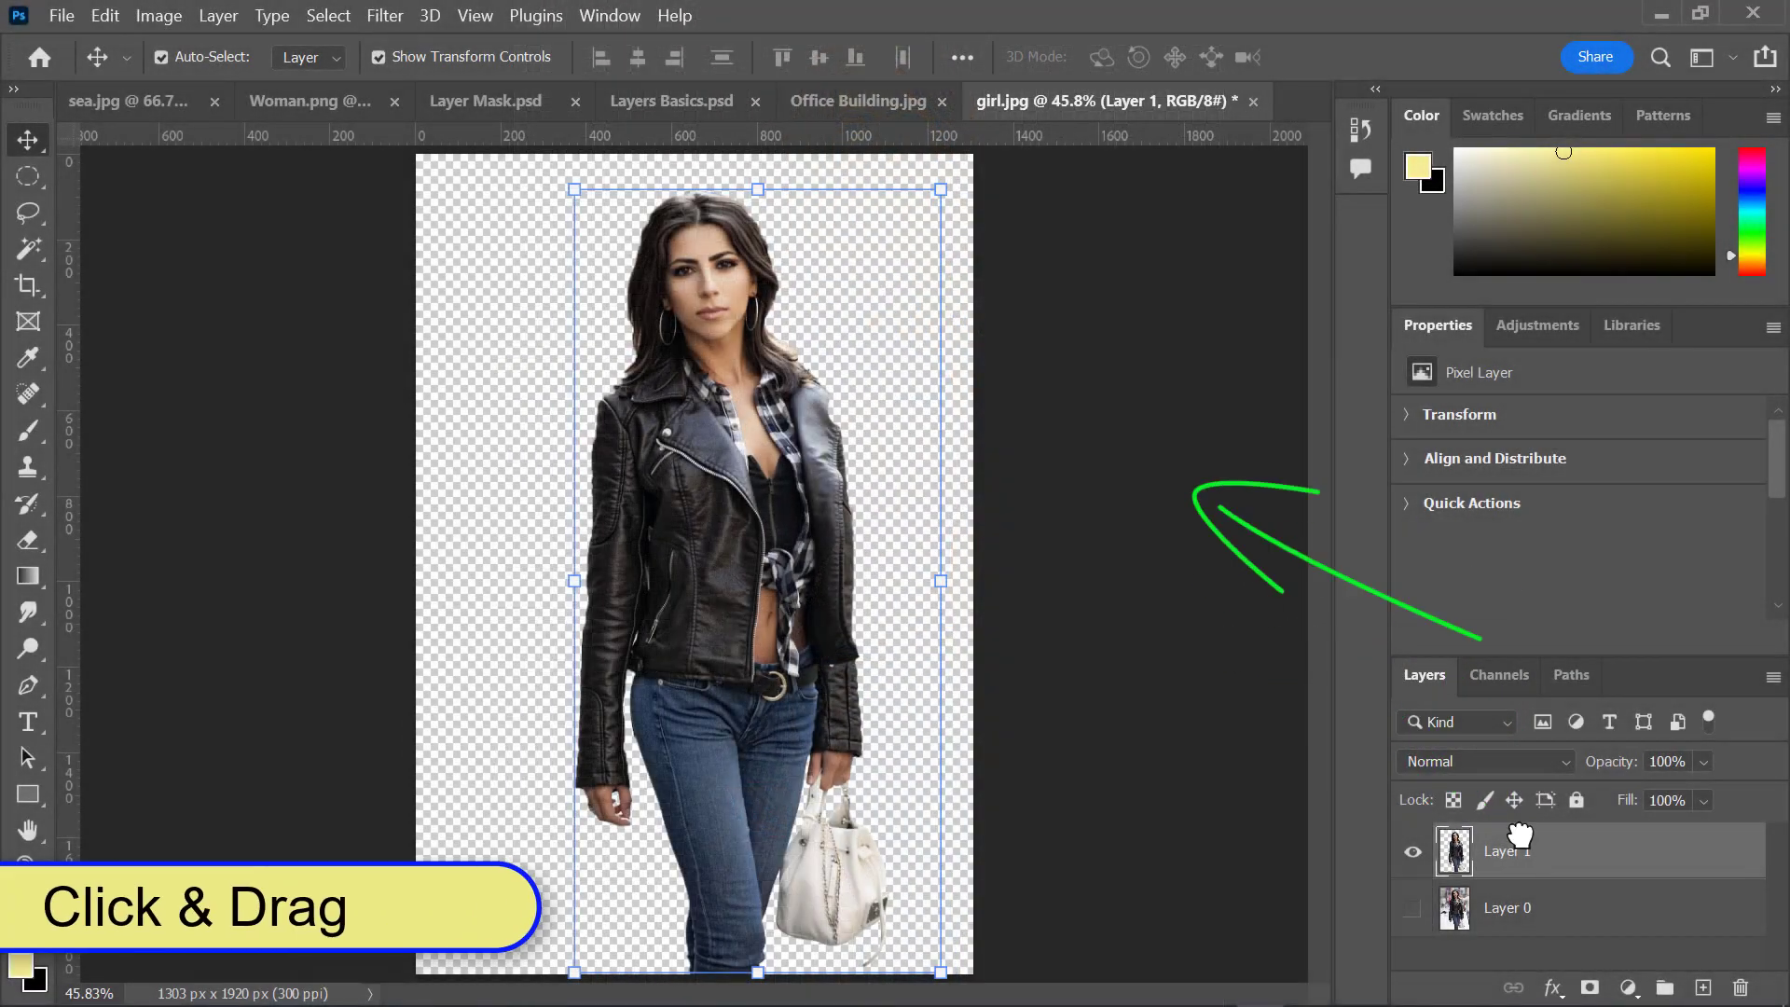
# Bring the woman's cutout layer into Office Building.jpg, scale it to 28.95% and centre it on the lobby floor at X 960 px
pyautogui.moveTo(1510, 852); pyautogui.dragTo(800, 723)
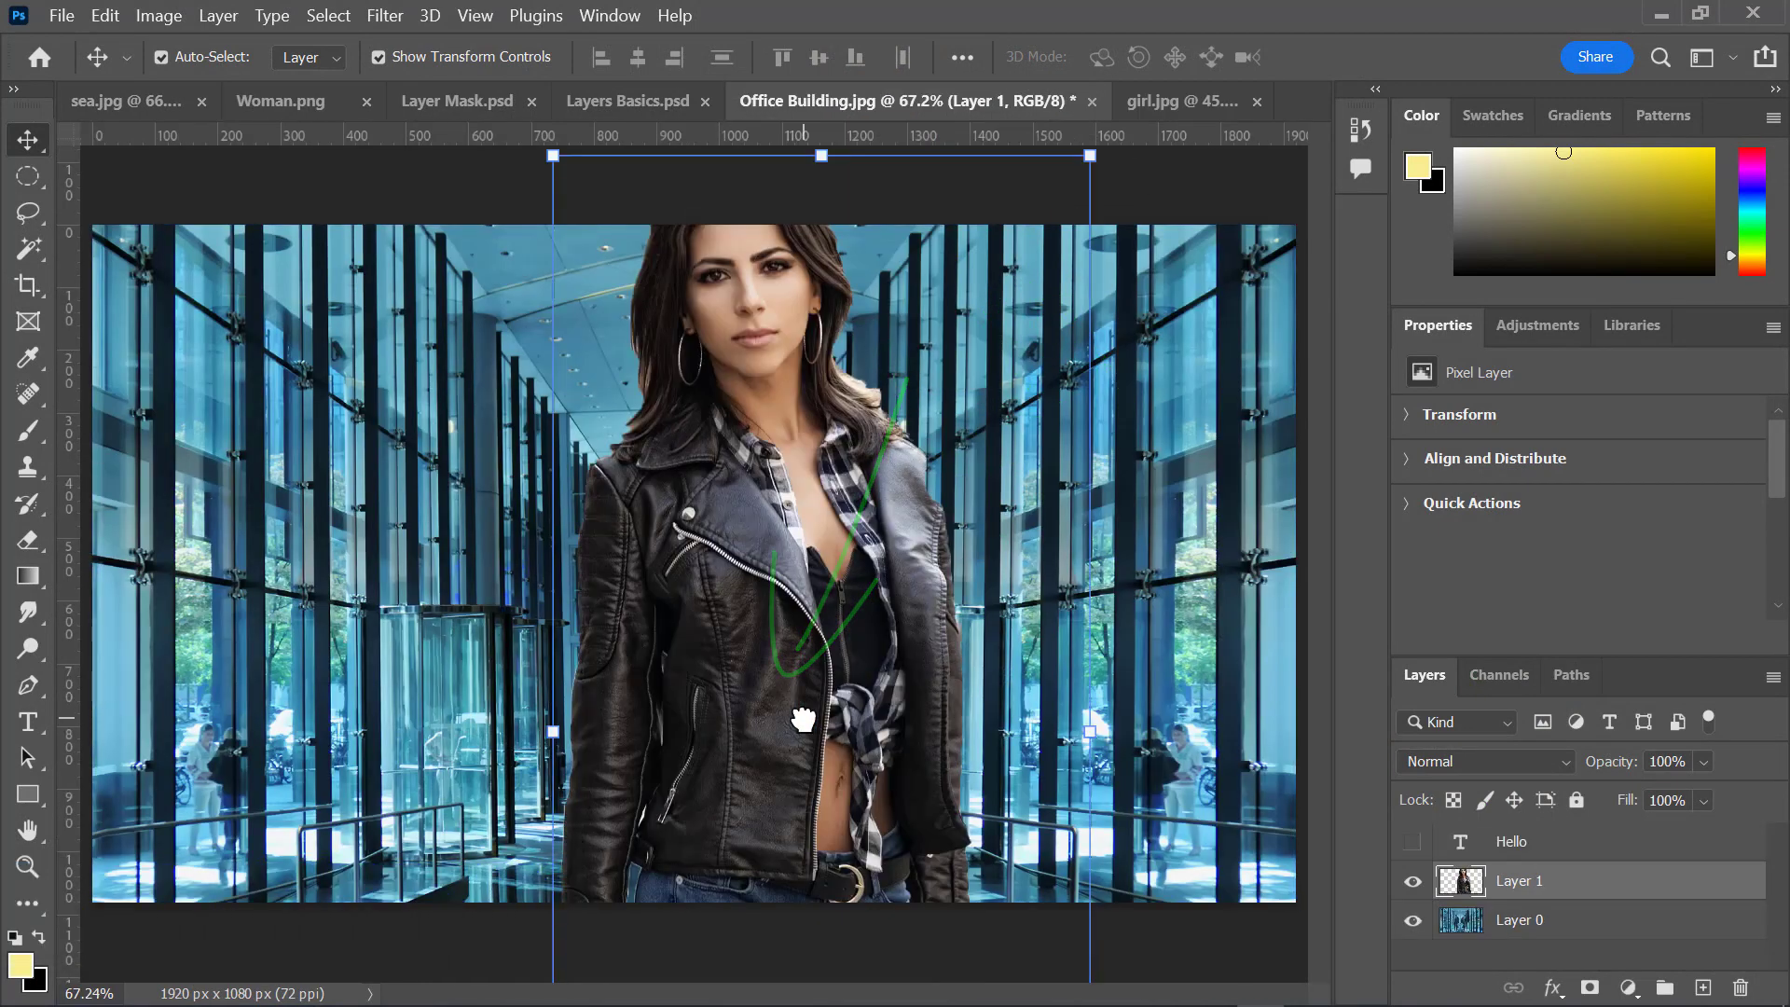
pyautogui.moveTo(1091, 156); pyautogui.dragTo(722, 700)
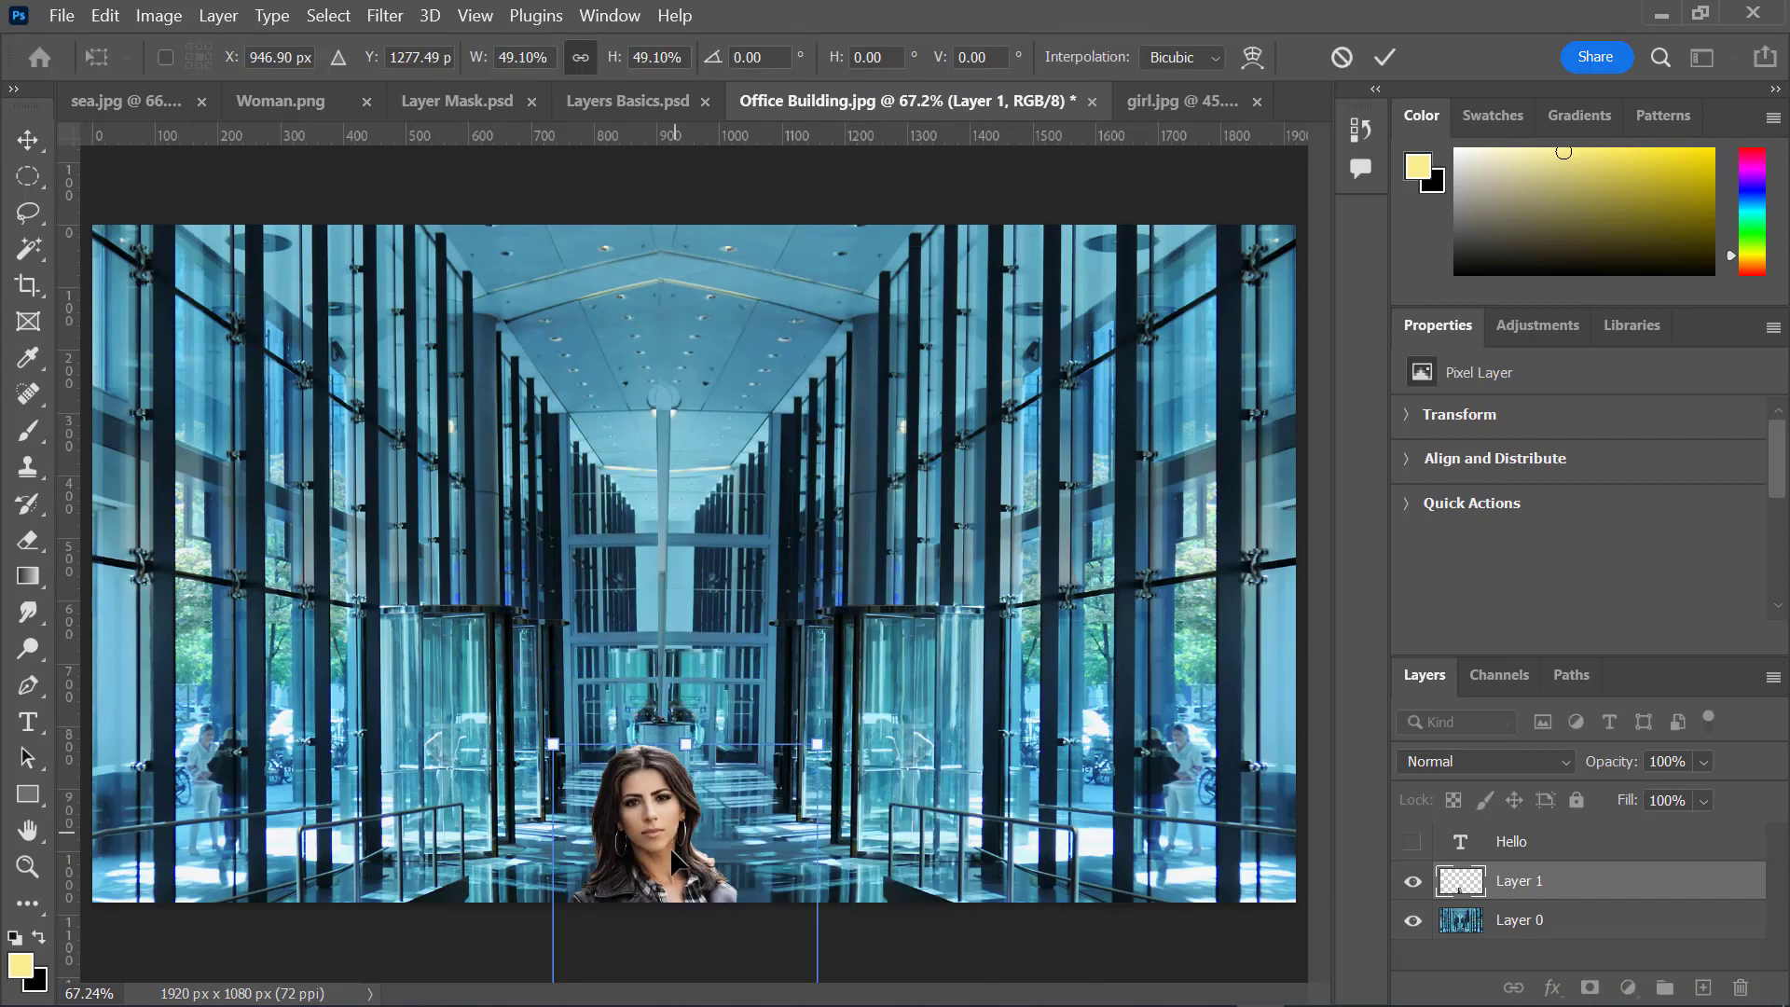
pyautogui.moveTo(676, 835); pyautogui.dragTo(715, 428)
pyautogui.moveTo(855, 337); pyautogui.dragTo(717, 604)
pyautogui.moveTo(660, 686); pyautogui.dragTo(683, 685)
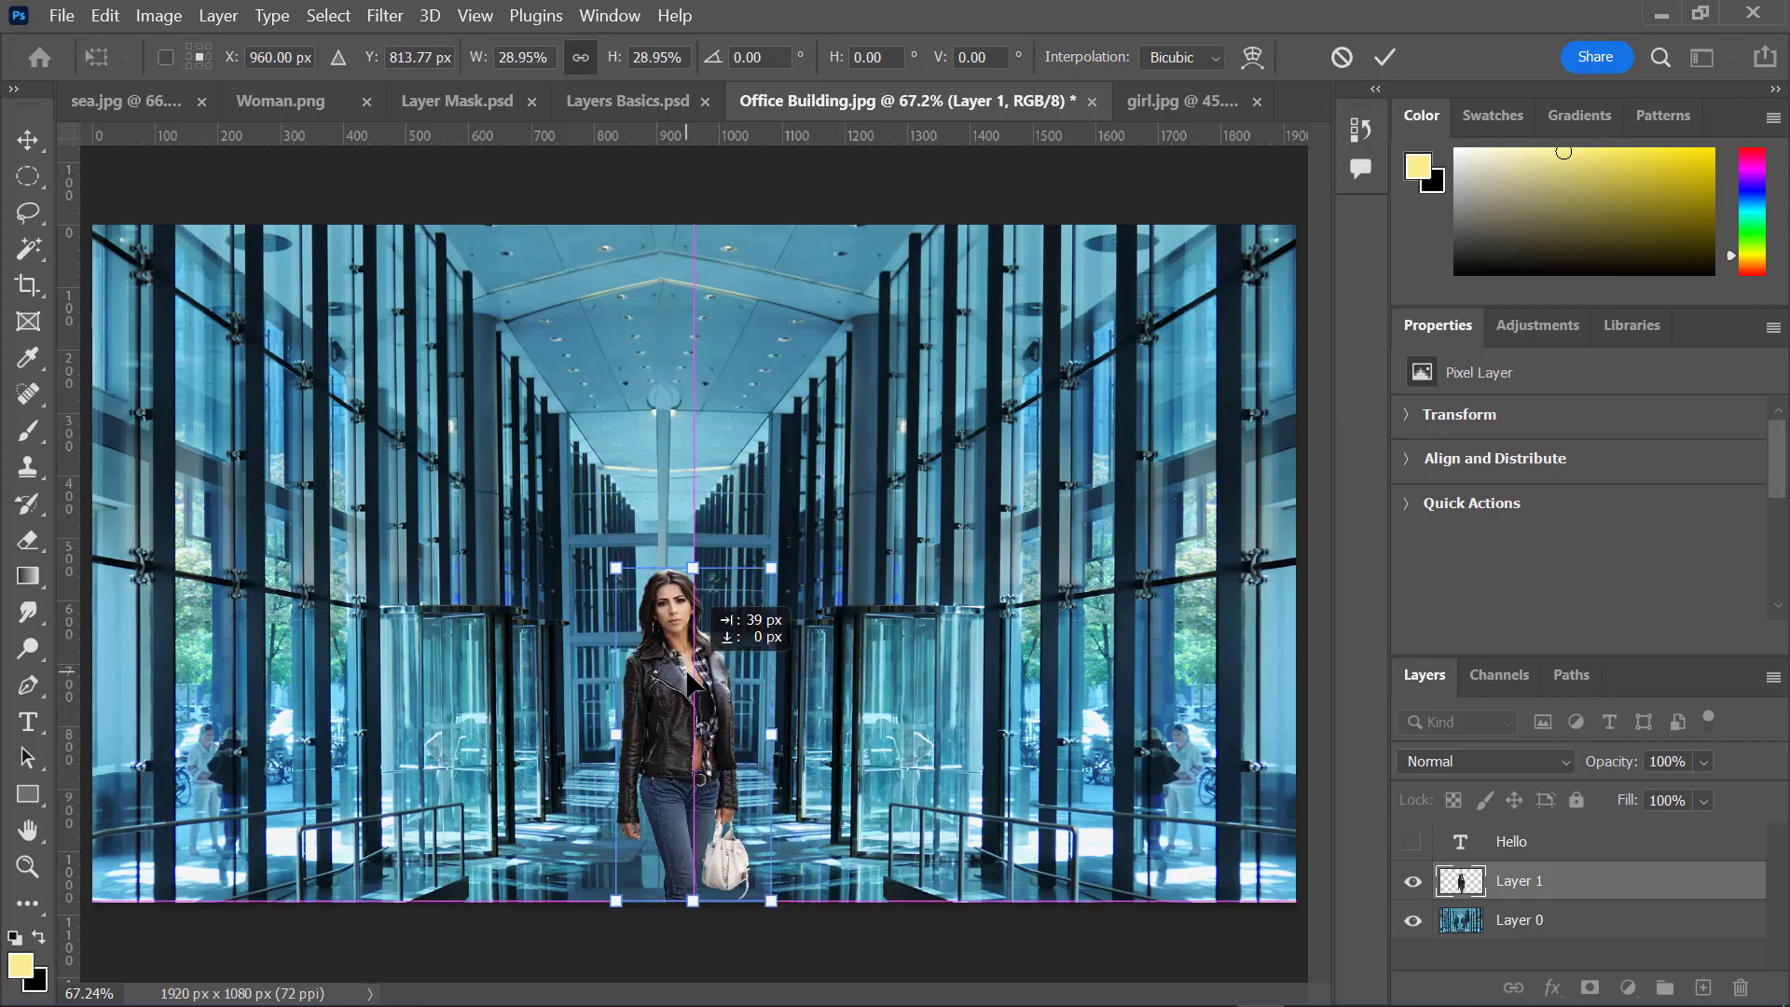
# Show the Hello text layer in Office Building.jpg and toggle the visibility of the woman's Layer 1 off and on
pyautogui.click(1412, 846)
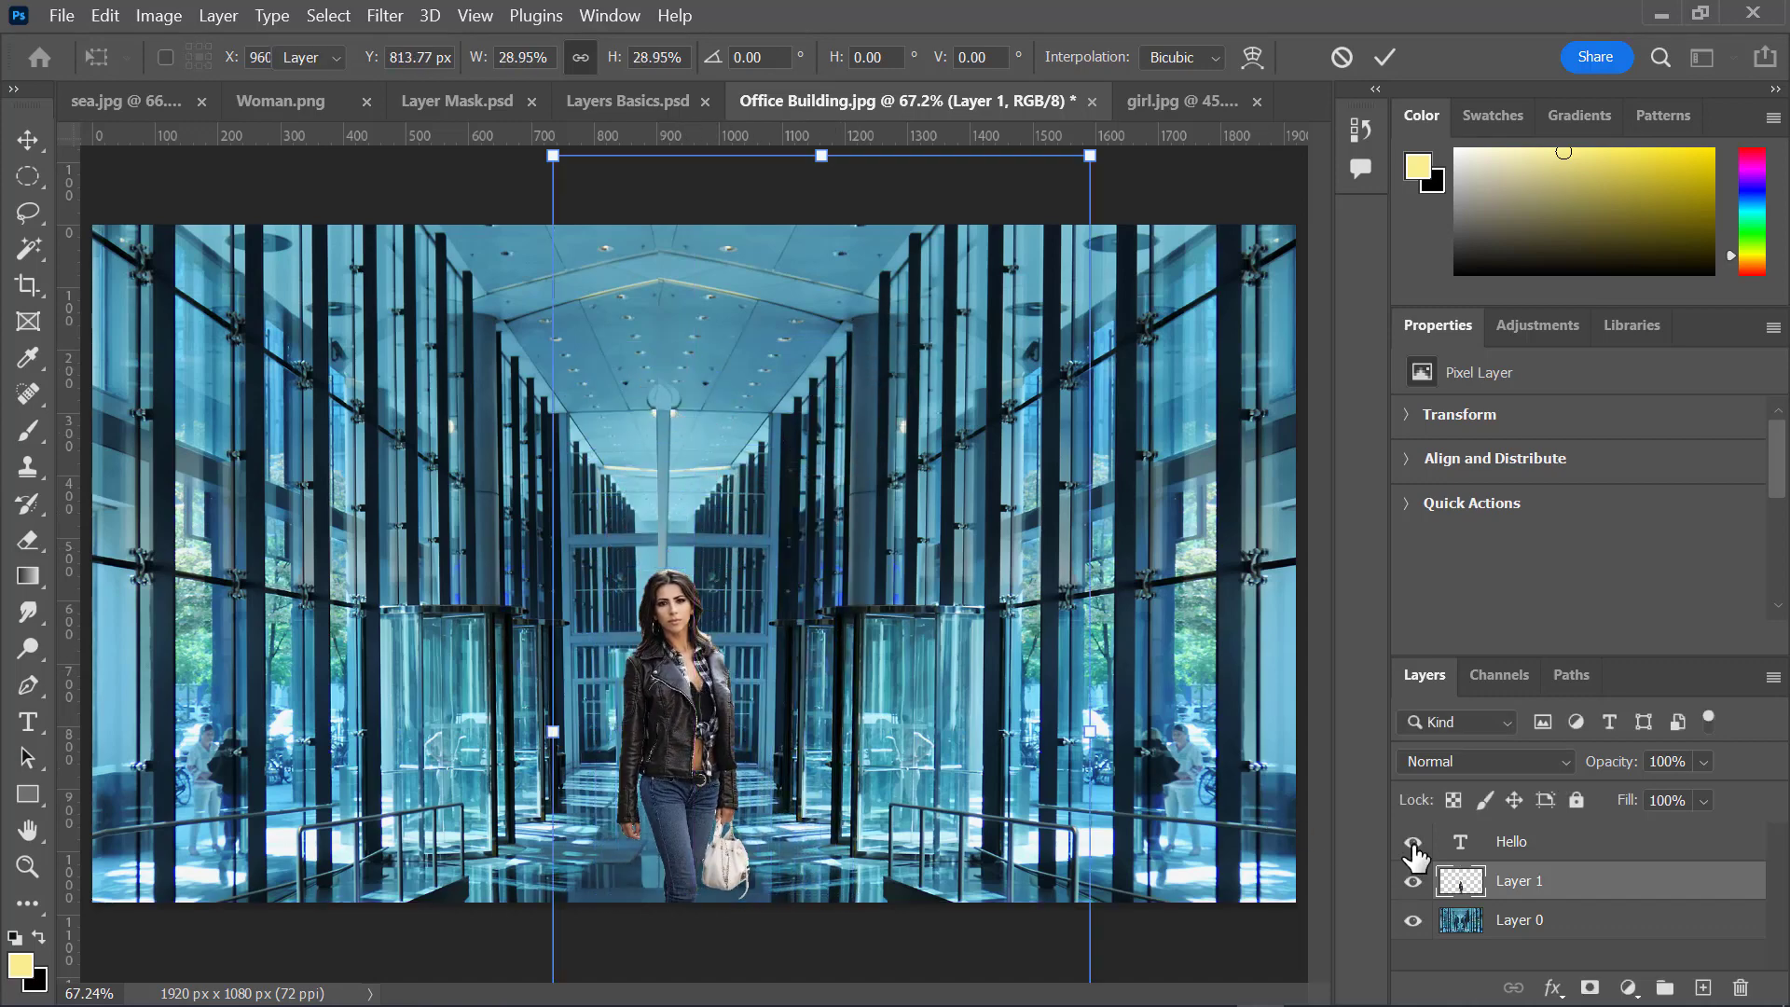
pyautogui.click(1415, 884)
pyautogui.click(1416, 884)
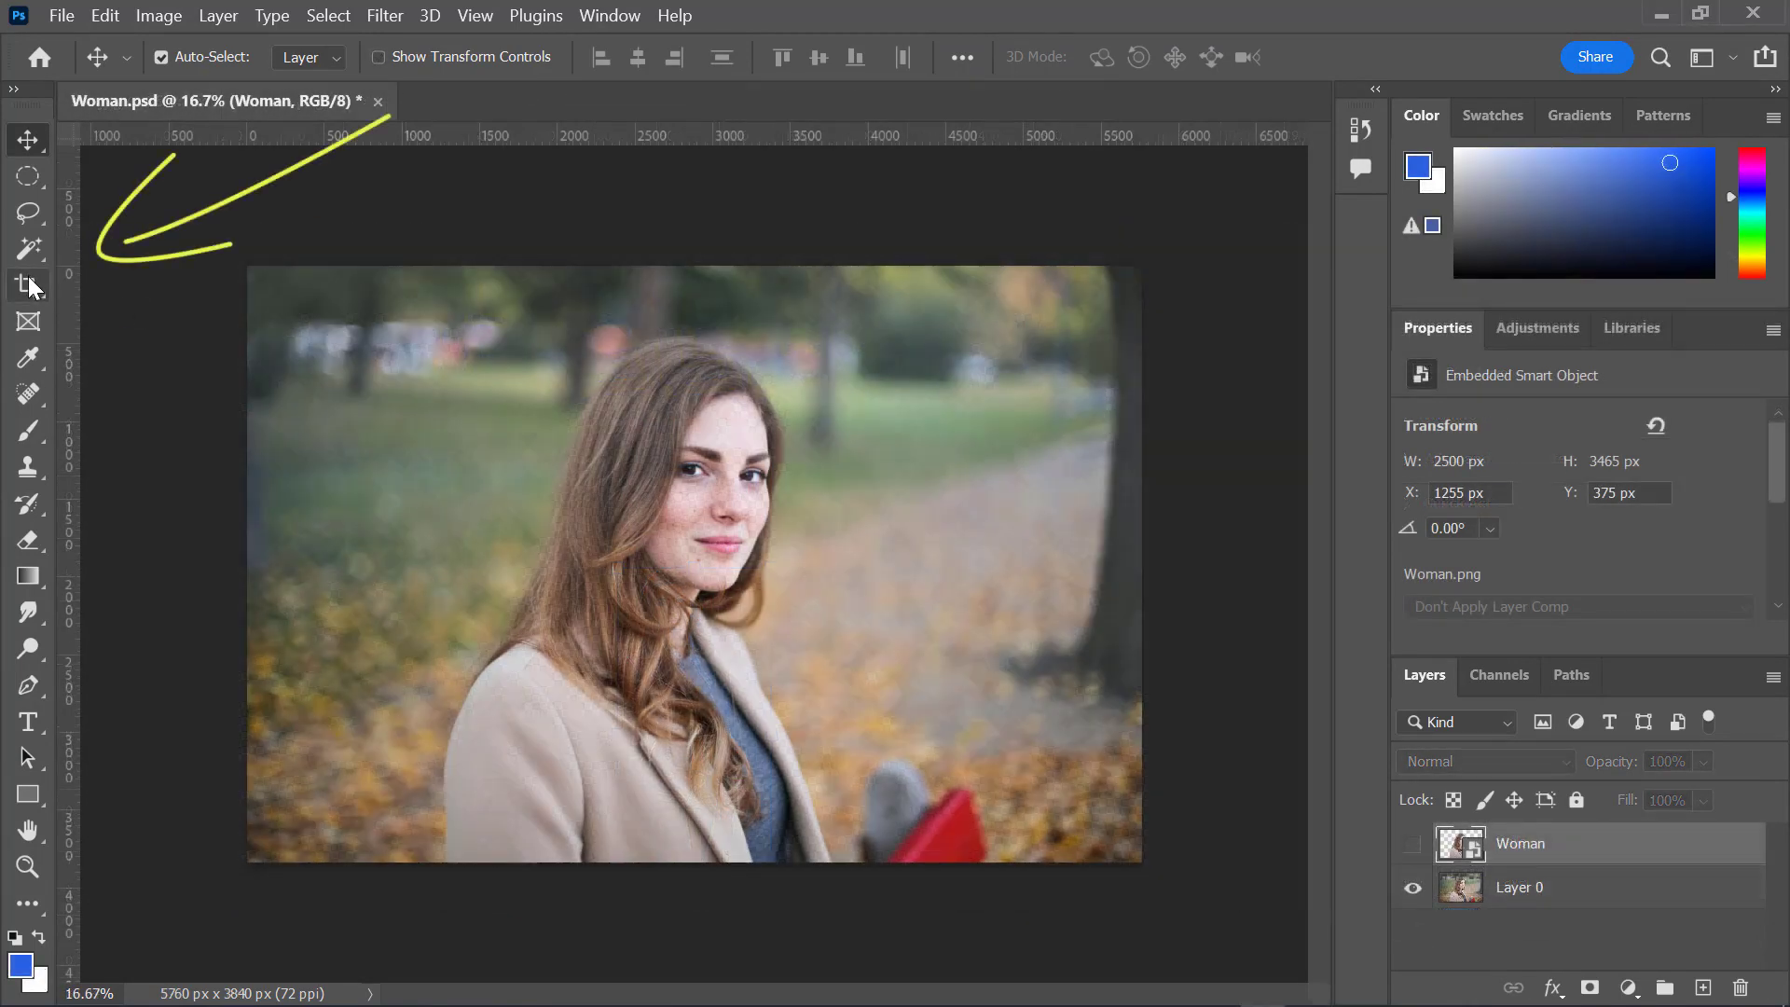
# Crop Woman.psd with the Crop tool to an upright frame closely around the woman, trimming both sides and the top
pyautogui.click(28, 284)
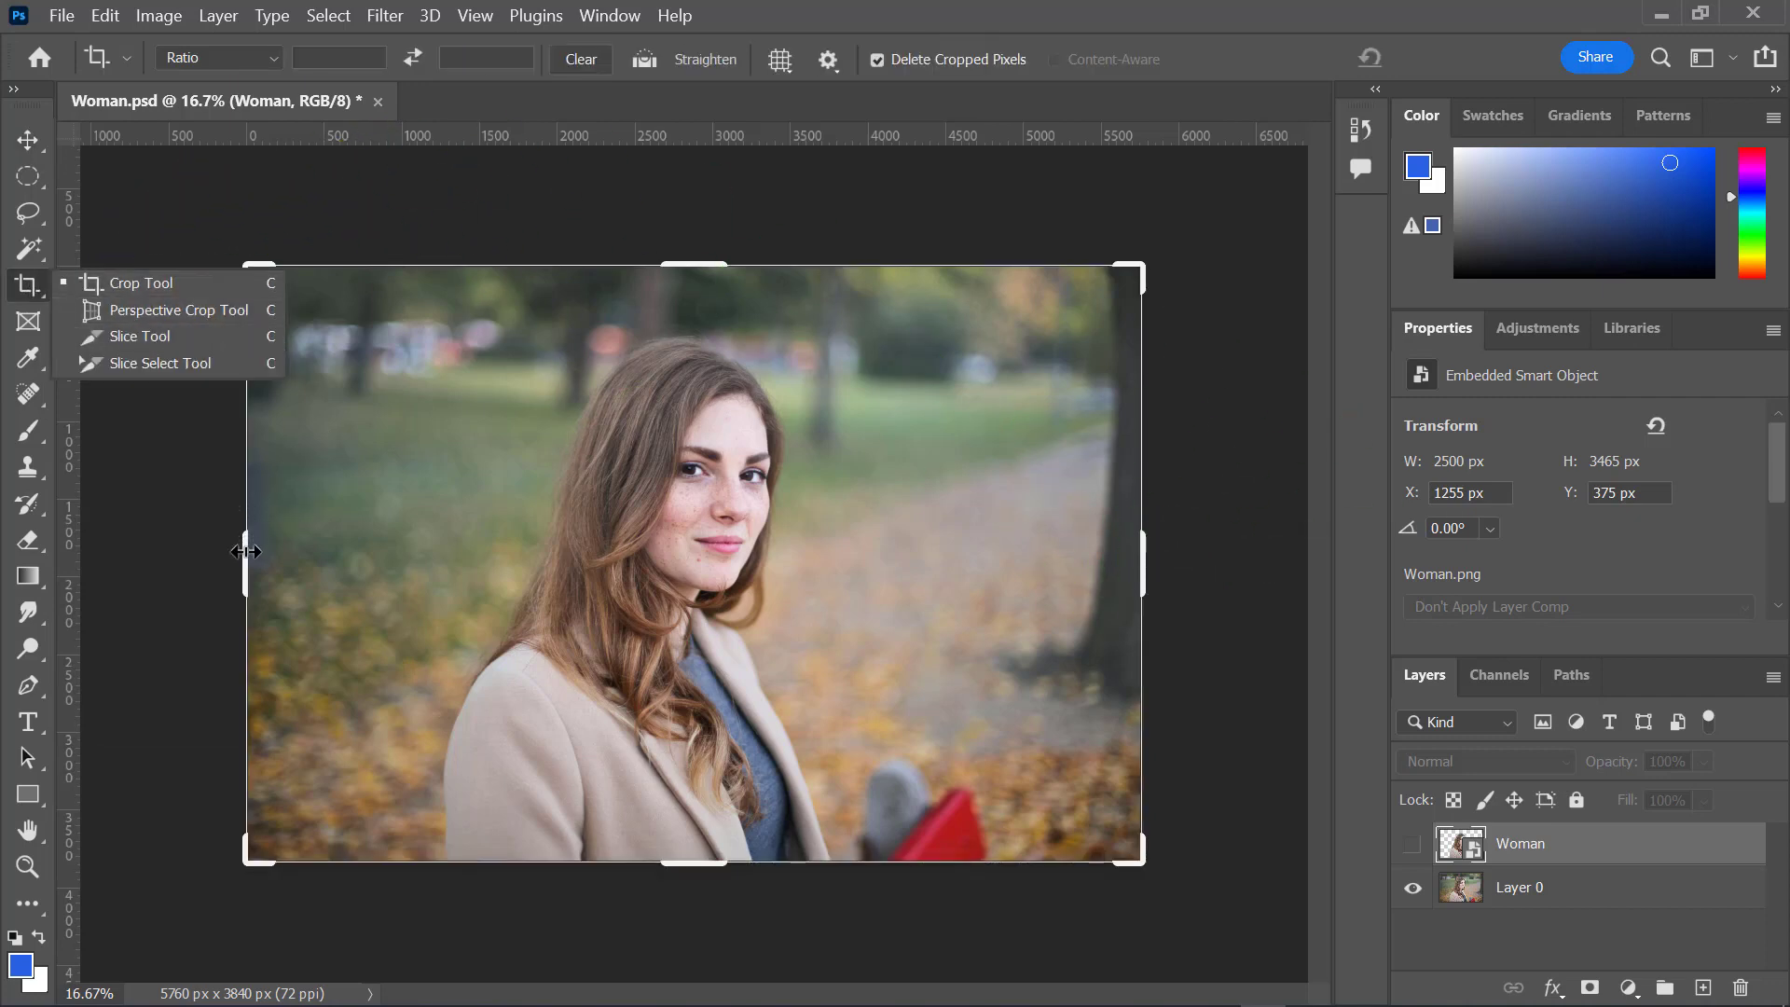
pyautogui.moveTo(246, 552); pyautogui.dragTo(340, 567)
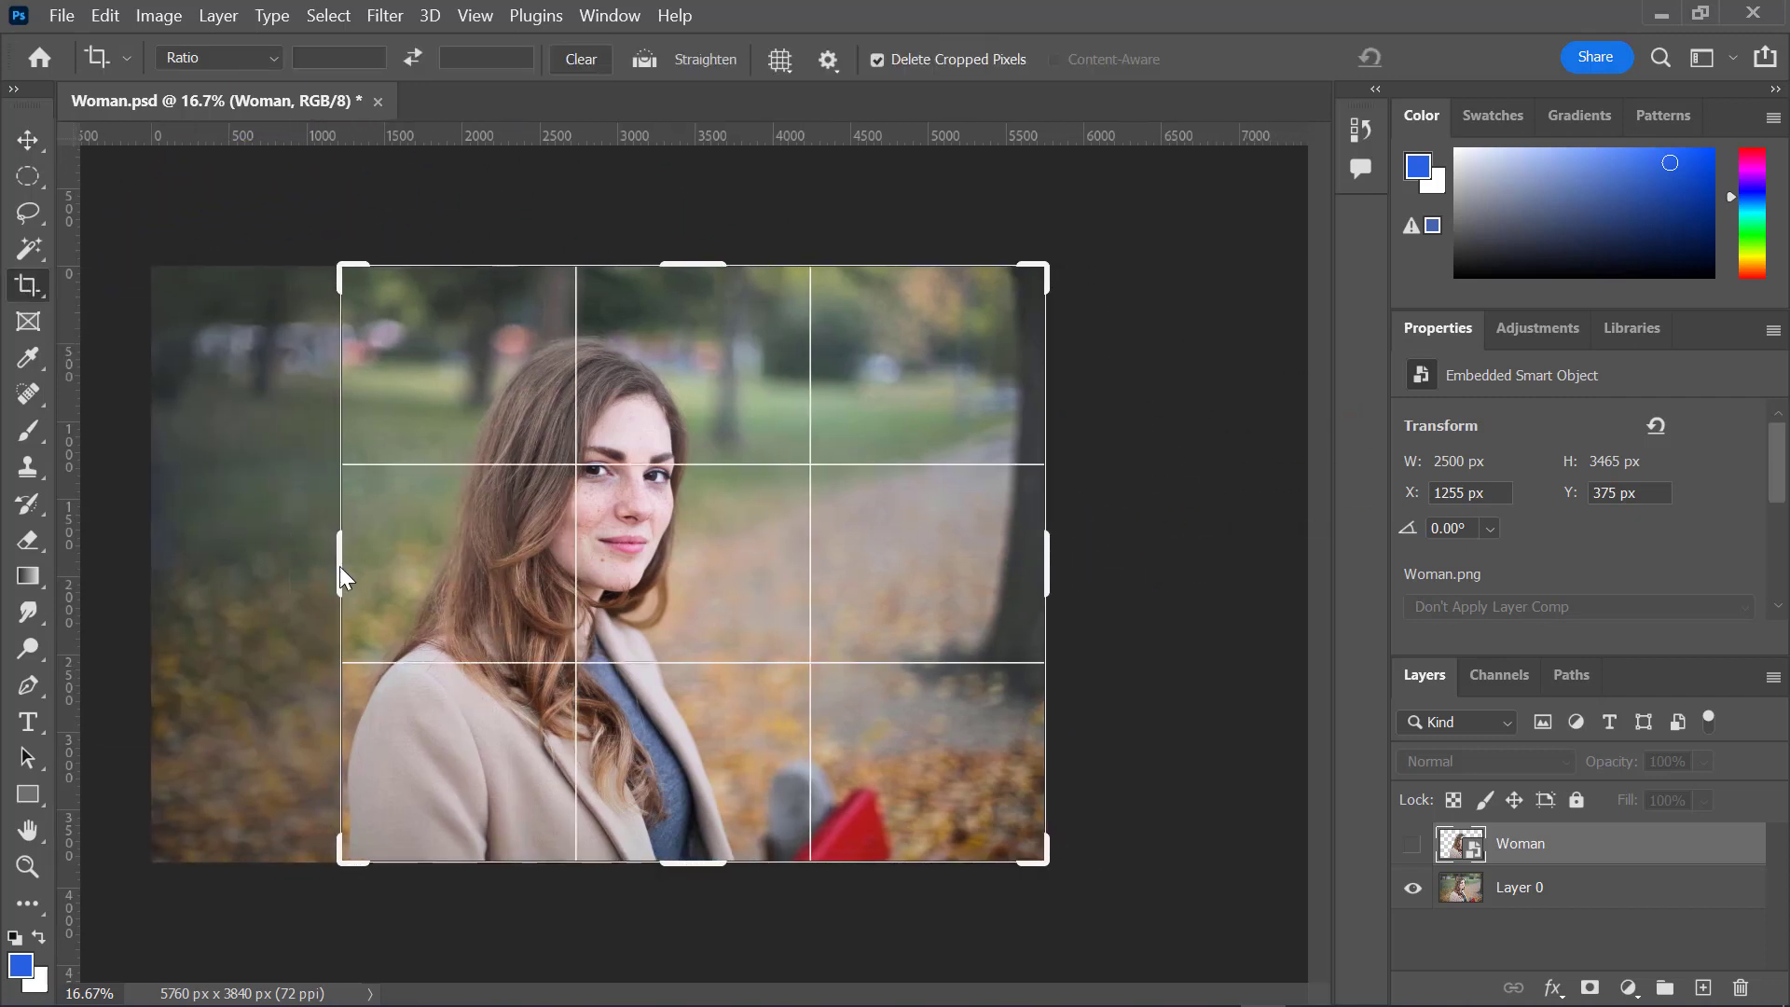
pyautogui.moveTo(1047, 566); pyautogui.dragTo(901, 563)
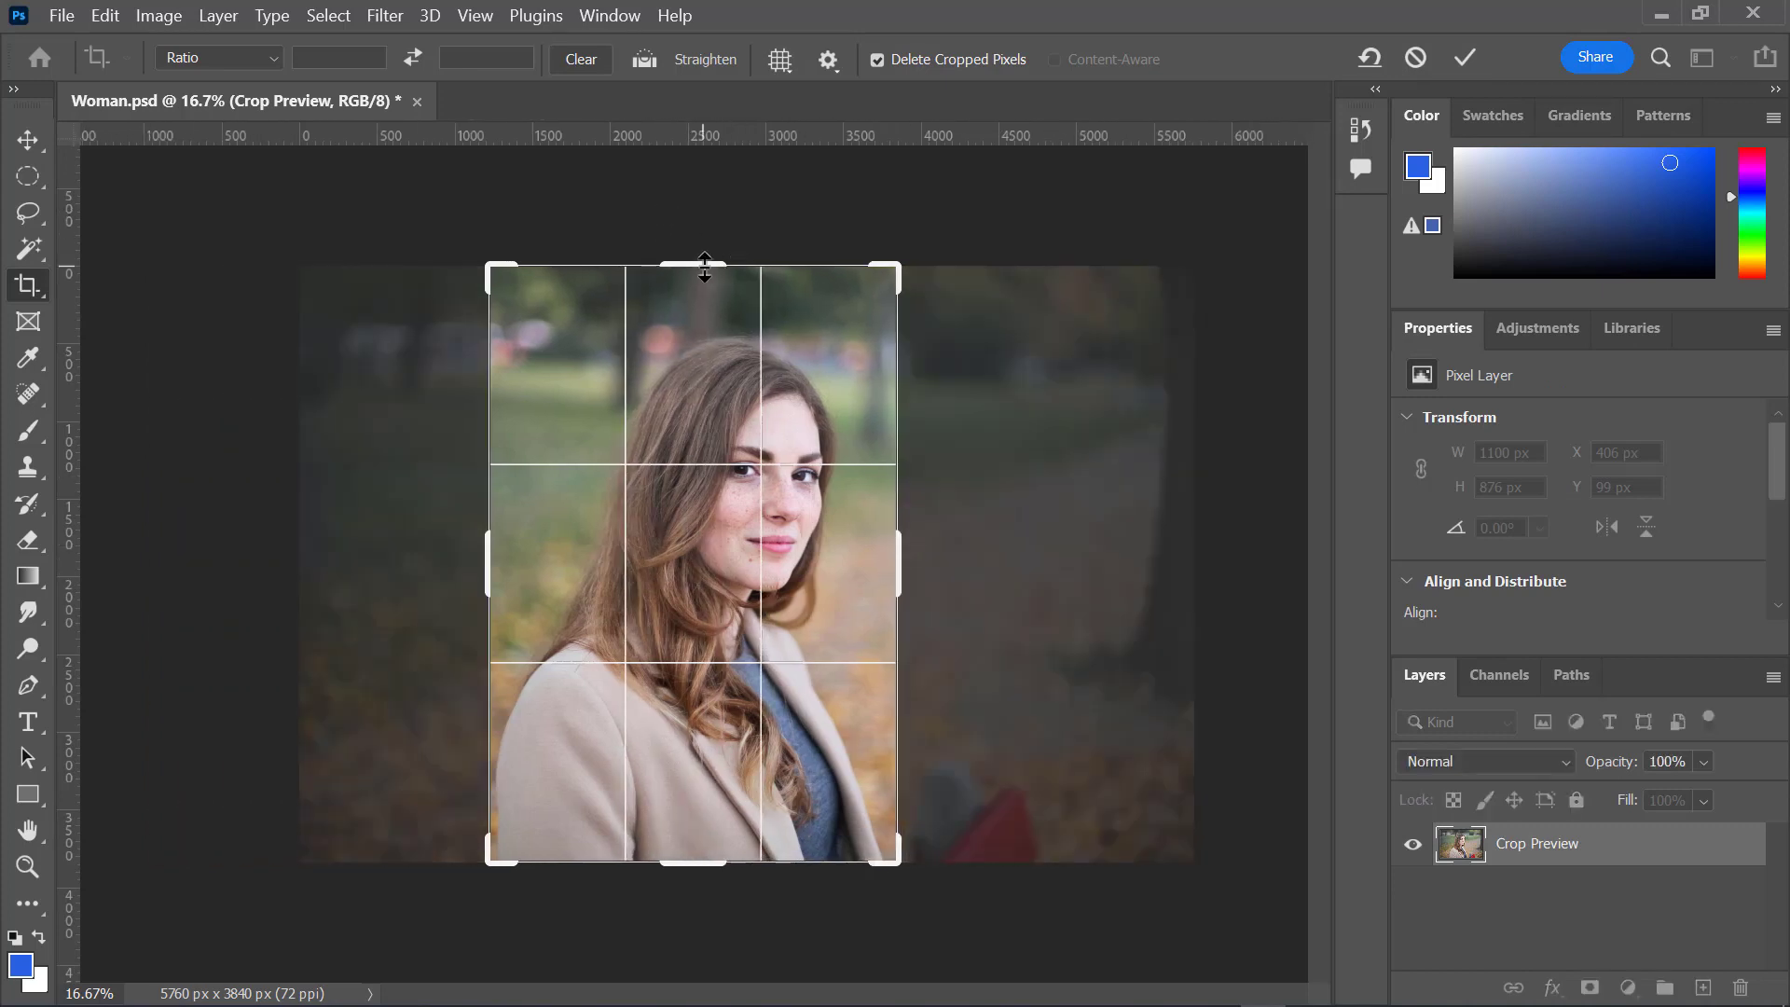
pyautogui.moveTo(705, 268); pyautogui.dragTo(706, 312)
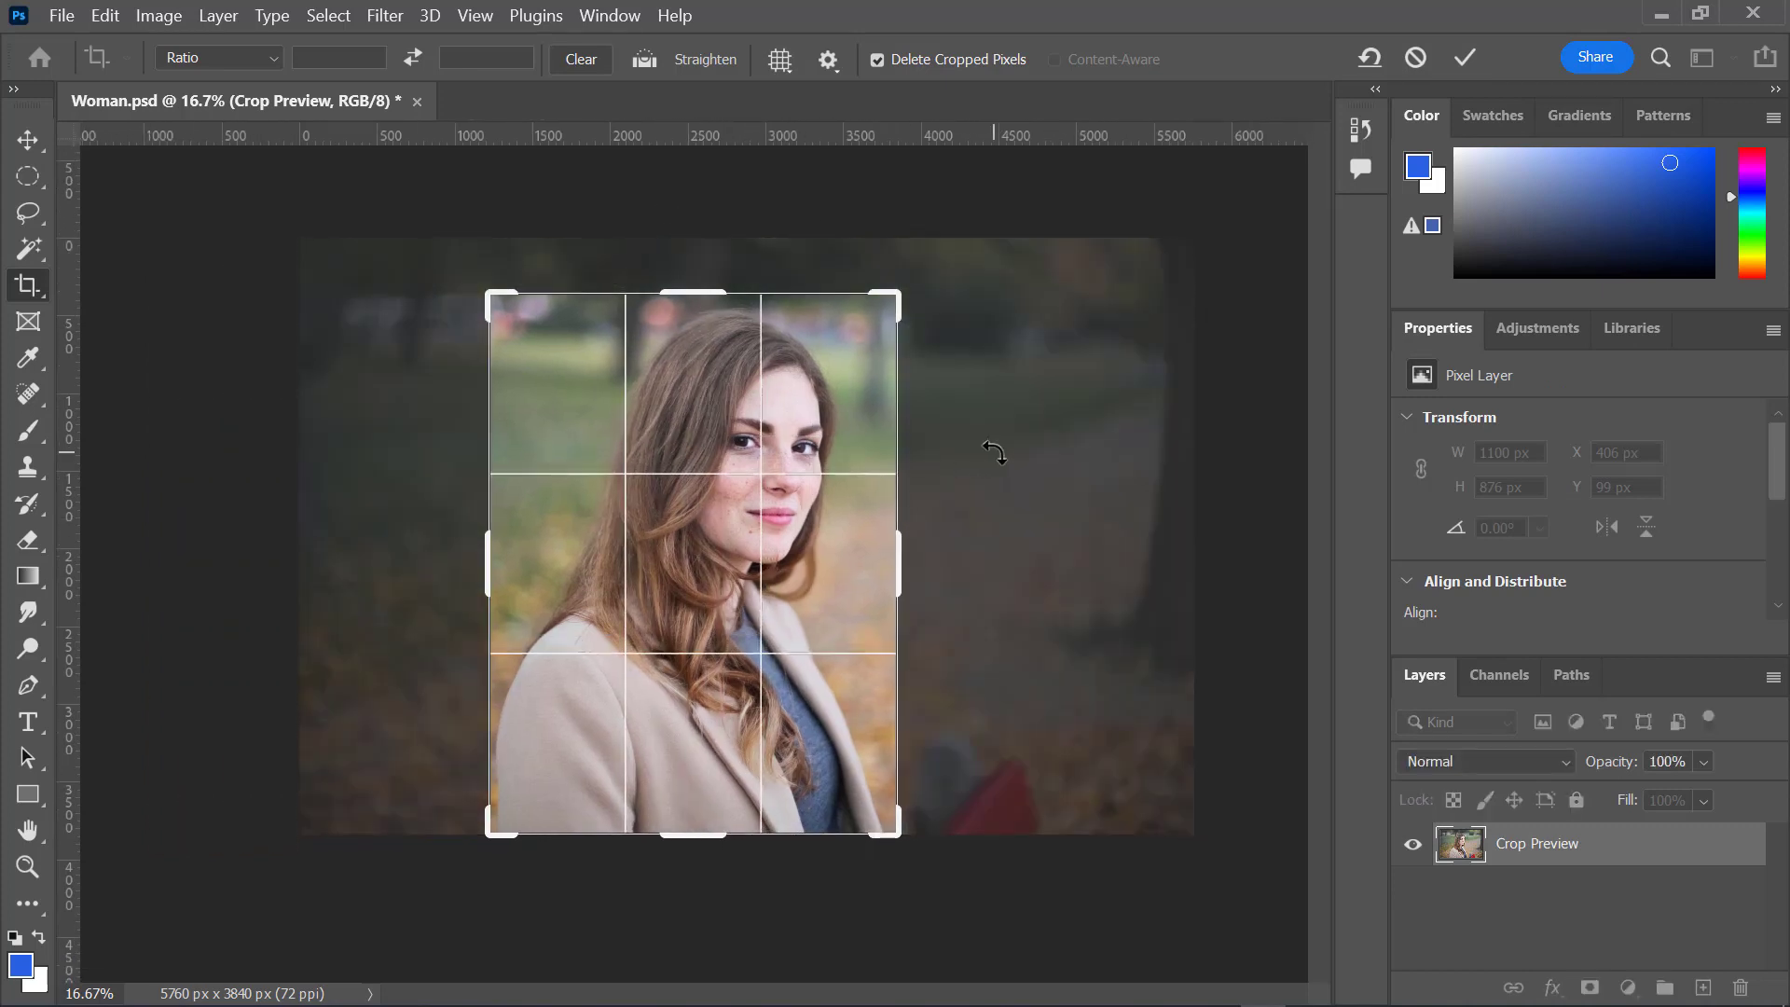
pyautogui.press('Return')
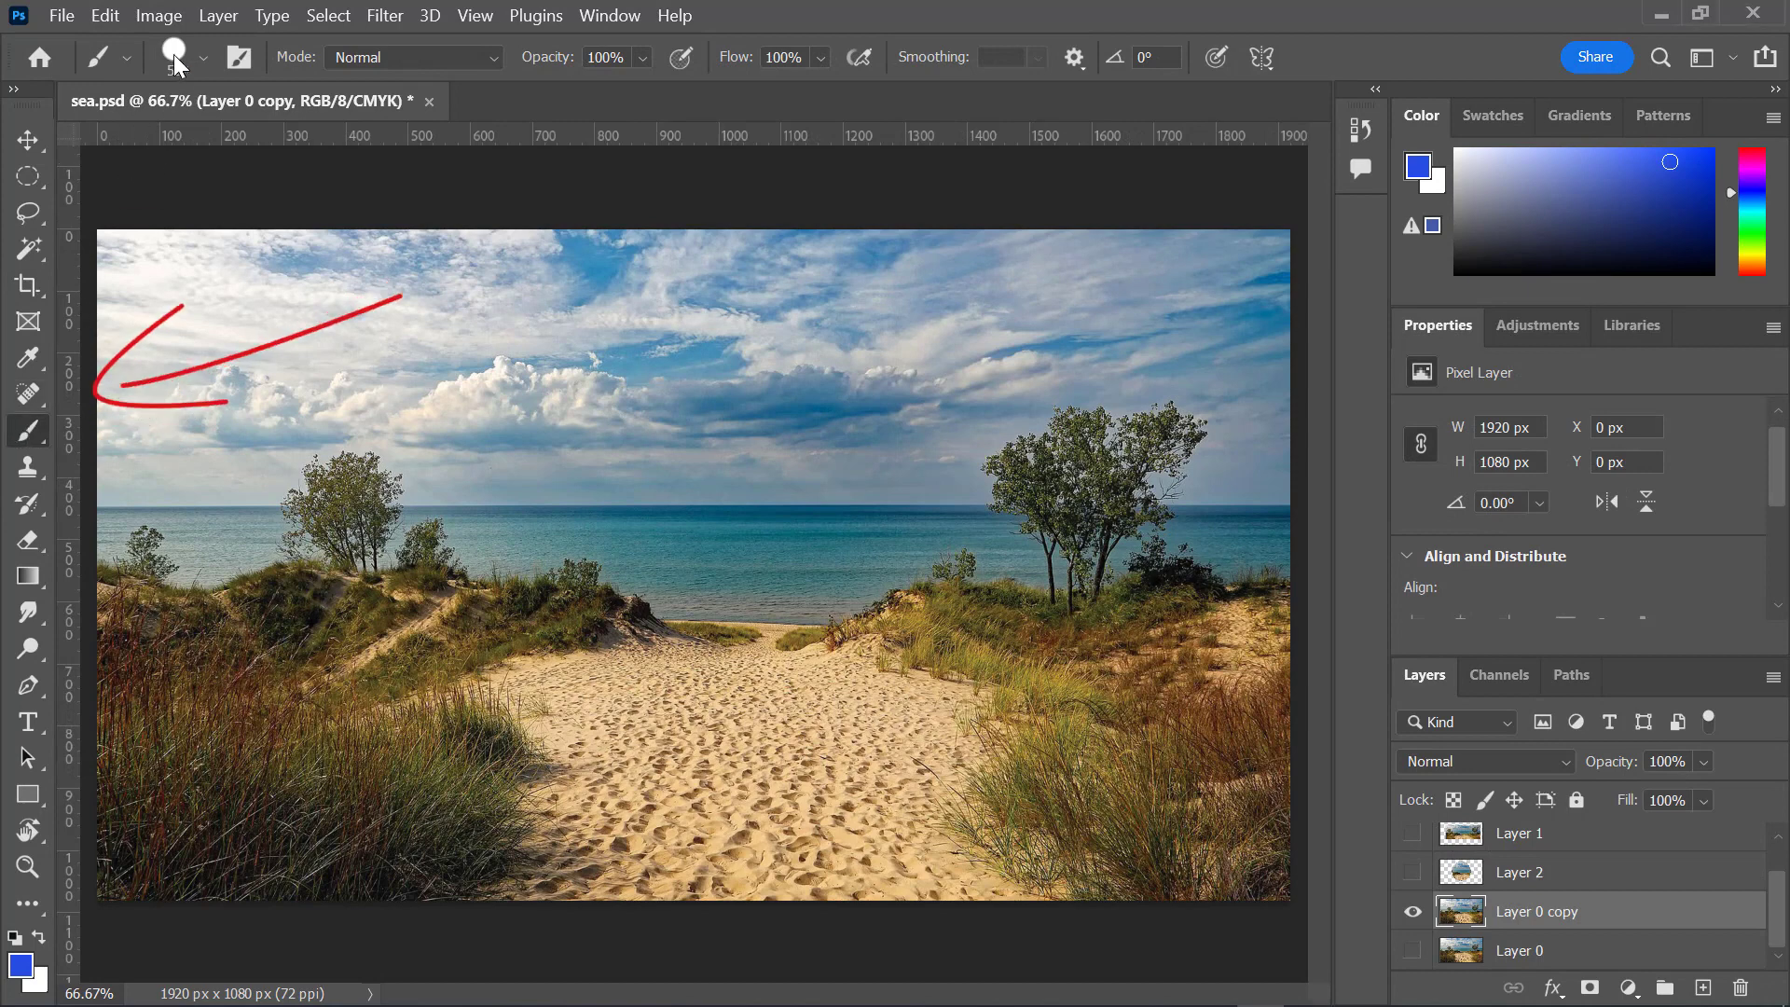
# Paint a looping blue stroke across the sky in sea.psd with a 53 px brush at 69% hardness
pyautogui.click(204, 57)
pyautogui.moveTo(209, 151); pyautogui.dragTo(203, 152)
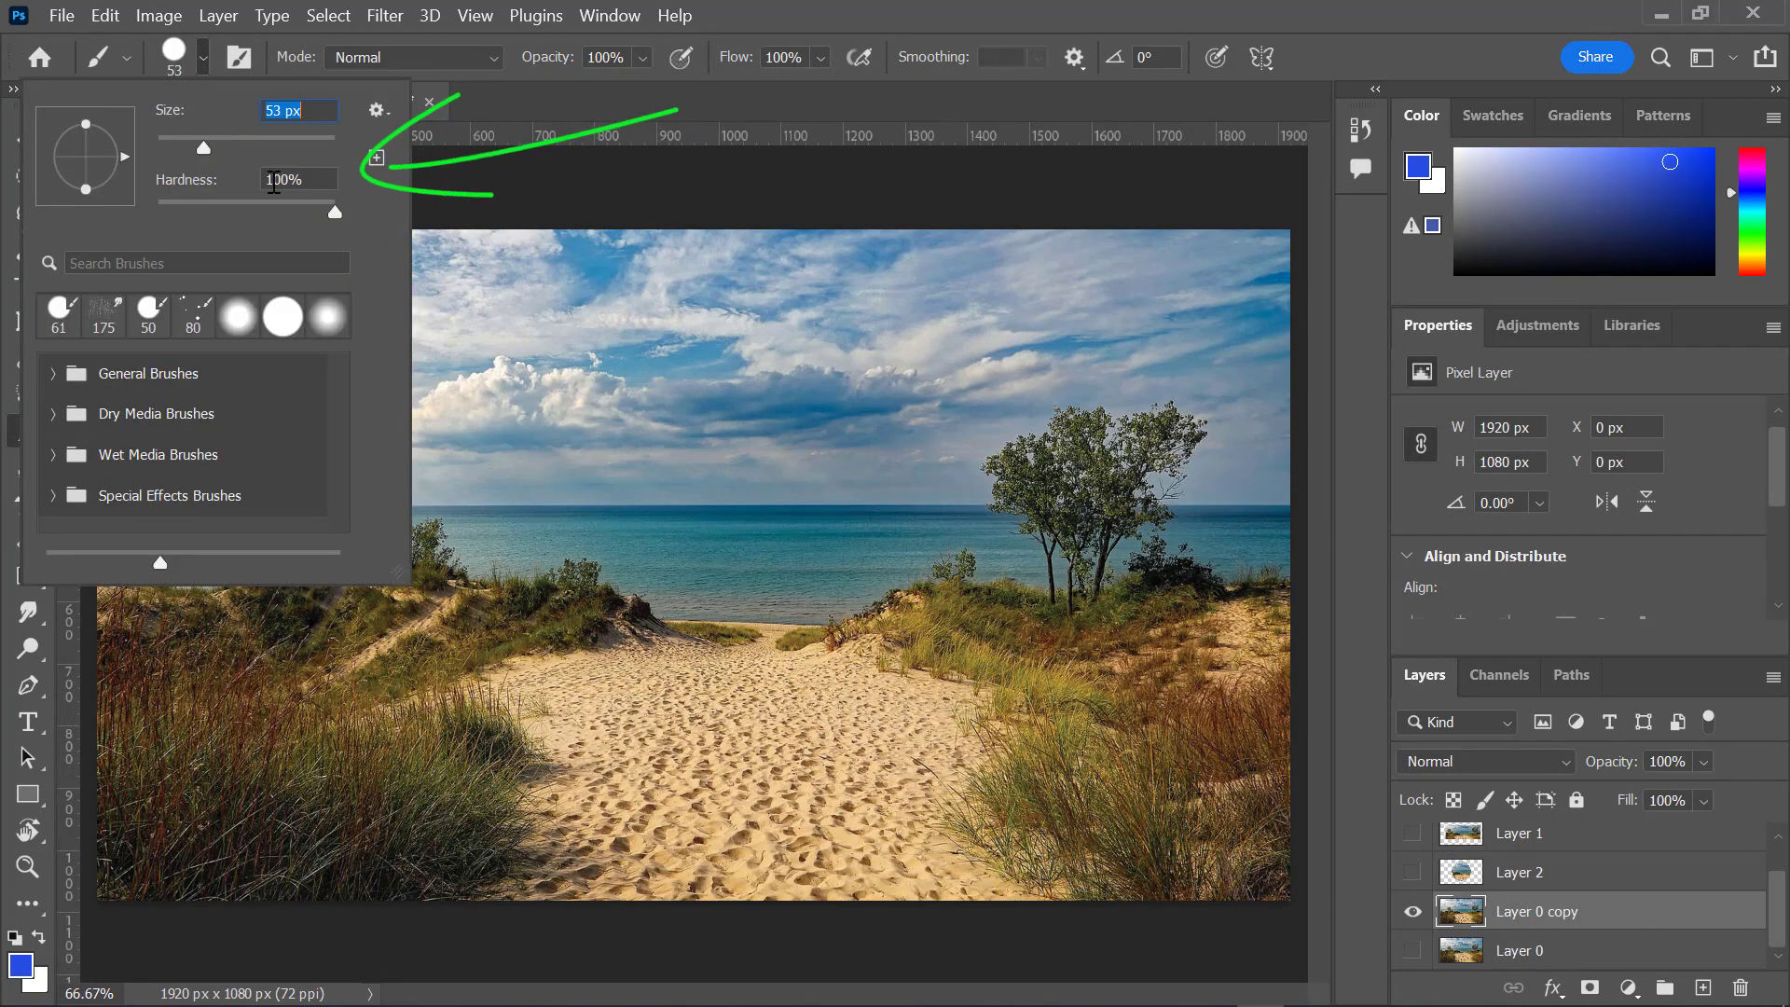
pyautogui.moveTo(334, 212); pyautogui.dragTo(272, 219)
pyautogui.moveTo(844, 360)
pyautogui.mouseDown()
pyautogui.moveTo(695, 383)
pyautogui.moveTo(847, 365)
pyautogui.mouseUp()
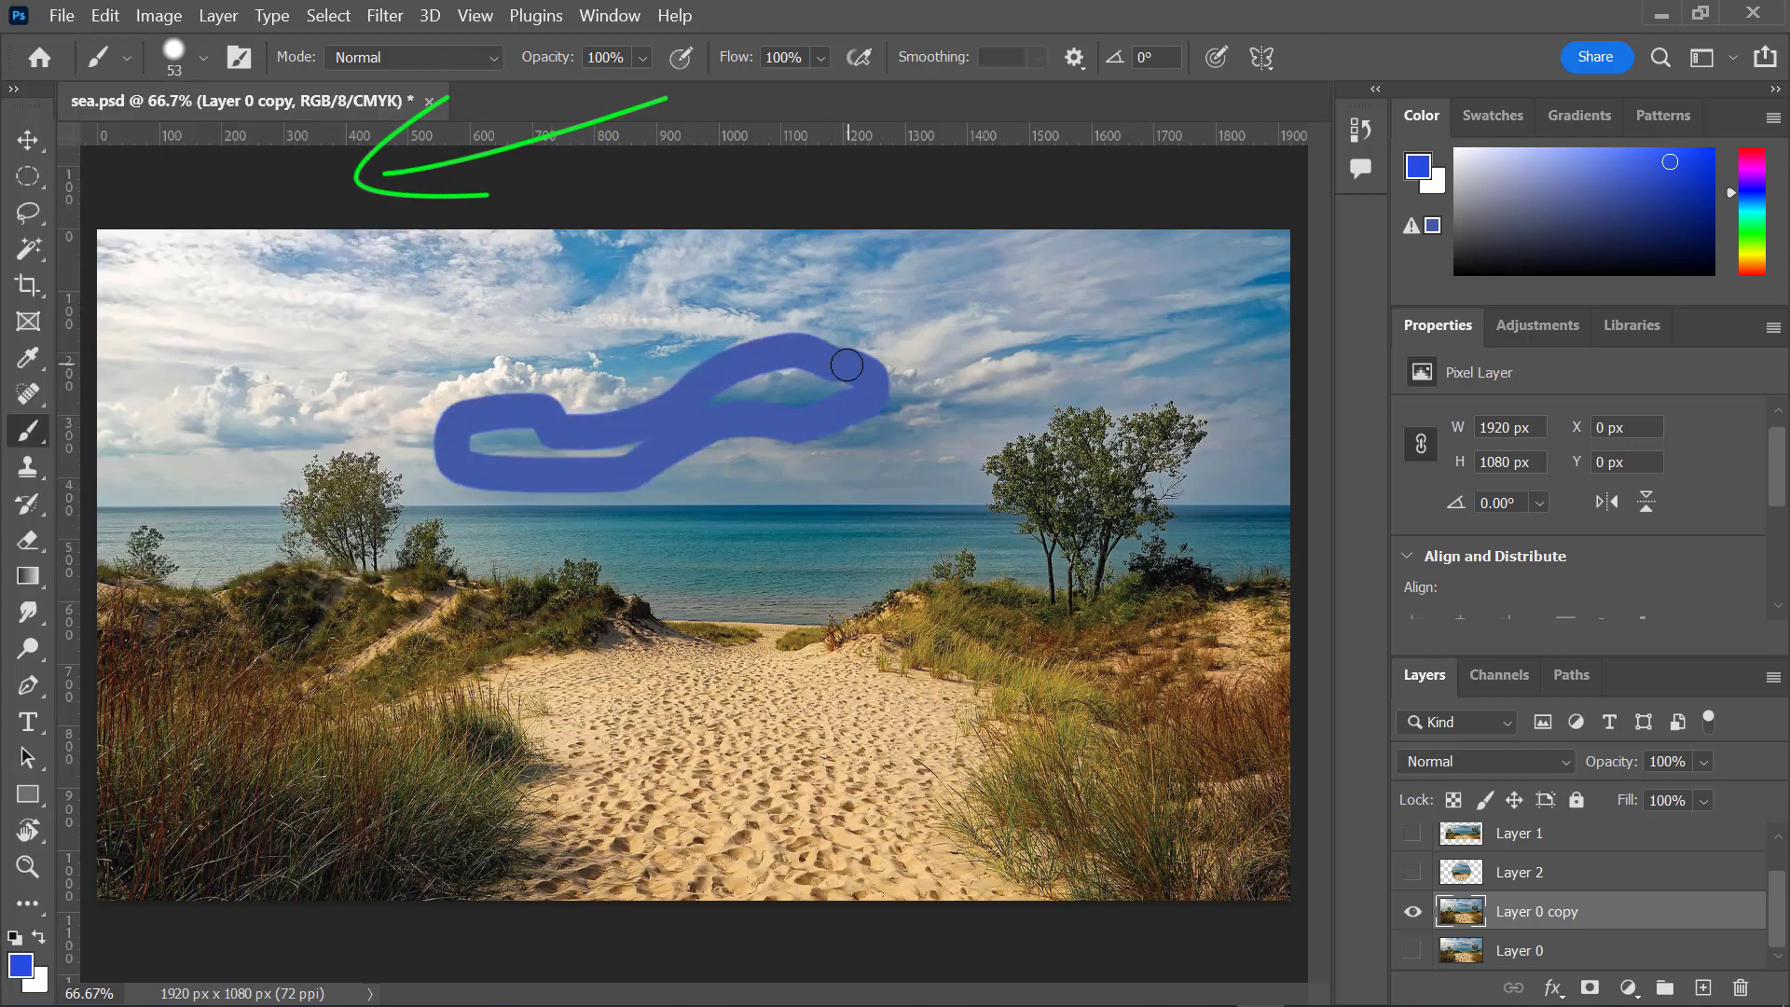
# Set the foreground colour to red and paint a triangular brush stroke over the sky and sea
pyautogui.click(23, 951)
pyautogui.click(1108, 164)
pyautogui.click(1352, 131)
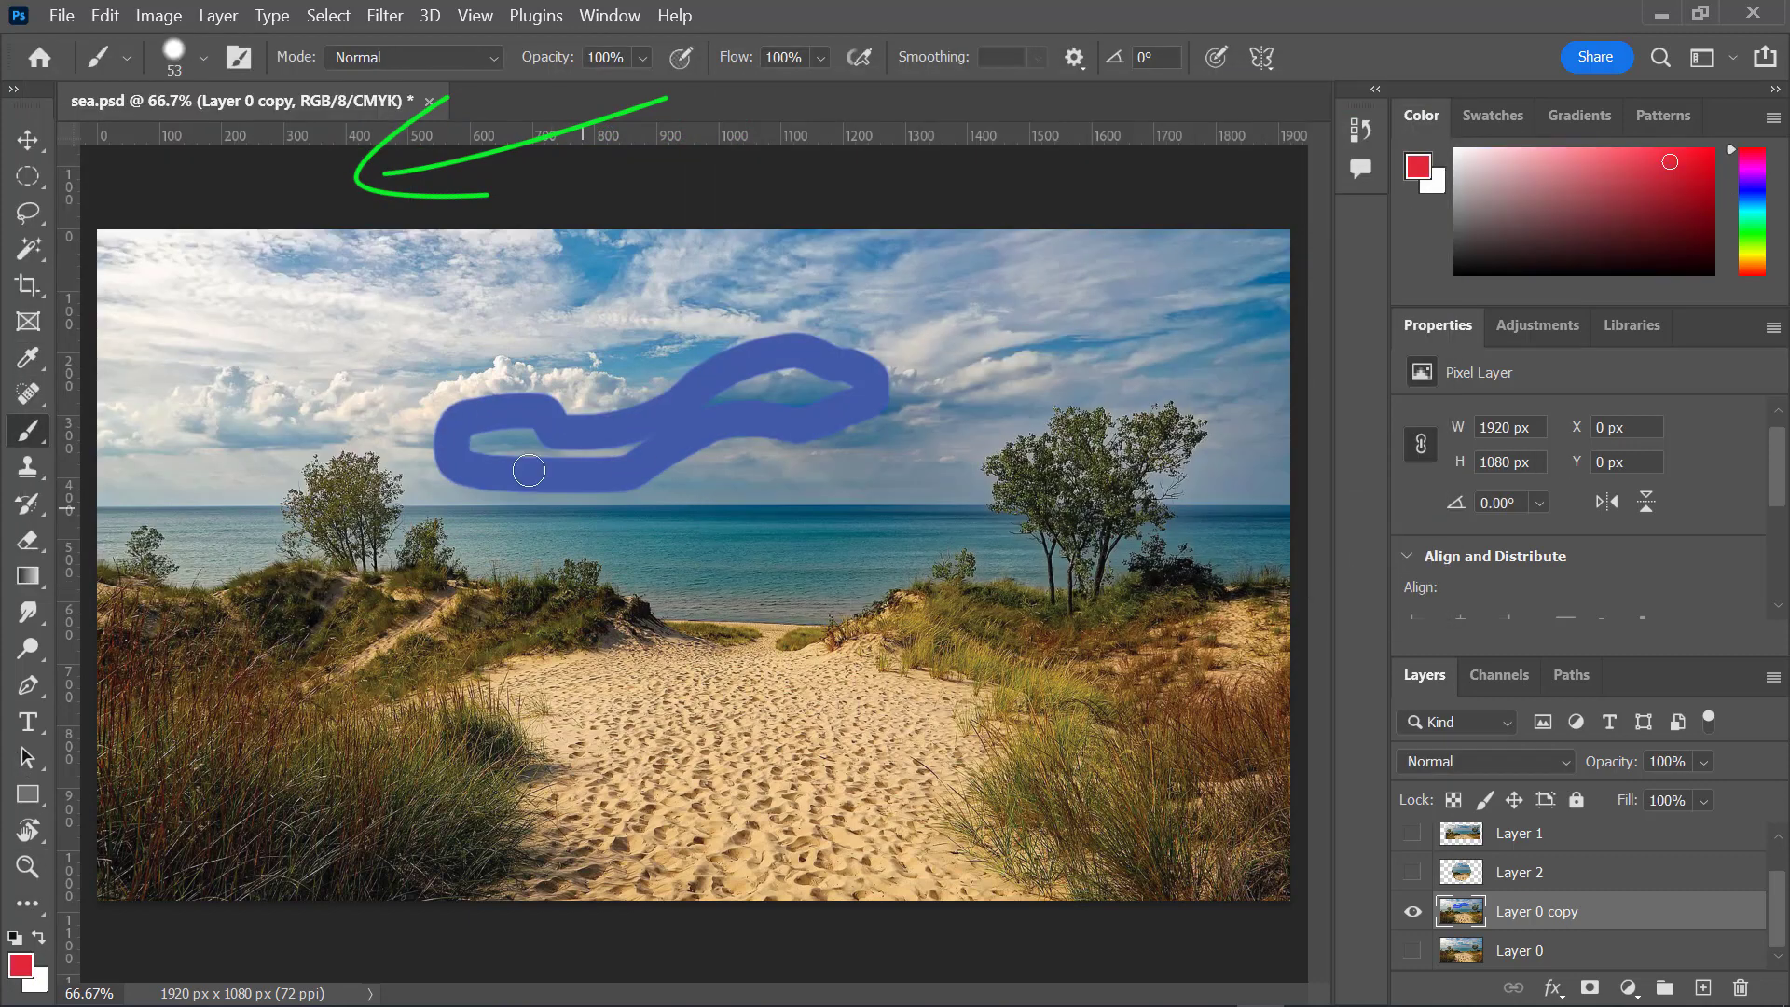
pyautogui.moveTo(564, 300); pyautogui.dragTo(556, 293)
# Choose the 80 px Kyle's Spatter Brushes pressure-control brush from Special Effects Brushes and spatter red over the beach image
pyautogui.click(174, 56)
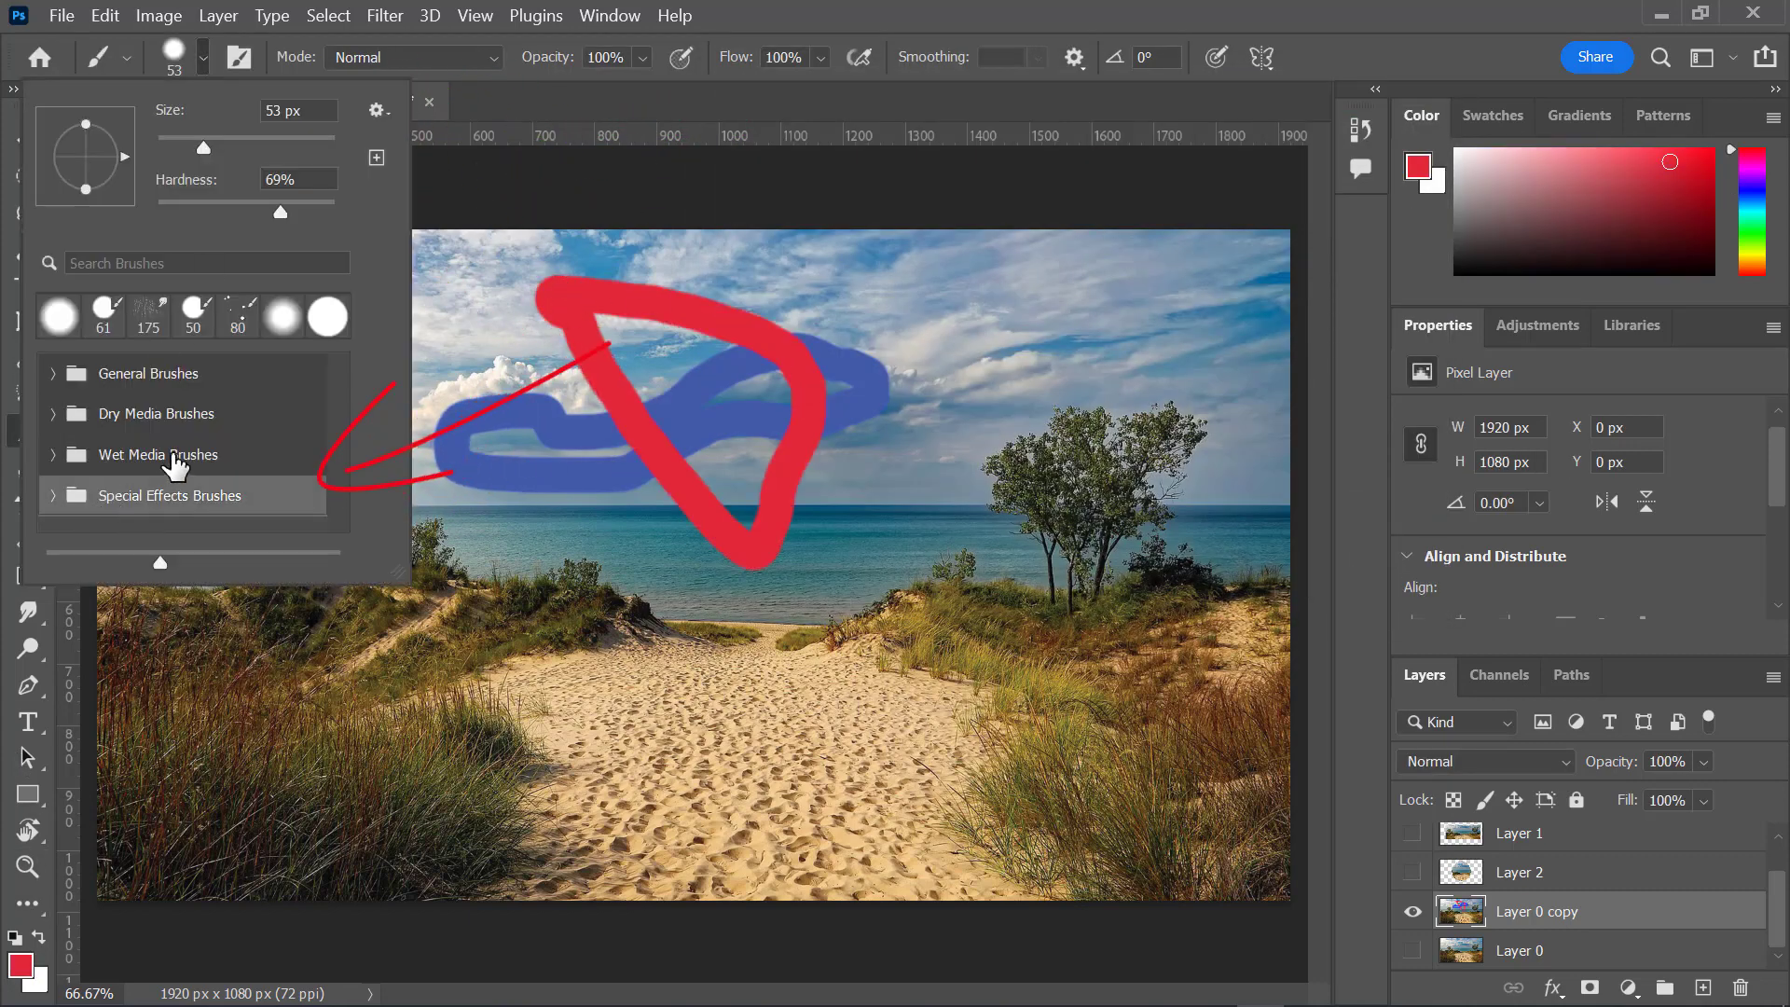
pyautogui.click(56, 496)
pyautogui.scroll(-5, 164, 472)
pyautogui.click(160, 462)
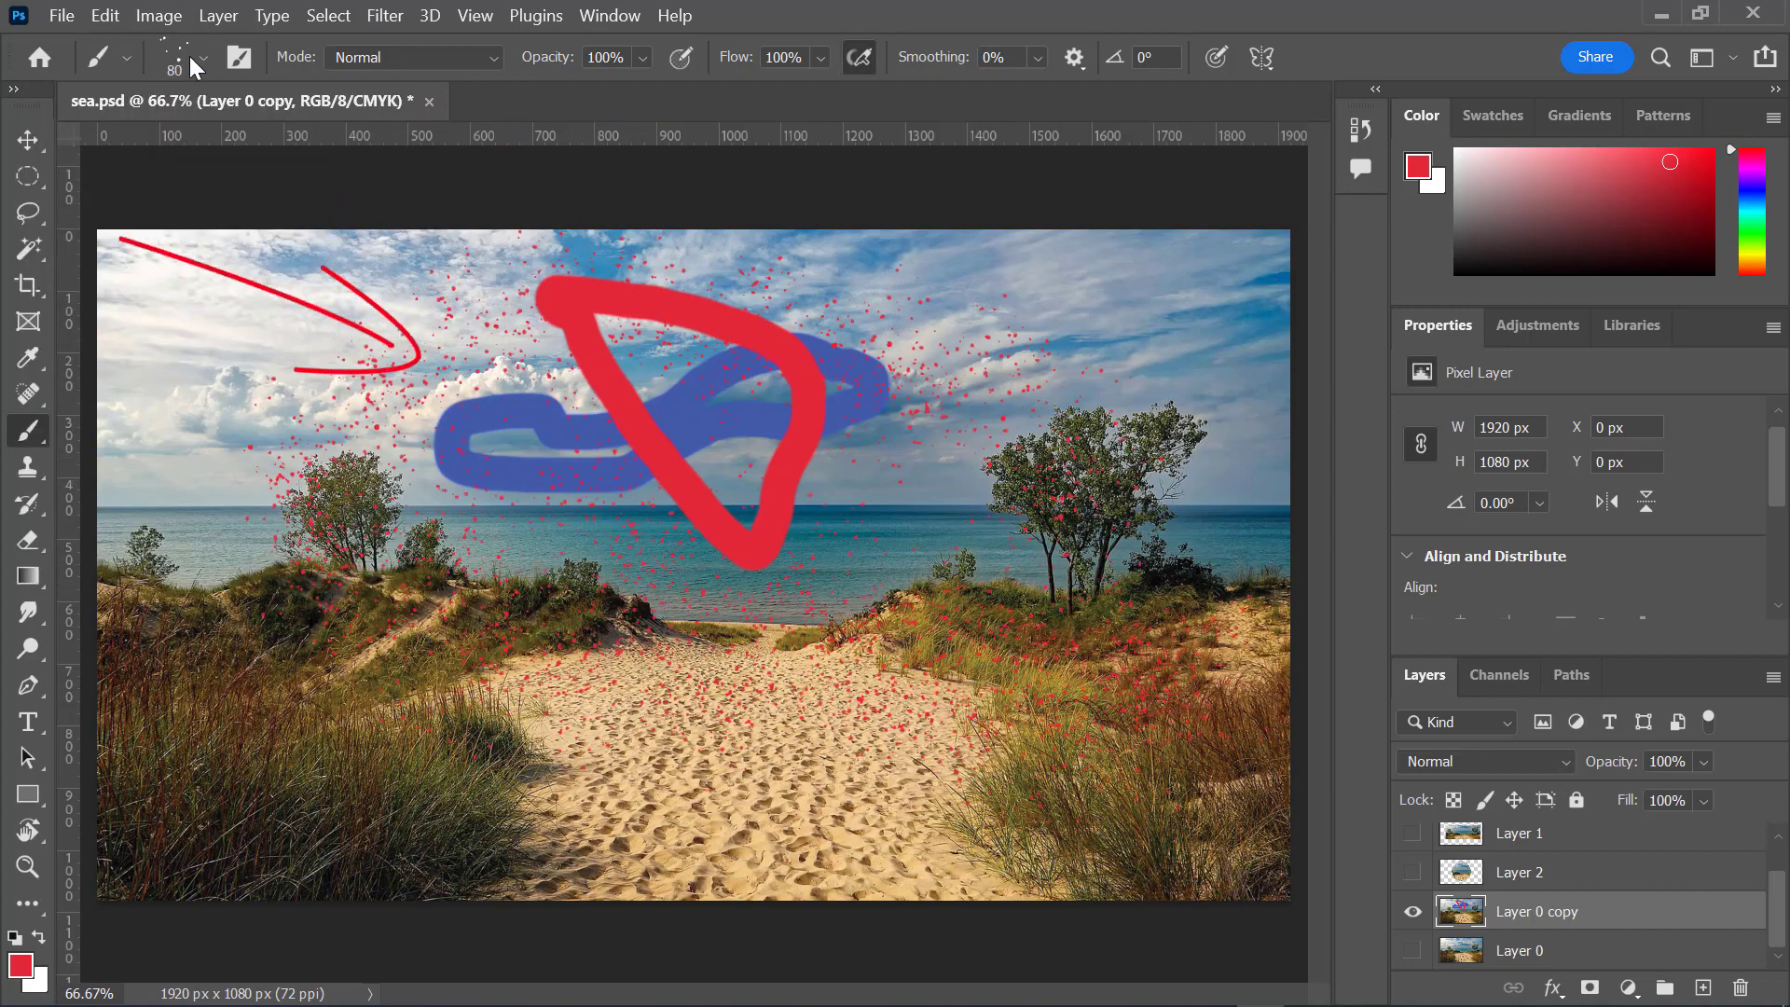
# Paint a large red halftone-dot loop with a Kyle's Screentones brush and remove the painted Layer 0 copy
pyautogui.click(197, 59)
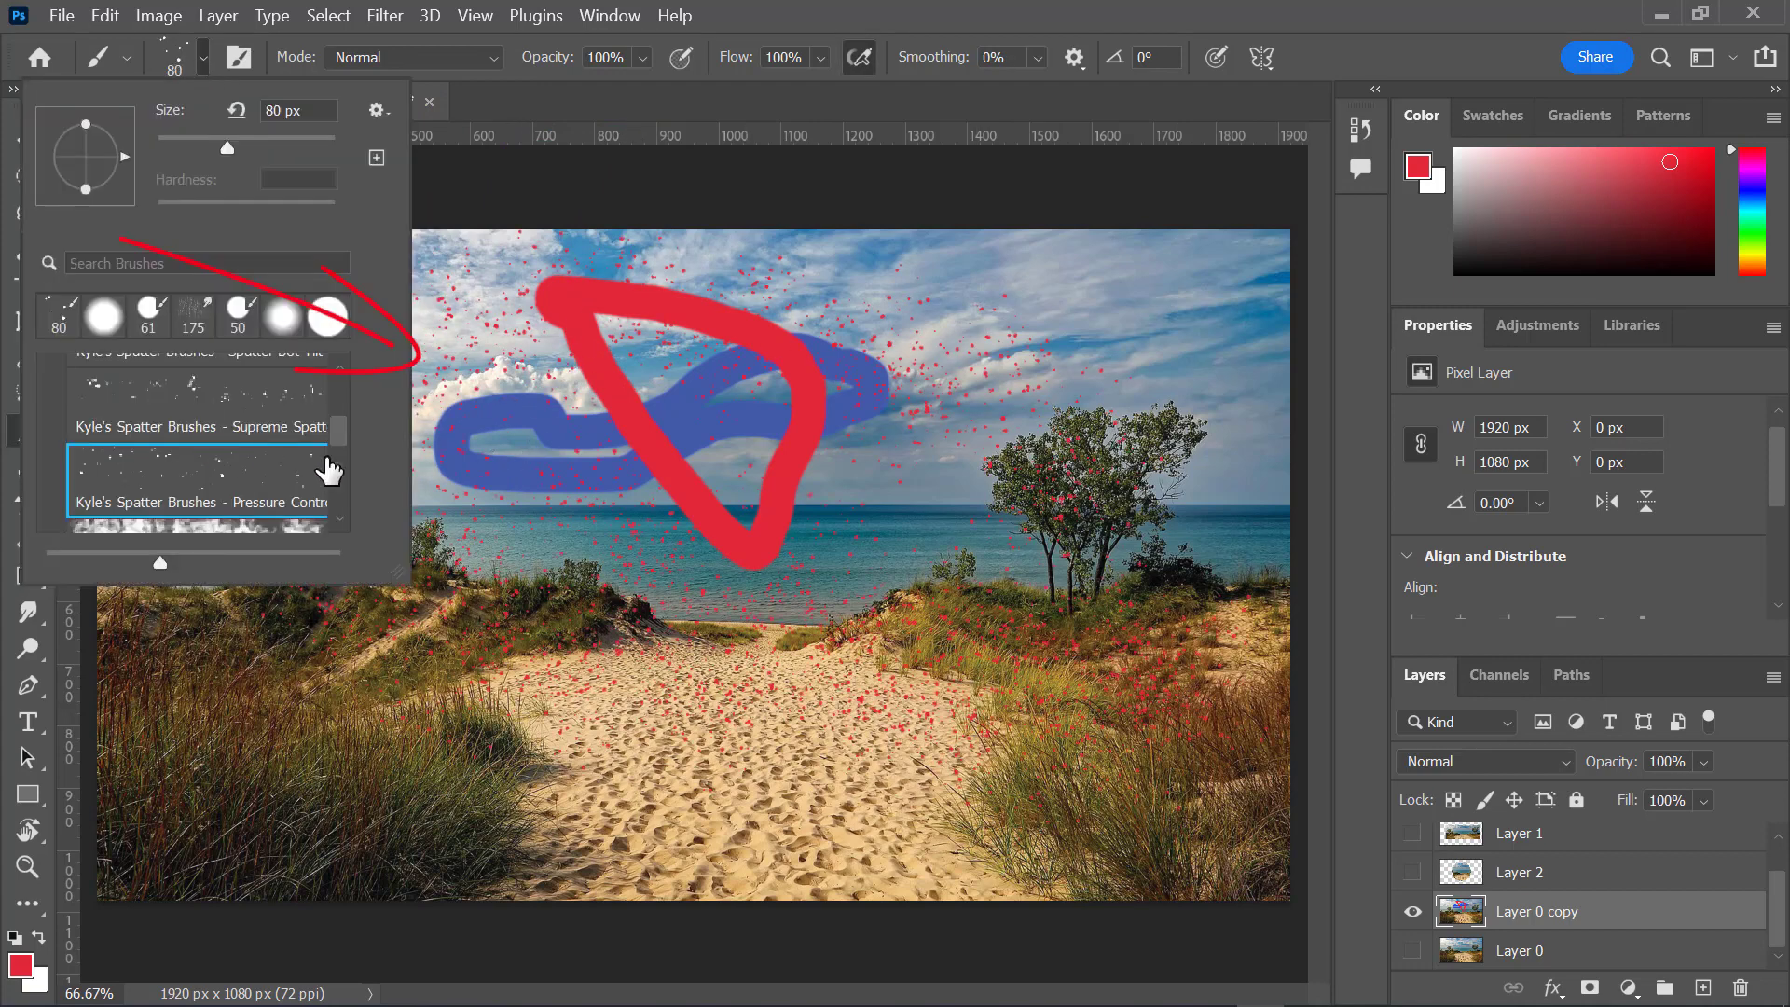
pyautogui.scroll(-3, 341, 528)
pyautogui.doubleClick(227, 475)
pyautogui.moveTo(1156, 379)
pyautogui.mouseDown()
pyautogui.moveTo(1019, 627)
pyautogui.moveTo(1143, 378)
pyautogui.moveTo(858, 350)
pyautogui.mouseUp()
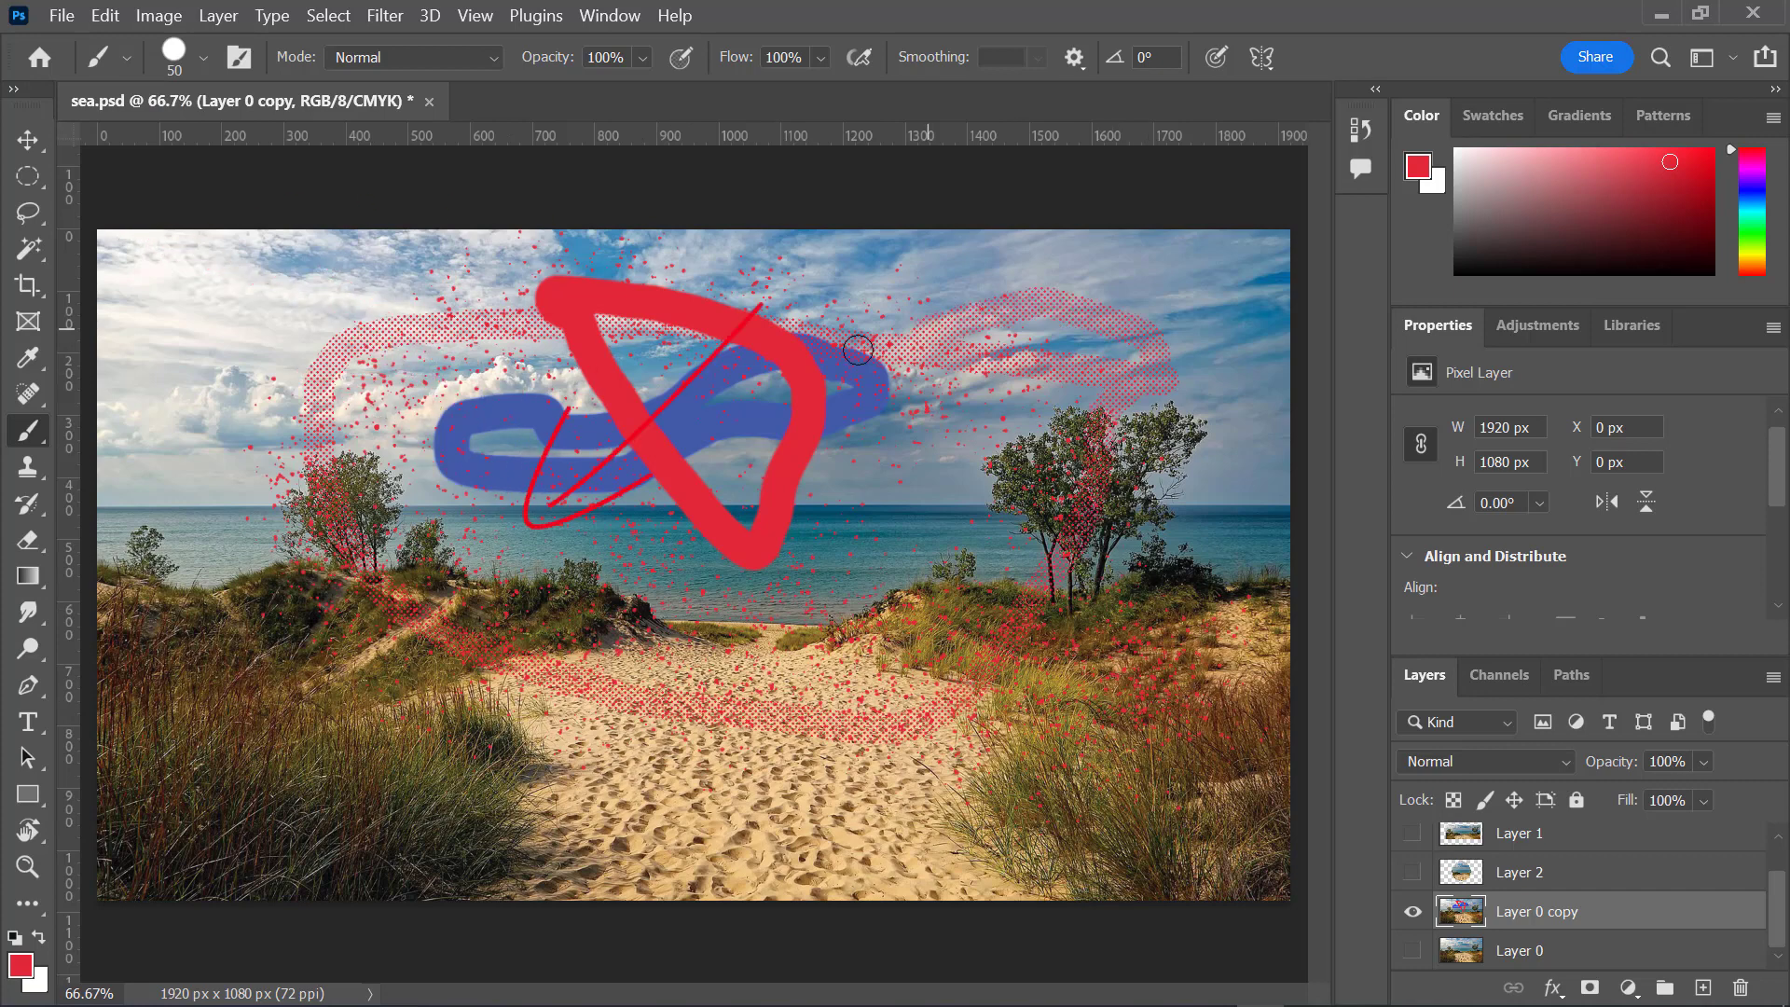
pyautogui.moveTo(1688, 909); pyautogui.dragTo(1703, 987)
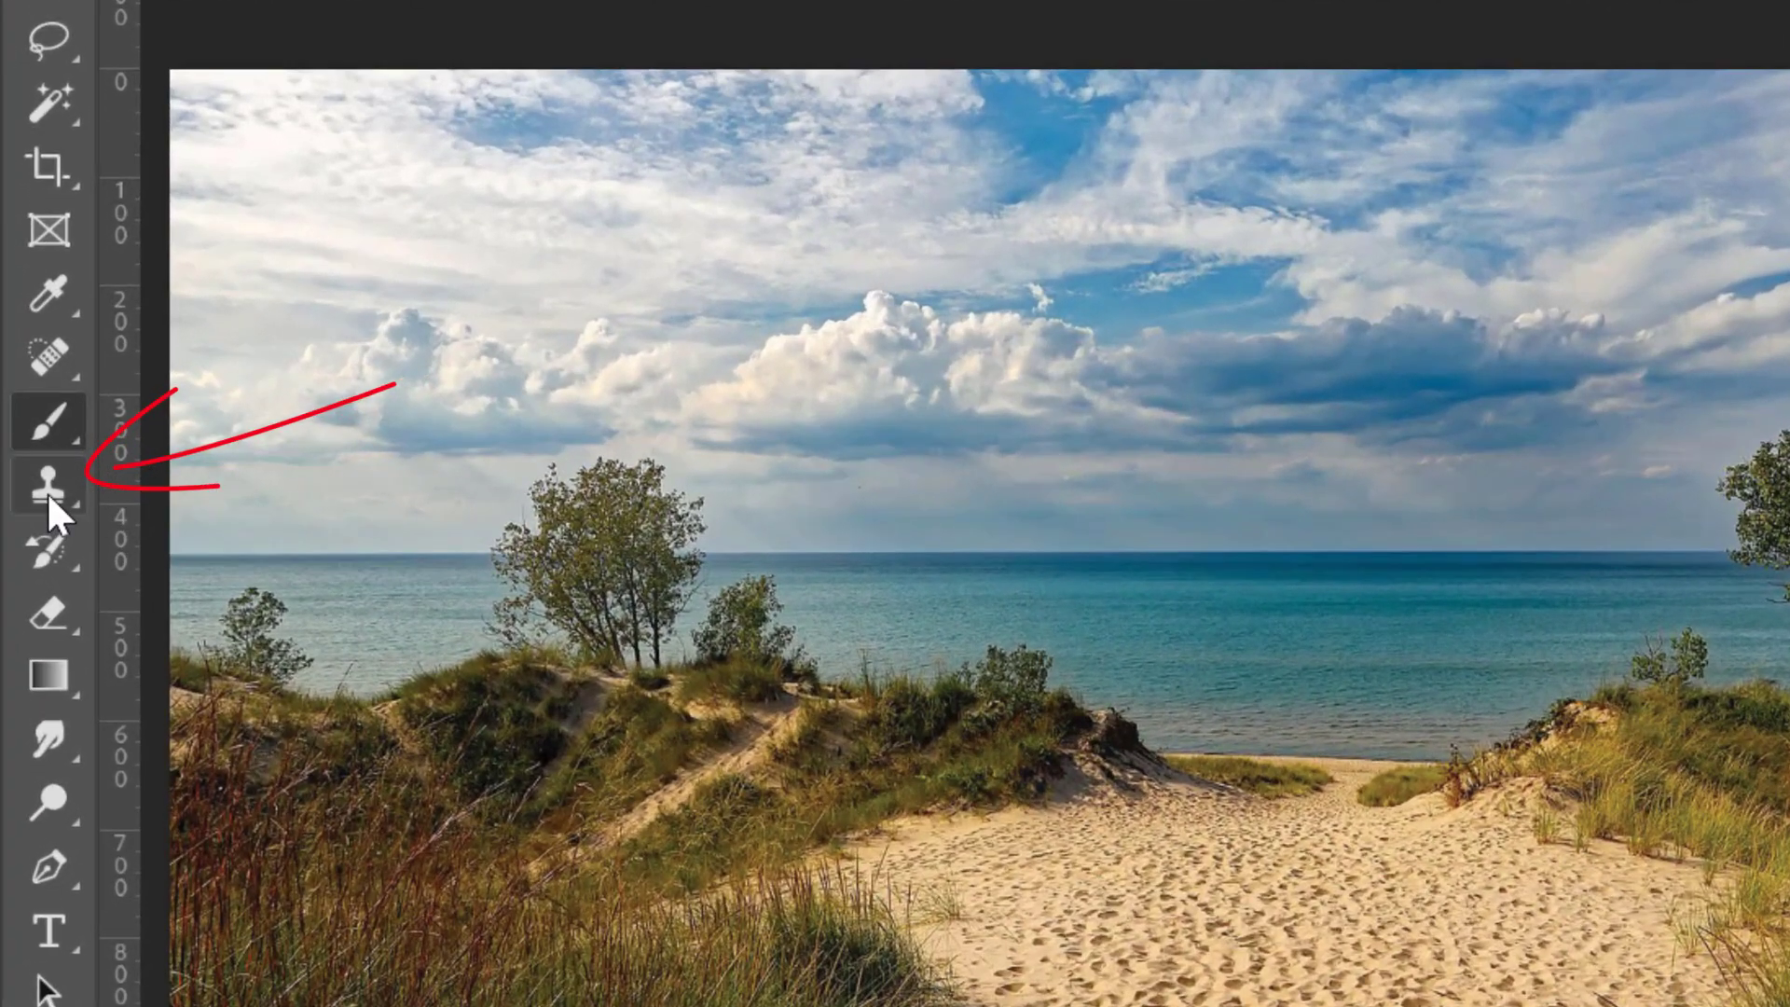
# Clone sand over the inner edge of the left grass patch on Layer 0 with a 53 px Clone Stamp brush
pyautogui.click(46, 491)
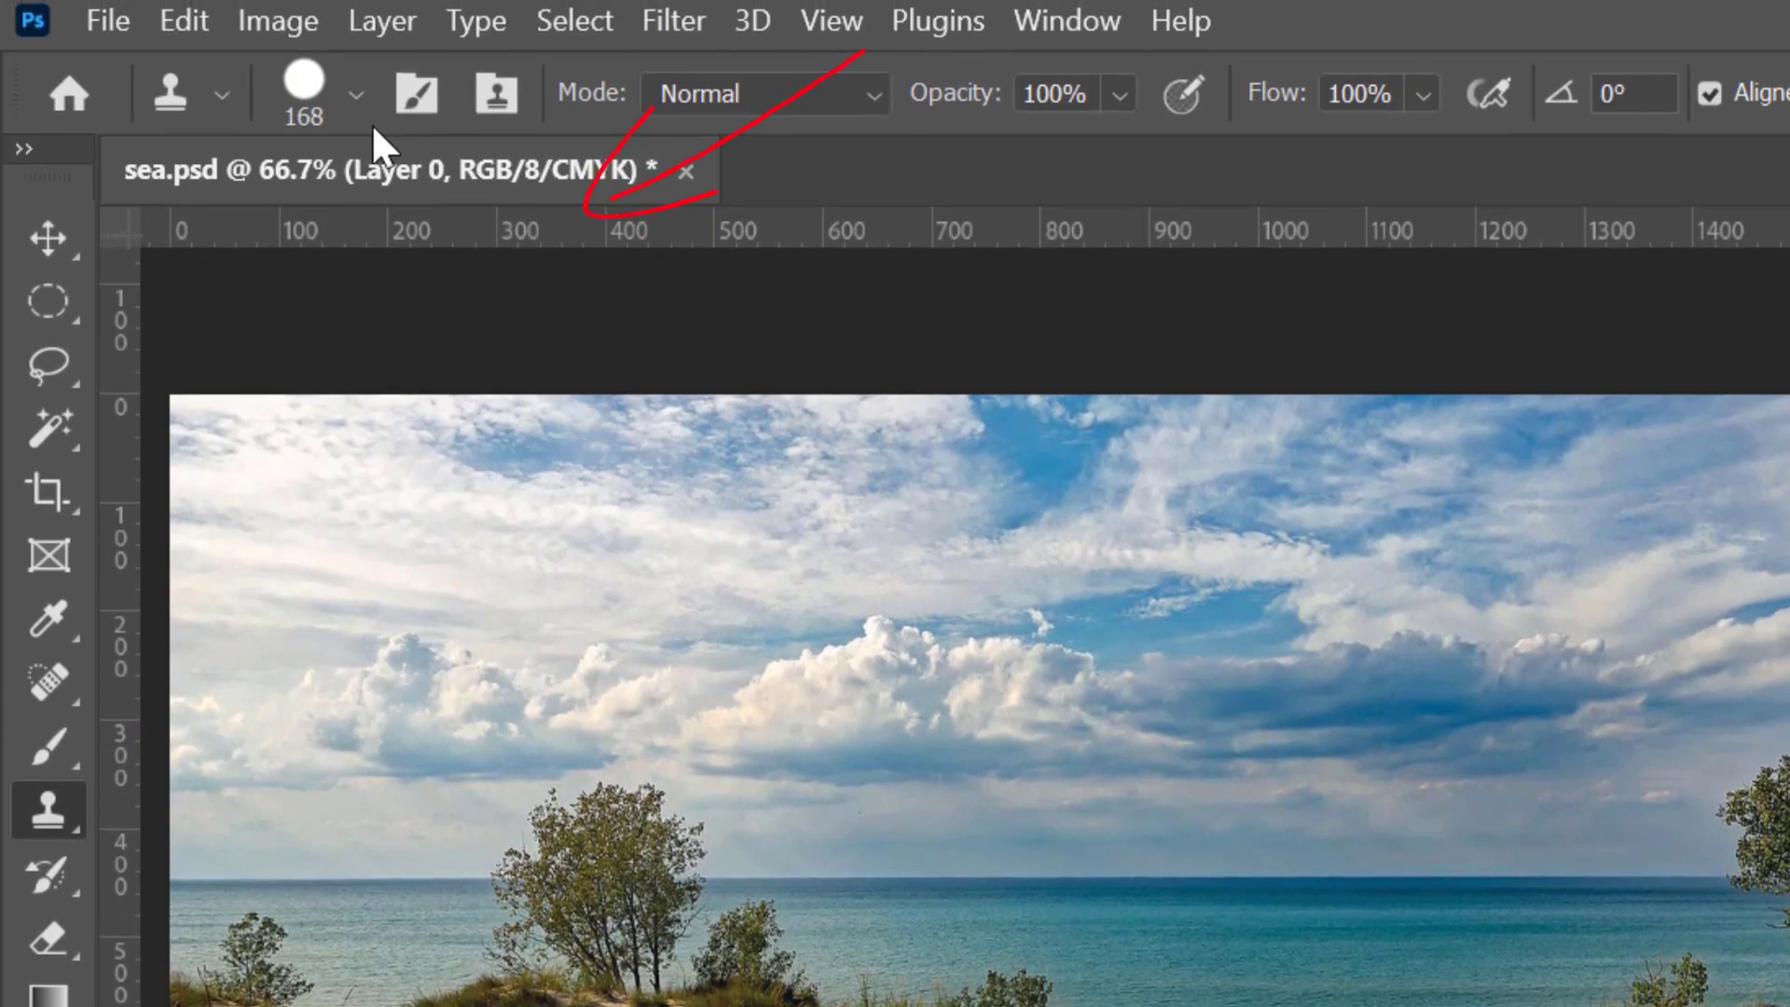
pyautogui.click(356, 62)
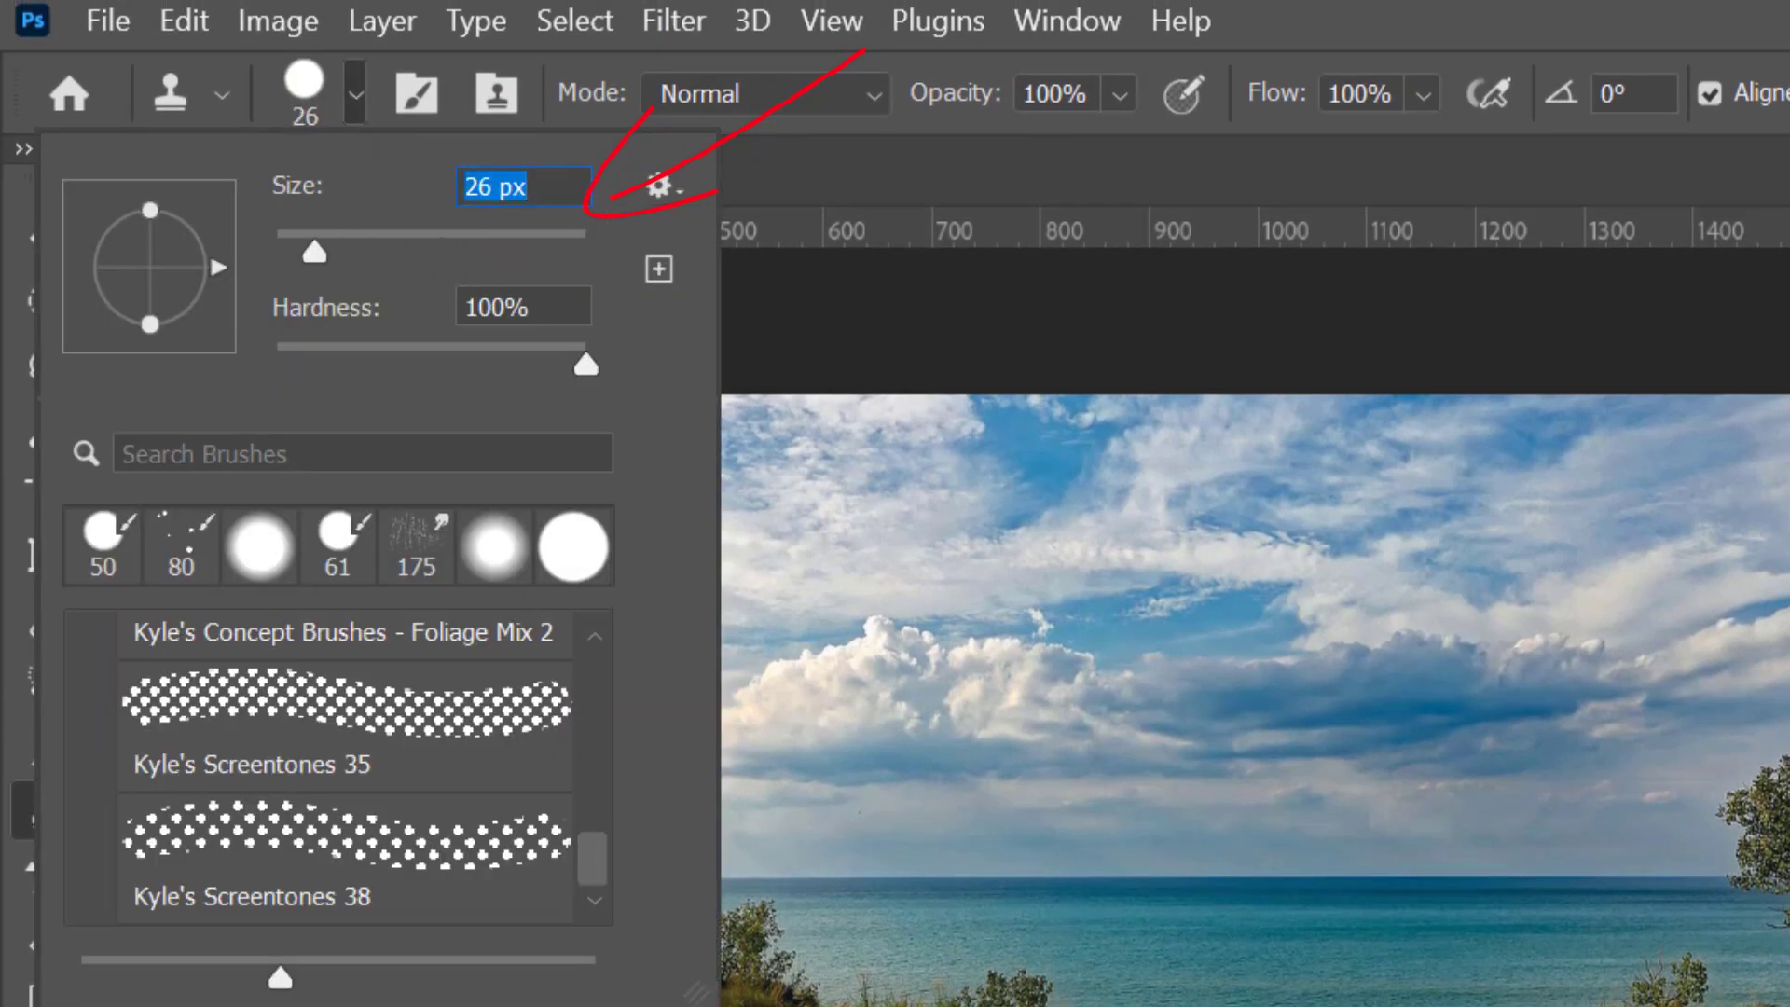
pyautogui.click(357, 244)
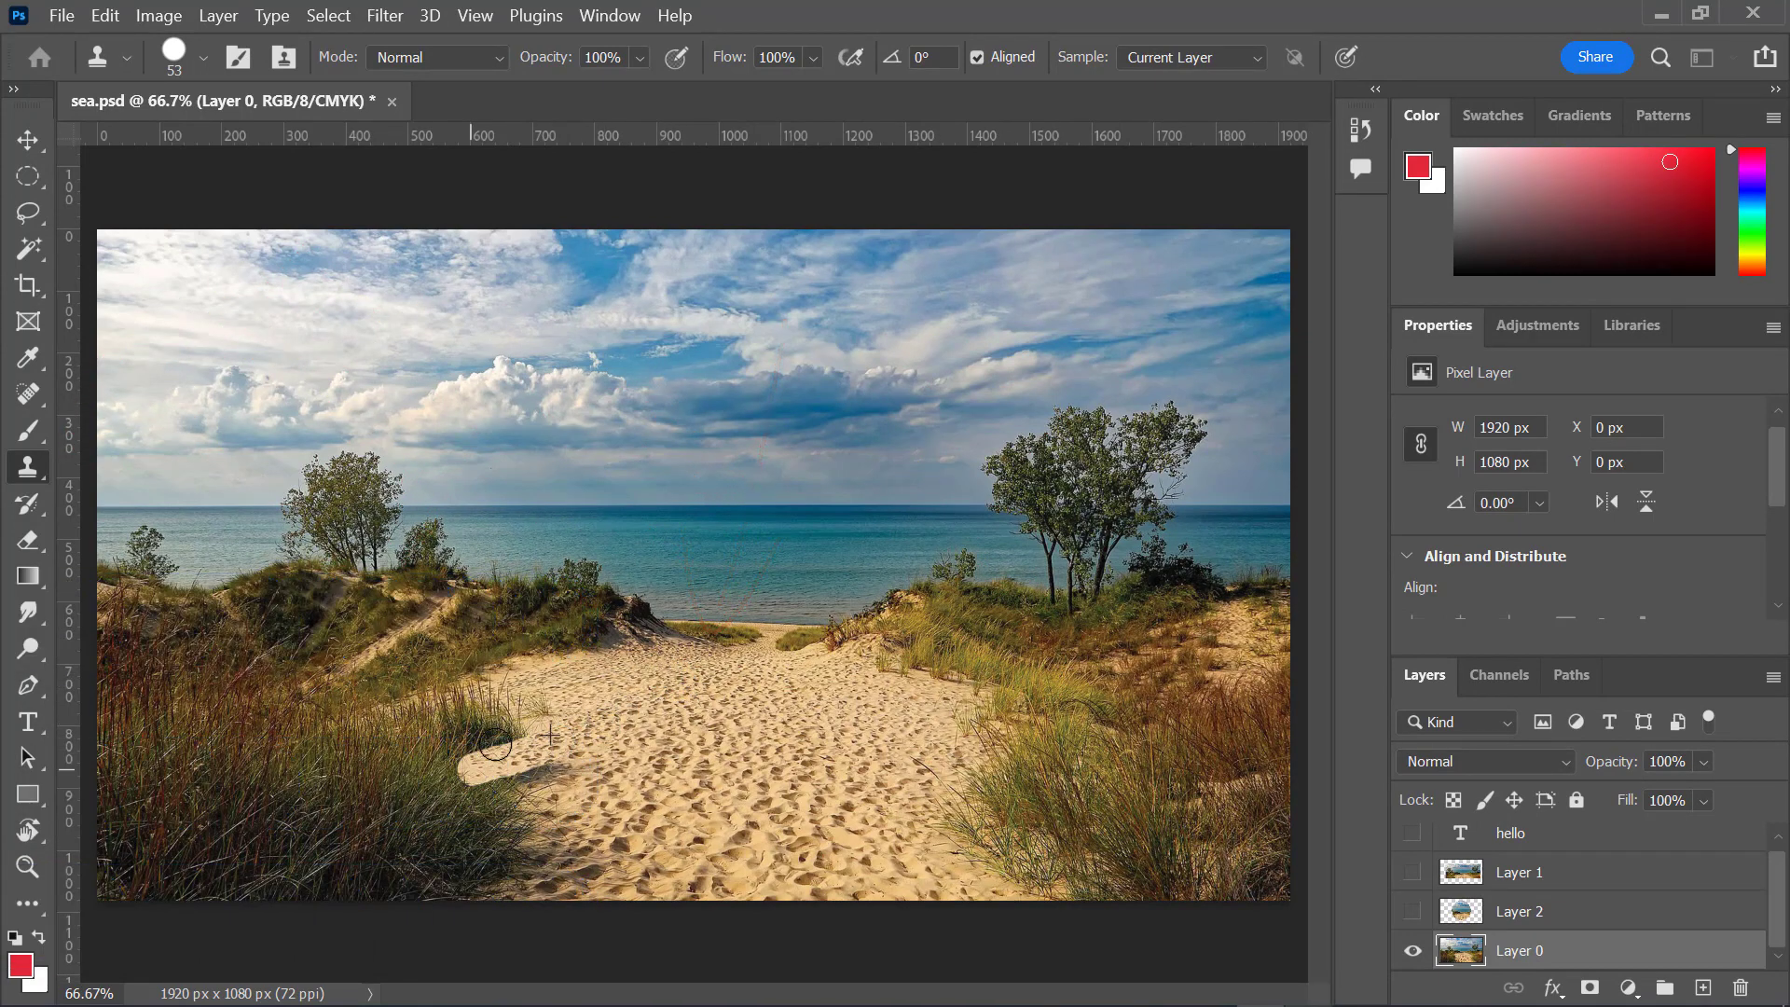
pyautogui.moveTo(540, 705); pyautogui.dragTo(411, 743)
# Enlarge the Clone Stamp brush and clone more beach sand outward over the left grass patch
pyautogui.click(203, 57)
pyautogui.moveTo(193, 140); pyautogui.dragTo(210, 140)
pyautogui.moveTo(587, 781); pyautogui.dragTo(413, 798)
pyautogui.moveTo(646, 719)
pyautogui.mouseDown()
pyautogui.moveTo(539, 703)
pyautogui.moveTo(404, 776)
pyautogui.mouseUp()
pyautogui.moveTo(560, 751); pyautogui.dragTo(366, 766)
# Set the Clone Stamp brush to 174 px and cover the remaining lower-left grass with cloned sand
pyautogui.click(203, 57)
pyautogui.moveTo(253, 147); pyautogui.dragTo(277, 147)
pyautogui.moveTo(519, 774); pyautogui.dragTo(334, 808)
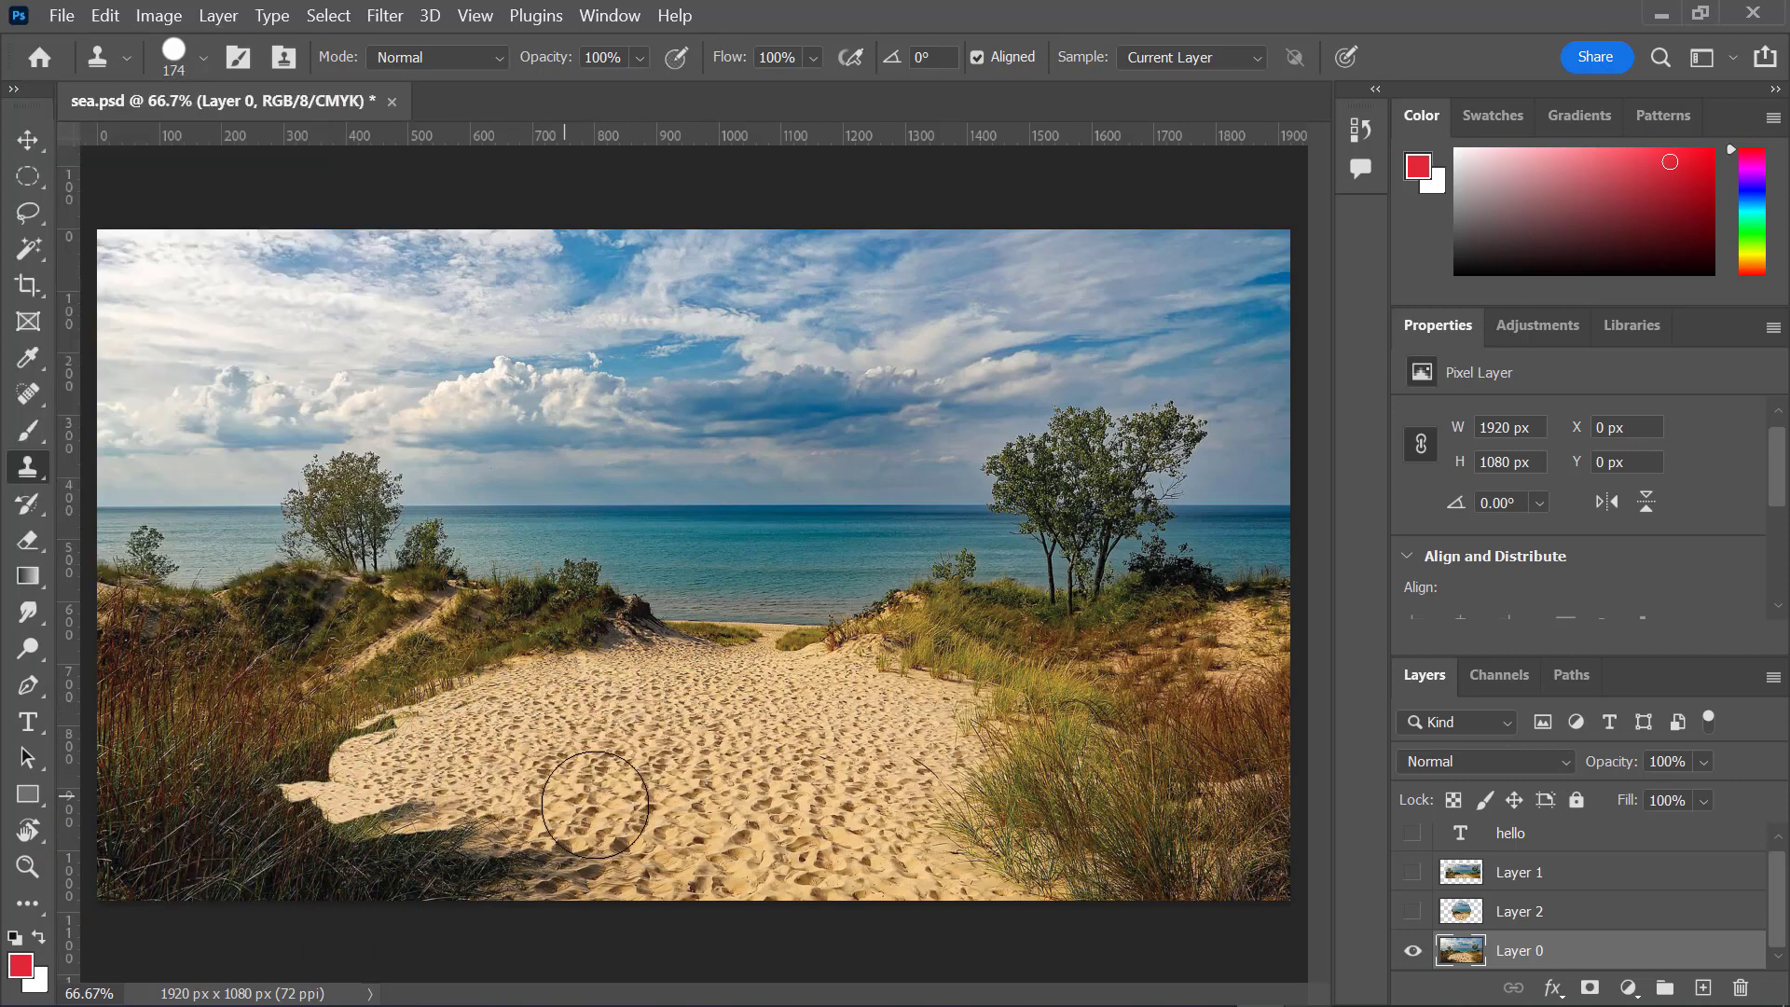
pyautogui.moveTo(606, 830); pyautogui.dragTo(303, 858)
pyautogui.moveTo(446, 787); pyautogui.dragTo(149, 844)
pyautogui.moveTo(389, 760); pyautogui.dragTo(244, 847)
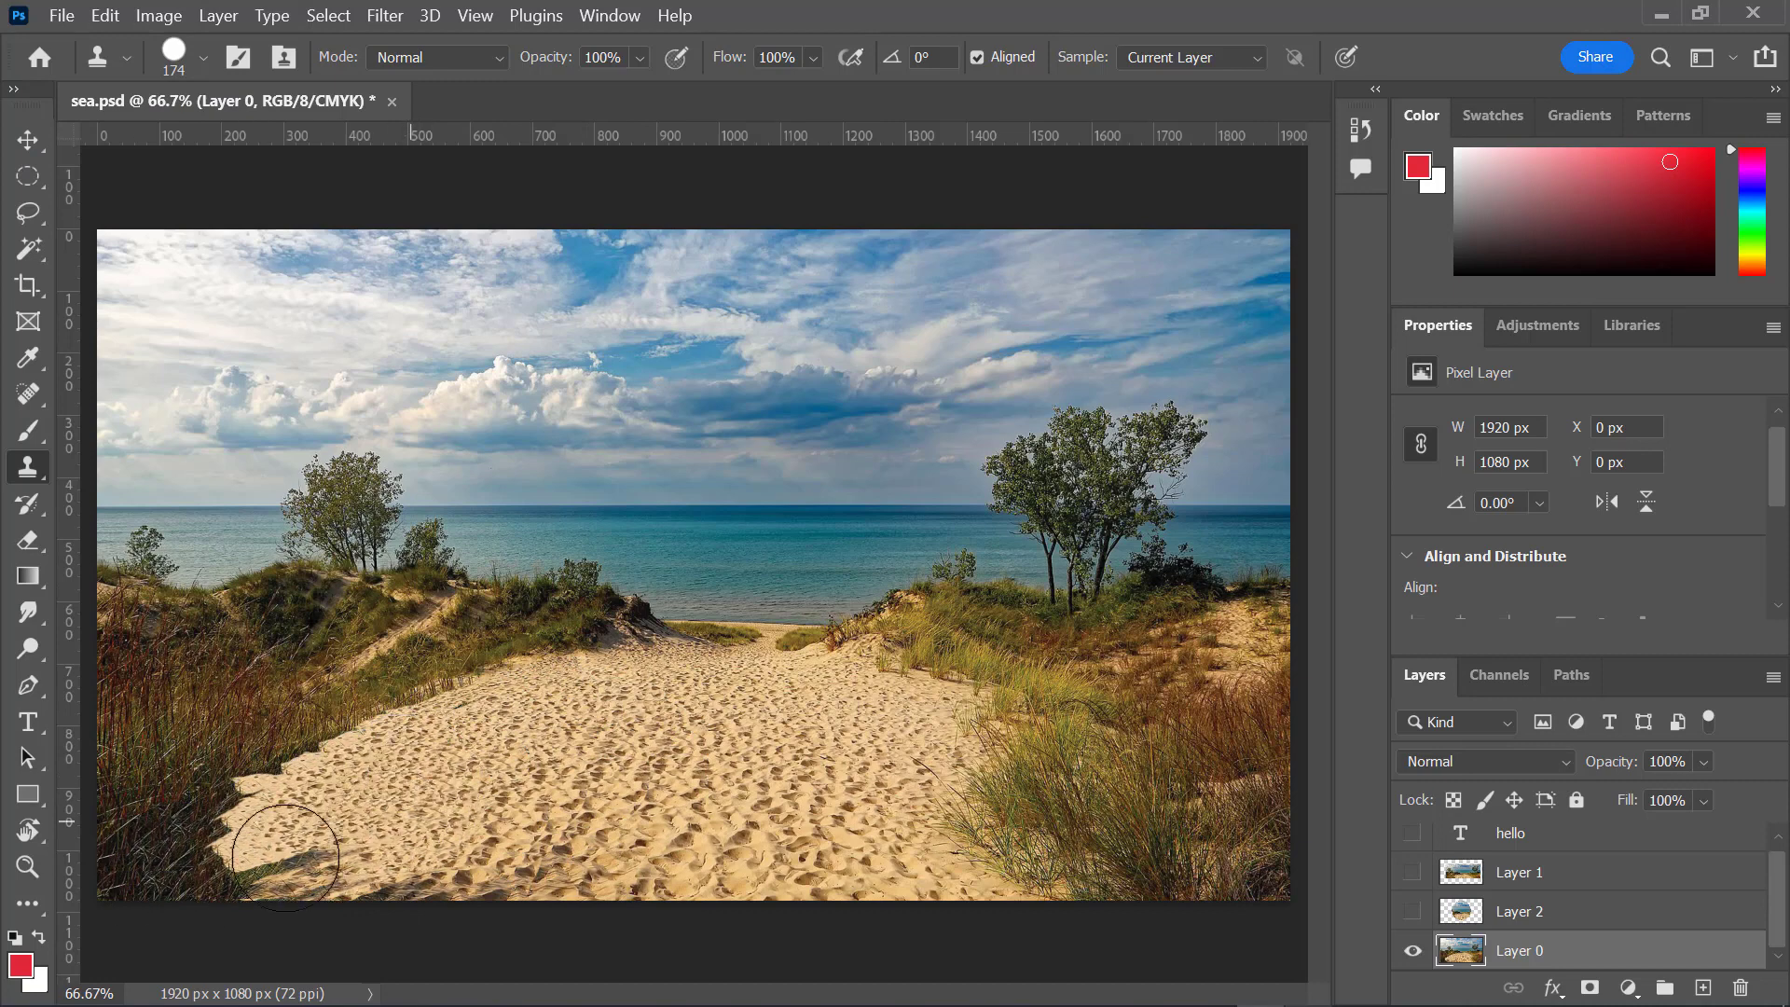
pyautogui.moveTo(492, 835); pyautogui.dragTo(251, 849)
# Sample sand and clone it over the right-hand grass, and toggle Layer 0 copy's visibility to compare before and after
pyautogui.keyDown('alt'); pyautogui.click(891, 747); pyautogui.keyUp('alt')
pyautogui.moveTo(974, 760)
pyautogui.mouseDown()
pyautogui.moveTo(1091, 872)
pyautogui.moveTo(994, 856)
pyautogui.mouseUp()
pyautogui.moveTo(916, 786); pyautogui.dragTo(1176, 877)
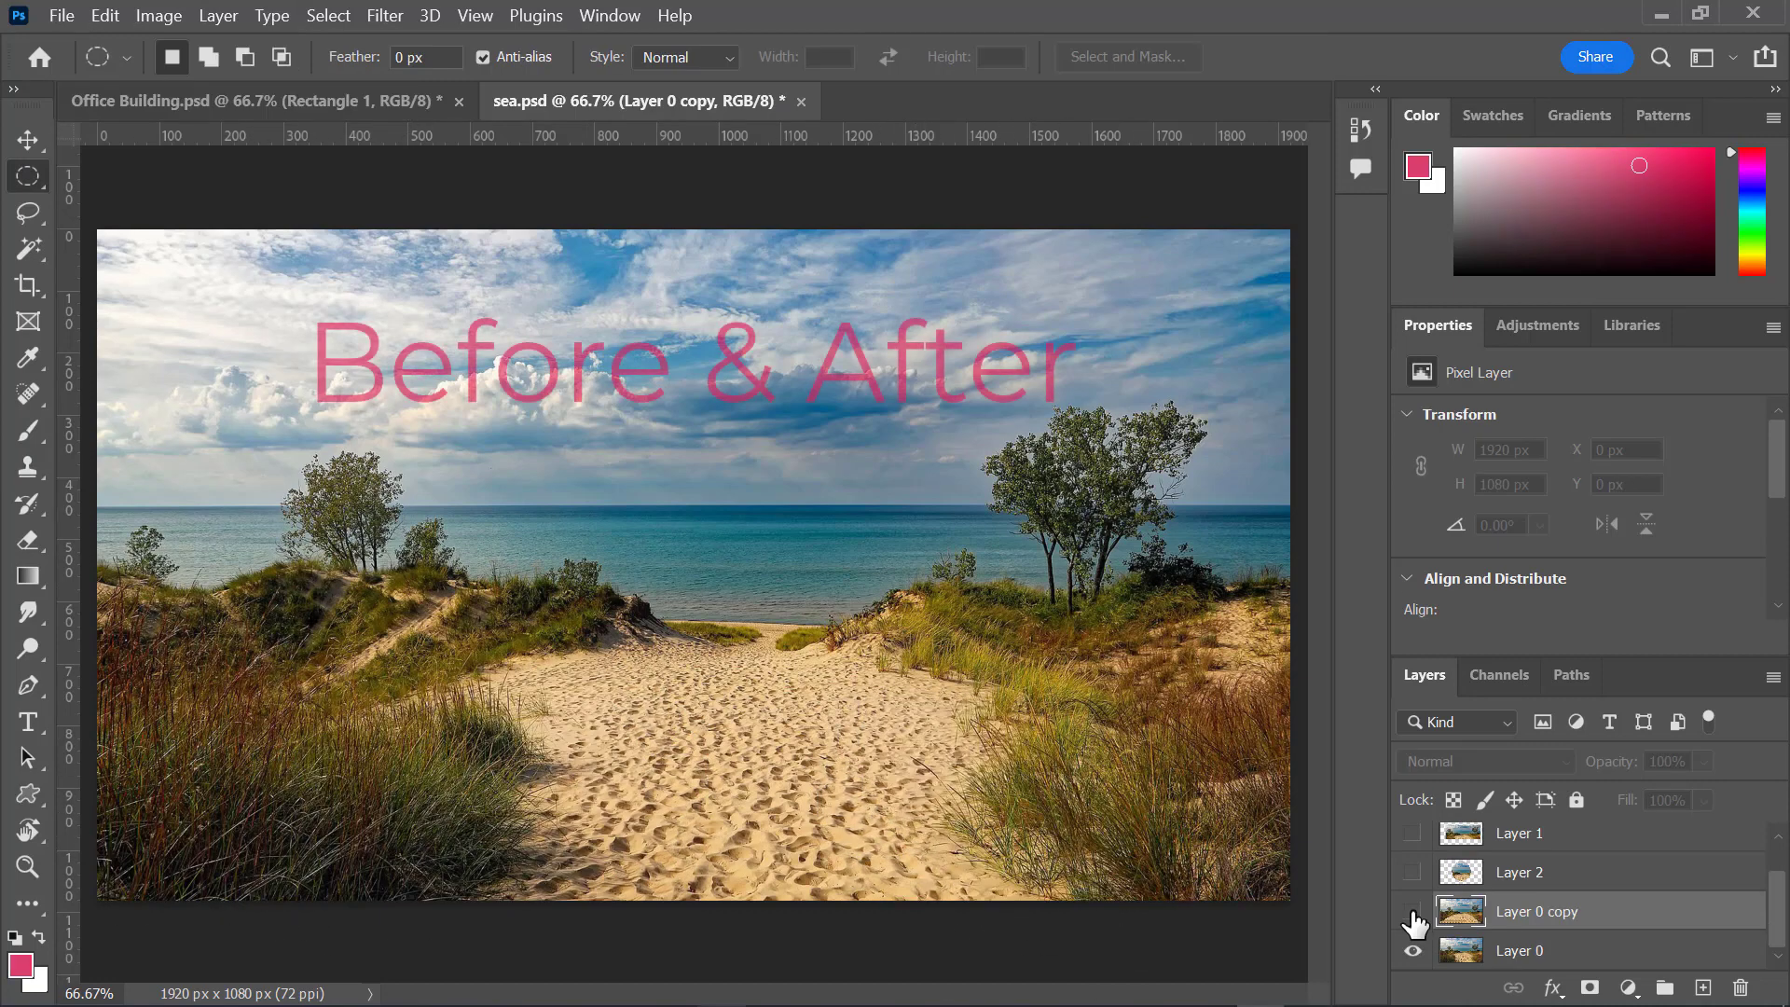
pyautogui.click(1412, 912)
pyautogui.click(1413, 912)
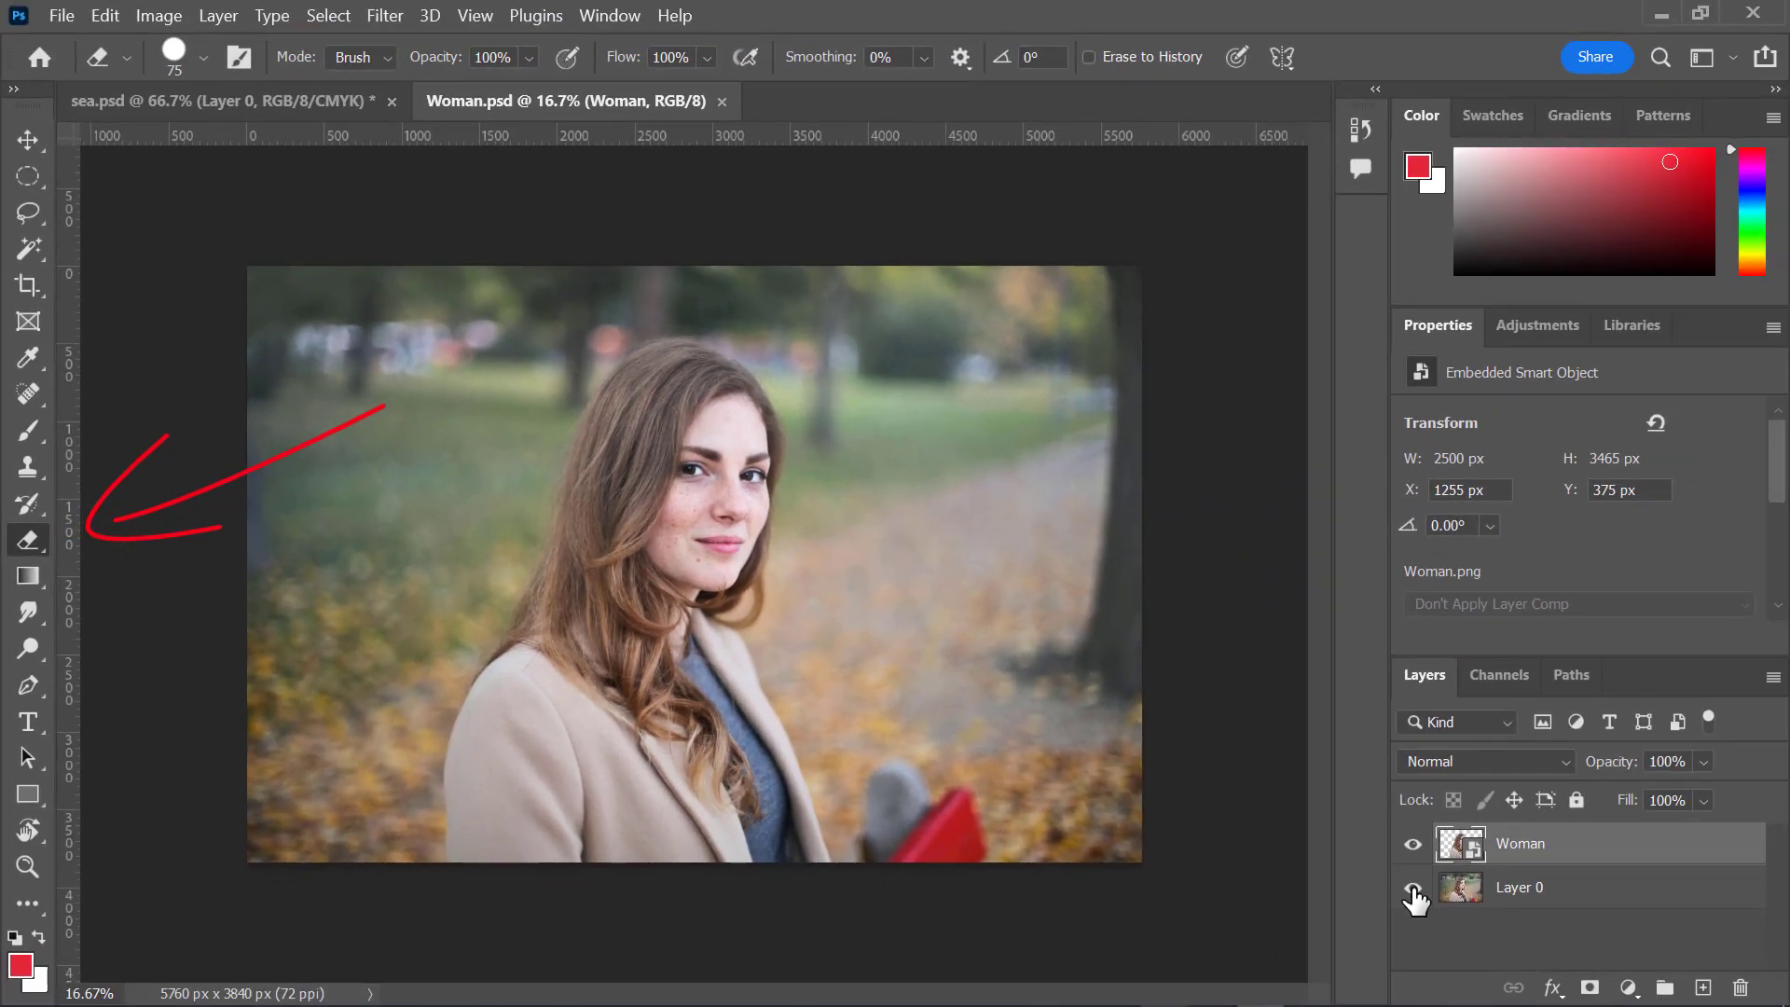
# Hide Layer 0 in Woman.psd, enlarge the Eraser brush and rasterize the Woman smart object layer
pyautogui.click(1414, 889)
pyautogui.click(204, 57)
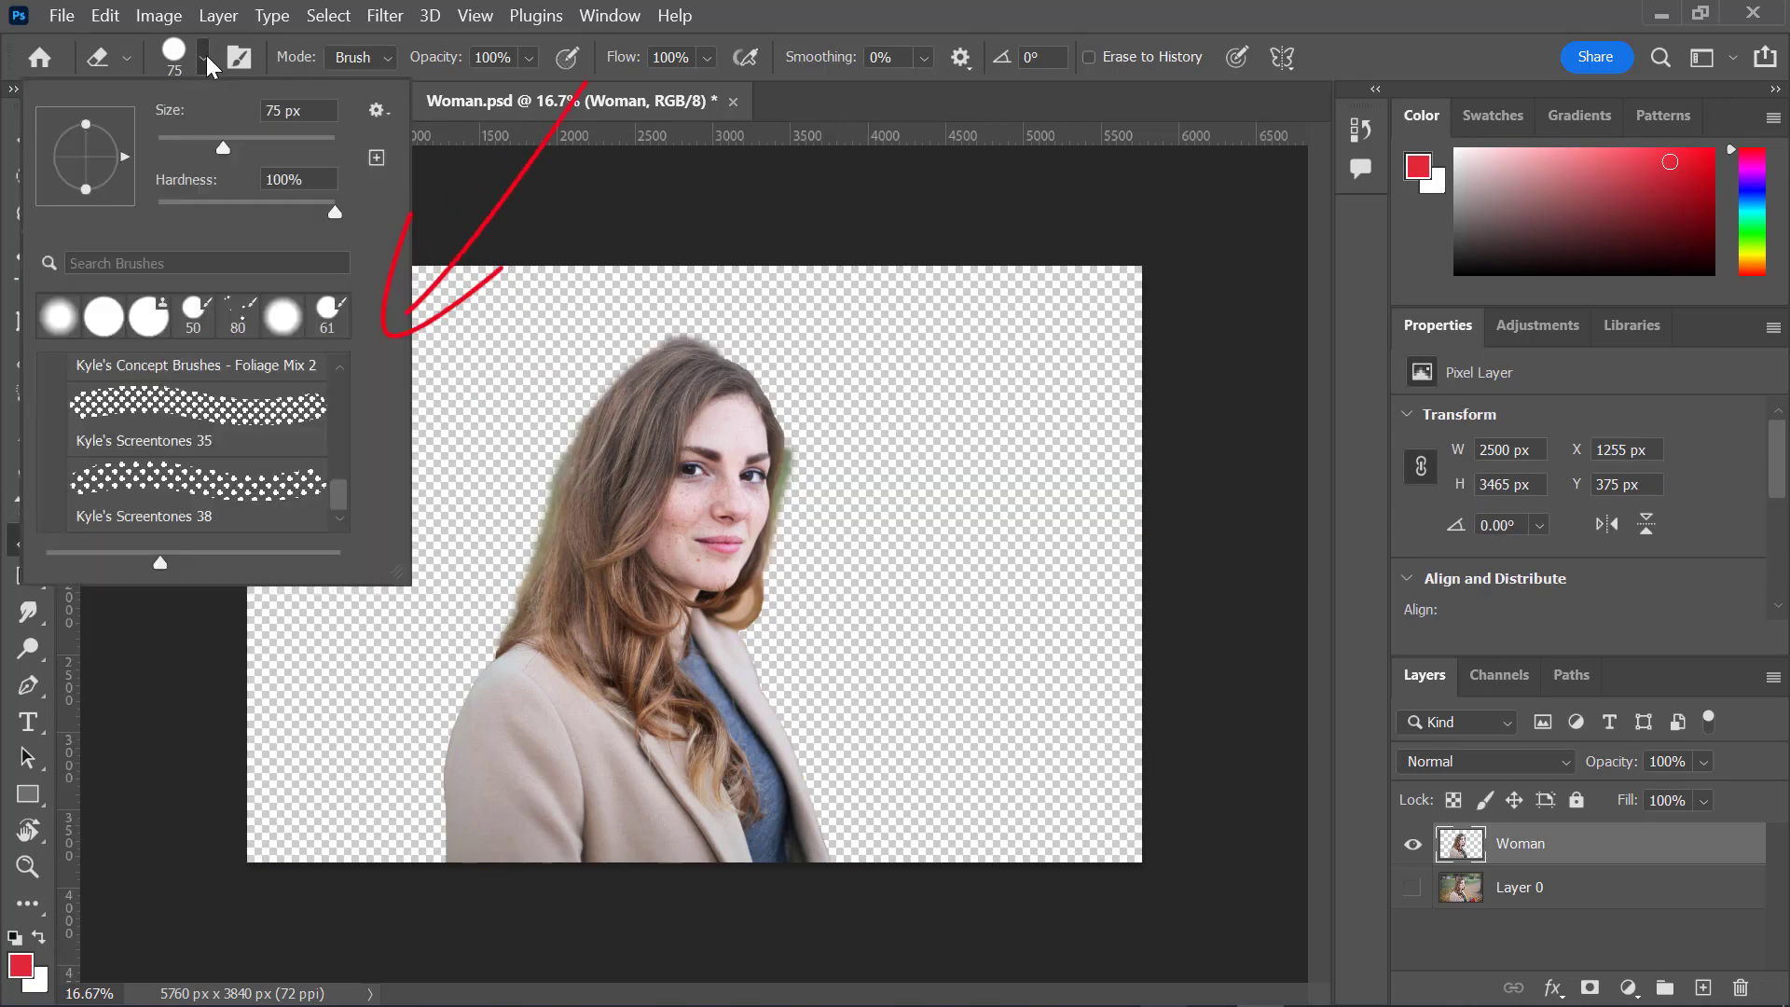
pyautogui.moveTo(224, 143); pyautogui.dragTo(268, 155)
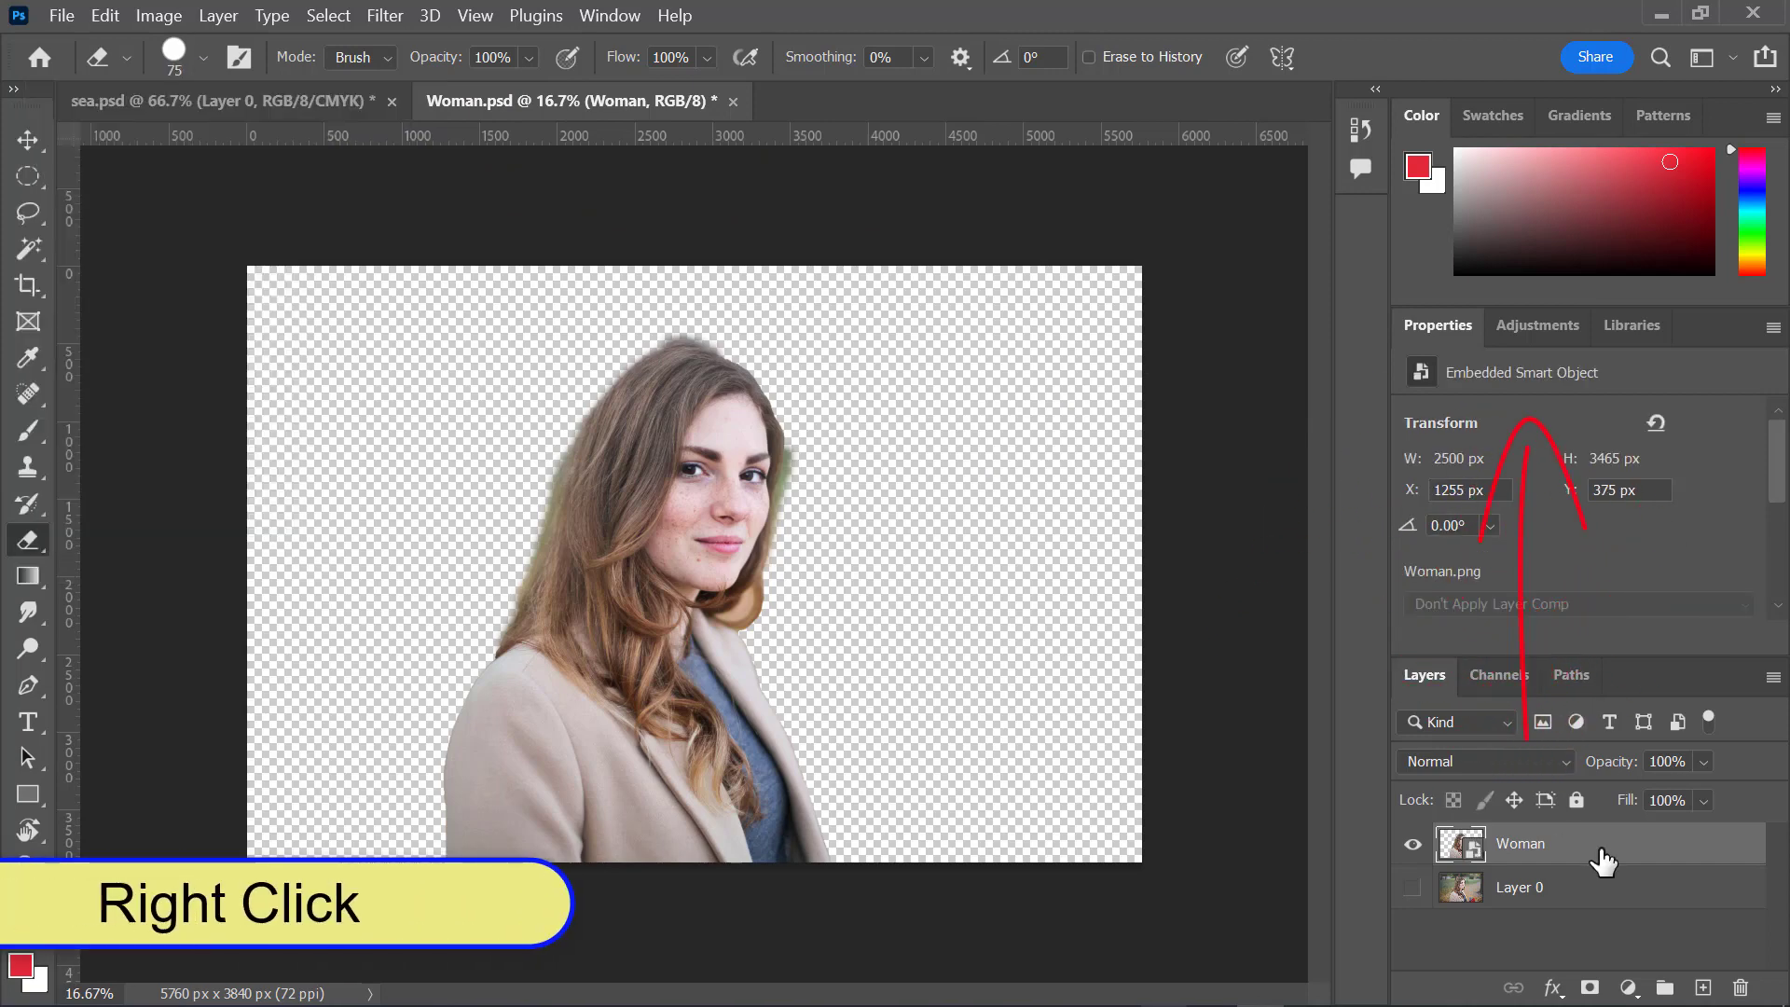
pyautogui.rightClick(1594, 848)
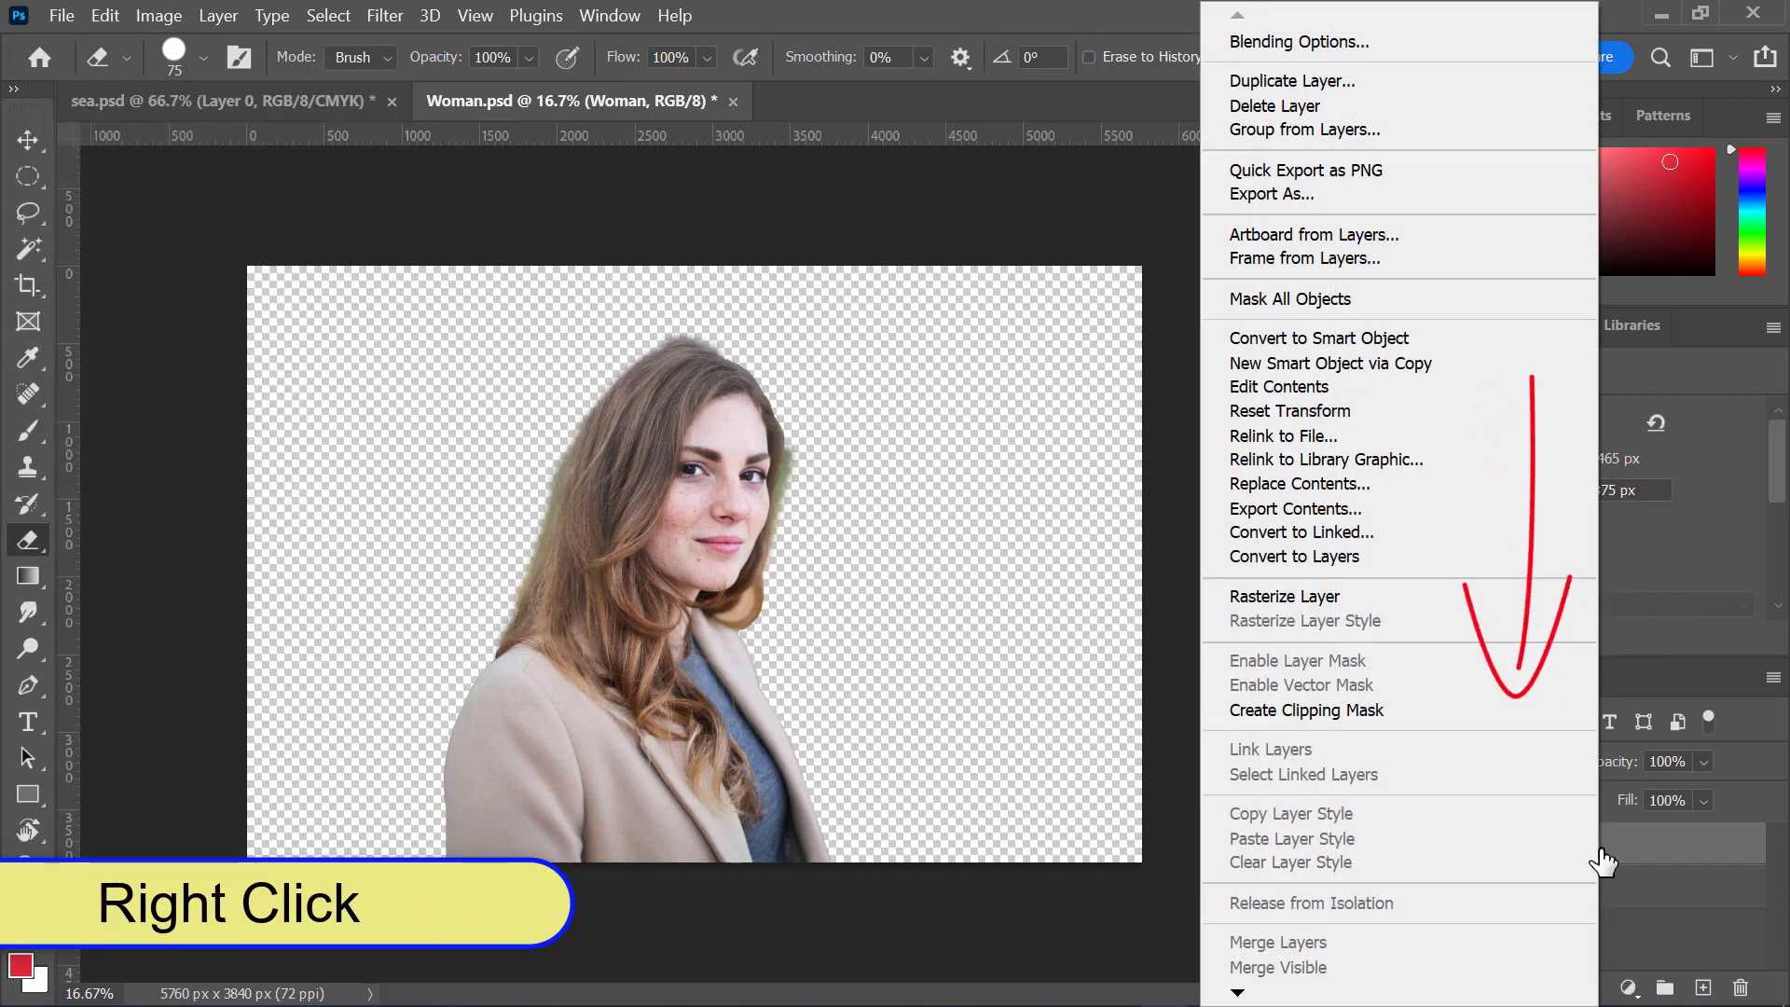
pyautogui.click(1352, 601)
# Erase the green background fringe along both sides of the woman's hair with a 183 px Eraser brush
pyautogui.click(204, 58)
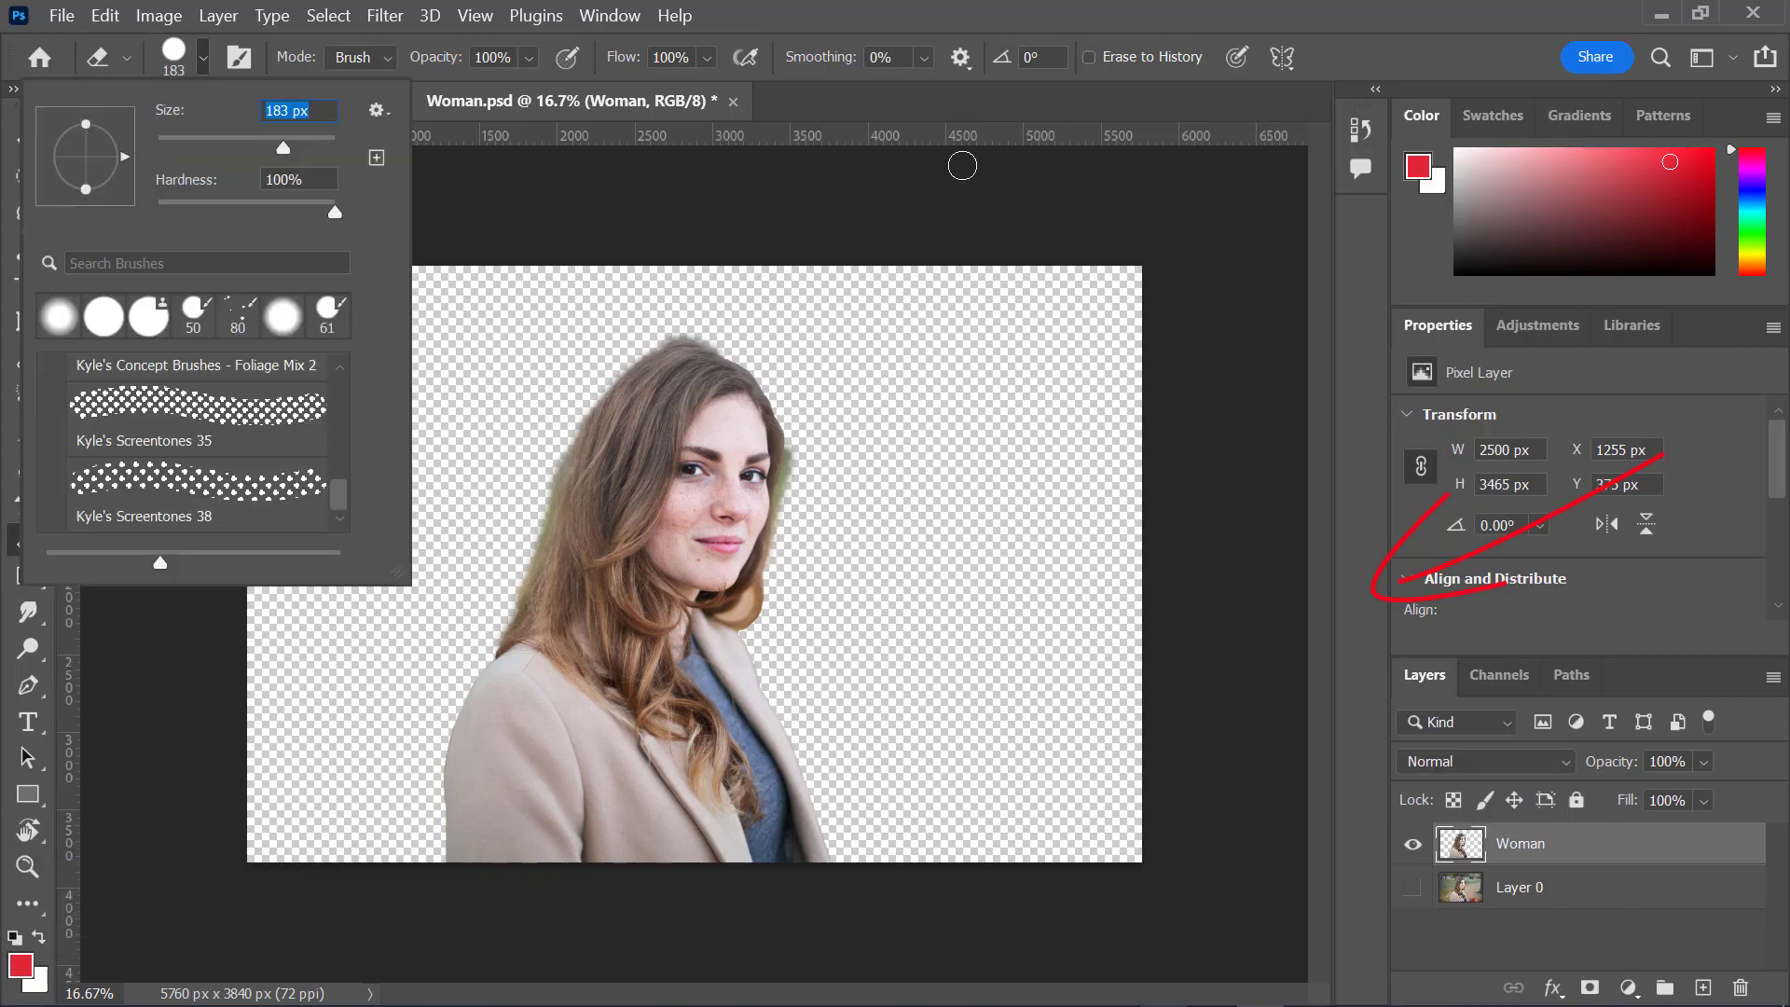
pyautogui.click(993, 104)
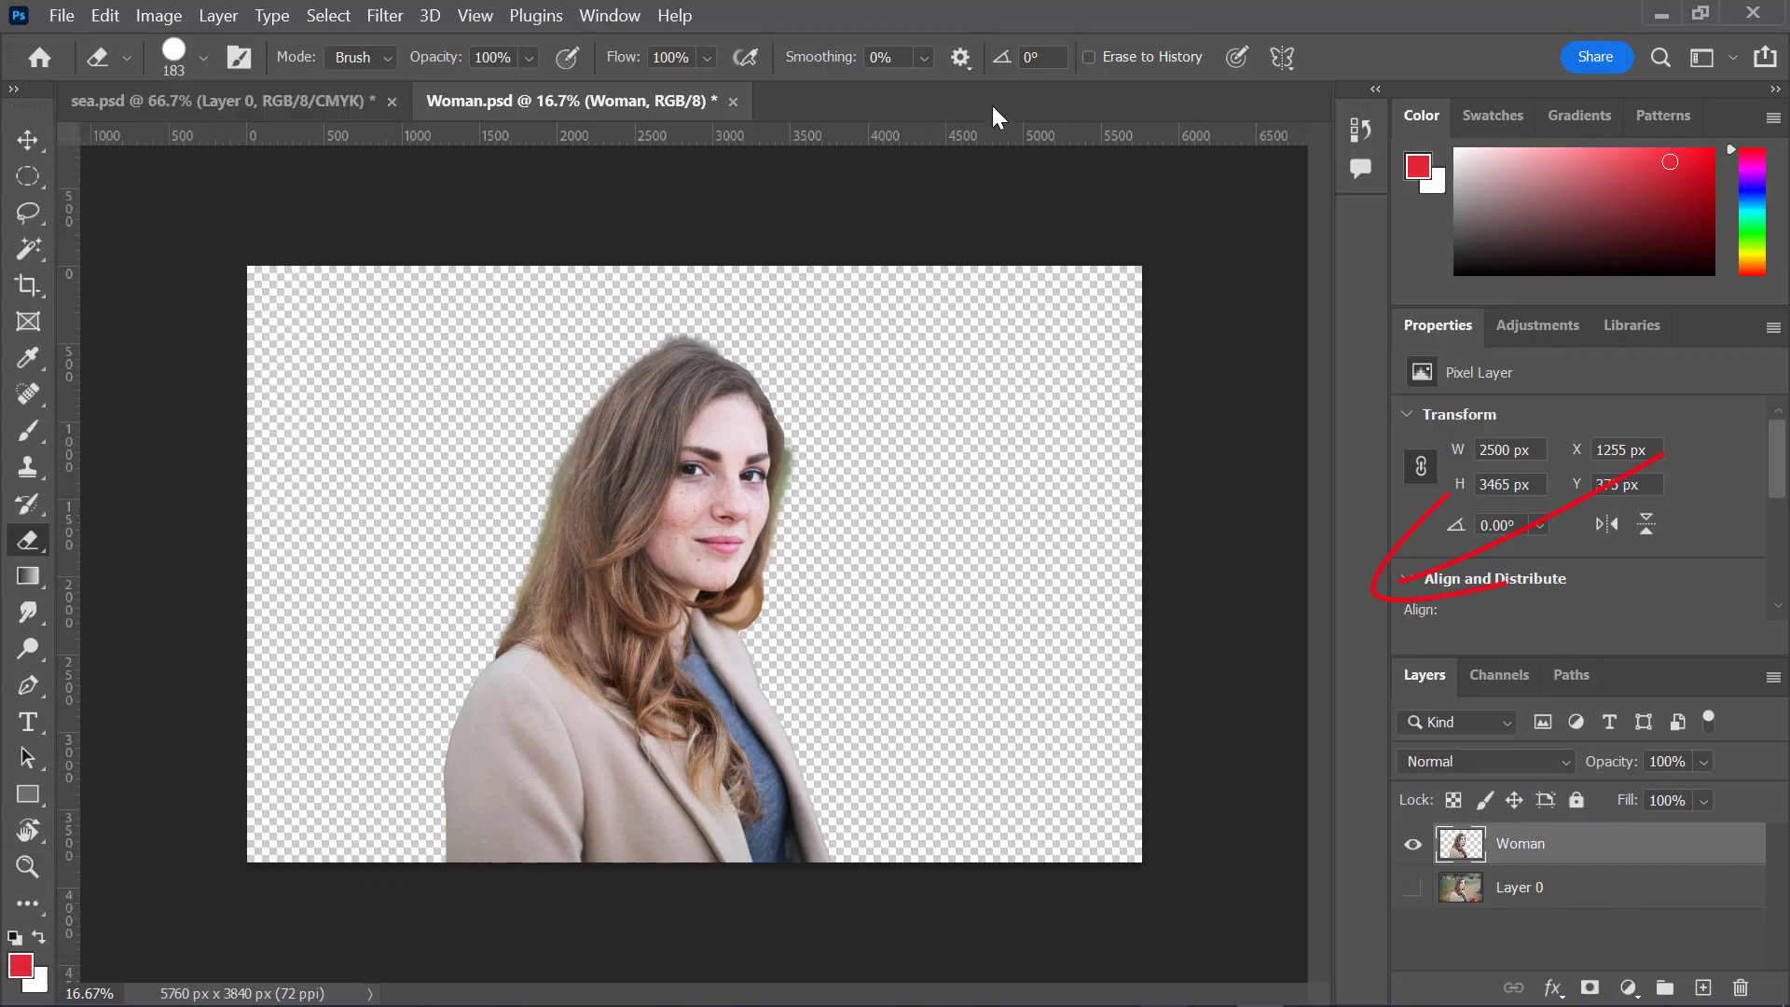
pyautogui.hotkey('ctrl', '+')
pyautogui.hotkey('ctrl', '+')
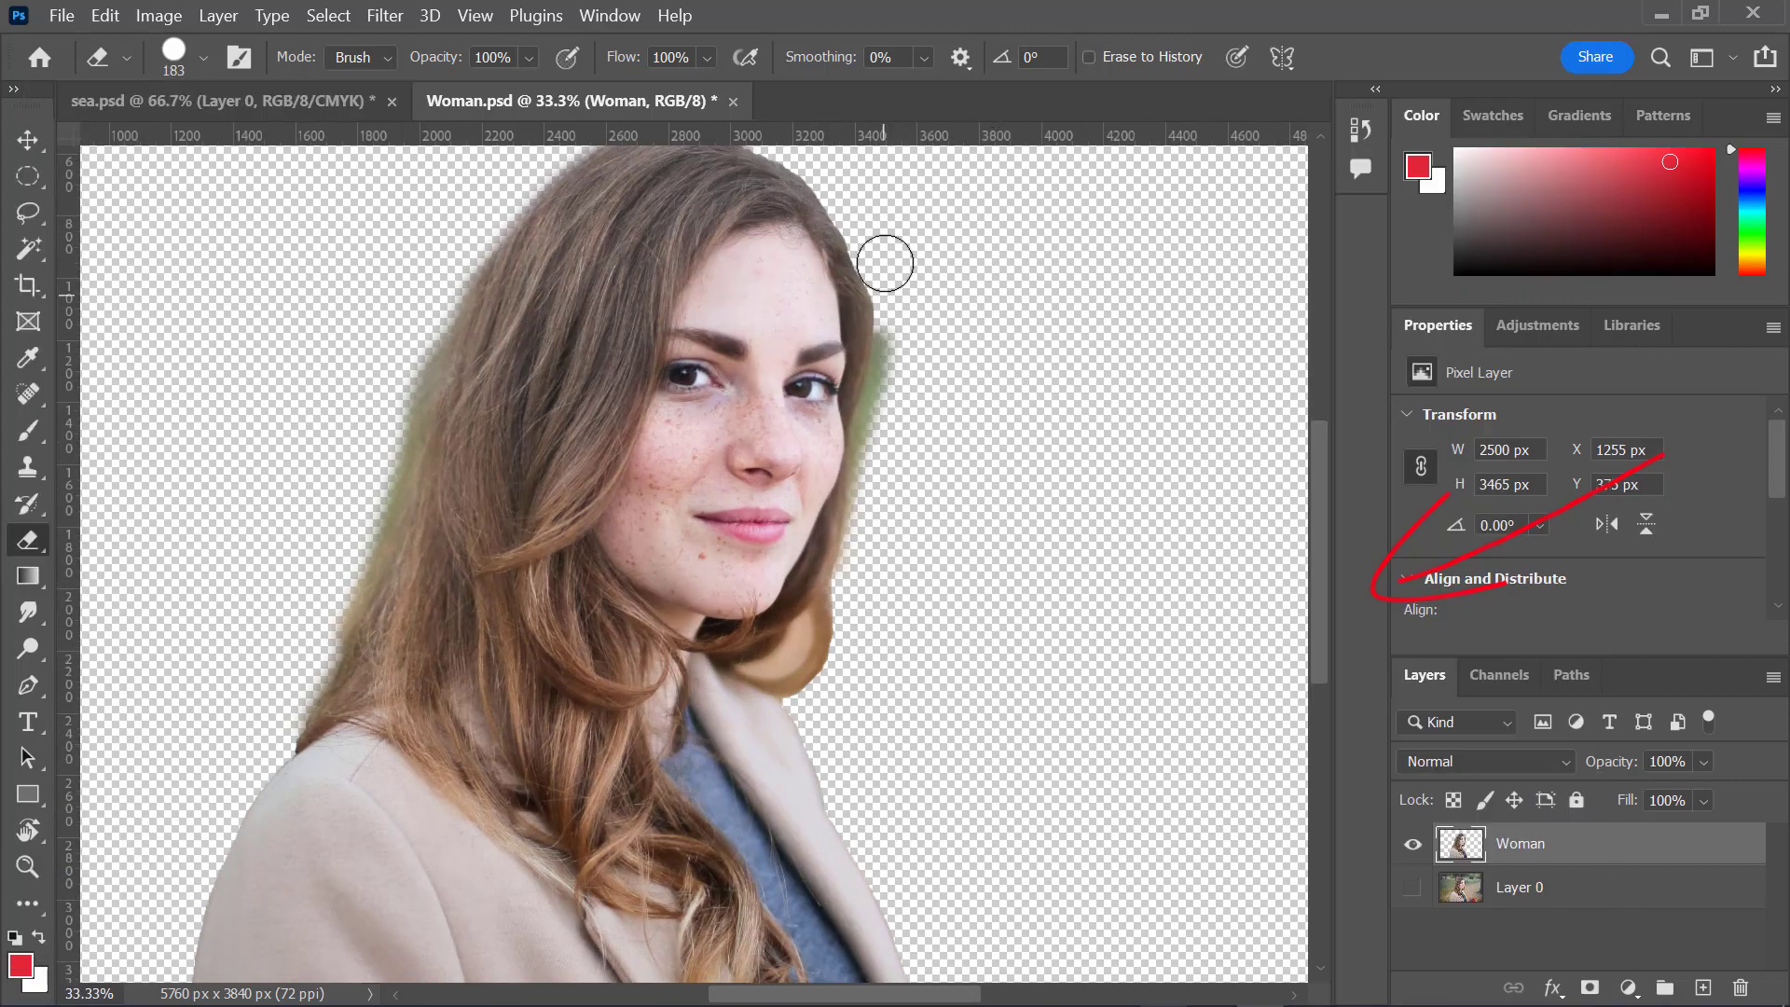
pyautogui.moveTo(901, 337); pyautogui.dragTo(876, 536)
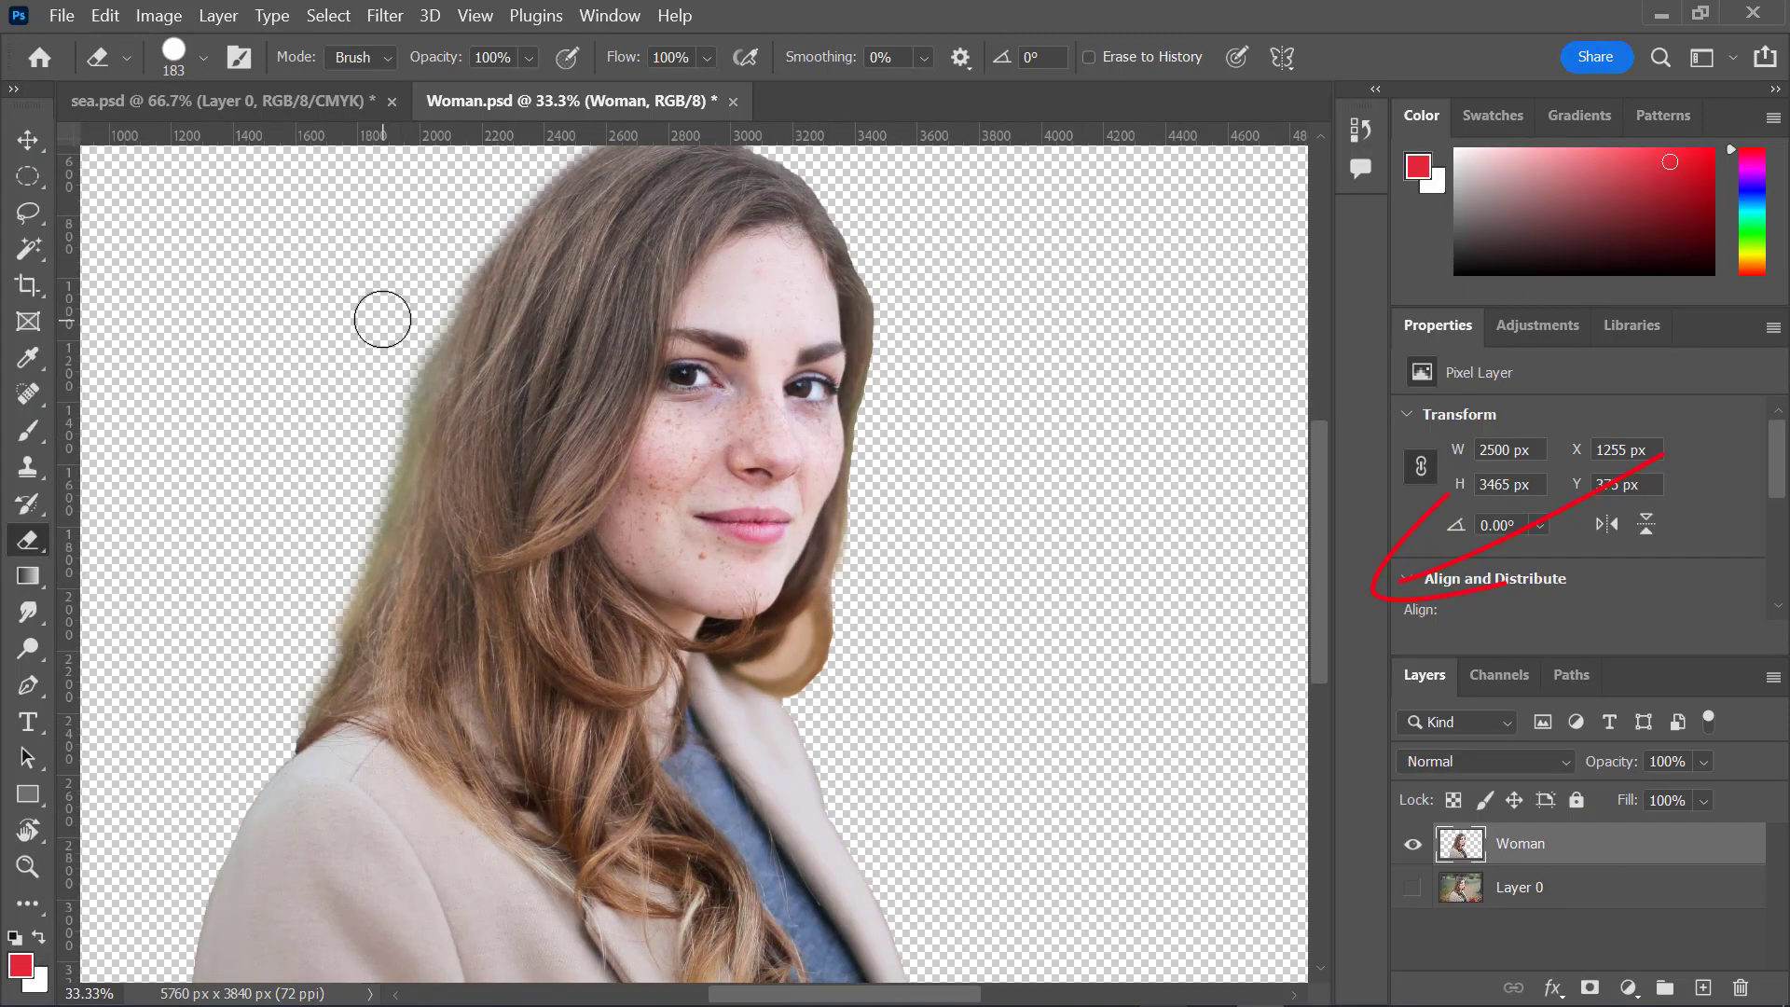
pyautogui.moveTo(379, 311)
pyautogui.mouseDown()
pyautogui.moveTo(380, 464)
pyautogui.moveTo(322, 653)
pyautogui.mouseUp()
pyautogui.scroll(-2, 730, 253)
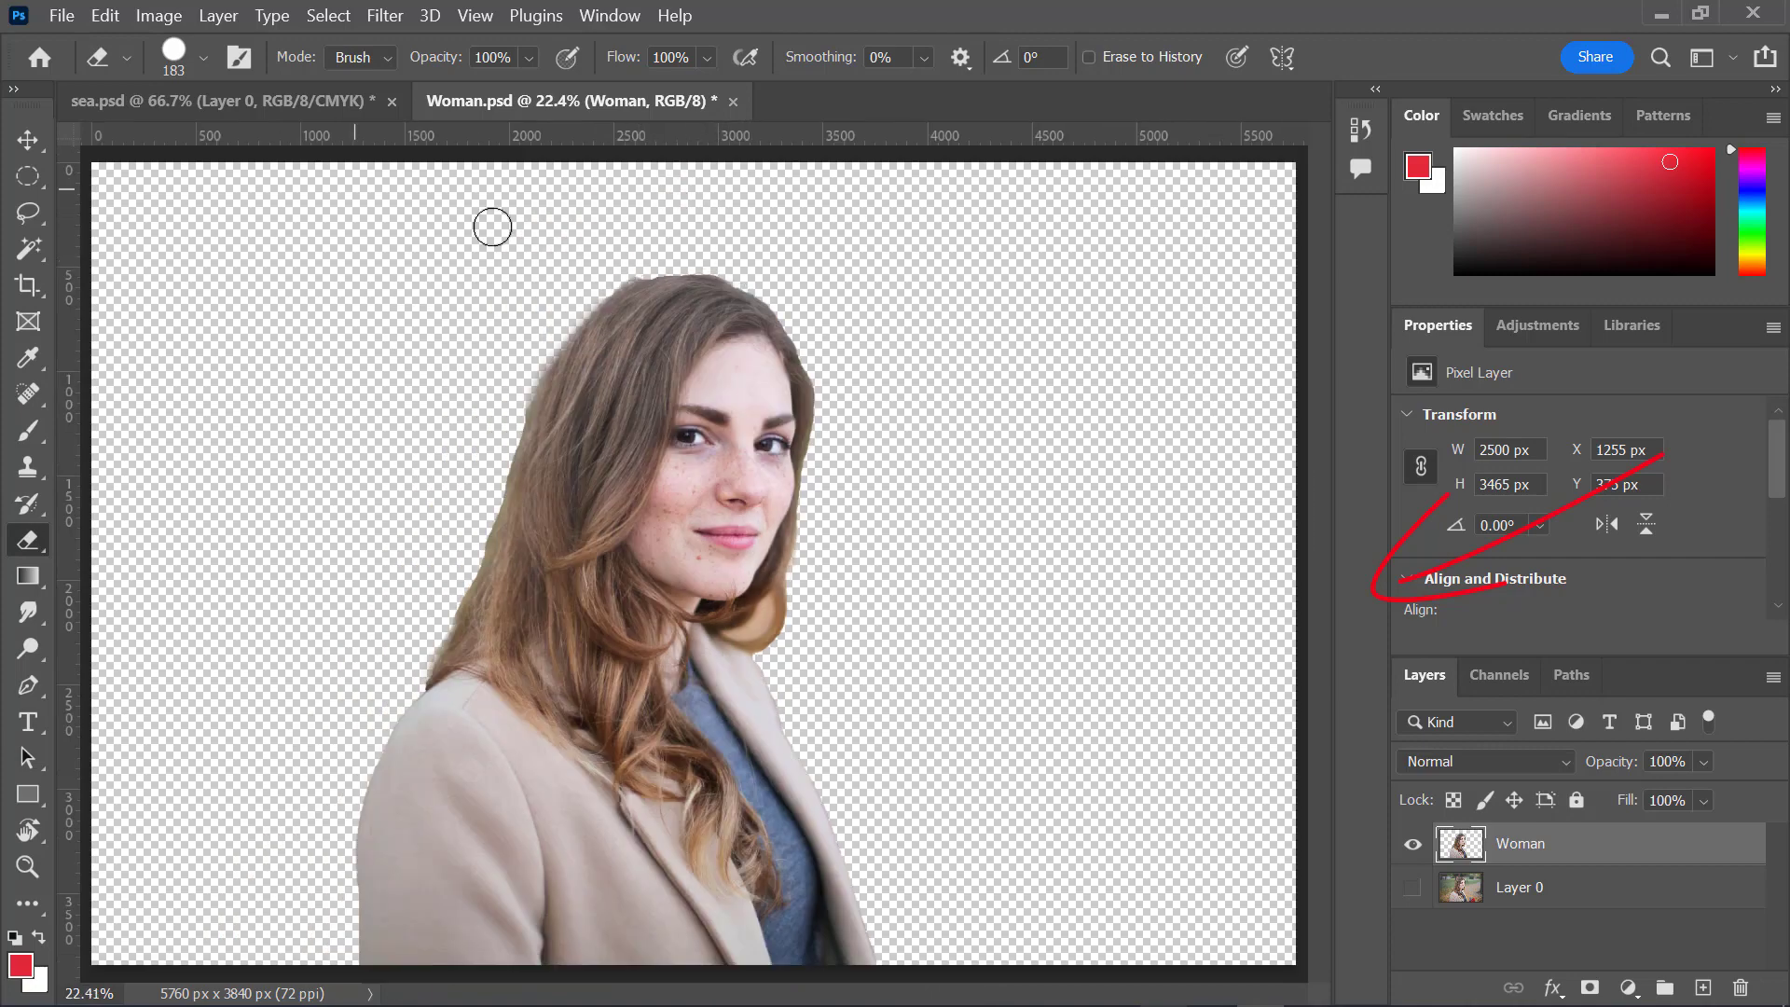
# Enlarge the Eraser brush further and erase the leftover fringe above the woman's head
pyautogui.click(205, 58)
pyautogui.moveTo(280, 153)
pyautogui.mouseDown()
pyautogui.moveTo(328, 158)
pyautogui.moveTo(310, 152)
pyautogui.mouseUp()
pyautogui.moveTo(649, 229); pyautogui.dragTo(600, 254)
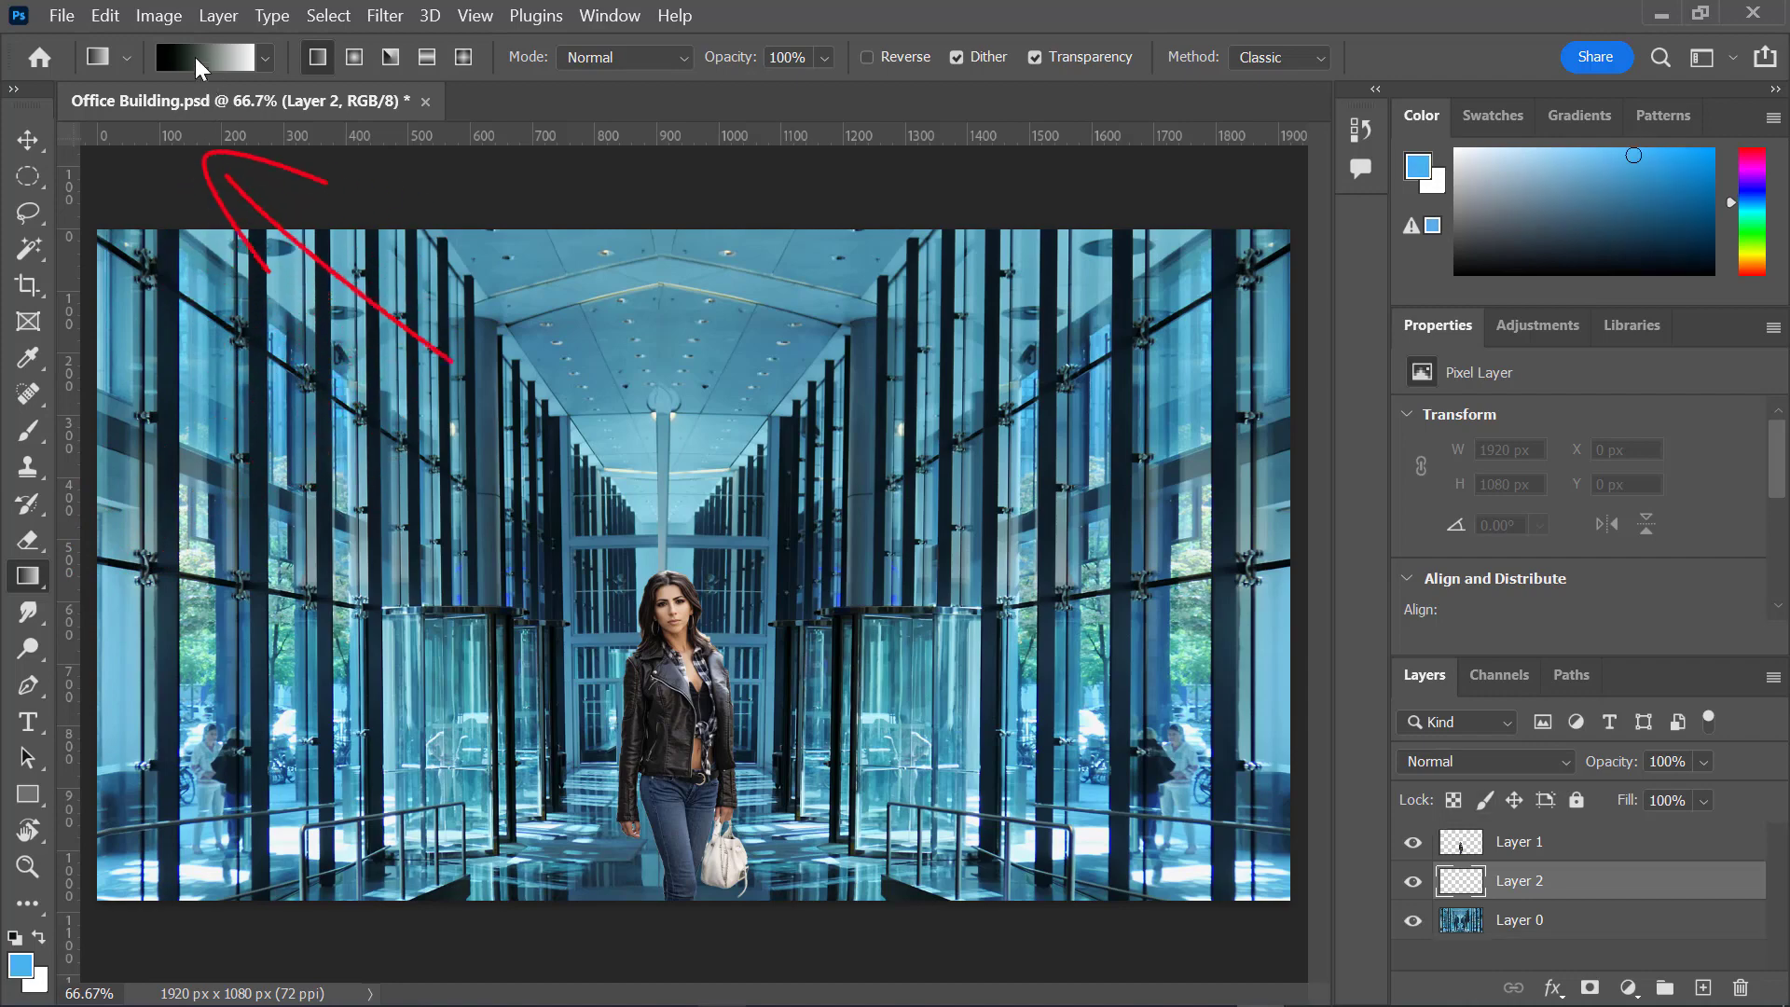
# Add colour stops at 15% and 45% to the black-to-white gradient and pick a new colour for the 45% stop
pyautogui.click(196, 58)
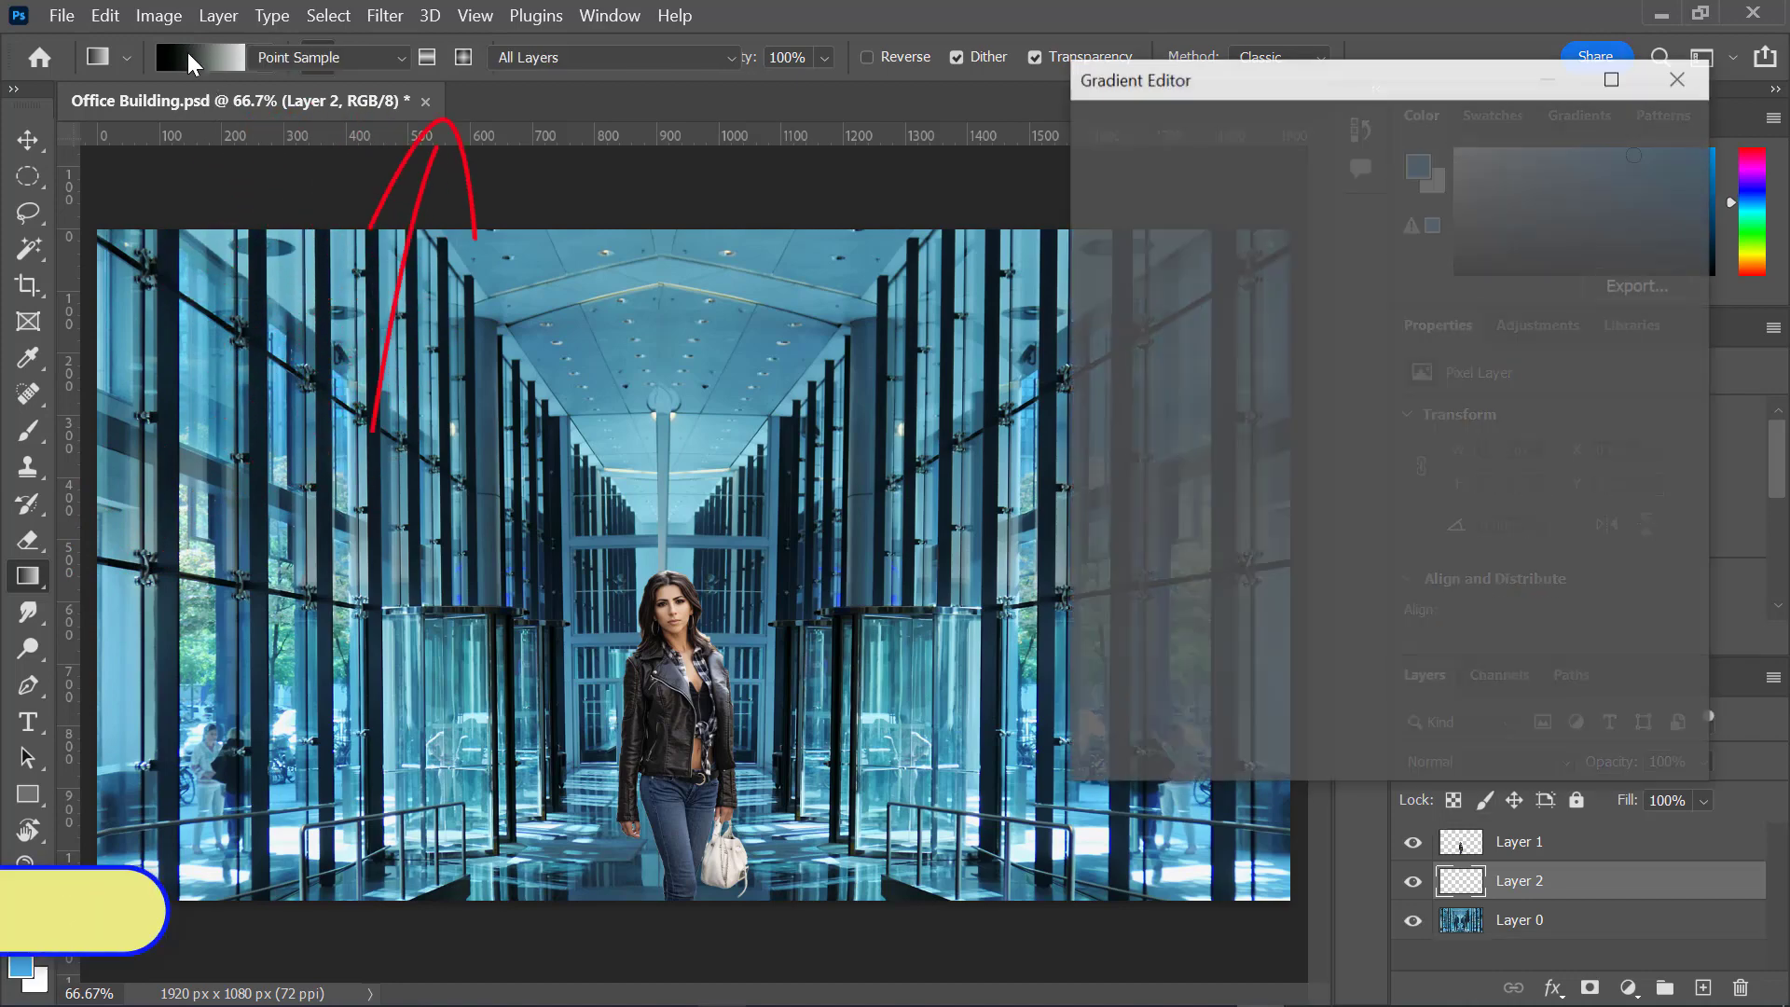
pyautogui.click(1190, 589)
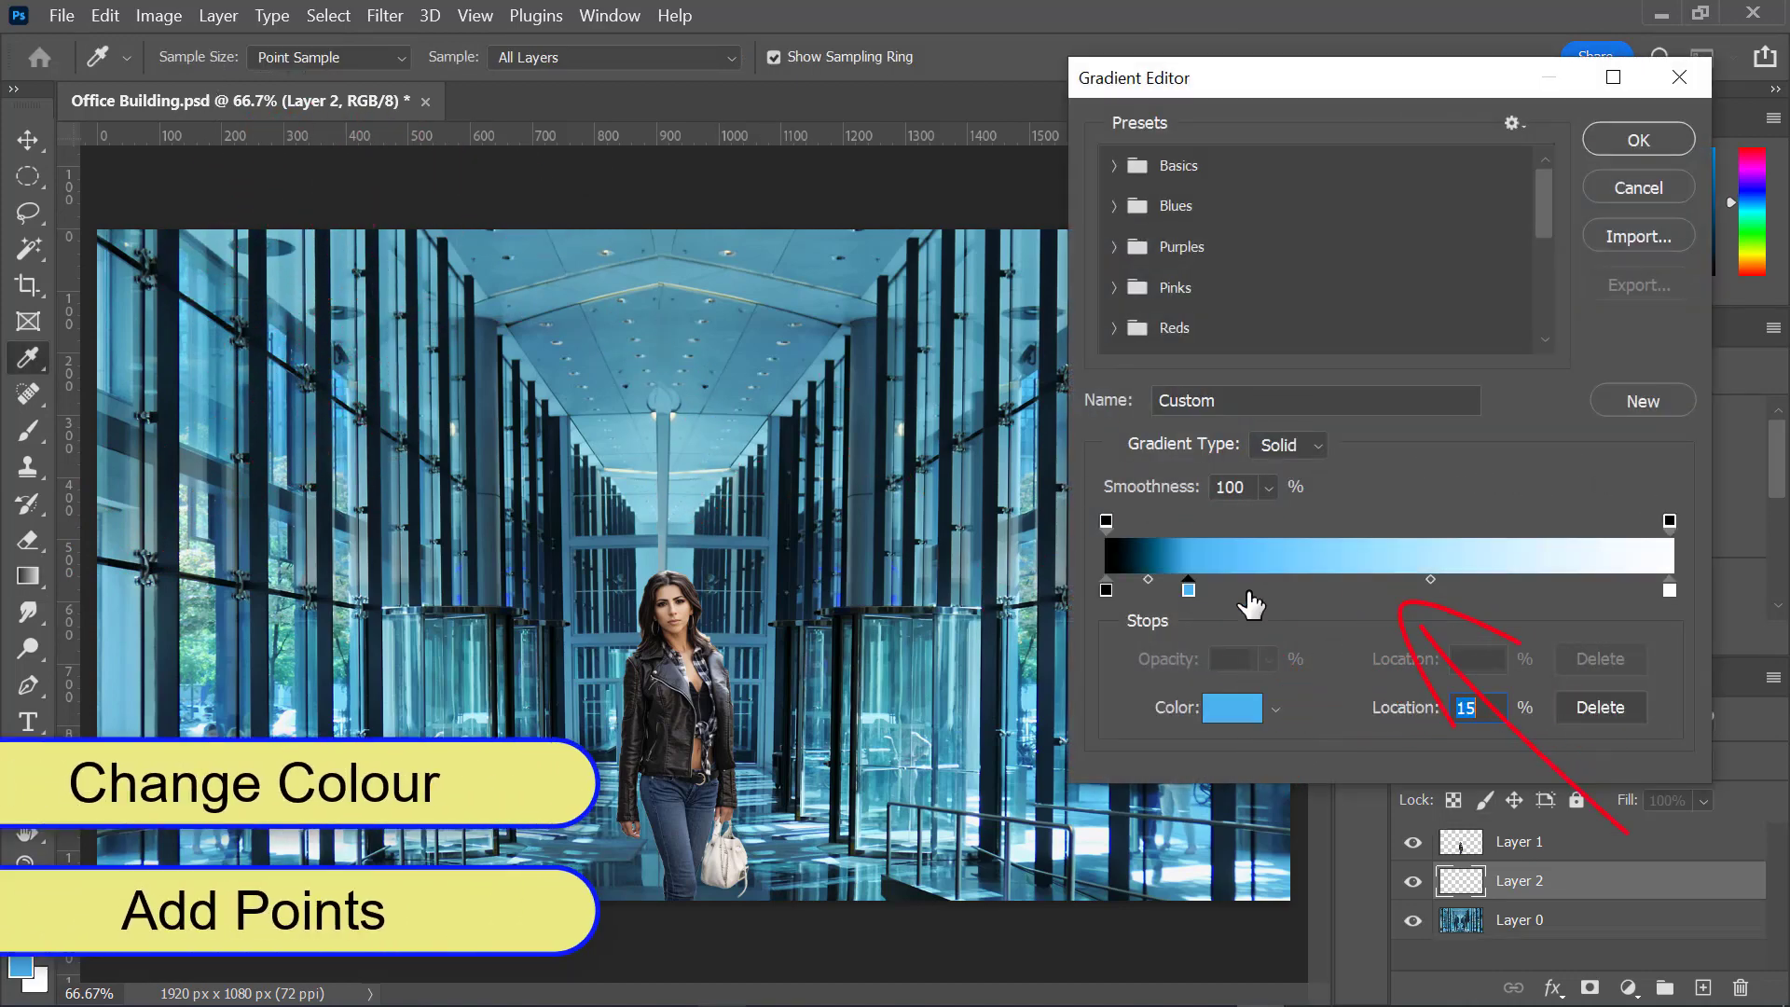
pyautogui.click(1364, 587)
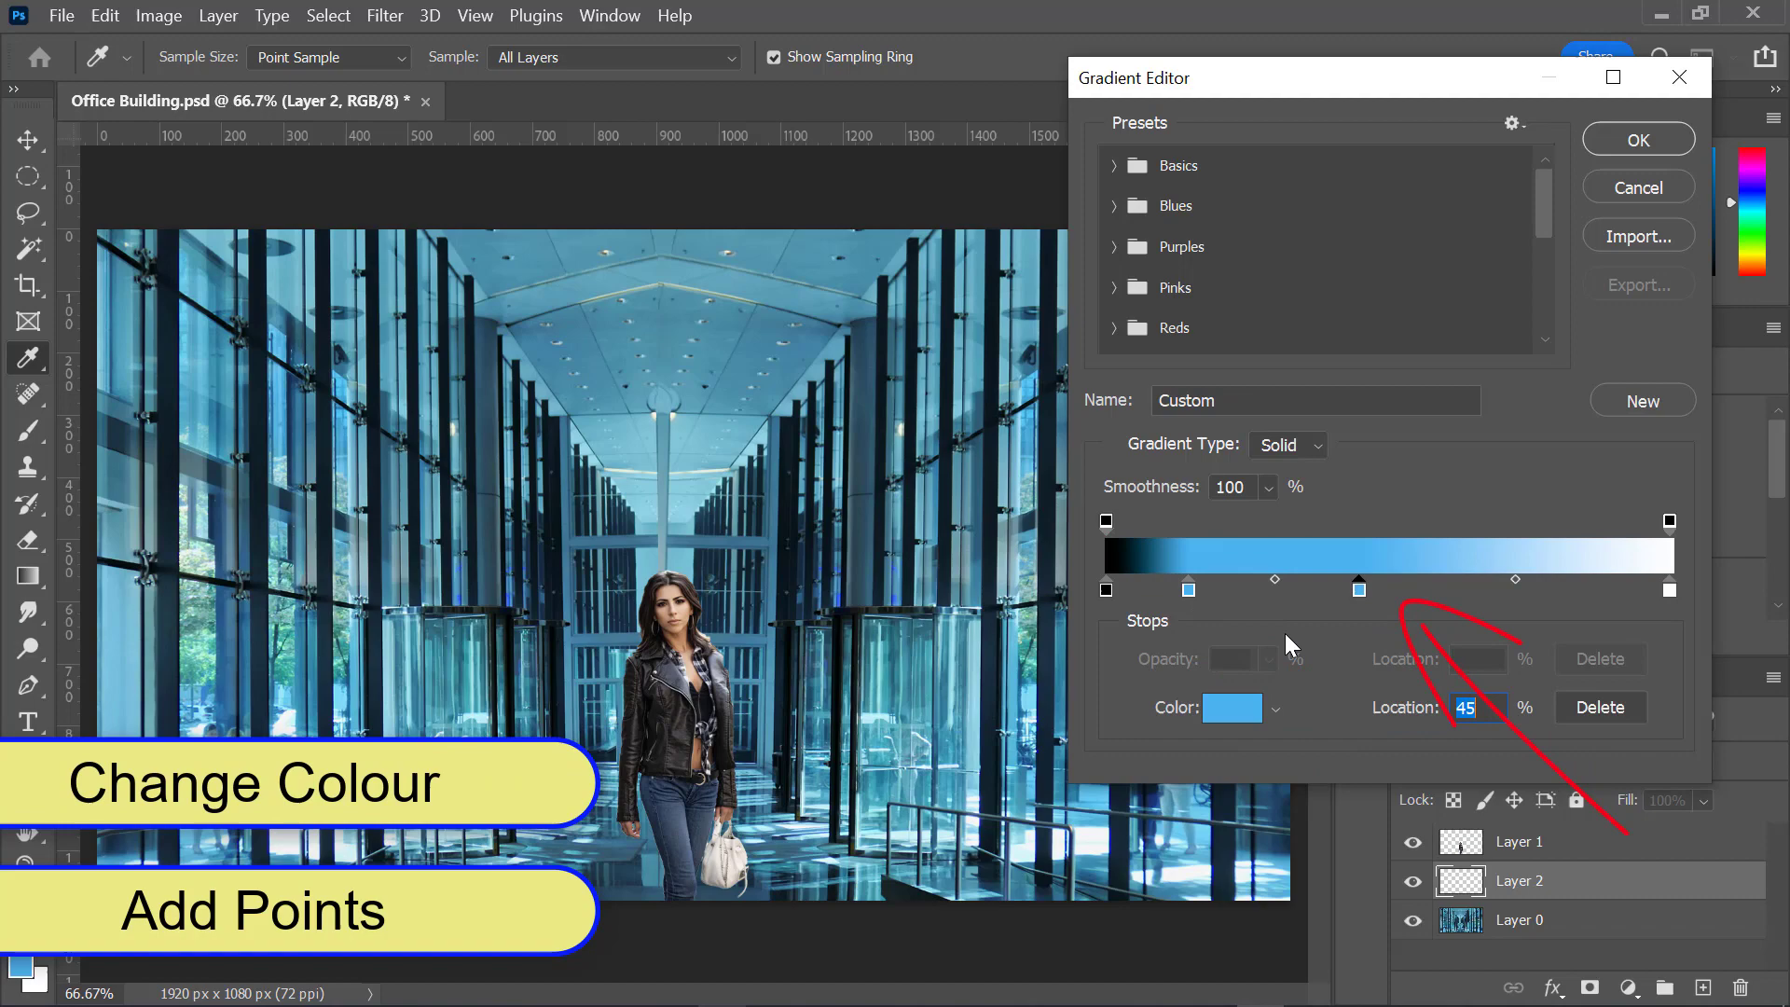
pyautogui.click(1232, 707)
pyautogui.click(1098, 192)
pyautogui.click(1348, 133)
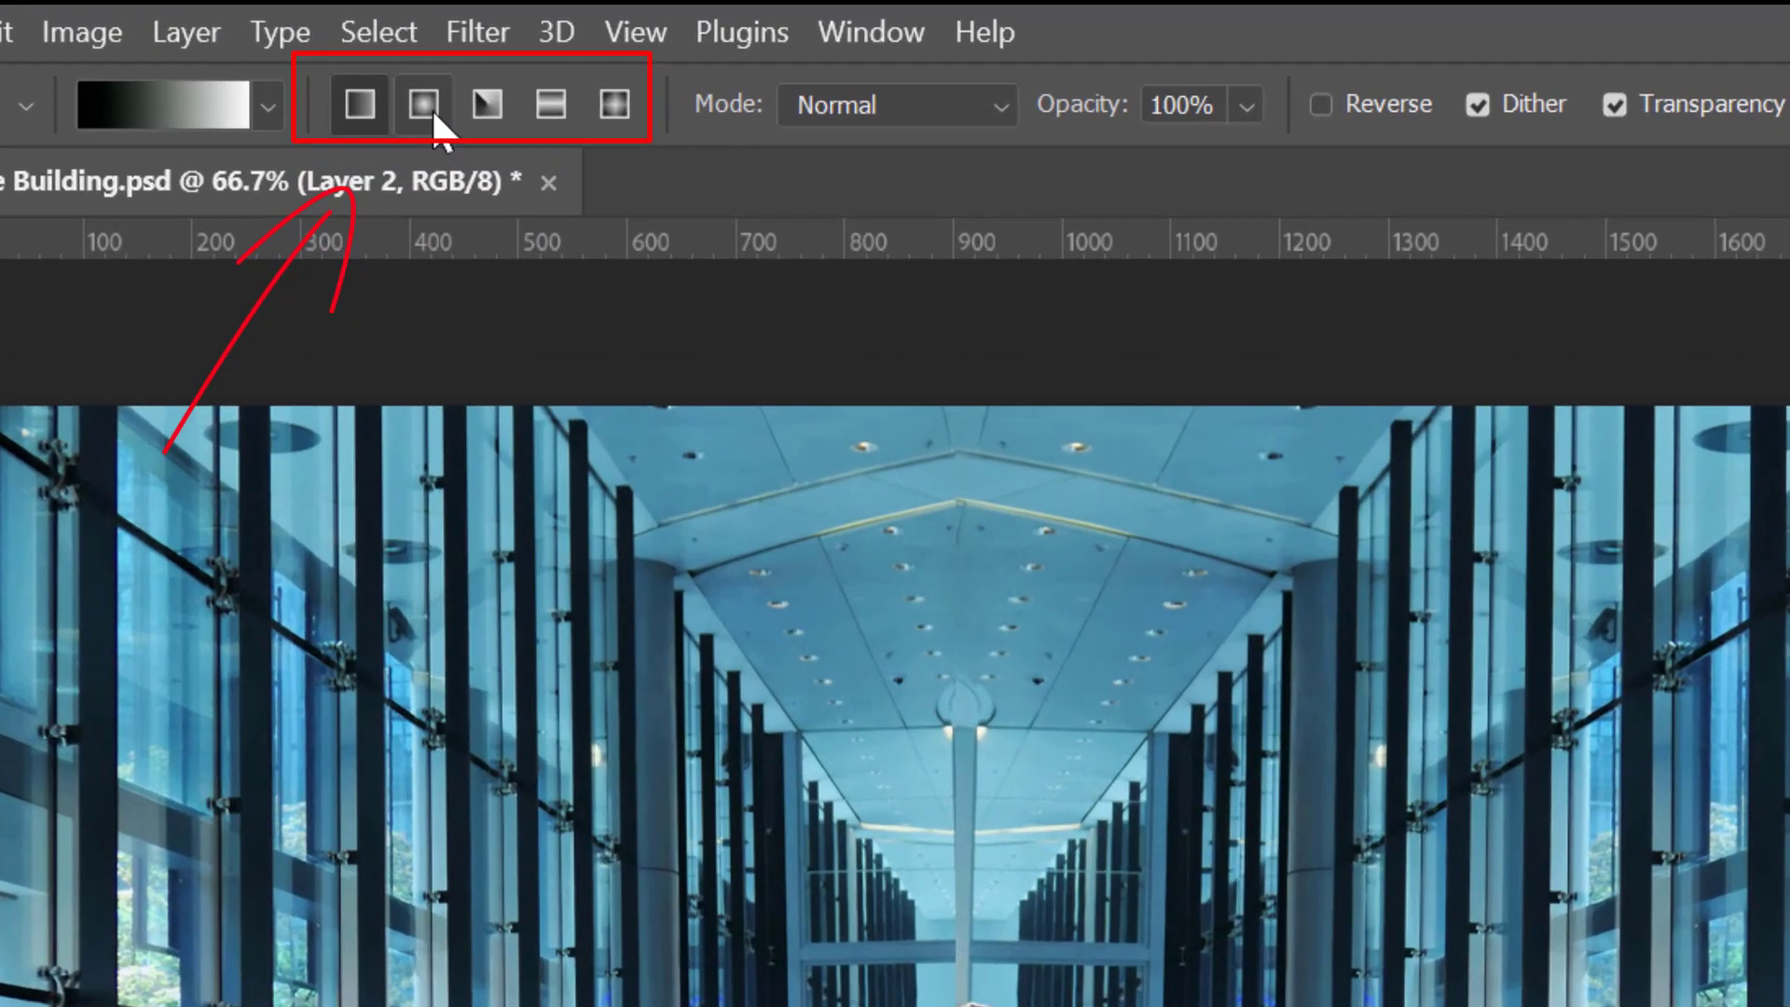
# Try the radial, angle, reflected and diamond gradient styles and return to the linear style
pyautogui.click(430, 107)
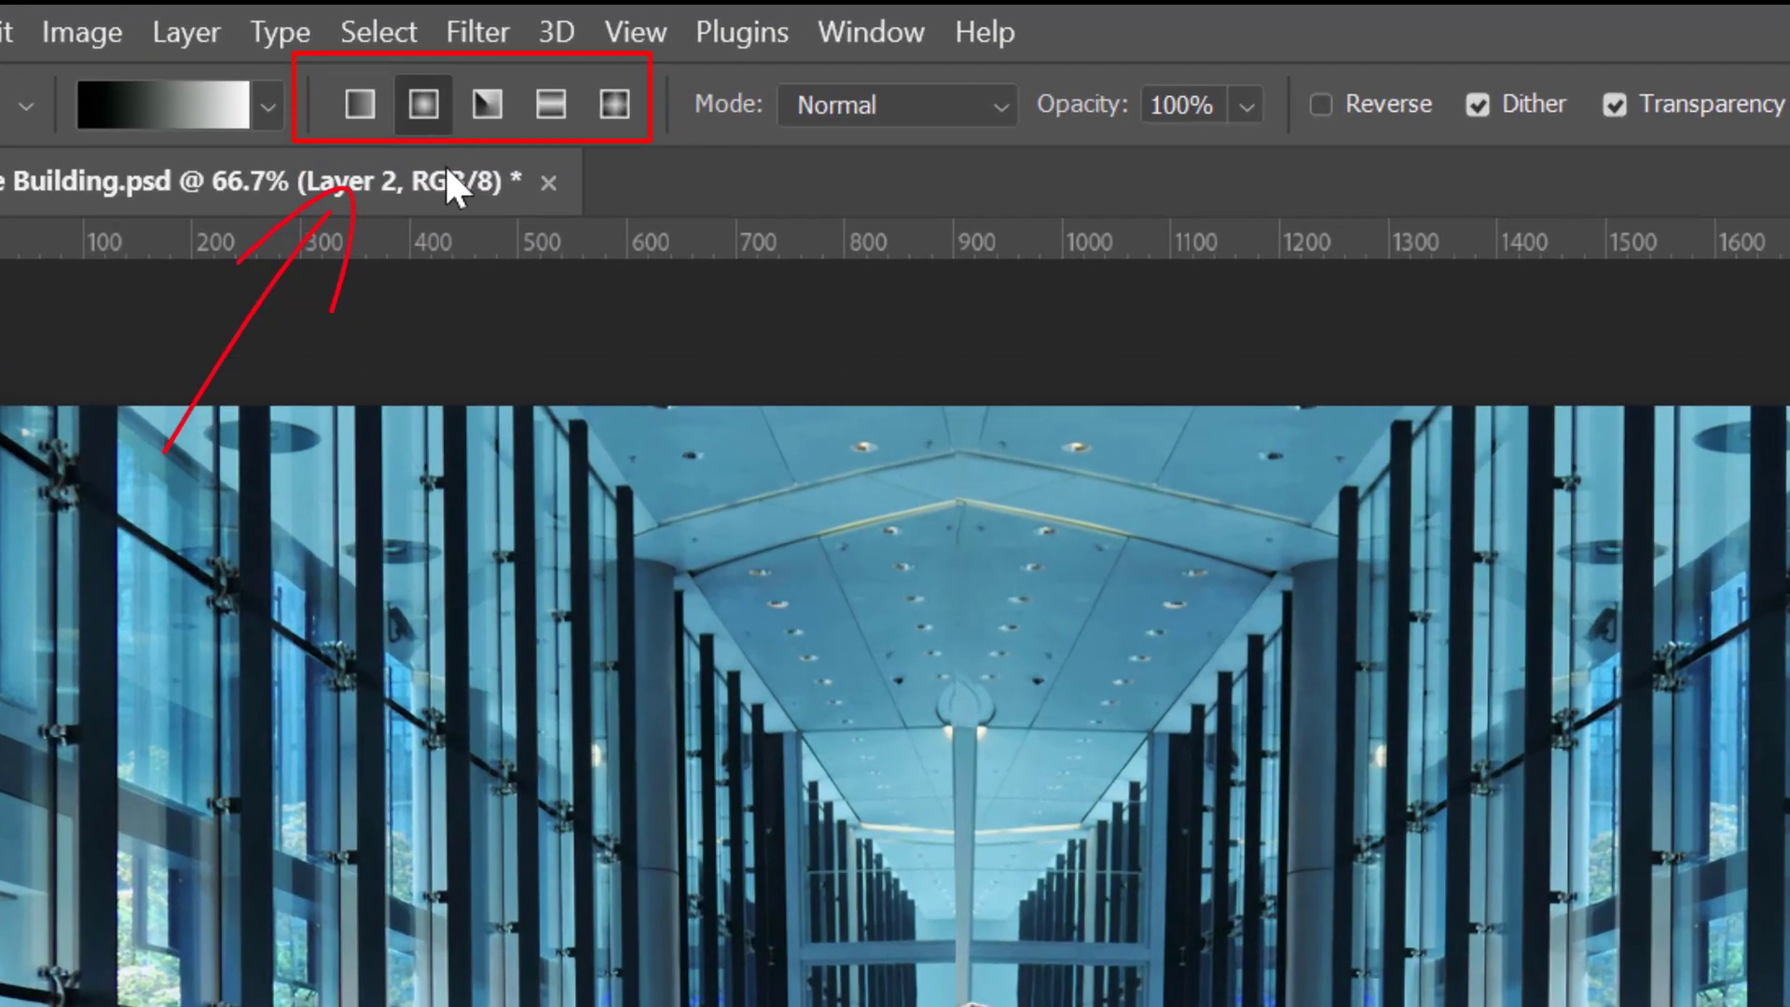
pyautogui.click(485, 105)
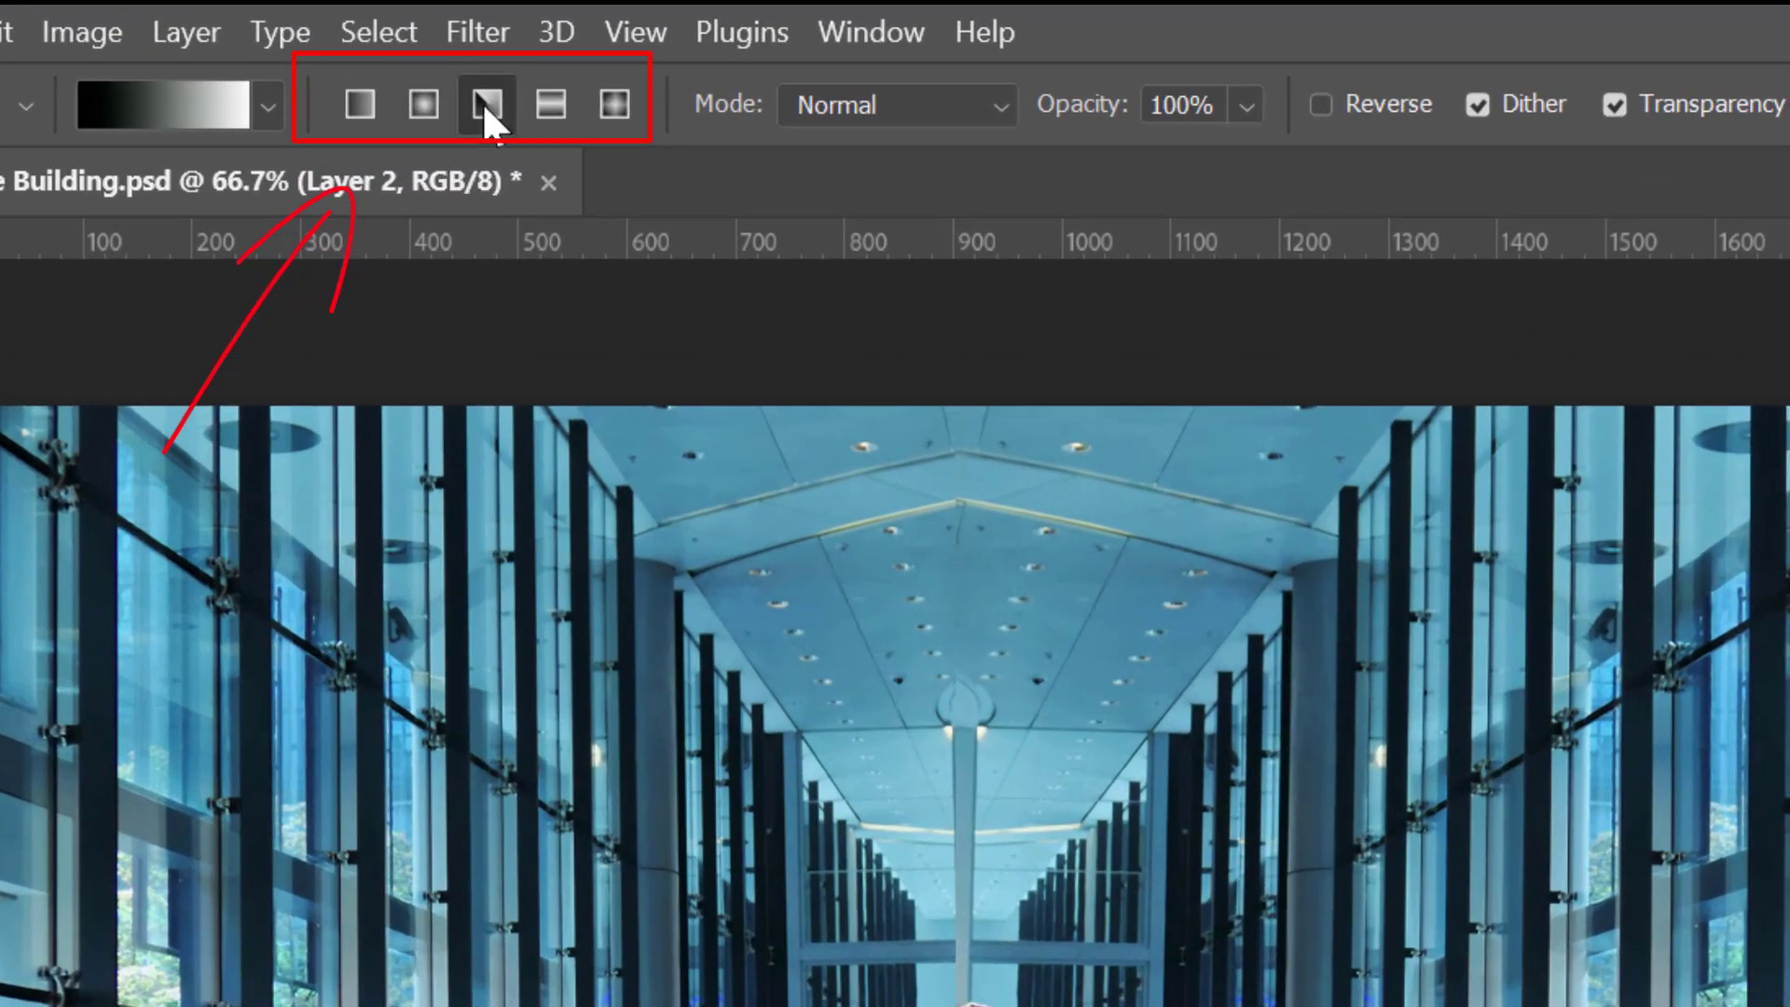
pyautogui.click(558, 106)
pyautogui.click(613, 105)
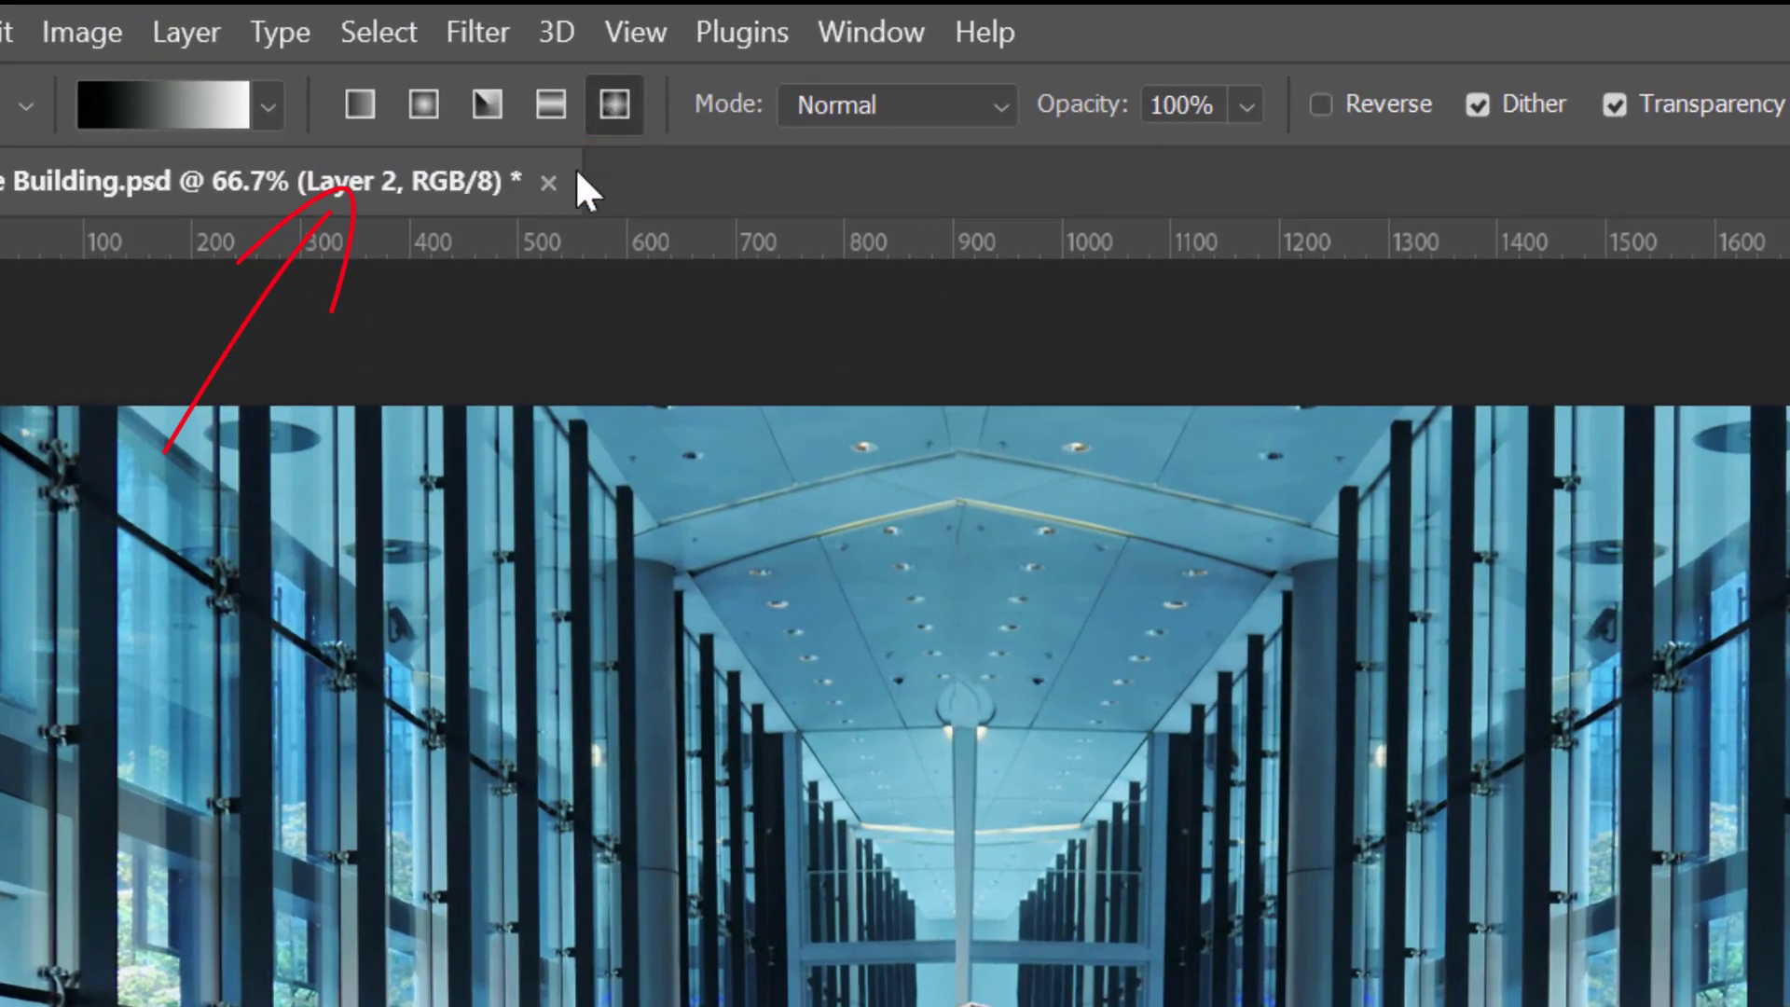
pyautogui.click(360, 105)
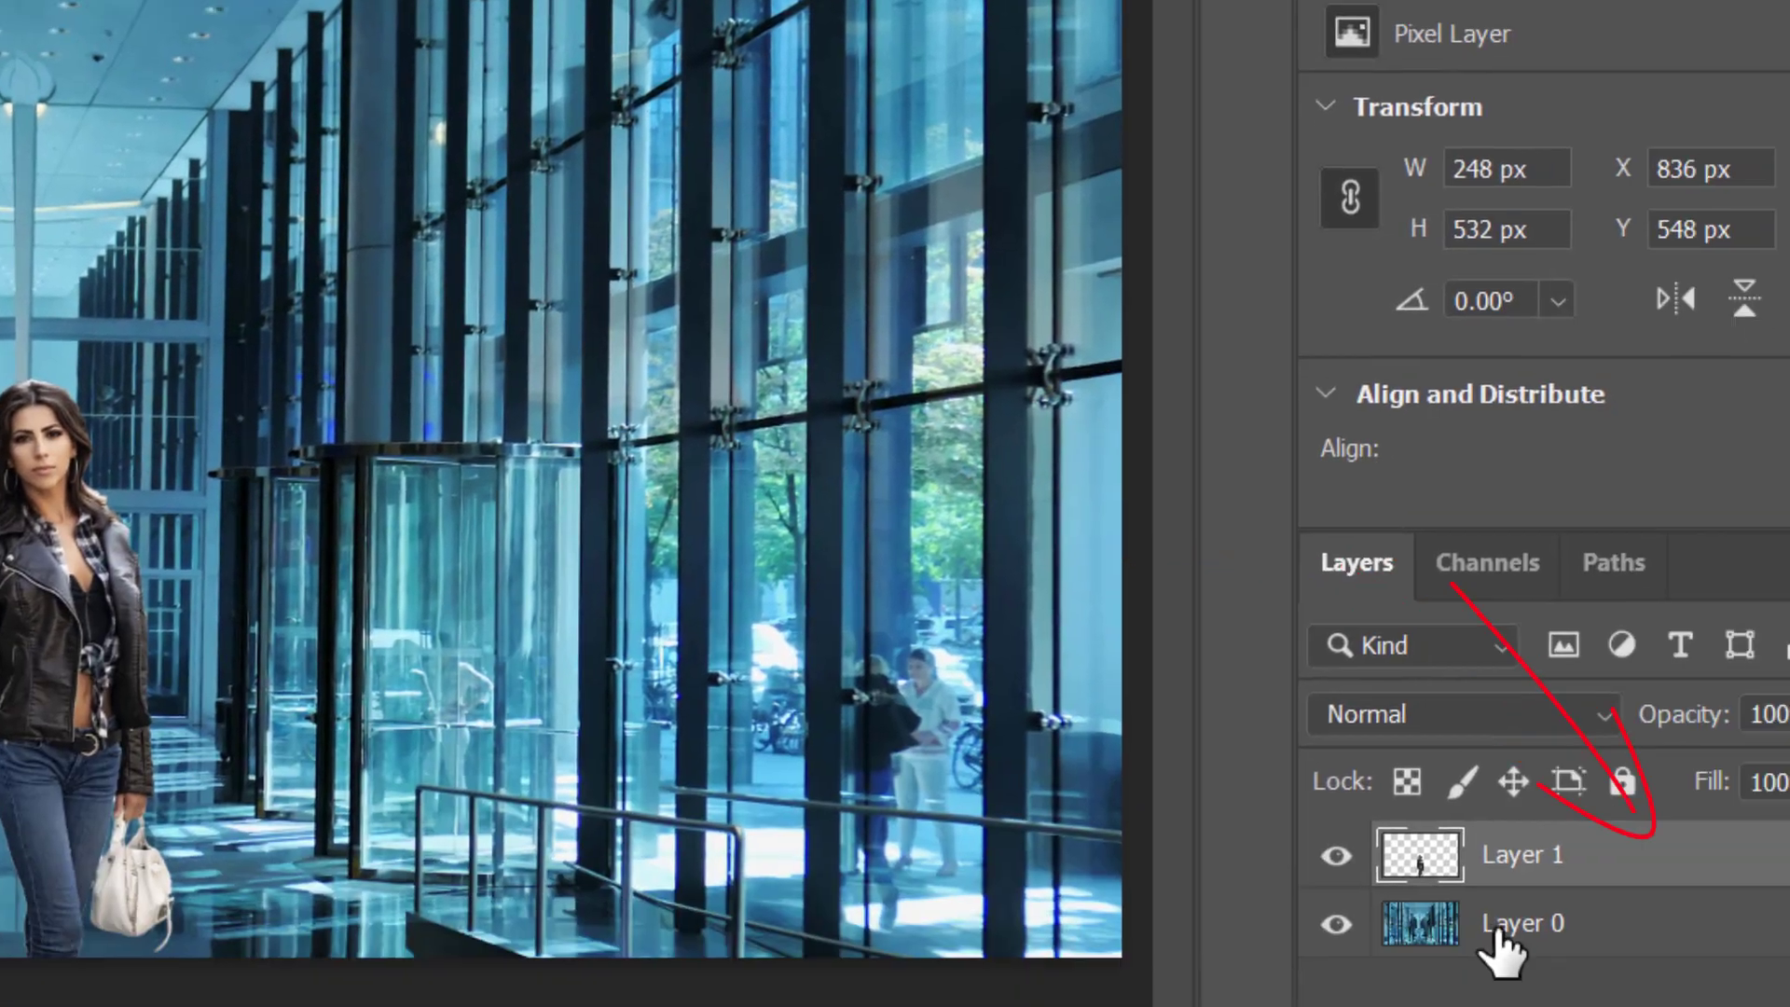
# Add a new layer directly above Layer 0 and set up a foreground-to-transparent gradient with a green foreground colour
pyautogui.click(1318, 804)
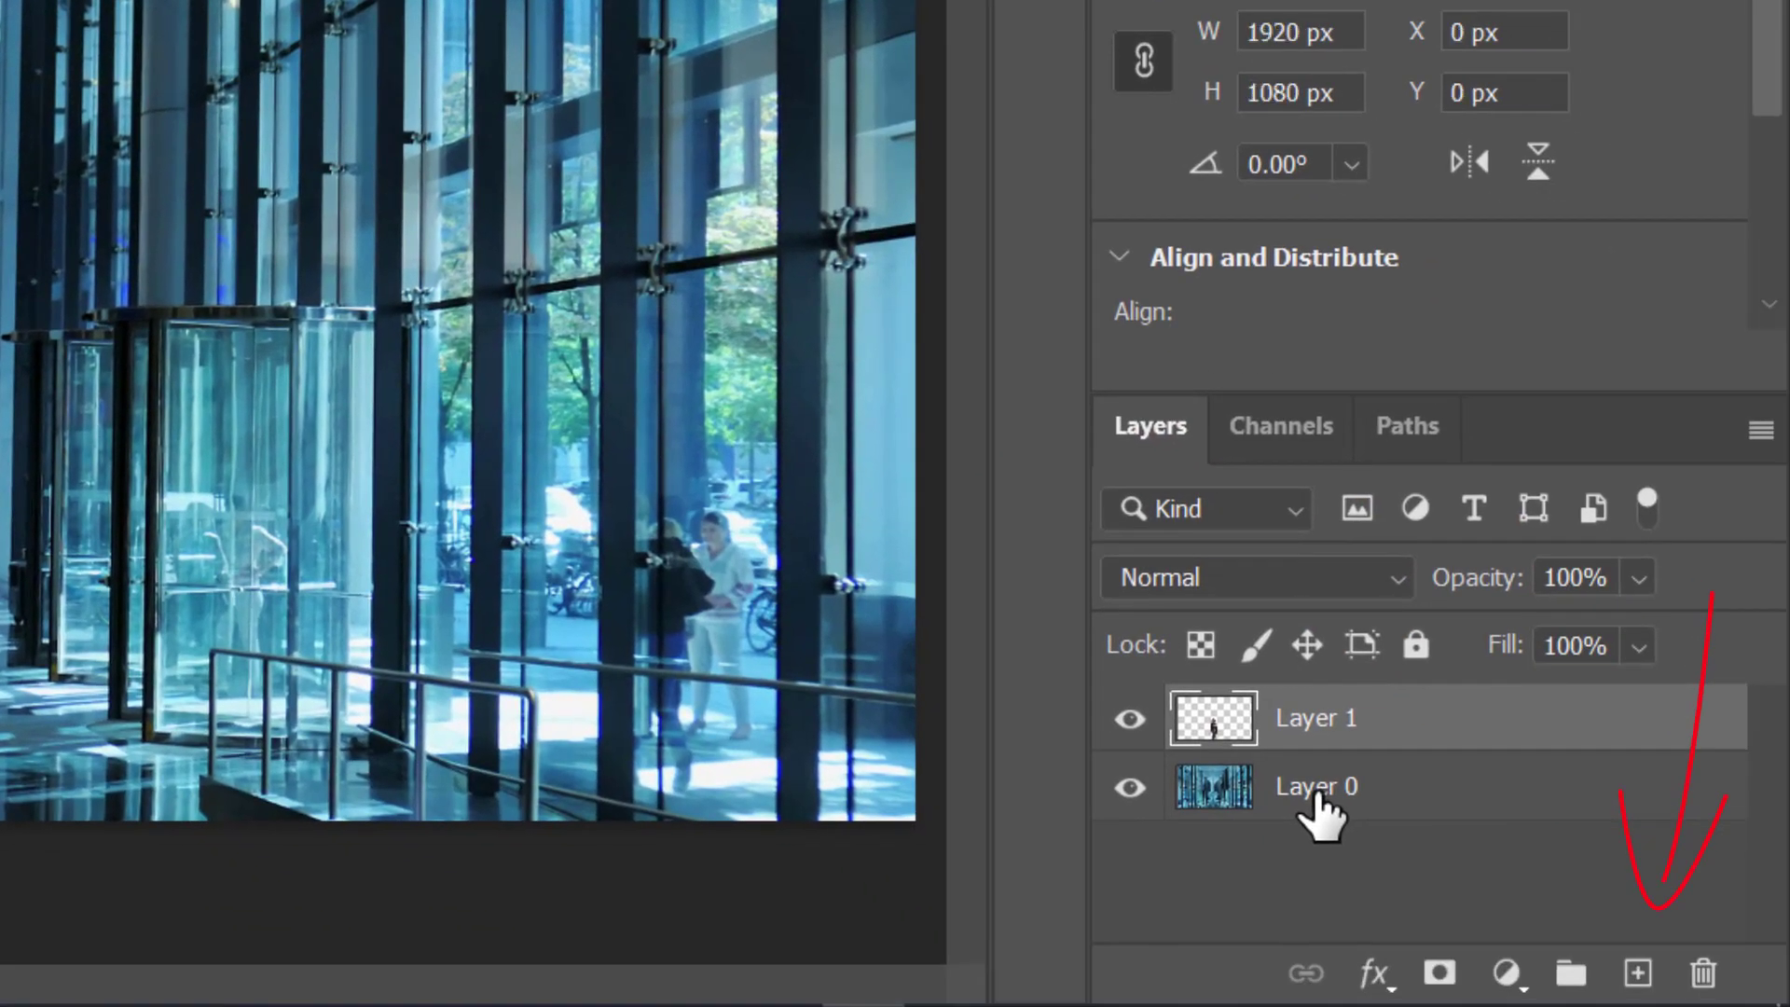
pyautogui.click(1638, 973)
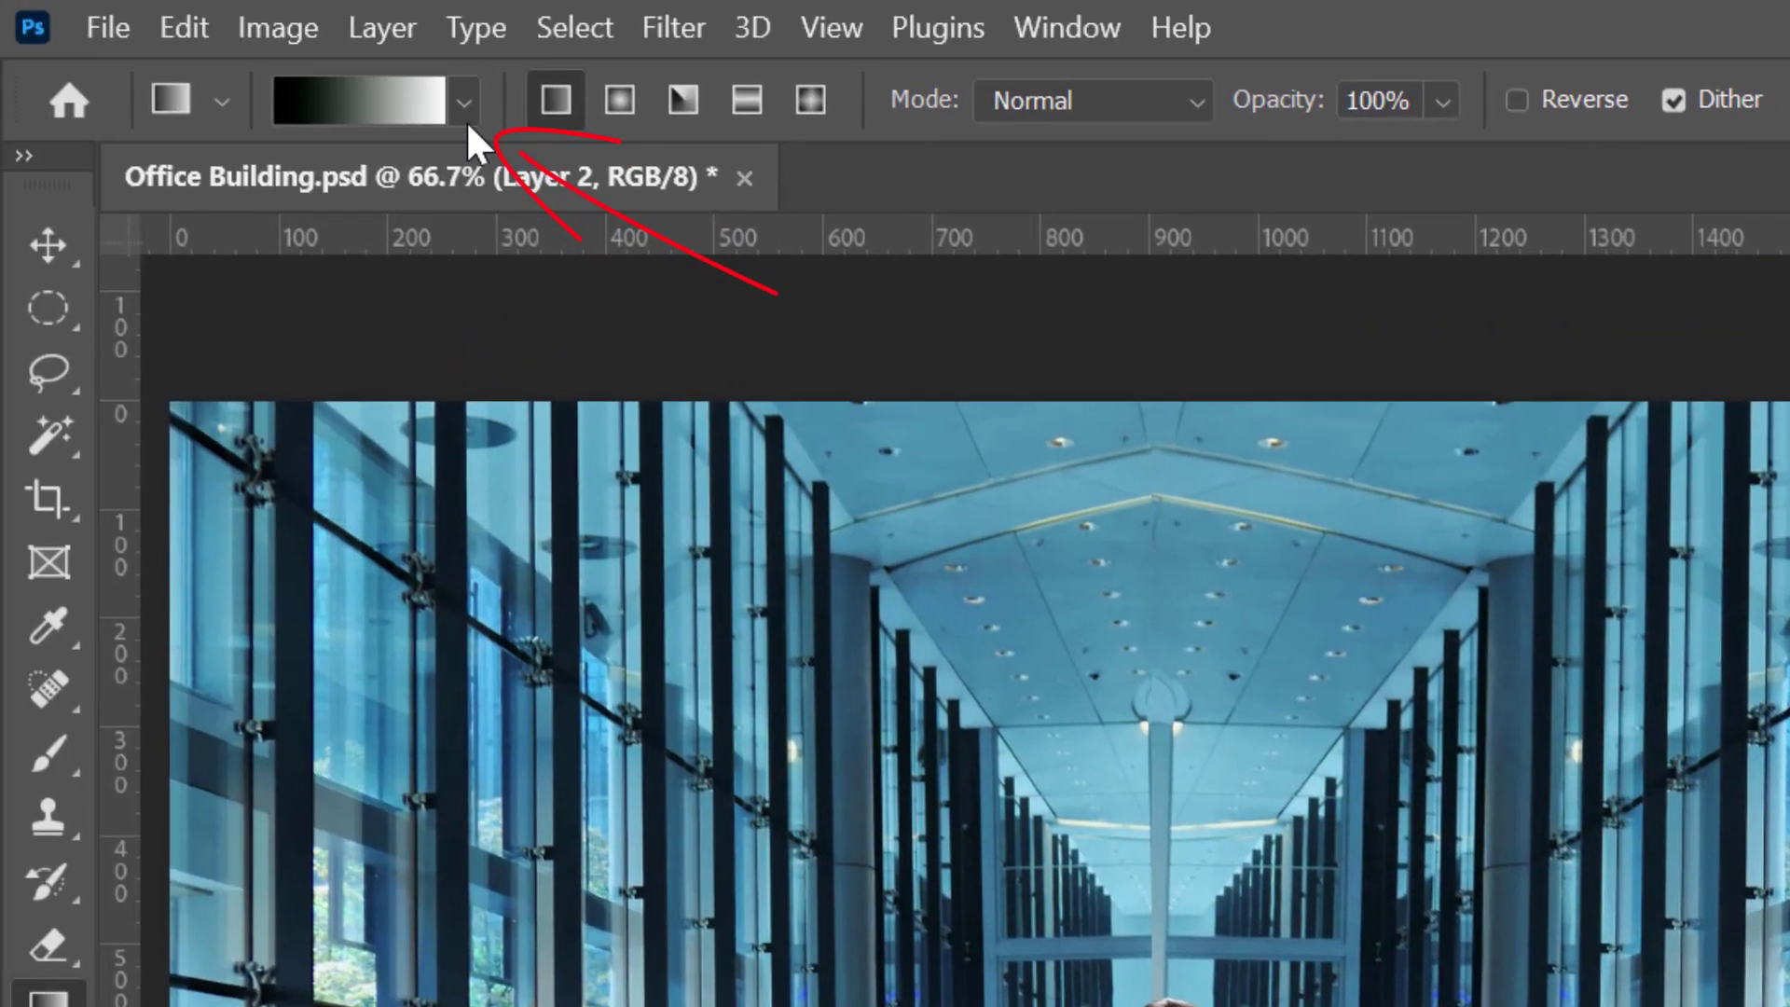
pyautogui.click(469, 103)
pyautogui.click(248, 300)
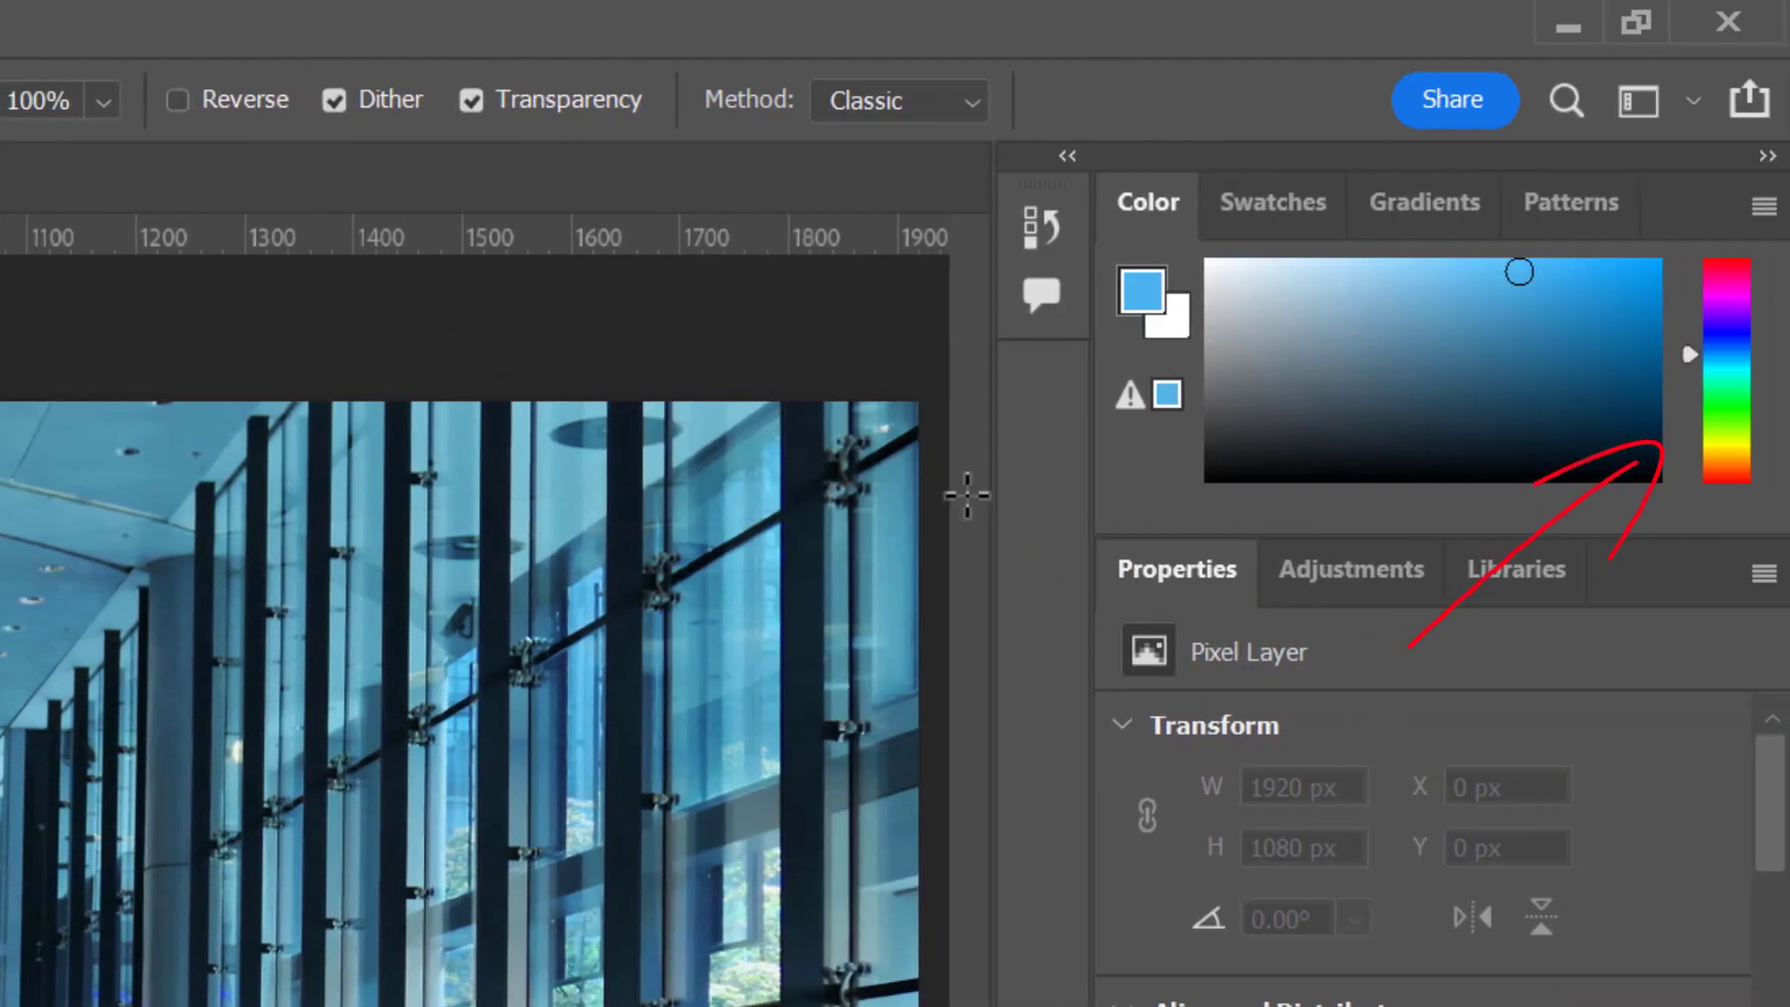
pyautogui.click(1730, 383)
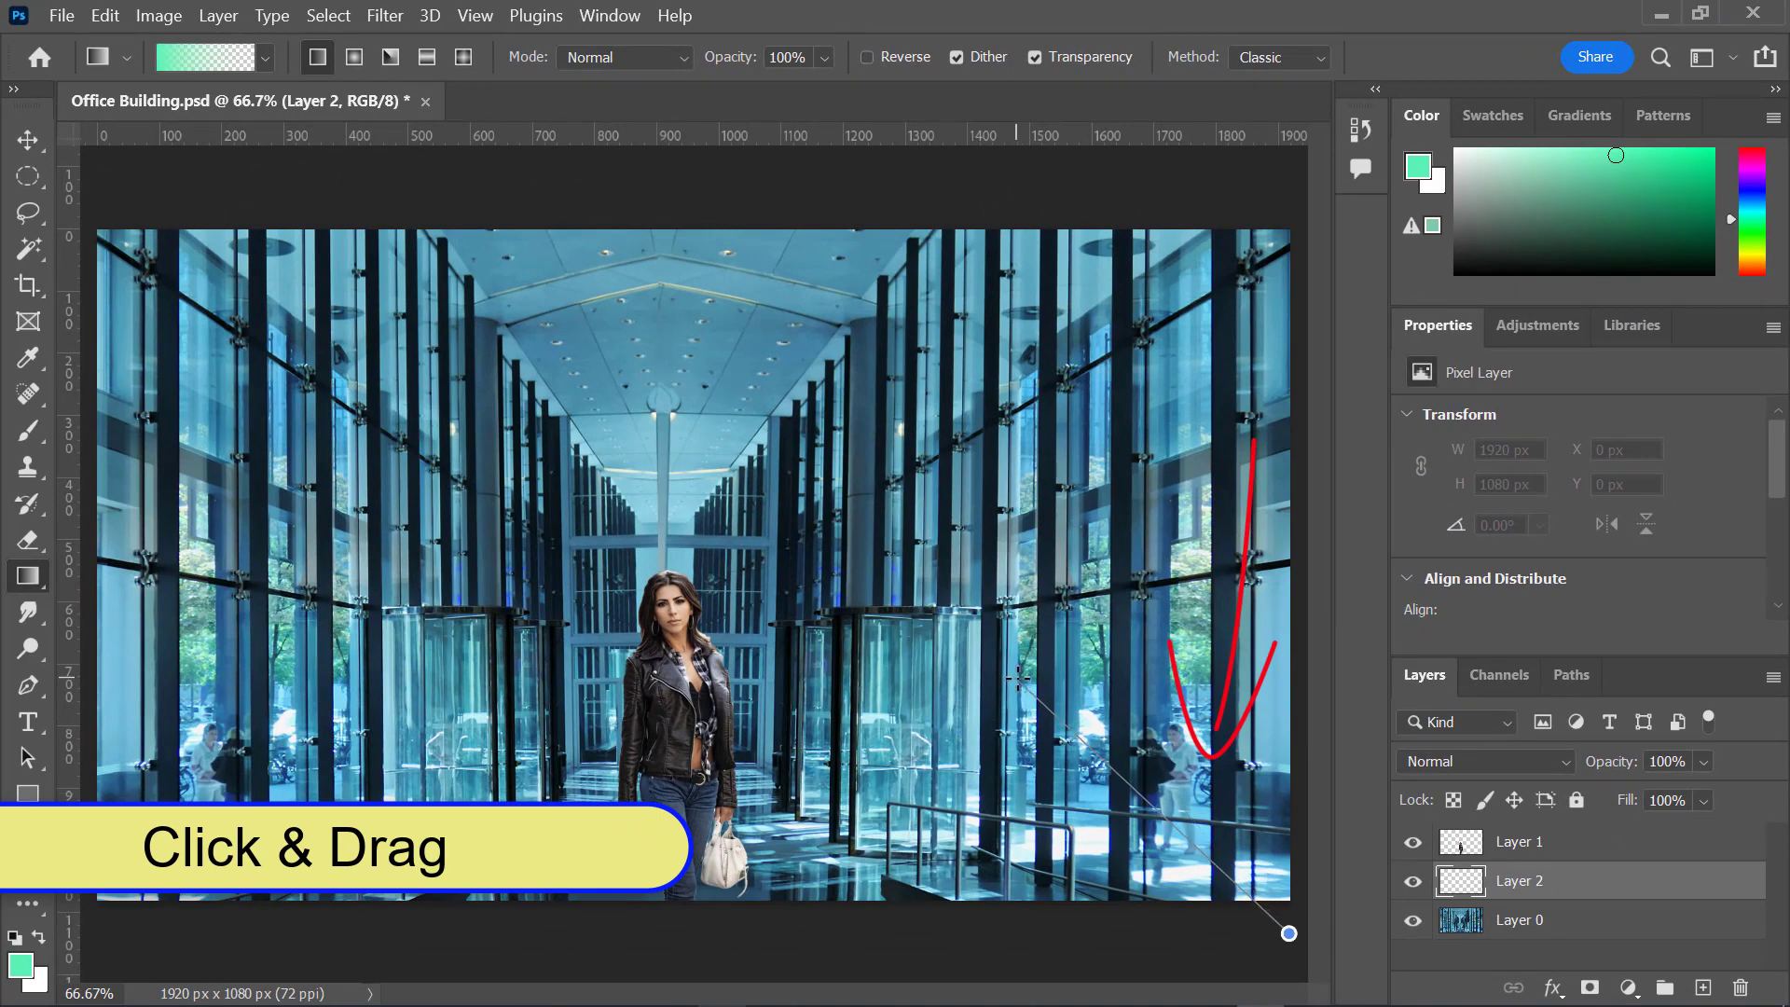
# Draw green-to-transparent gradients inward from the image's lower-right and upper-left corners on Layer 2 and compare the image with that layer hidden and shown
pyautogui.moveTo(1019, 676); pyautogui.dragTo(1018, 676)
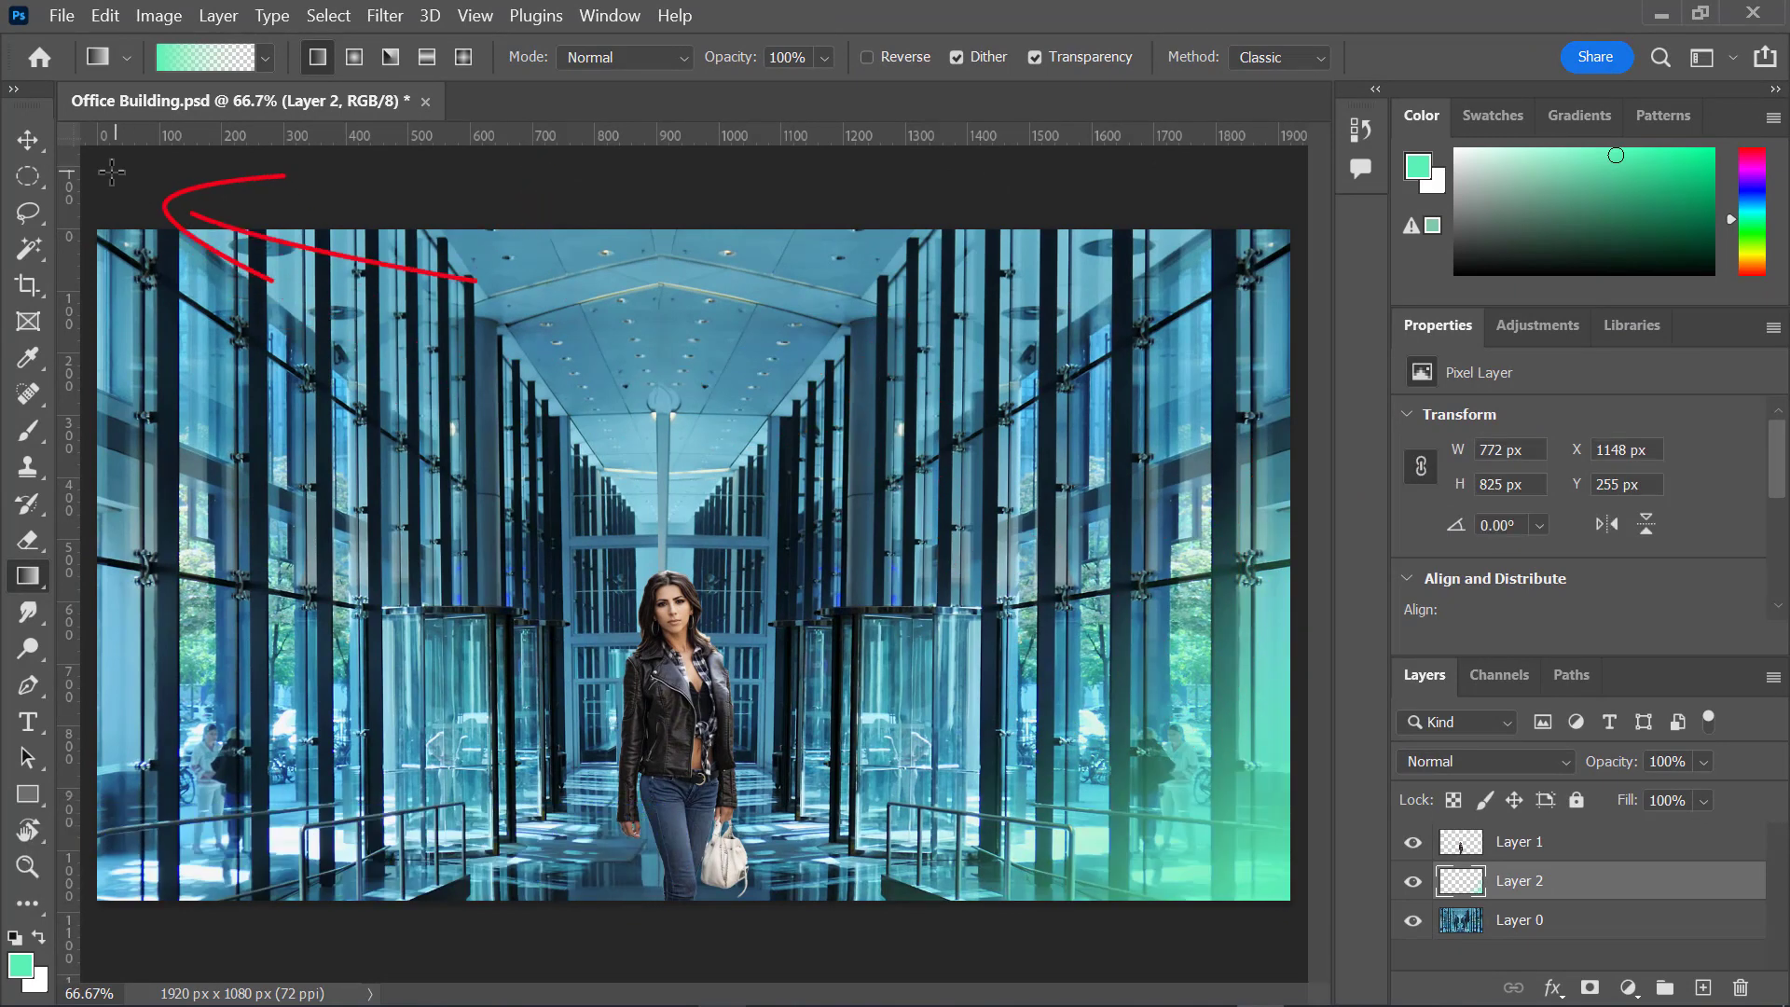
pyautogui.moveTo(92, 169); pyautogui.dragTo(266, 432)
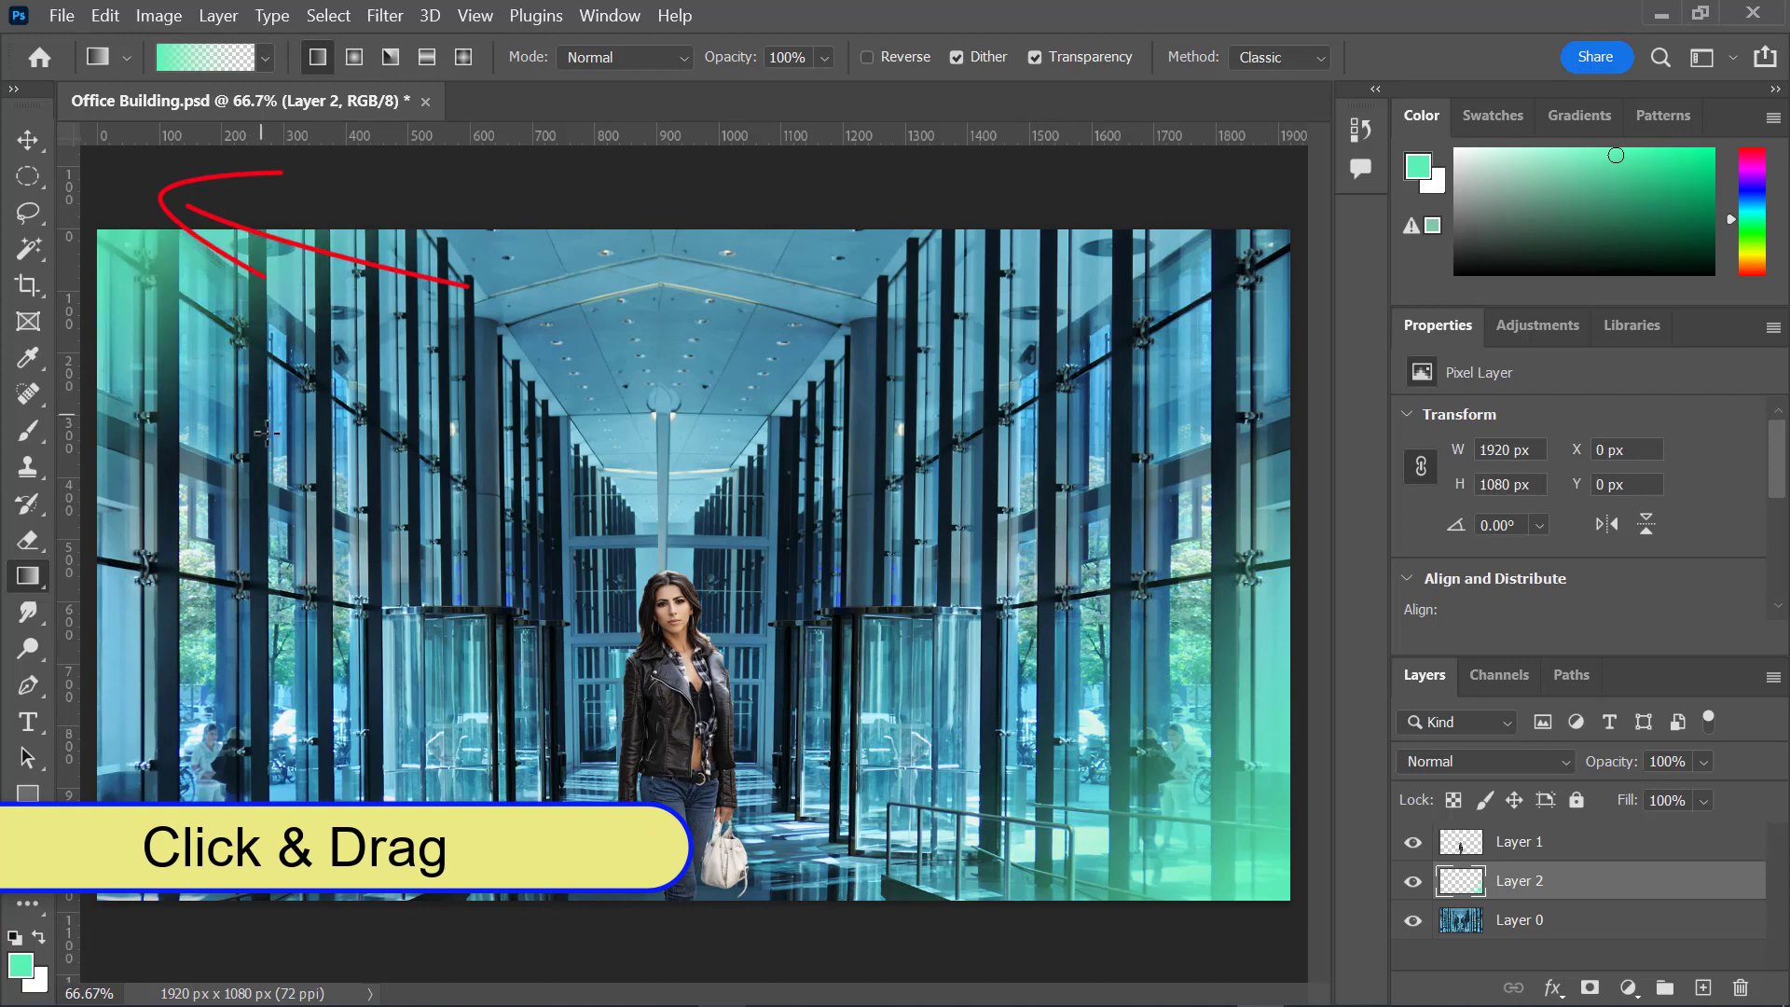
pyautogui.click(1412, 880)
pyautogui.click(1412, 880)
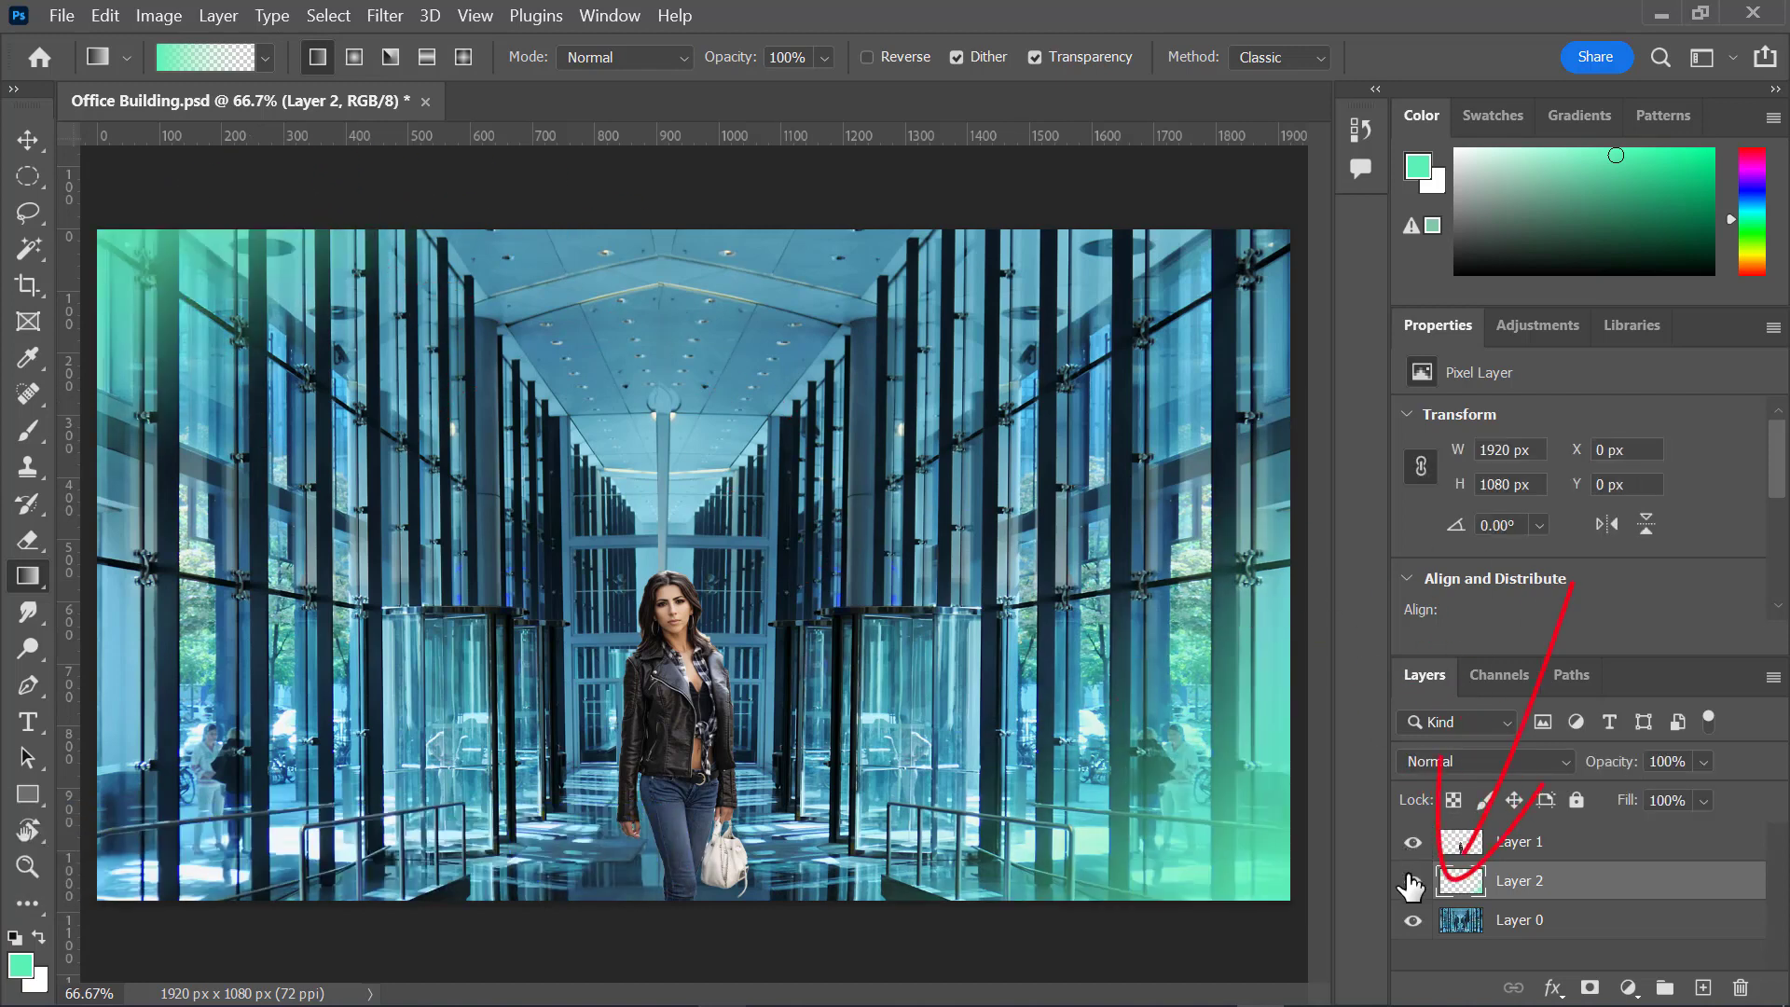
pyautogui.click(1412, 880)
pyautogui.click(1412, 880)
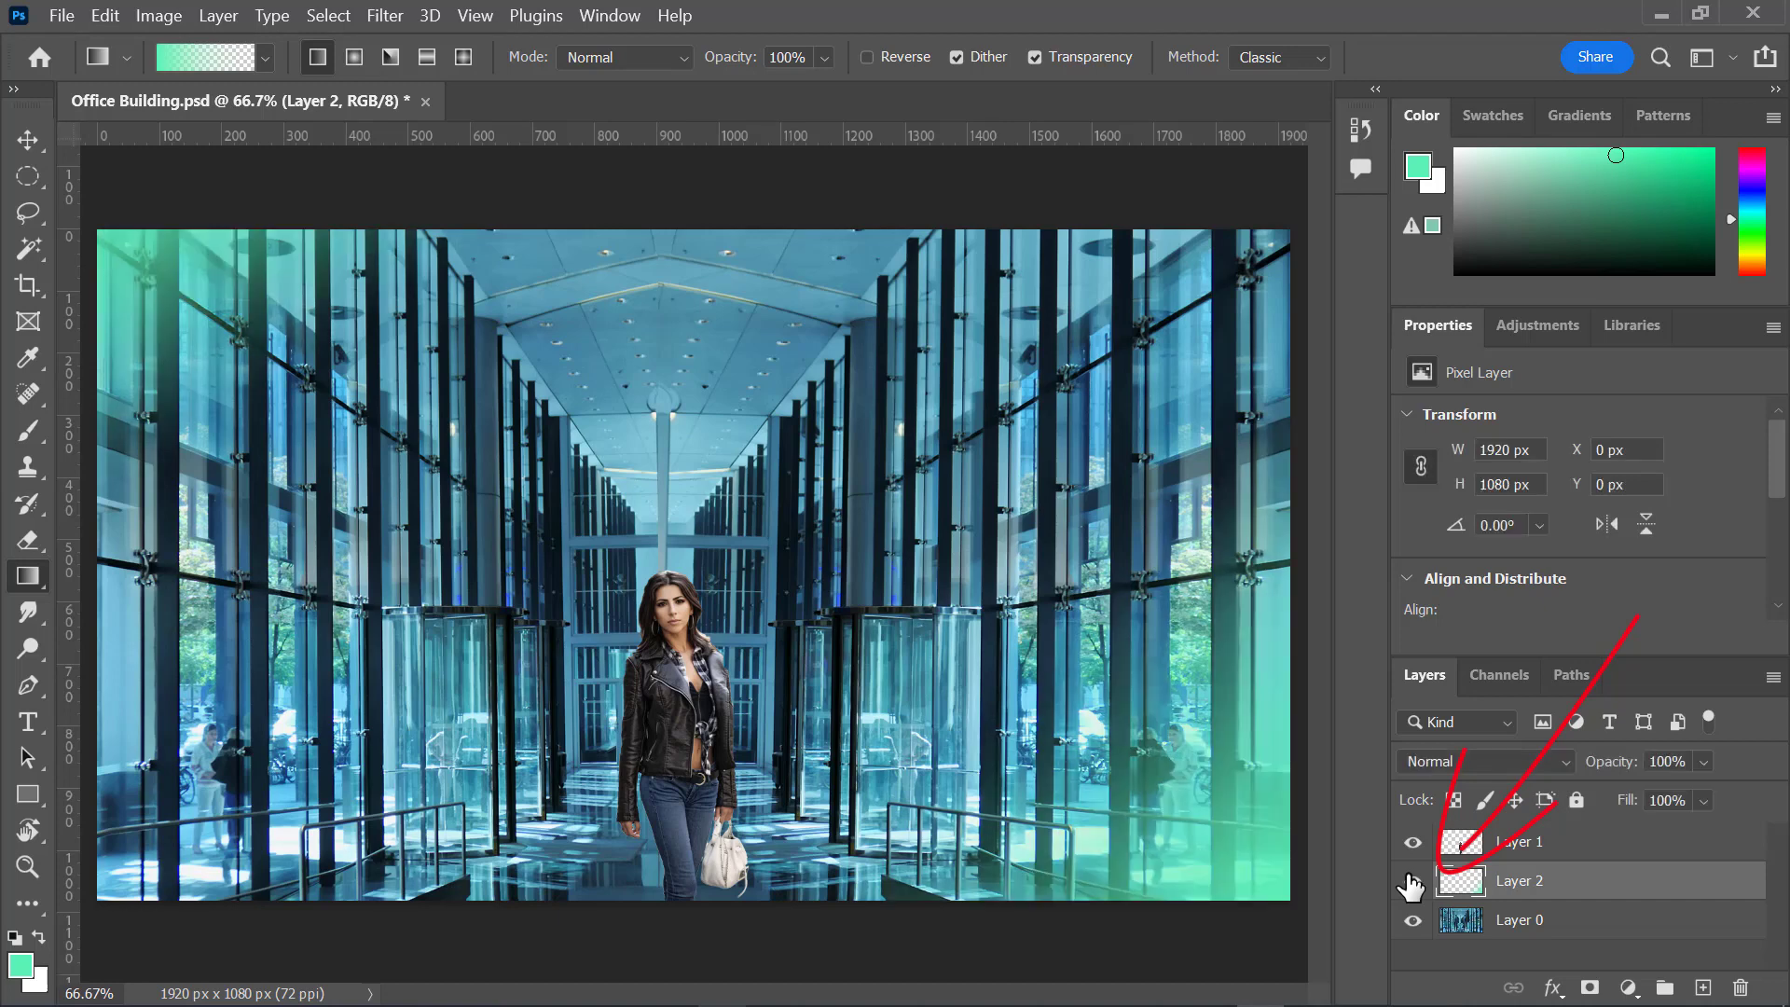
# Select Layer 1, activate the Type tool and set the text colour to light yellow f4f381
pyautogui.click(1578, 851)
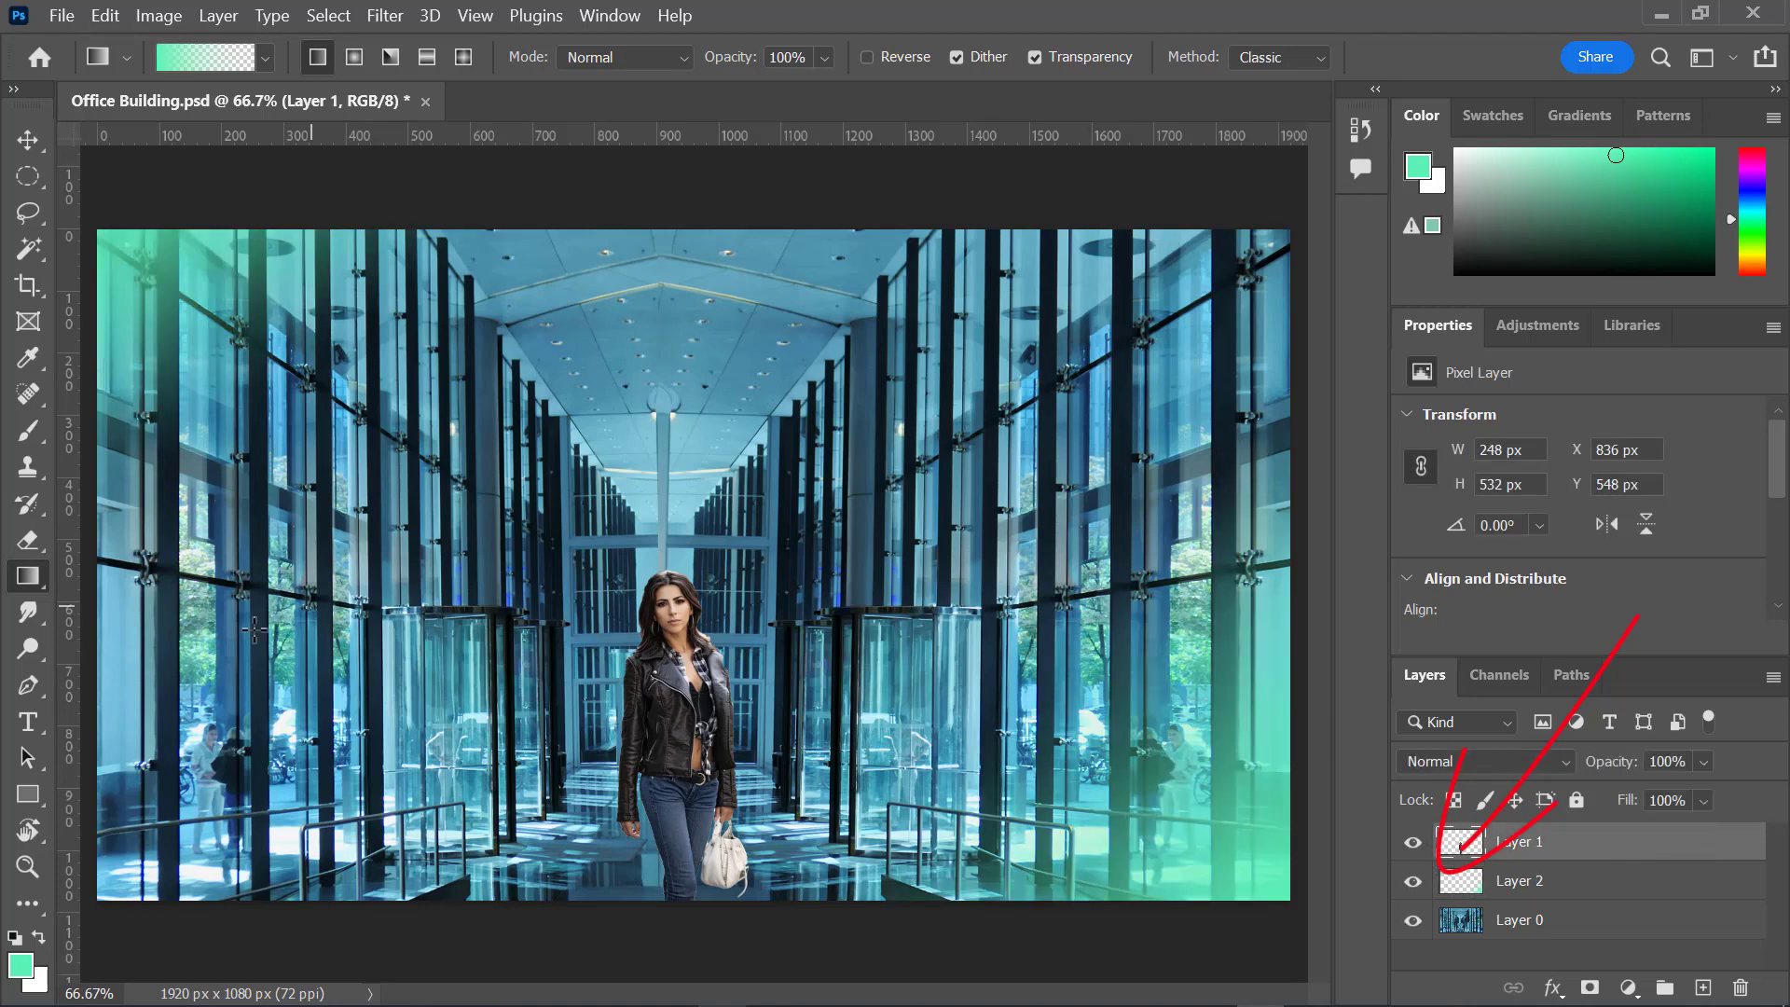
pyautogui.click(28, 722)
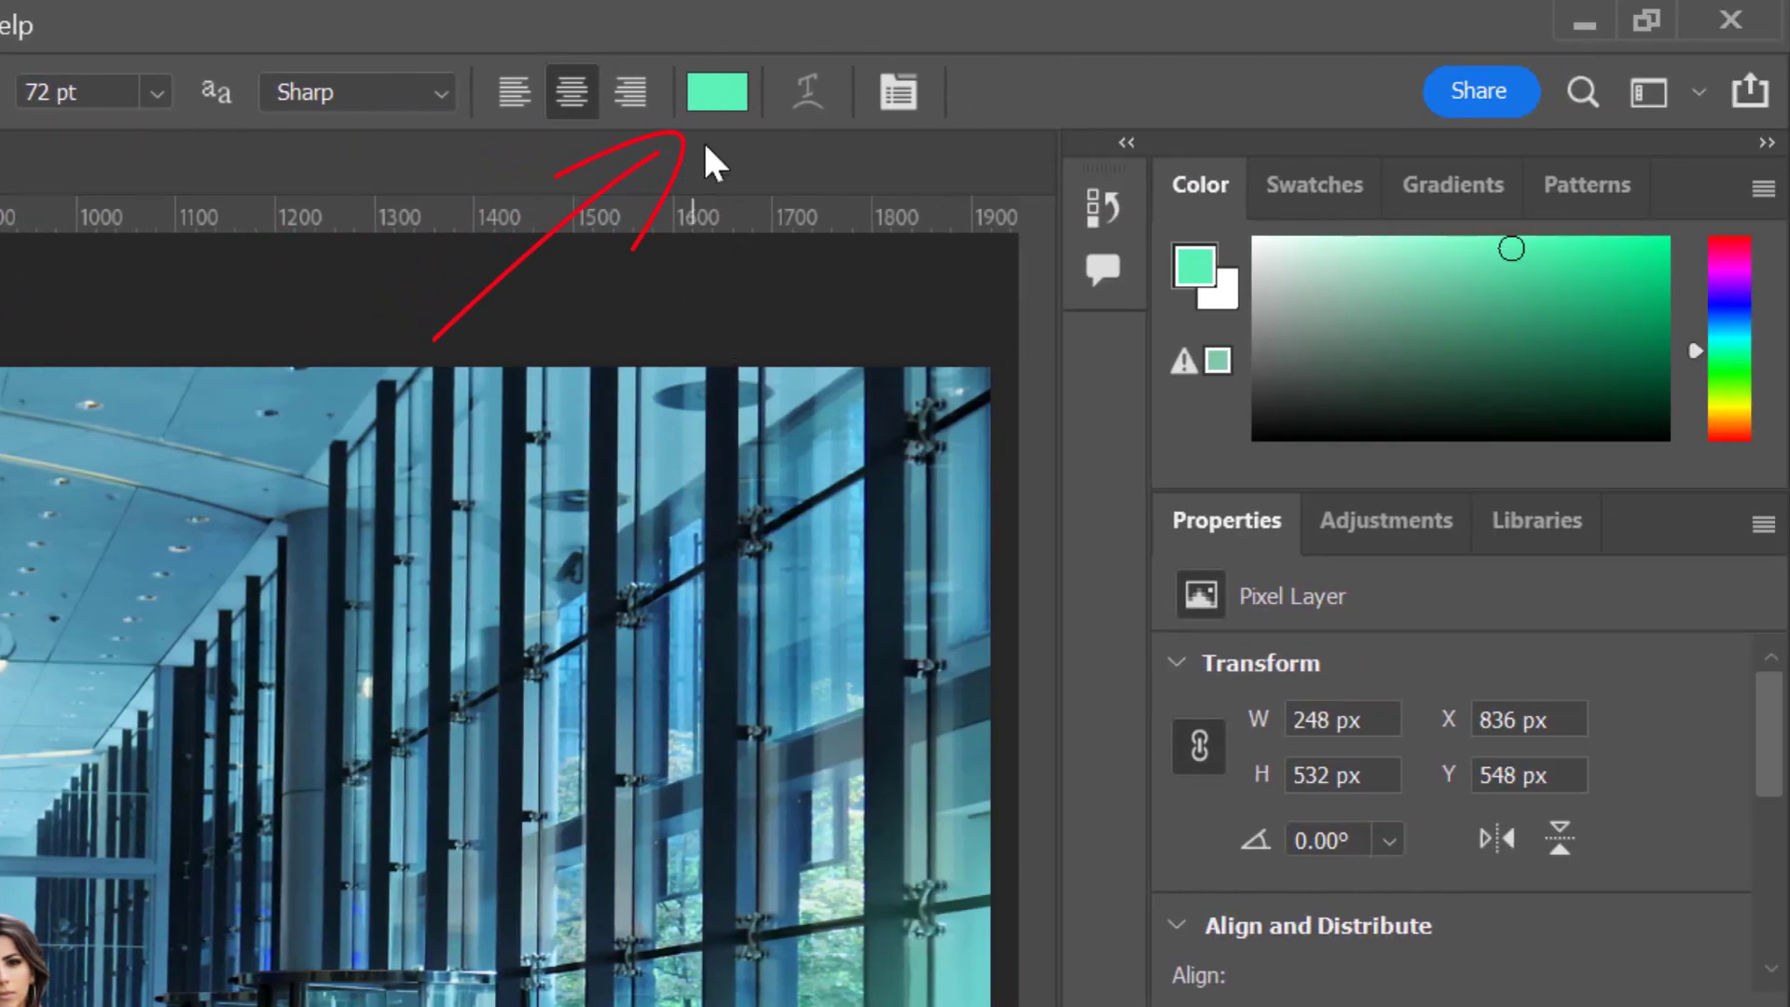
pyautogui.click(724, 95)
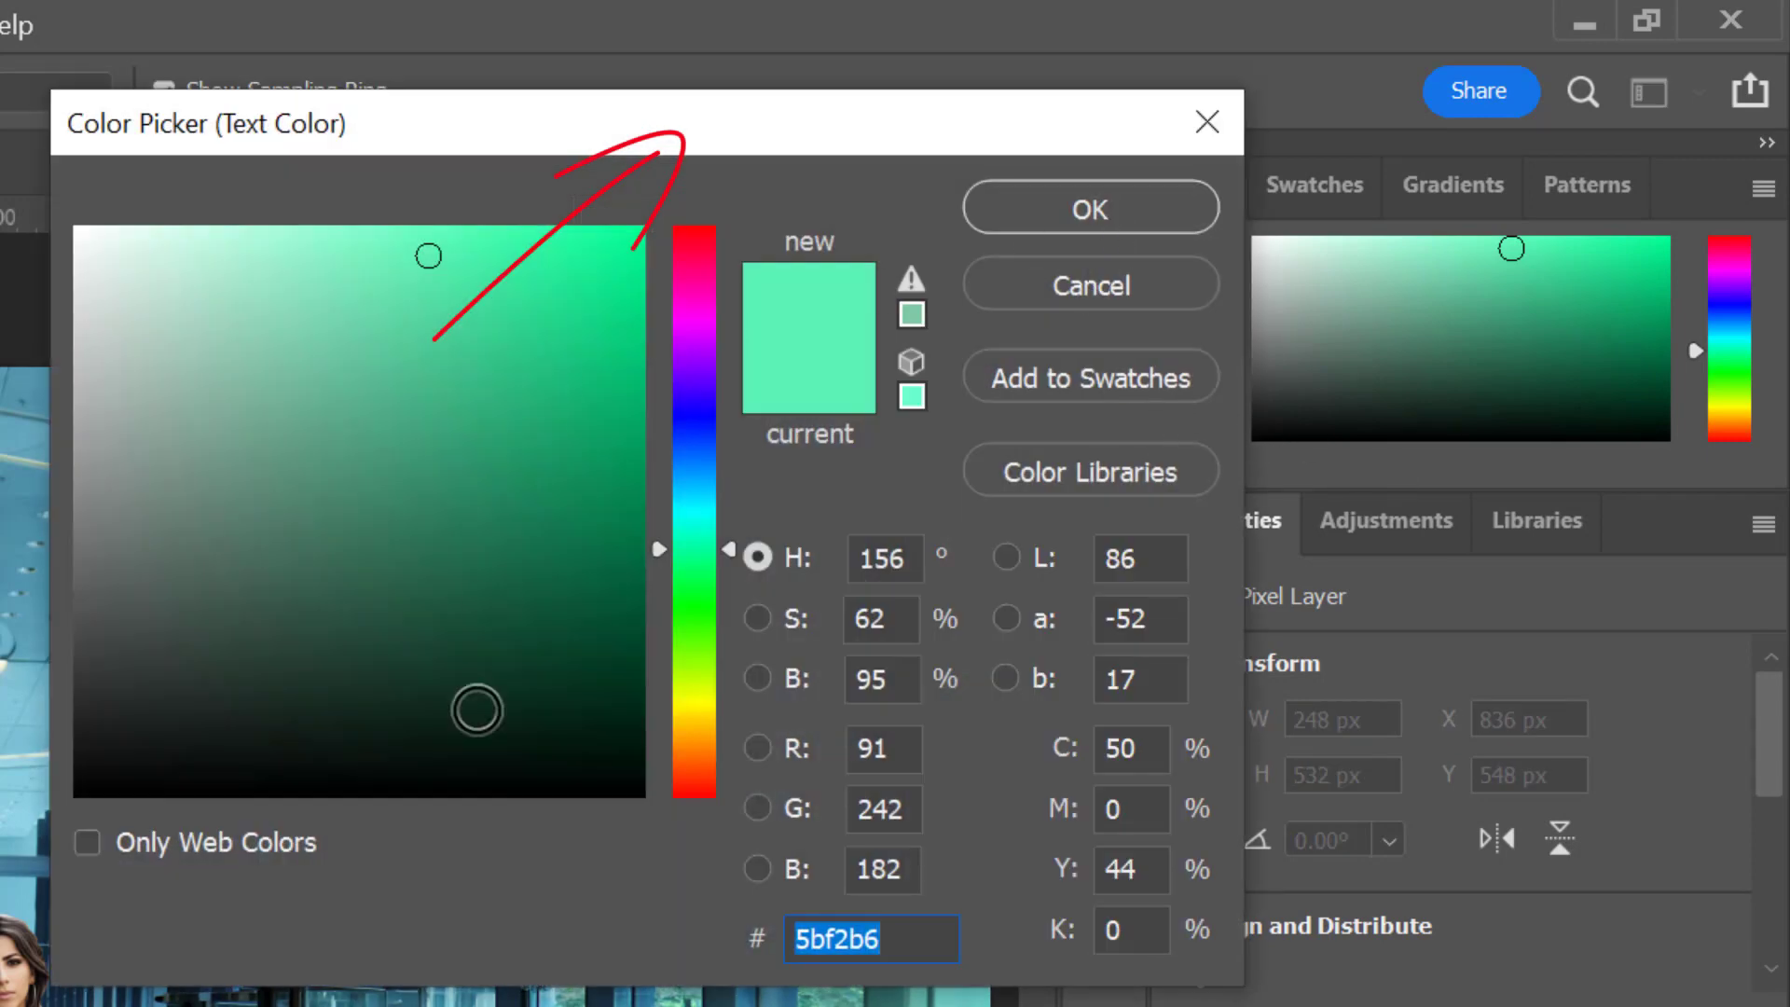
pyautogui.click(698, 703)
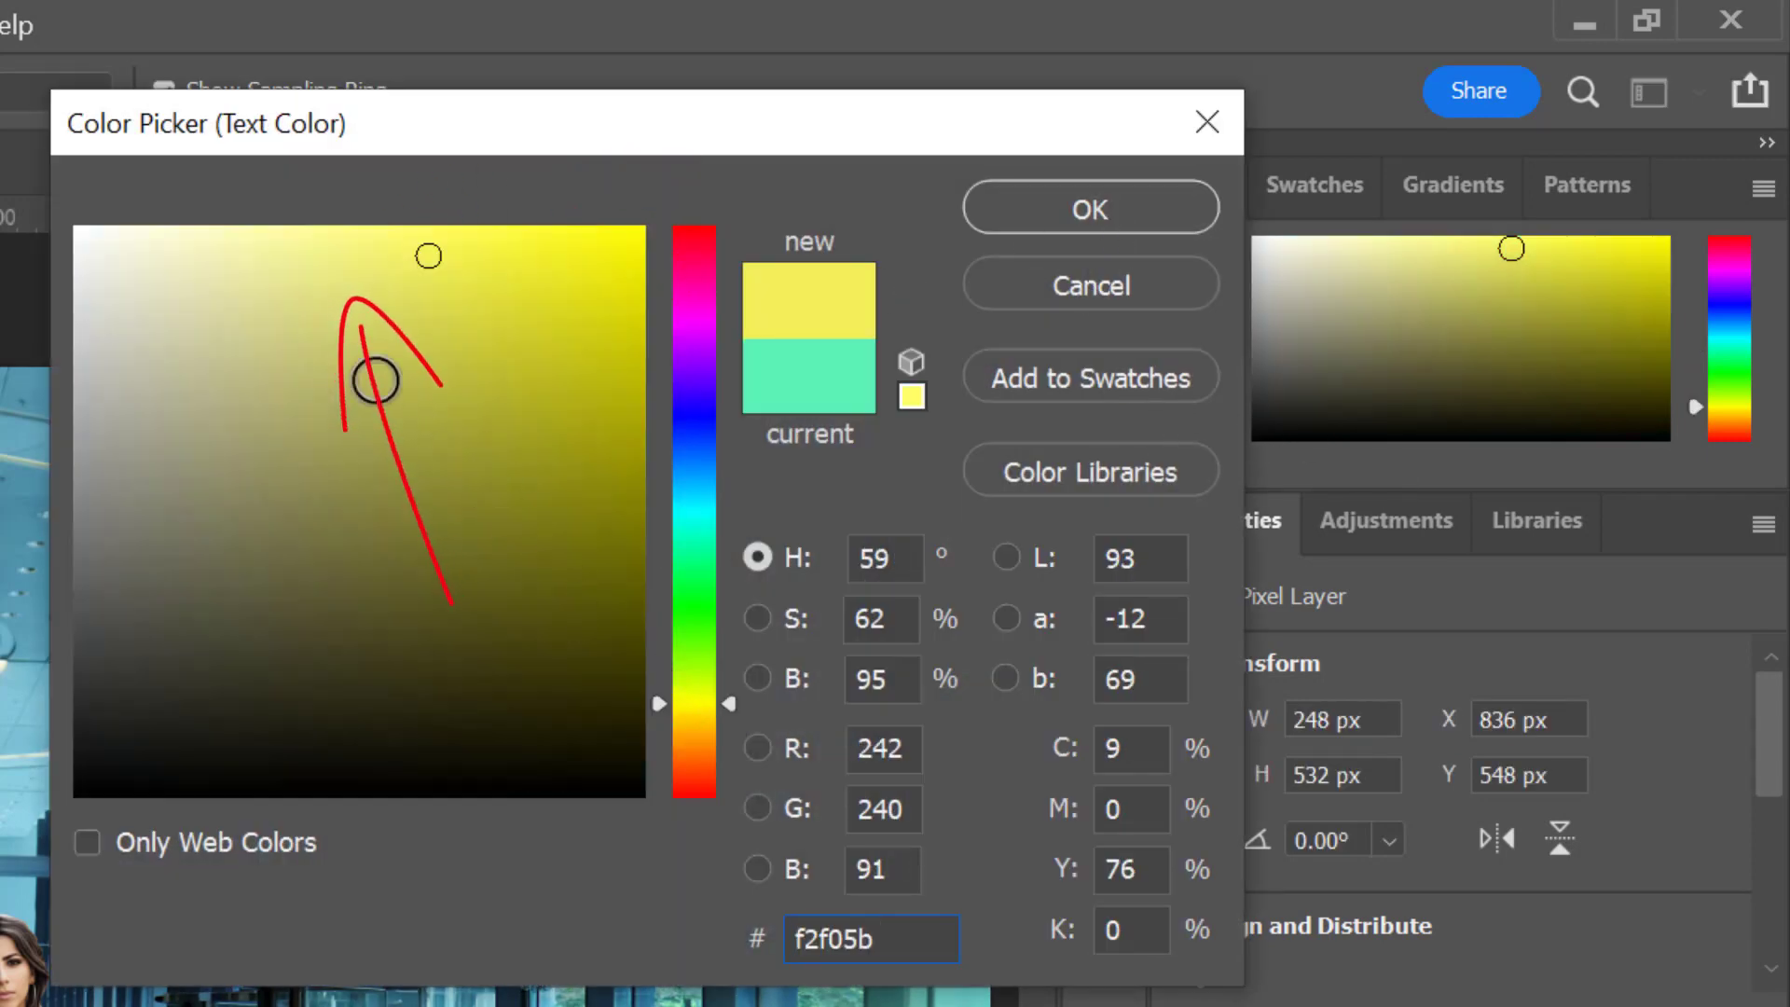
pyautogui.click(343, 248)
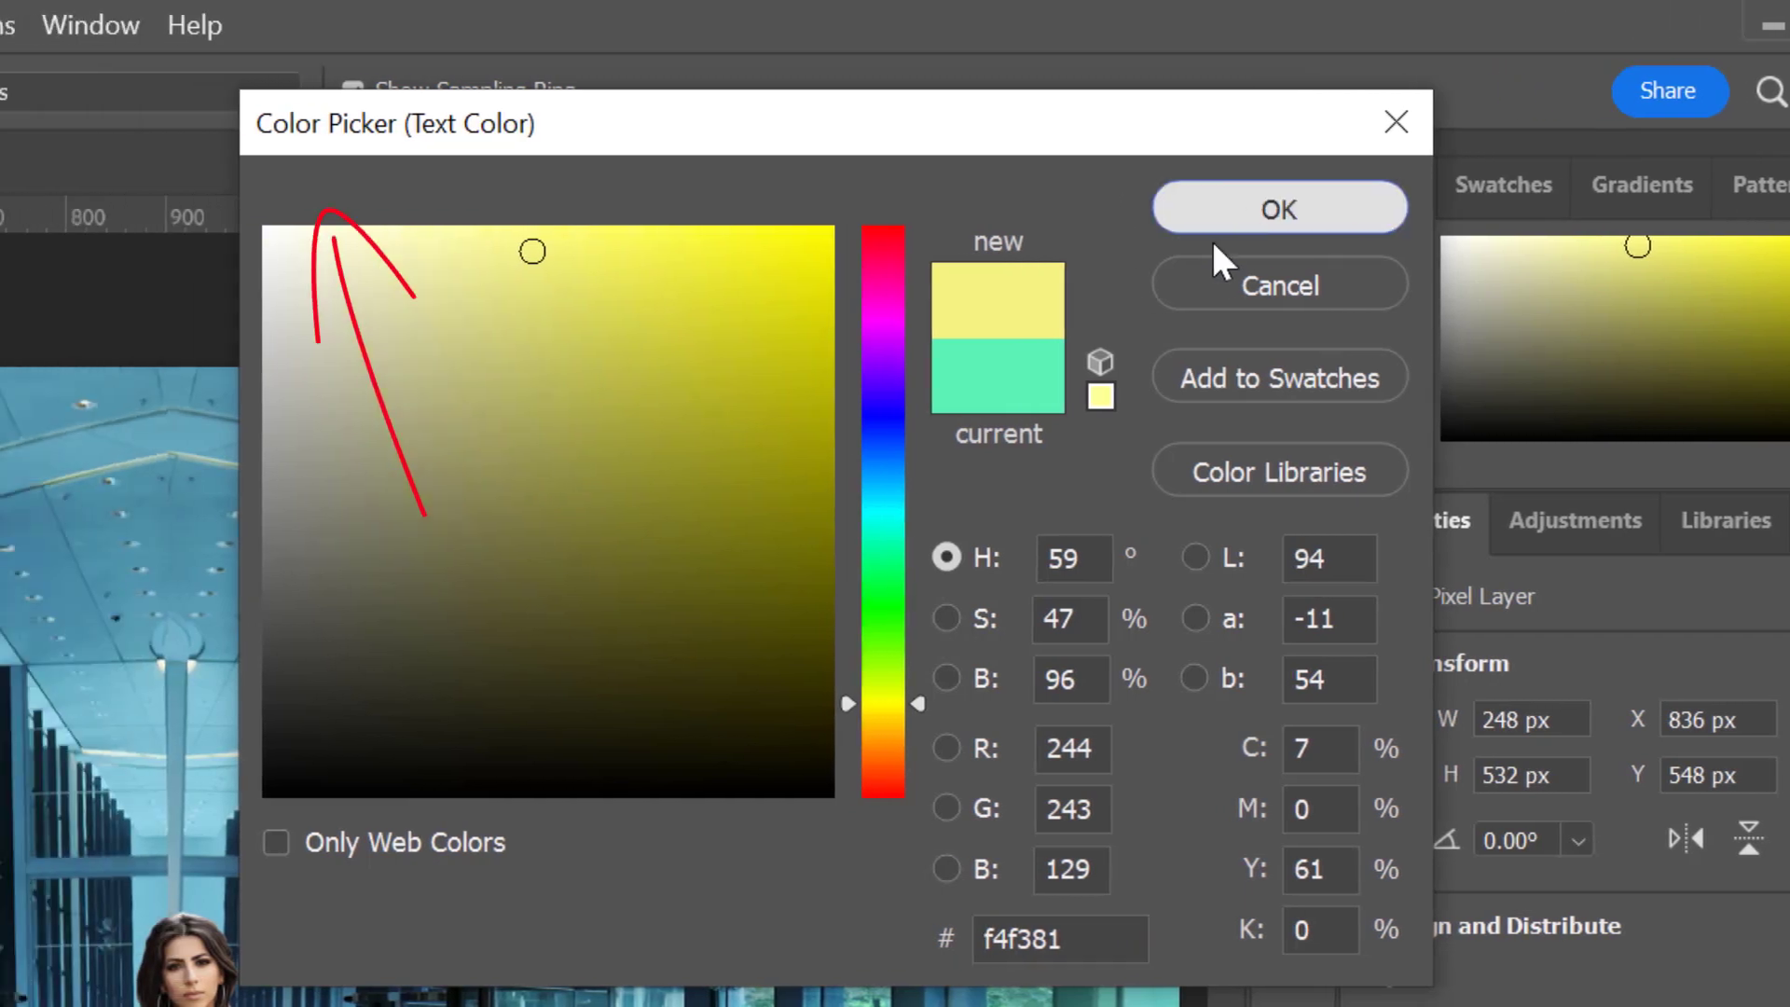
pyautogui.click(1217, 224)
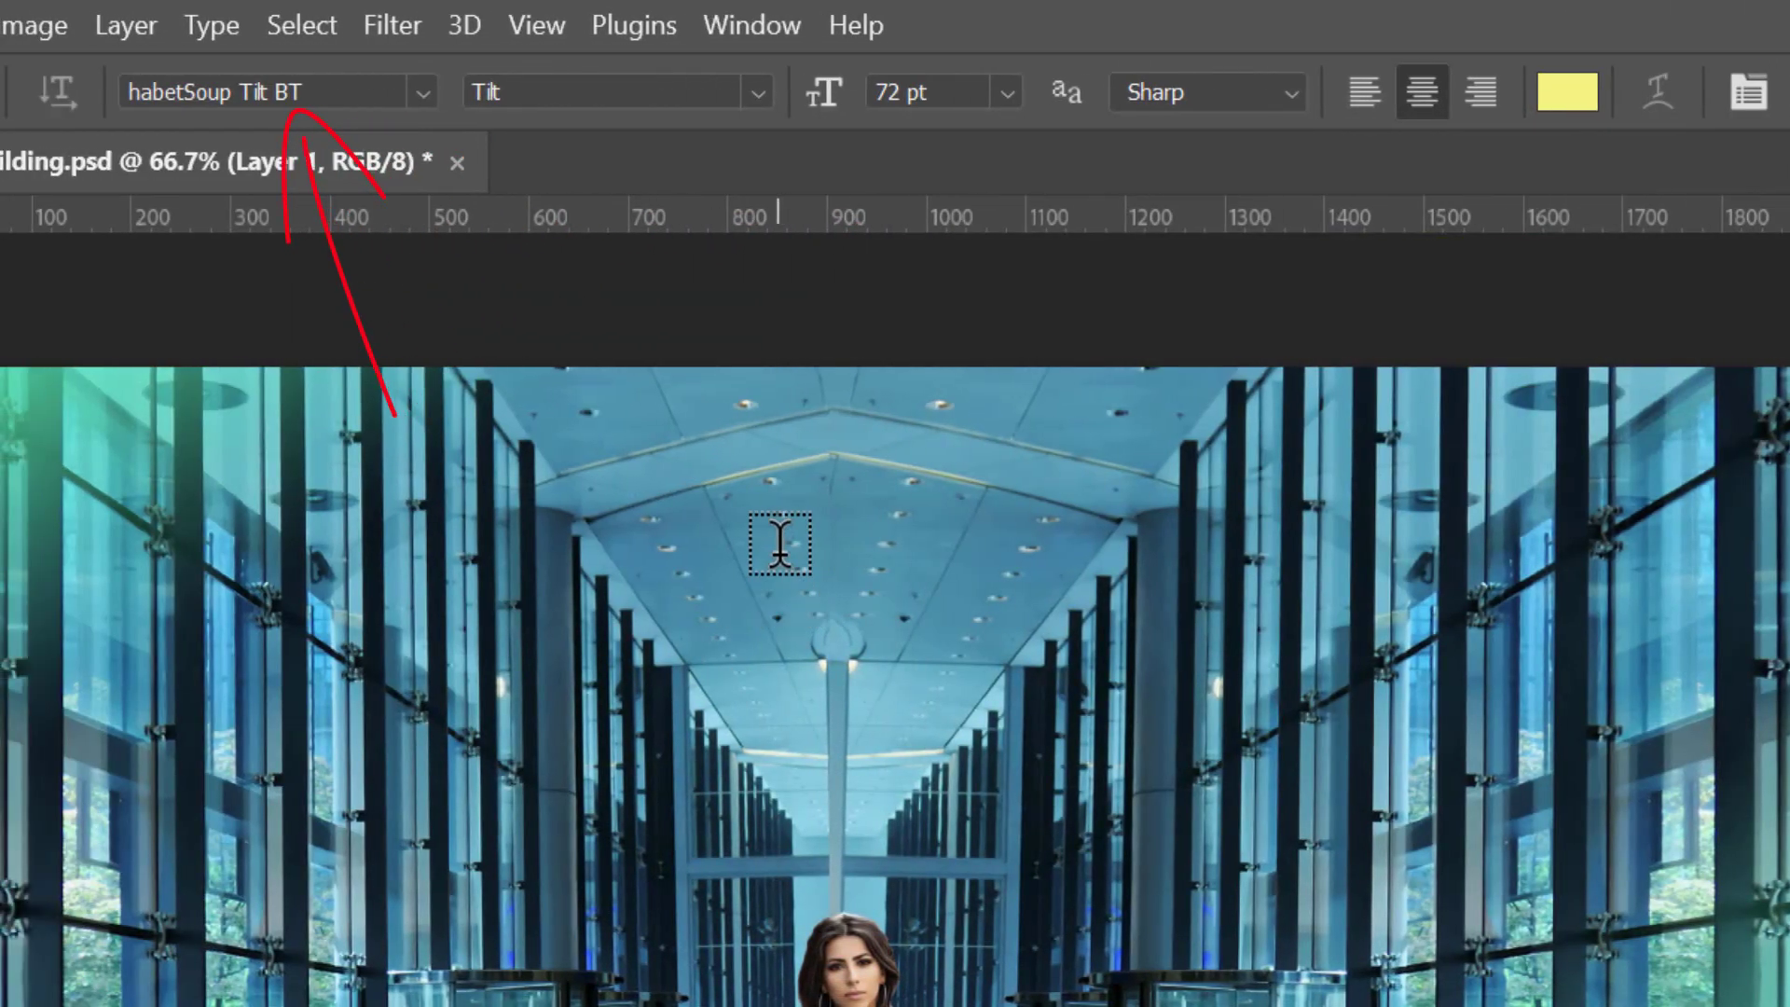
# Start a text line on the ceiling above the woman, check the font size and anti-aliasing options, and enter "hello"
pyautogui.click(780, 544)
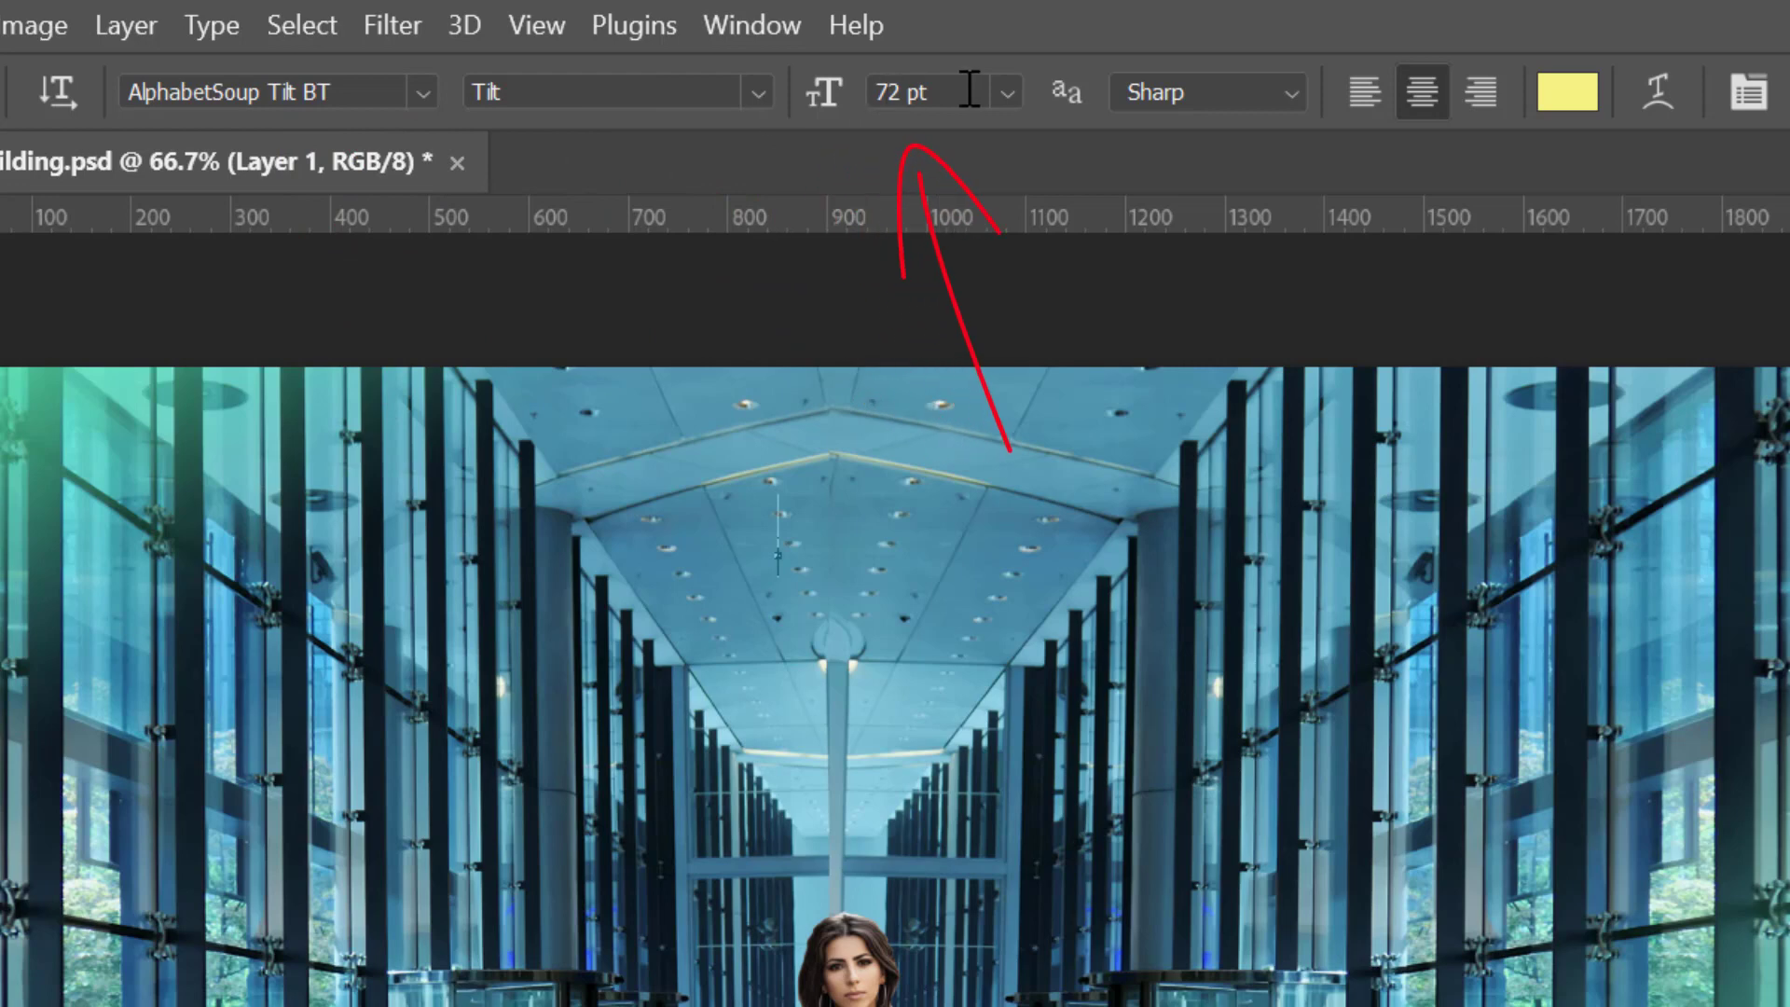
pyautogui.click(1005, 93)
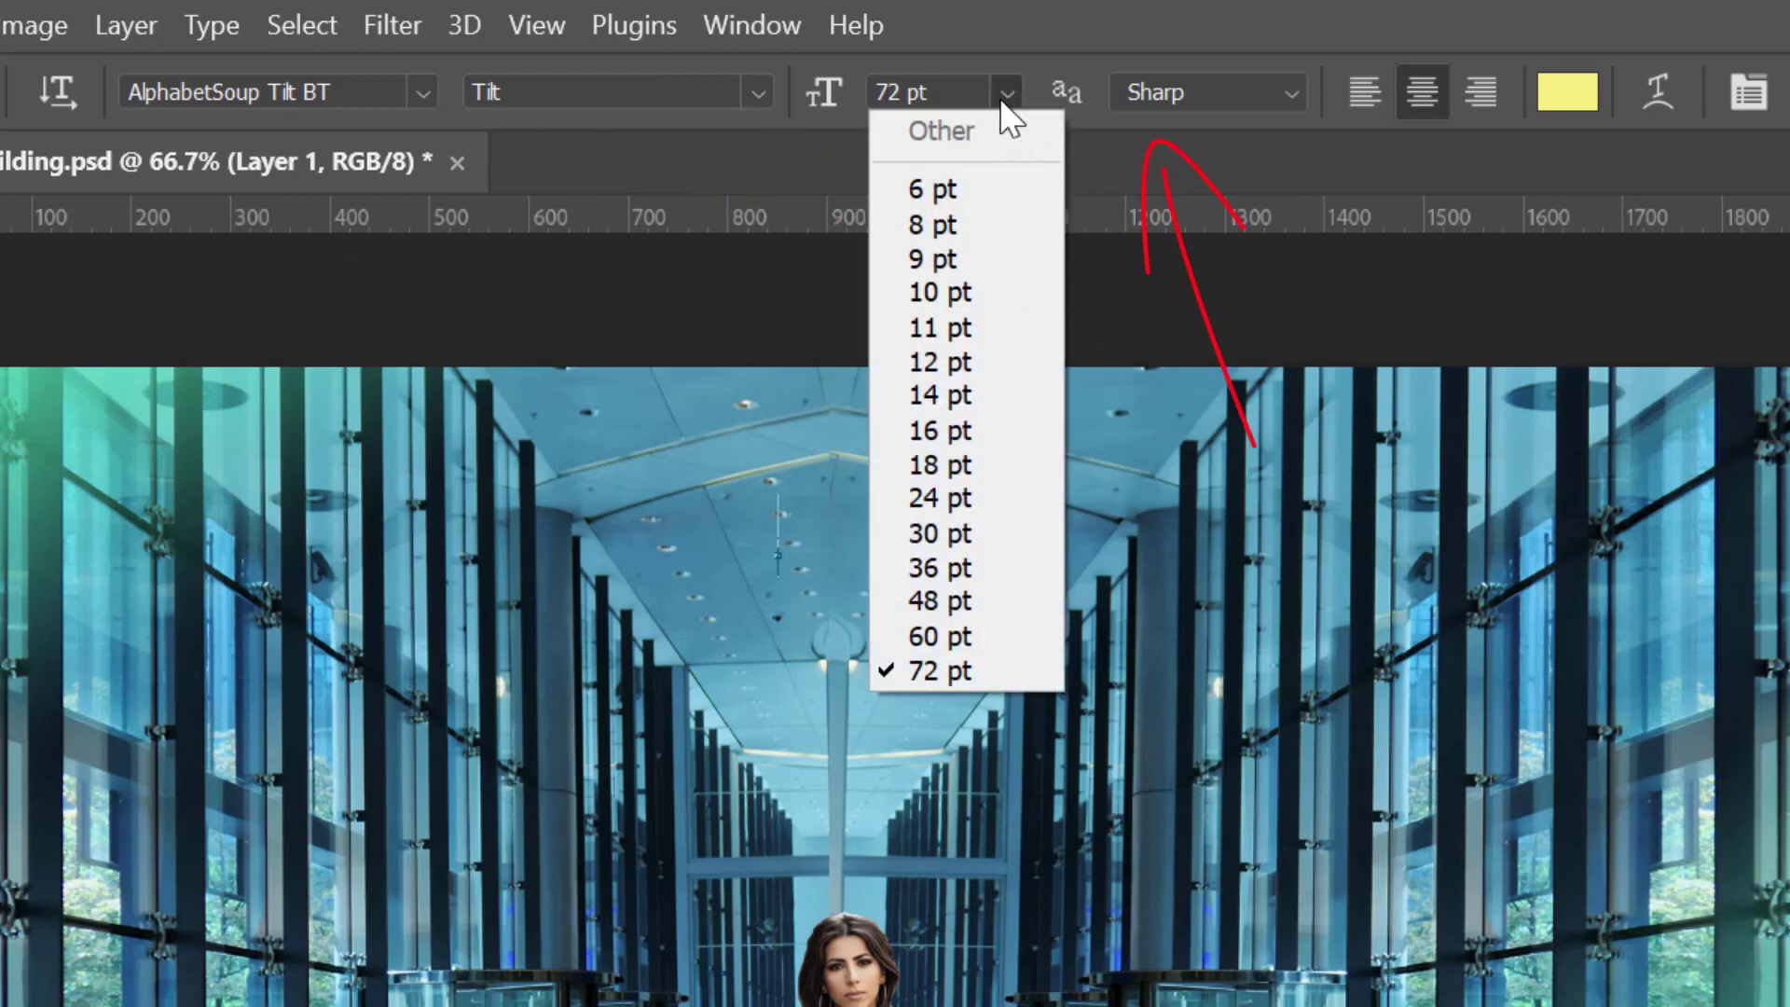
pyautogui.click(1004, 97)
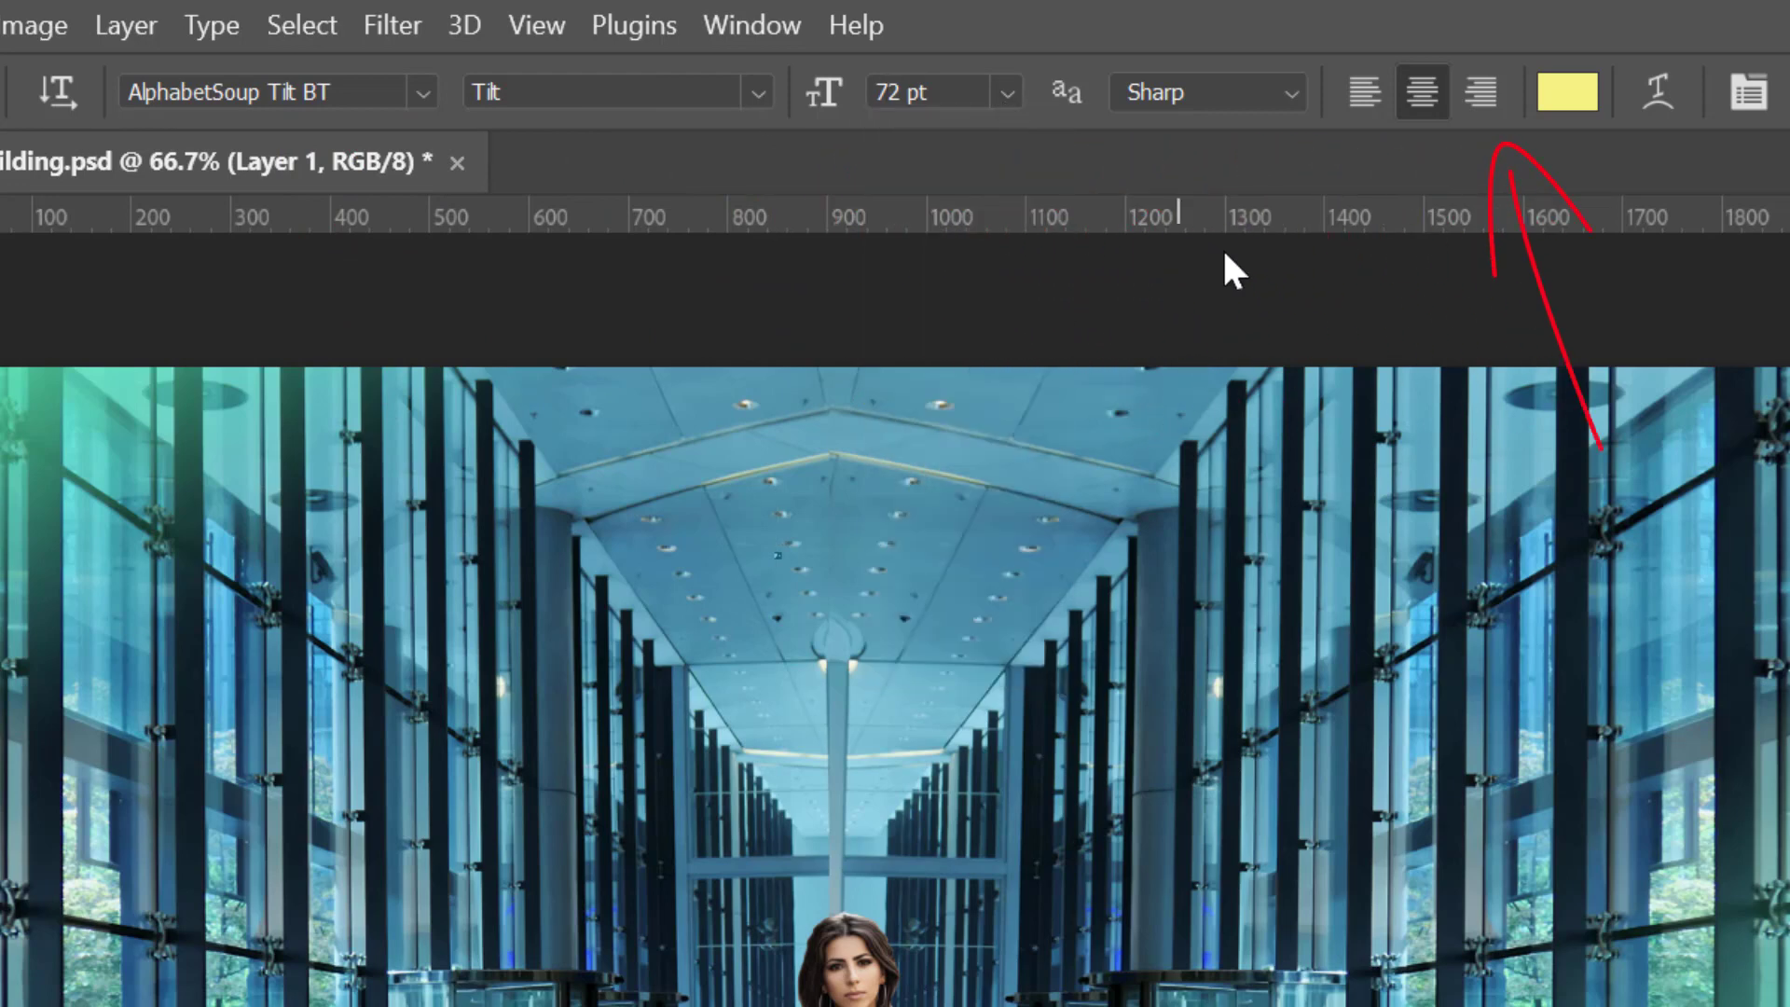
pyautogui.click(1289, 93)
pyautogui.click(1288, 97)
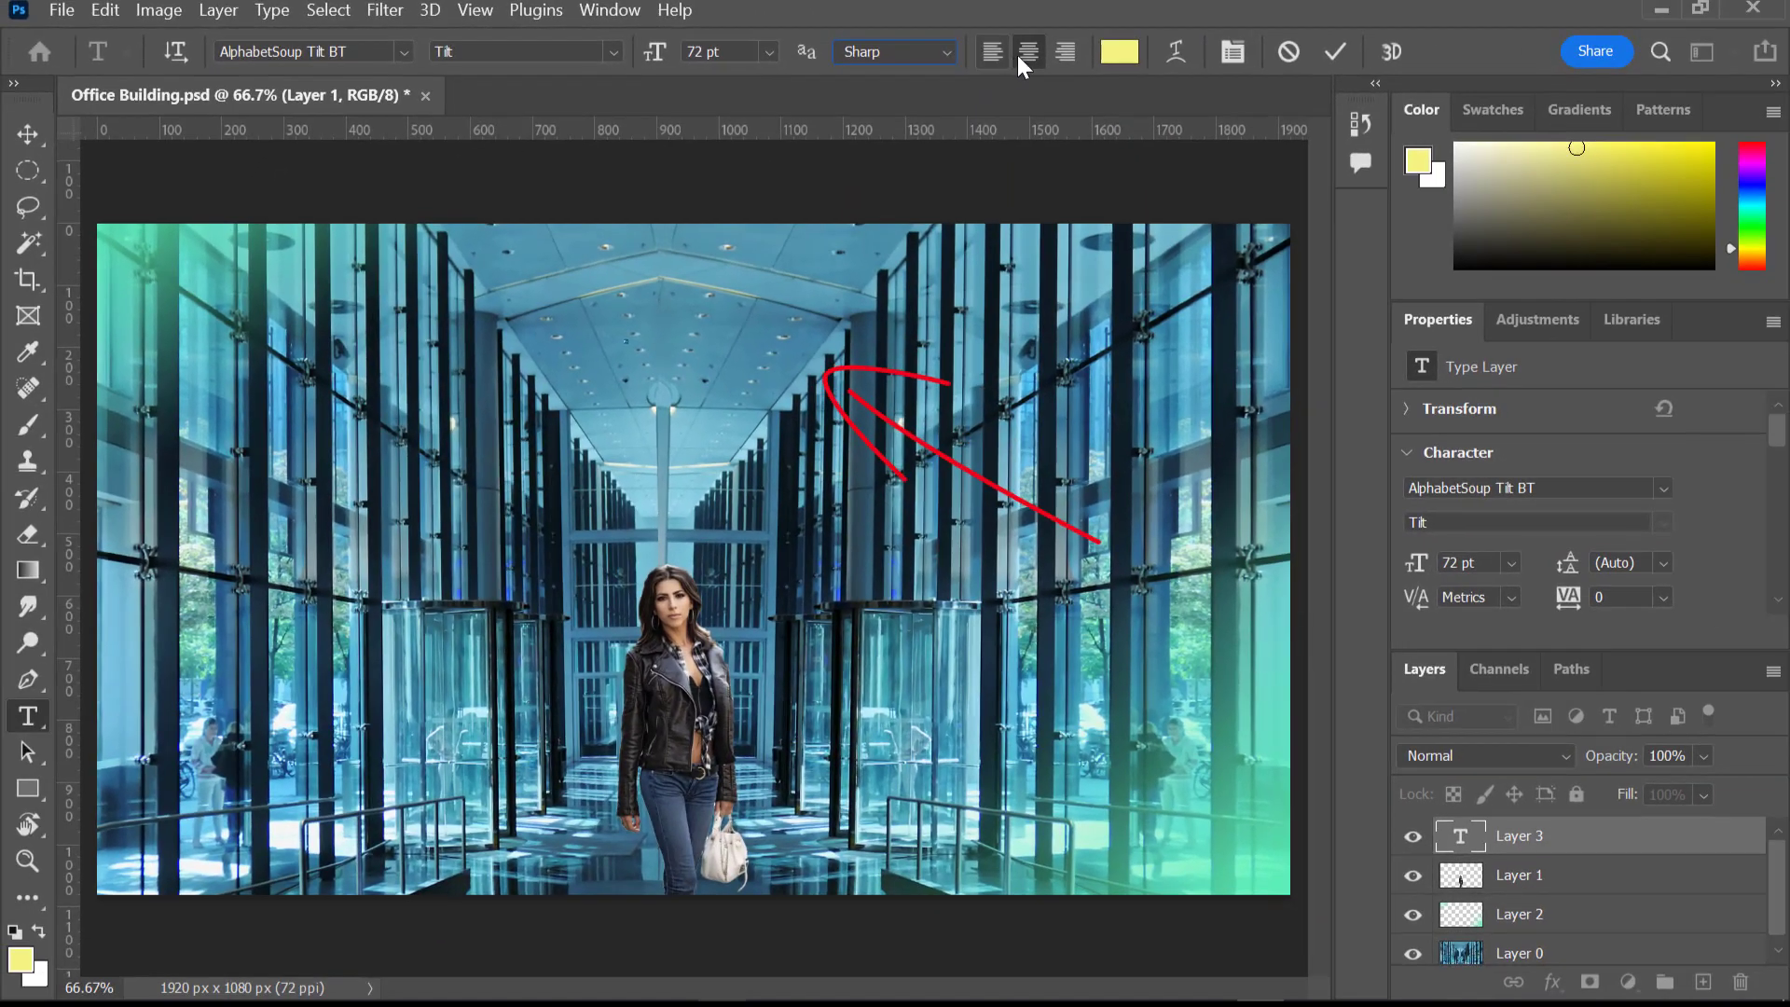
pyautogui.click(740, 482)
pyautogui.click(740, 491)
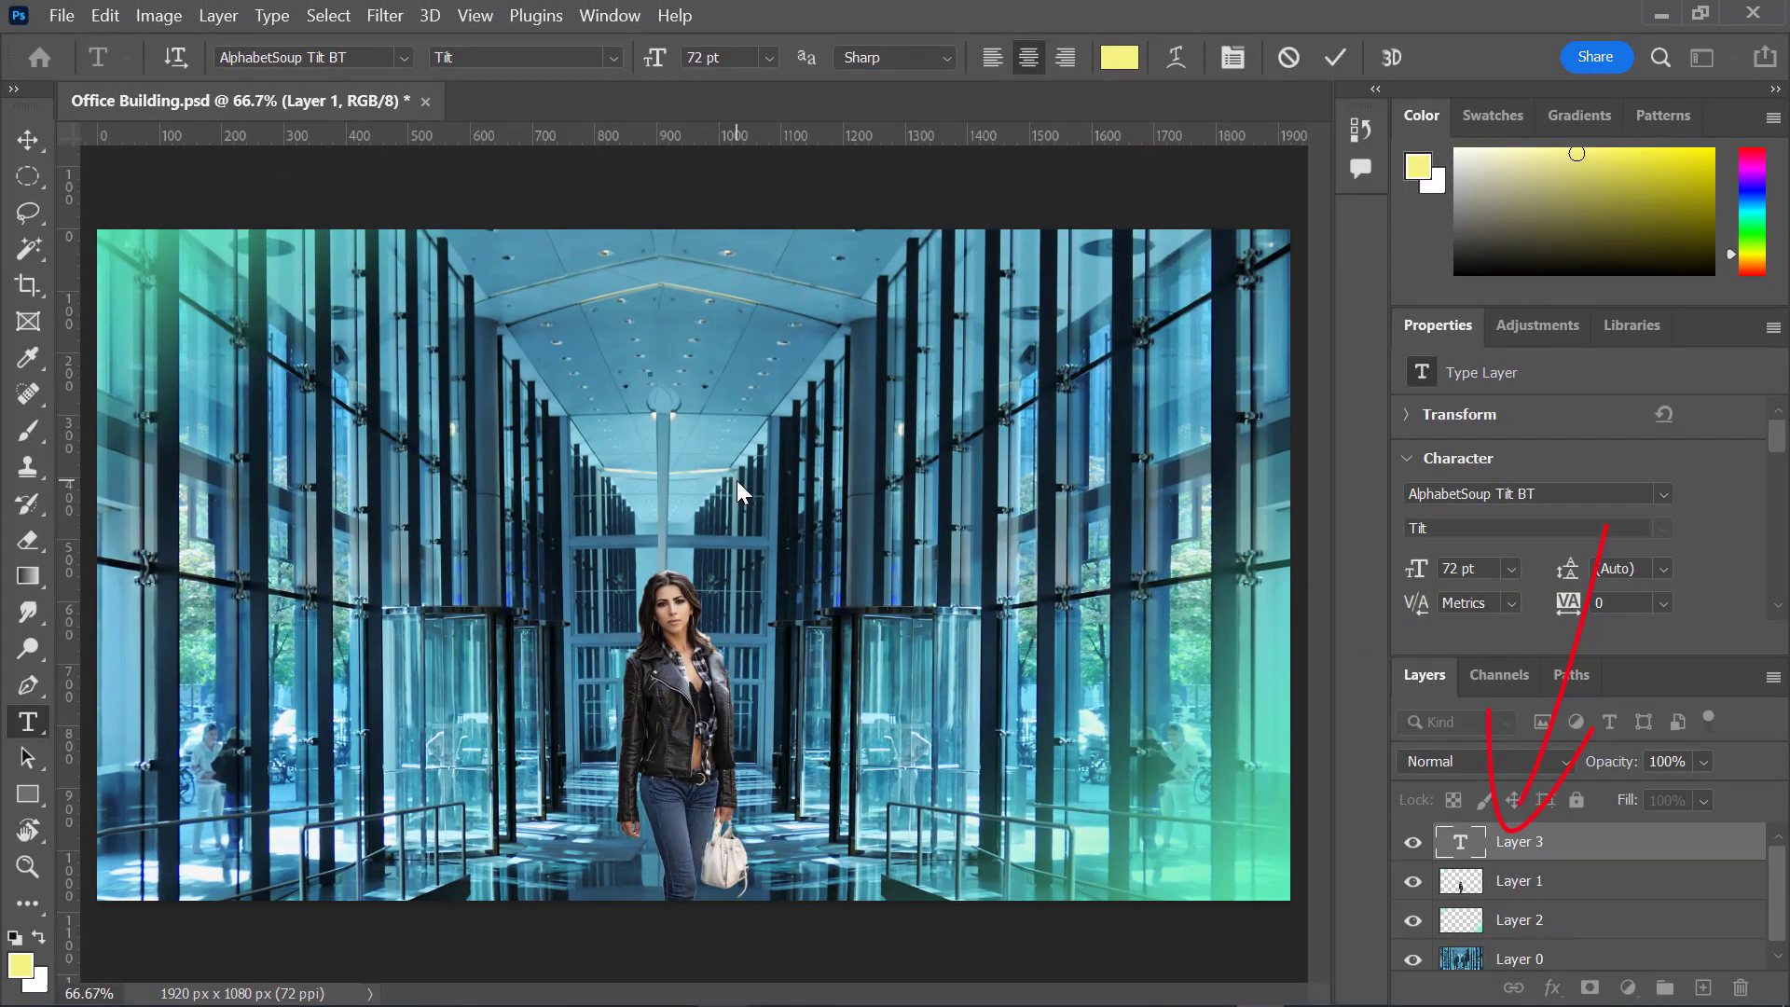
pyautogui.write('HELLO')
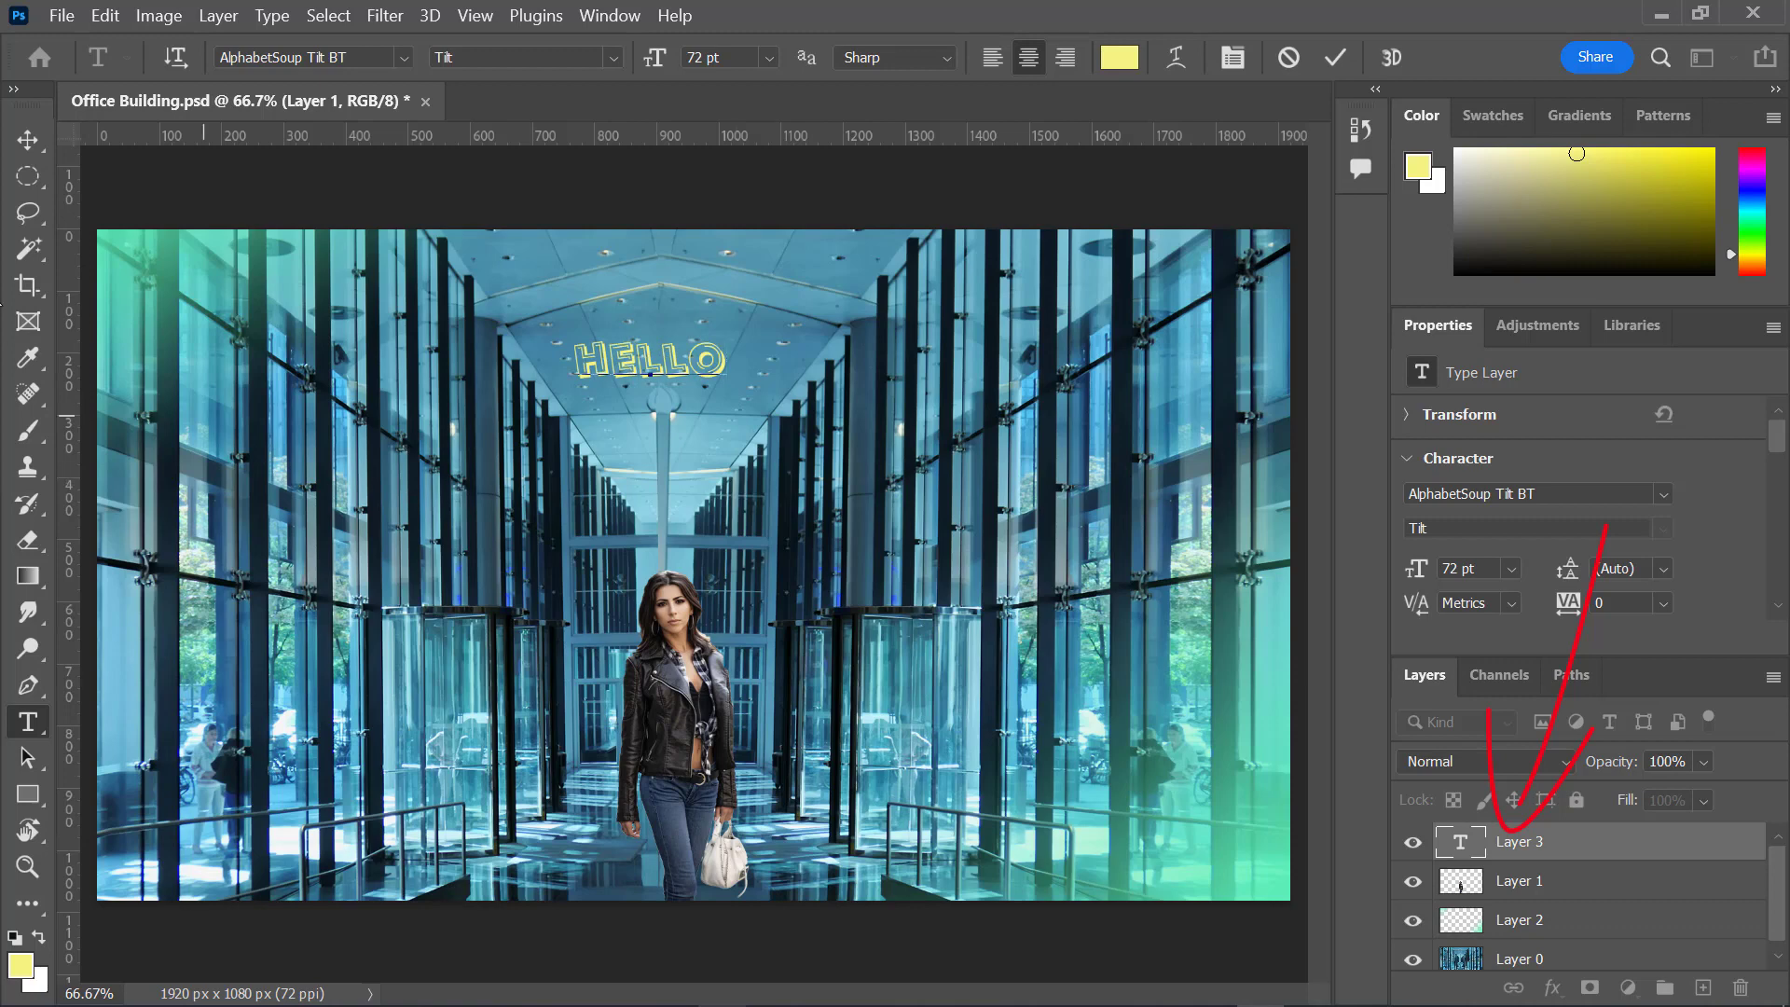
# Show transform controls for the hello text, scale it to about 343% and centre it horizontally at X 960 px, Y about 229 px
pyautogui.click(28, 140)
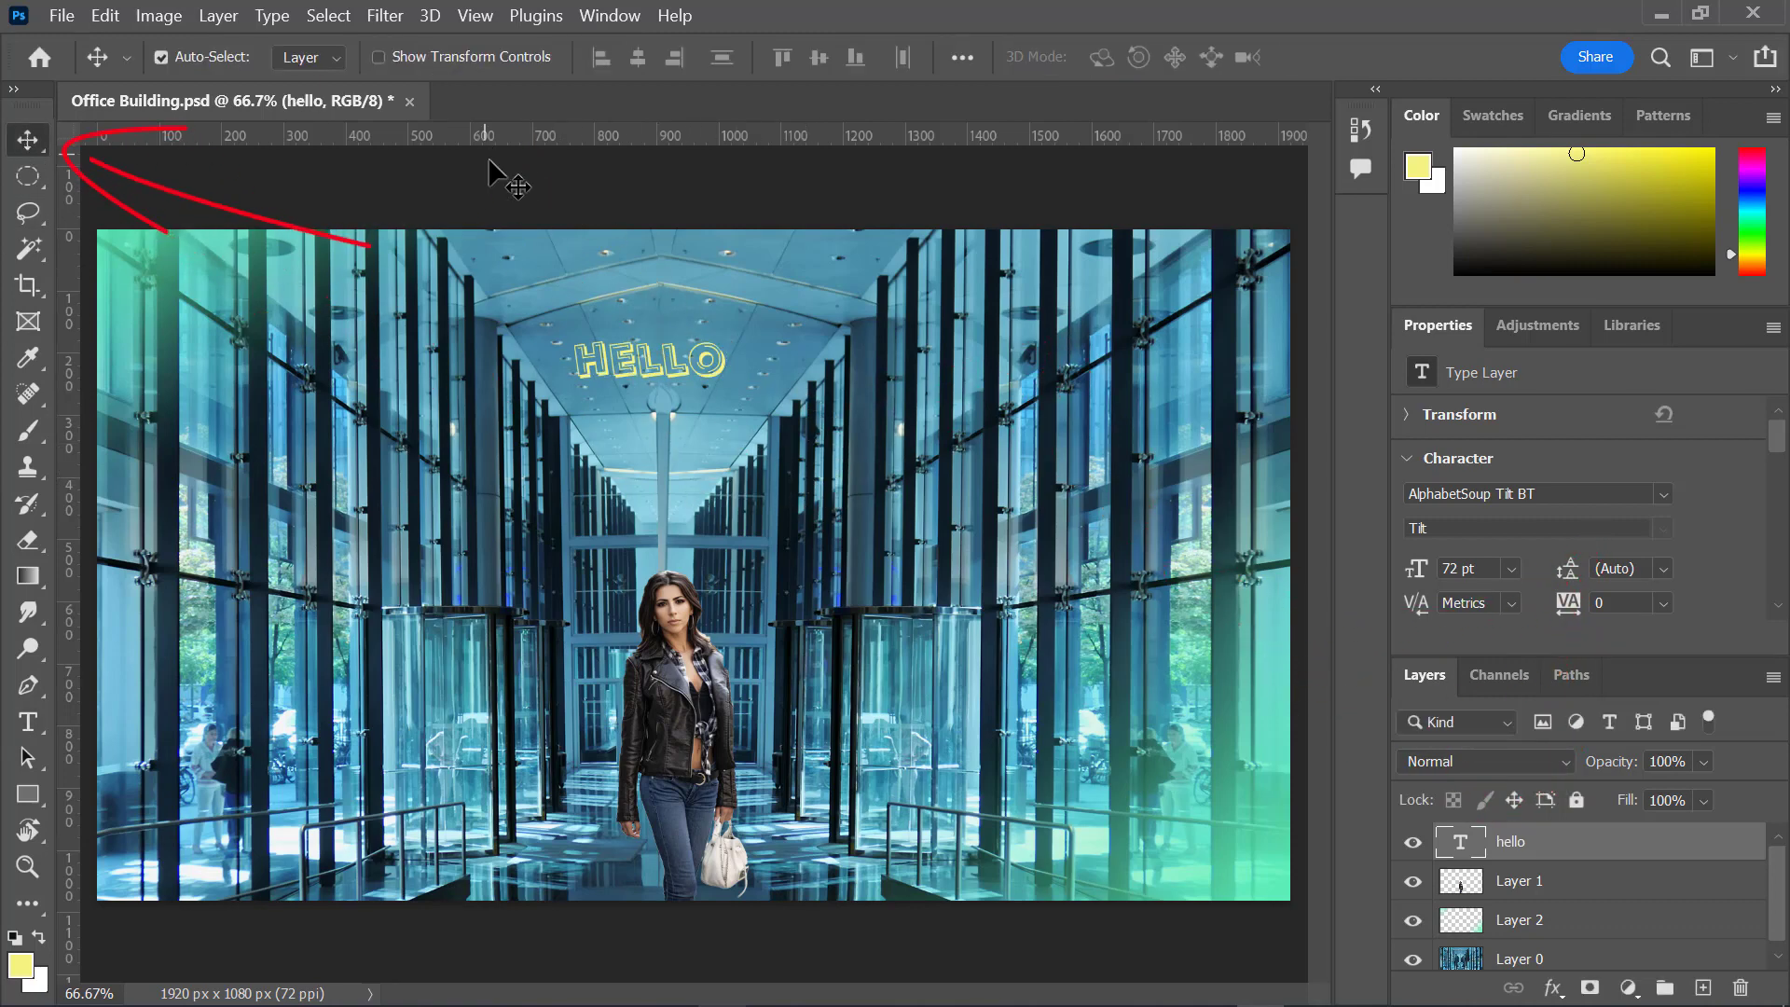
pyautogui.click(377, 57)
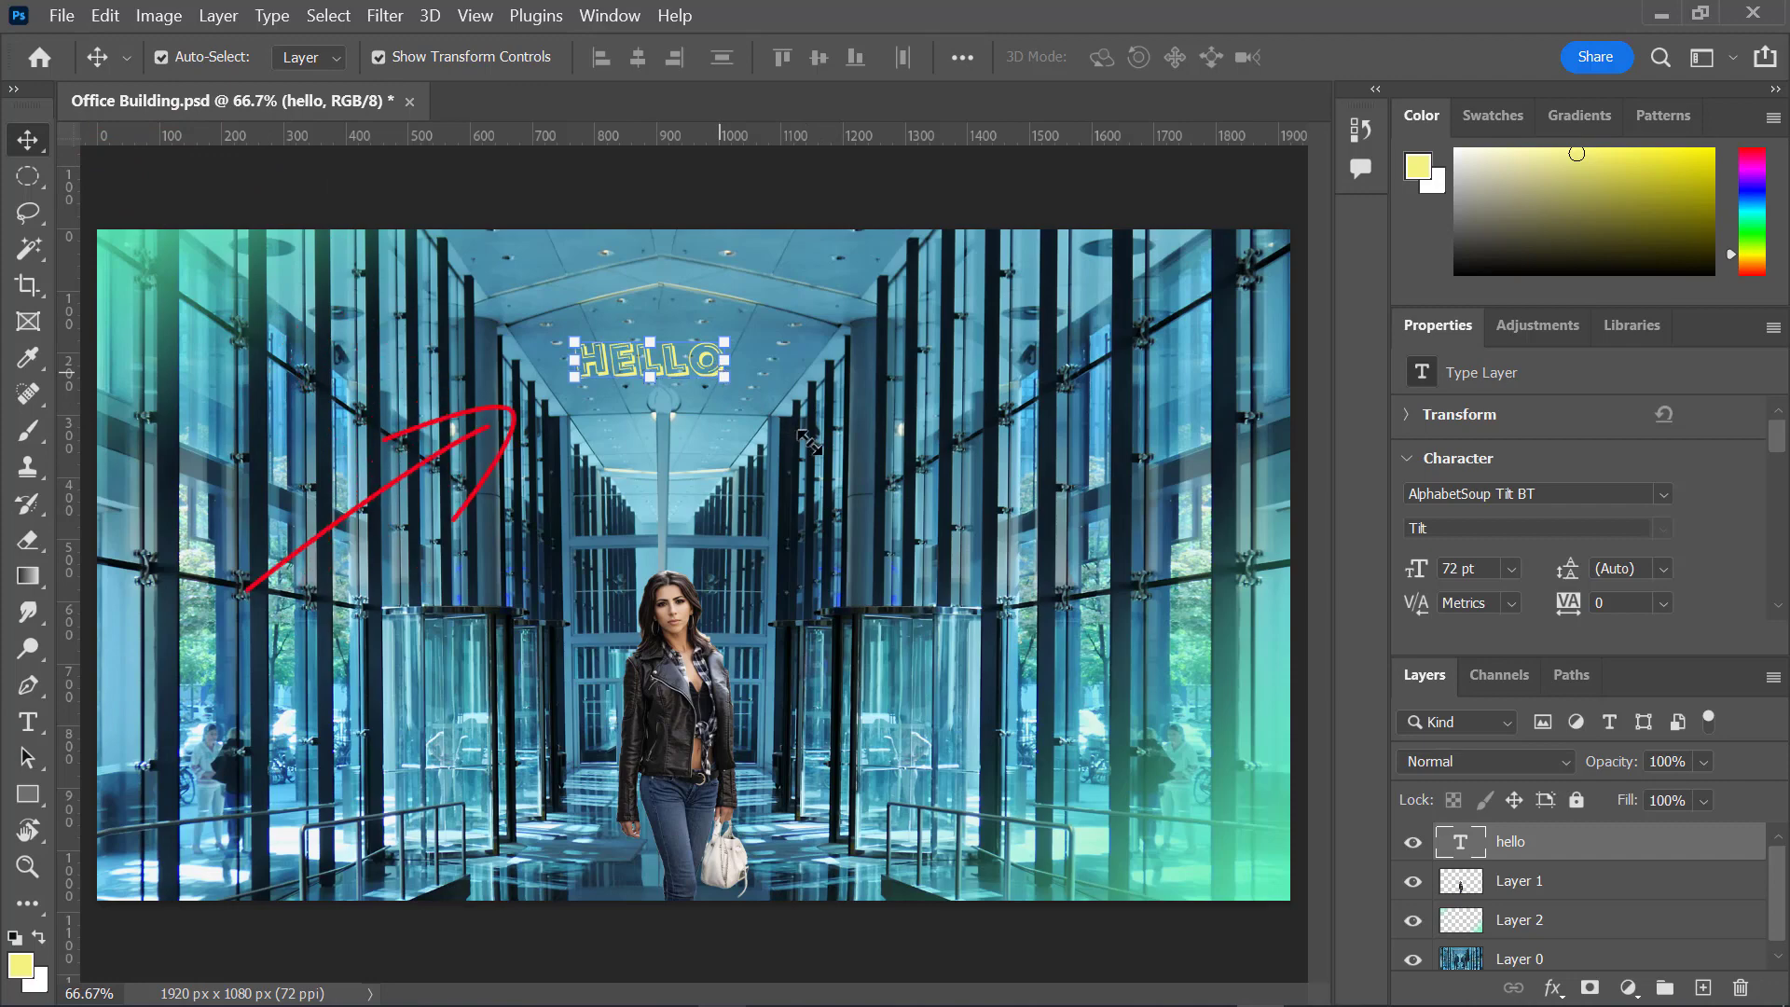
pyautogui.moveTo(729, 363); pyautogui.dragTo(1090, 632)
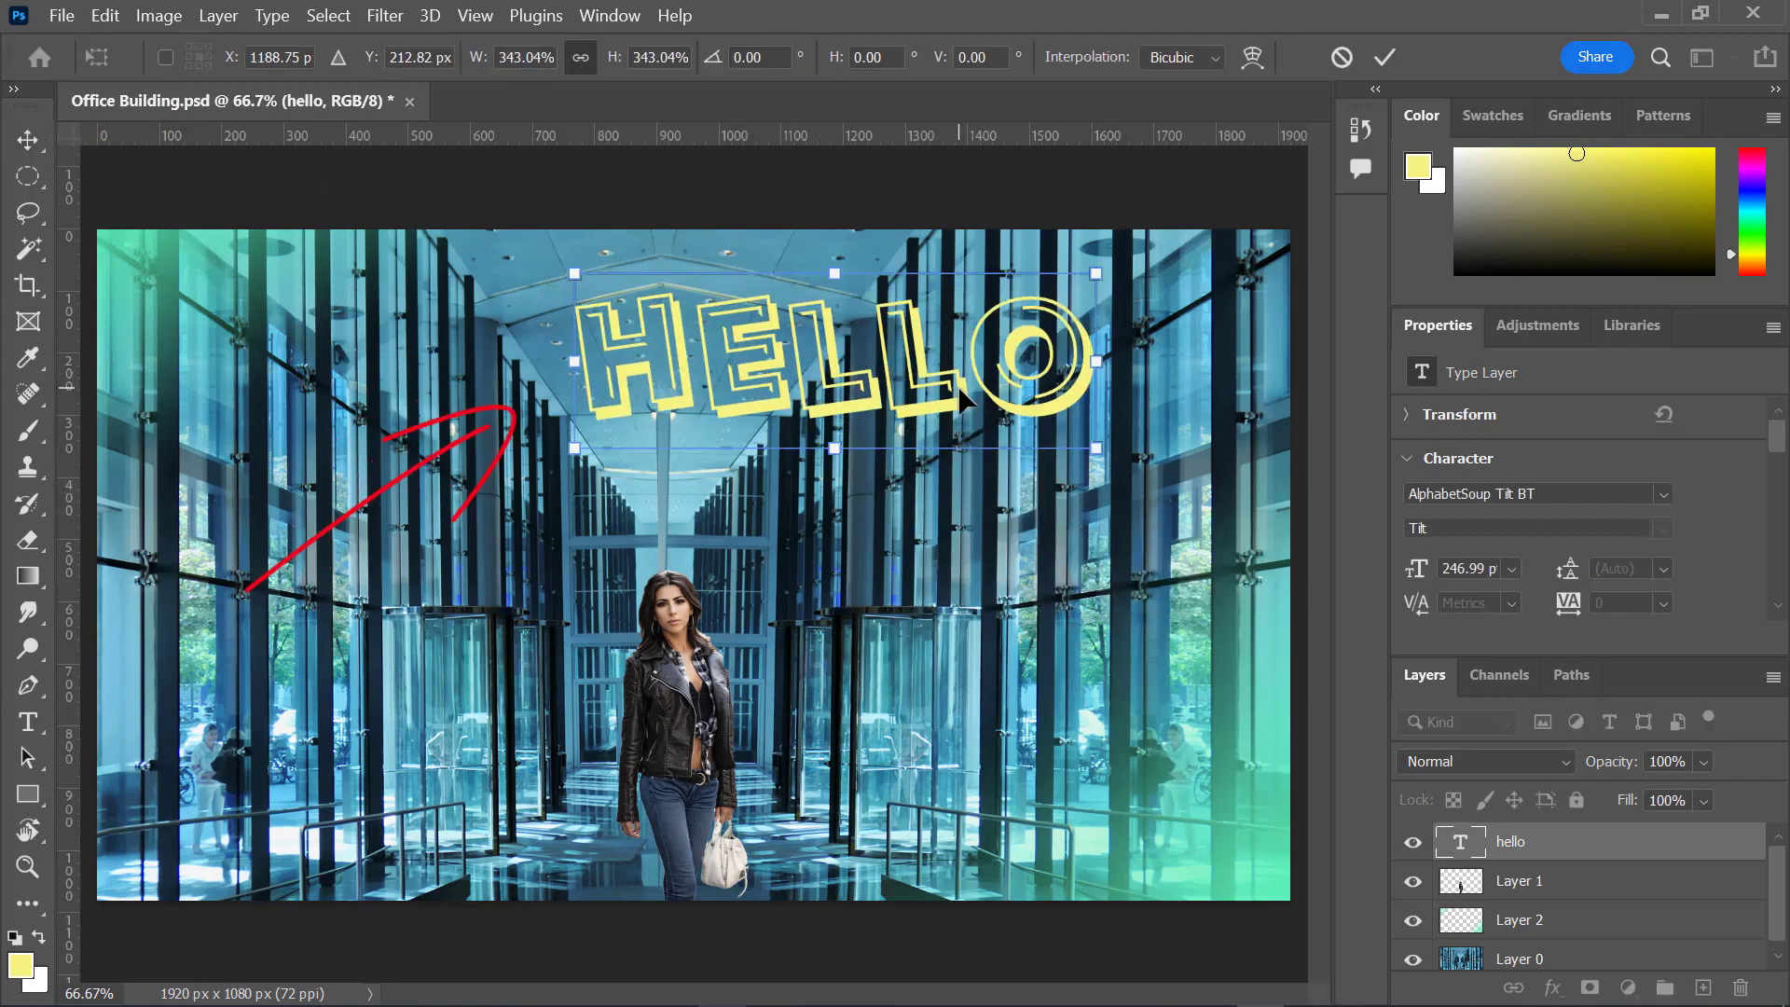
pyautogui.moveTo(929, 396); pyautogui.dragTo(786, 406)
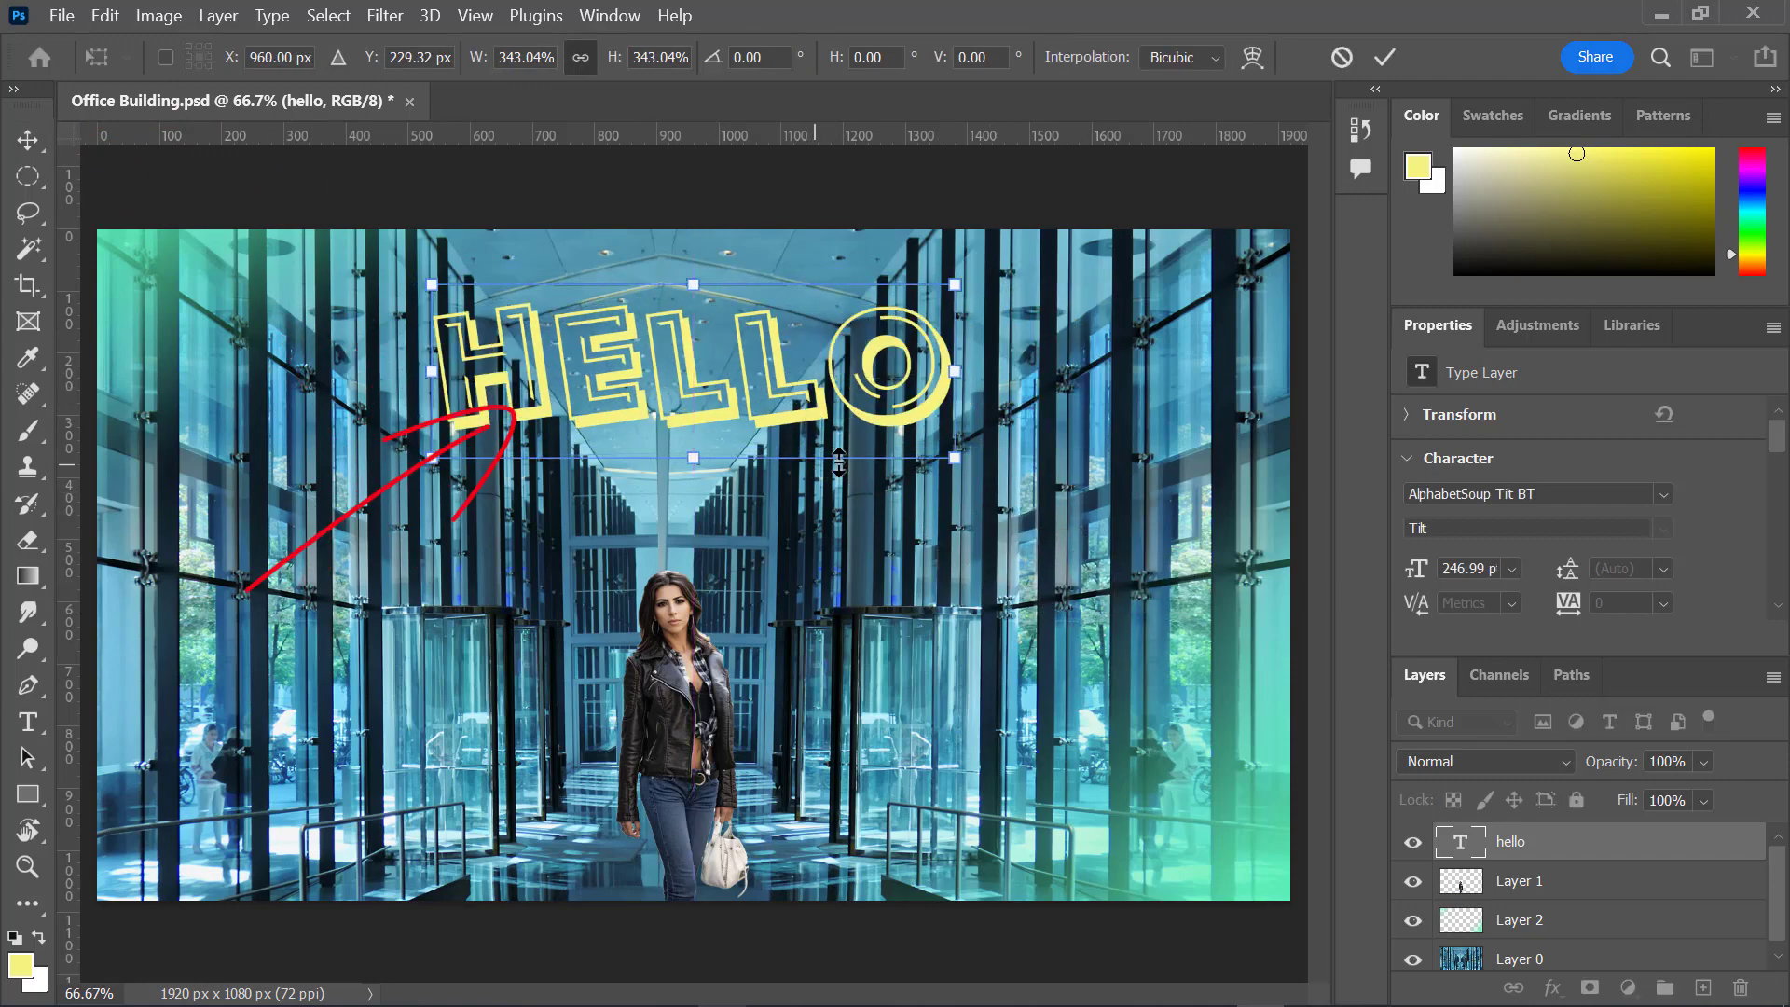
pyautogui.press('Return')
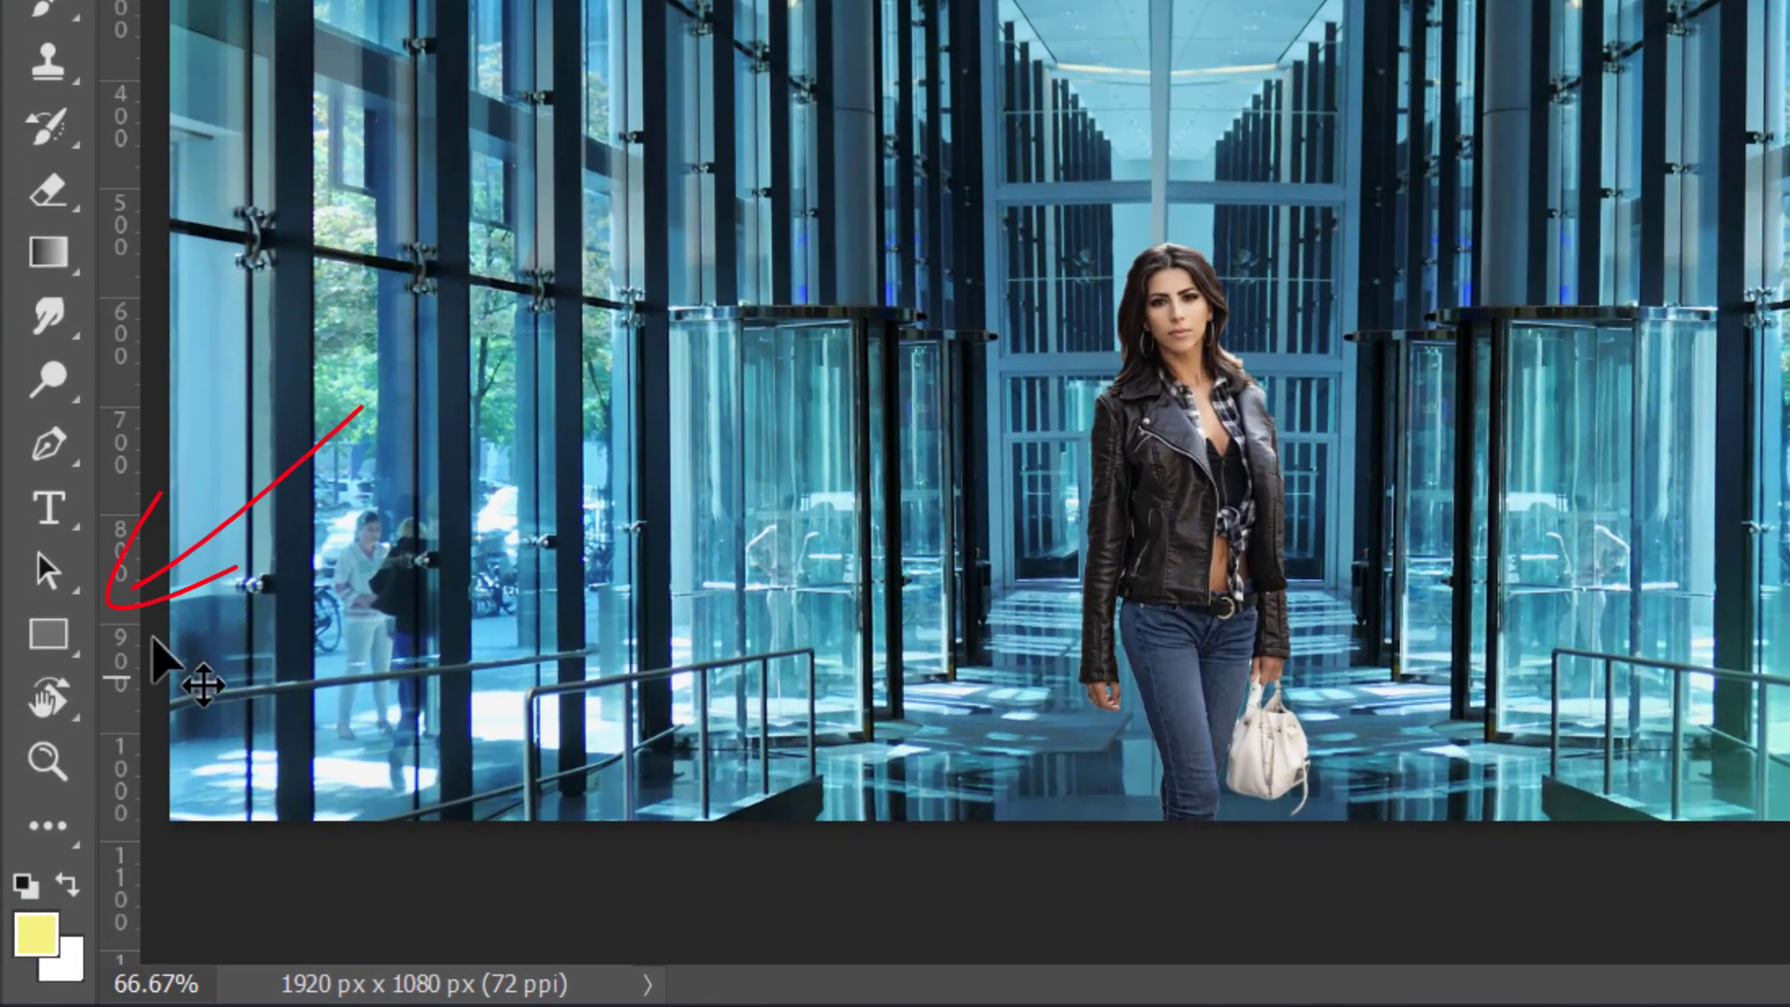
# Draw a trial rectangle of about 1372 × 363 px, undo it and draw a yellow square of about 408 px above the woman
pyautogui.rightClick(48, 628)
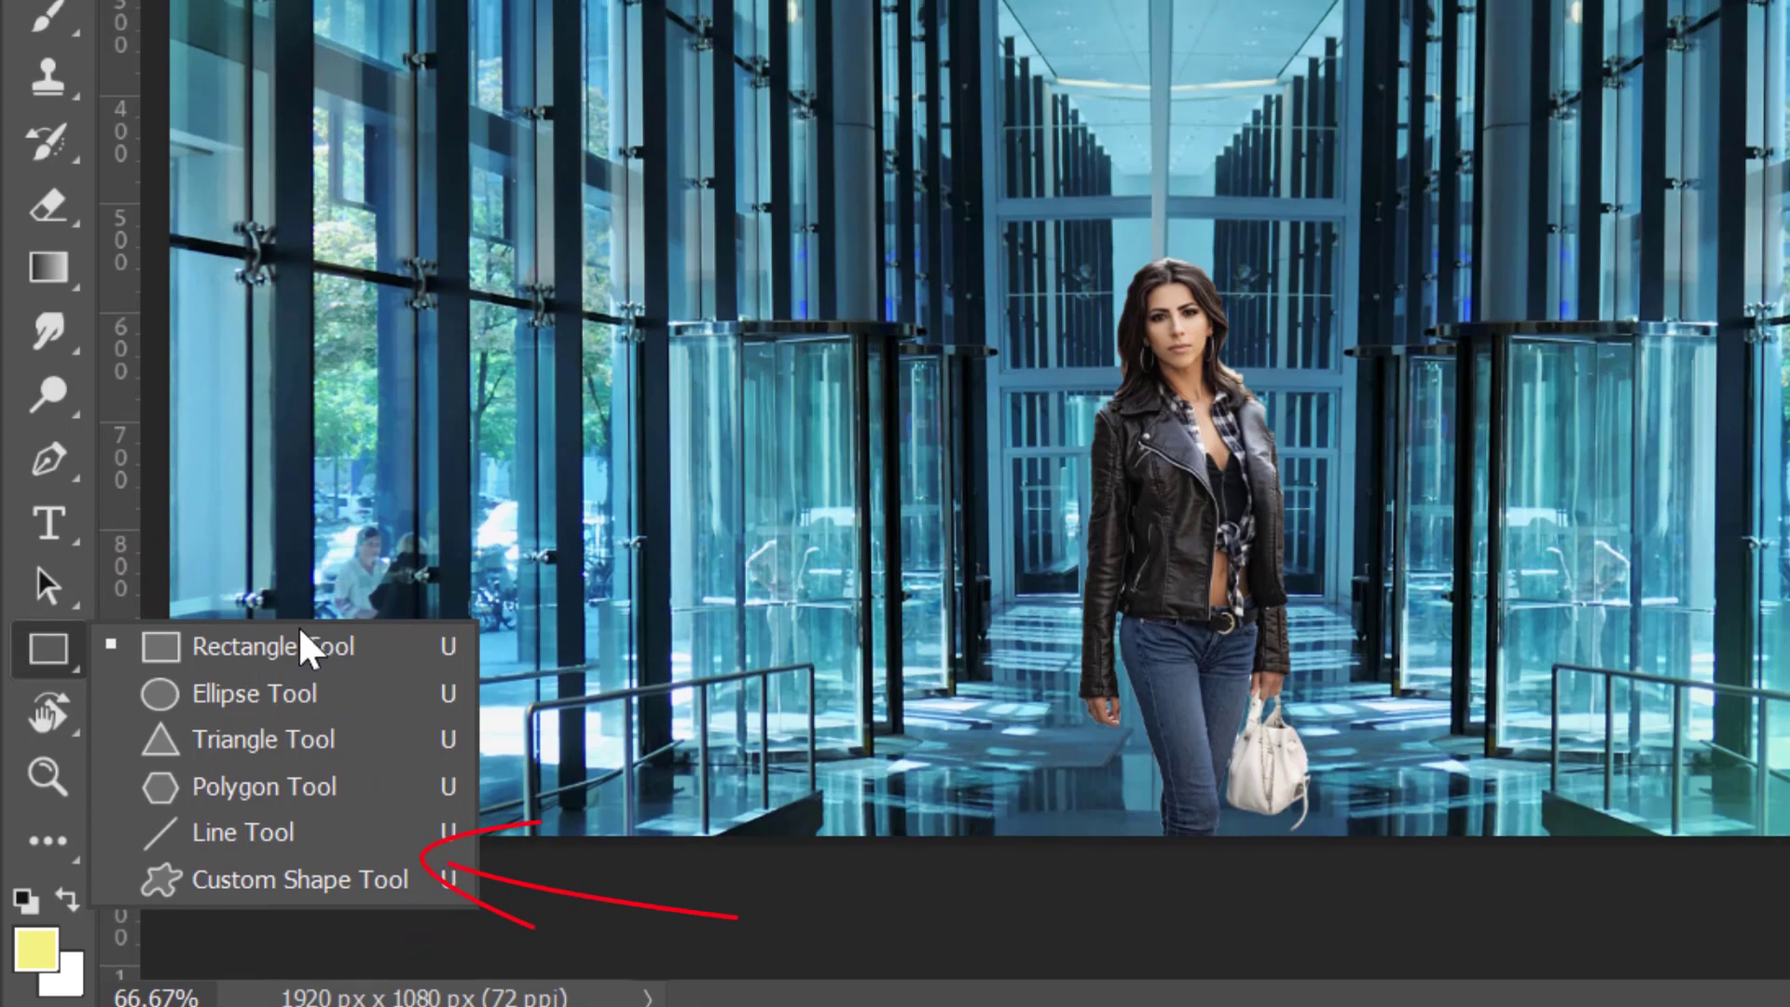
pyautogui.click(300, 627)
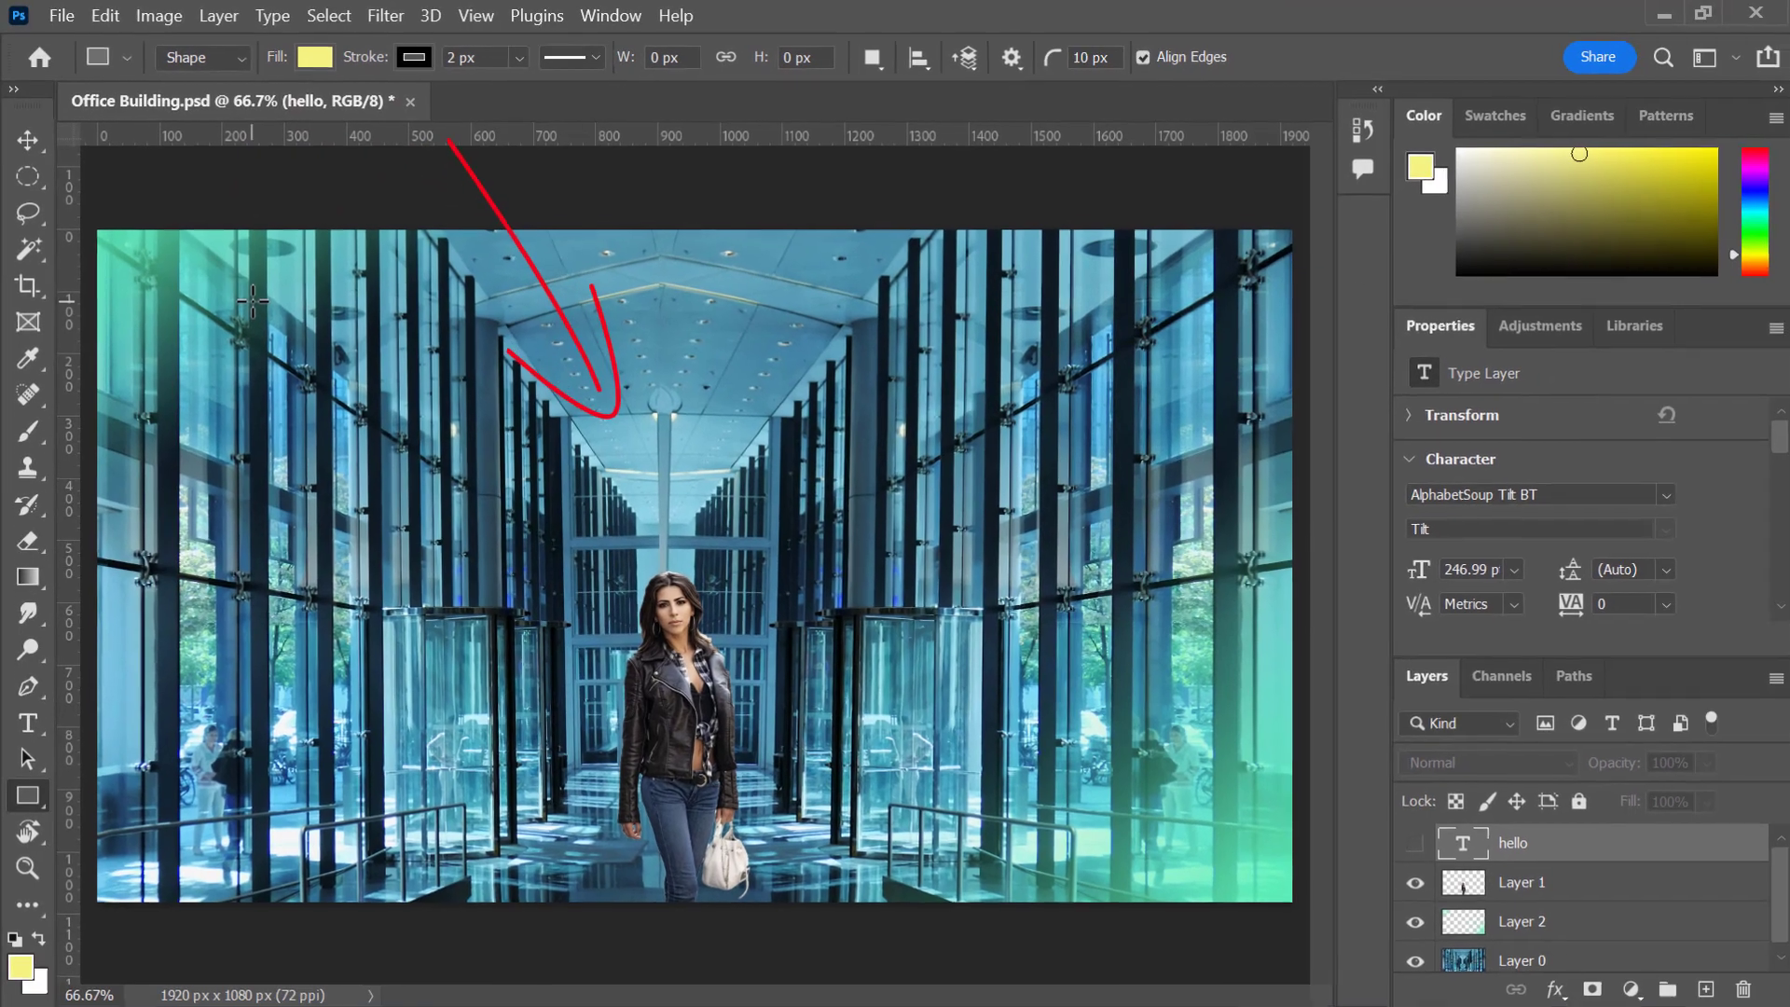
pyautogui.moveTo(252, 301)
pyautogui.mouseDown()
pyautogui.moveTo(1099, 509)
pyautogui.moveTo(1094, 544)
pyautogui.mouseUp()
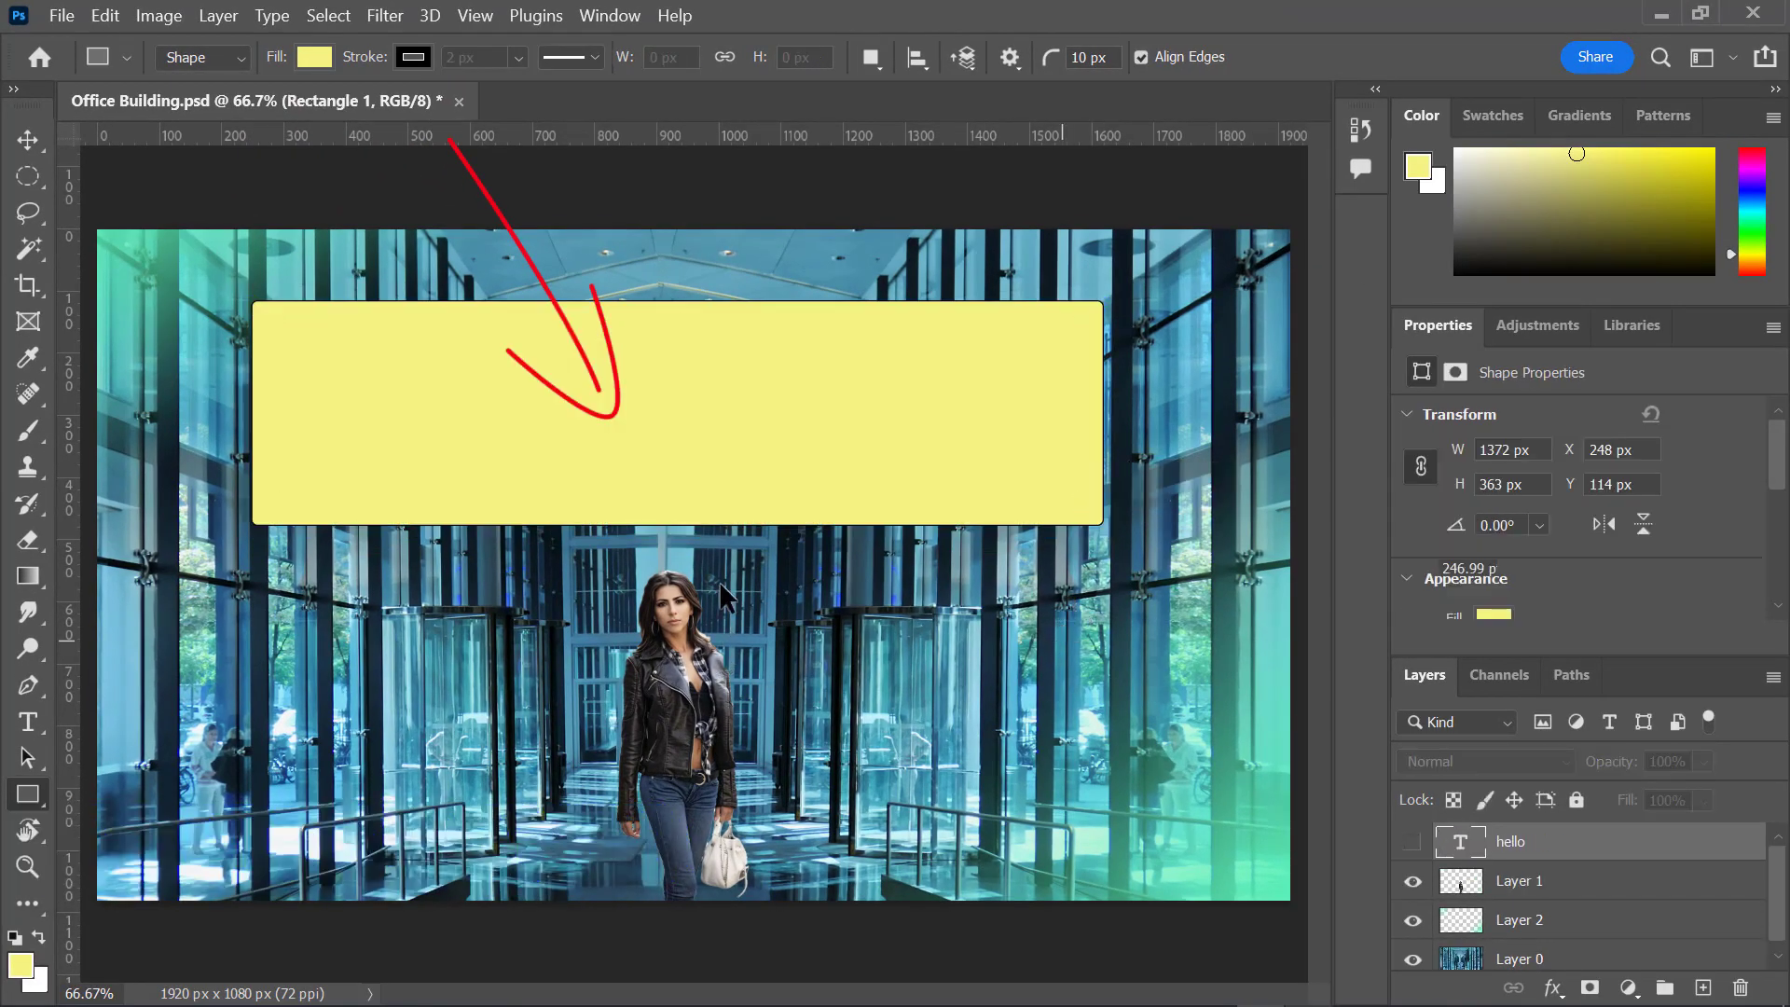
pyautogui.hotkey('ctrl', 'z')
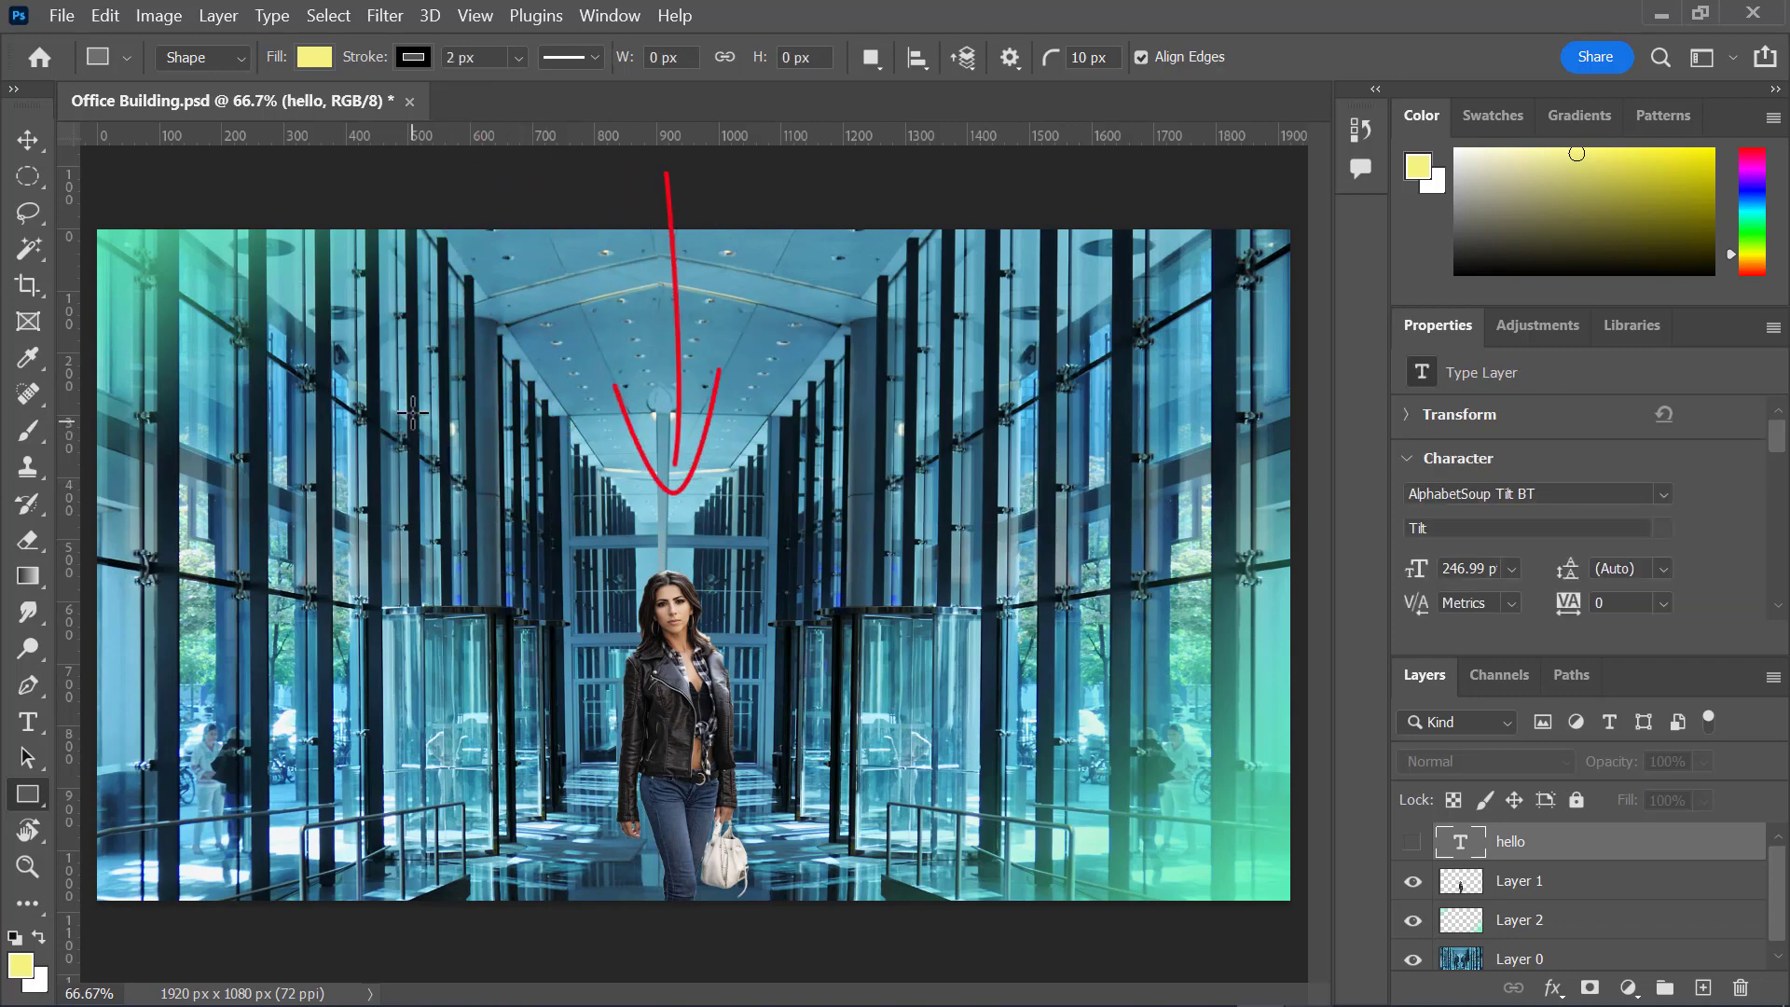
pyautogui.moveTo(464, 277); pyautogui.dragTo(858, 530)
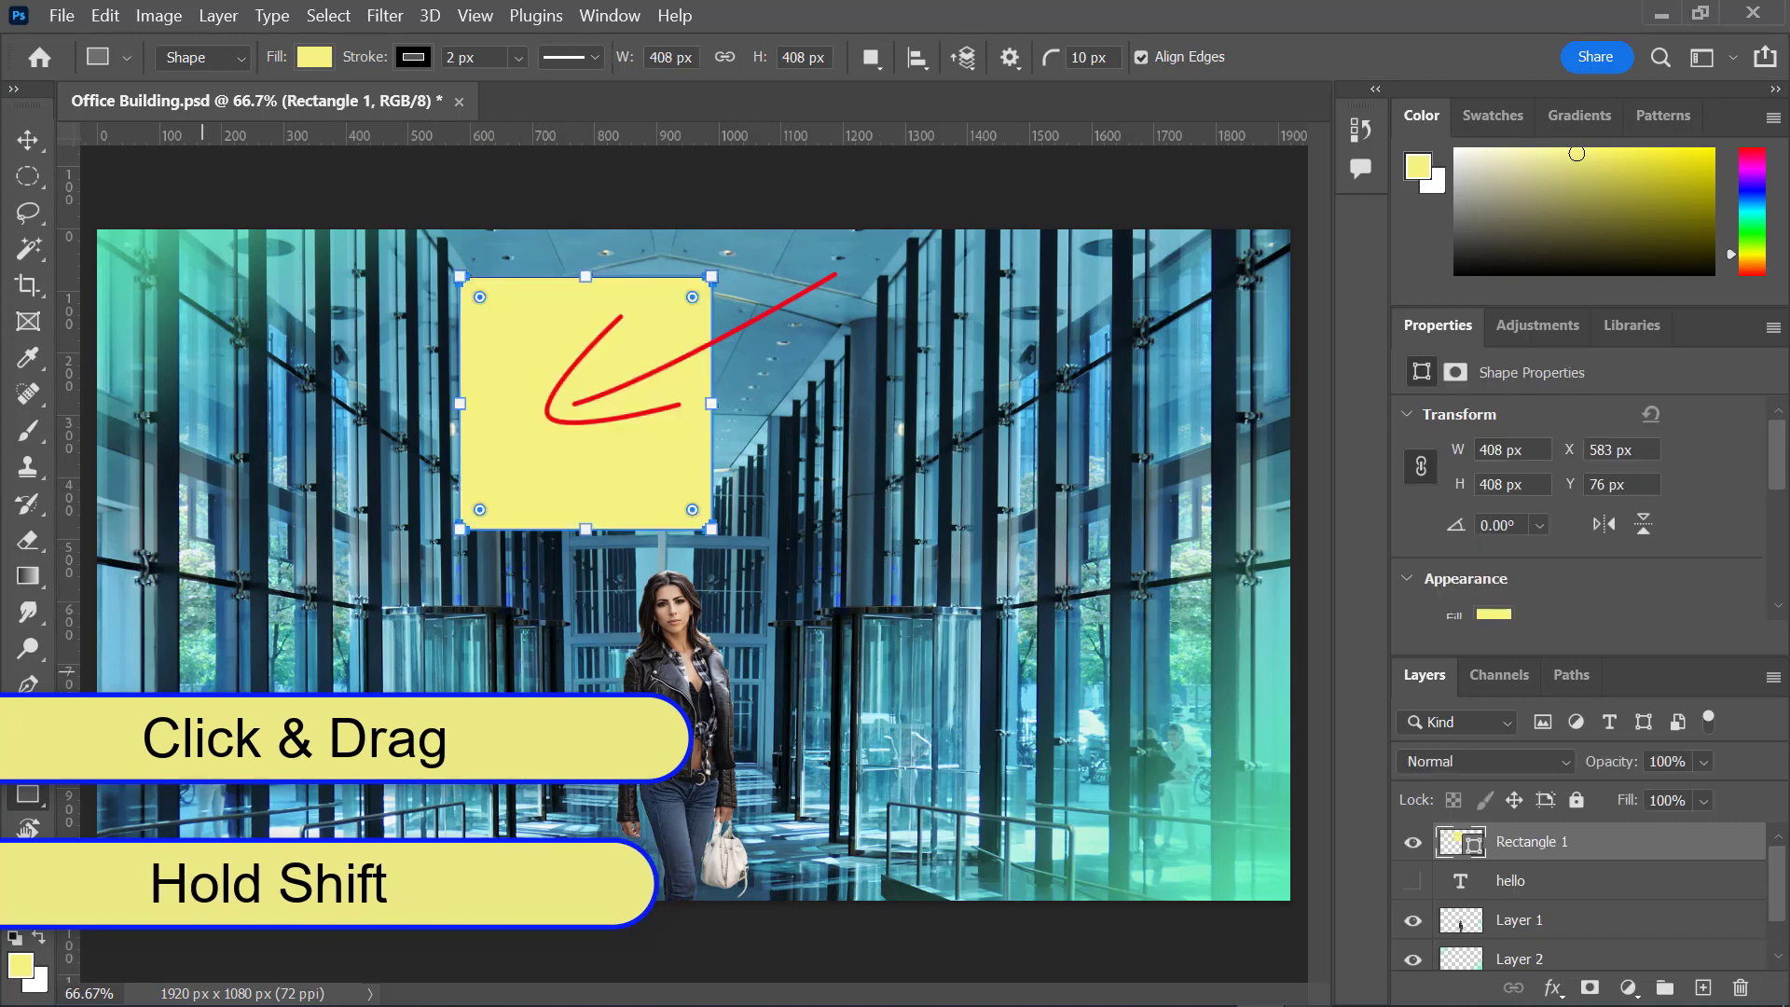
# Draw a pink custom shape of a leafy flower from the Flowers set, about 505 × 561 px, on the building beside the yellow square
pyautogui.rightClick(45, 801)
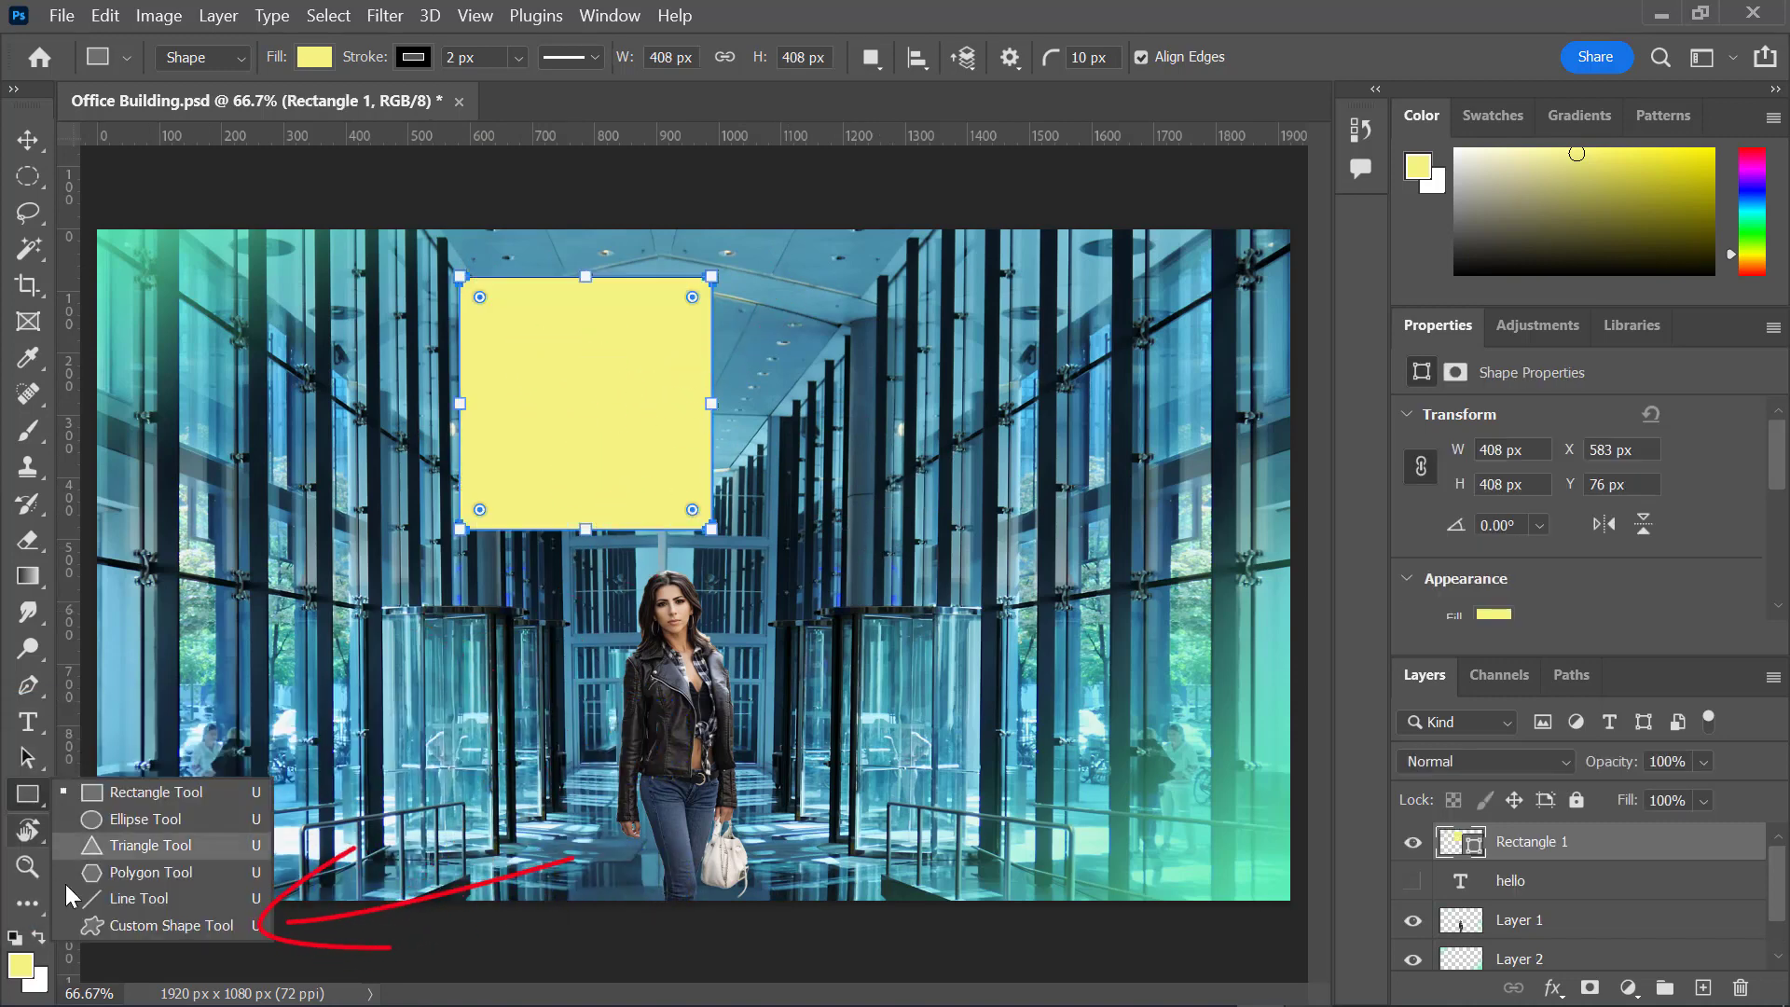
pyautogui.click(154, 925)
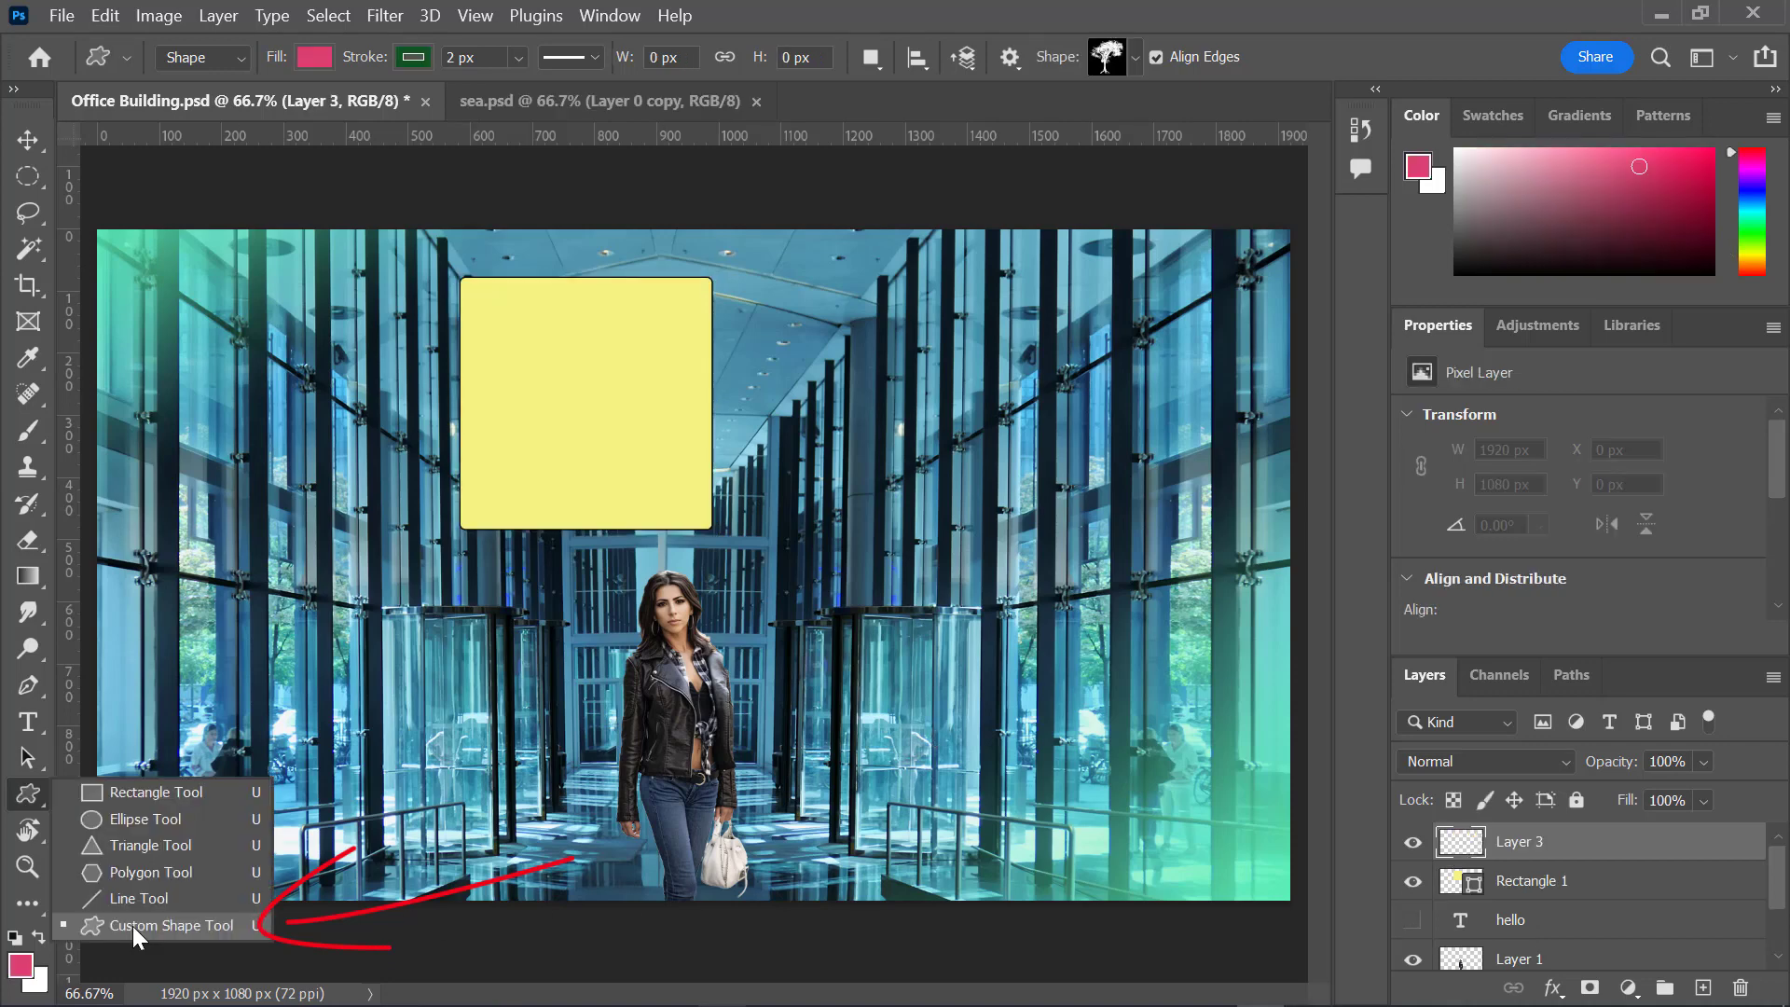
pyautogui.click(133, 926)
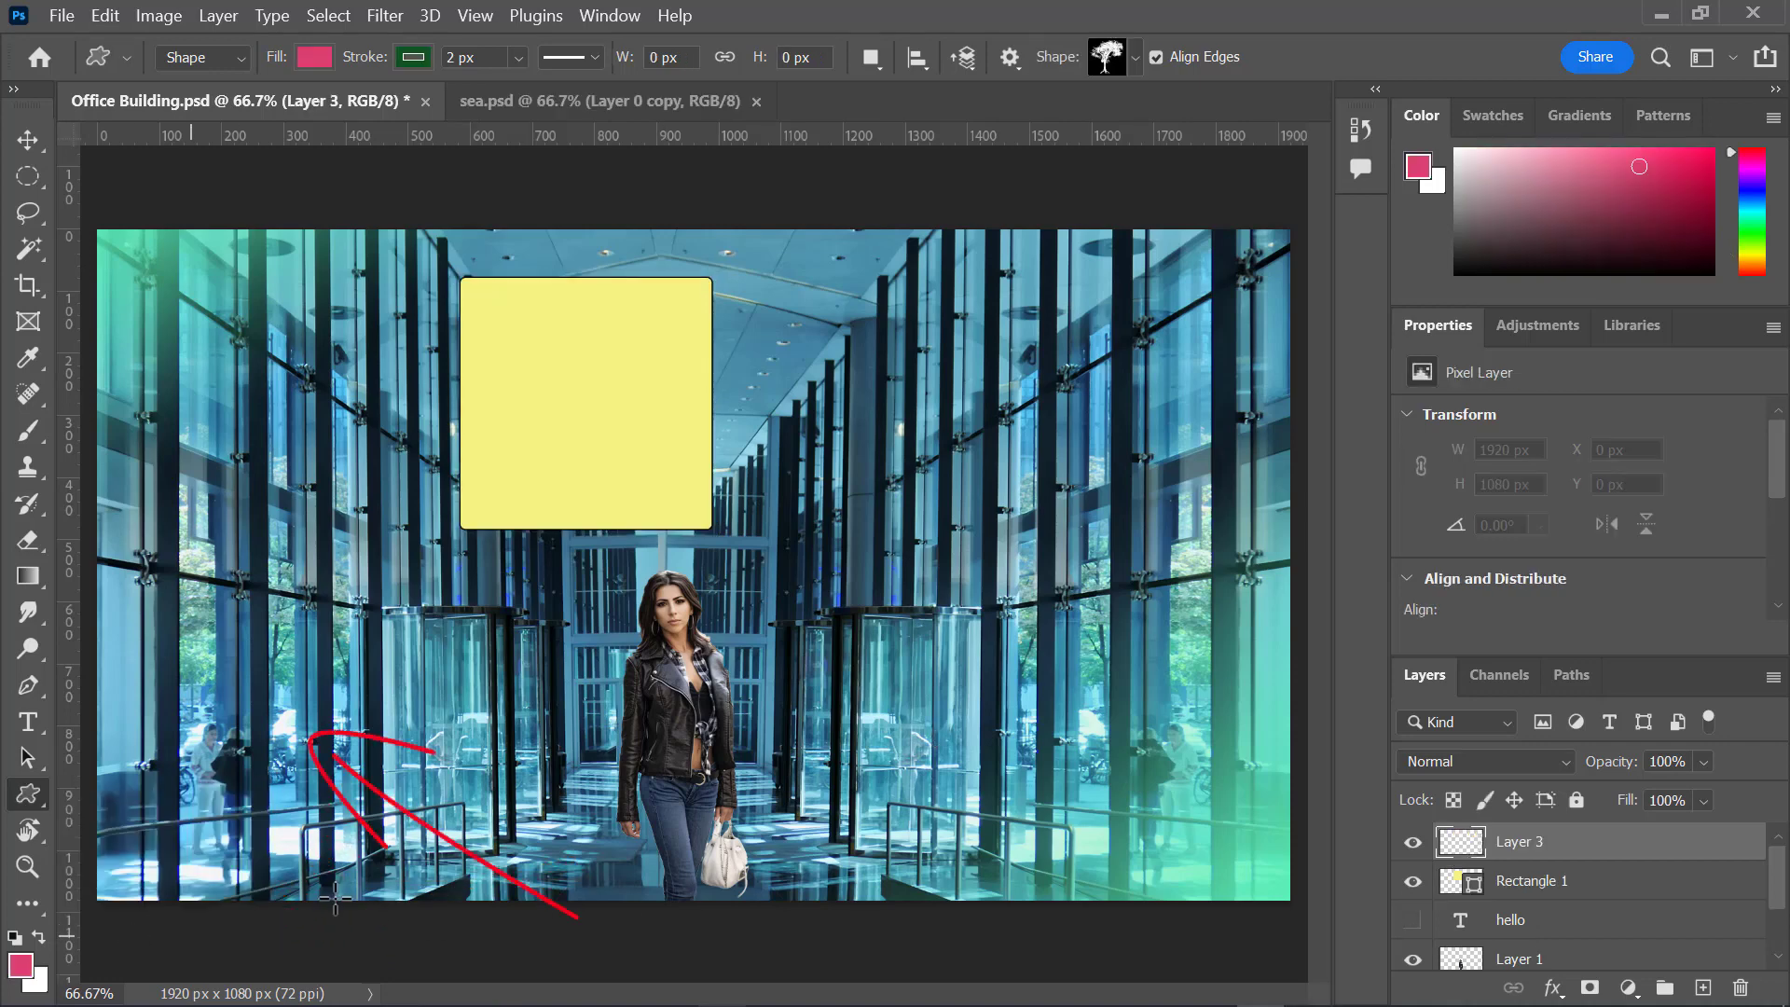
pyautogui.click(1135, 57)
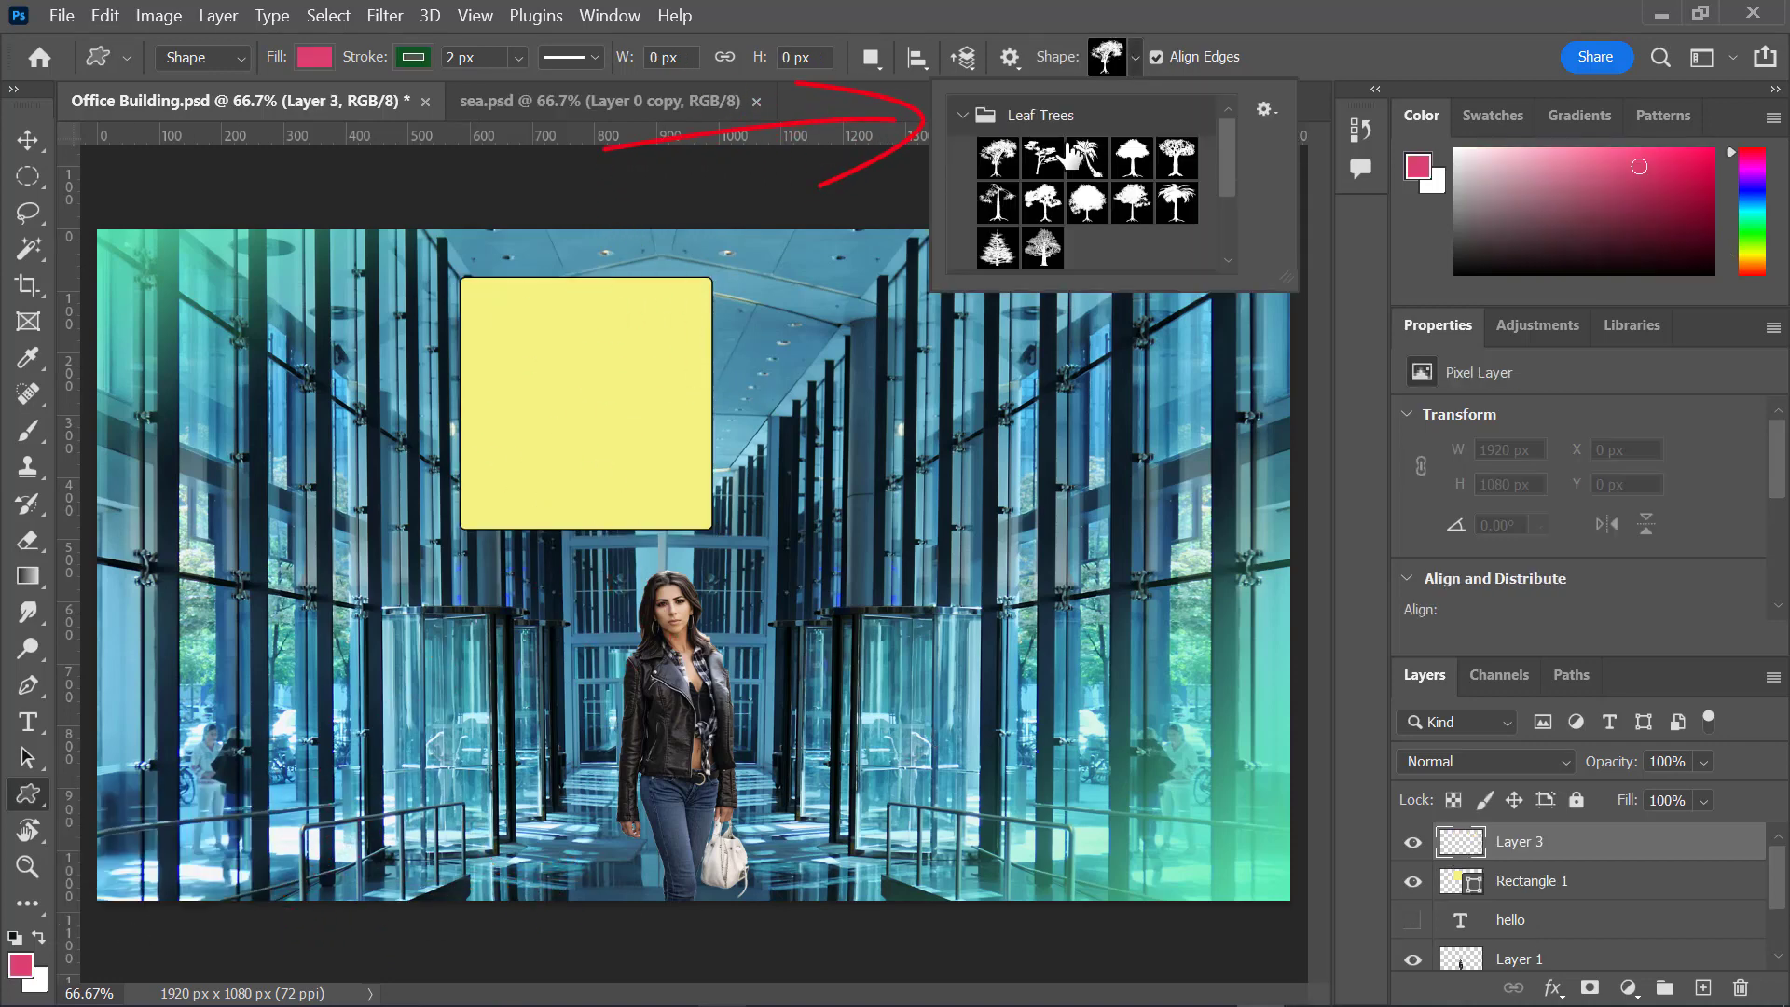
pyautogui.click(964, 115)
pyautogui.scroll(-1, 1166, 186)
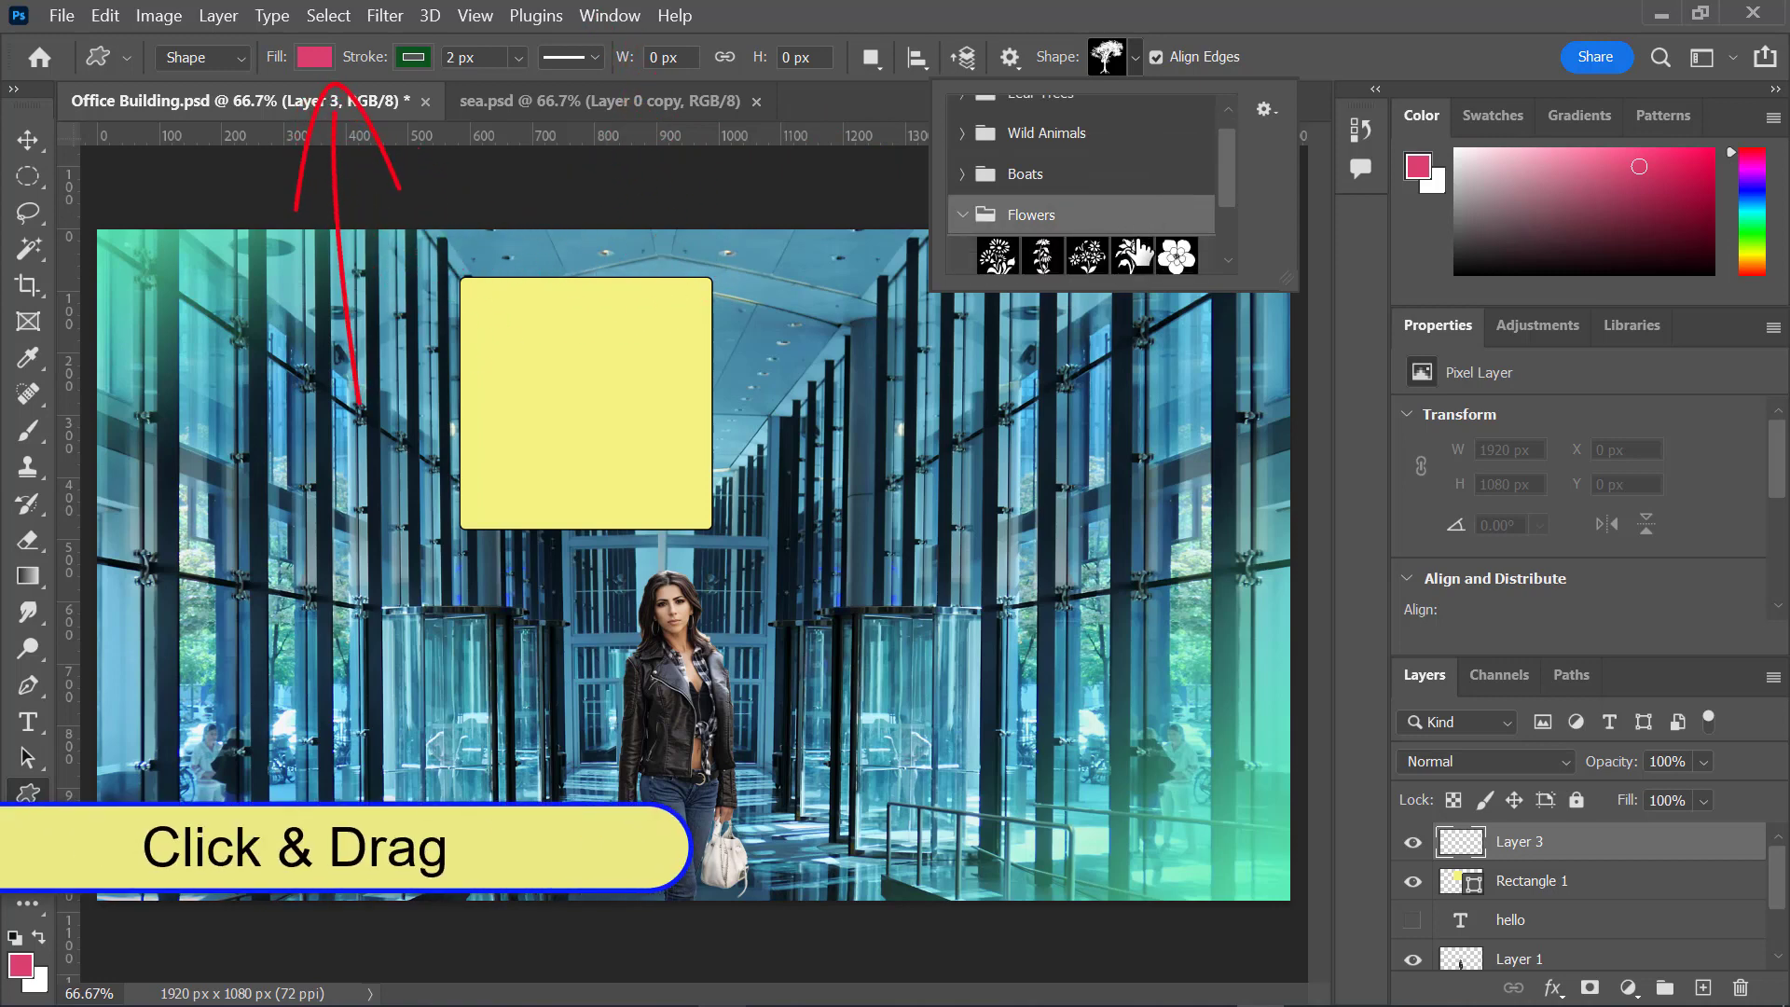
pyautogui.click(1132, 254)
pyautogui.moveTo(836, 338); pyautogui.dragTo(1148, 685)
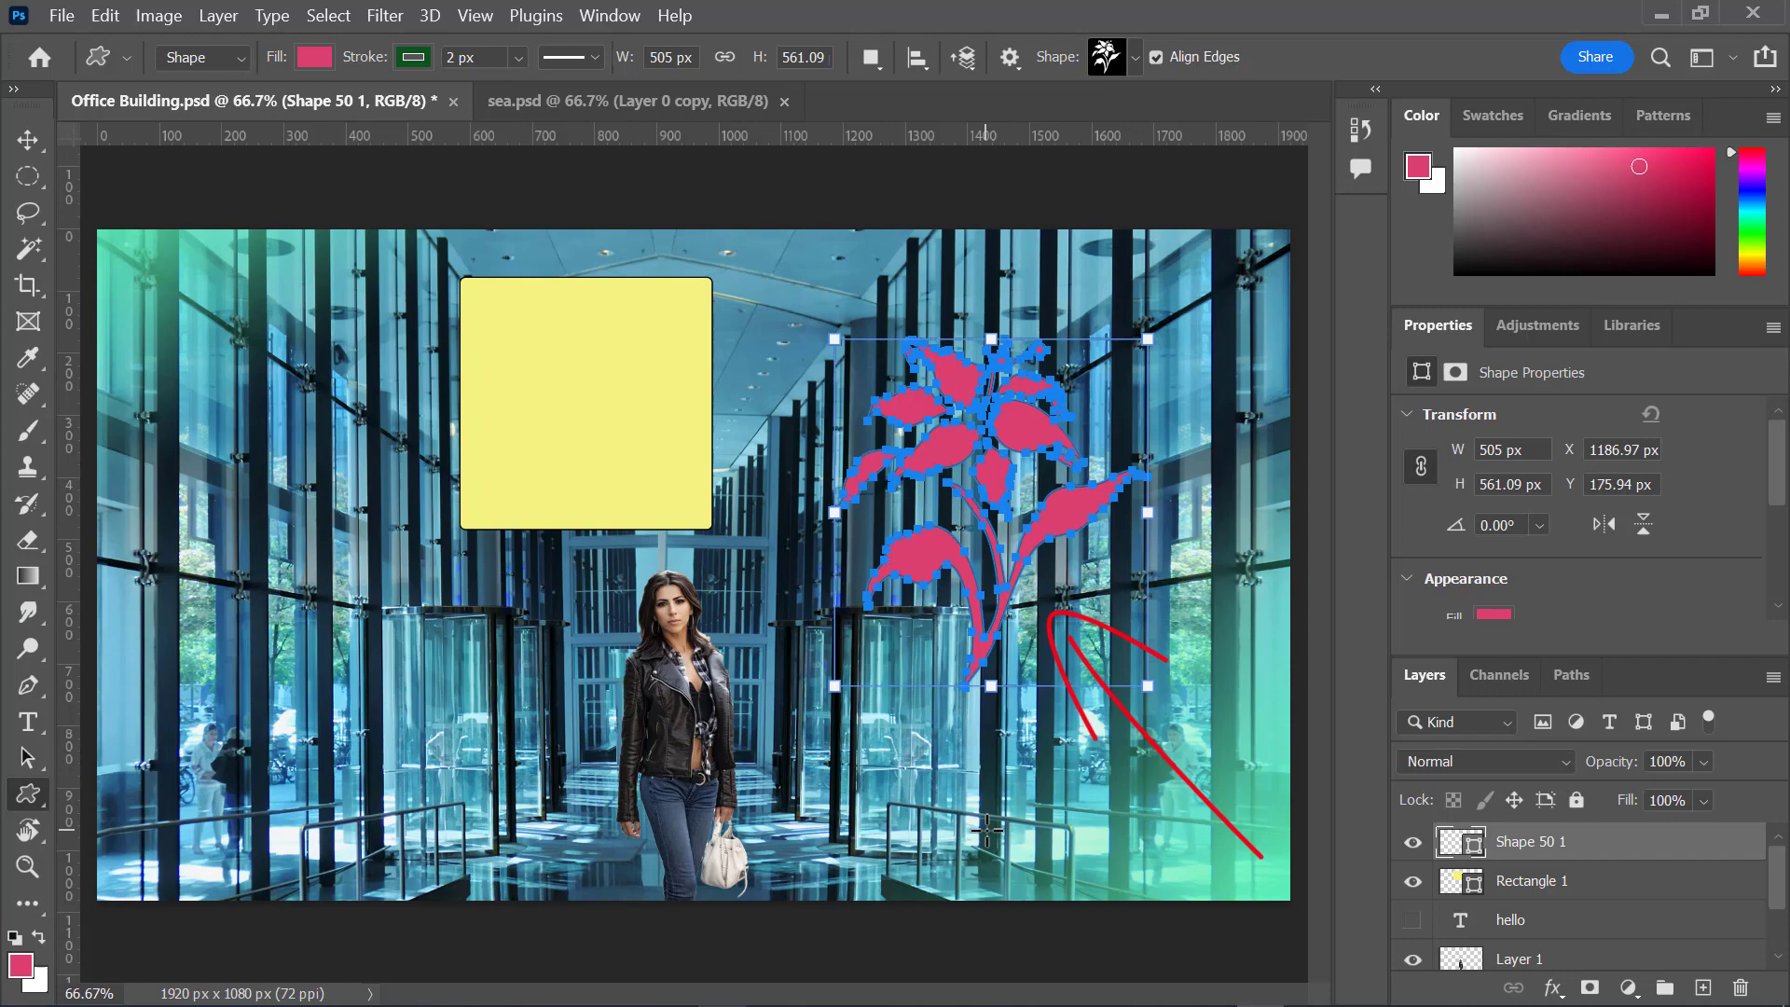
# Move the pink flower shape to about X 1256 px, Y 76 px, level with the yellow square's upper edge
pyautogui.click(28, 176)
pyautogui.click(28, 139)
pyautogui.moveTo(1008, 609); pyautogui.dragTo(1065, 526)
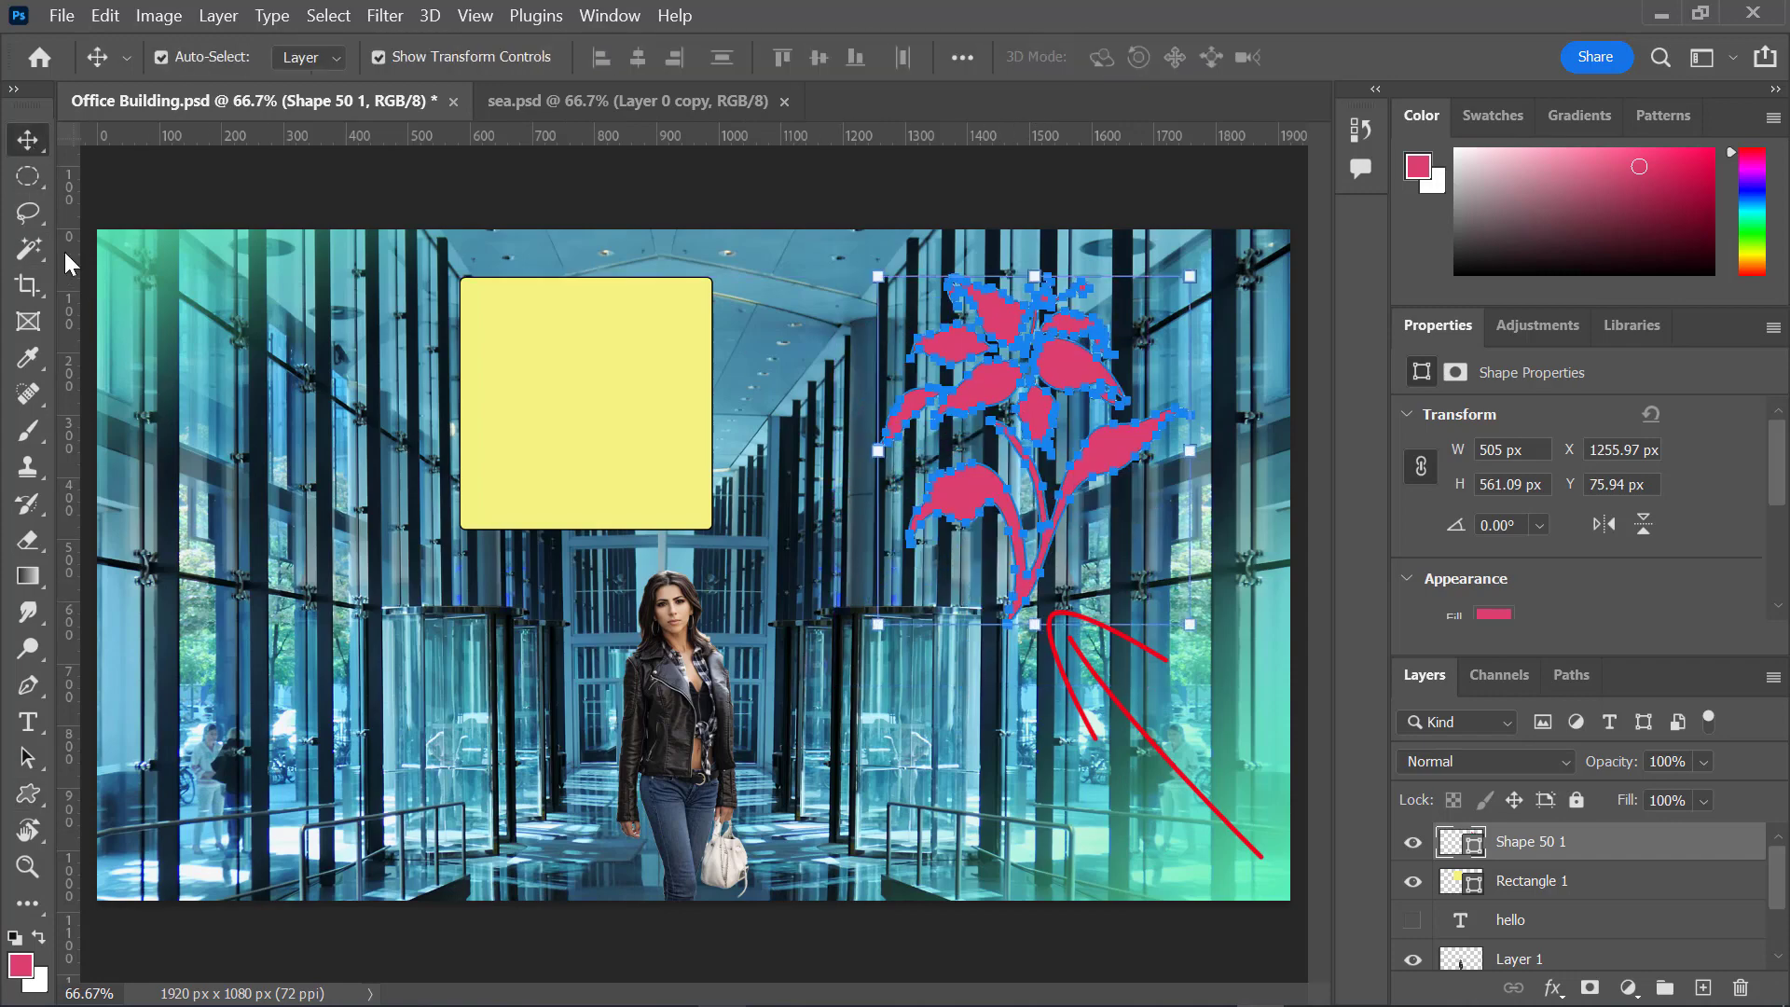
pyautogui.press('m')
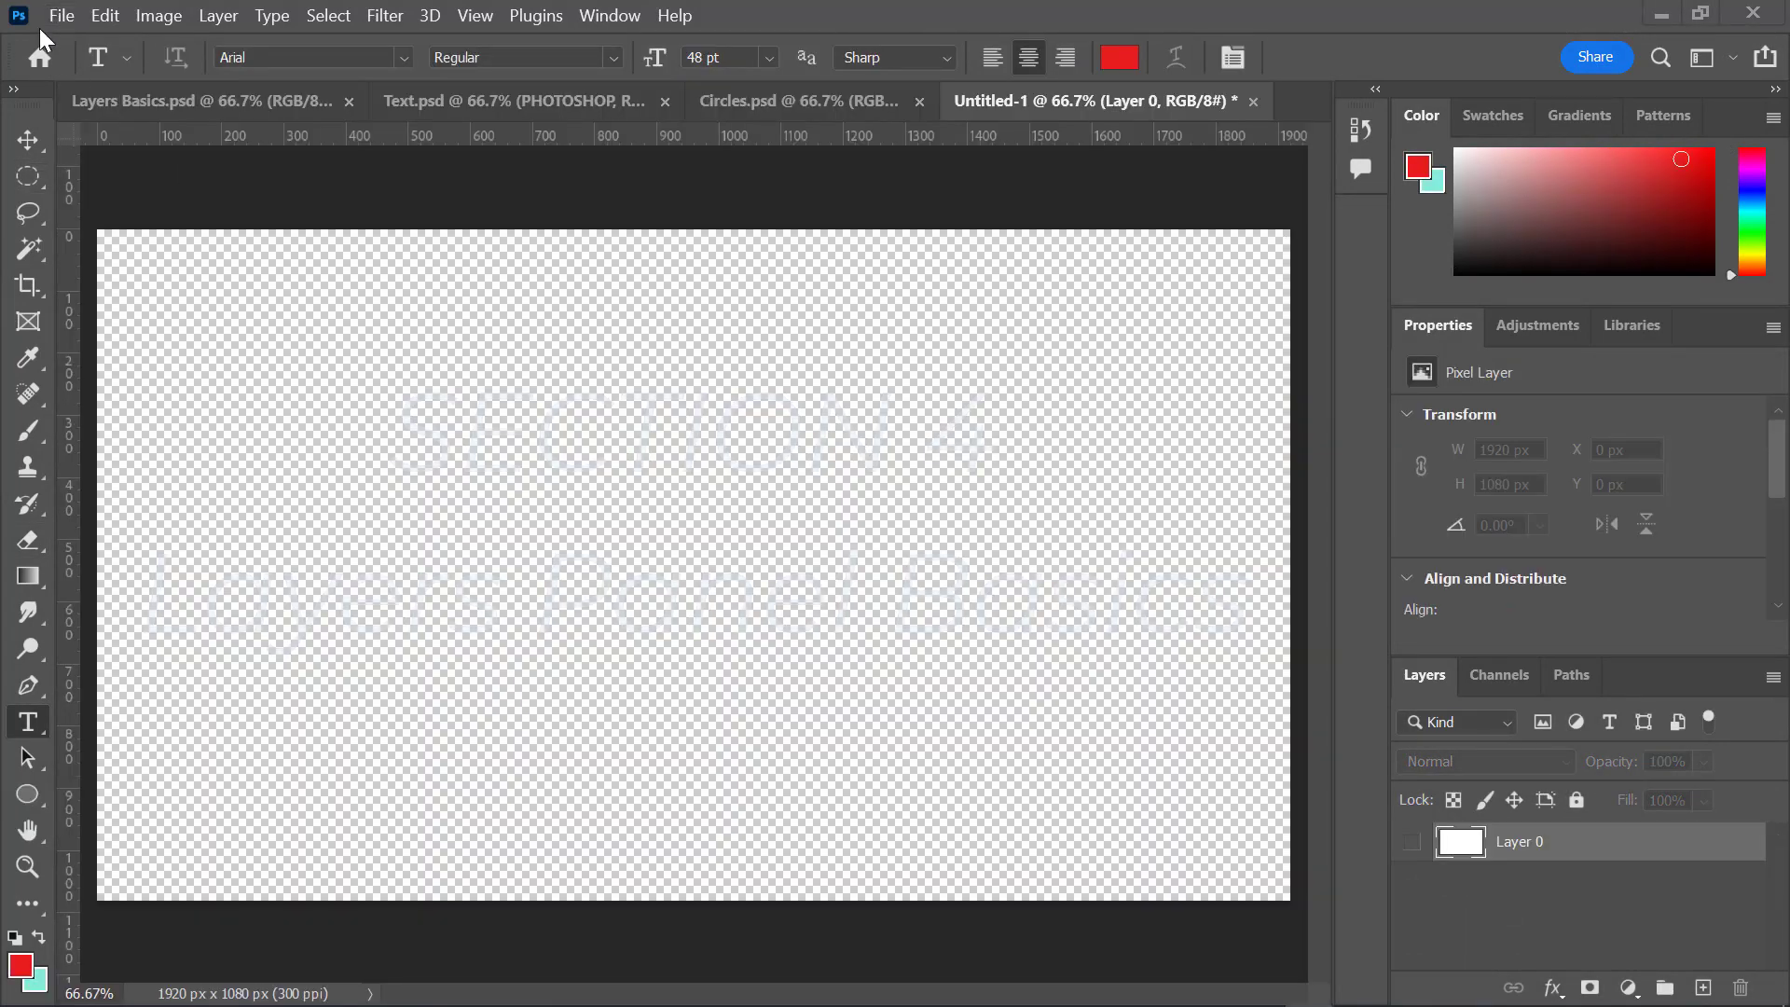
# Create a new 1920 × 1080 px document at 300 ppi in RGB colour, named LAYERS BASICS
pyautogui.click(59, 16)
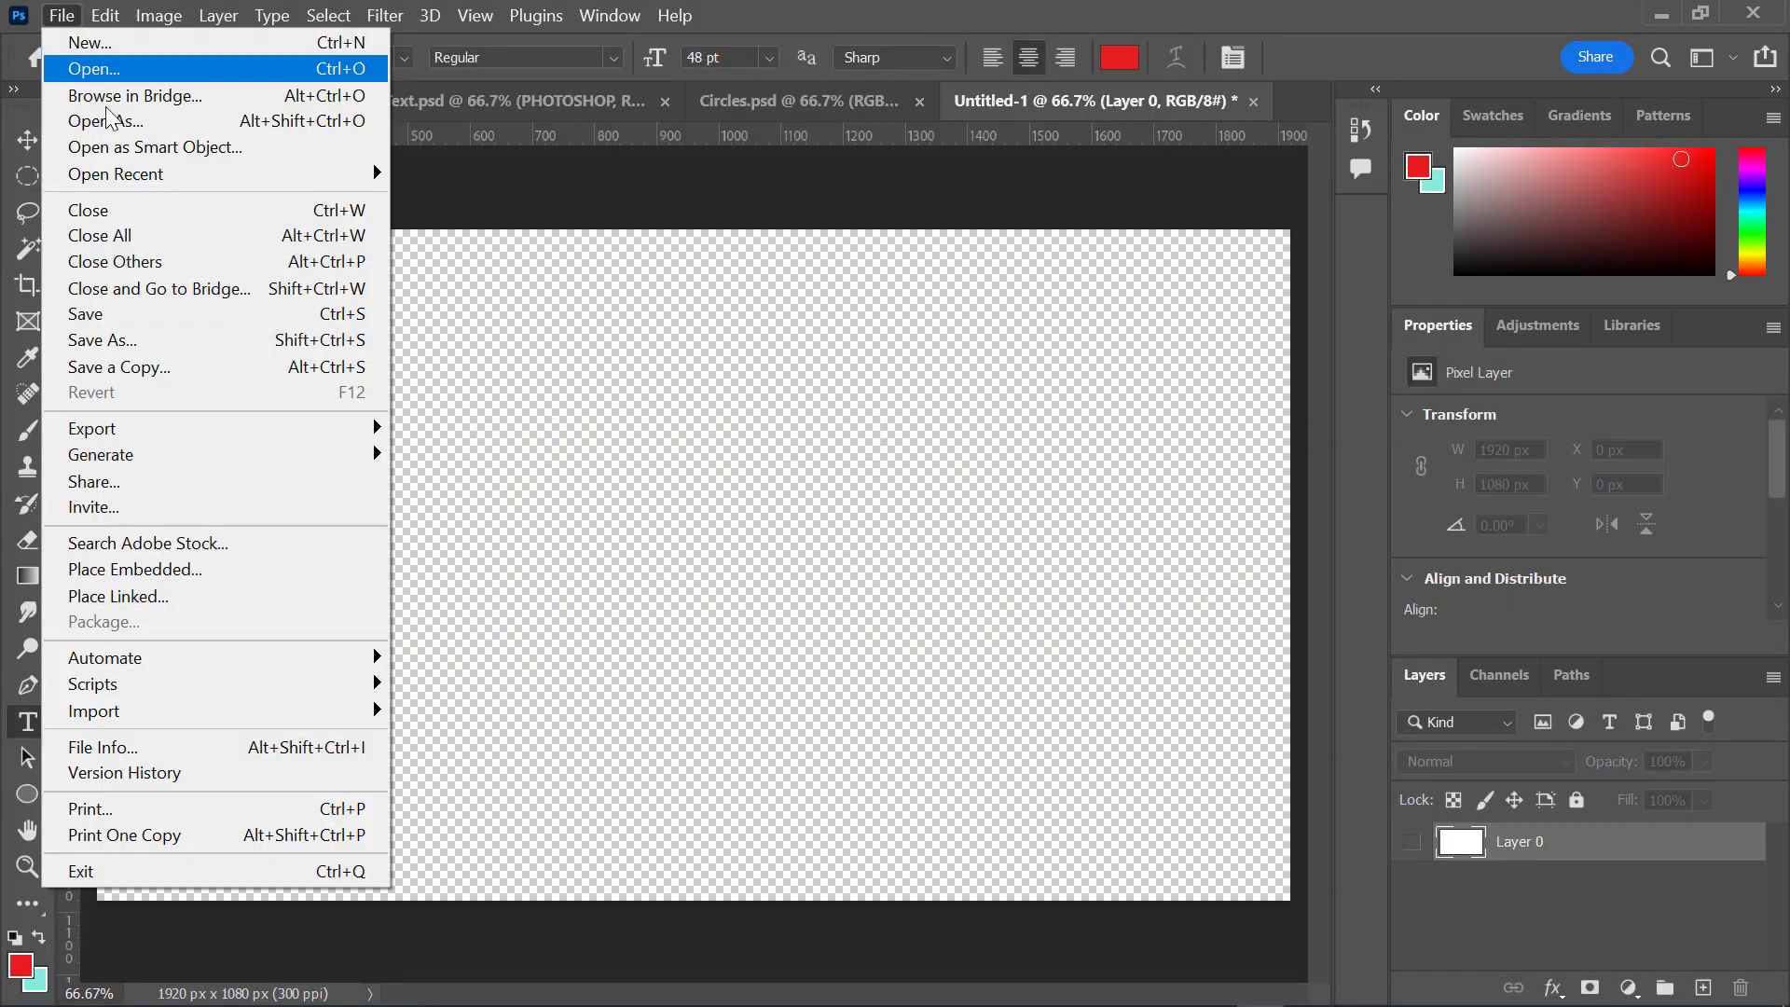
pyautogui.click(75, 39)
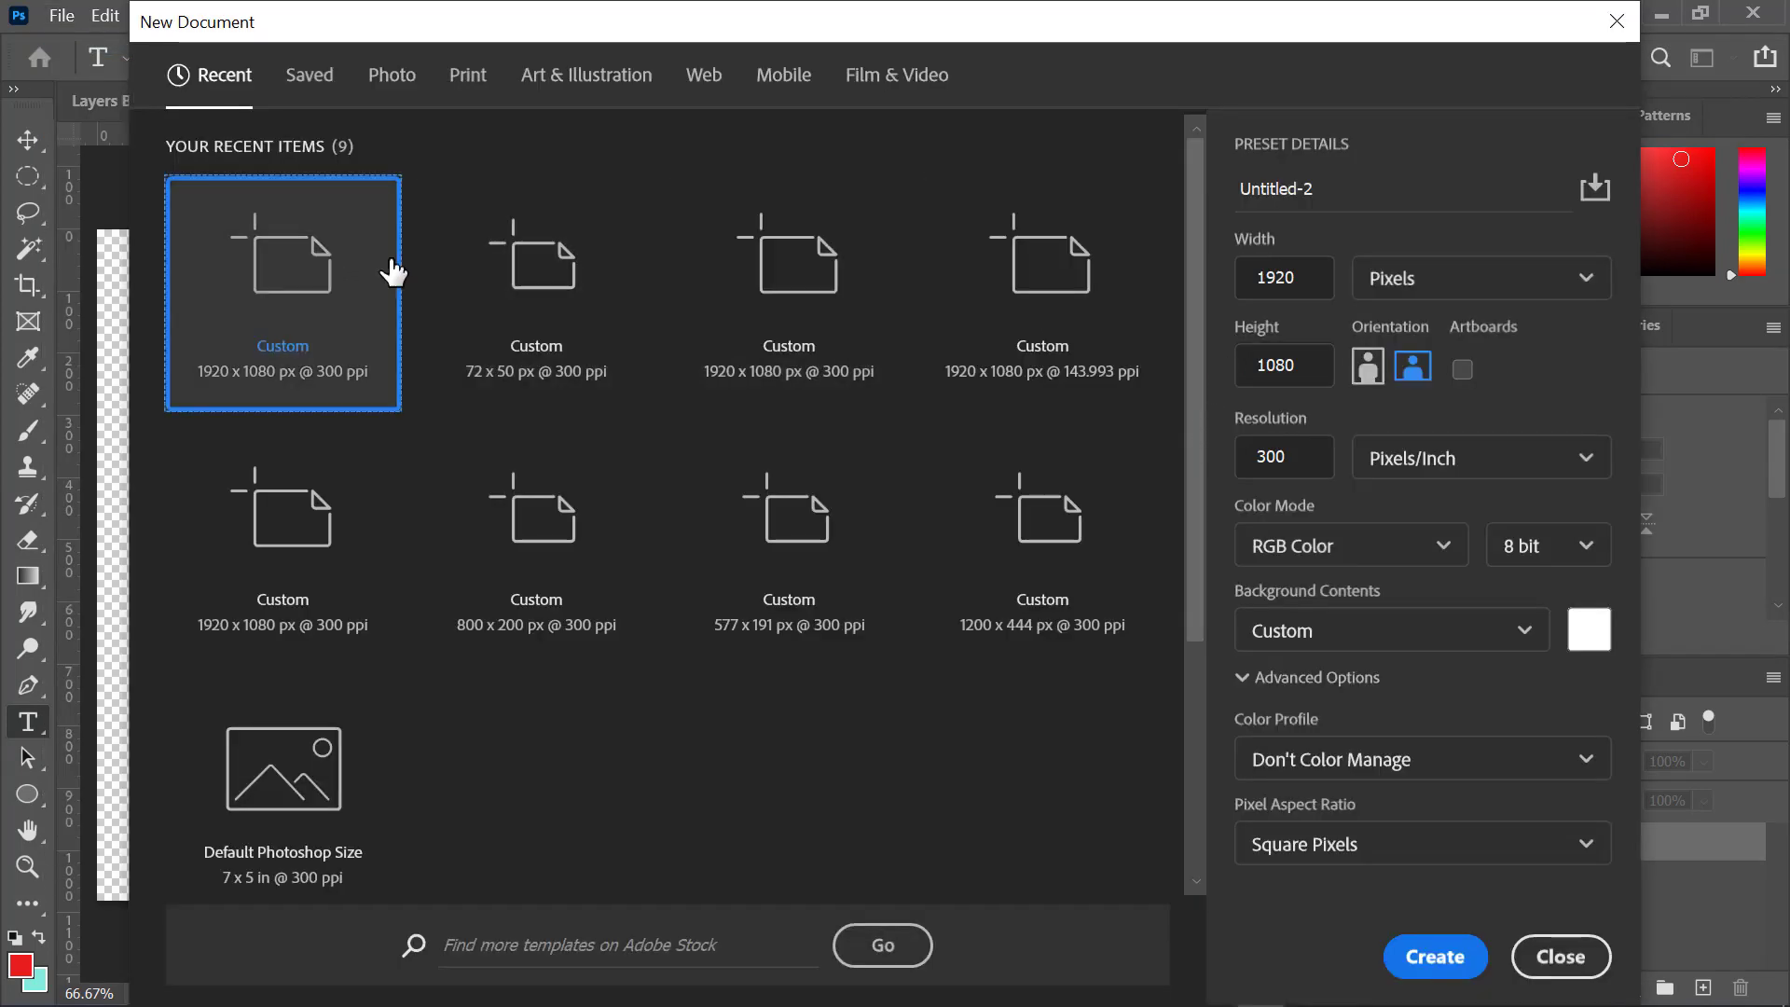
pyautogui.moveTo(1315, 189); pyautogui.dragTo(1264, 170)
pyautogui.write('LA')
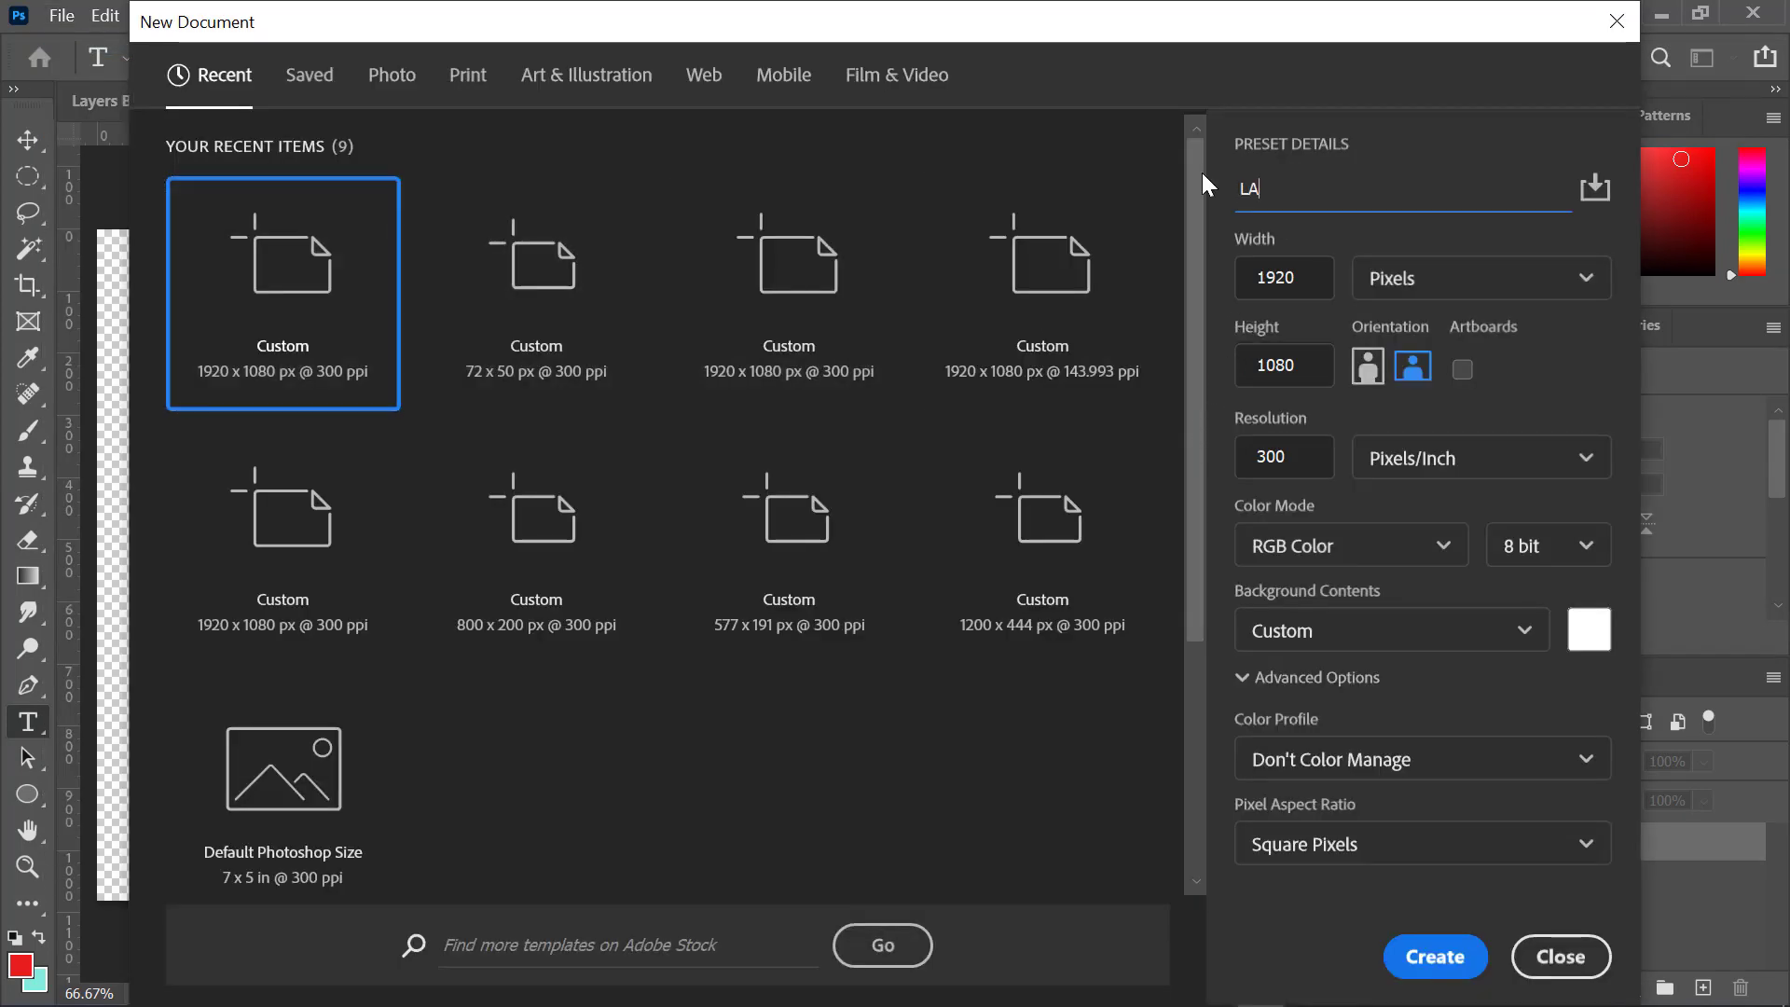
pyautogui.write('YERS BASICS')
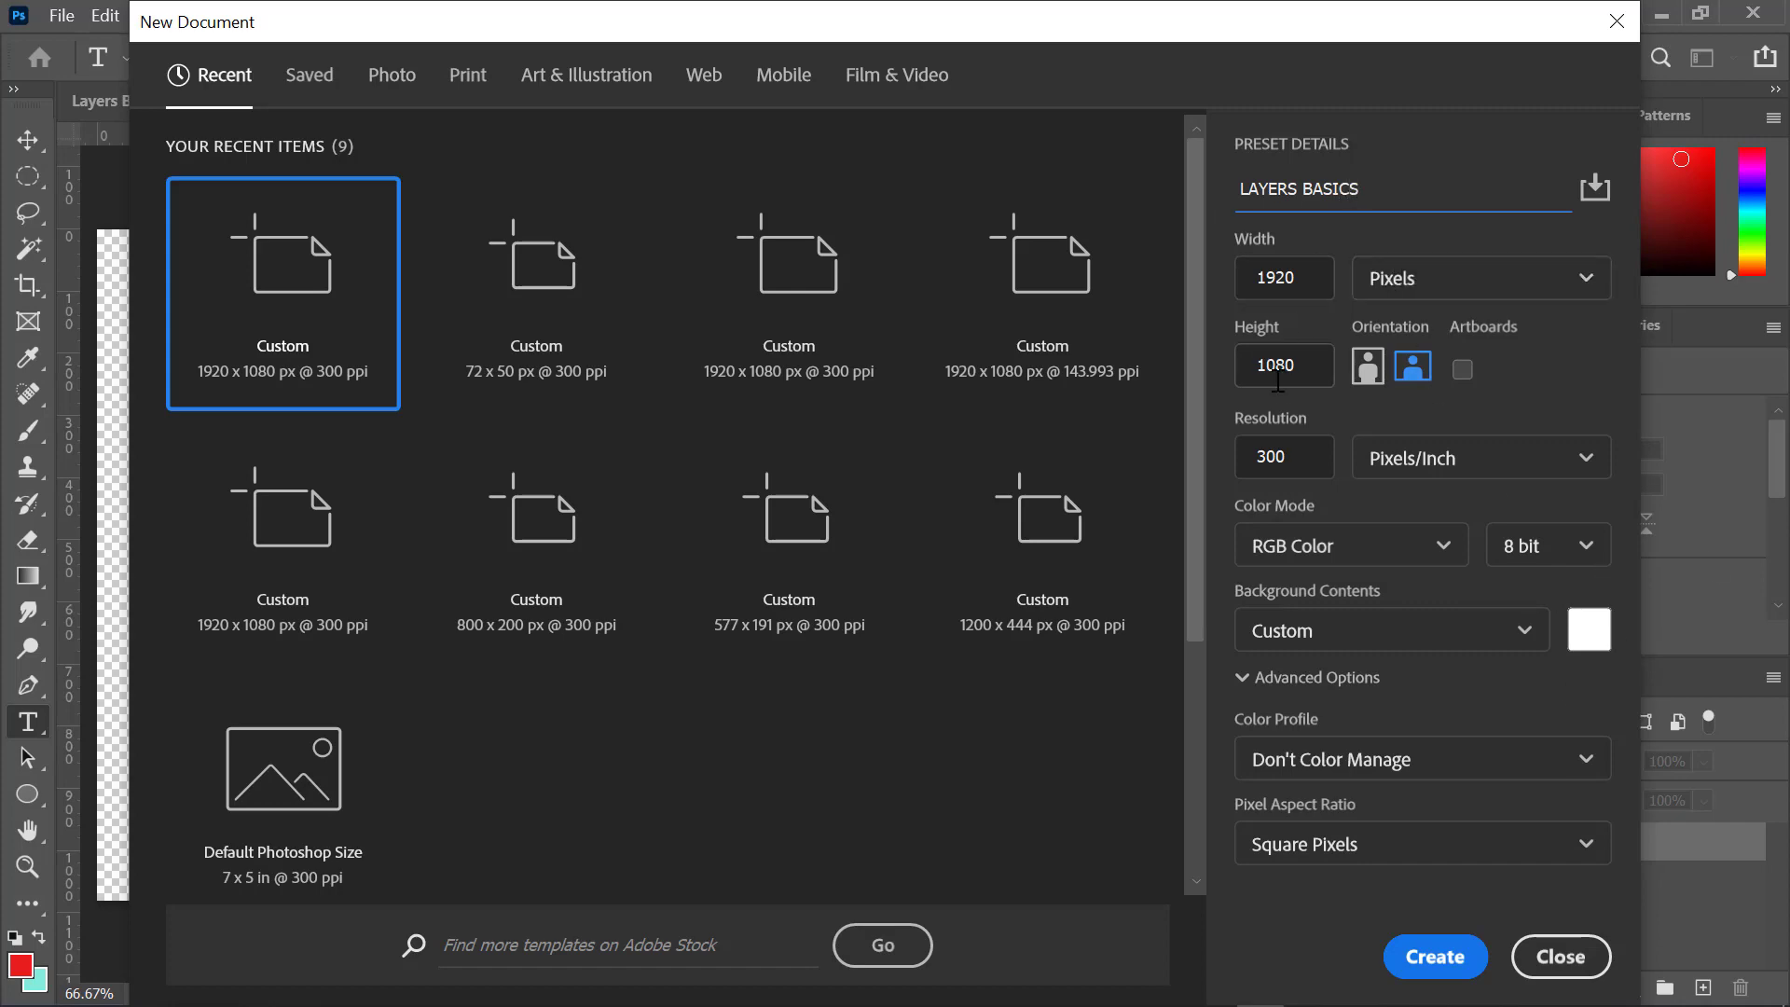
pyautogui.click(1432, 958)
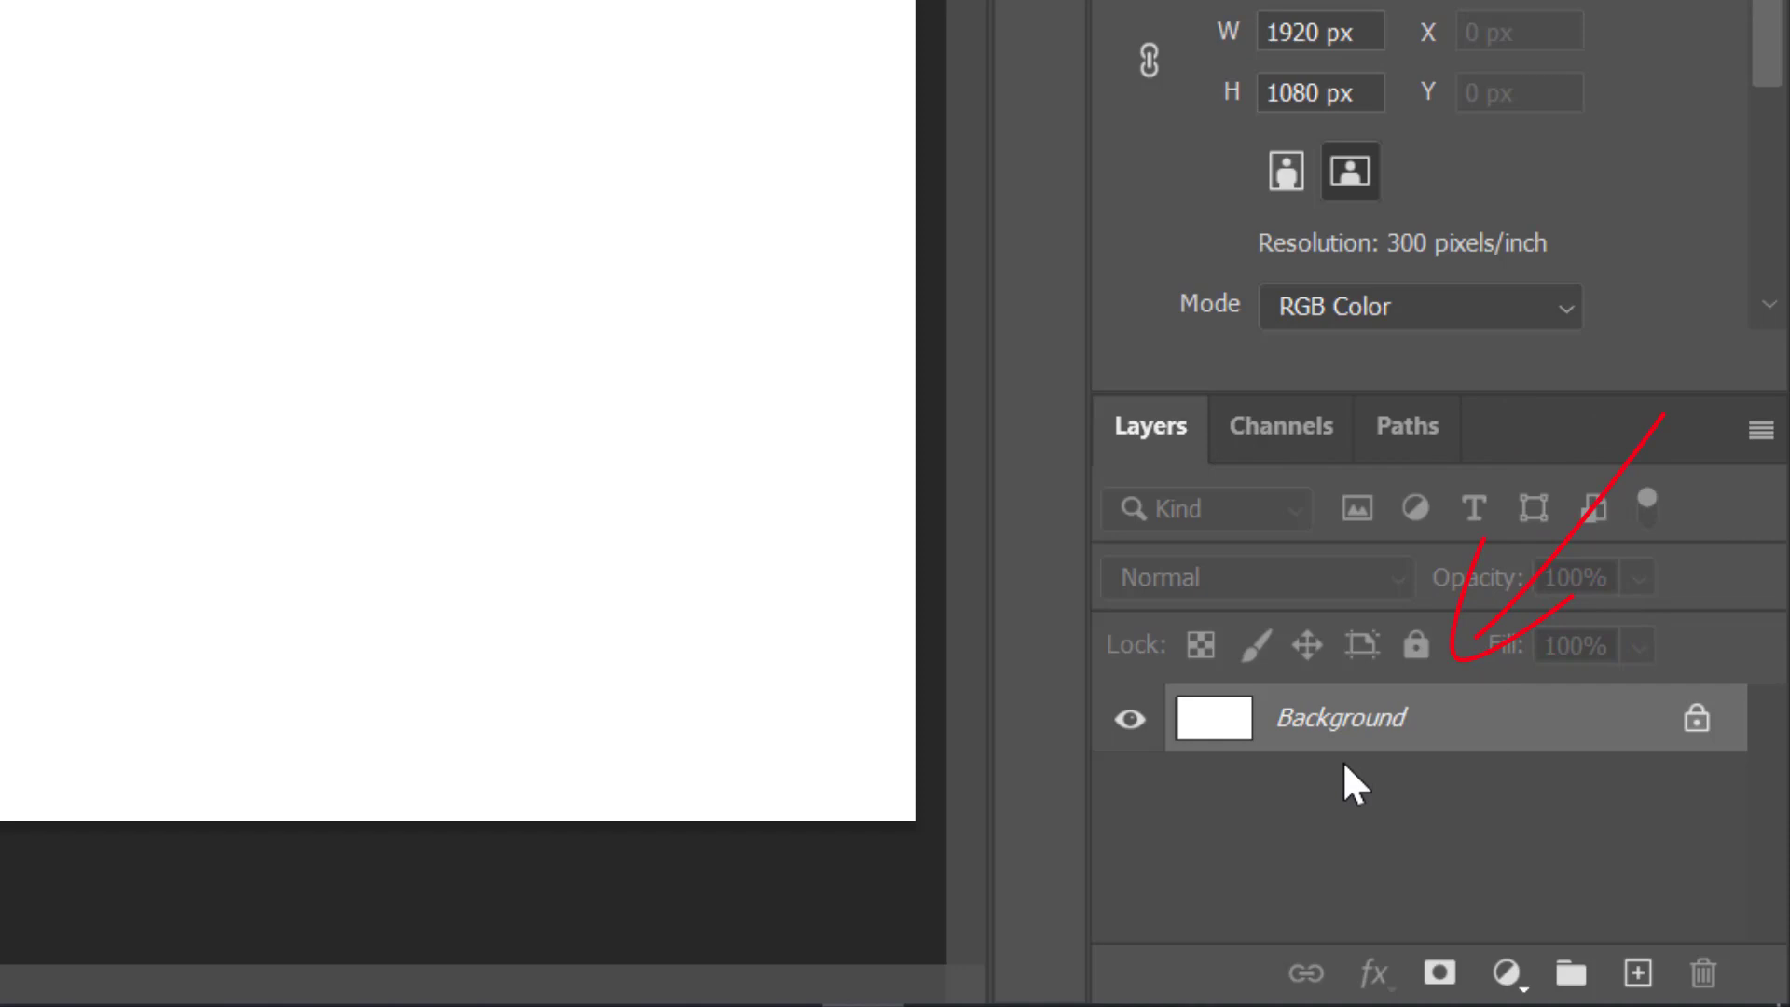
# Convert the locked Background into a regular layer named BKG with a red colour label, Normal mode and 100% opacity
pyautogui.doubleClick(1493, 720)
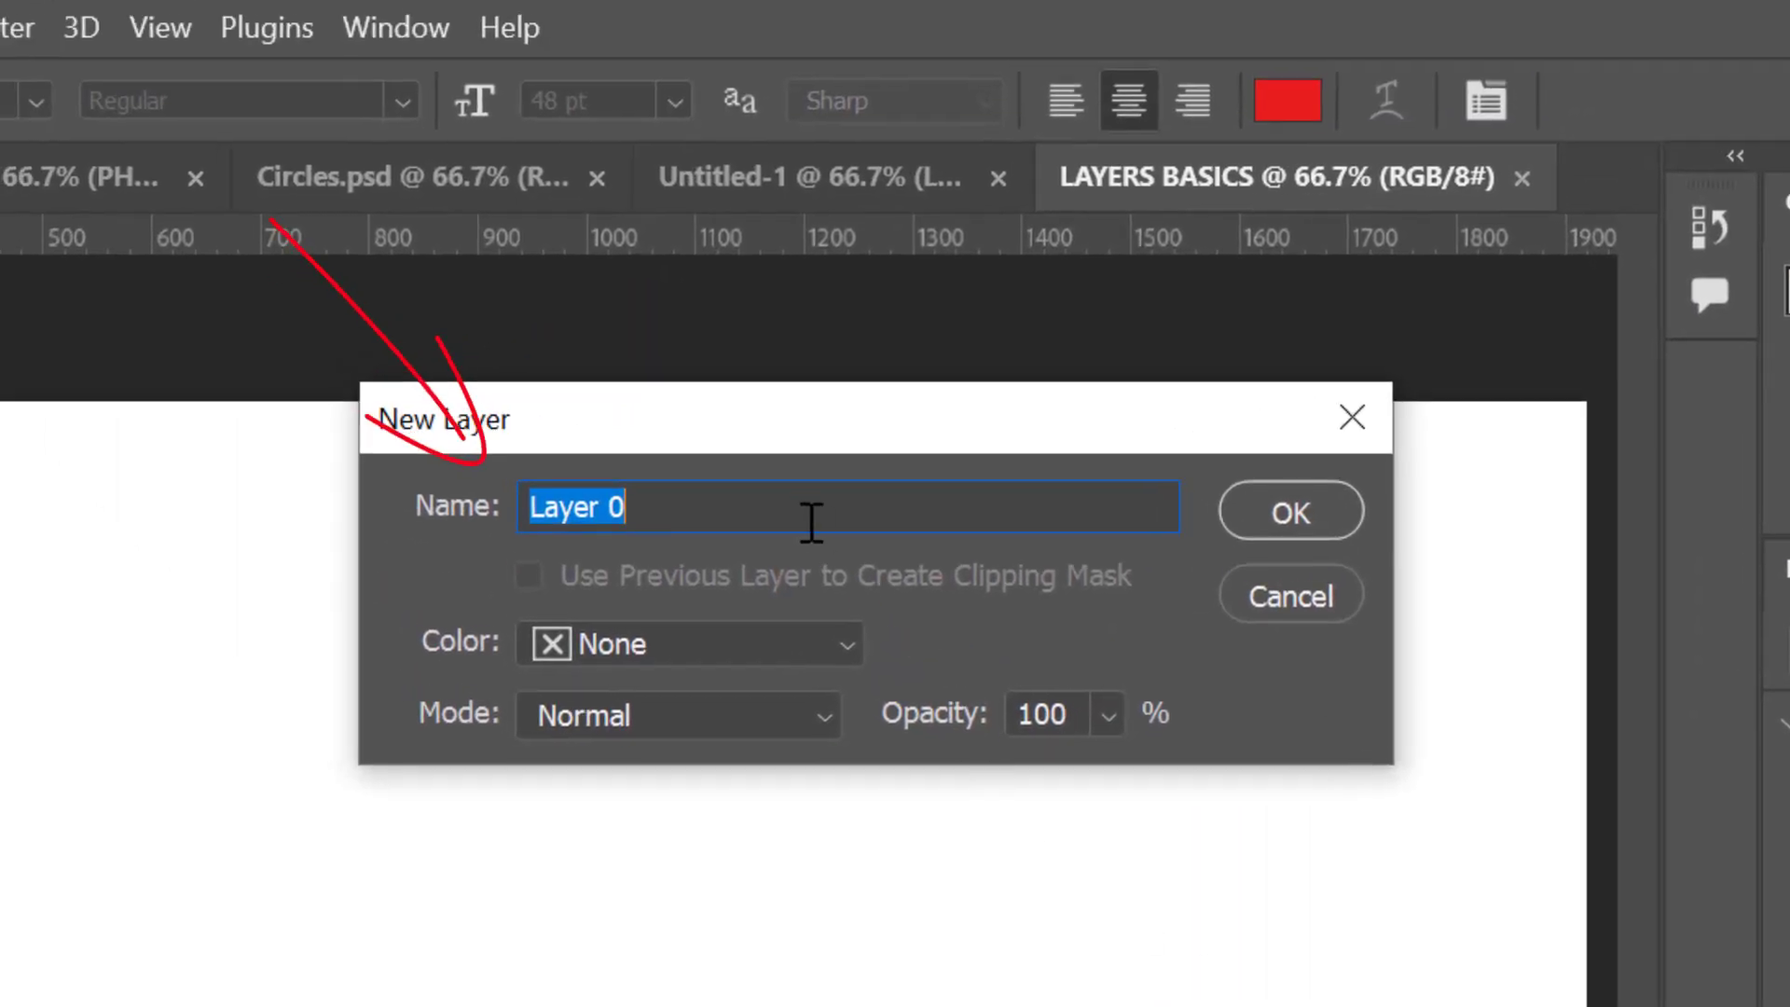
pyautogui.press('BackSpace')
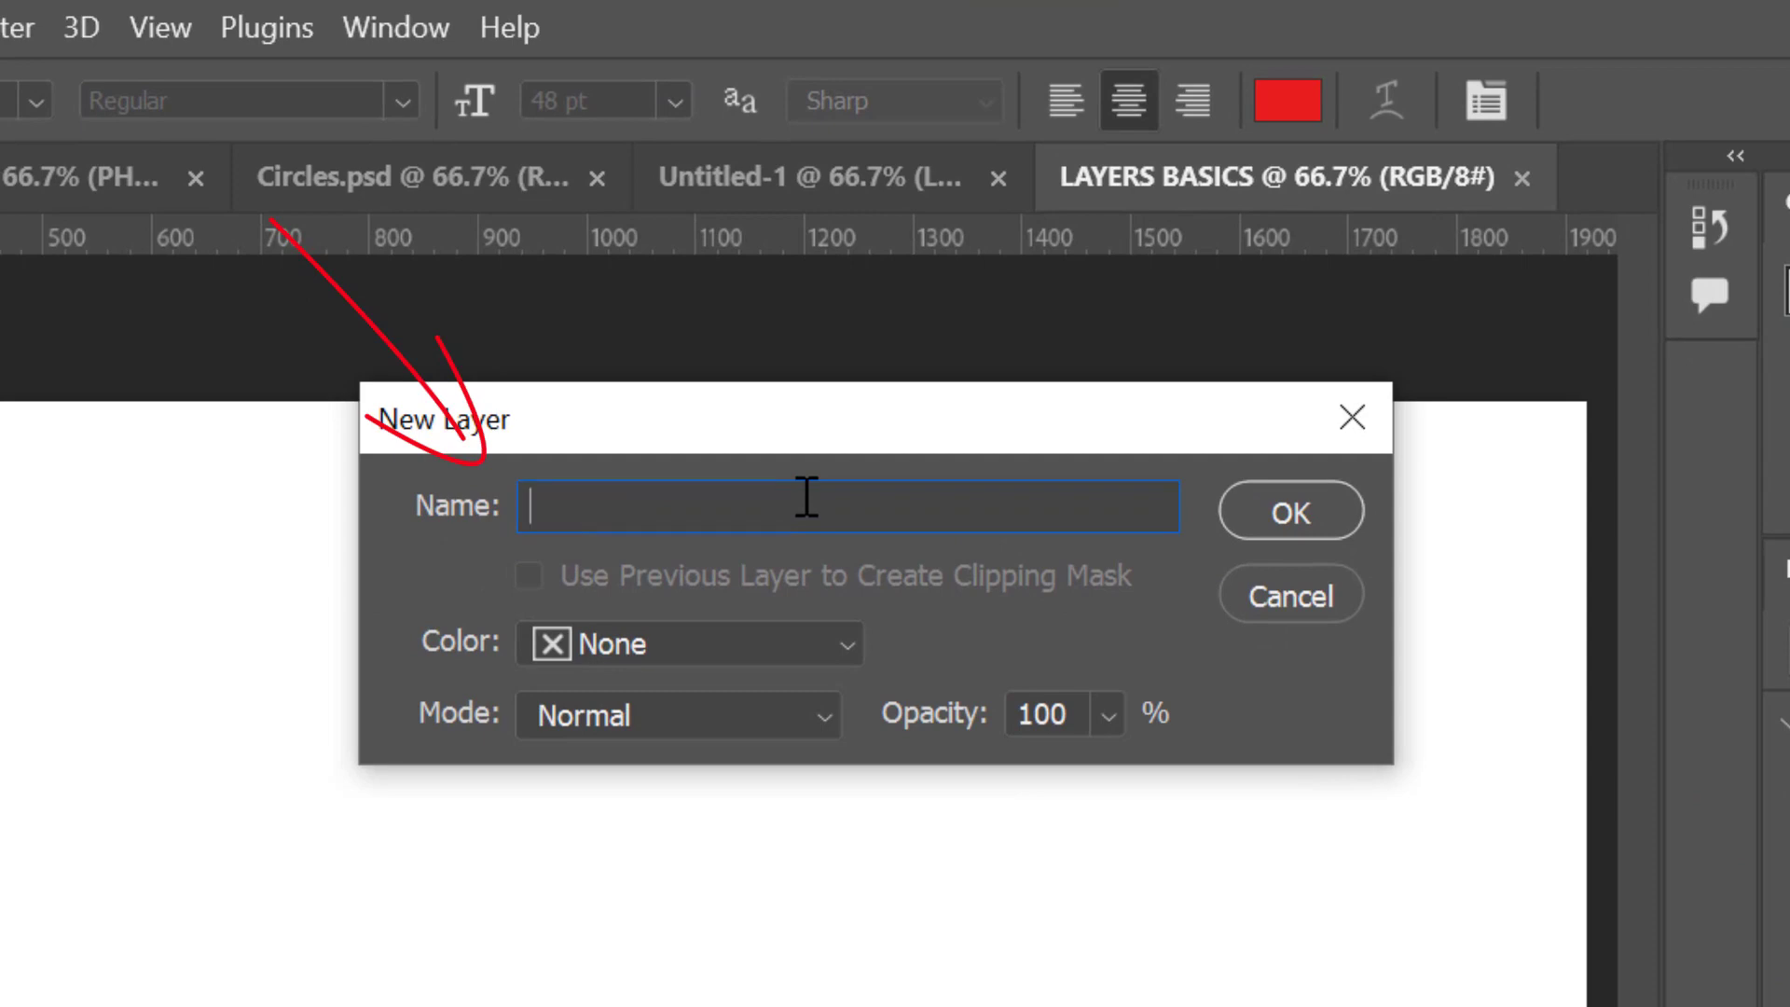
pyautogui.write('BKG')
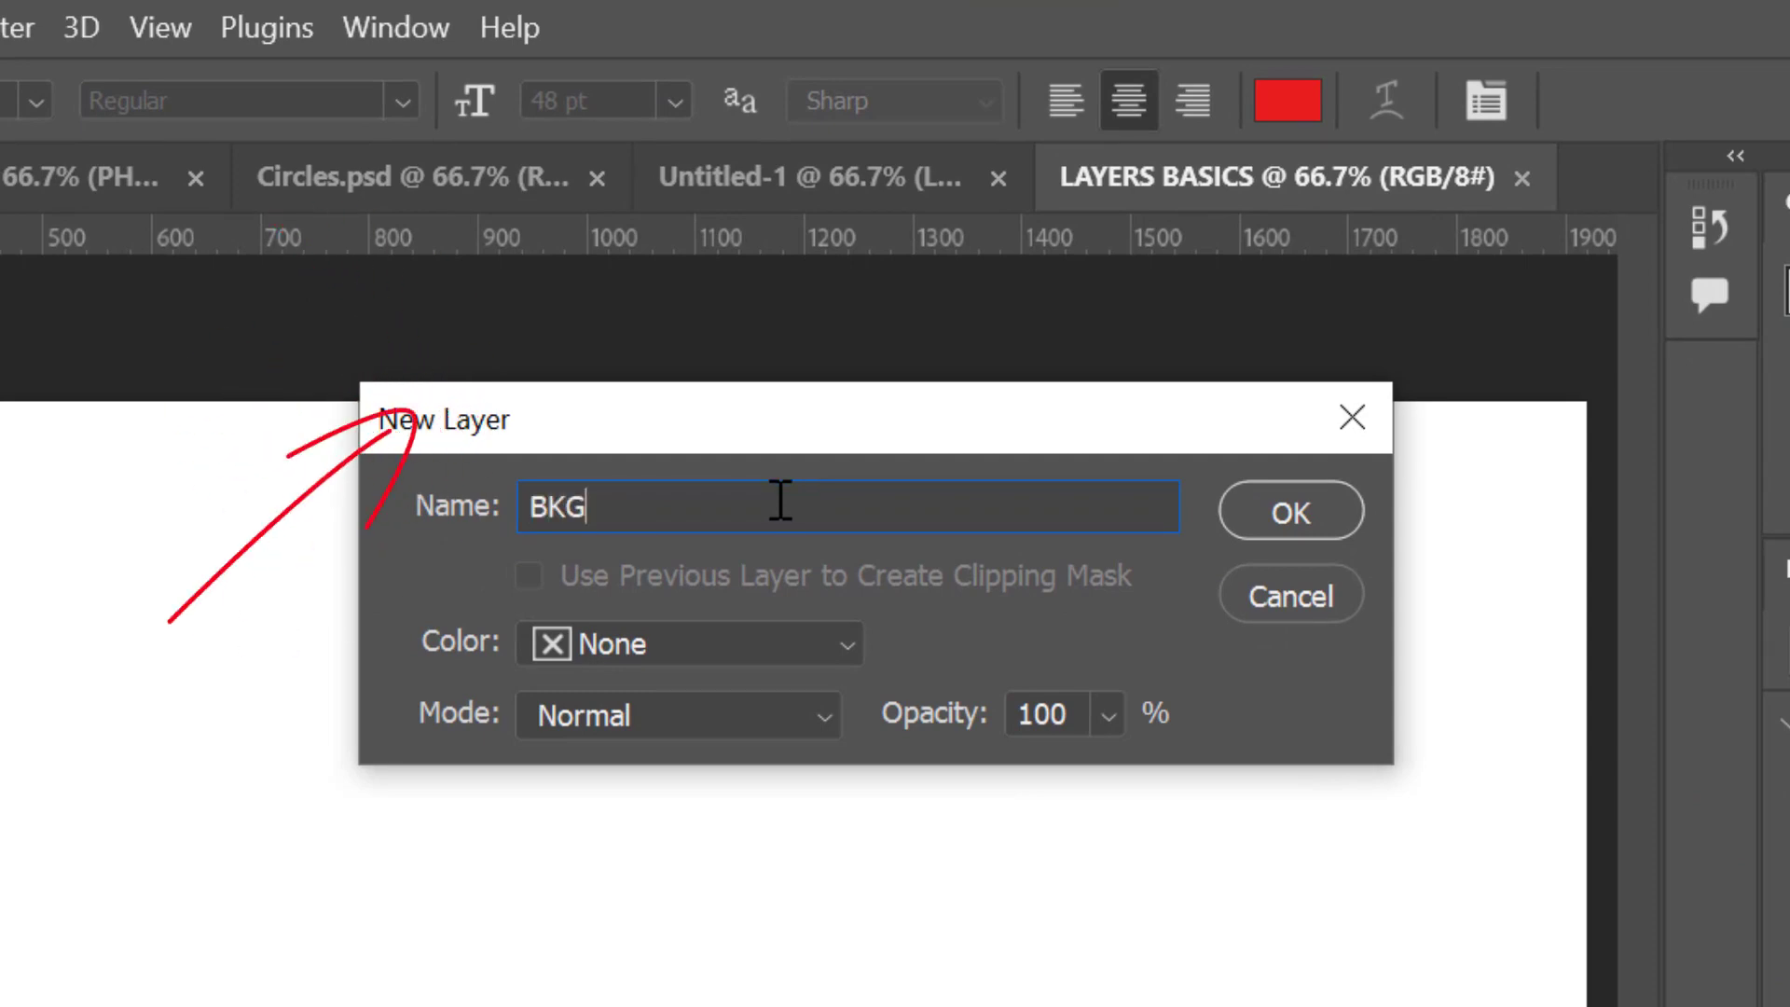
pyautogui.click(694, 652)
pyautogui.click(591, 780)
pyautogui.click(824, 716)
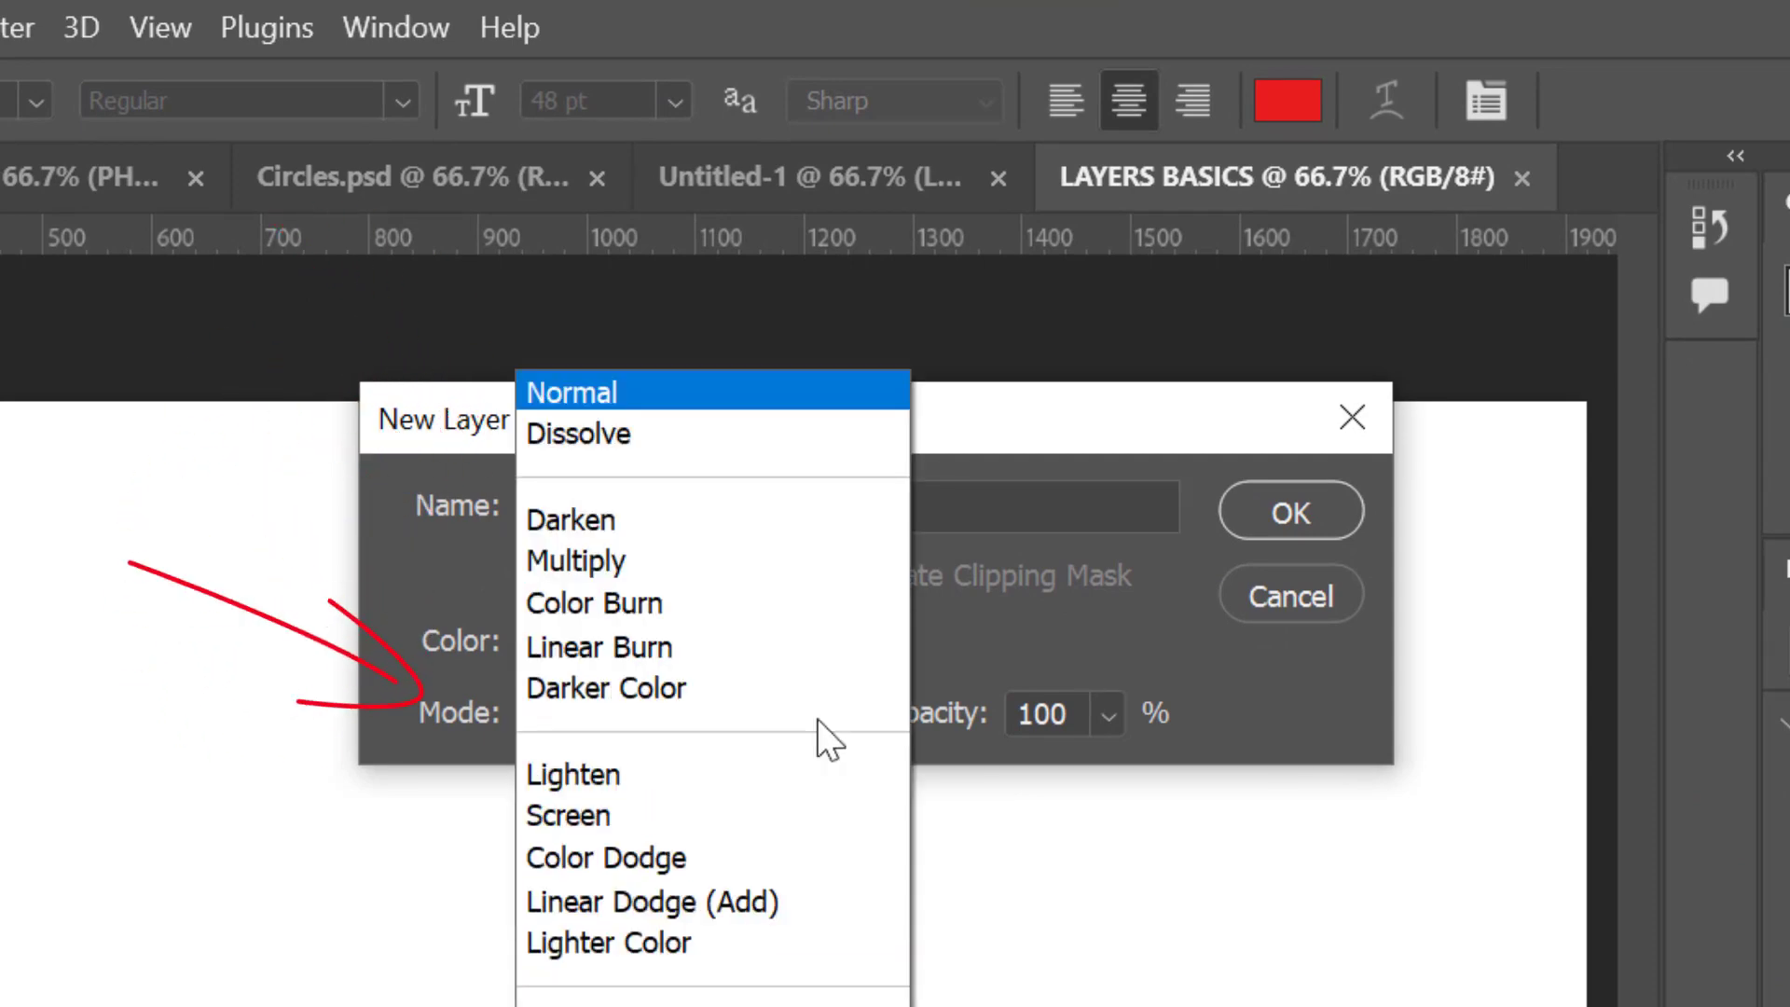
pyautogui.click(596, 389)
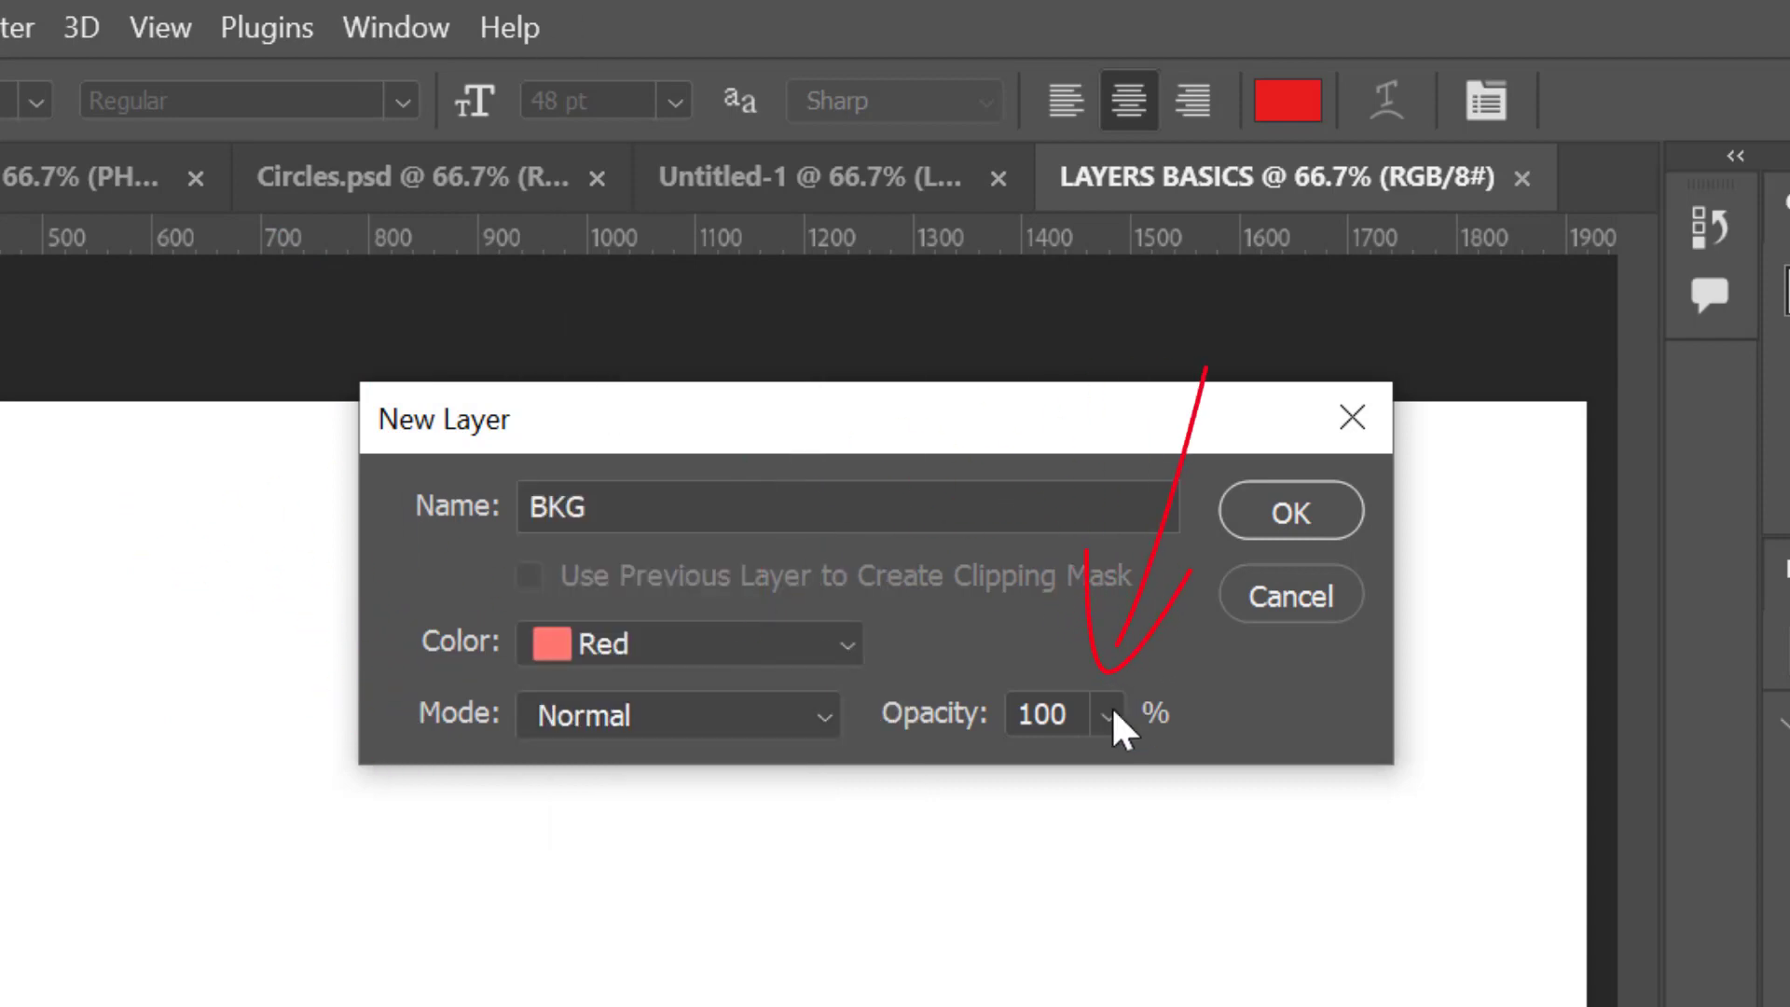
pyautogui.moveTo(1109, 716); pyautogui.dragTo(1190, 779)
pyautogui.click(1268, 512)
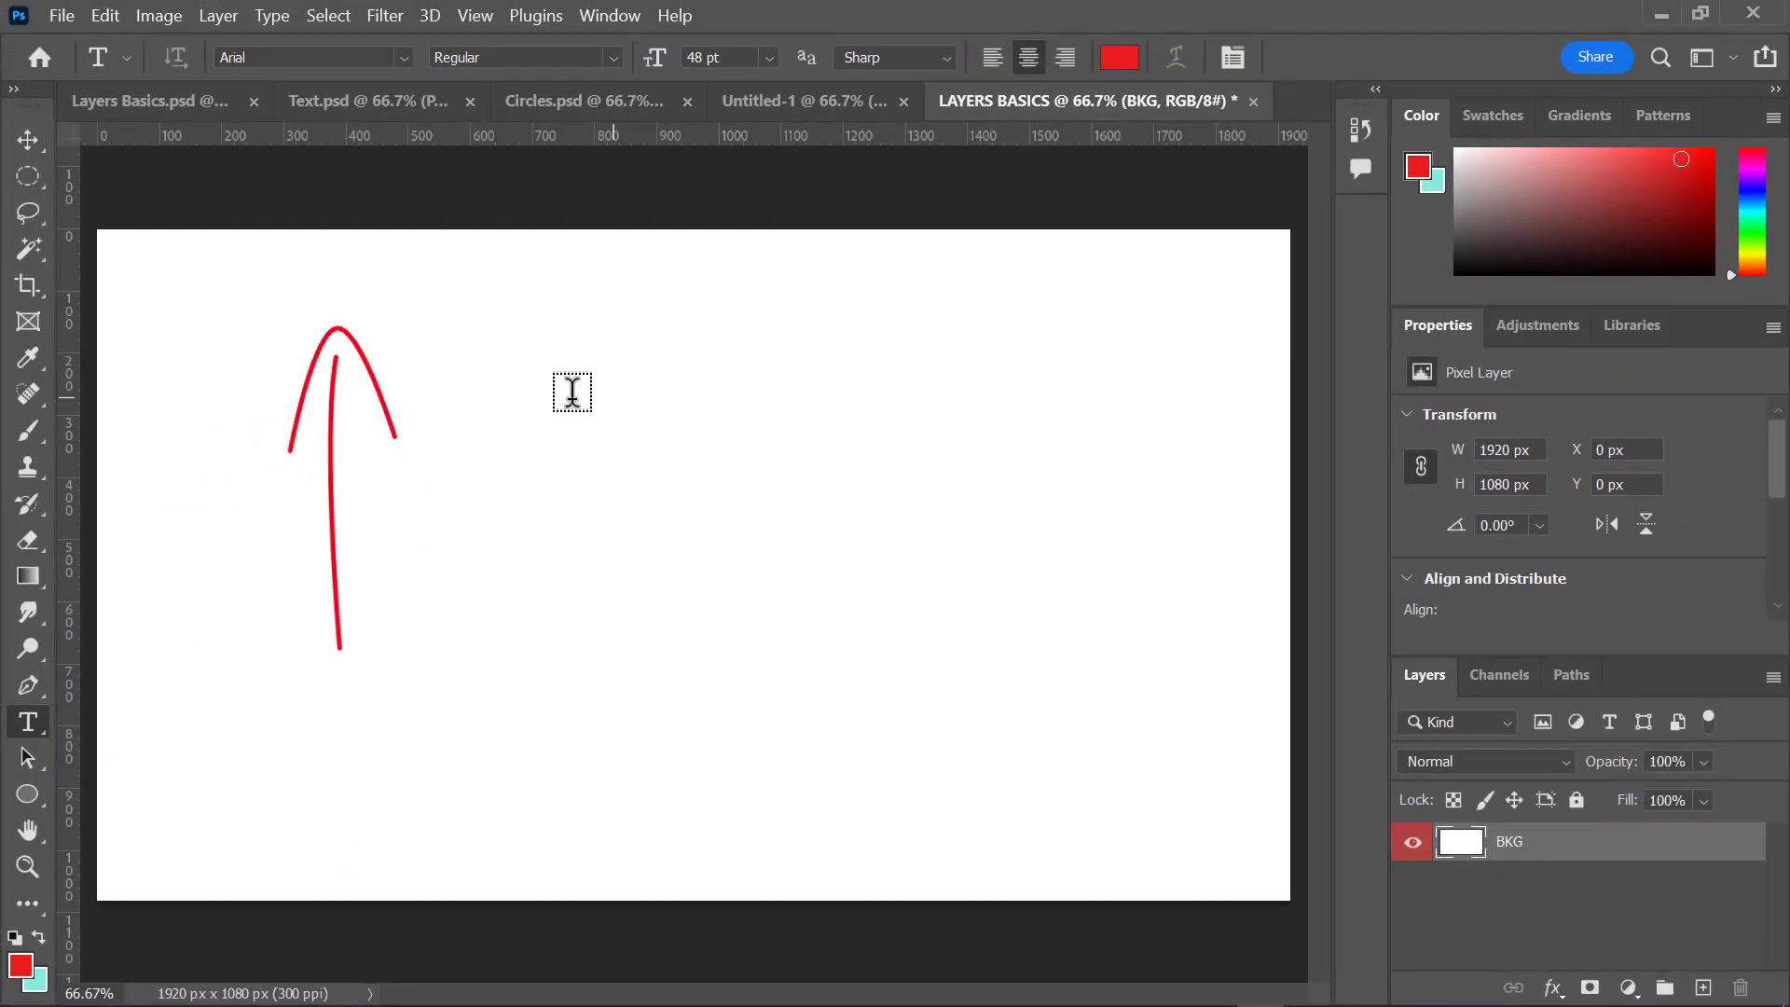
# Add a red PHOTOSHOP text line in 48 pt Arial near the upper part of the white canvas
pyautogui.click(575, 390)
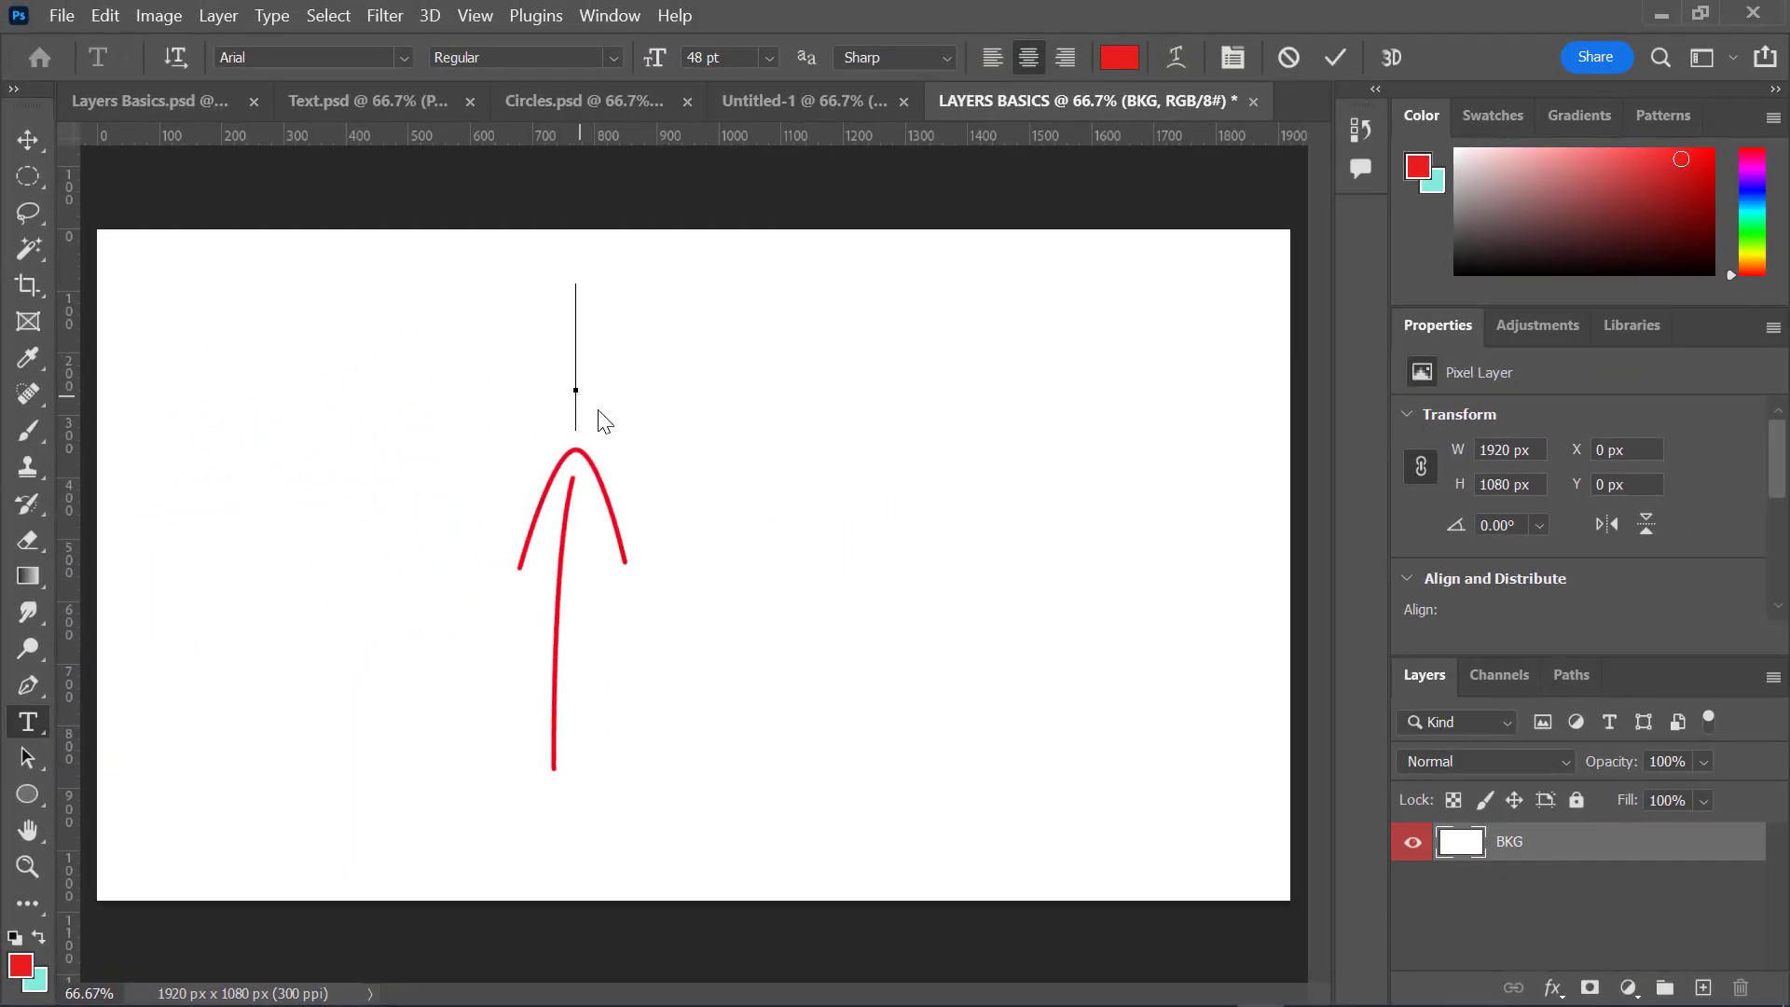
pyautogui.write('PHOTOSHOP')
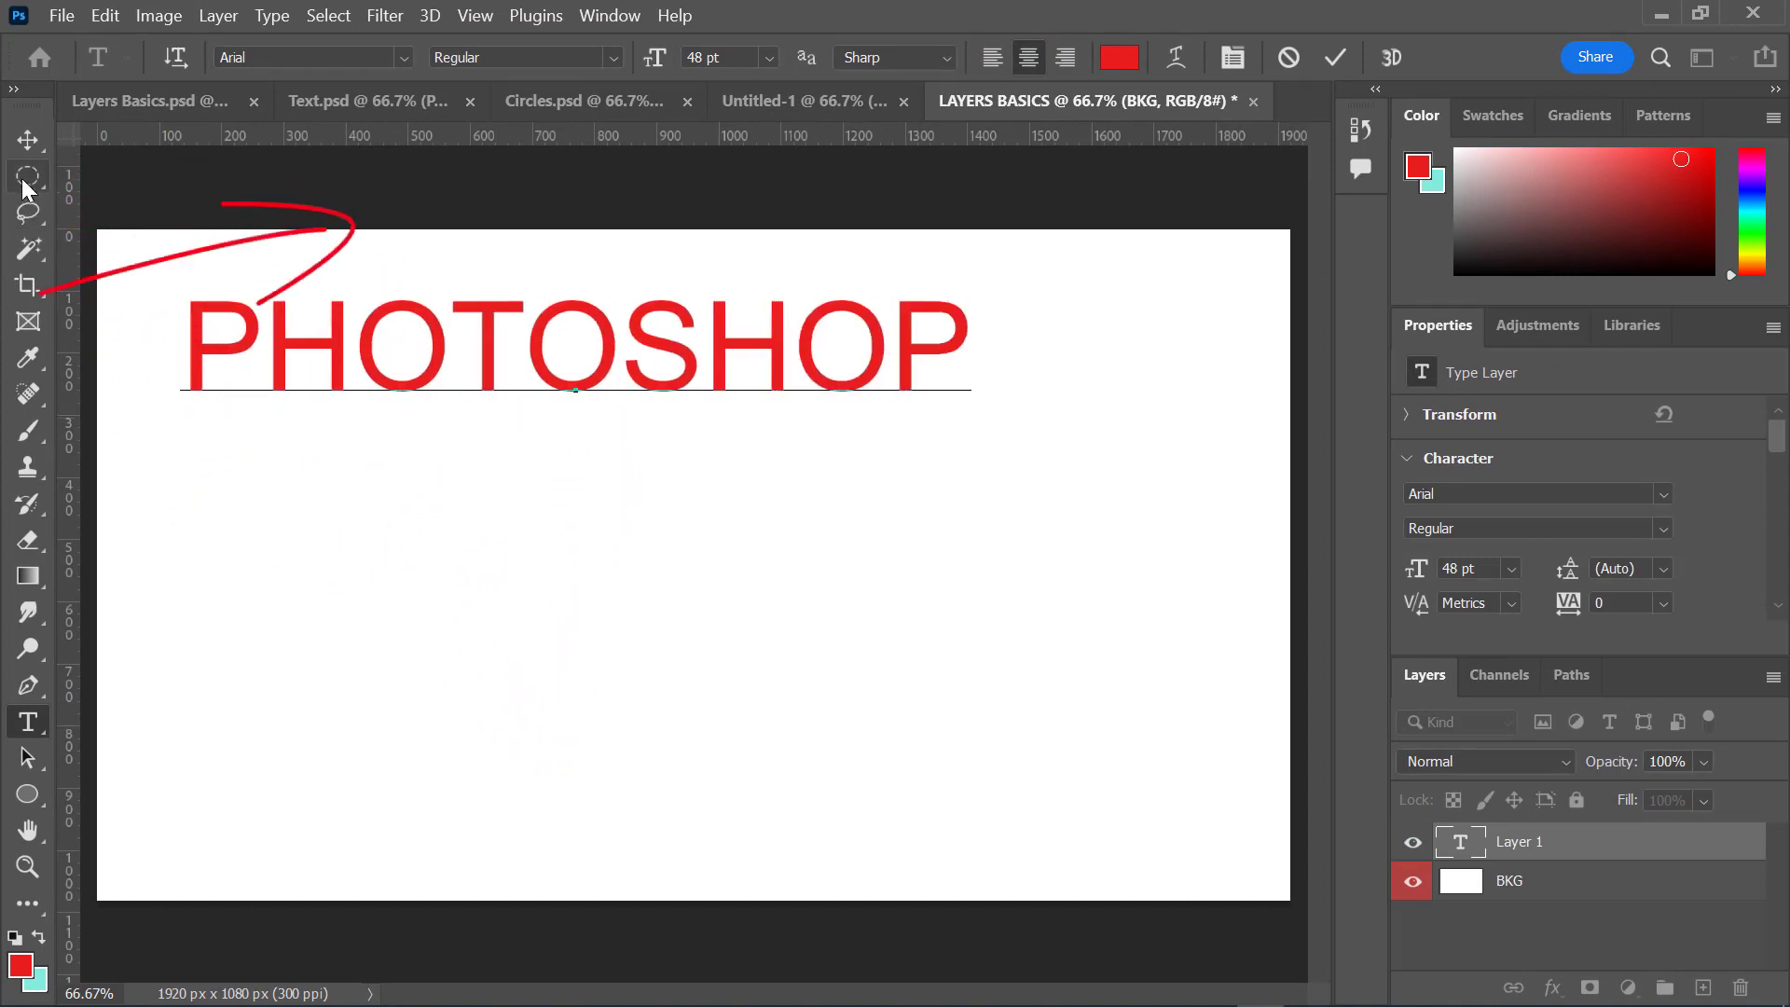
pyautogui.click(27, 139)
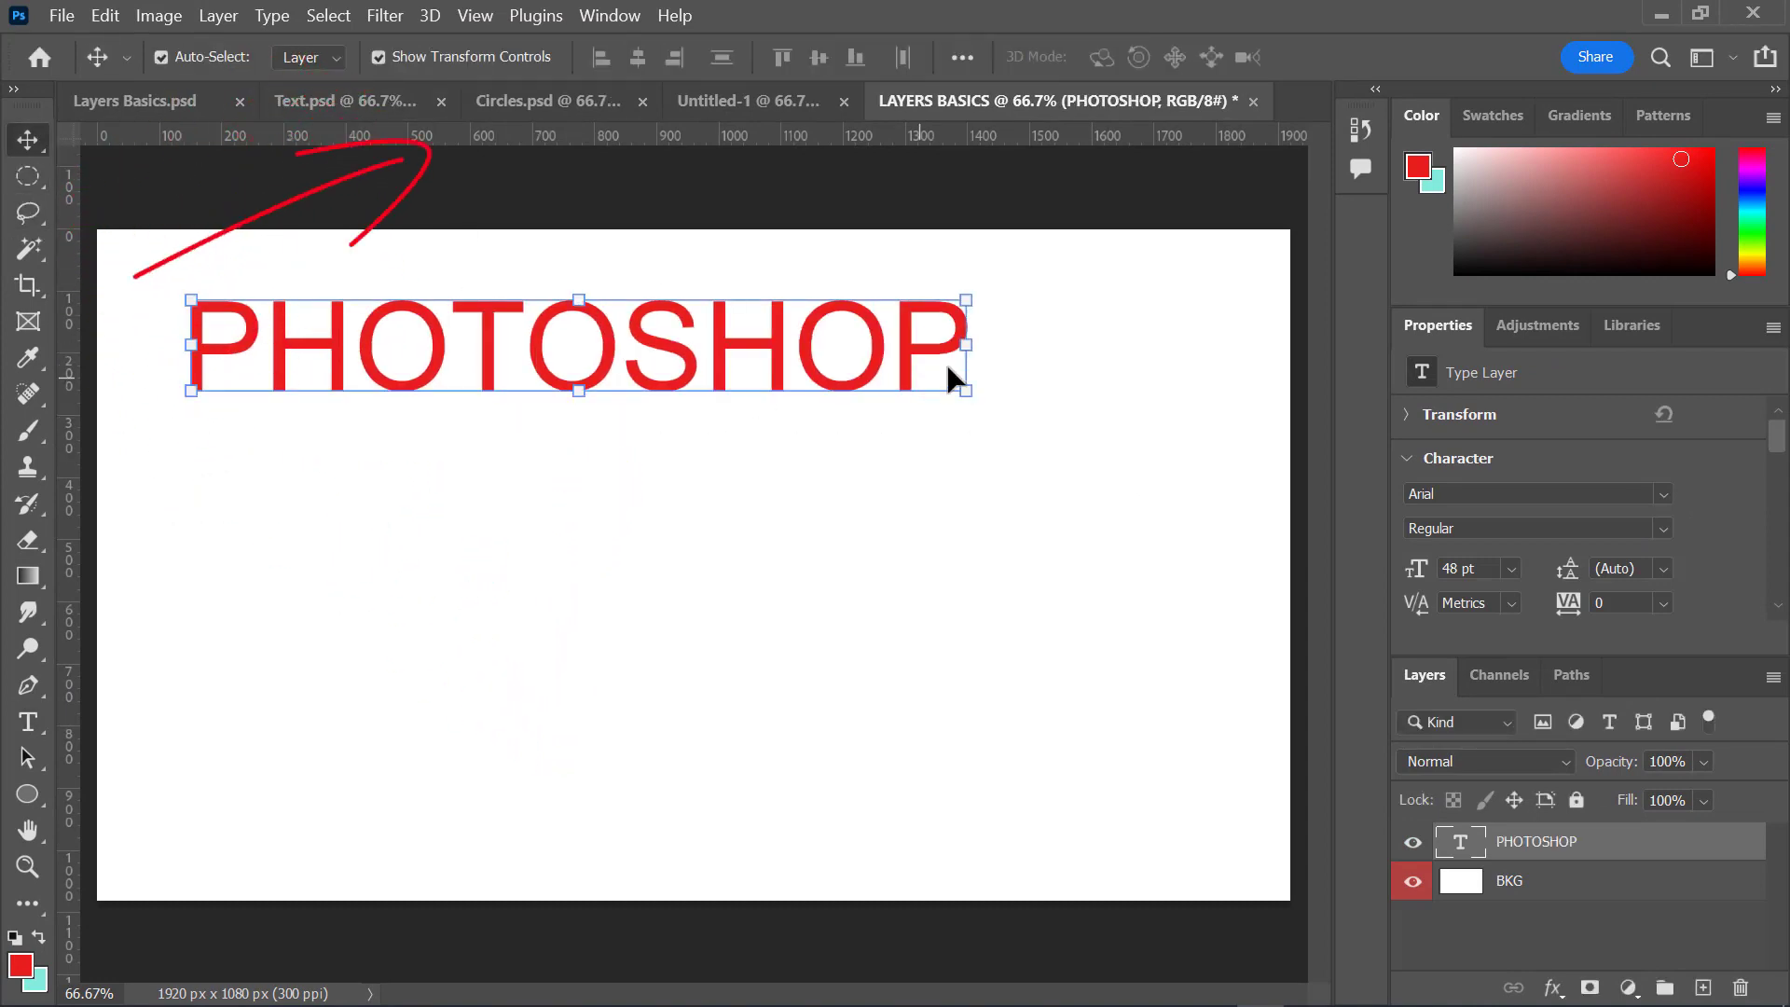
# Transform the PHOTOSHOP text: scale it to about 111%, rotate it about -0.11° and centre it near X 960 px, Y 407 px
pyautogui.hotkey('ctrl', 't')
pyautogui.moveTo(965, 392); pyautogui.dragTo(1135, 499)
pyautogui.moveTo(940, 435)
pyautogui.mouseDown()
pyautogui.moveTo(914, 438)
pyautogui.moveTo(930, 463)
pyautogui.mouseUp()
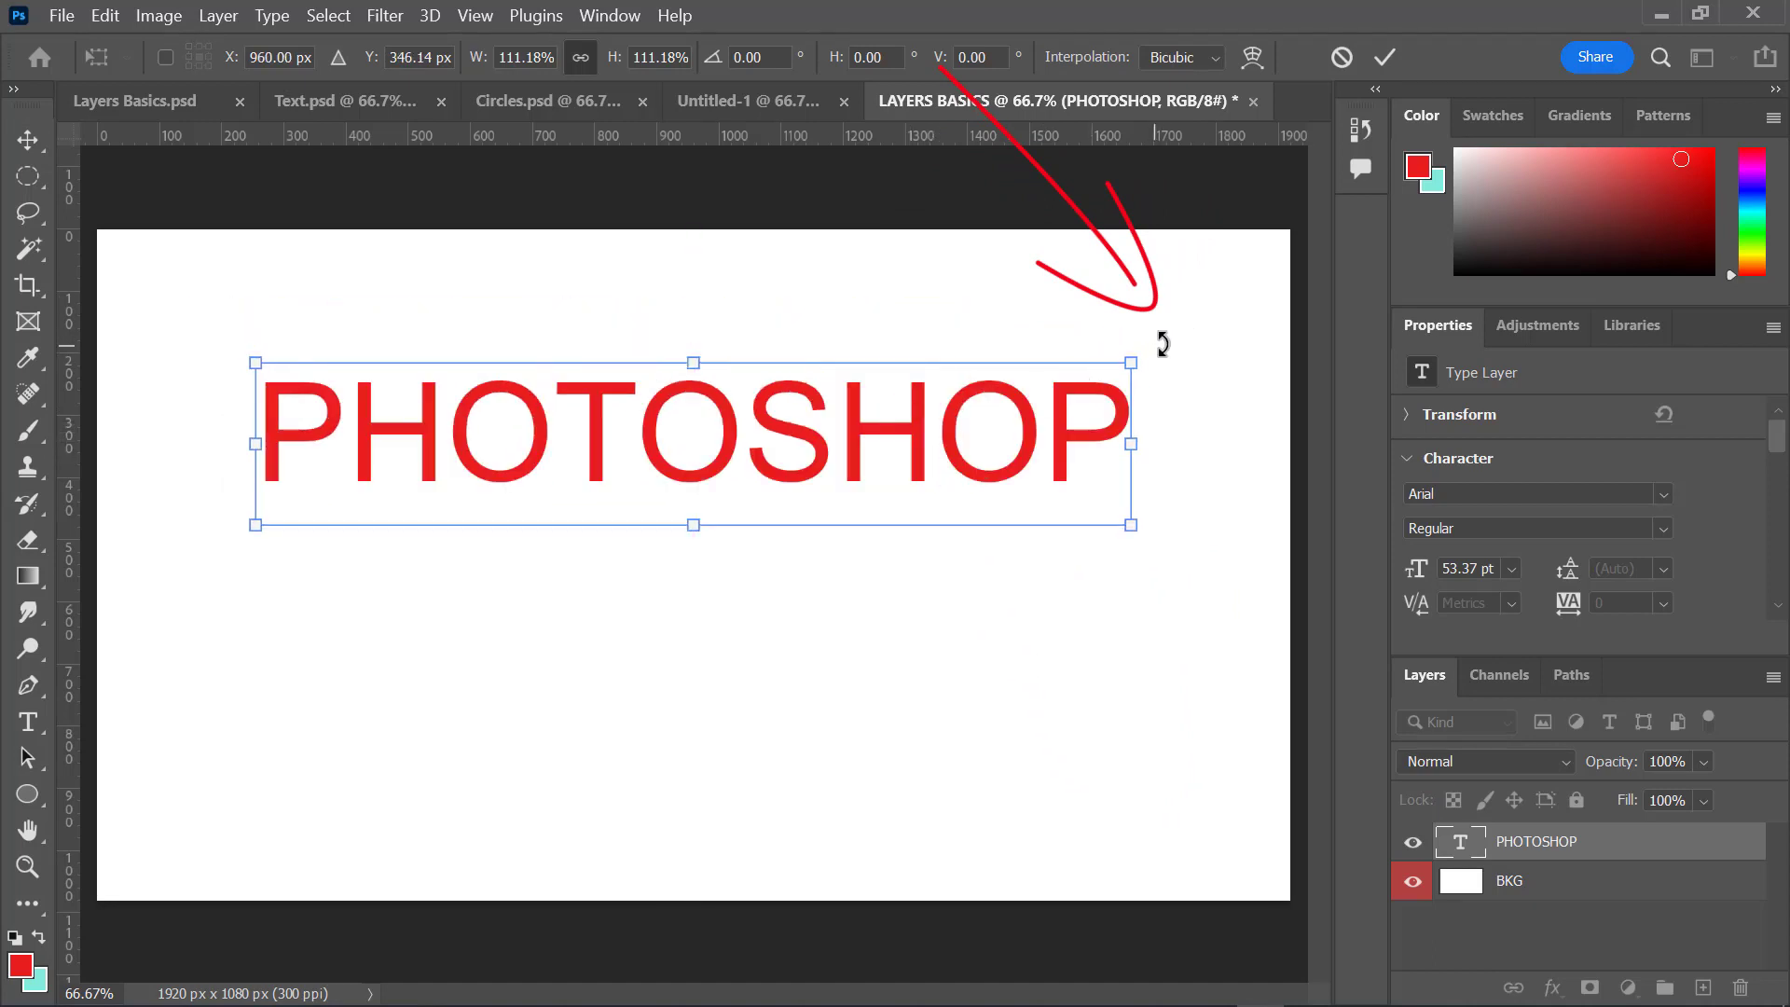
pyautogui.moveTo(1169, 342)
pyautogui.mouseDown()
pyautogui.moveTo(1199, 375)
pyautogui.moveTo(1199, 328)
pyautogui.moveTo(1156, 351)
pyautogui.mouseUp()
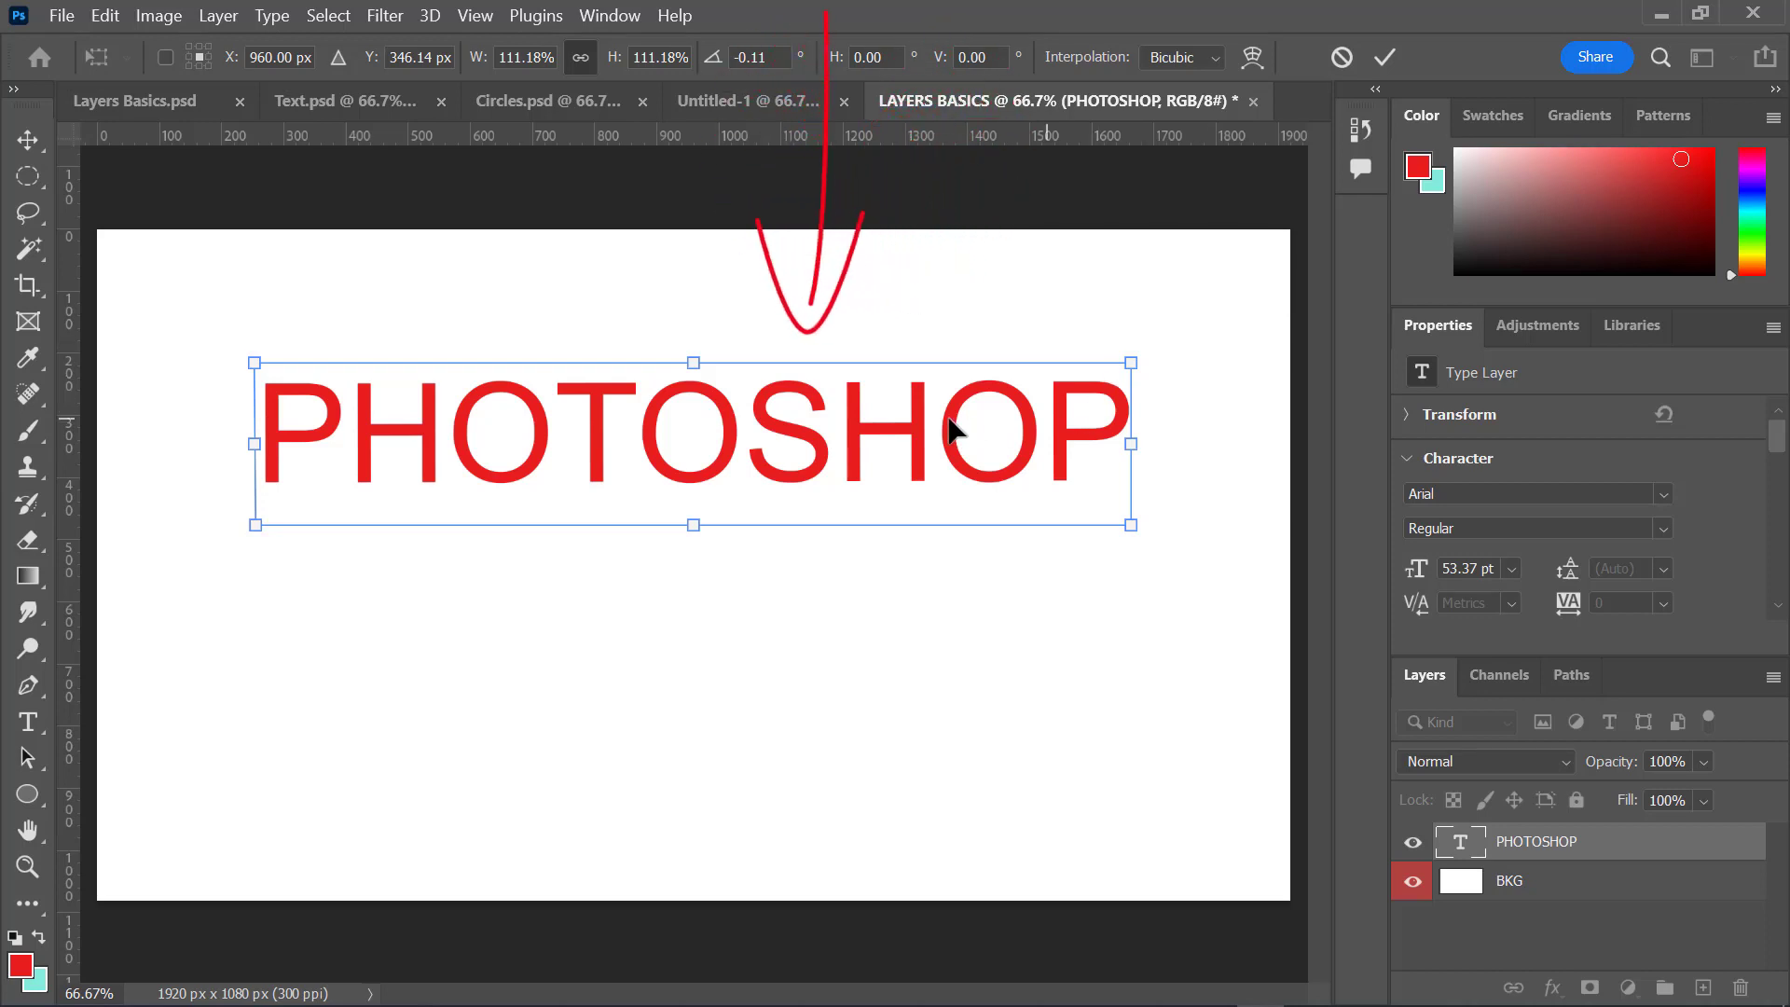
pyautogui.moveTo(951, 431)
pyautogui.mouseDown()
pyautogui.moveTo(959, 500)
pyautogui.moveTo(967, 451)
pyautogui.moveTo(949, 459)
pyautogui.mouseUp()
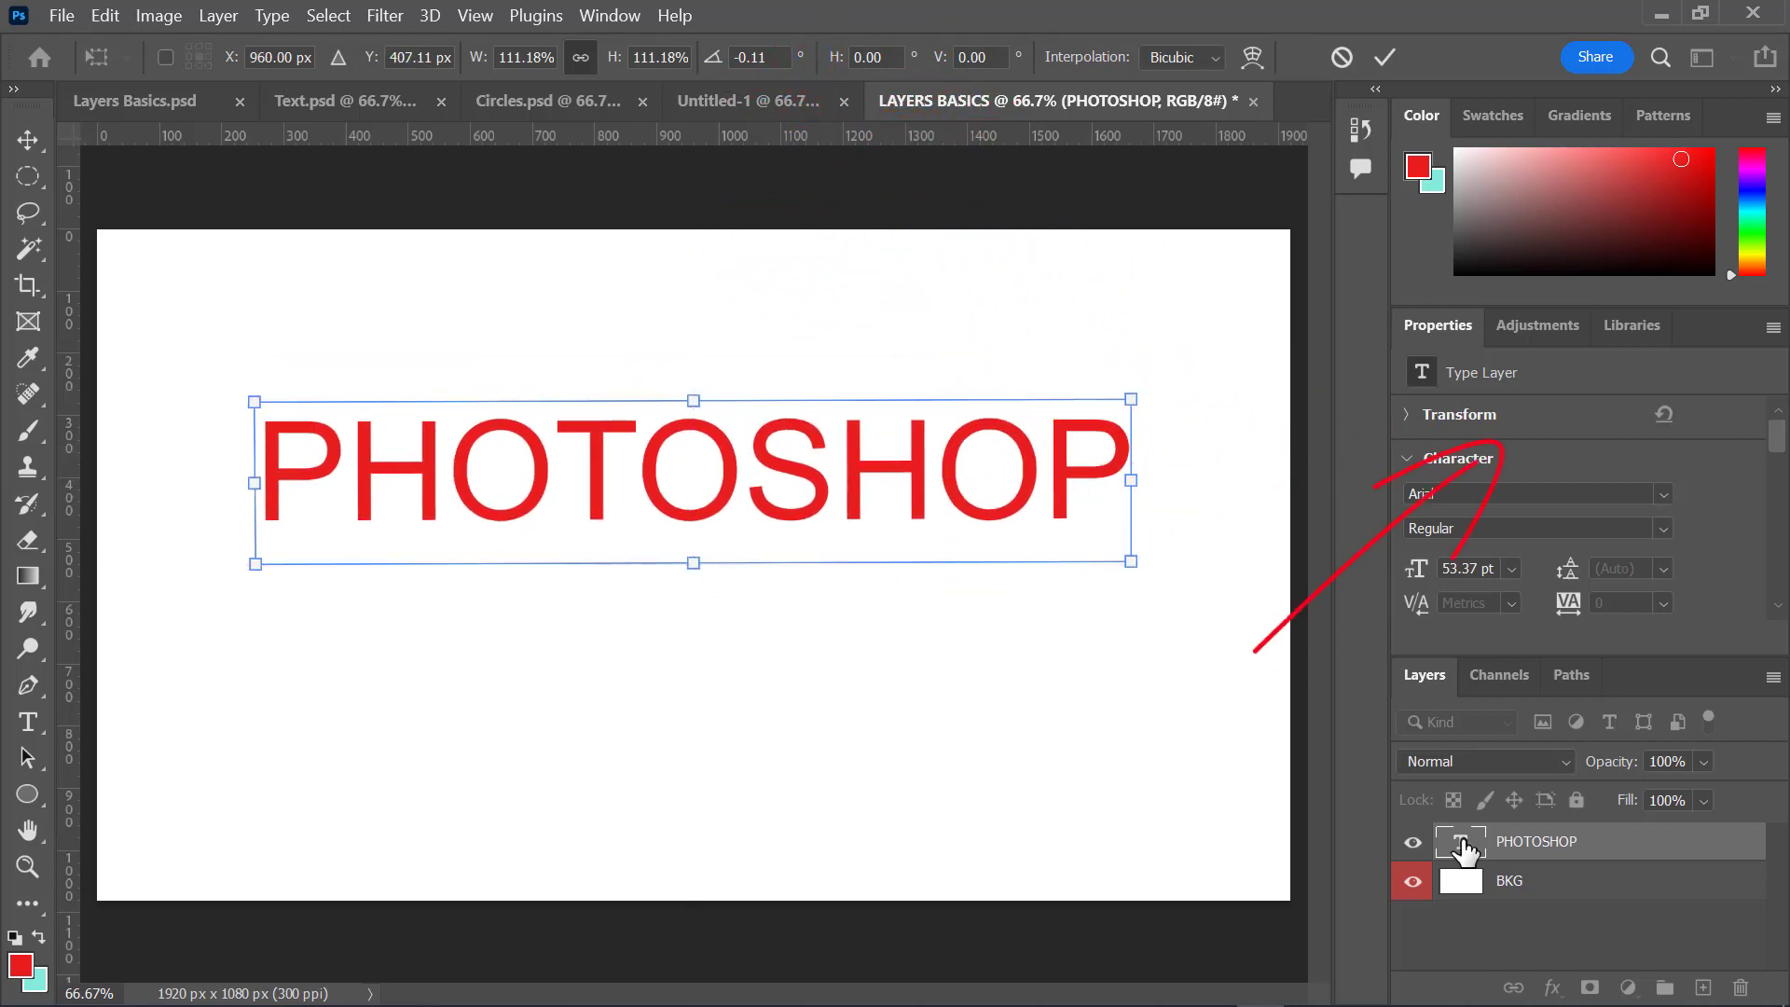
pyautogui.press('Return')
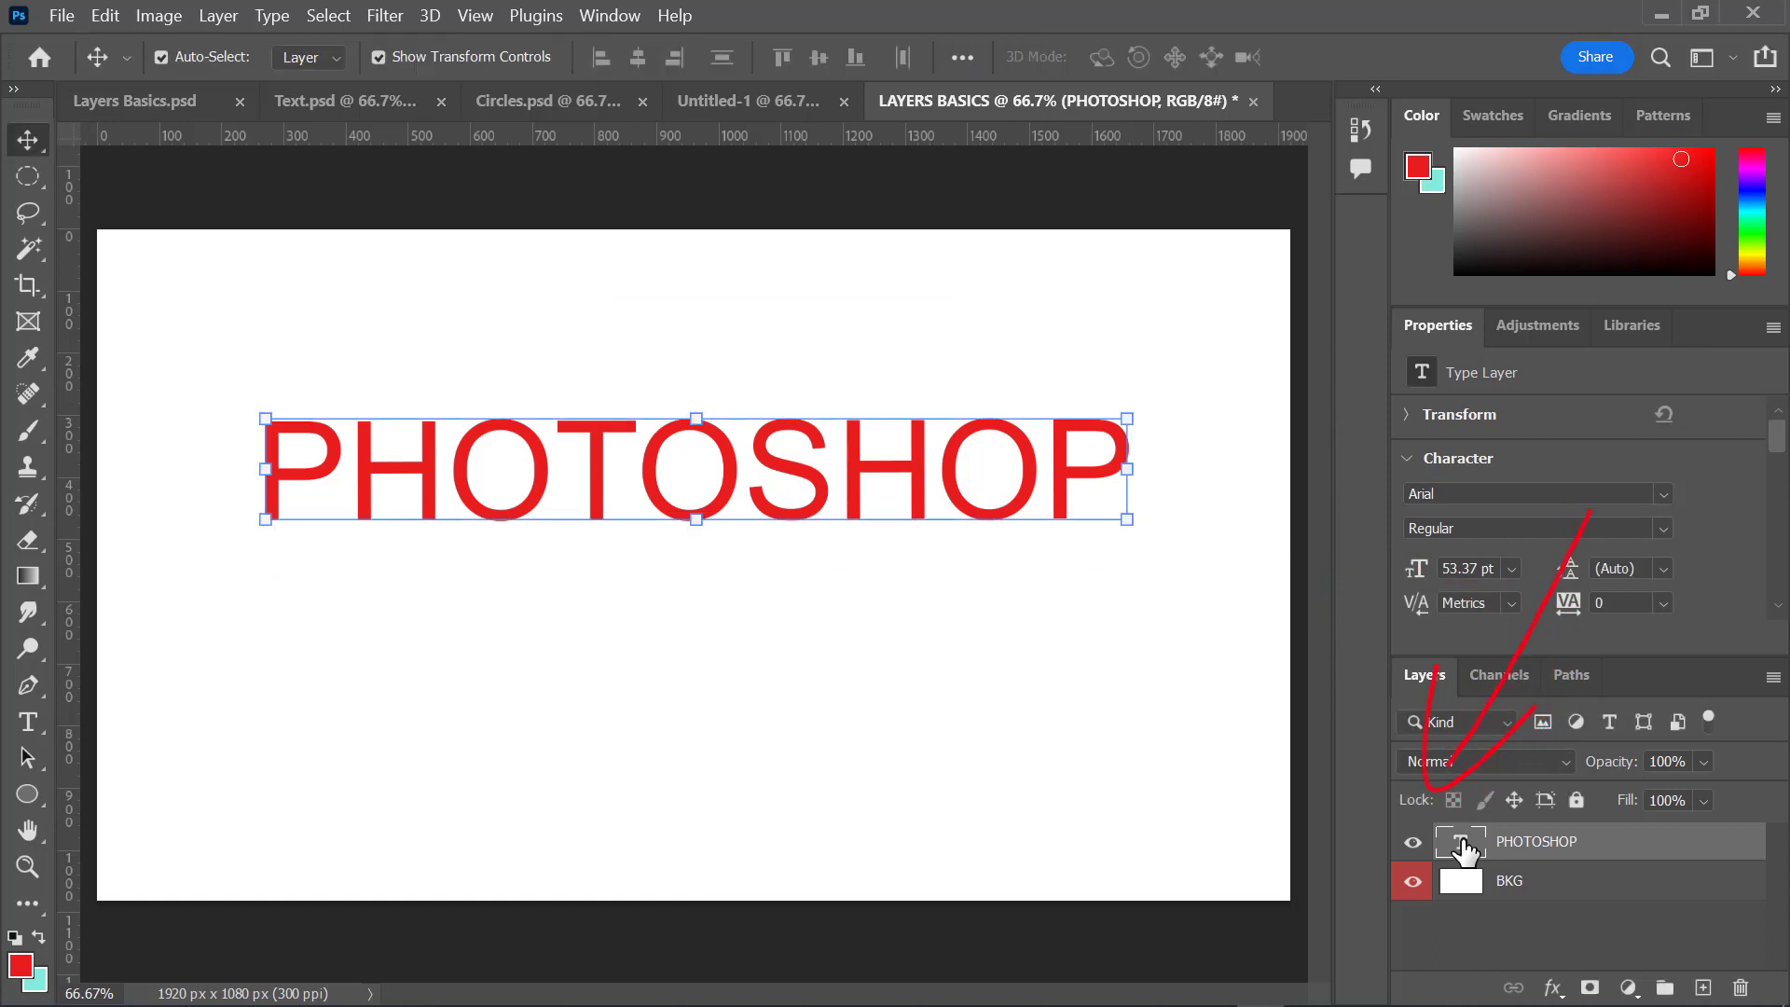
# Select the whole PHOTOSHOP text for editing and try out green 1ee99a as its text colour
pyautogui.doubleClick(1463, 847)
pyautogui.click(1114, 480)
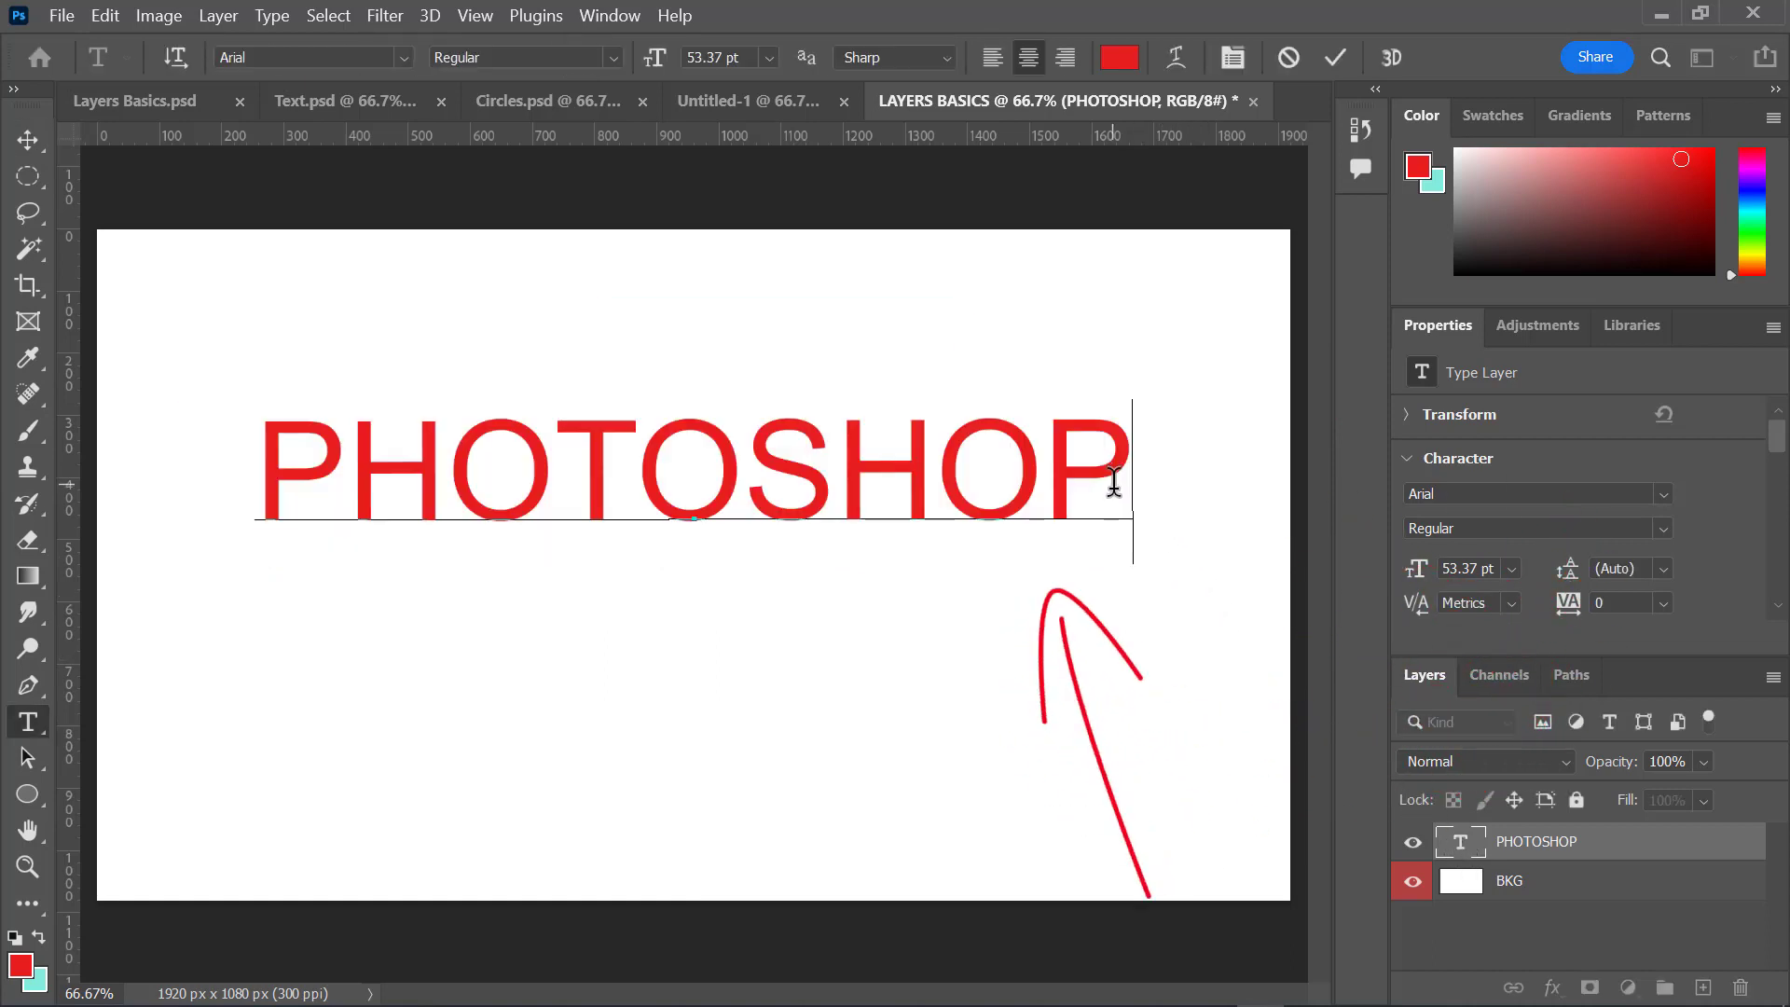
pyautogui.moveTo(1117, 486); pyautogui.dragTo(254, 480)
pyautogui.click(1119, 58)
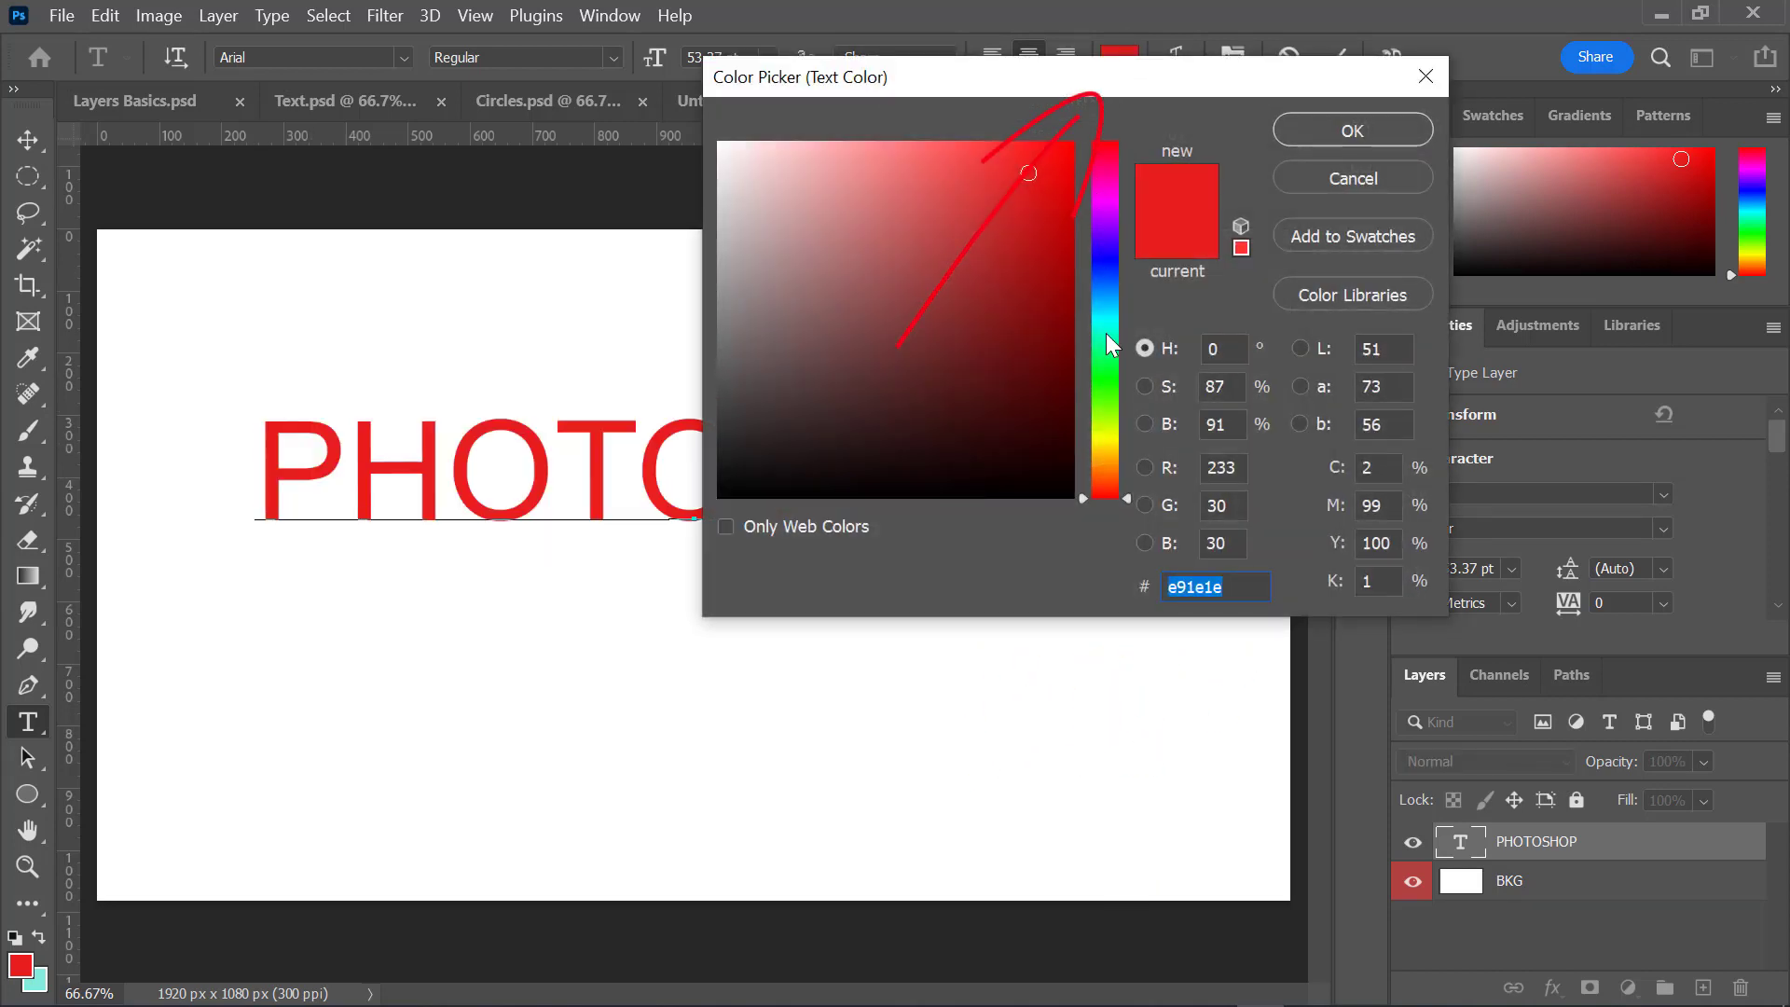
pyautogui.click(1105, 343)
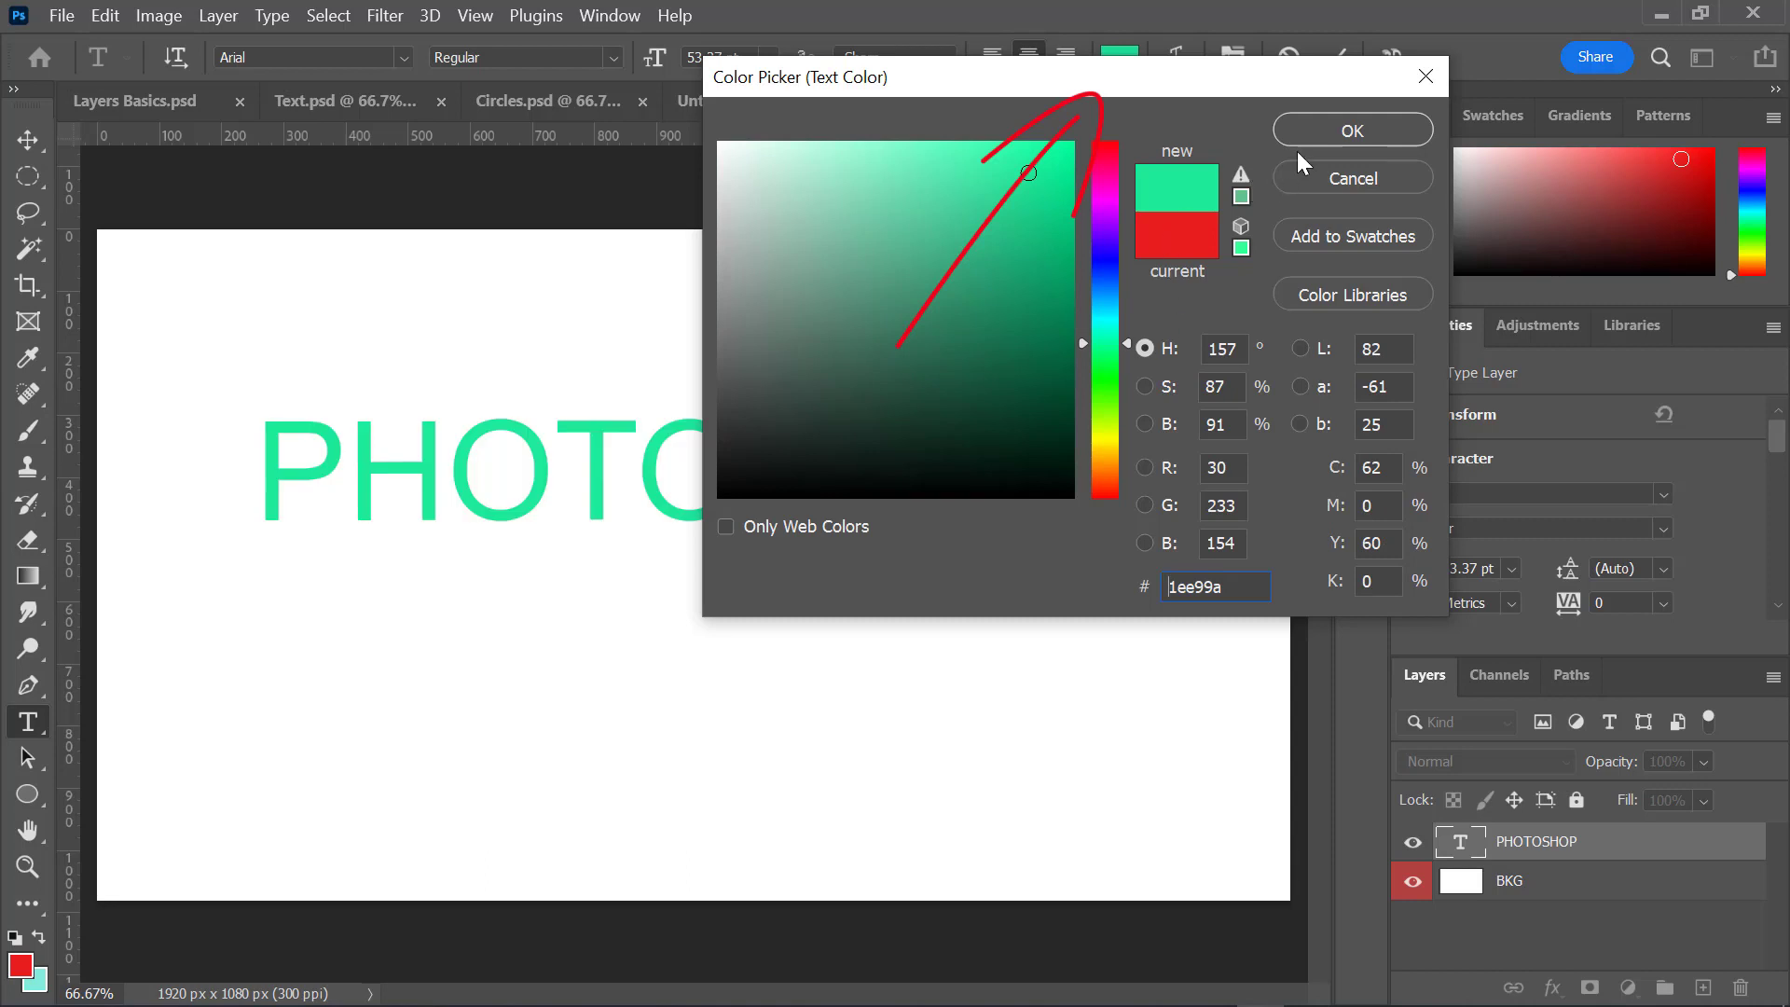
pyautogui.click(1330, 189)
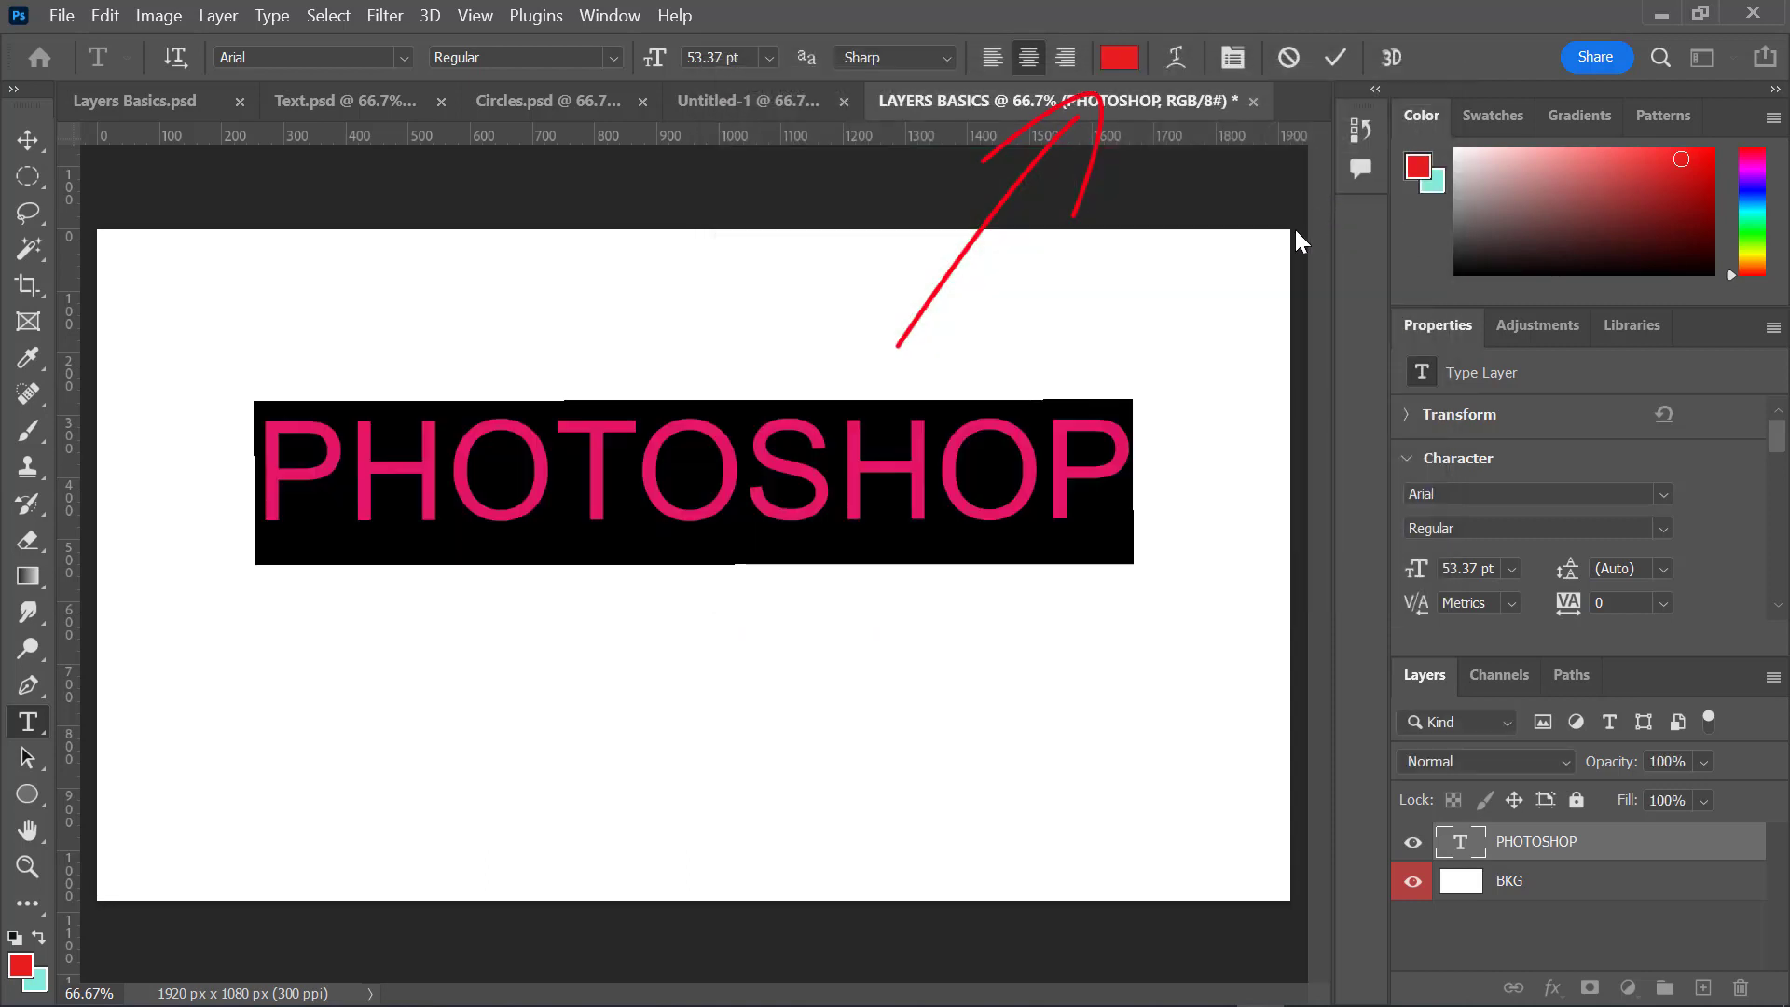
pyautogui.hotkey('ctrl', 'Return')
# Move the PHOTOSHOP text straight up on the canvas and swap the foreground and background colours
pyautogui.press('v')
pyautogui.moveTo(753, 483); pyautogui.dragTo(757, 399)
pyautogui.press('x')
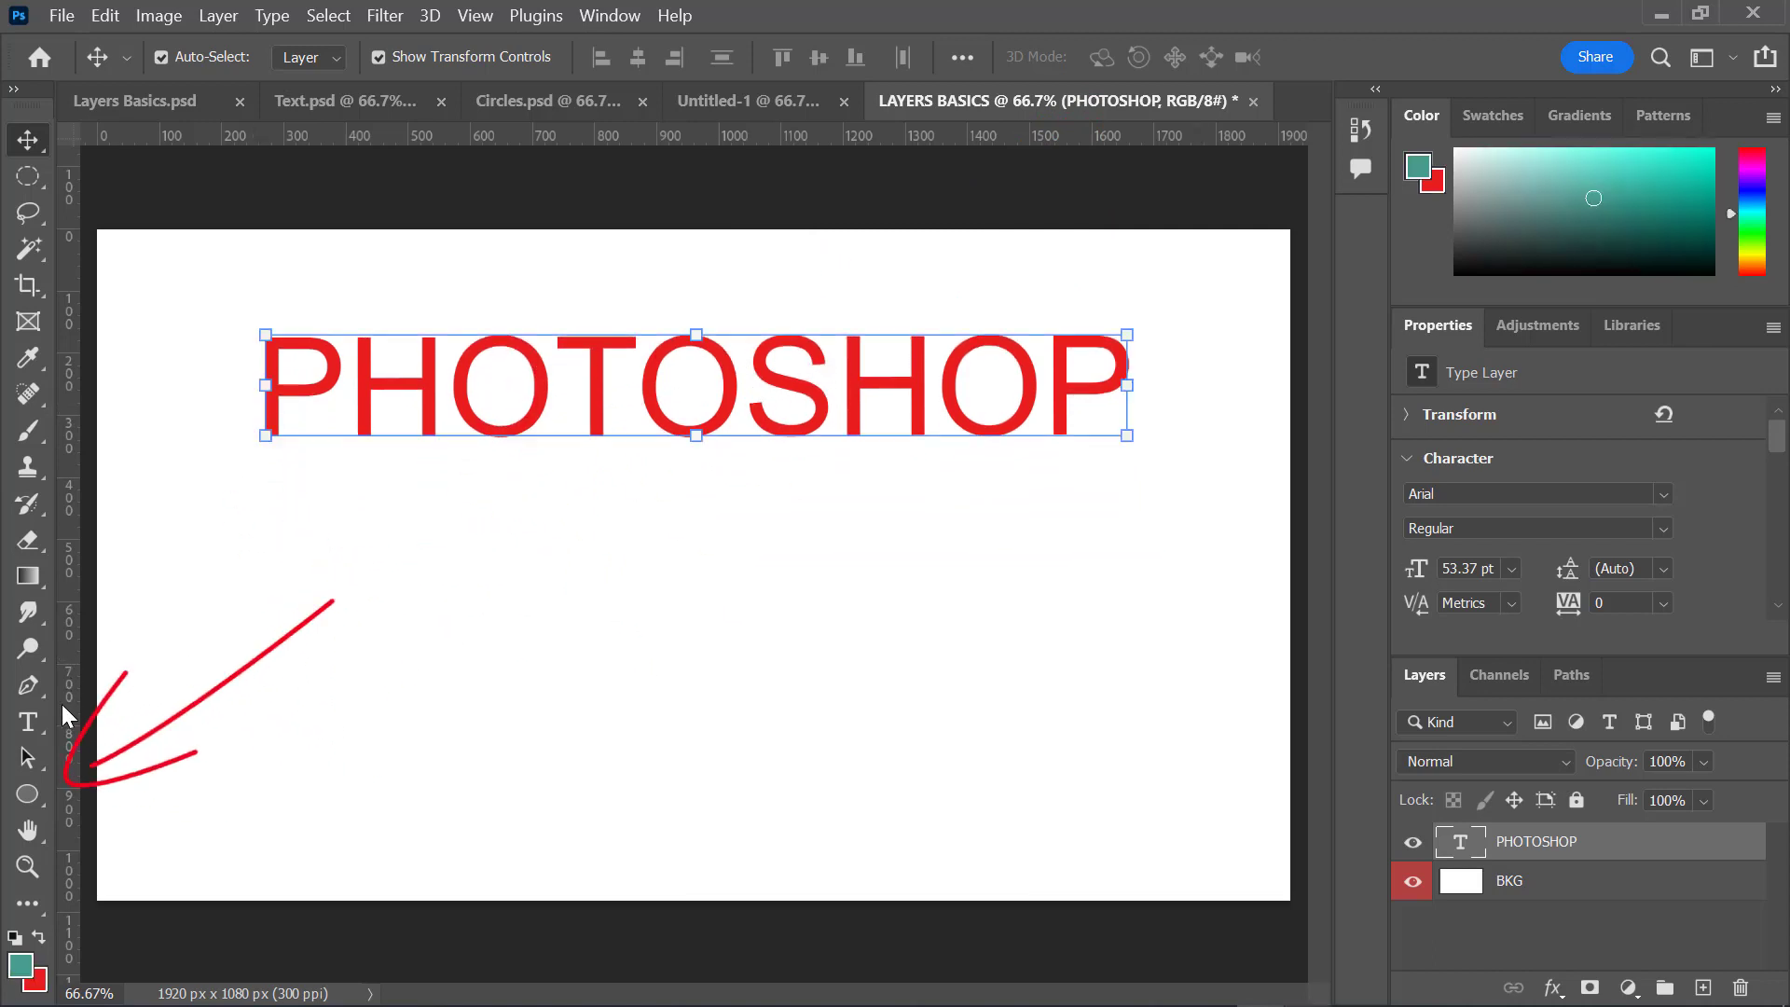
# Set the Ellipse tool's fill to teal 489e8f and draw a circle about 599 px in diameter over the middle of the PHOTOSHOP text
pyautogui.click(32, 791)
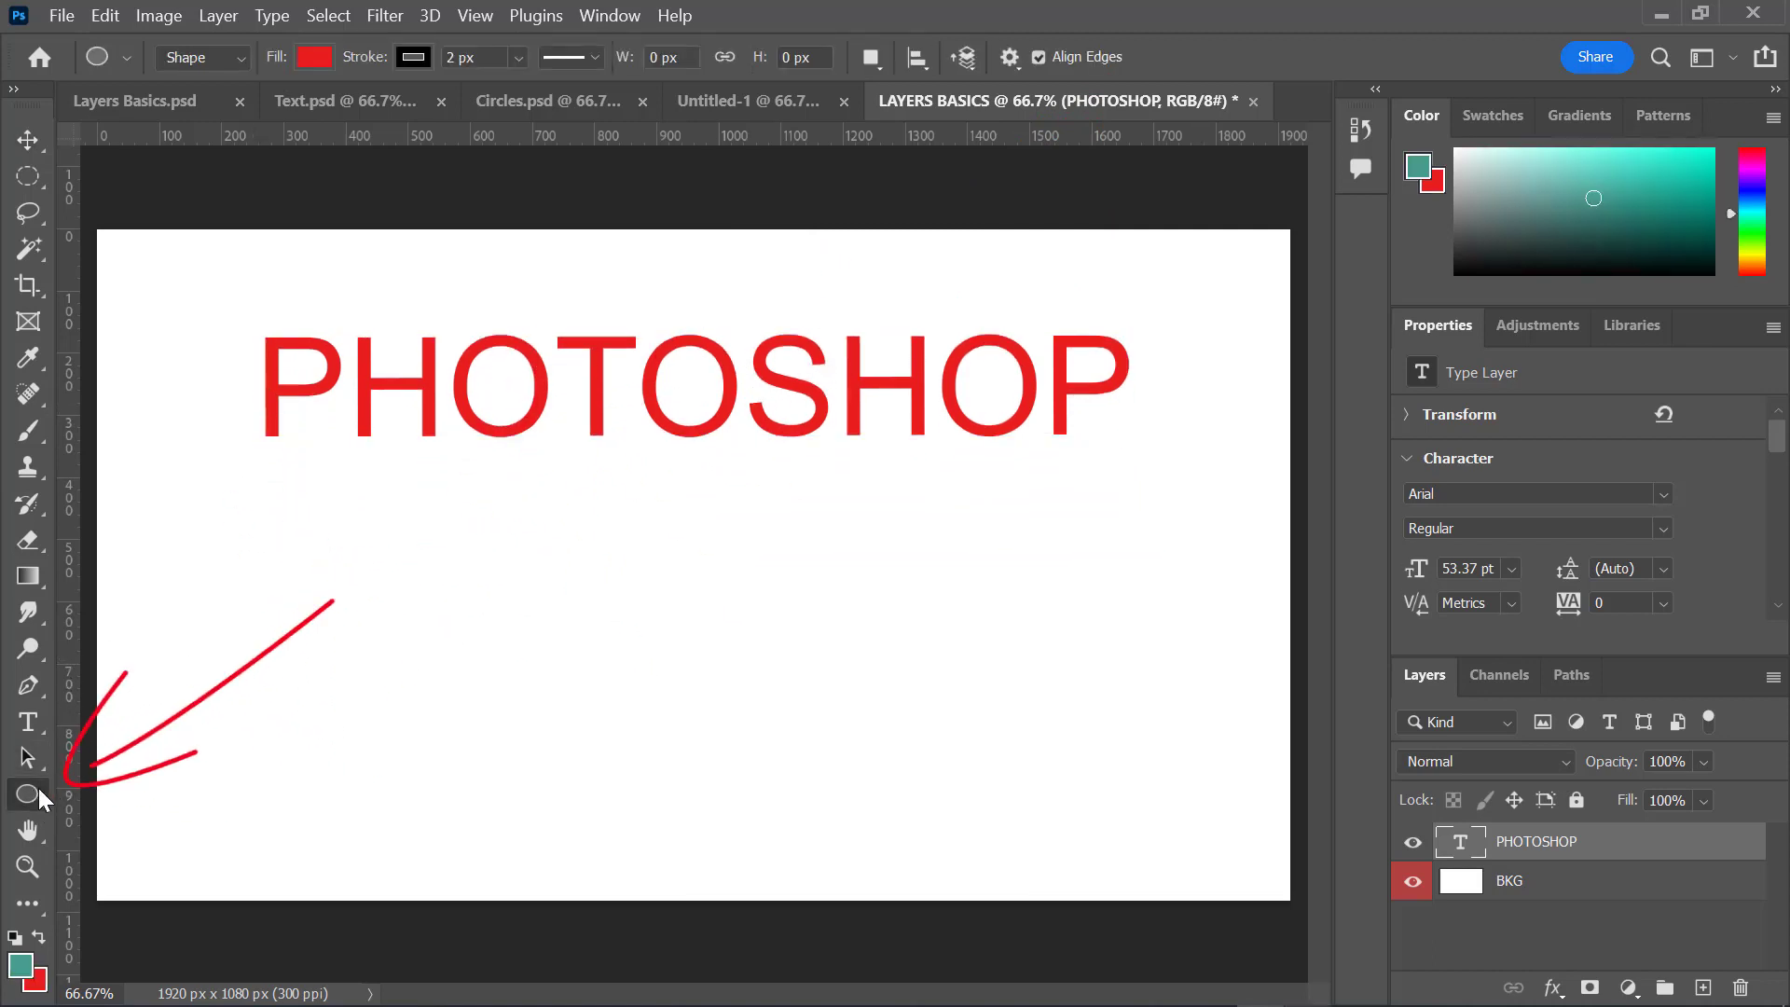
pyautogui.click(37, 787)
pyautogui.click(126, 819)
pyautogui.click(315, 57)
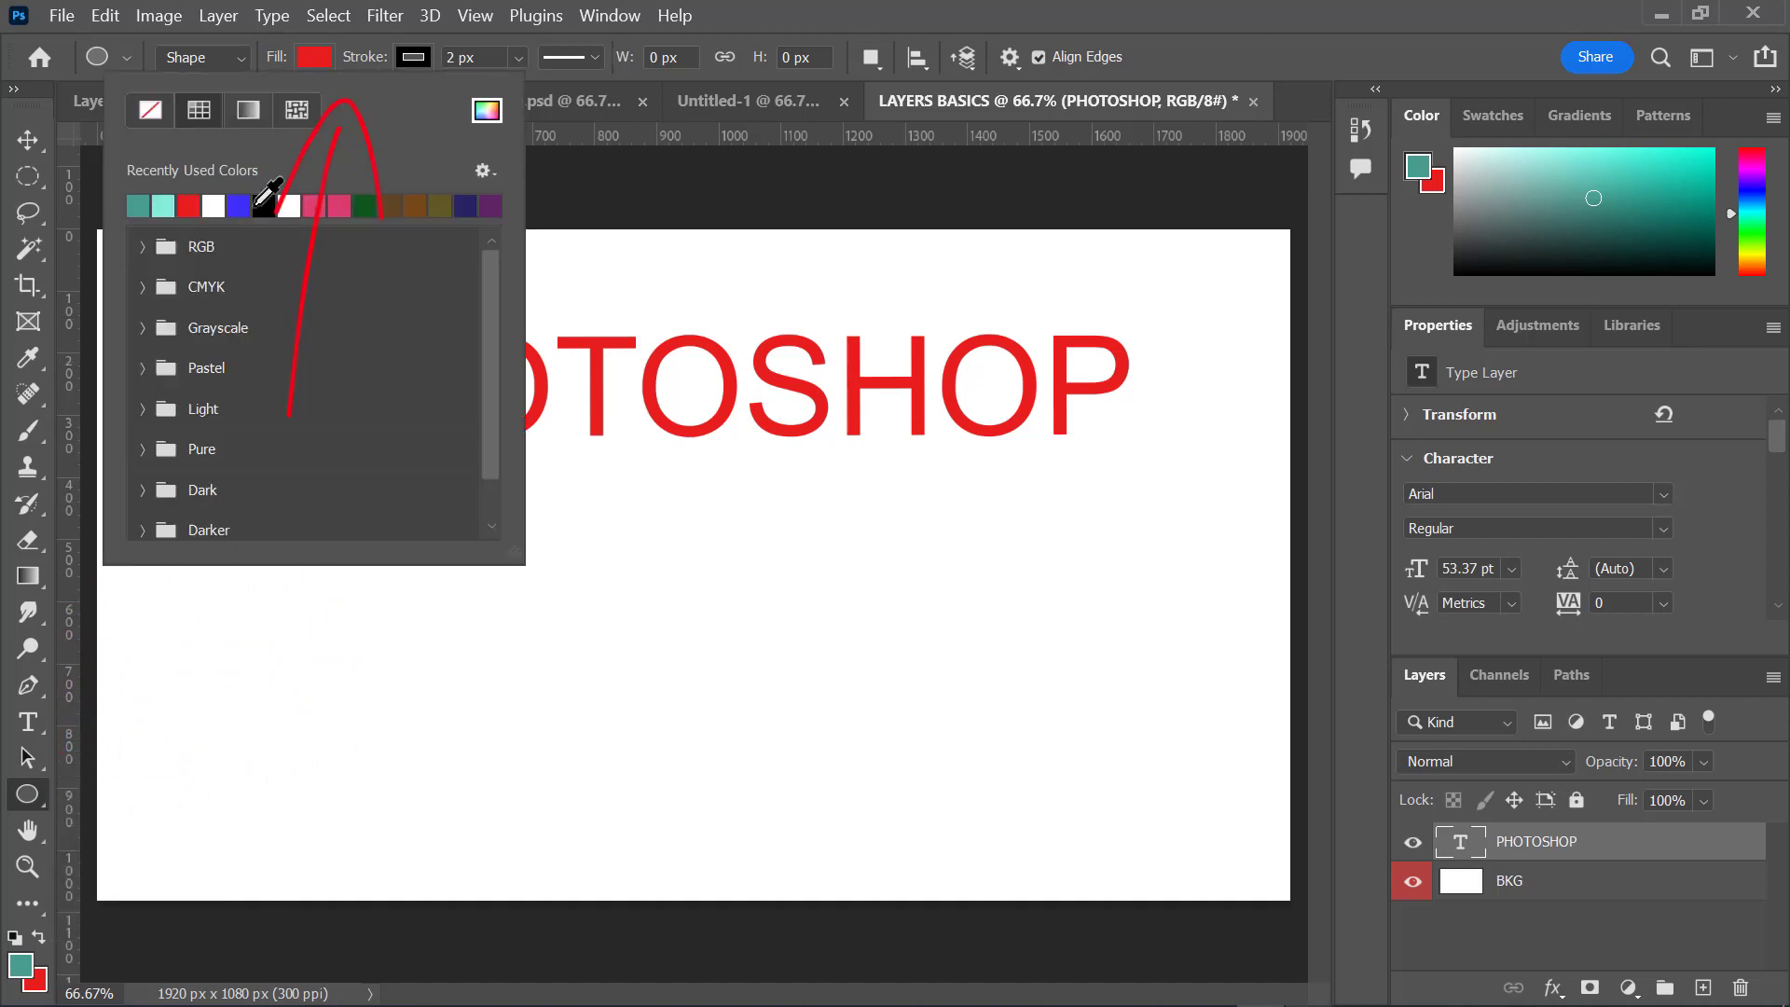
pyautogui.click(487, 110)
pyautogui.write('489e8f')
pyautogui.press('Return')
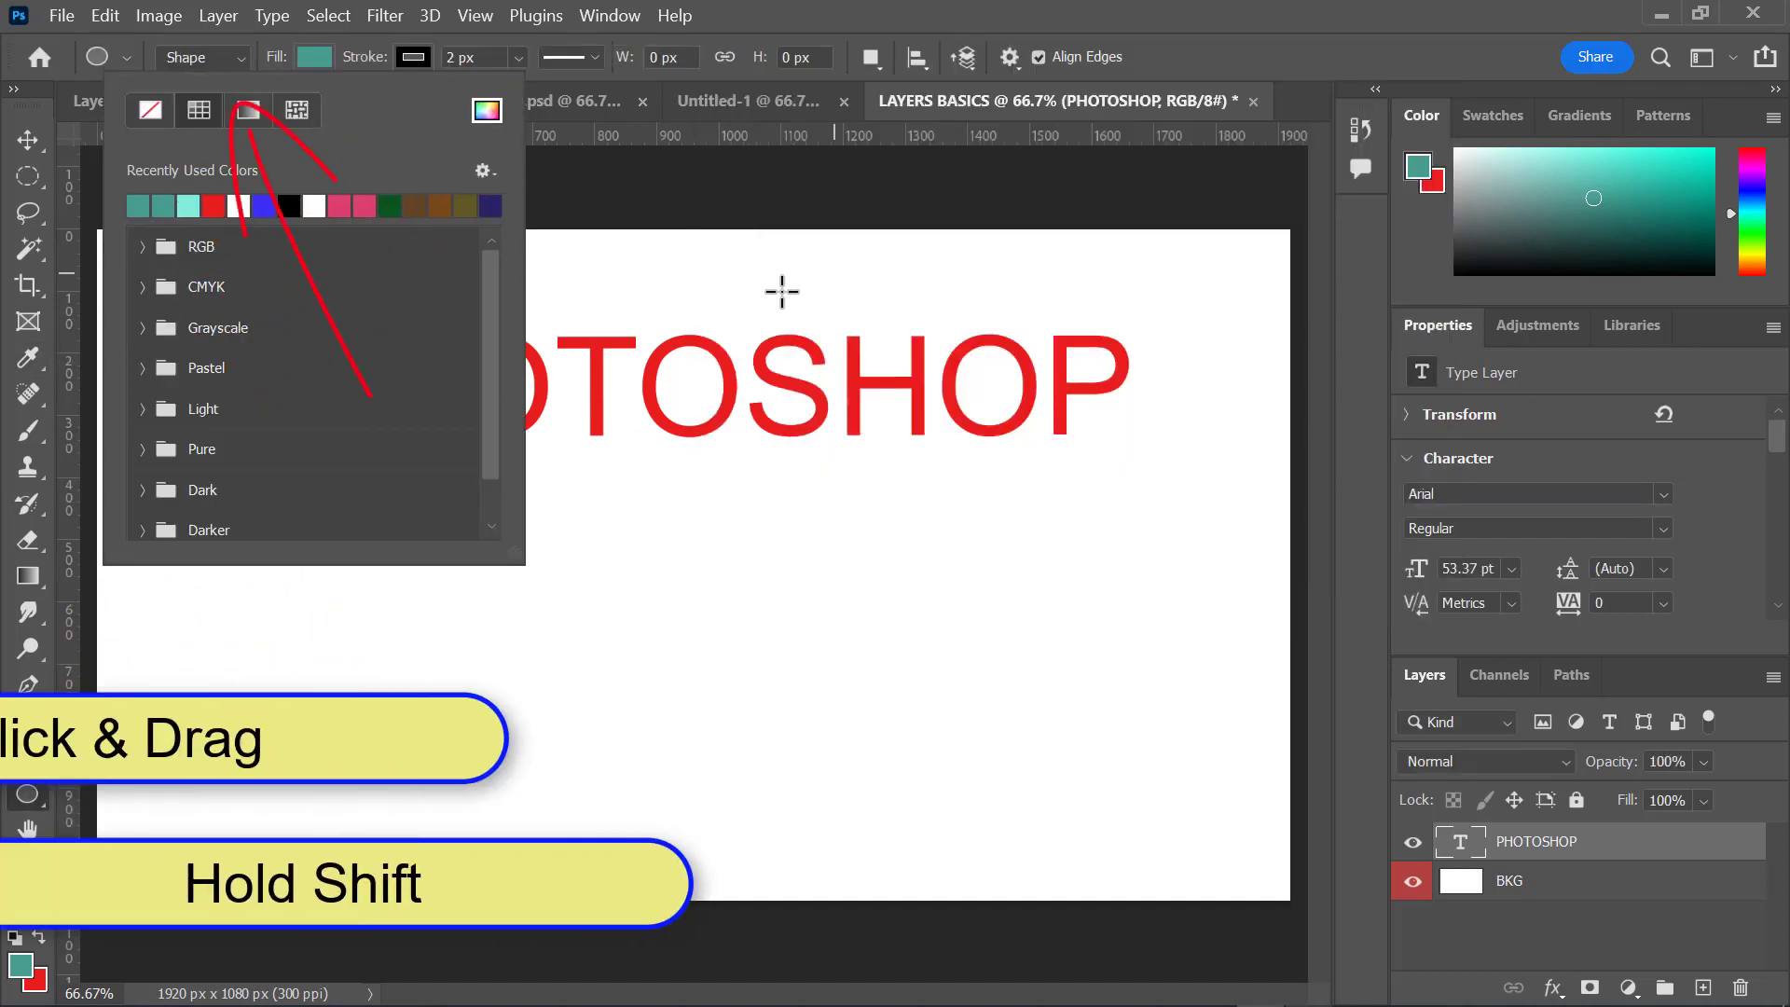
pyautogui.press('Return')
pyautogui.moveTo(500, 299); pyautogui.dragTo(871, 743)
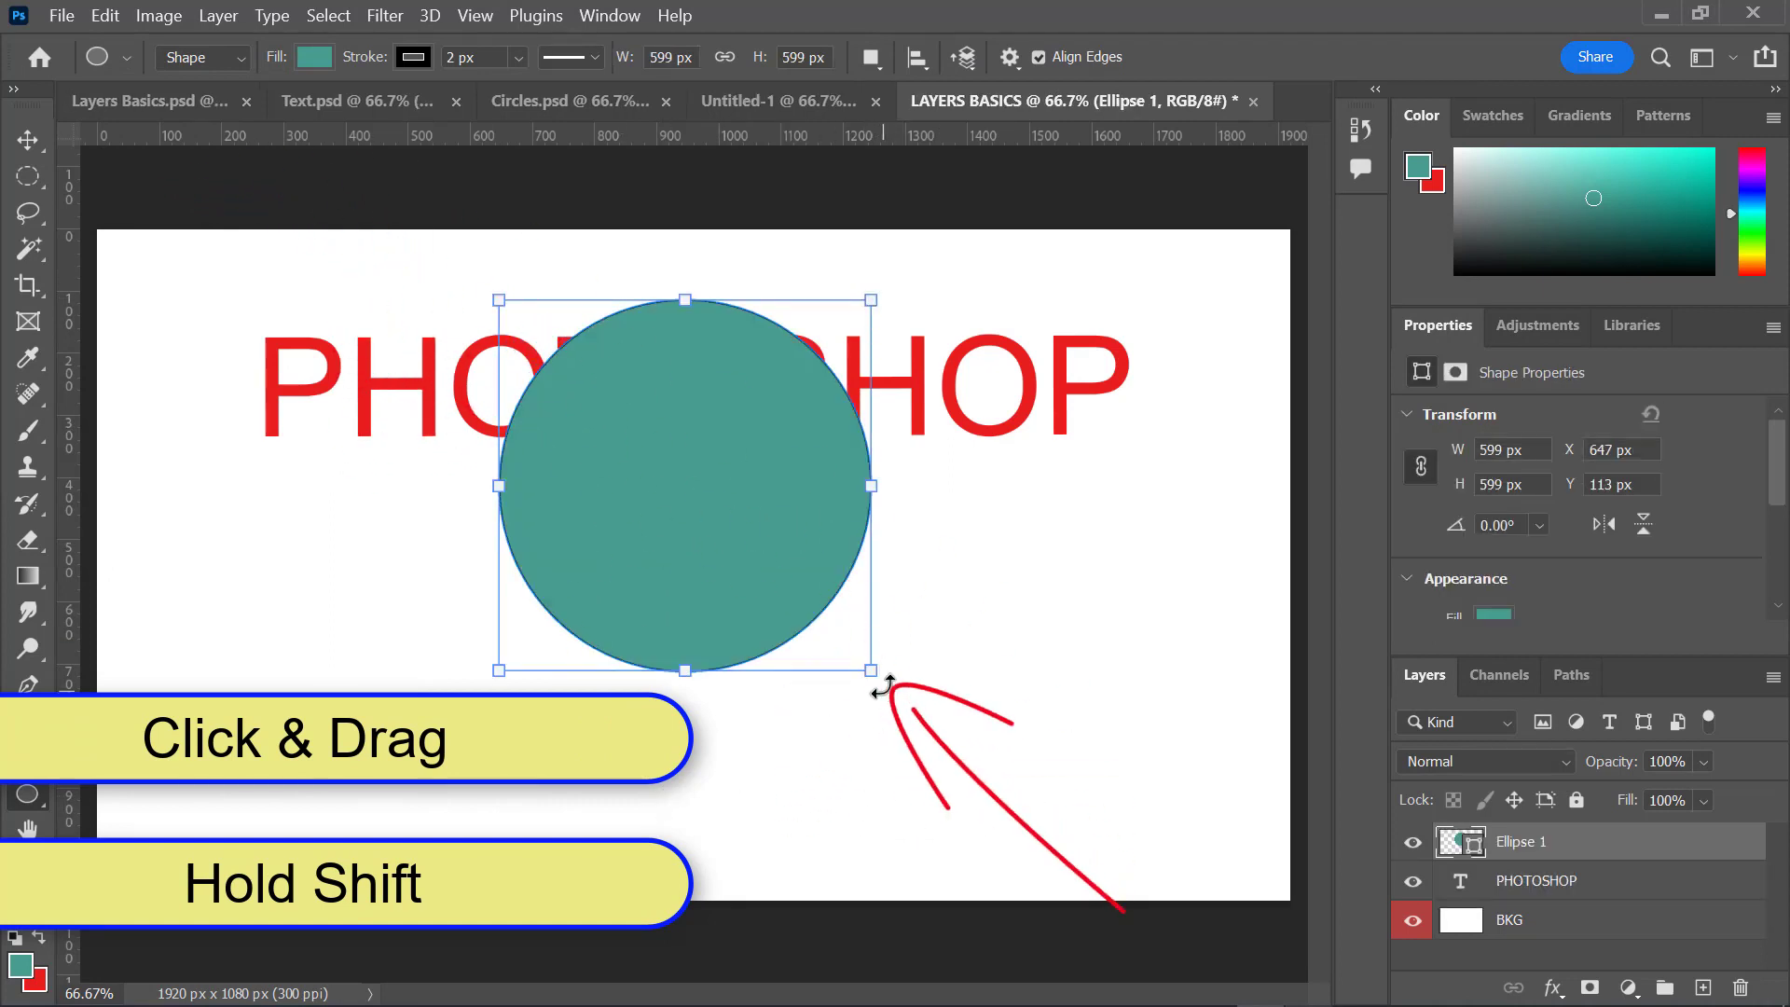
# Shrink the teal circle to about 456 px in diameter and move it to about X 737 px, Y 84 px
pyautogui.moveTo(865, 669)
pyautogui.mouseDown()
pyautogui.moveTo(812, 560)
pyautogui.moveTo(781, 581)
pyautogui.mouseUp()
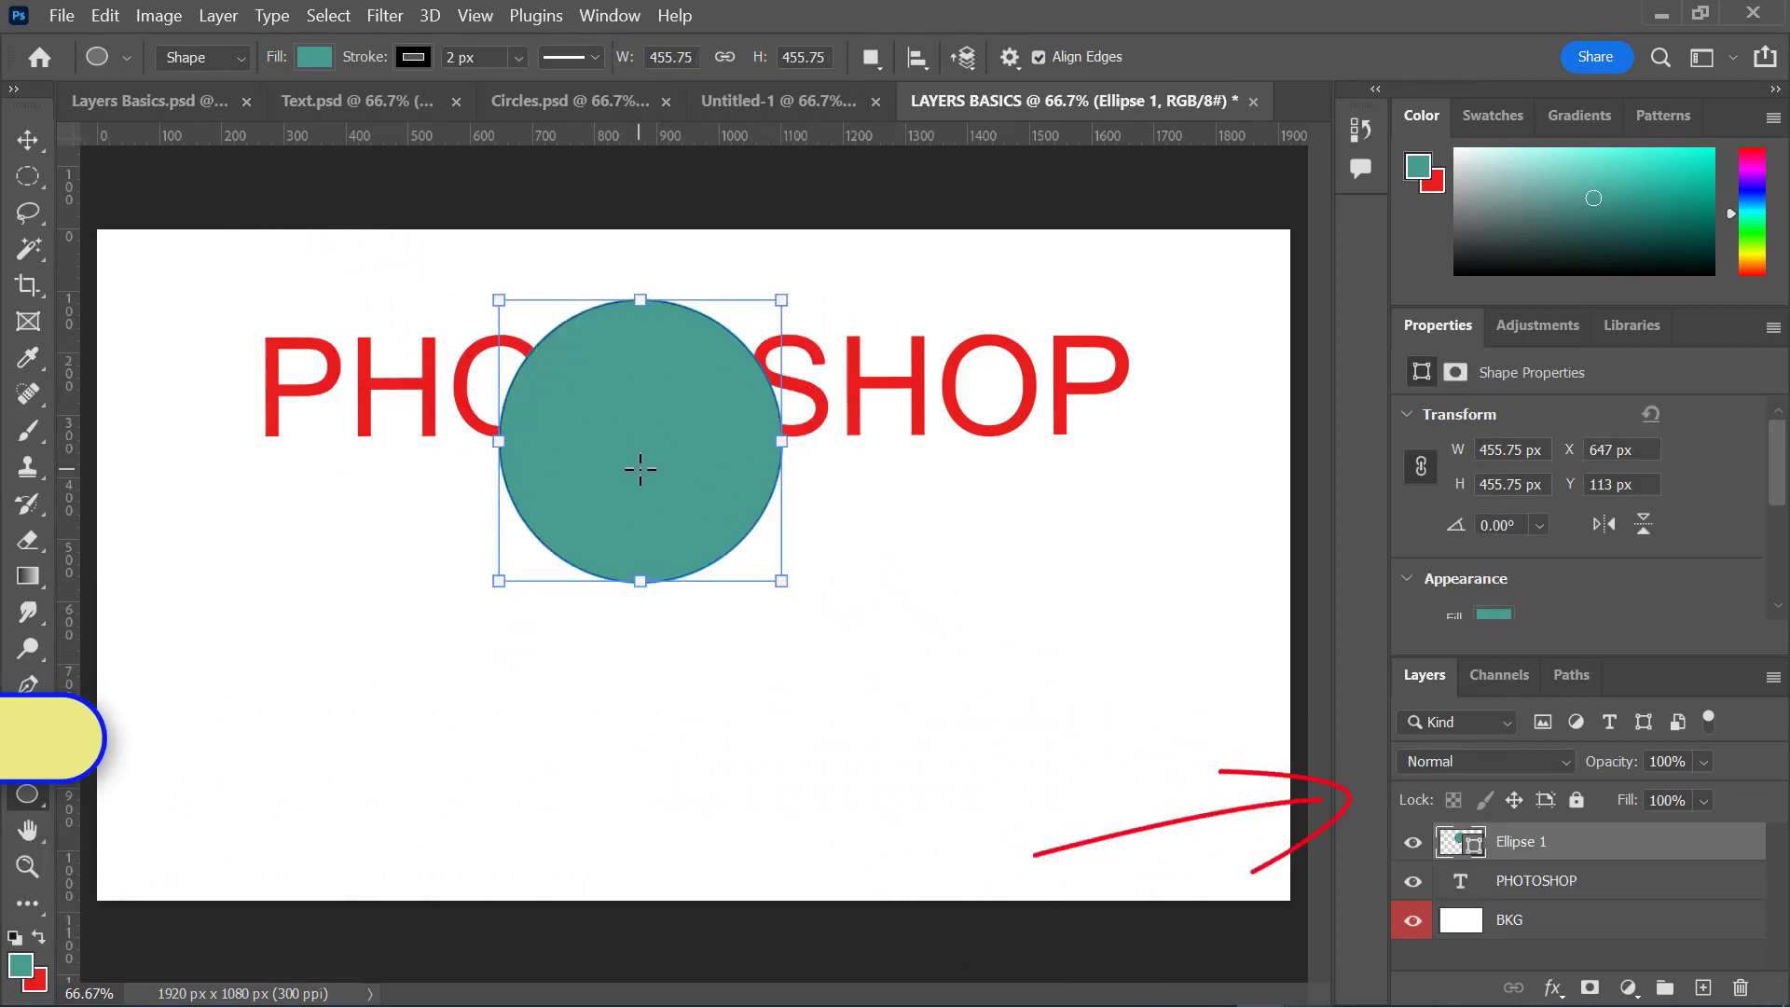
pyautogui.click(25, 138)
pyautogui.moveTo(559, 470); pyautogui.dragTo(622, 446)
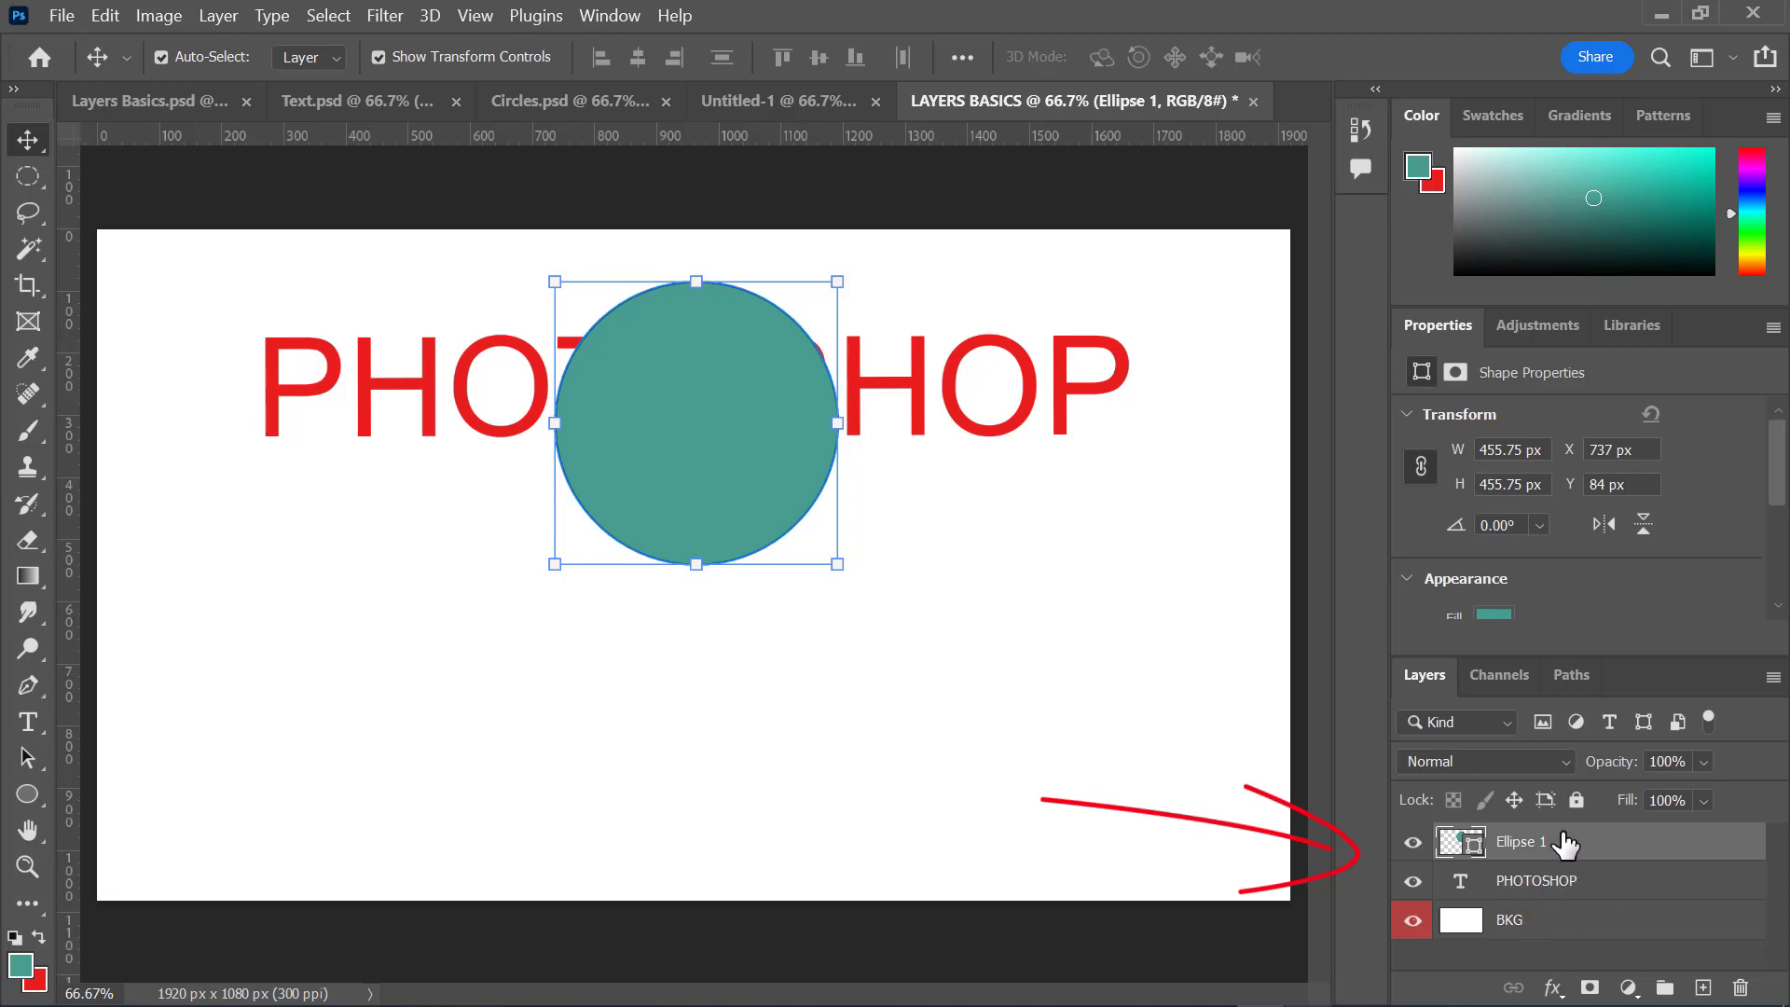
# Place the Ellipse 1 layer below the PHOTOSHOP text layer and rename it Circle
pyautogui.moveTo(1565, 844); pyautogui.dragTo(1568, 909)
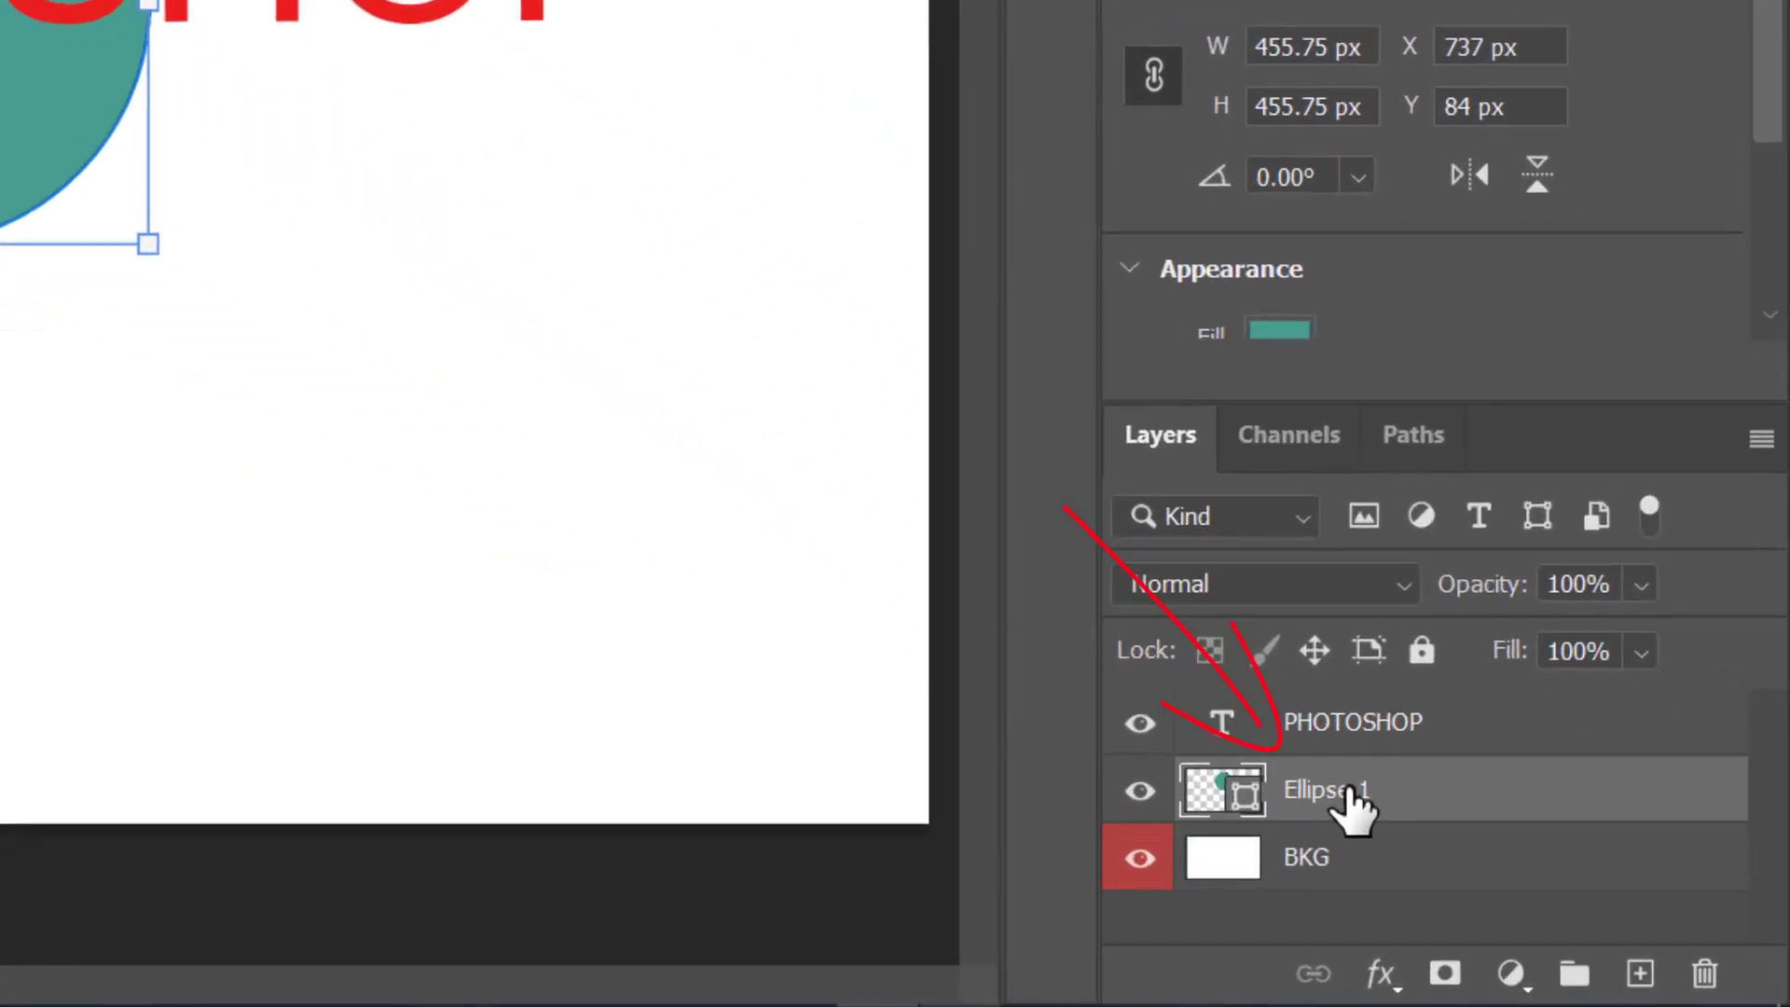
pyautogui.doubleClick(1348, 791)
pyautogui.press('BackSpace')
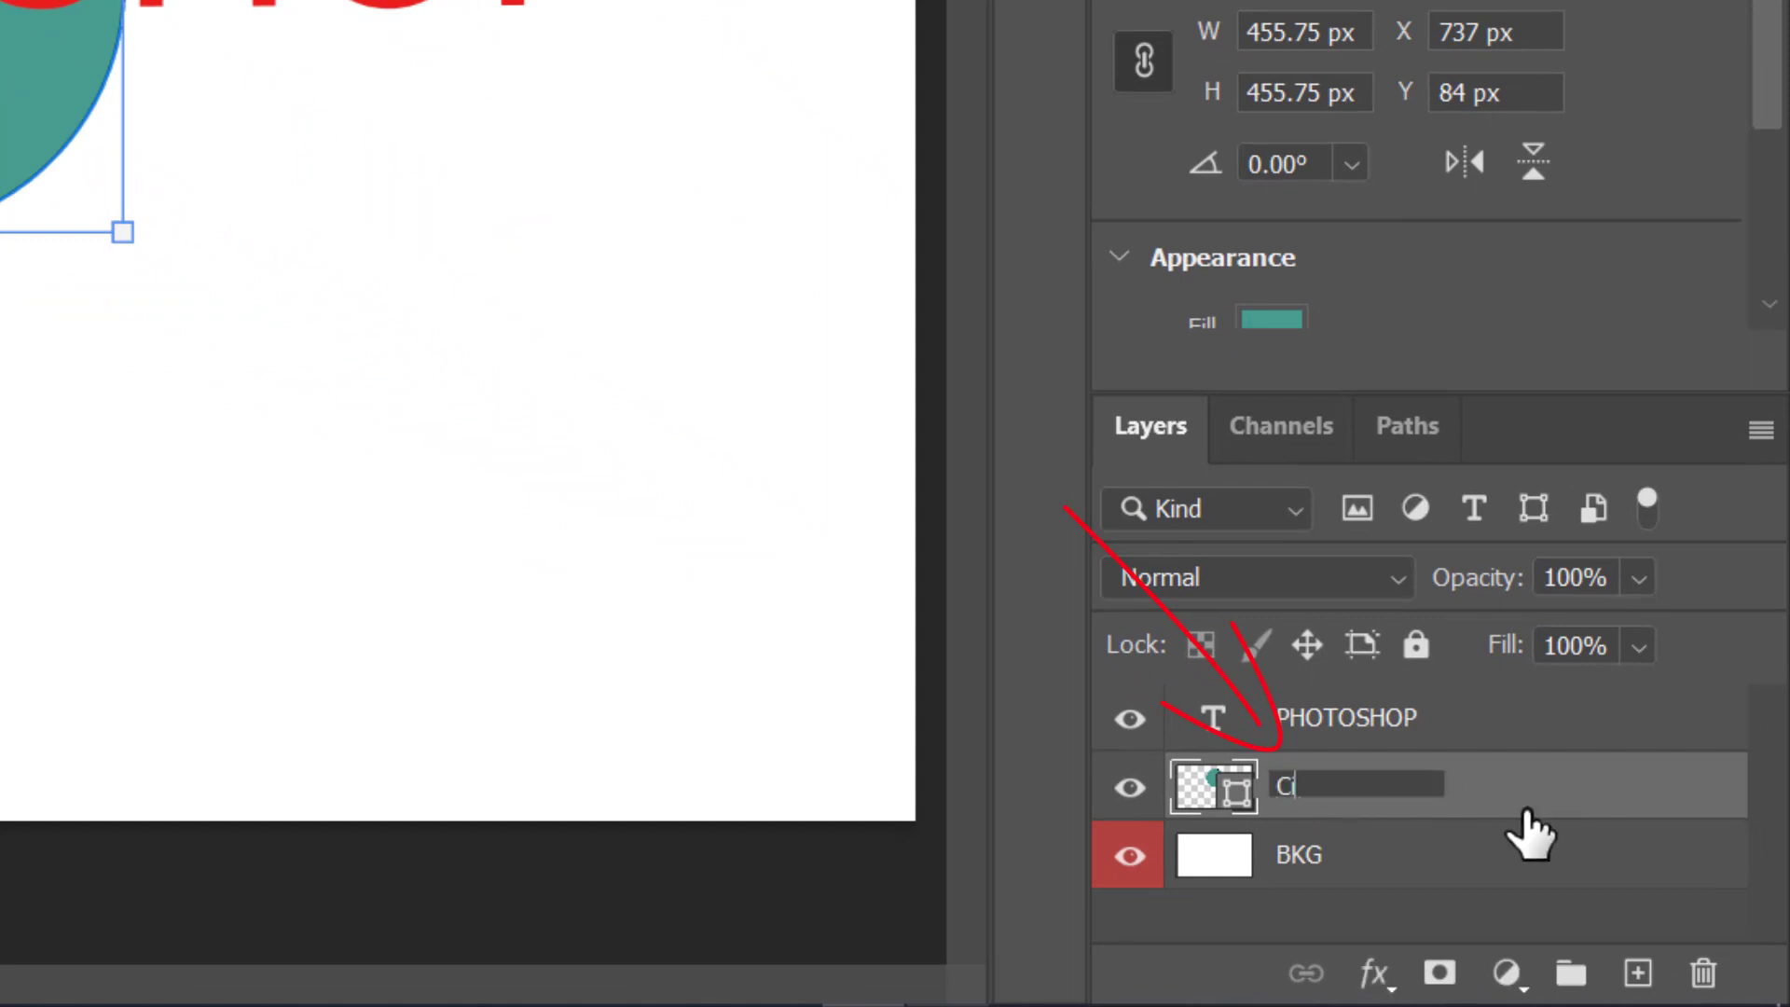
pyautogui.press('Return')
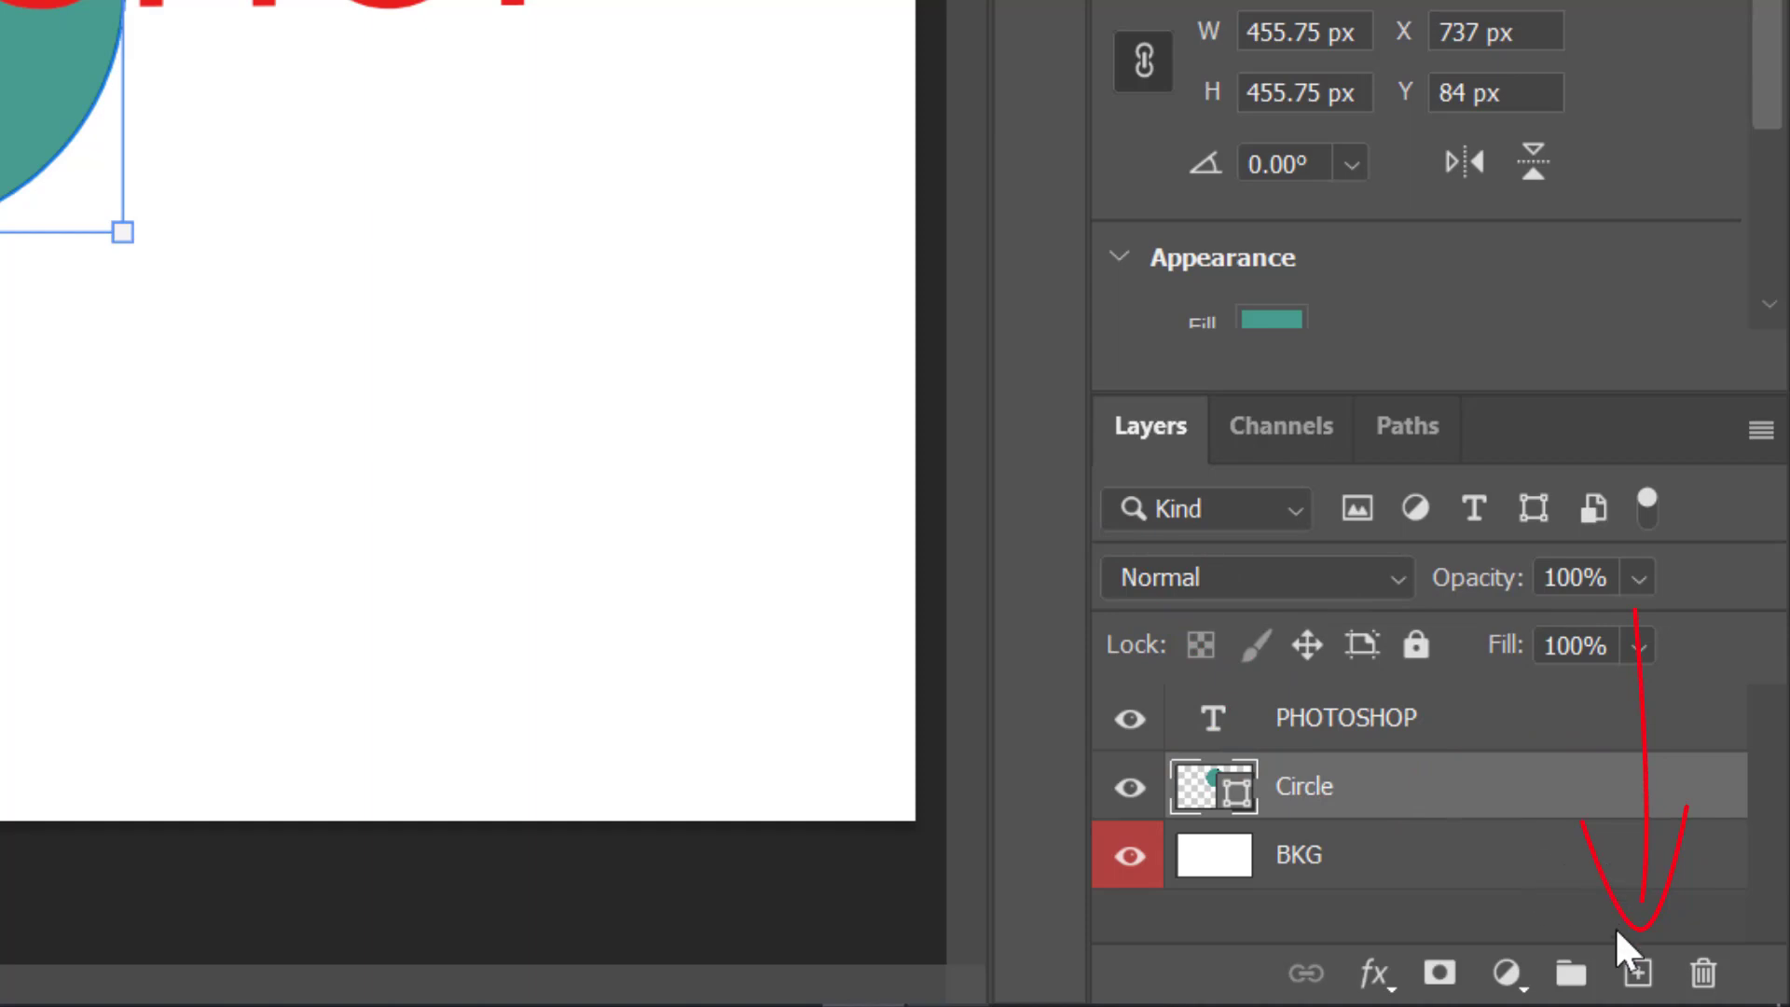
# Duplicate the Circle layer and delete the empty layer added above it
pyautogui.click(1638, 974)
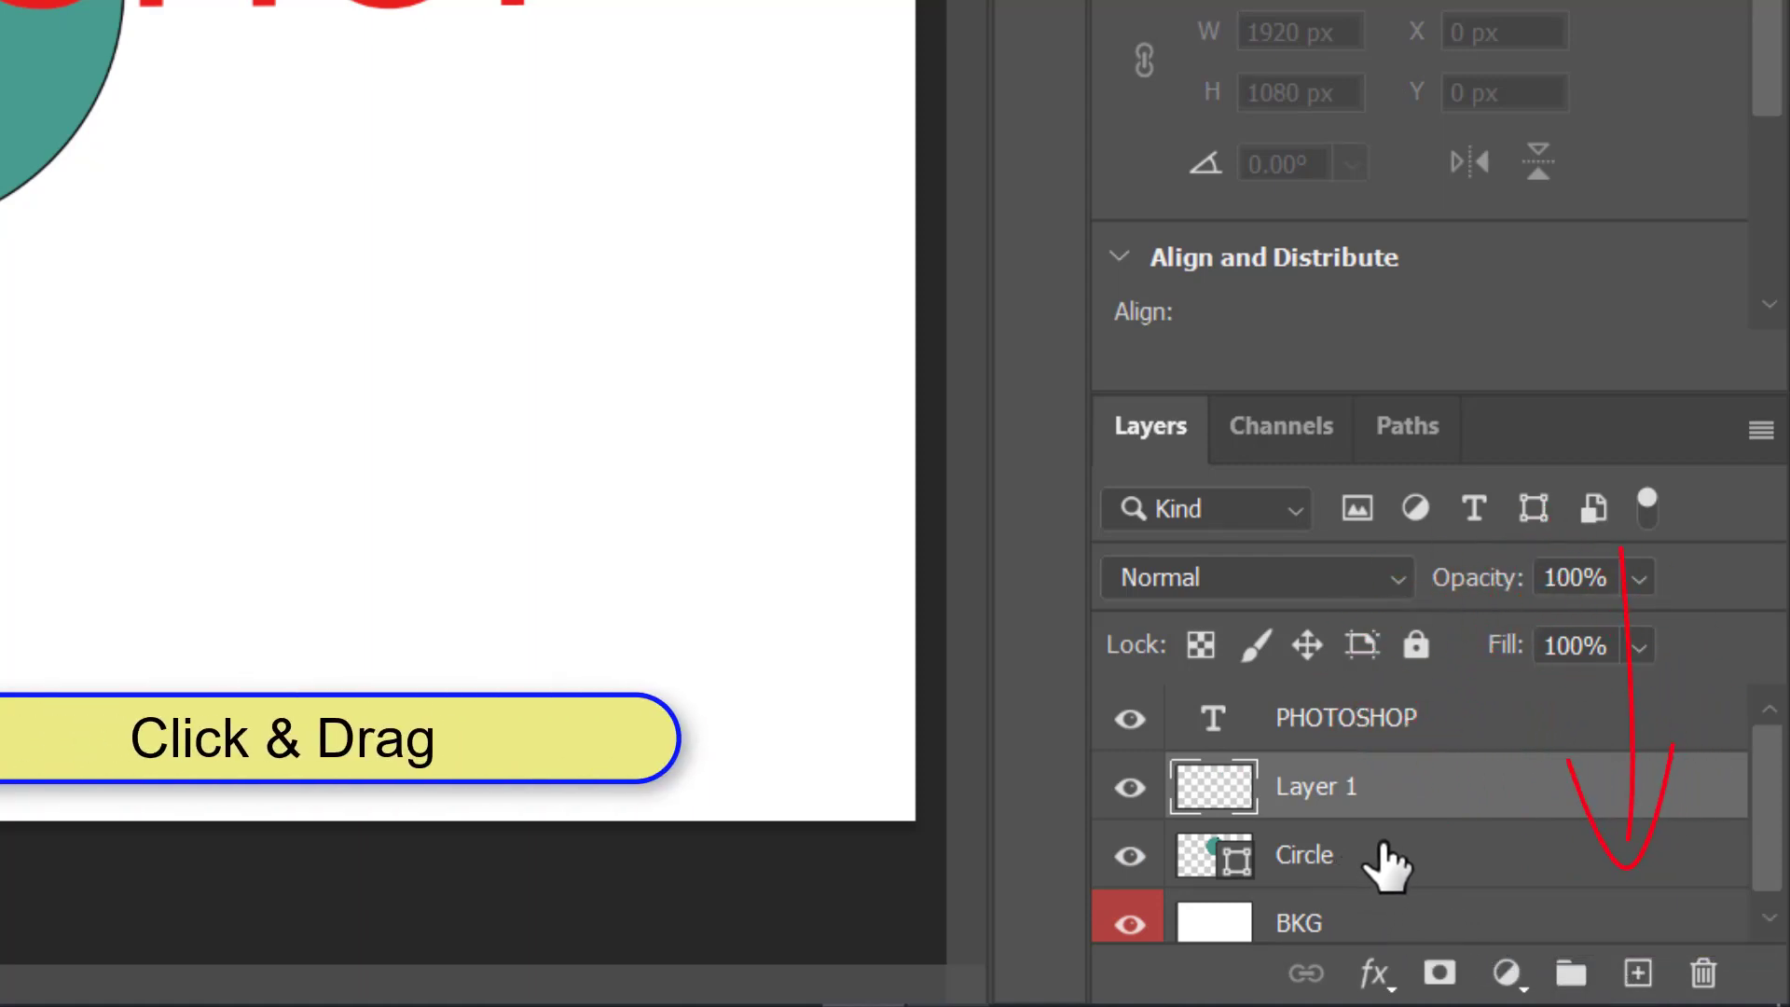
pyautogui.moveTo(1390, 862); pyautogui.dragTo(1627, 972)
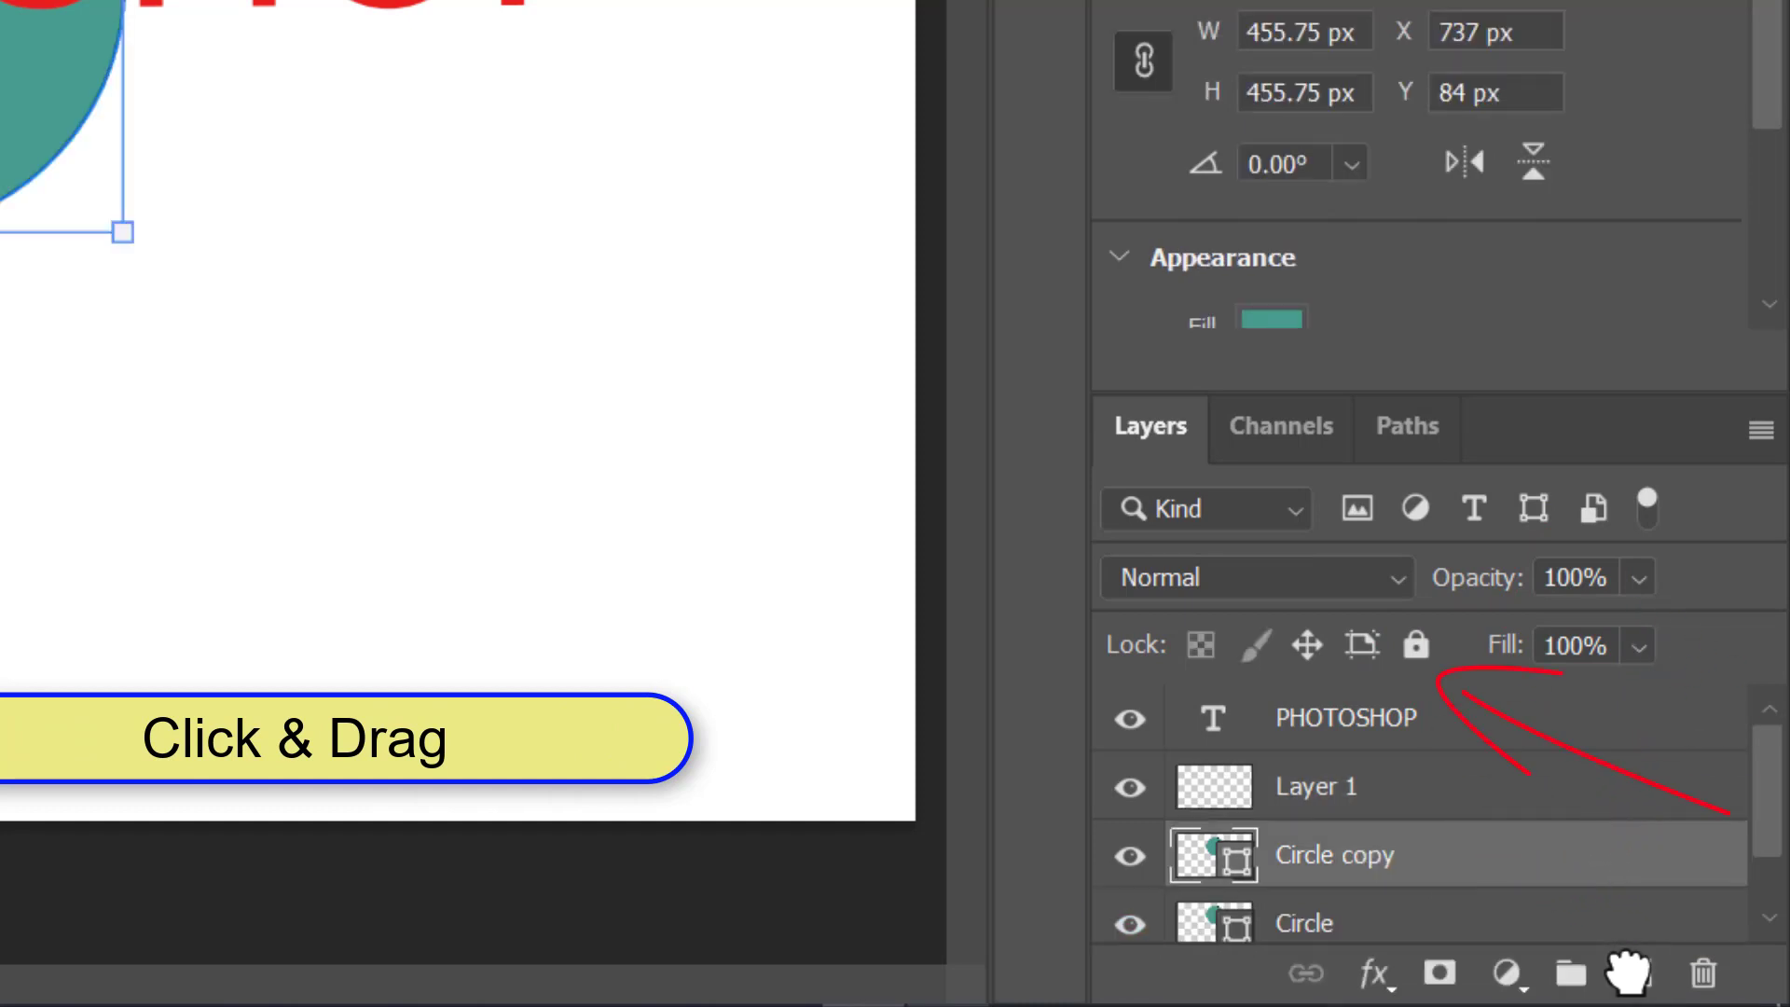
pyautogui.click(1444, 790)
pyautogui.moveTo(1444, 790)
pyautogui.mouseDown()
pyautogui.moveTo(1455, 815)
pyautogui.moveTo(1631, 887)
pyautogui.moveTo(1718, 970)
pyautogui.mouseUp()
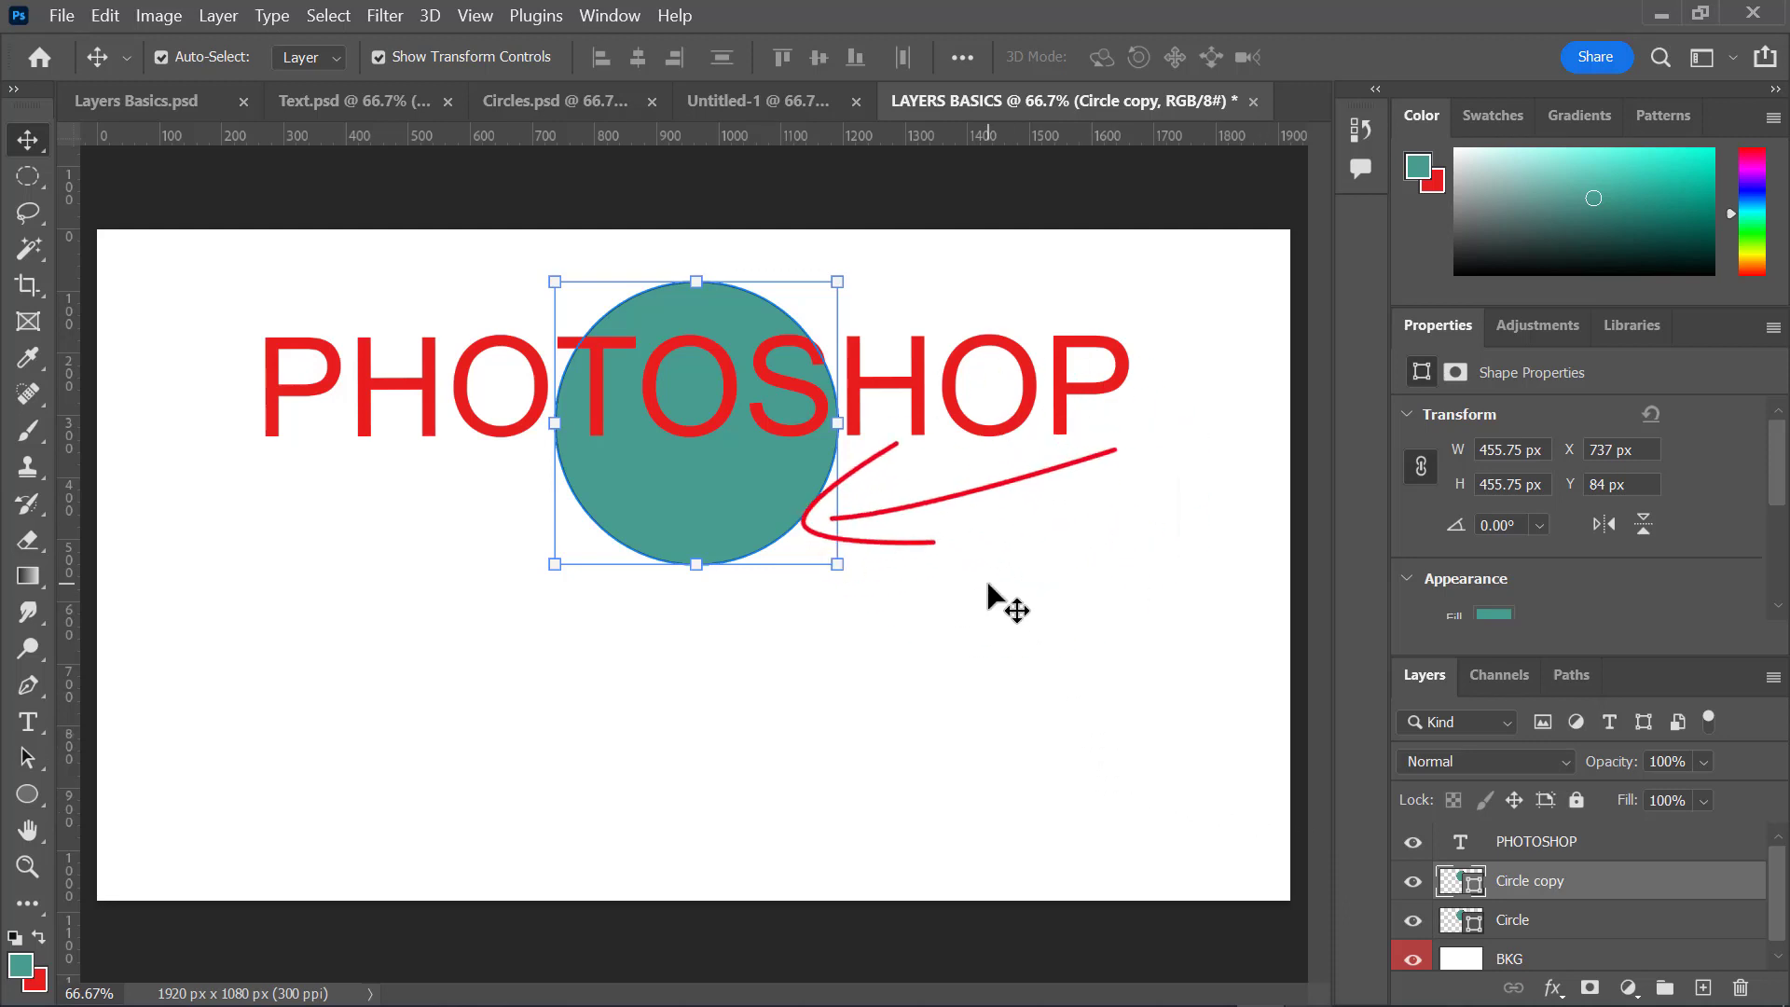
# Move the copied circle straight down to about Y 579 px and hide the original Circle layer
pyautogui.moveTo(723, 504); pyautogui.dragTo(730, 808)
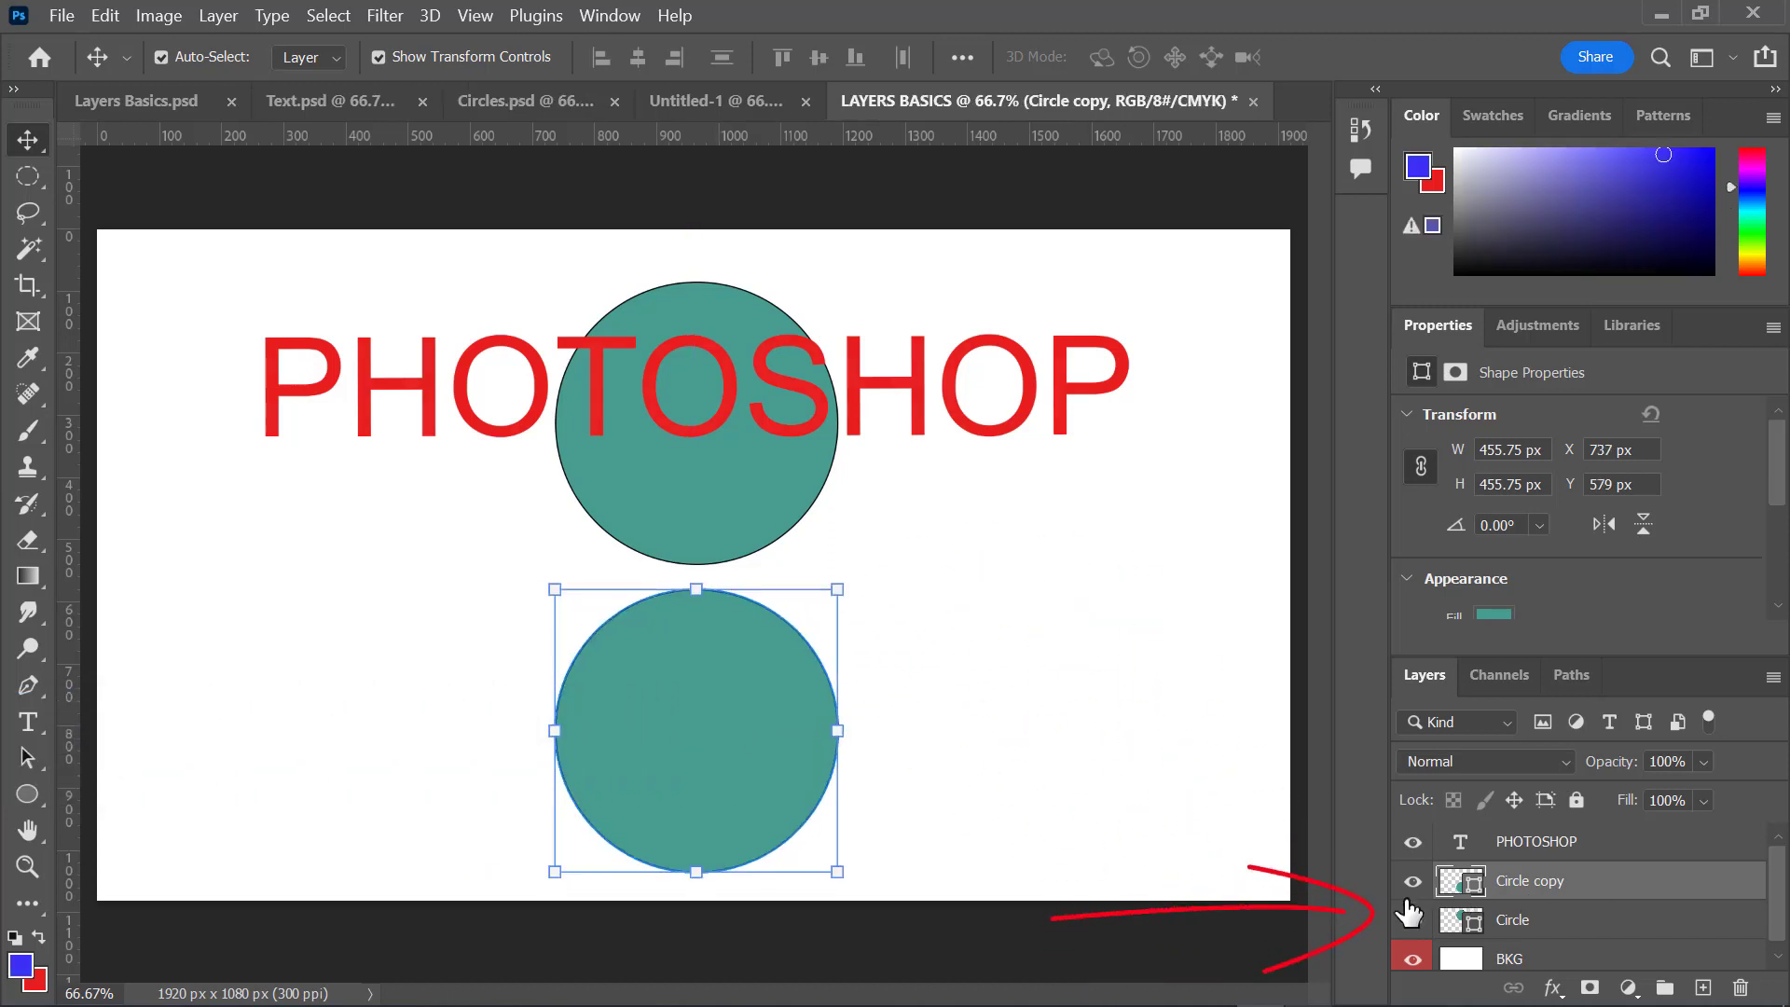
pyautogui.click(1415, 919)
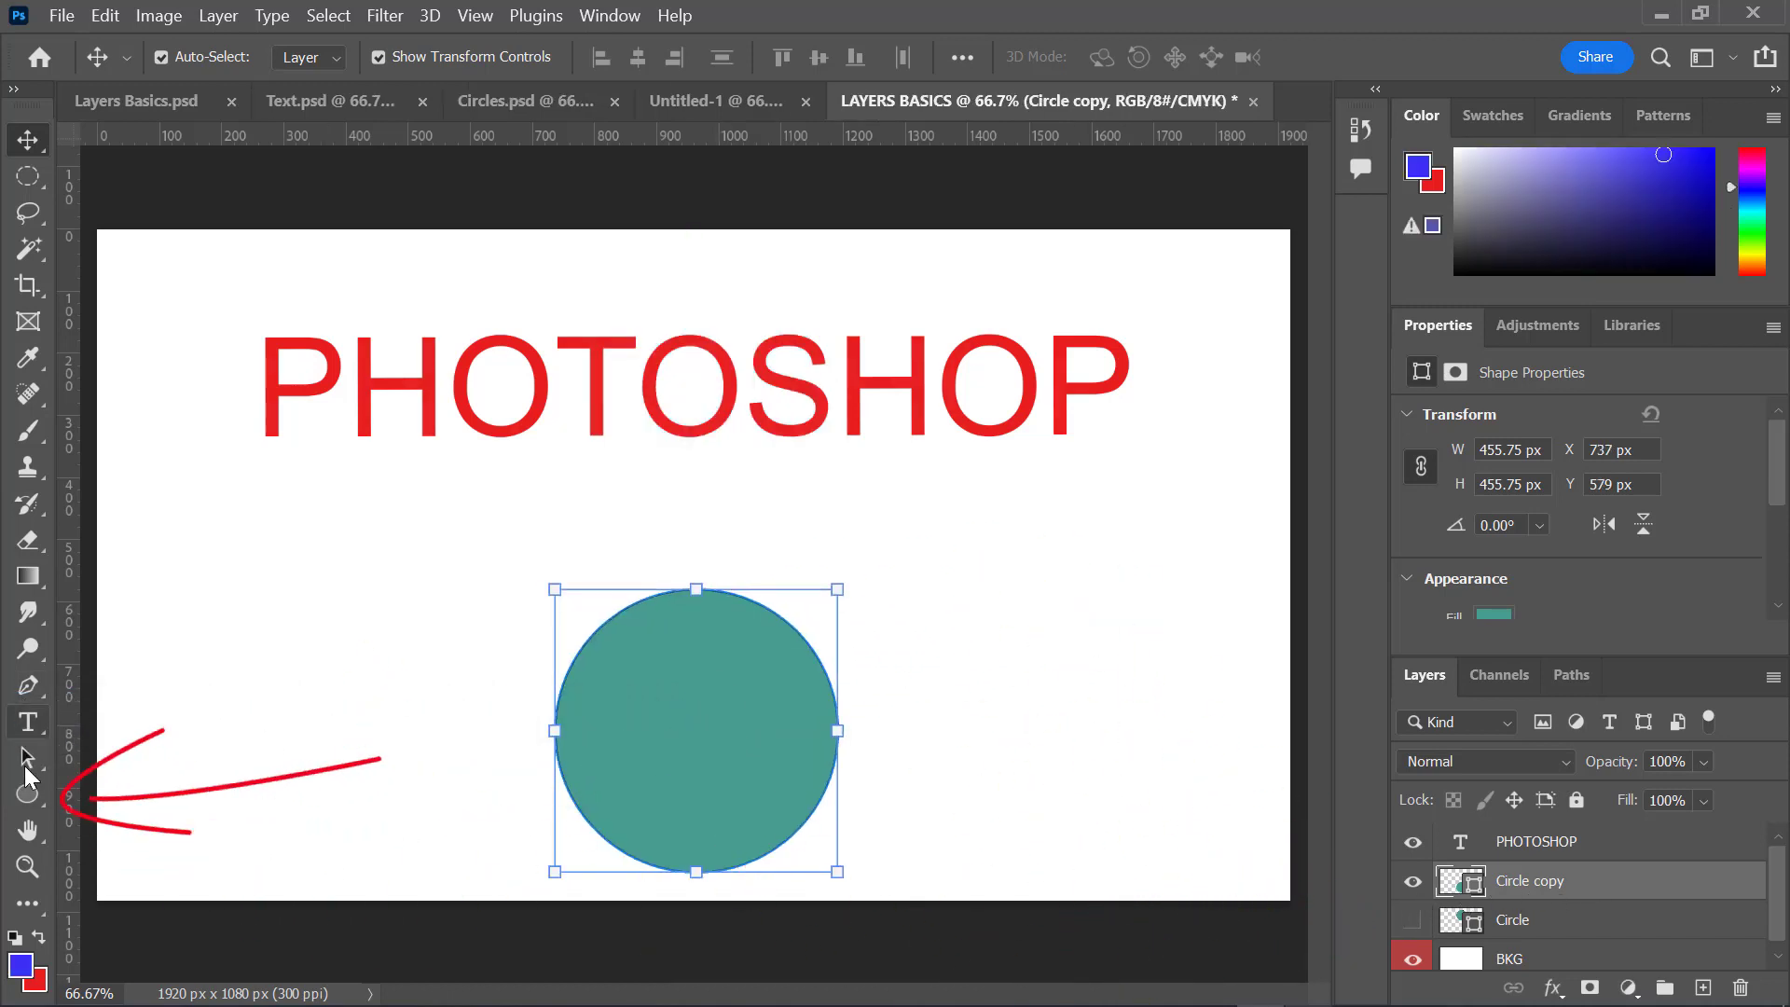
# Set the fill of the Circle copy shape to blue 3c2ff2
pyautogui.click(41, 797)
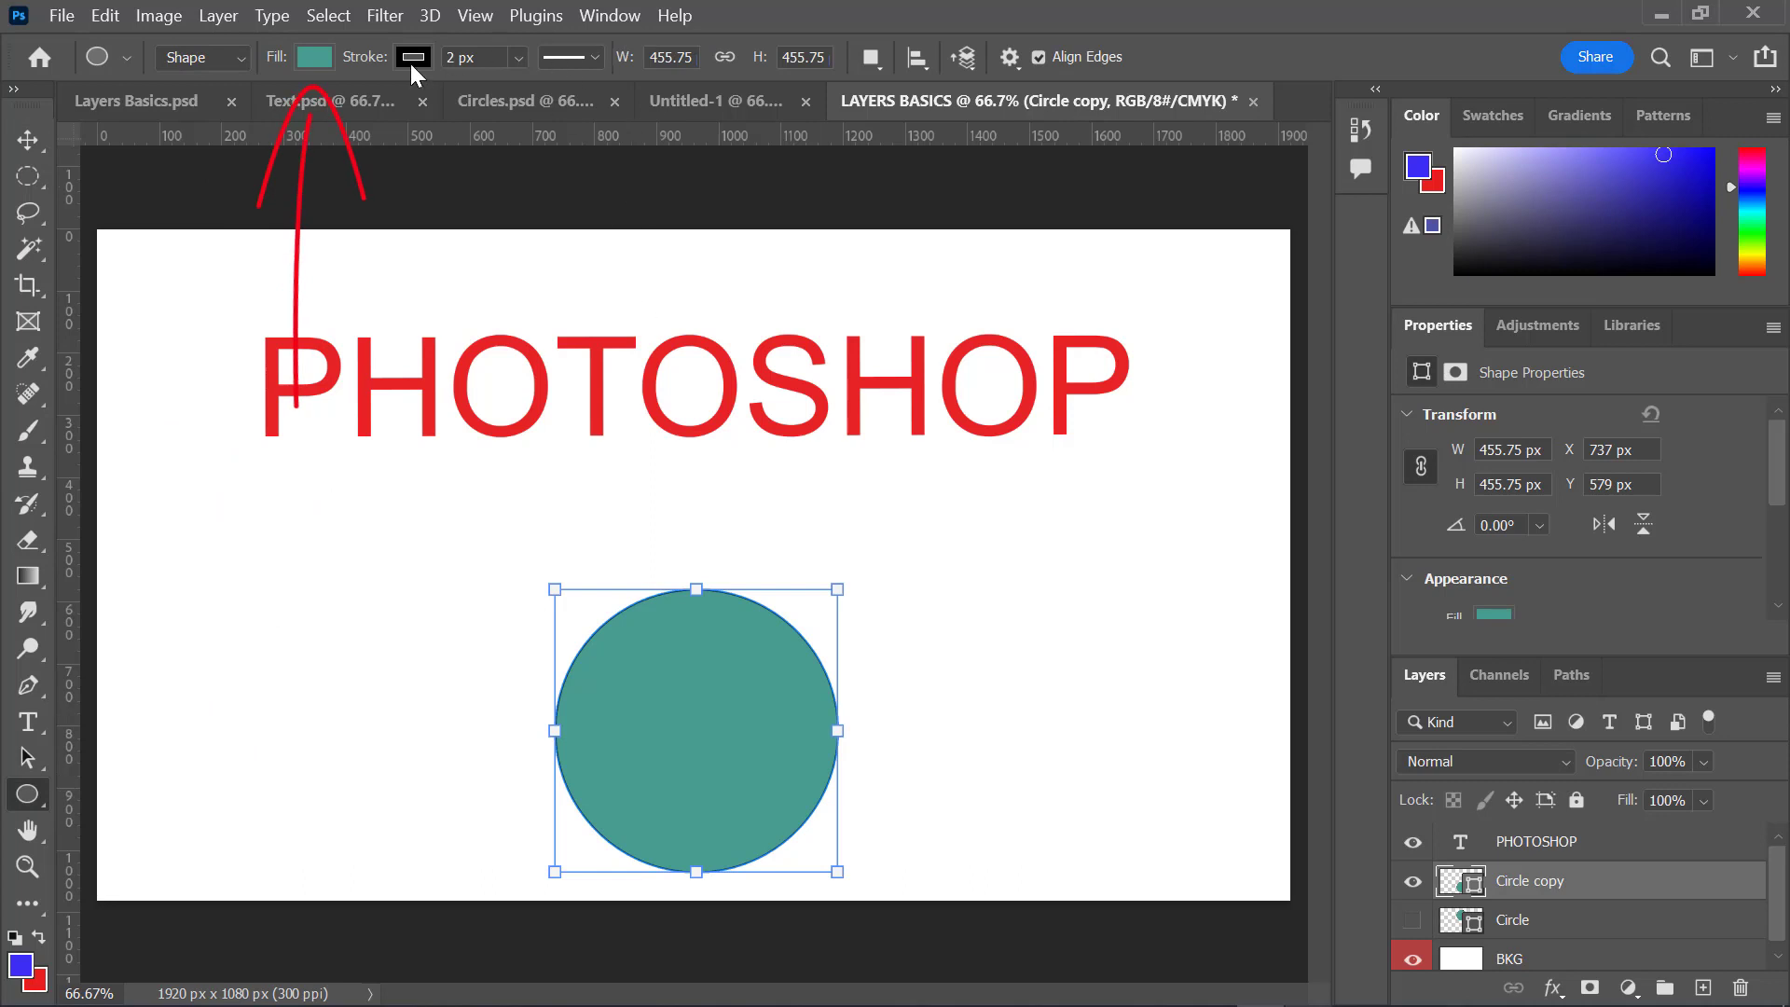
pyautogui.click(315, 57)
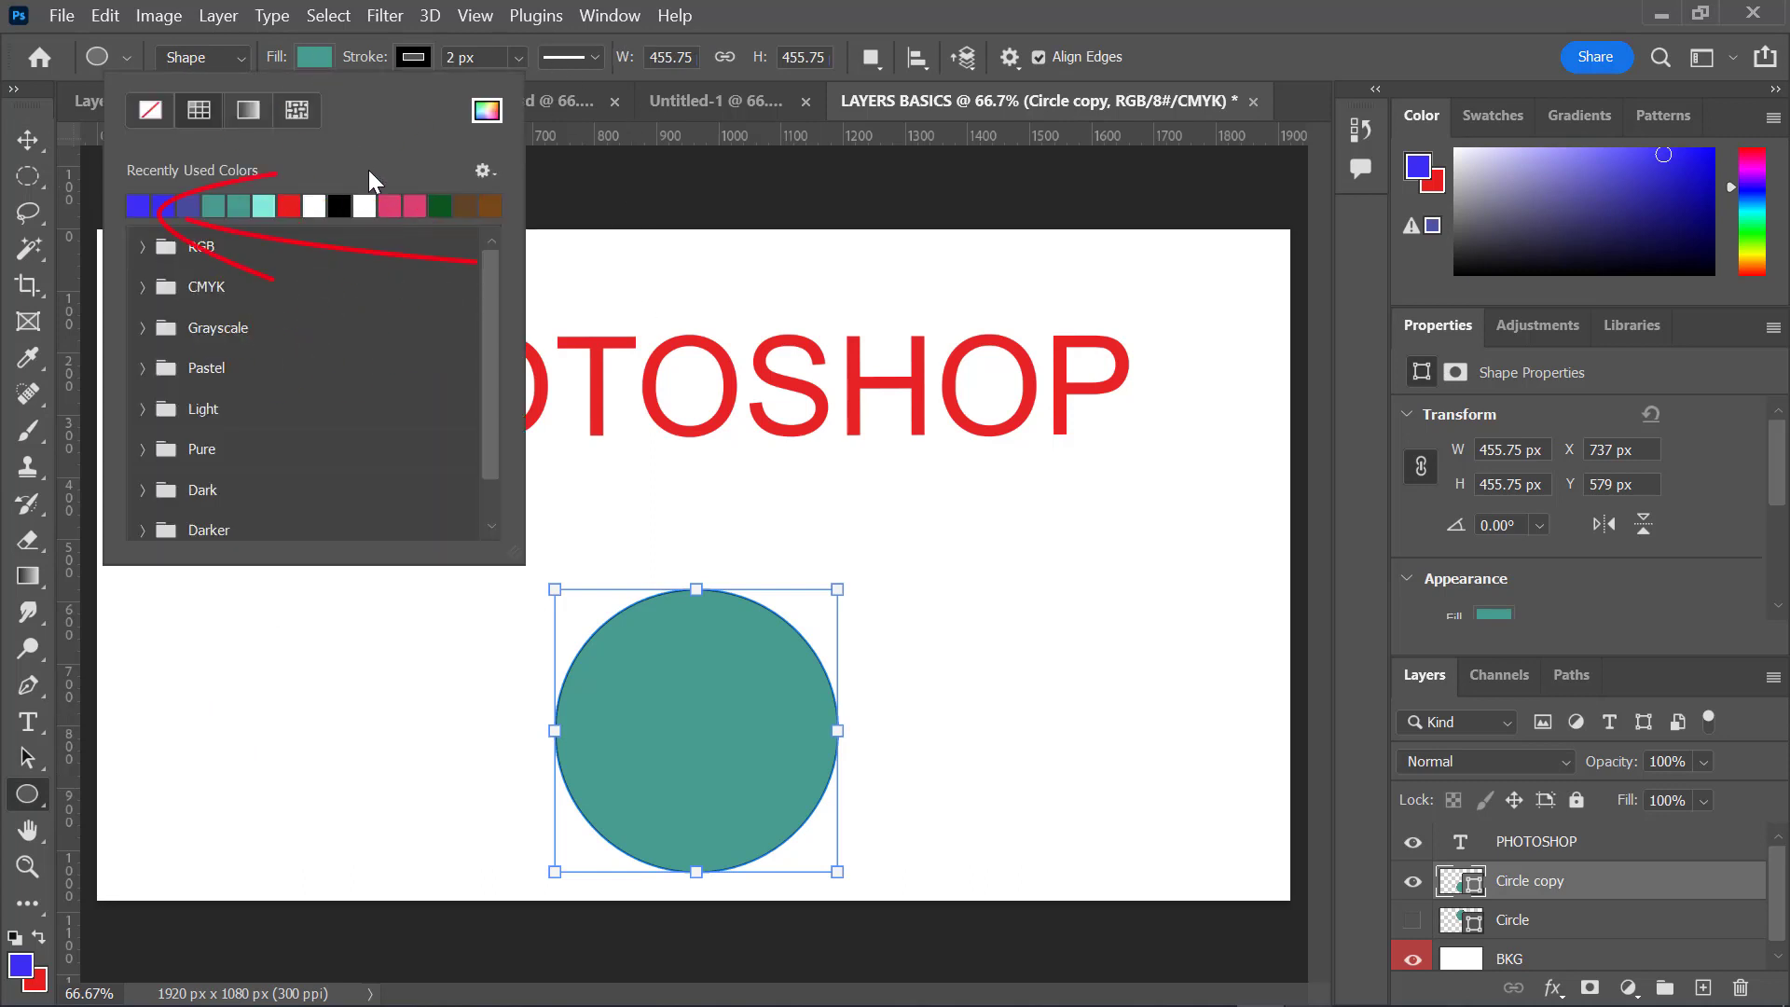
pyautogui.click(484, 111)
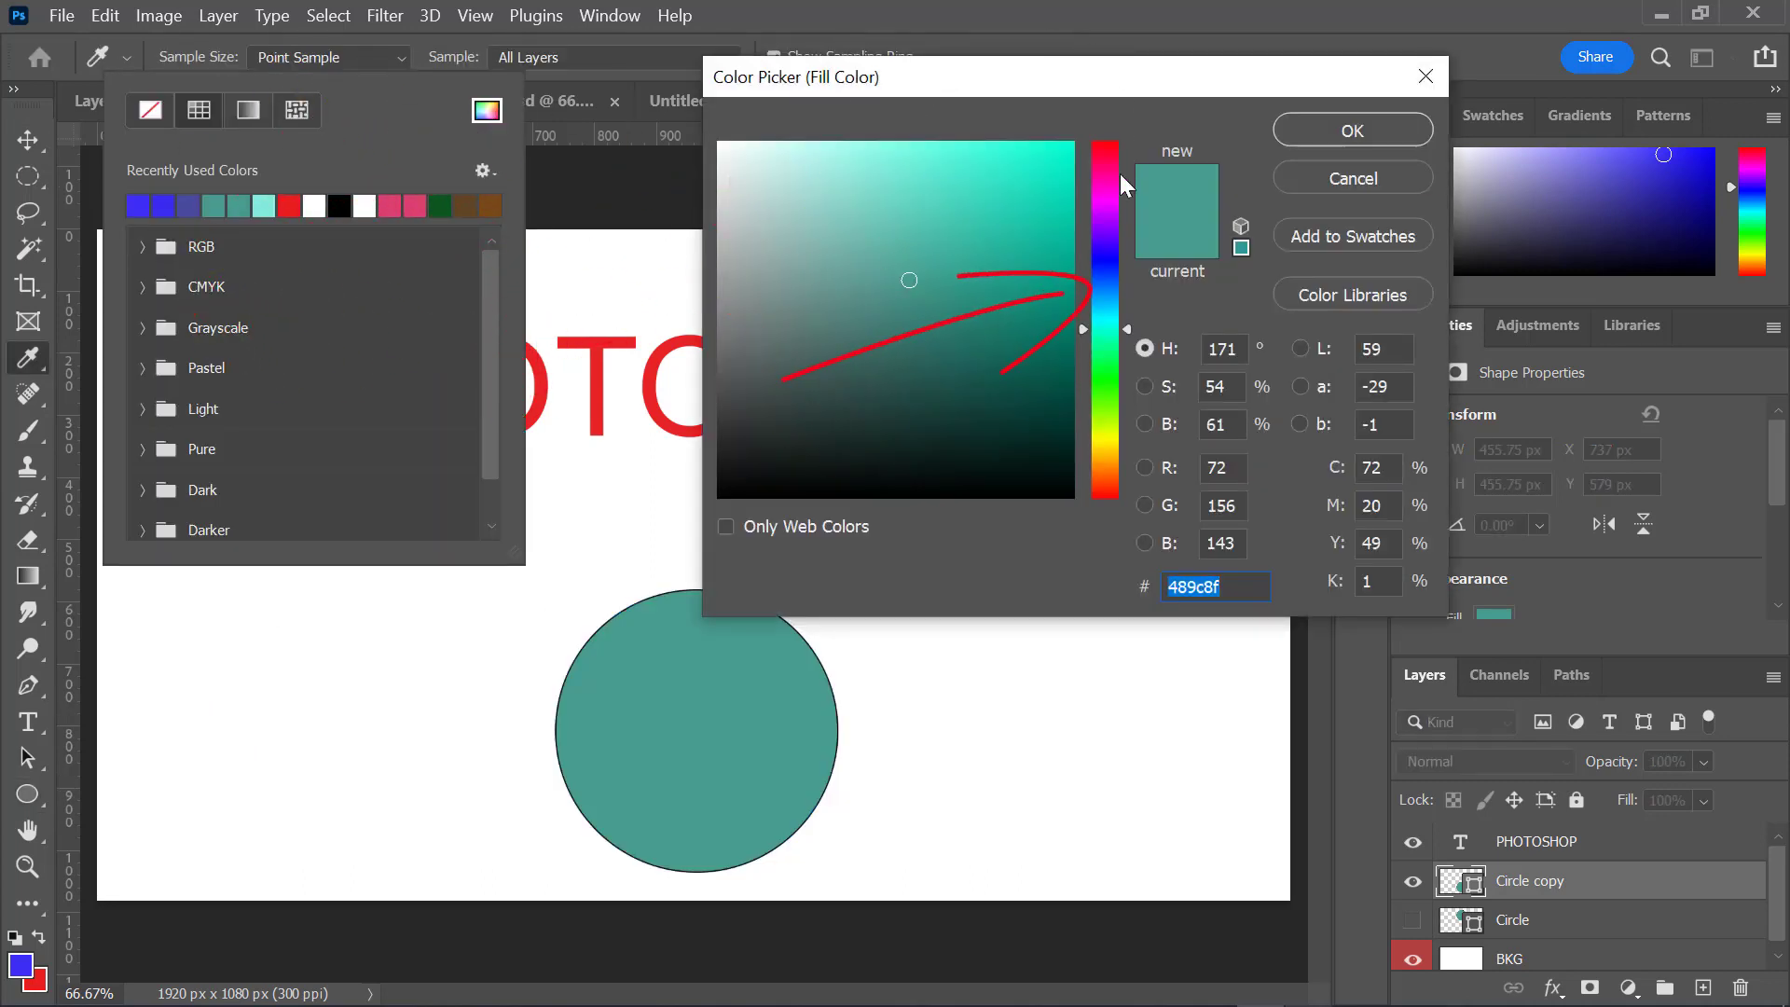
pyautogui.click(1105, 282)
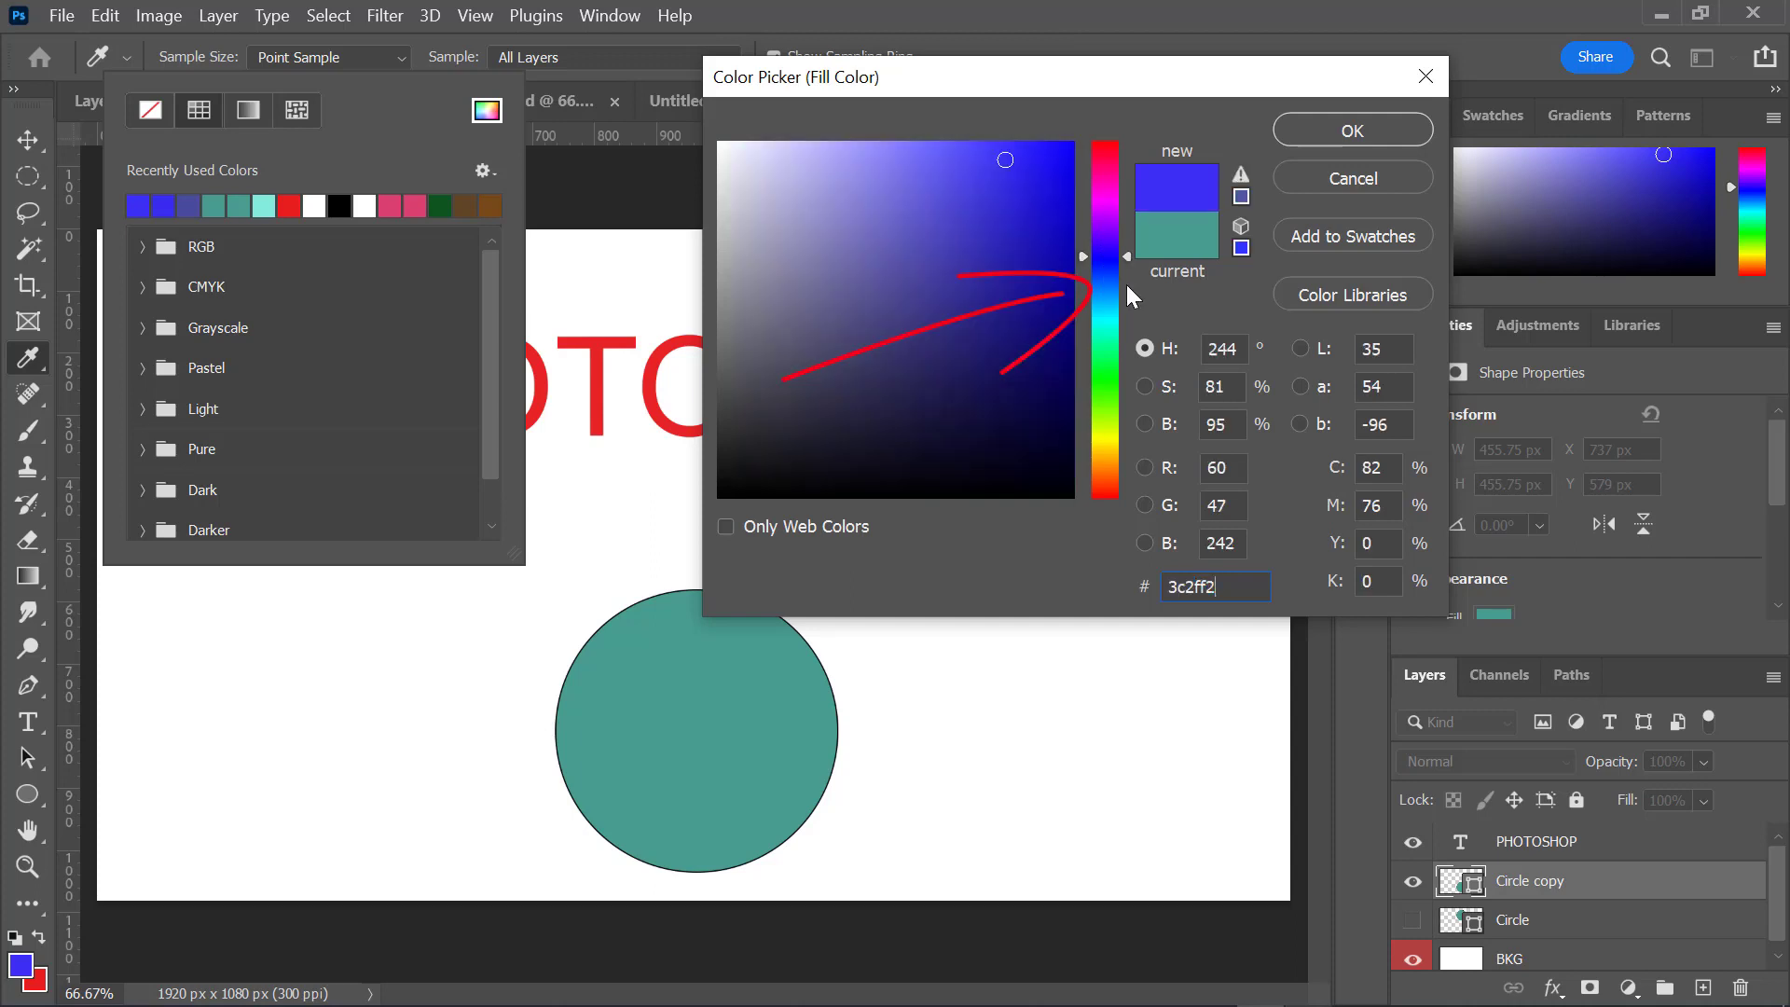
pyautogui.click(1312, 126)
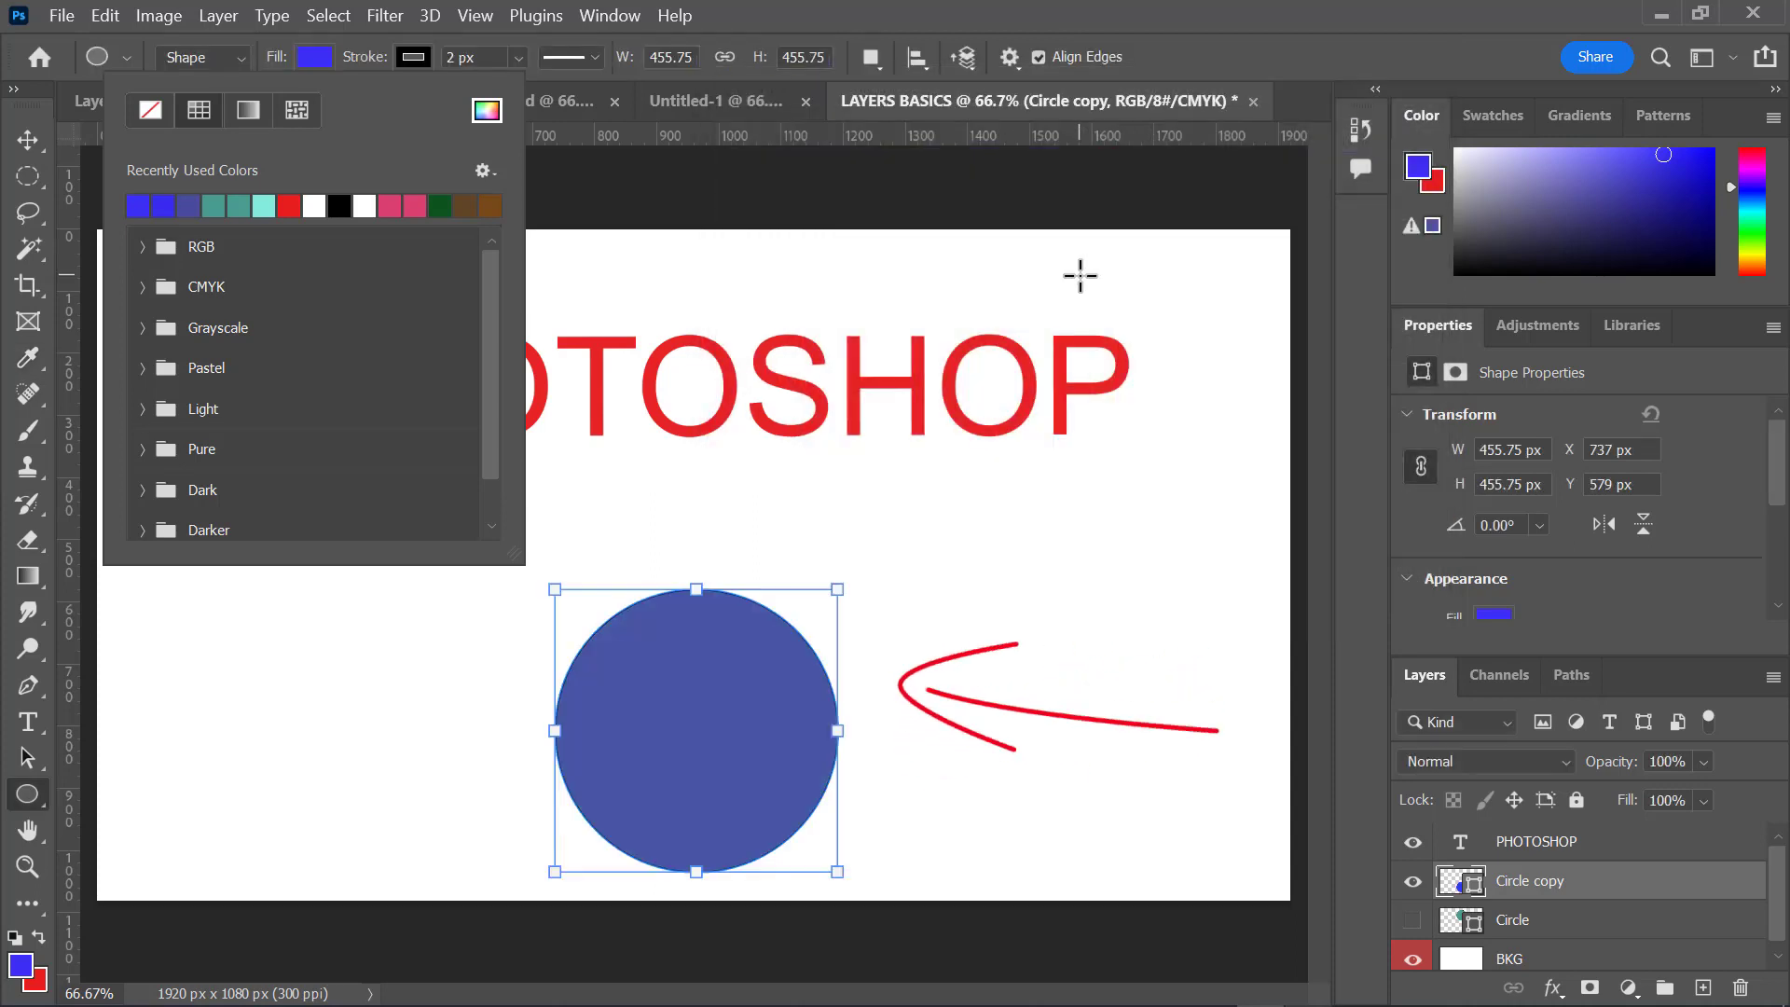
pyautogui.press('Return')
# Show the original Circle layer again and test the visibility of the Circle copy and PHOTOSHOP layers
pyautogui.click(1414, 922)
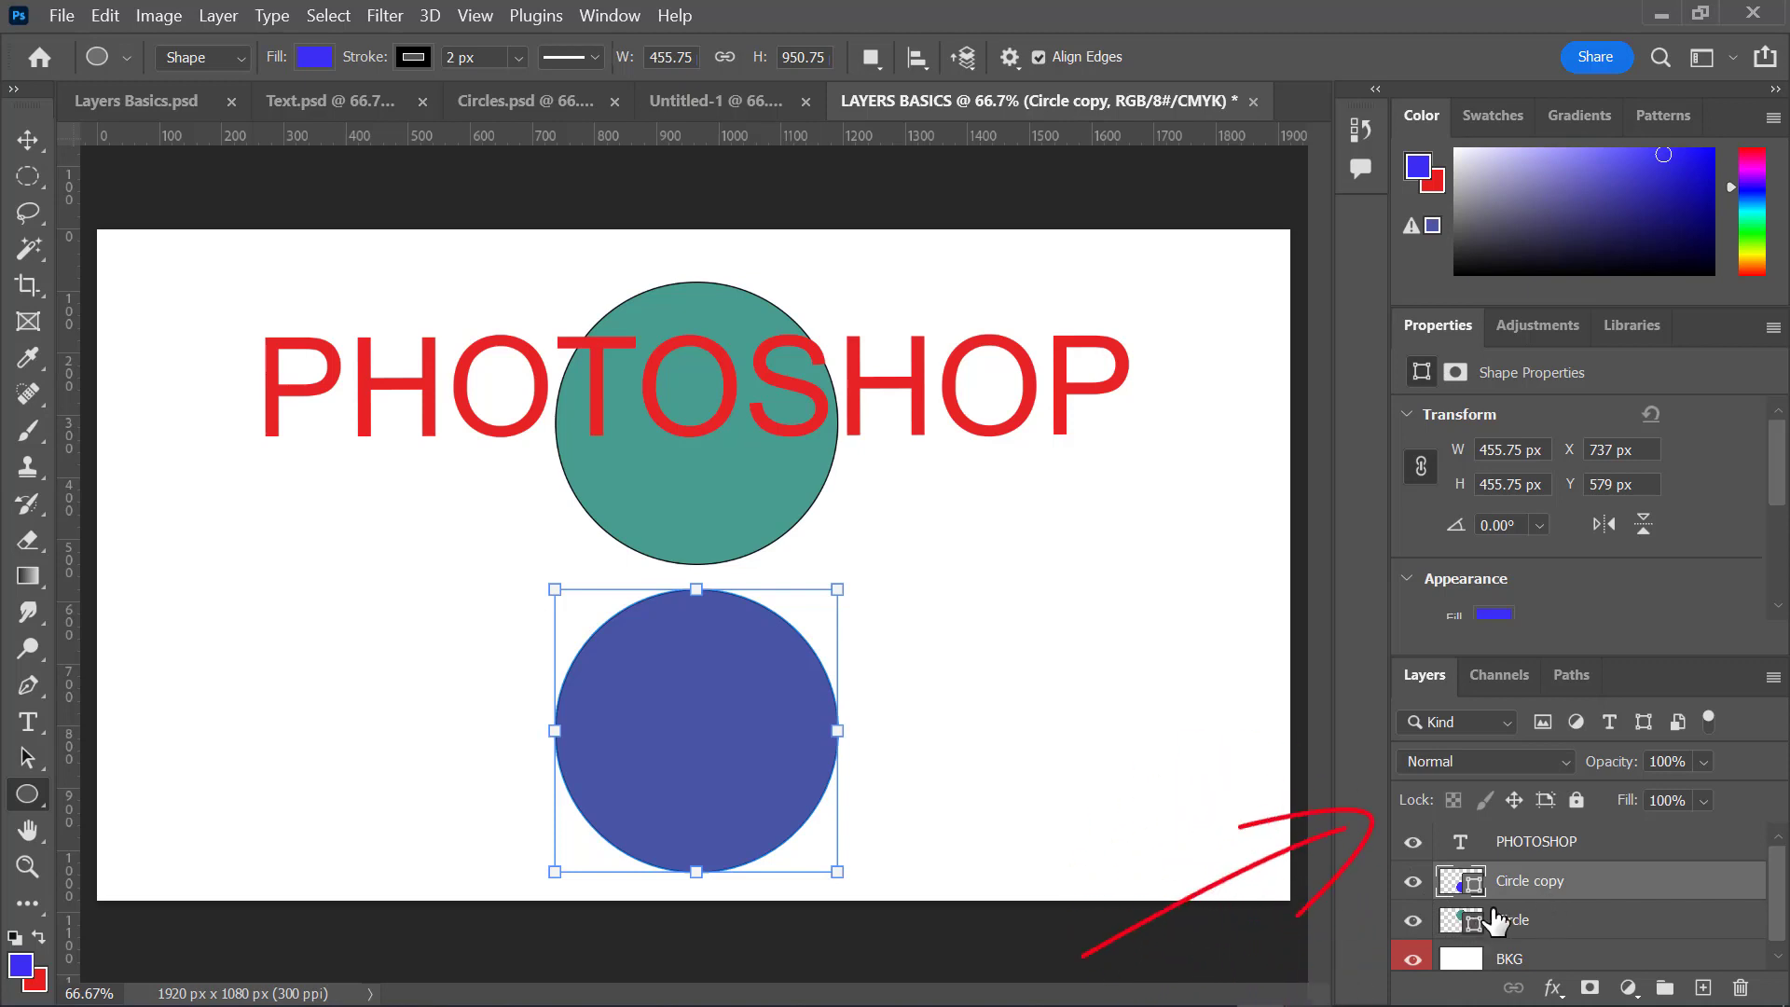
pyautogui.click(1415, 882)
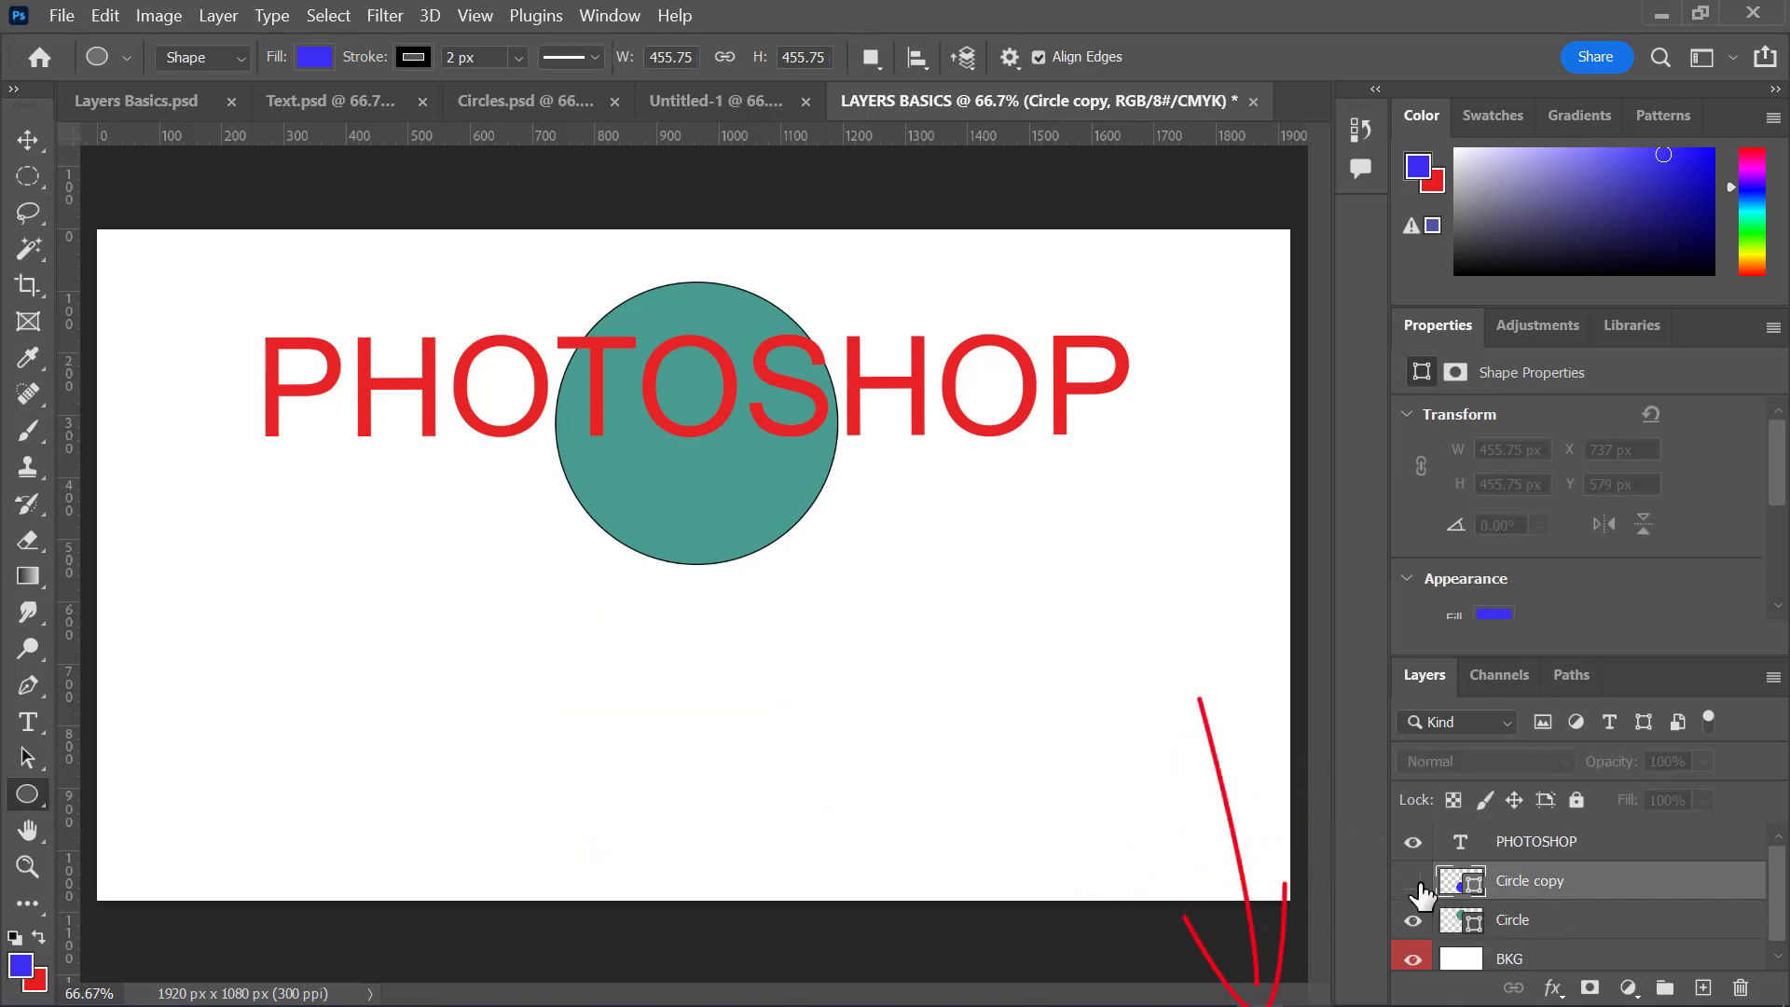
pyautogui.click(1415, 880)
pyautogui.click(1415, 842)
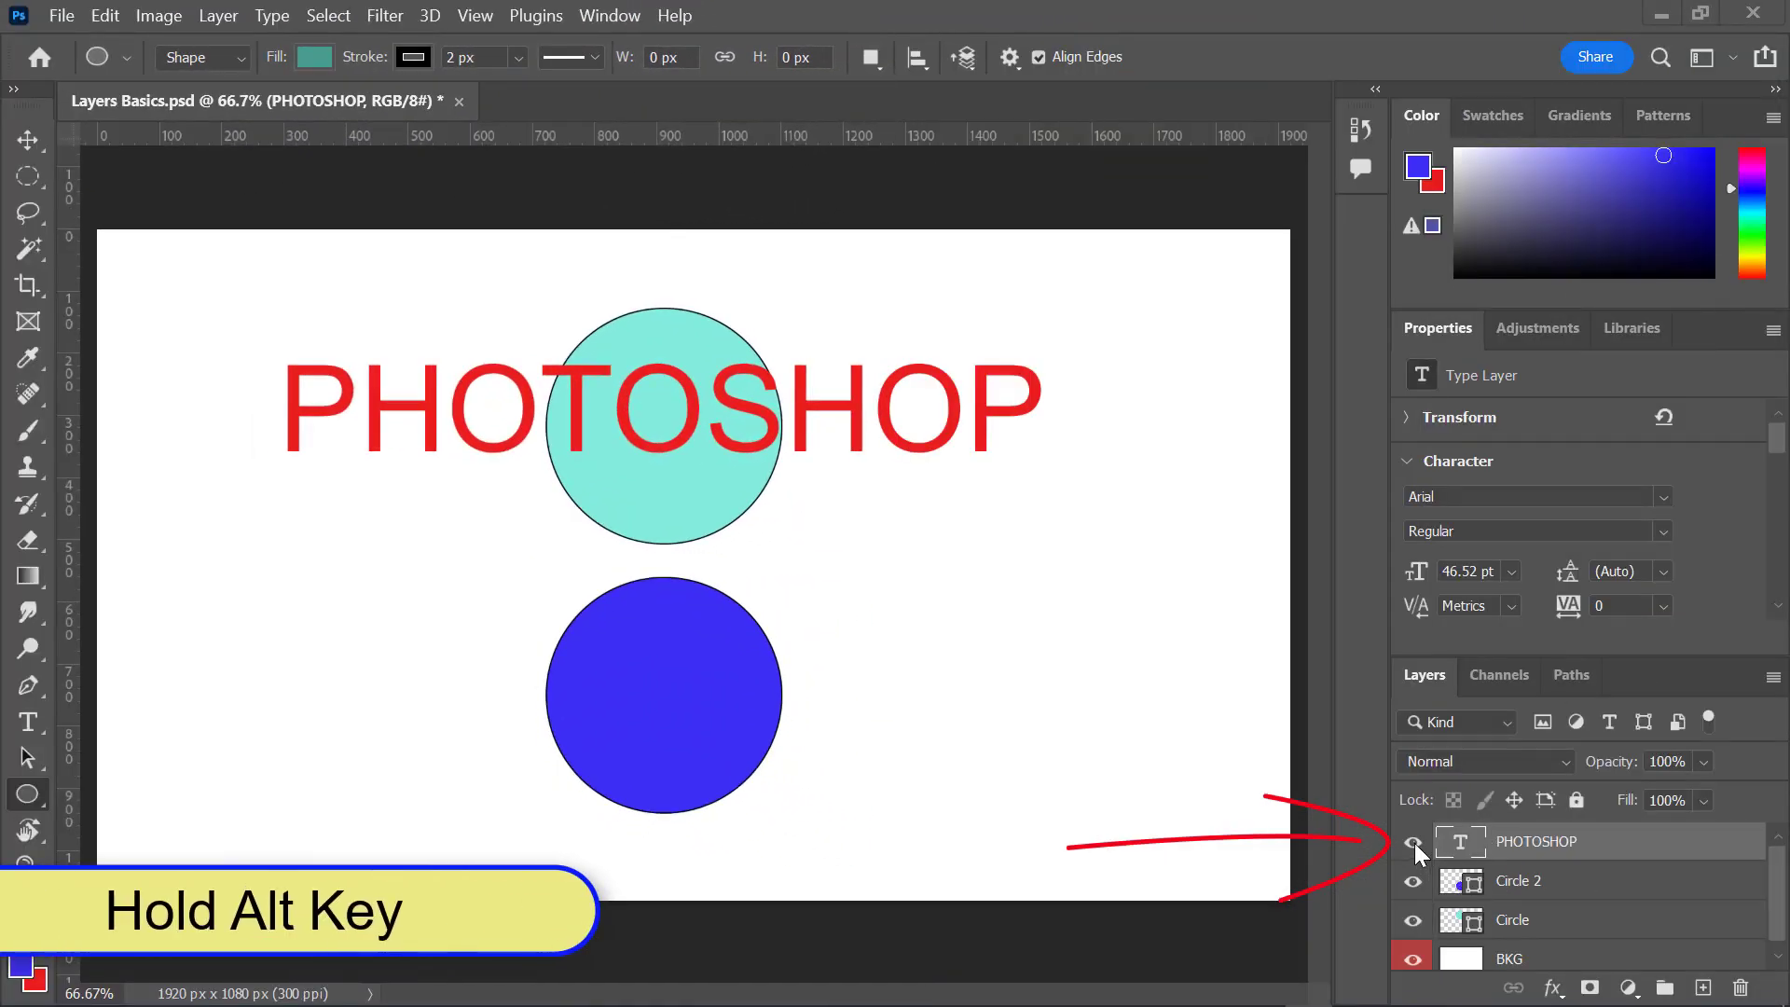
# Isolate the PHOTOSHOP, Circle 2, Circle and BKG layers one at a time, bringing all layers back after each
pyautogui.press('alt')
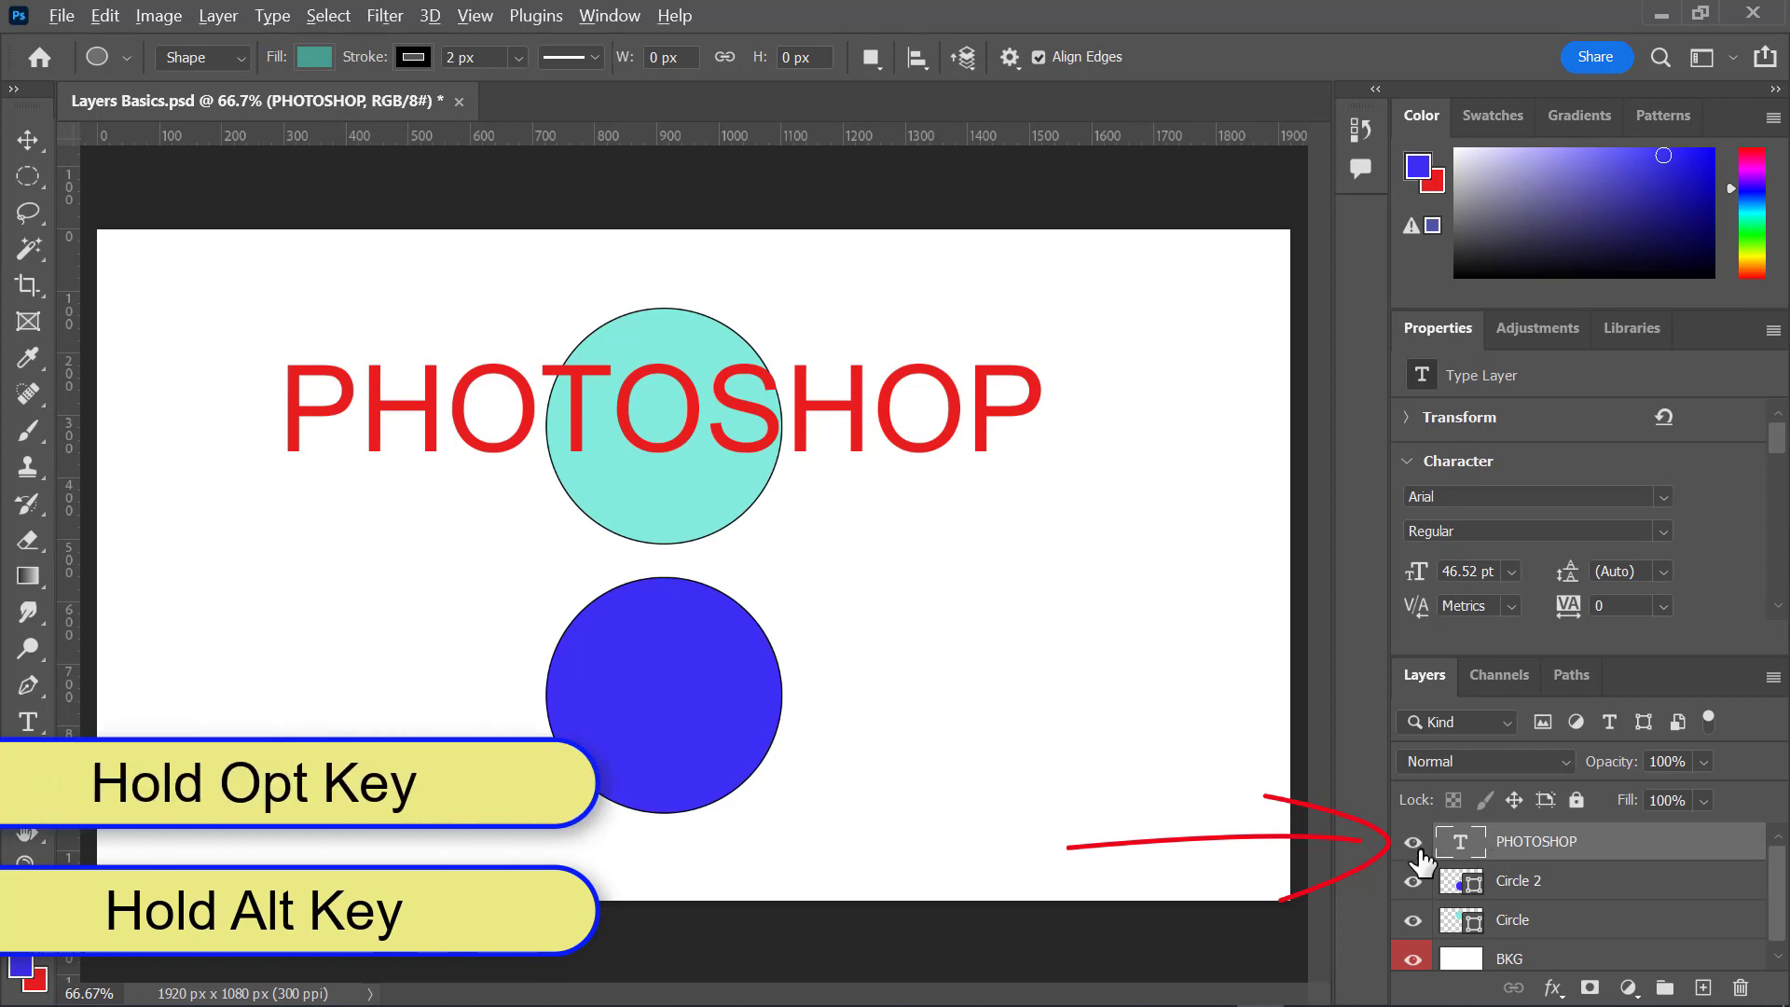
pyautogui.keyDown('alt'); pyautogui.click(1414, 843); pyautogui.keyUp('alt')
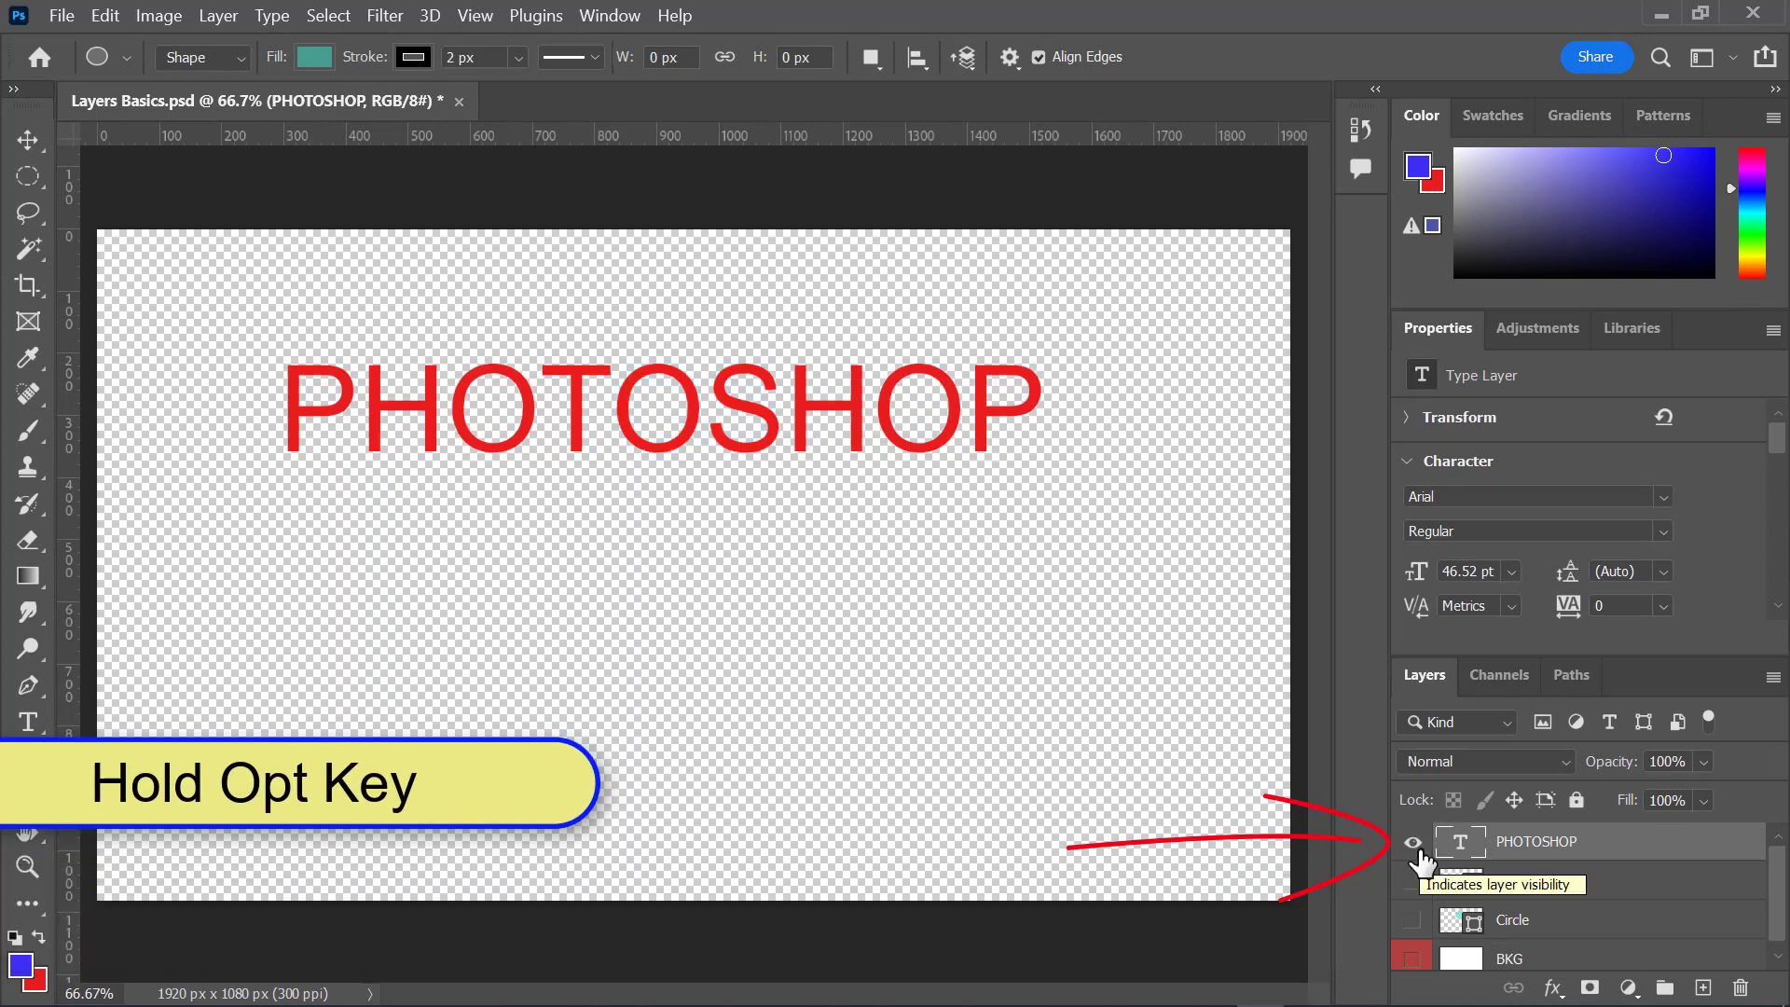
pyautogui.keyDown('alt'); pyautogui.click(1413, 843); pyautogui.keyUp('alt')
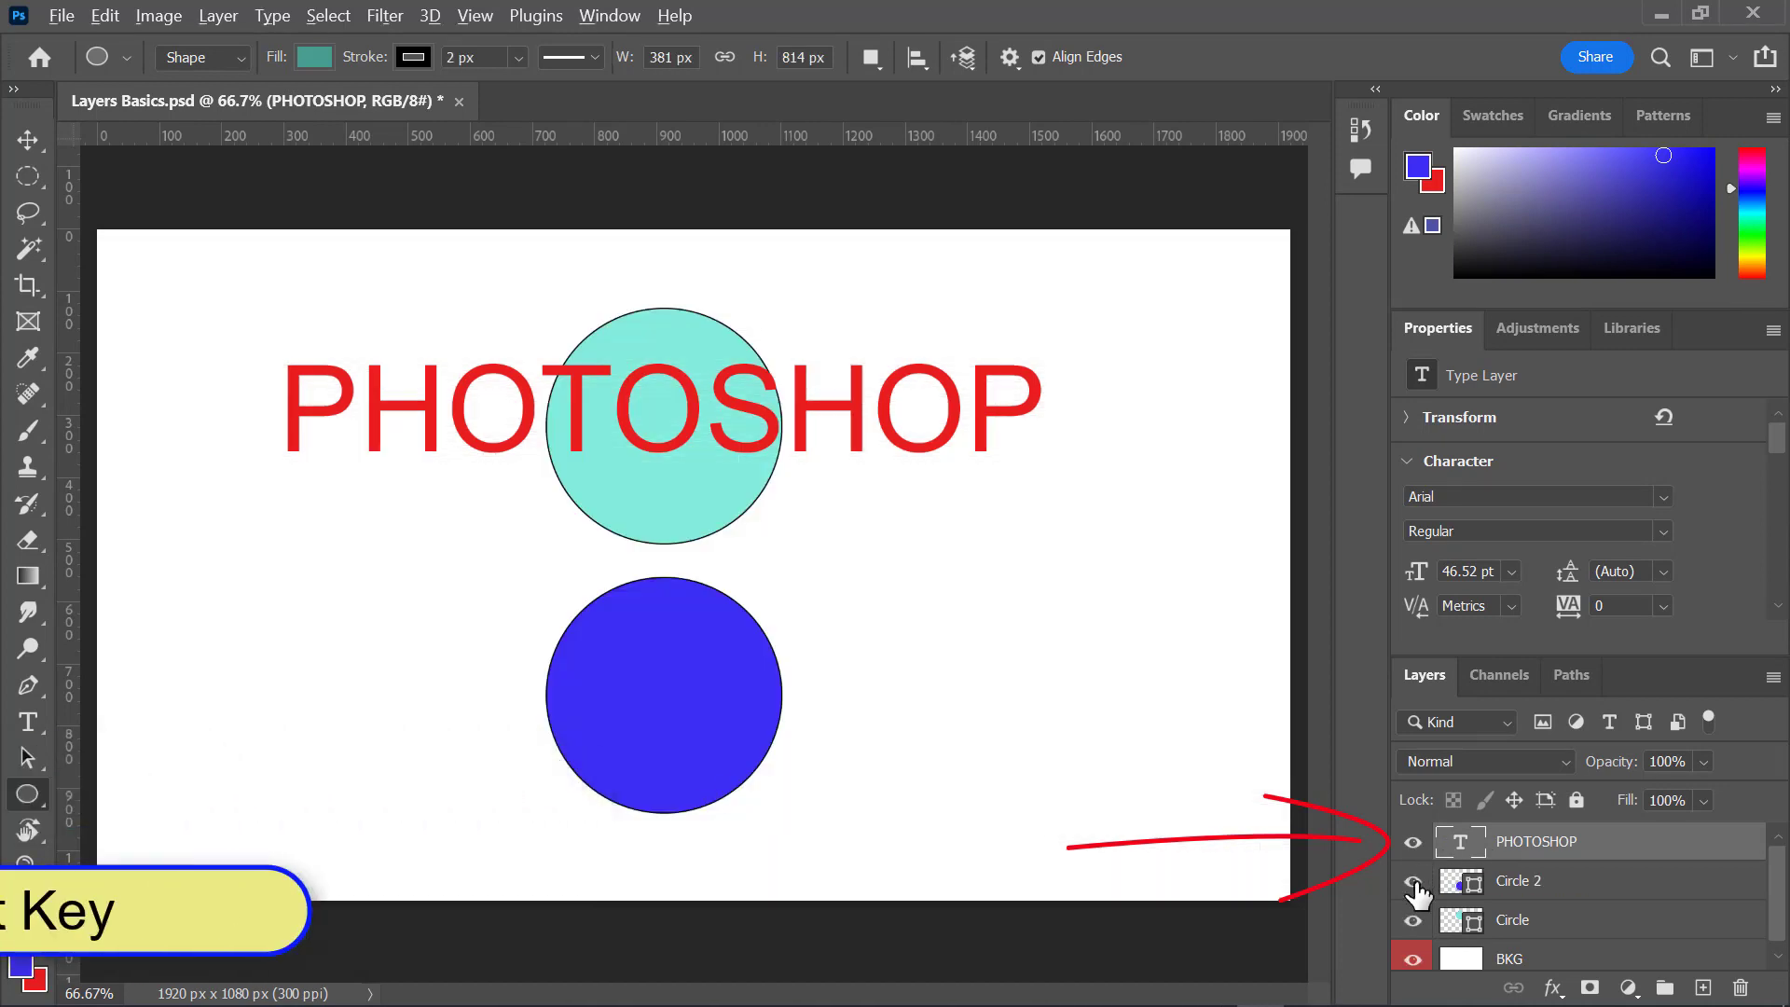
pyautogui.keyDown('alt'); pyautogui.click(1413, 883); pyautogui.keyUp('alt')
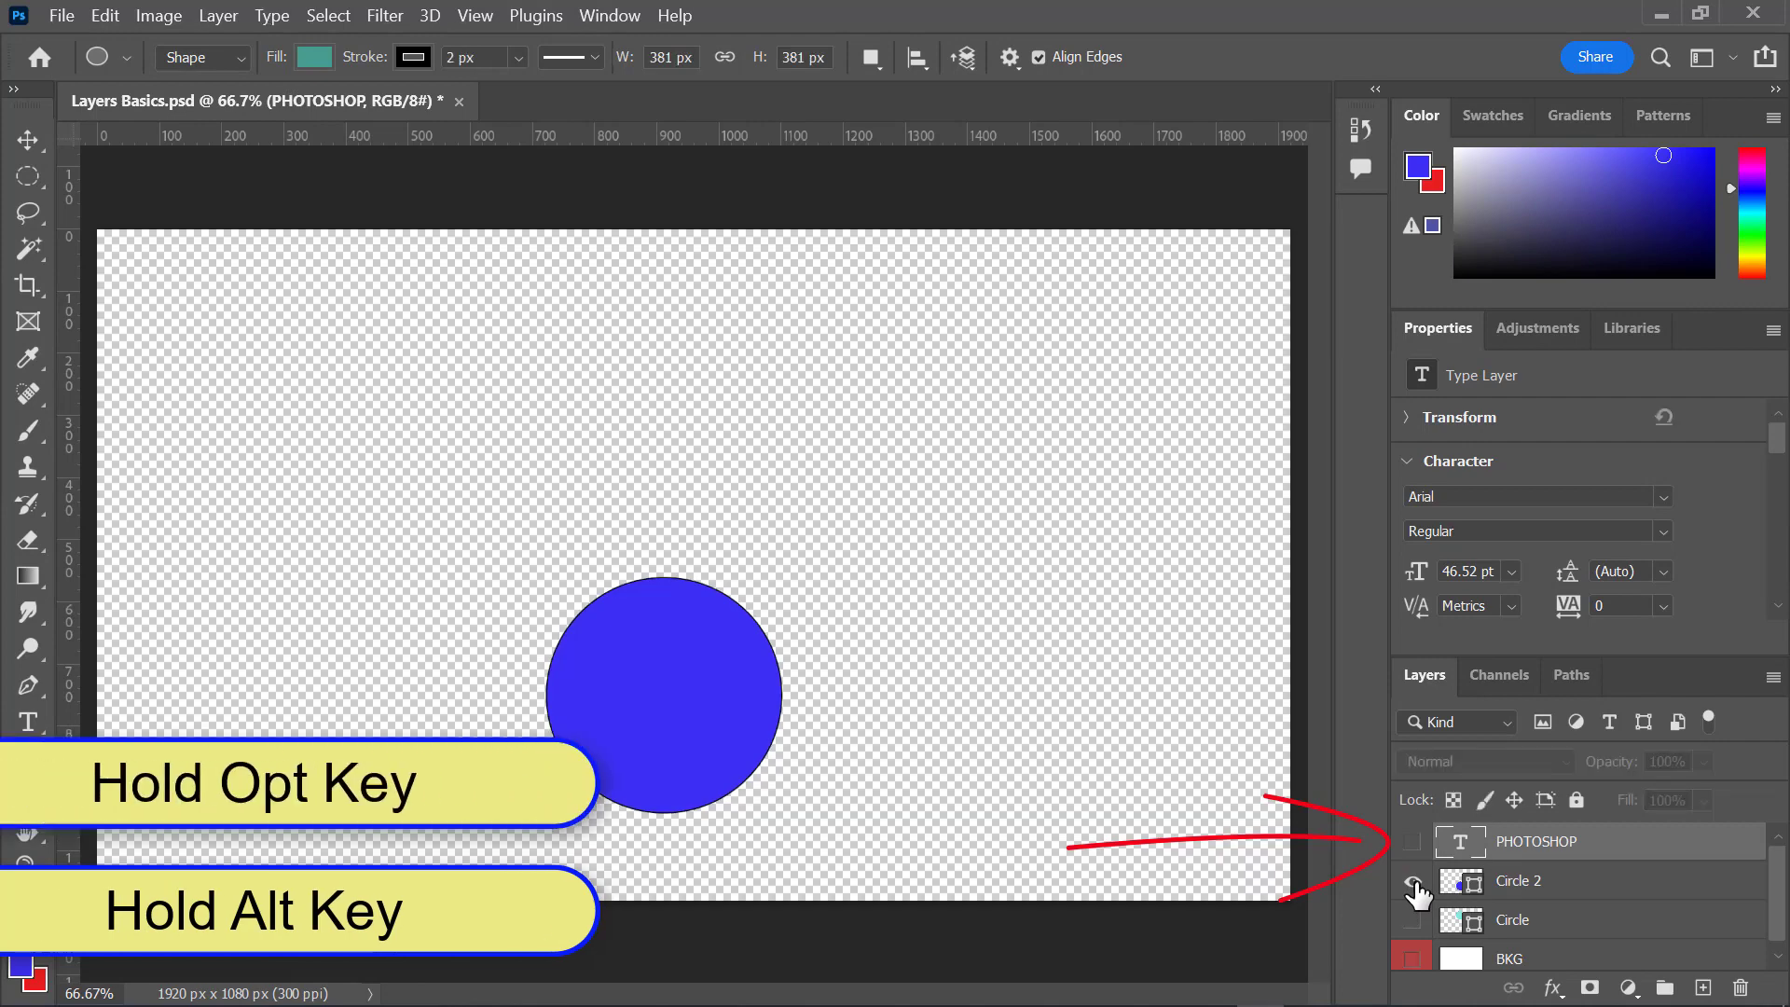
pyautogui.keyDown('alt'); pyautogui.click(1414, 883); pyautogui.keyUp('alt')
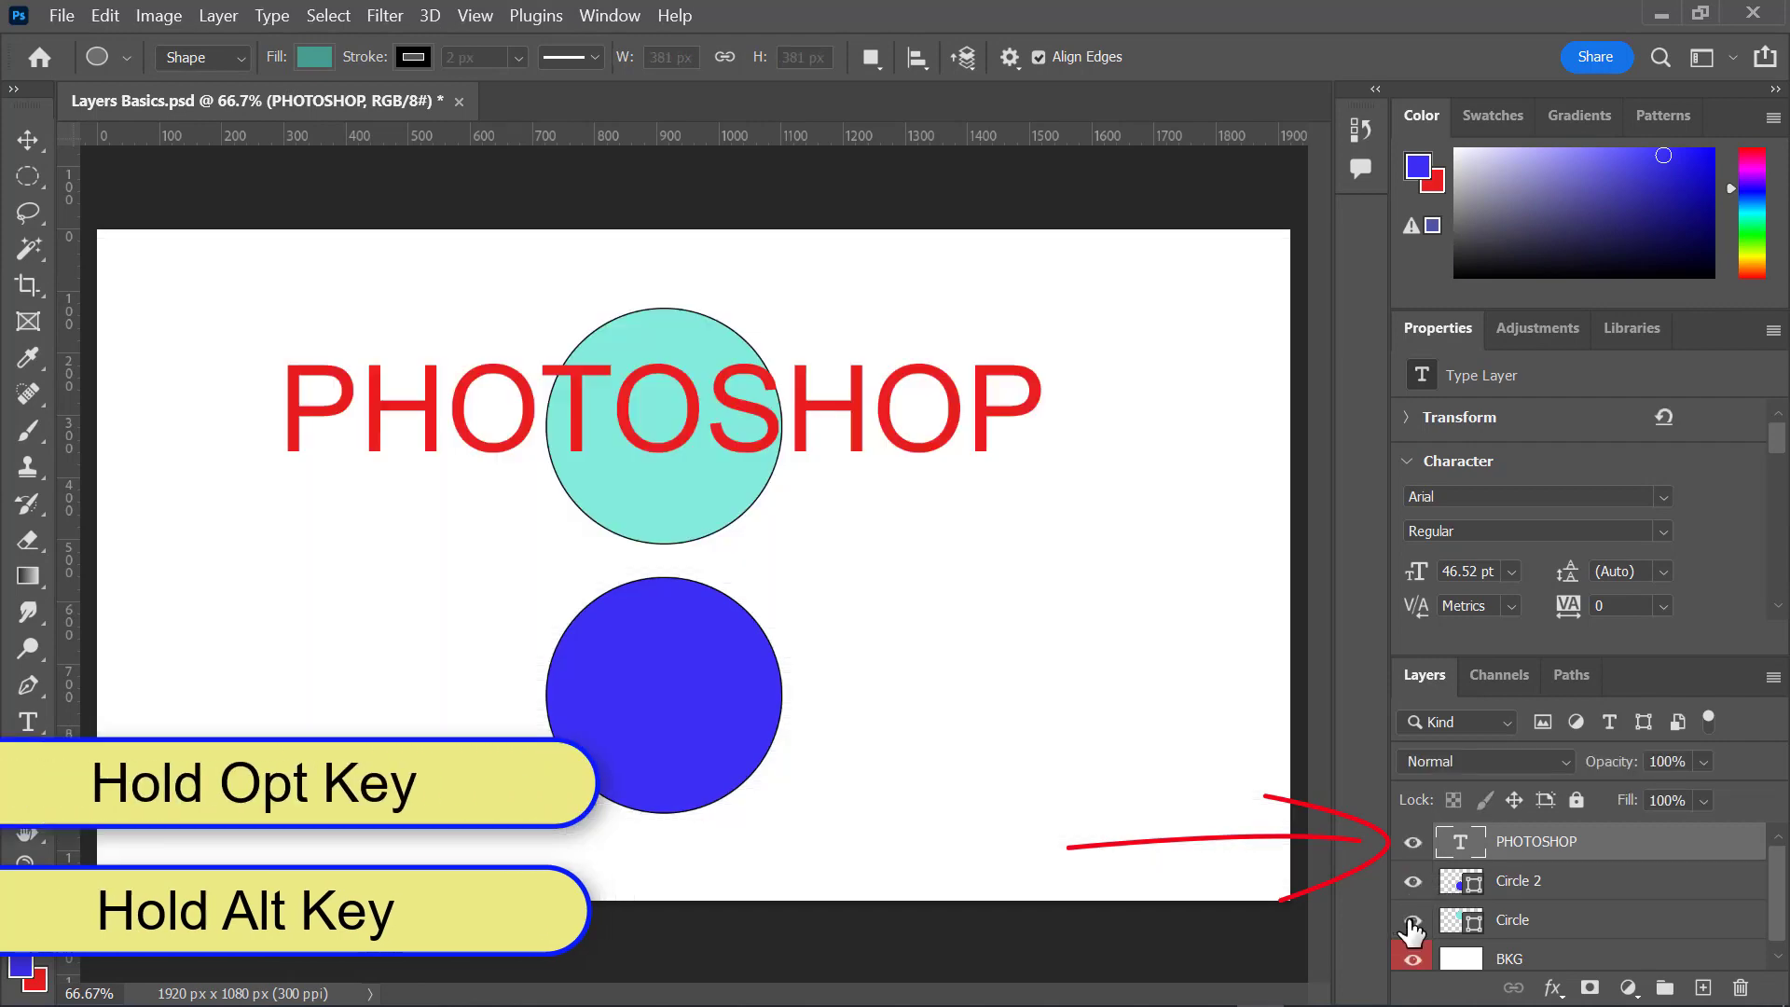
pyautogui.keyDown('alt'); pyautogui.click(1412, 924); pyautogui.keyUp('alt')
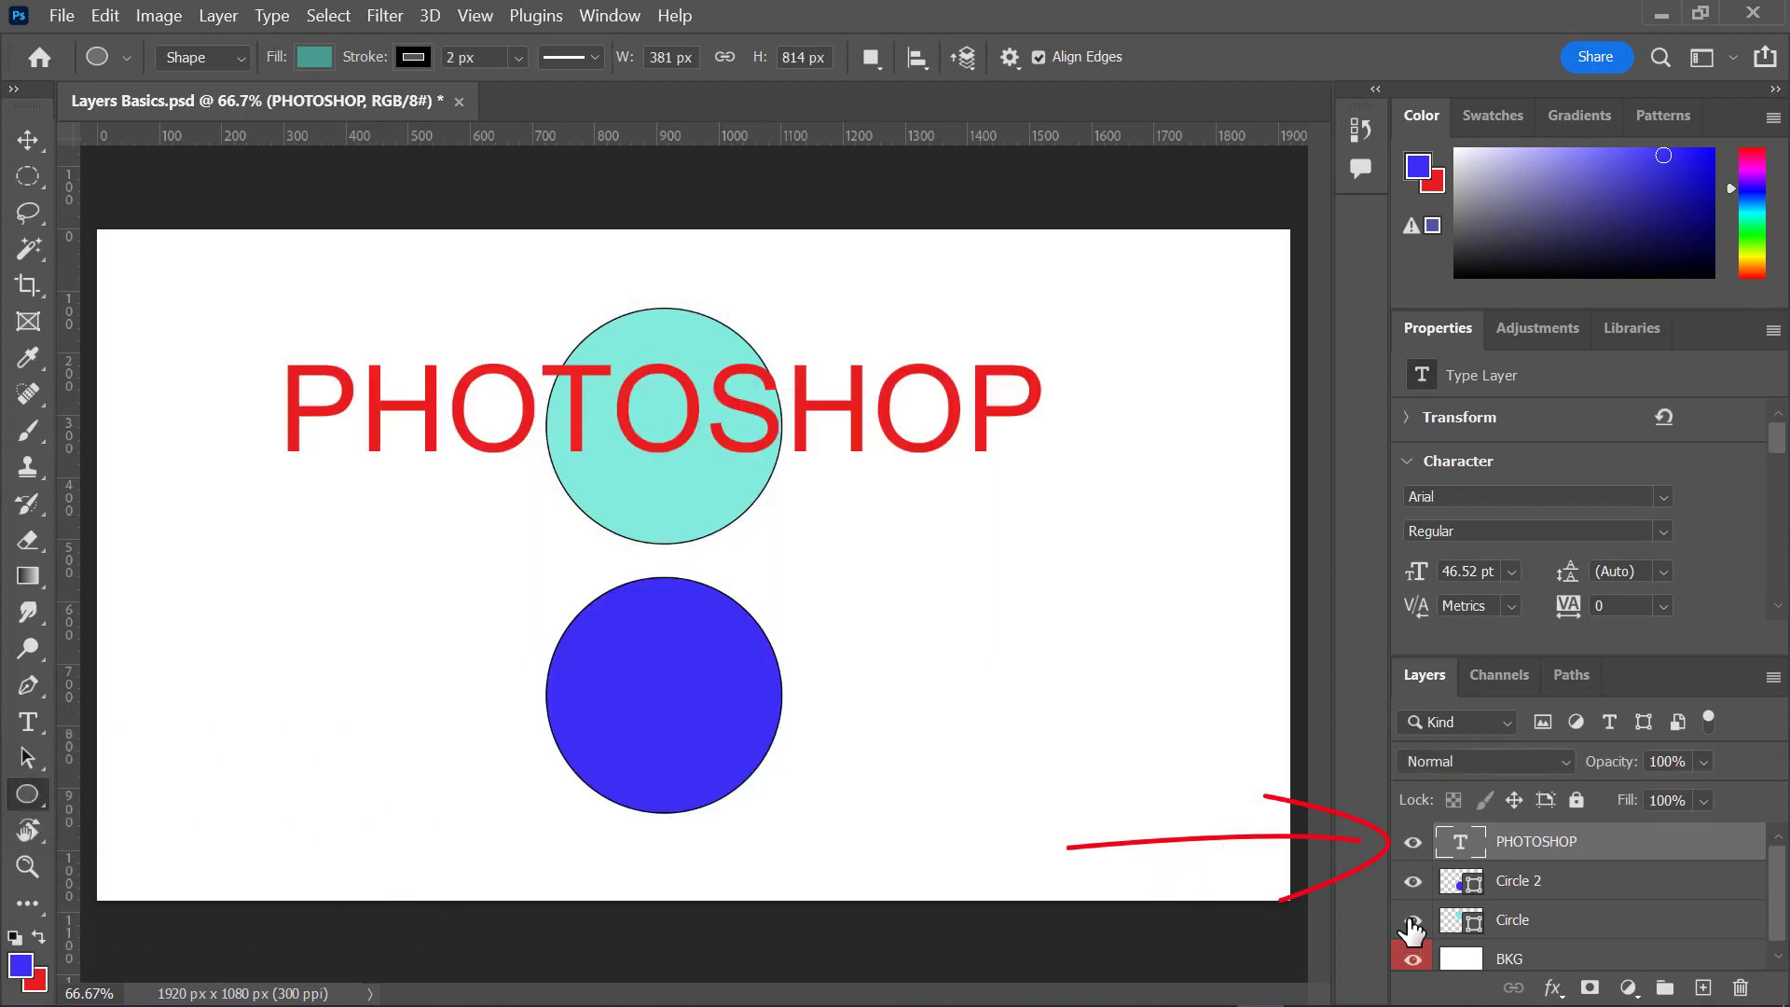
pyautogui.keyDown('alt'); pyautogui.click(1412, 923); pyautogui.keyUp('alt')
pyautogui.keyDown('alt'); pyautogui.click(1413, 960); pyautogui.keyUp('alt')
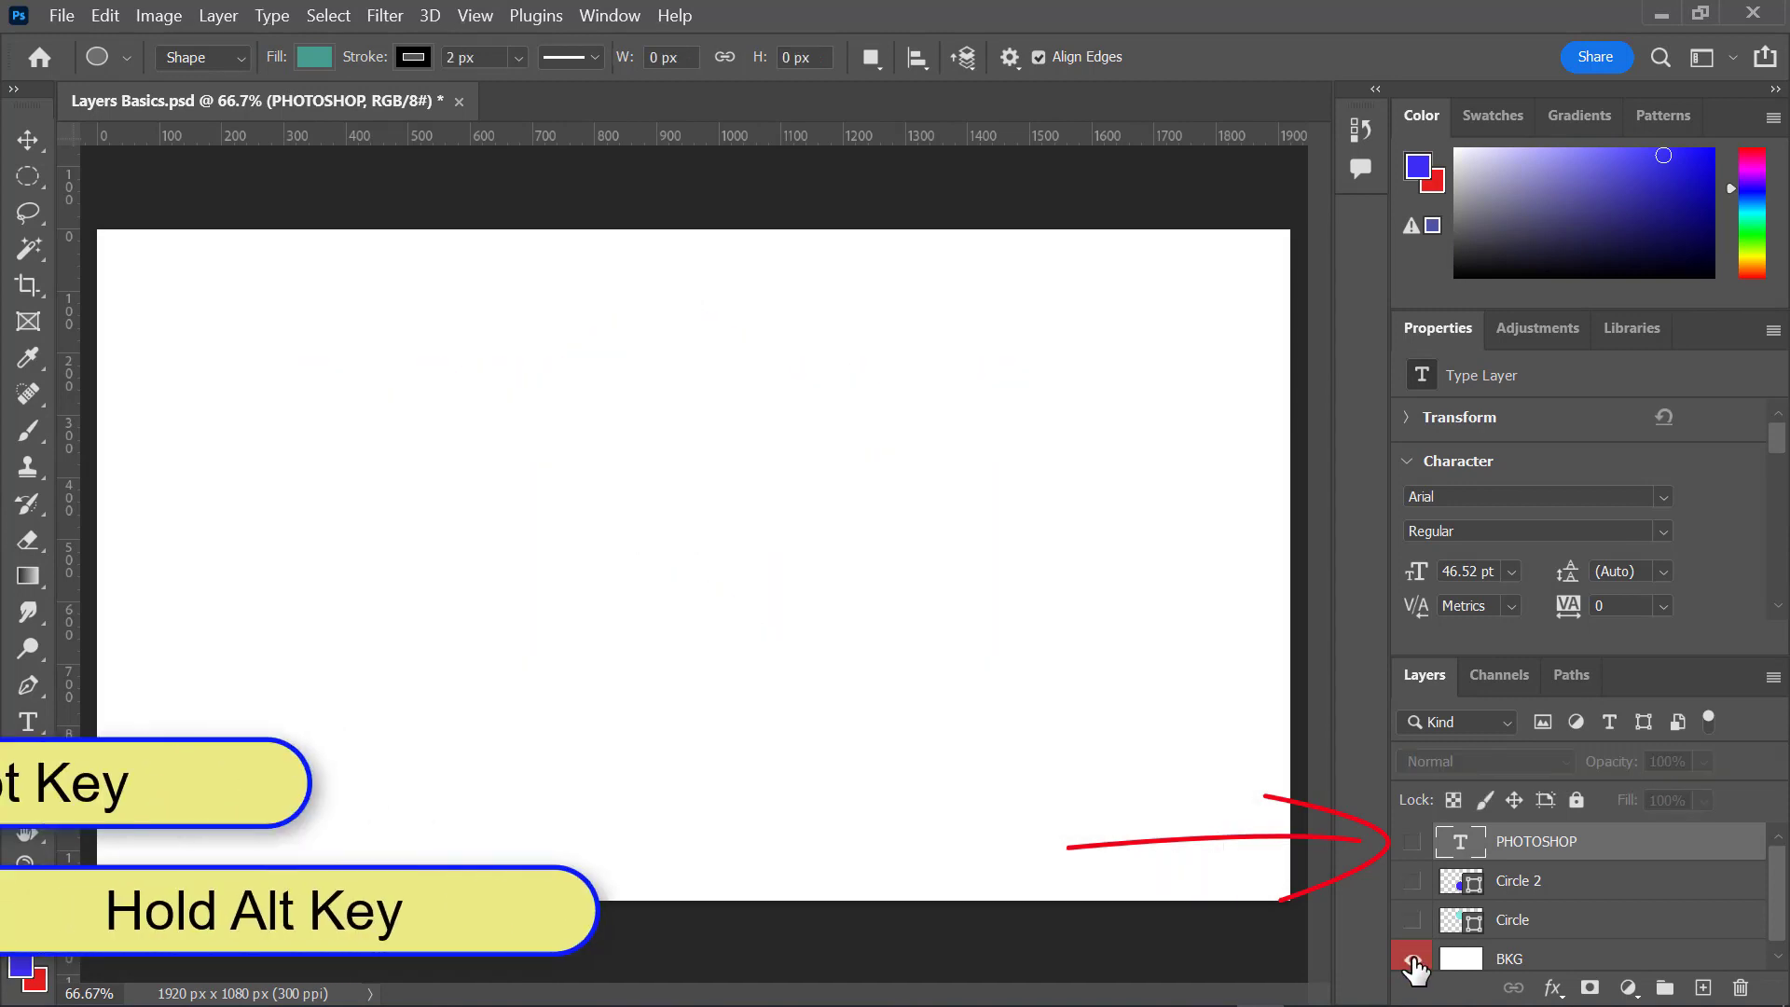
pyautogui.keyDown('alt'); pyautogui.click(1413, 960); pyautogui.keyUp('alt')
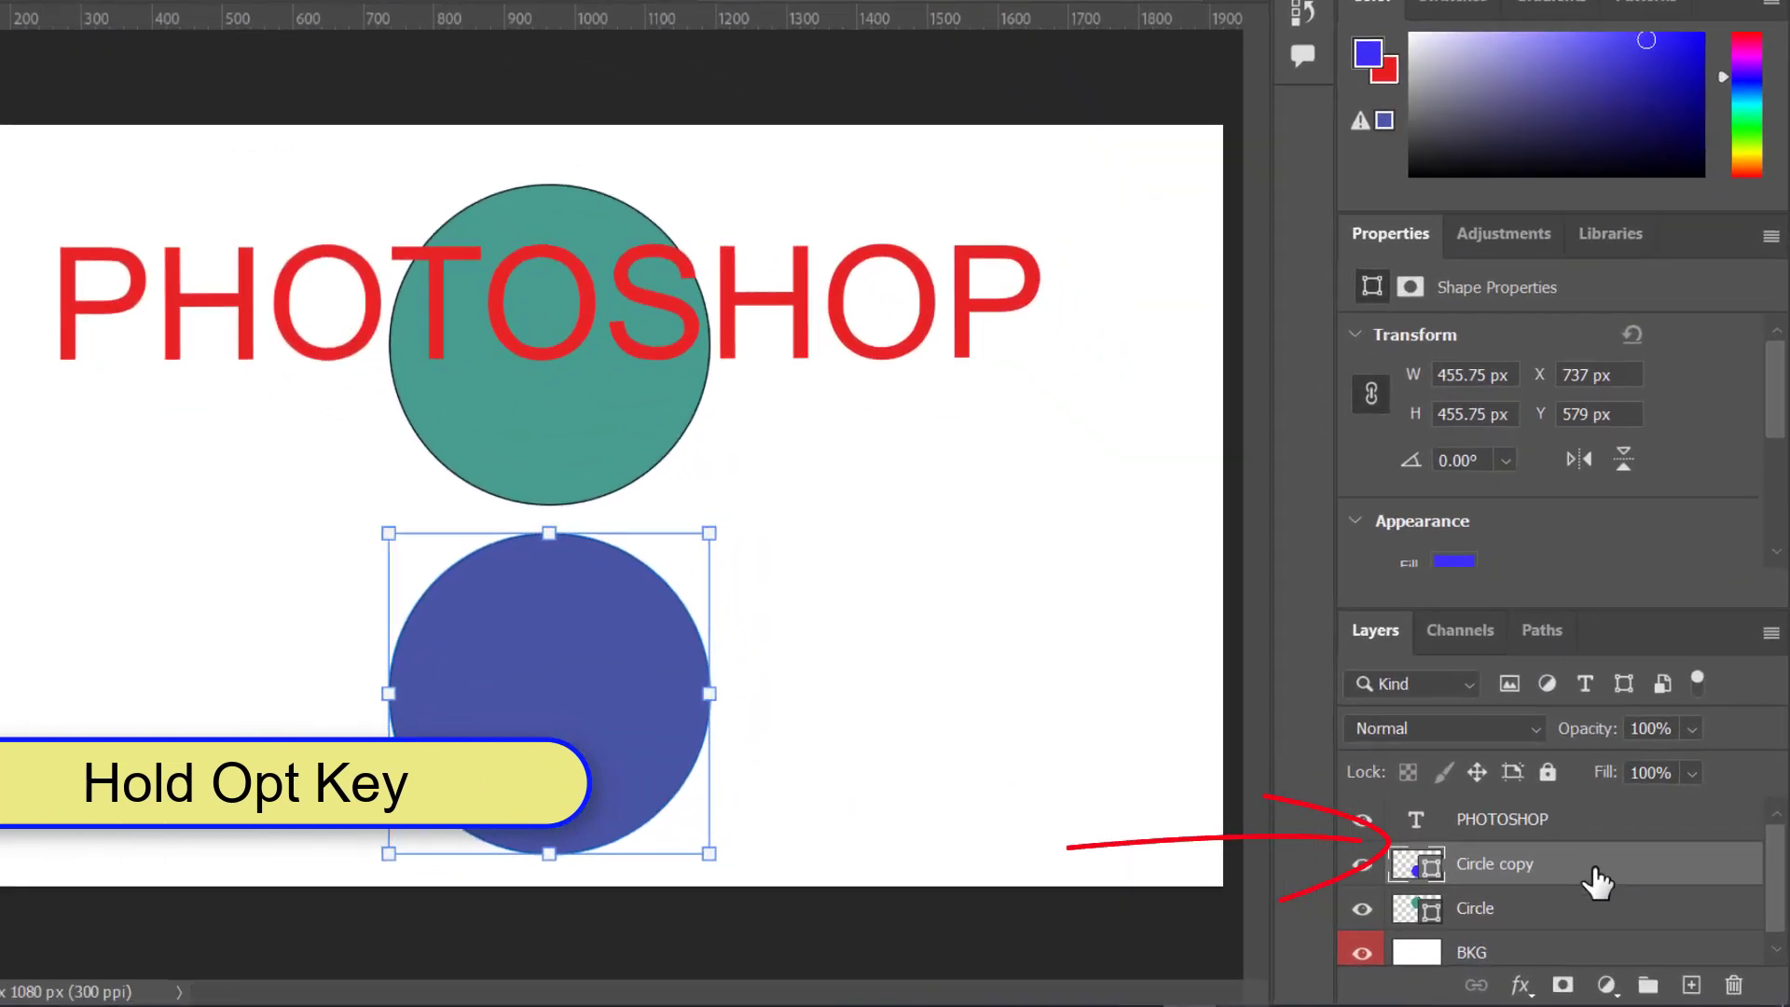
# Try out 64% opacity on the Circle copy and Circle layers together and restore it to 100%
pyautogui.keyDown('shift'); pyautogui.click(1534, 914); pyautogui.keyUp('shift')
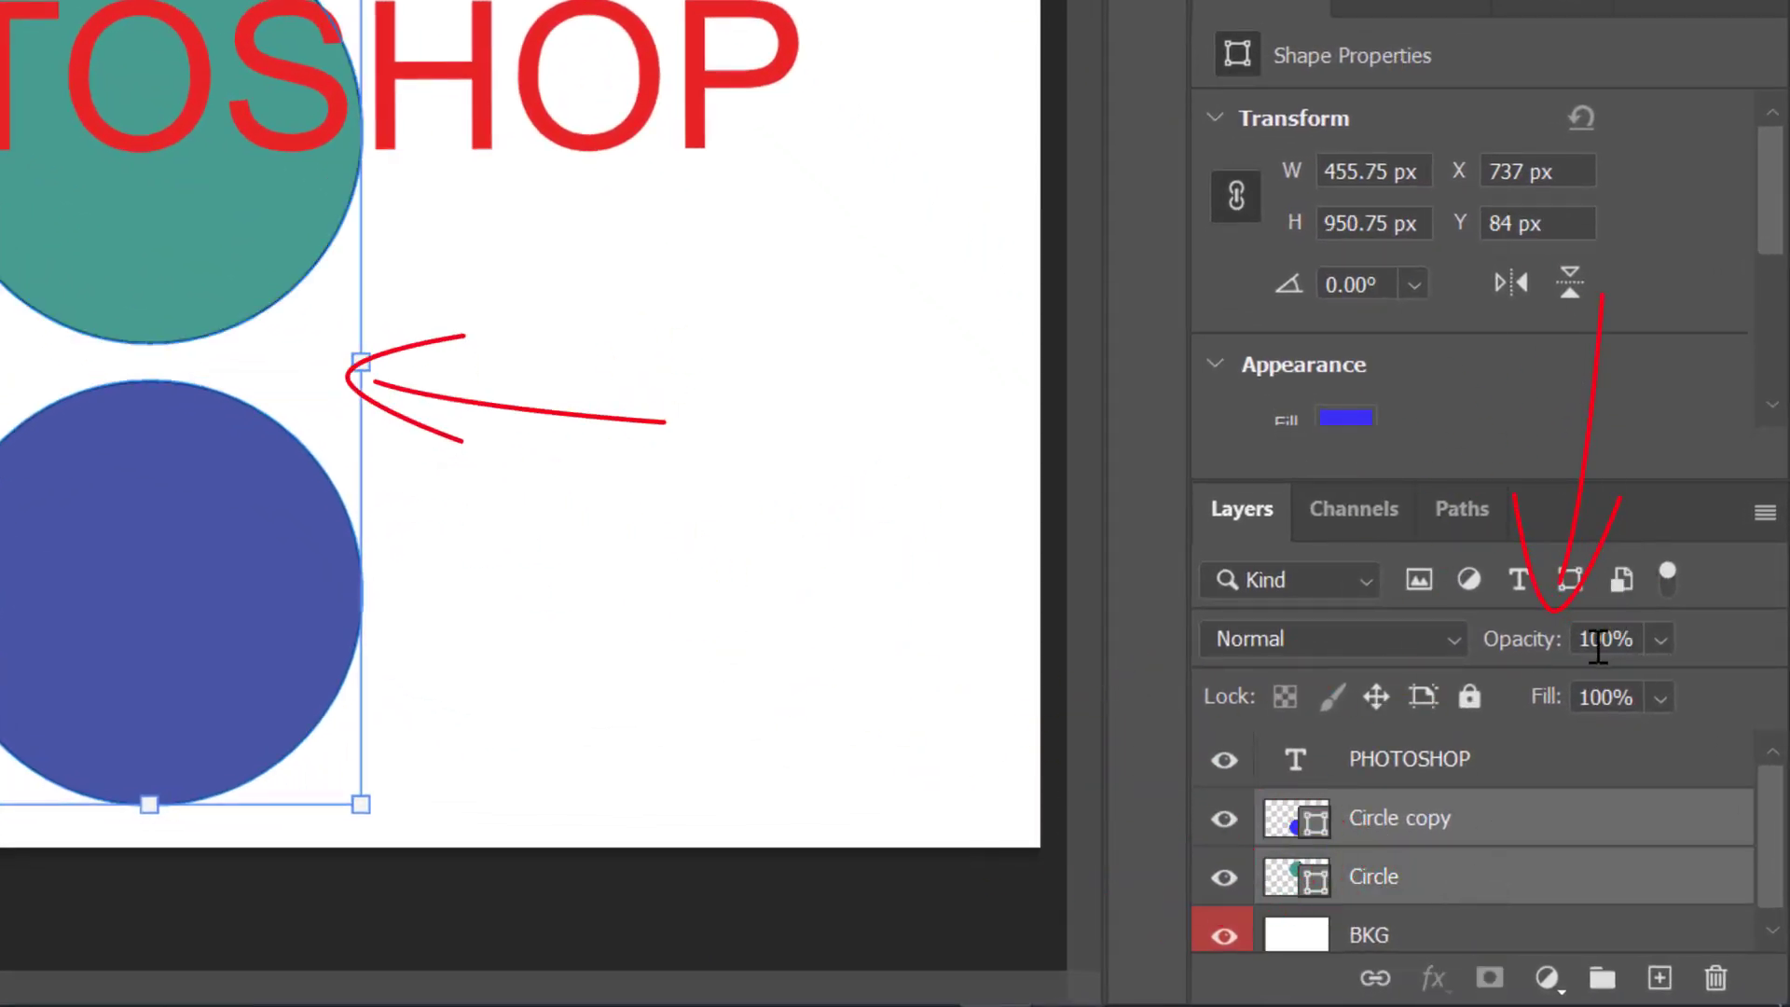
pyautogui.moveTo(1540, 650); pyautogui.dragTo(1462, 657)
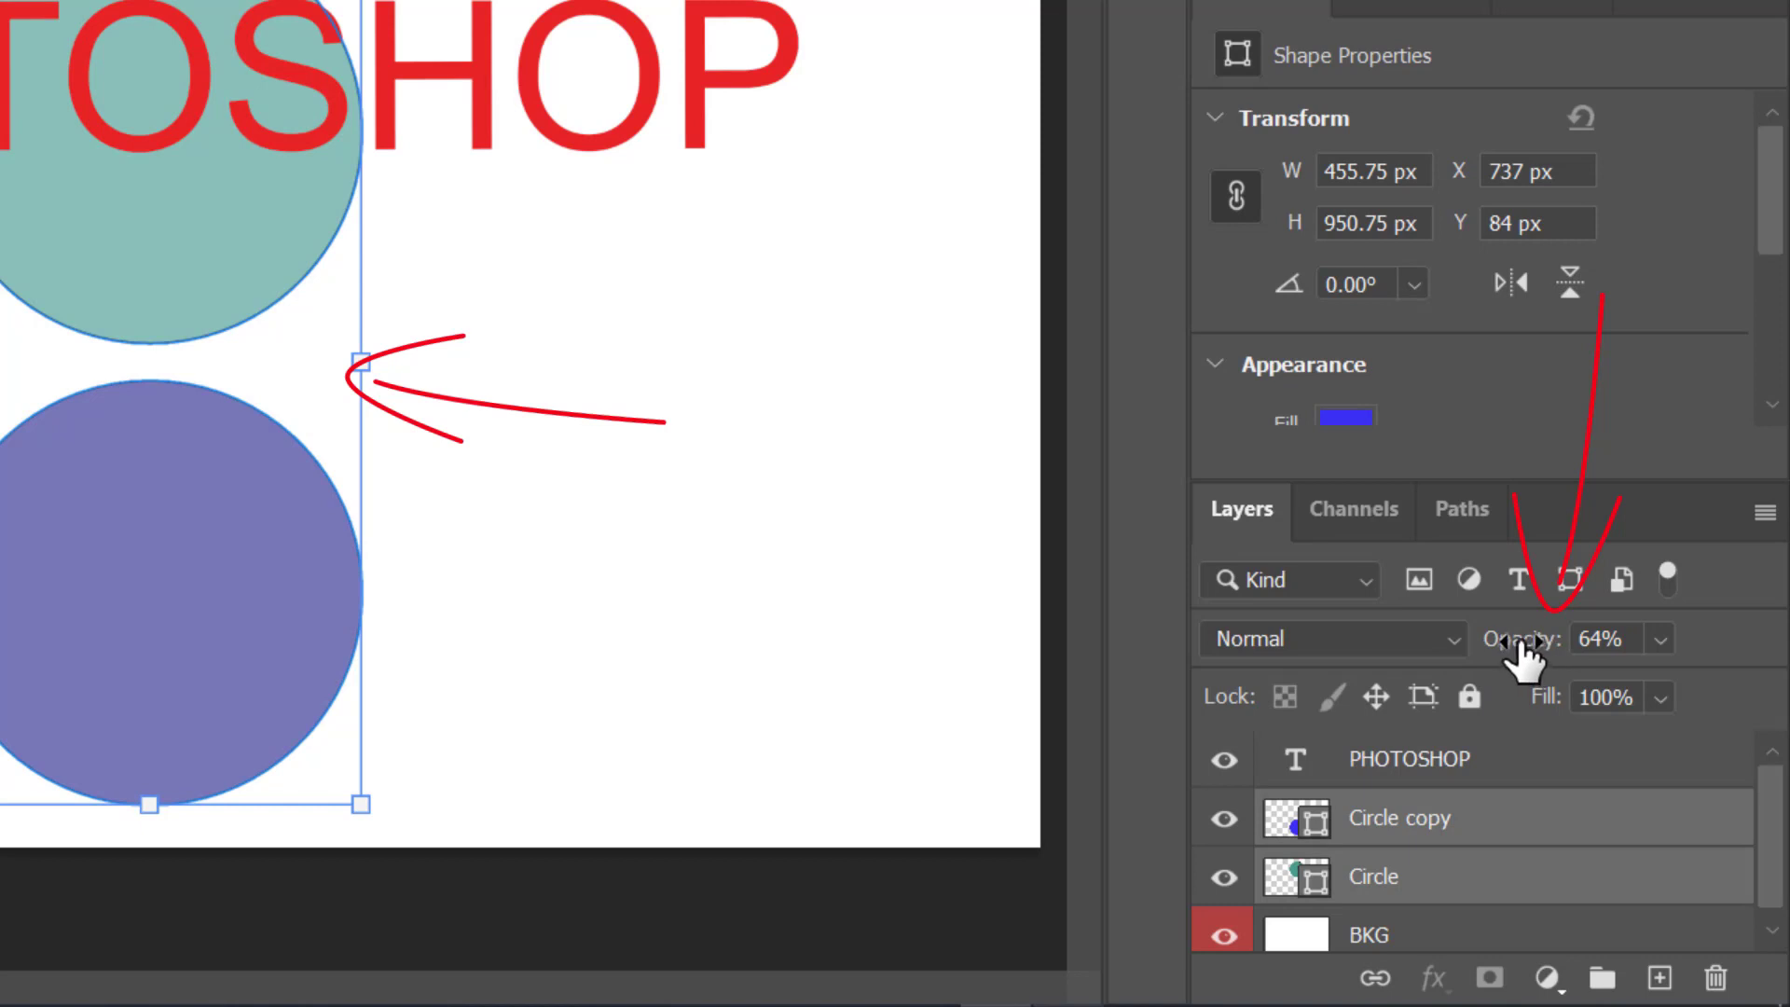
pyautogui.moveTo(1522, 657); pyautogui.dragTo(1687, 663)
# Group the Circle copy and Circle layers under the name Circles and hide the group
pyautogui.click(1303, 802)
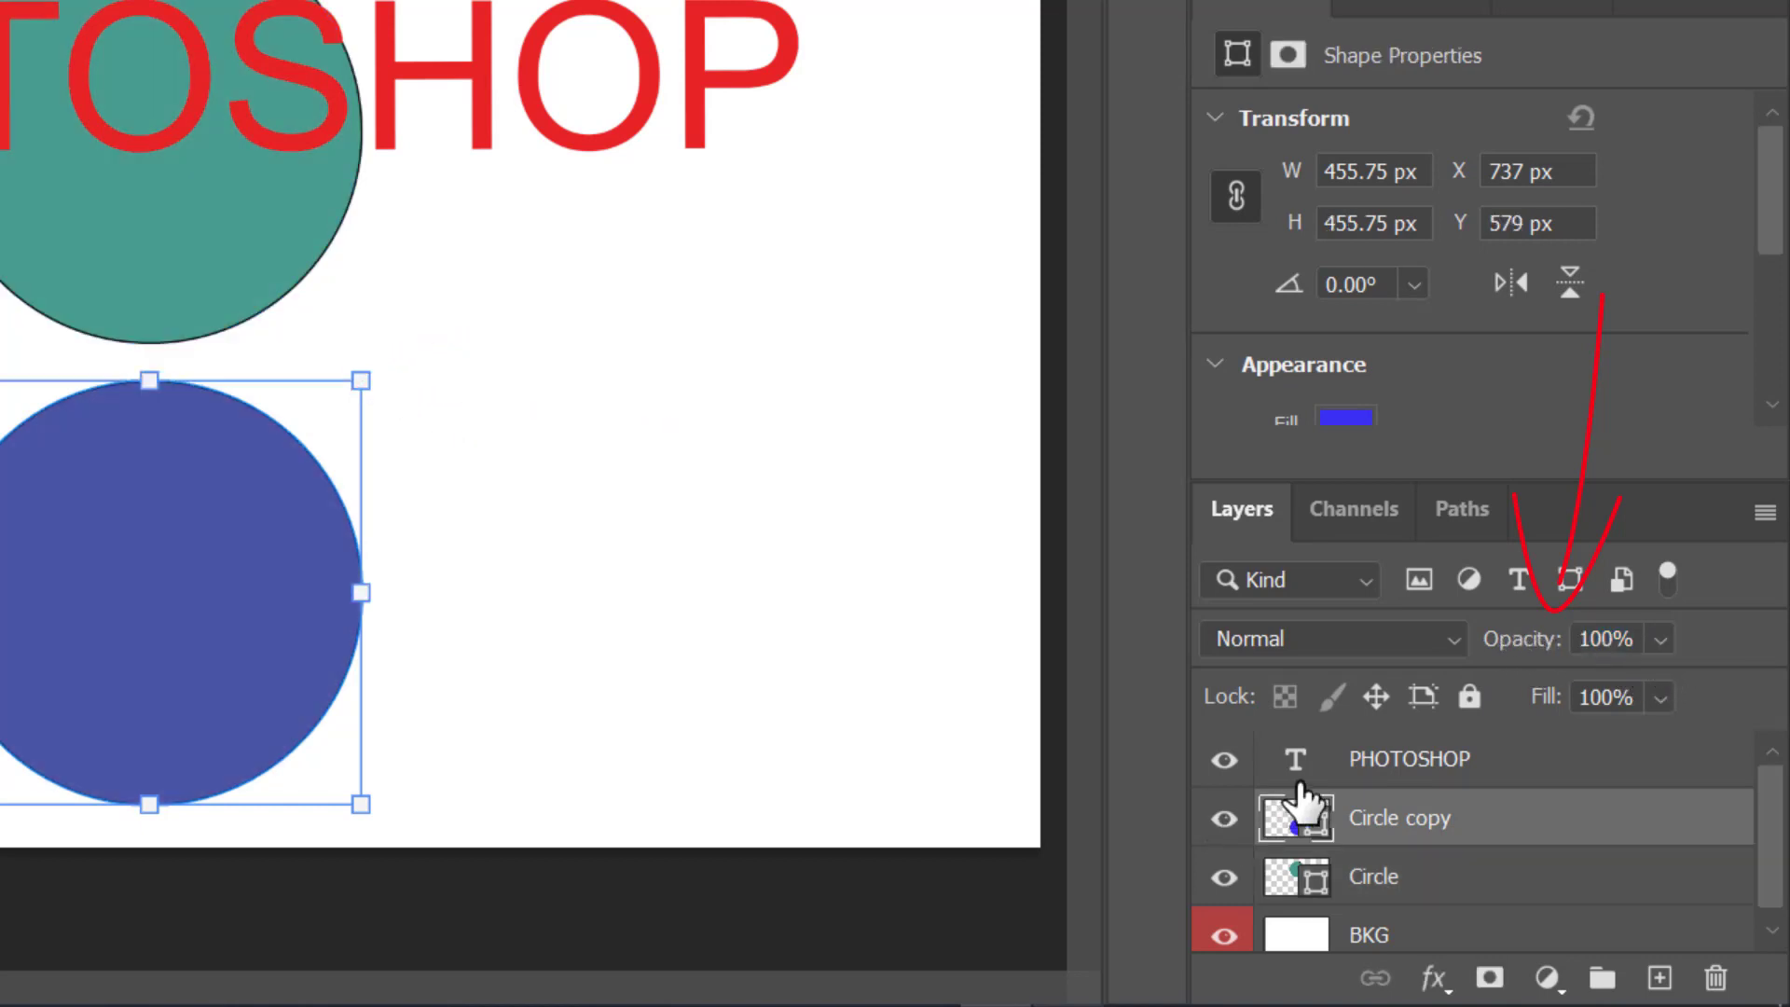
pyautogui.keyDown('shift'); pyautogui.click(1458, 886); pyautogui.keyUp('shift')
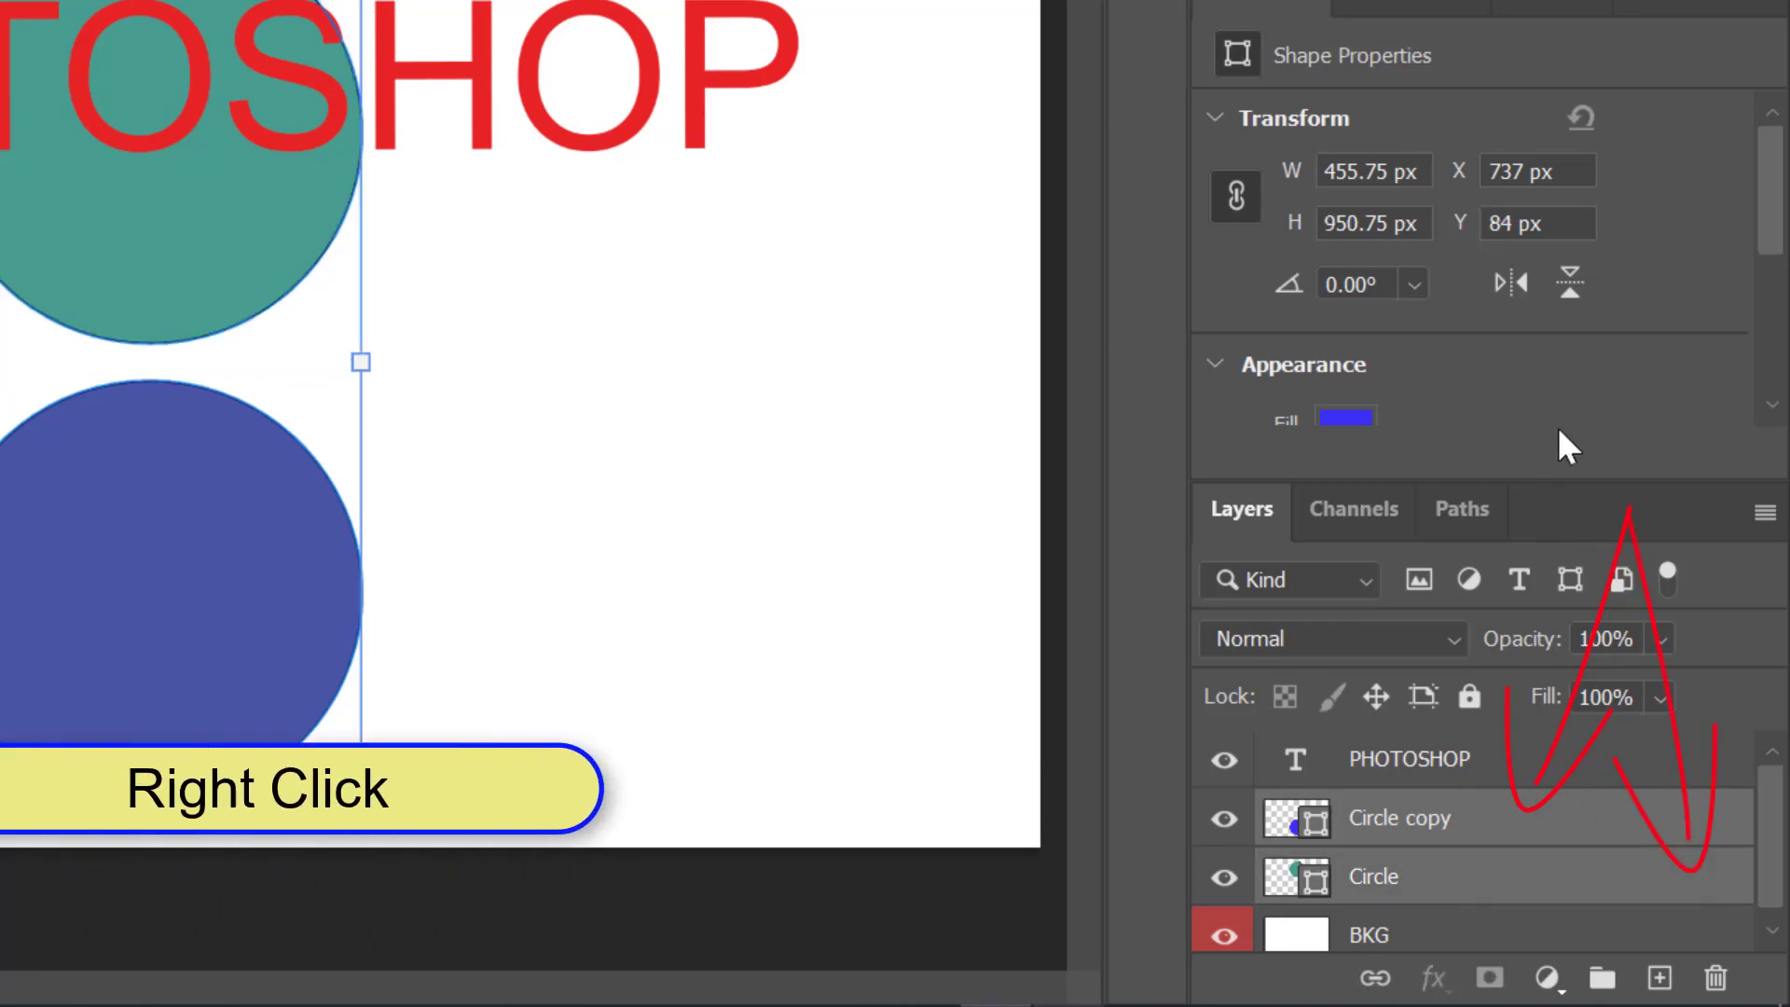
pyautogui.rightClick(1538, 839)
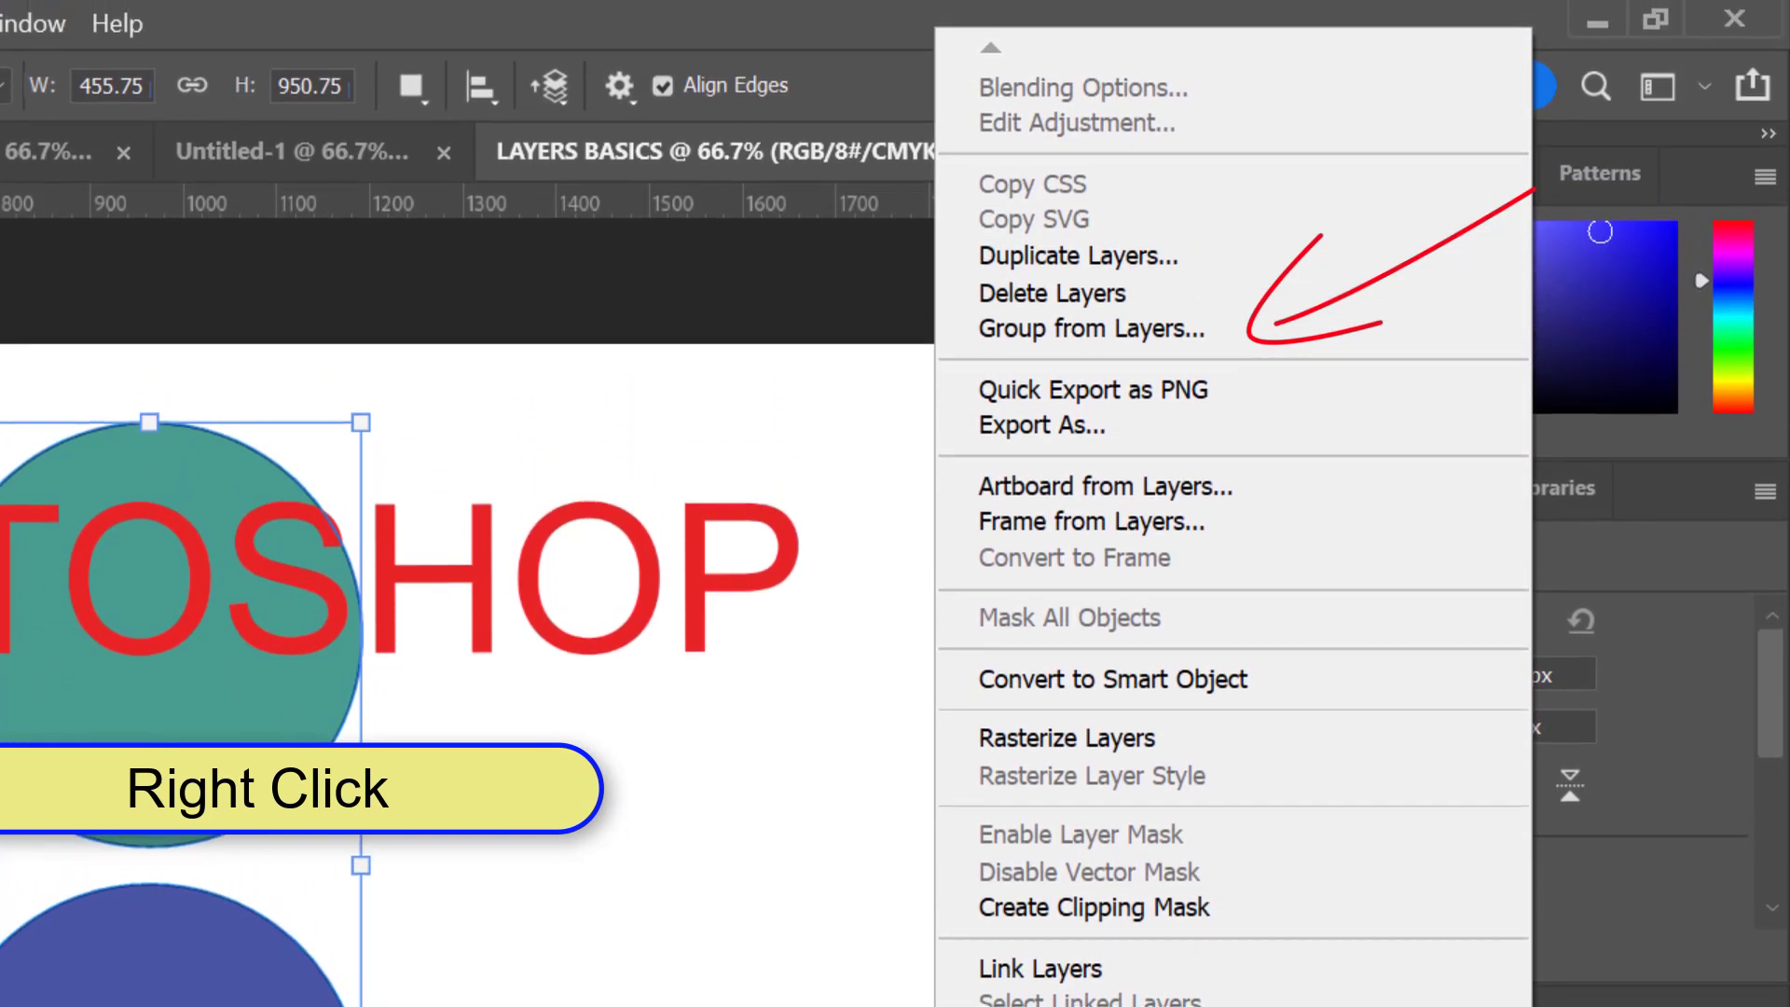
pyautogui.click(1197, 340)
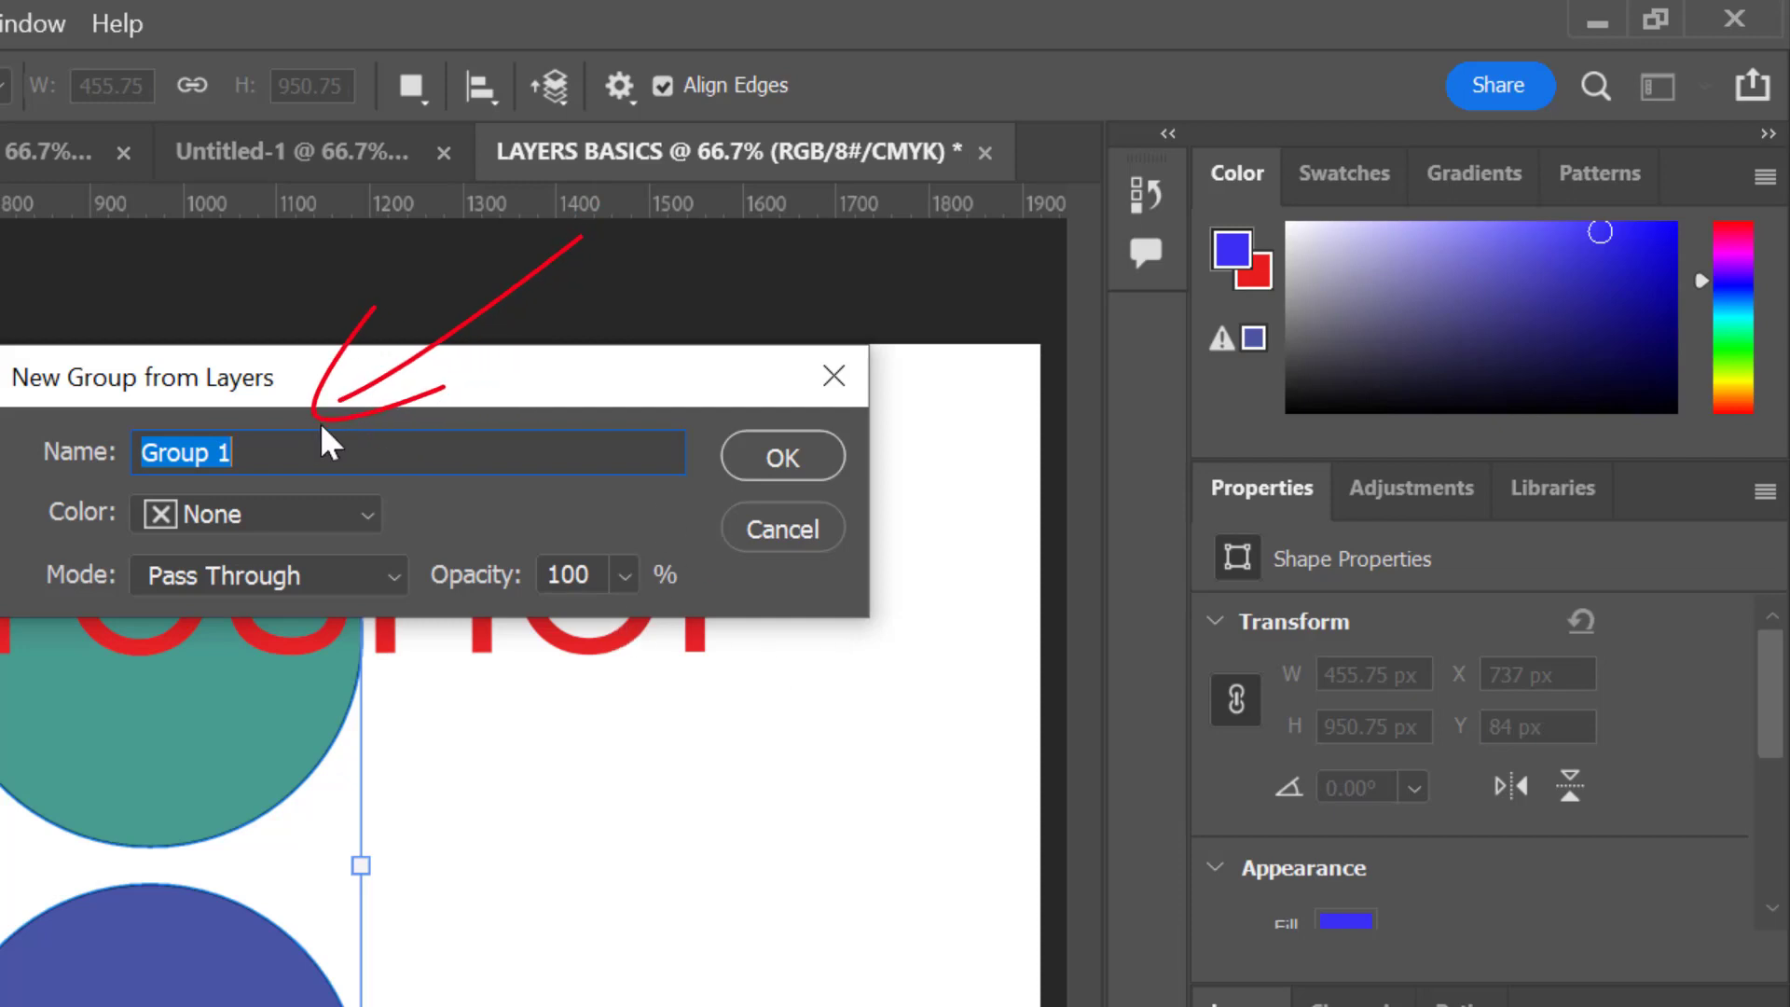
pyautogui.write('Ci')
pyautogui.write('rcles')
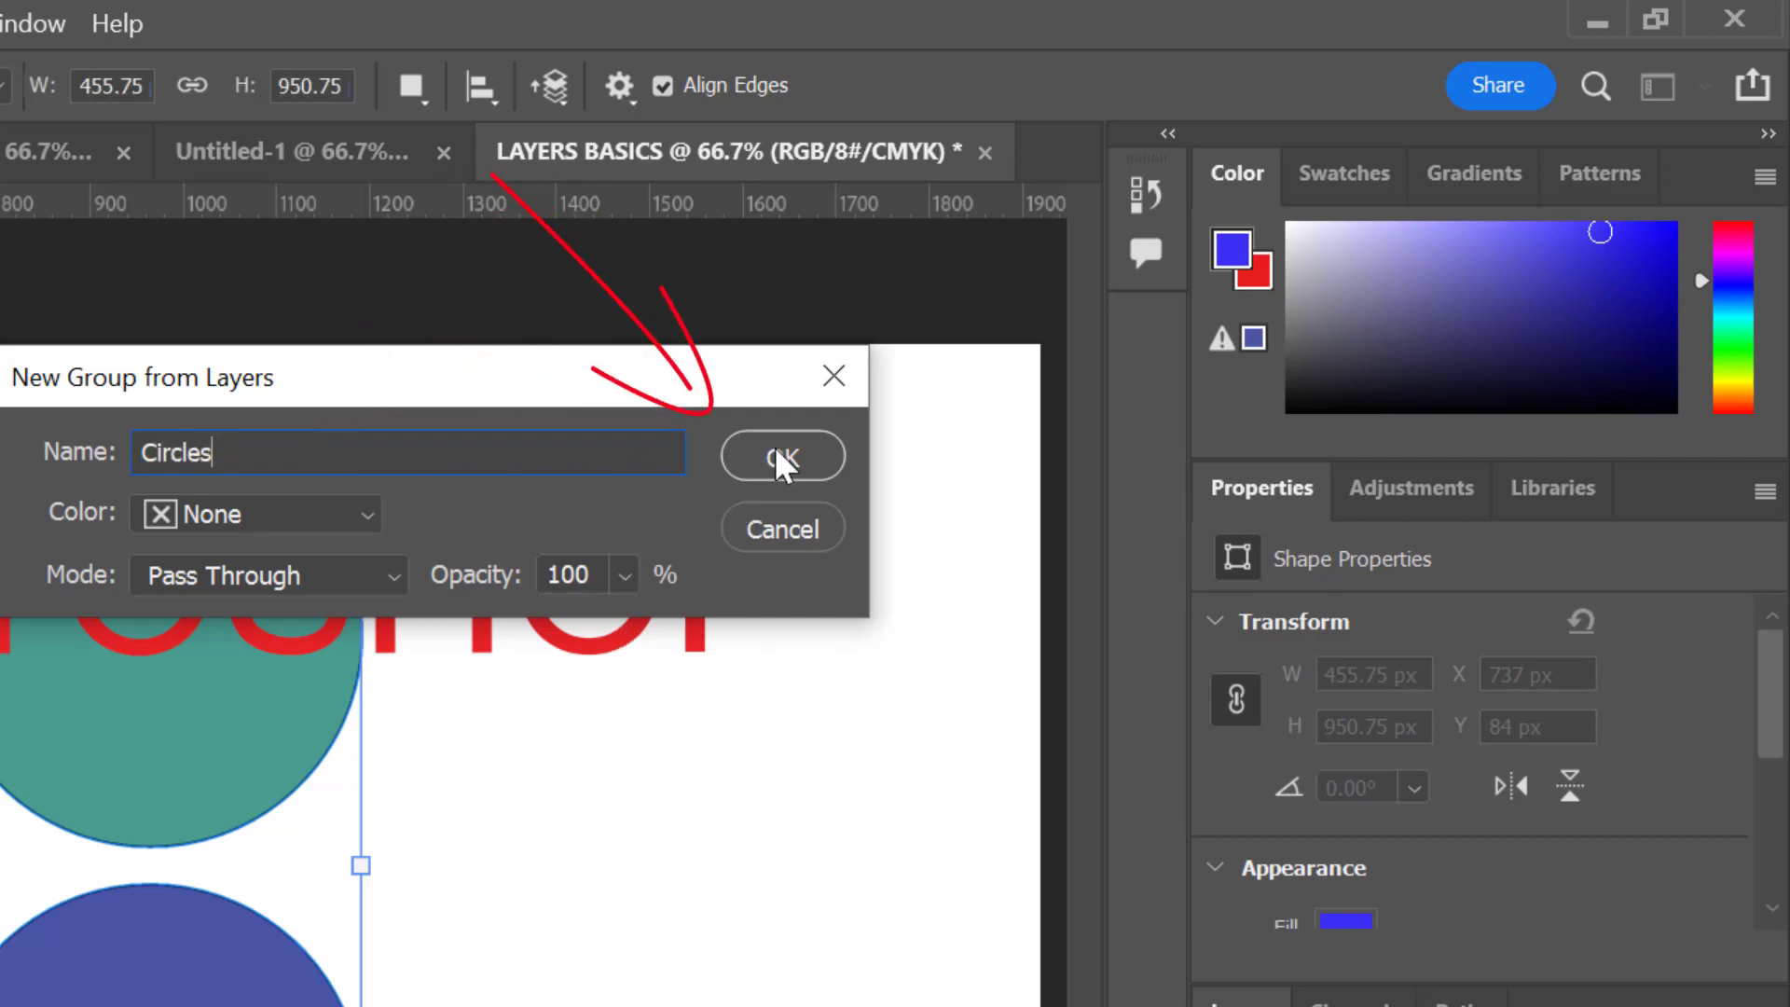
pyautogui.press('Return')
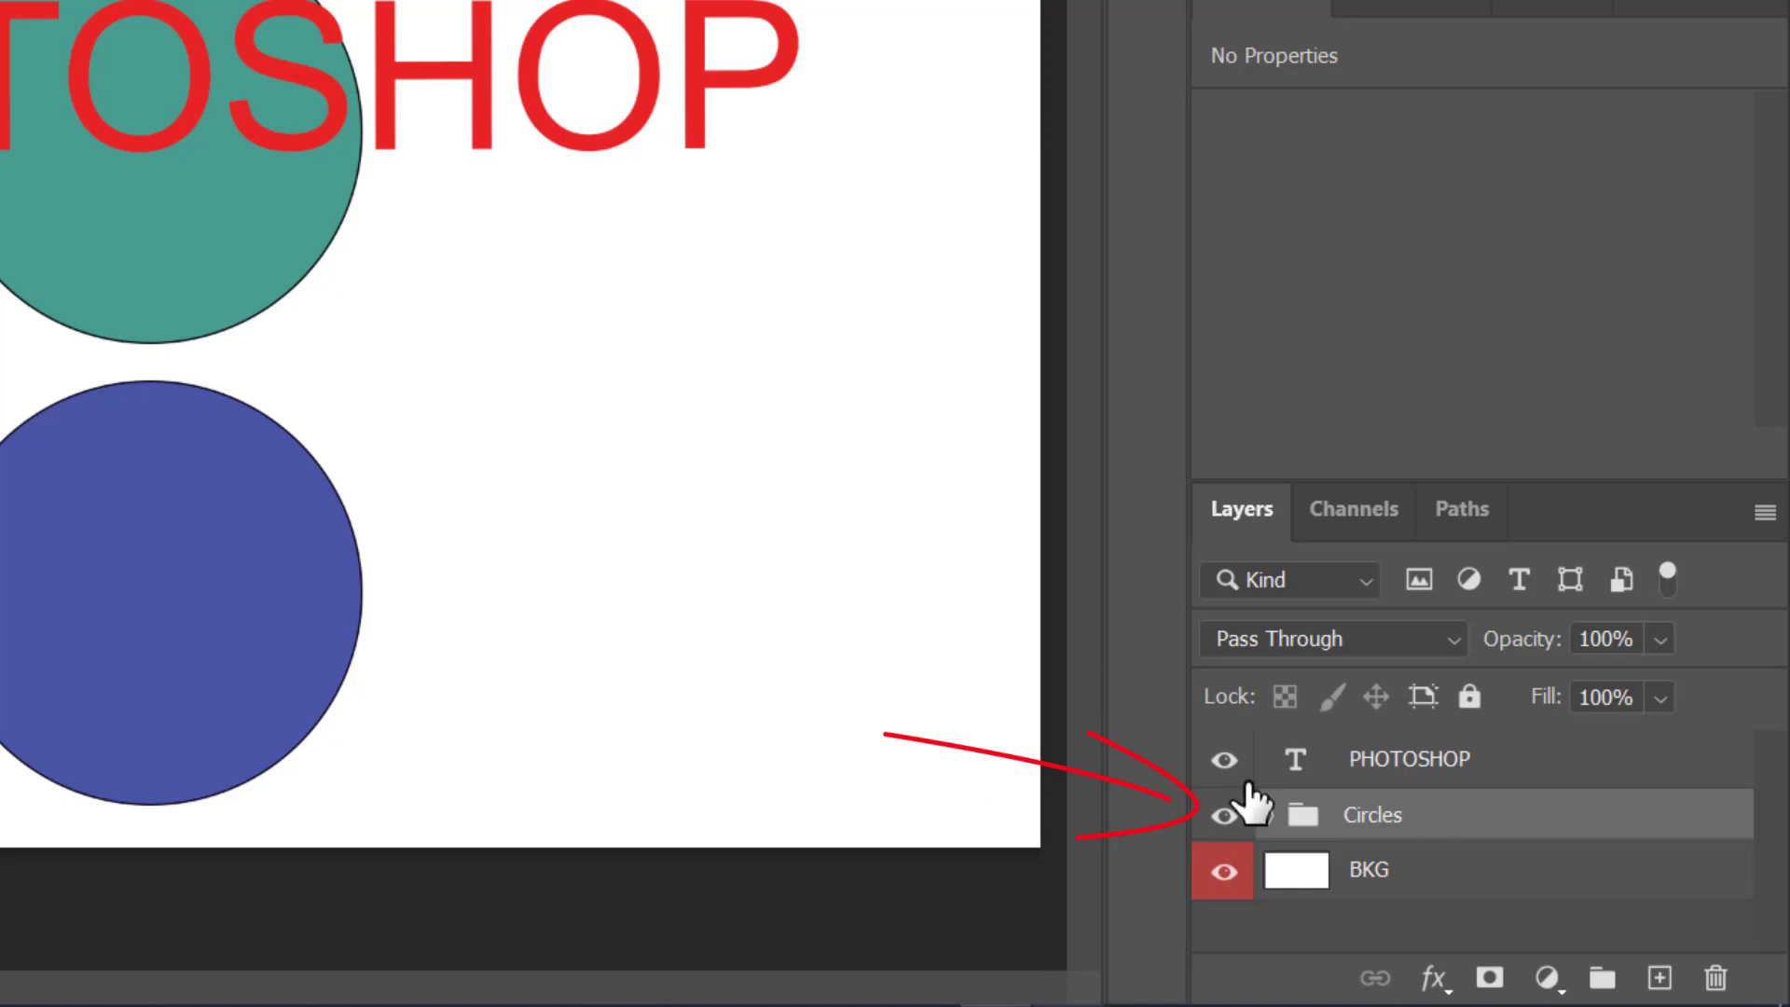
pyautogui.click(1227, 815)
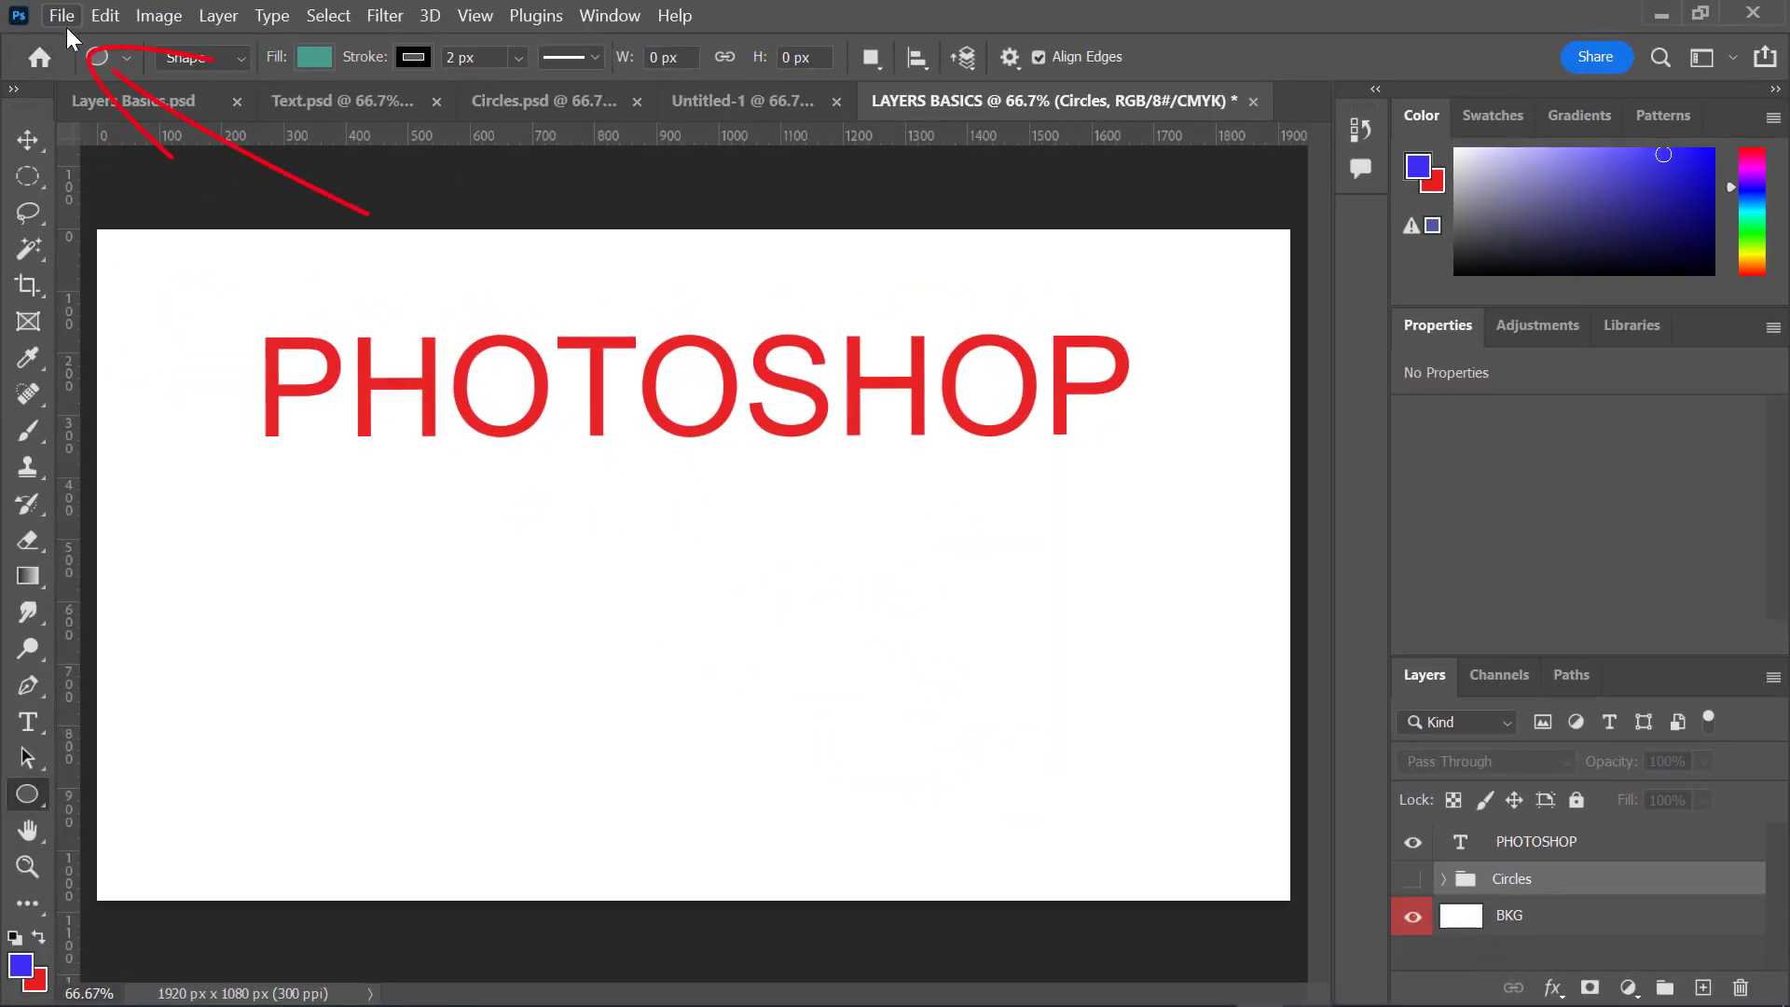
# Place the Paint image as an embedded object above the PHOTOSHOP text layer and clip it to the text with a clipping mask
pyautogui.click(64, 18)
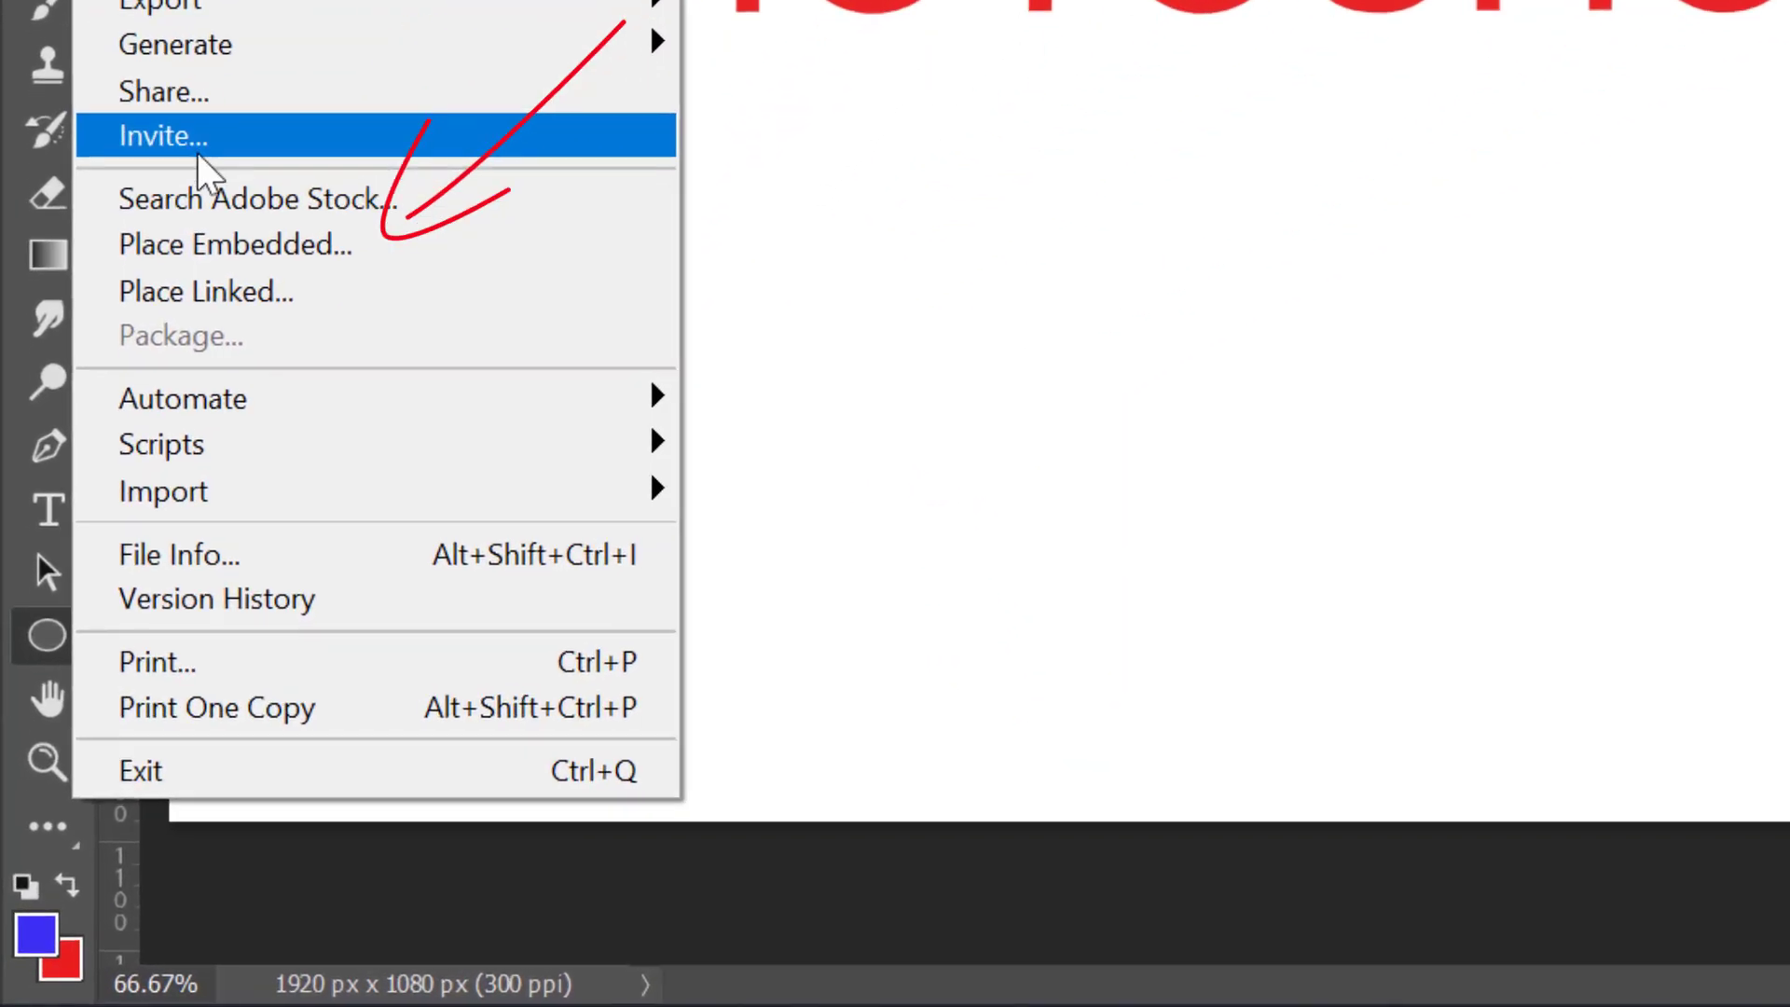
pyautogui.click(119, 448)
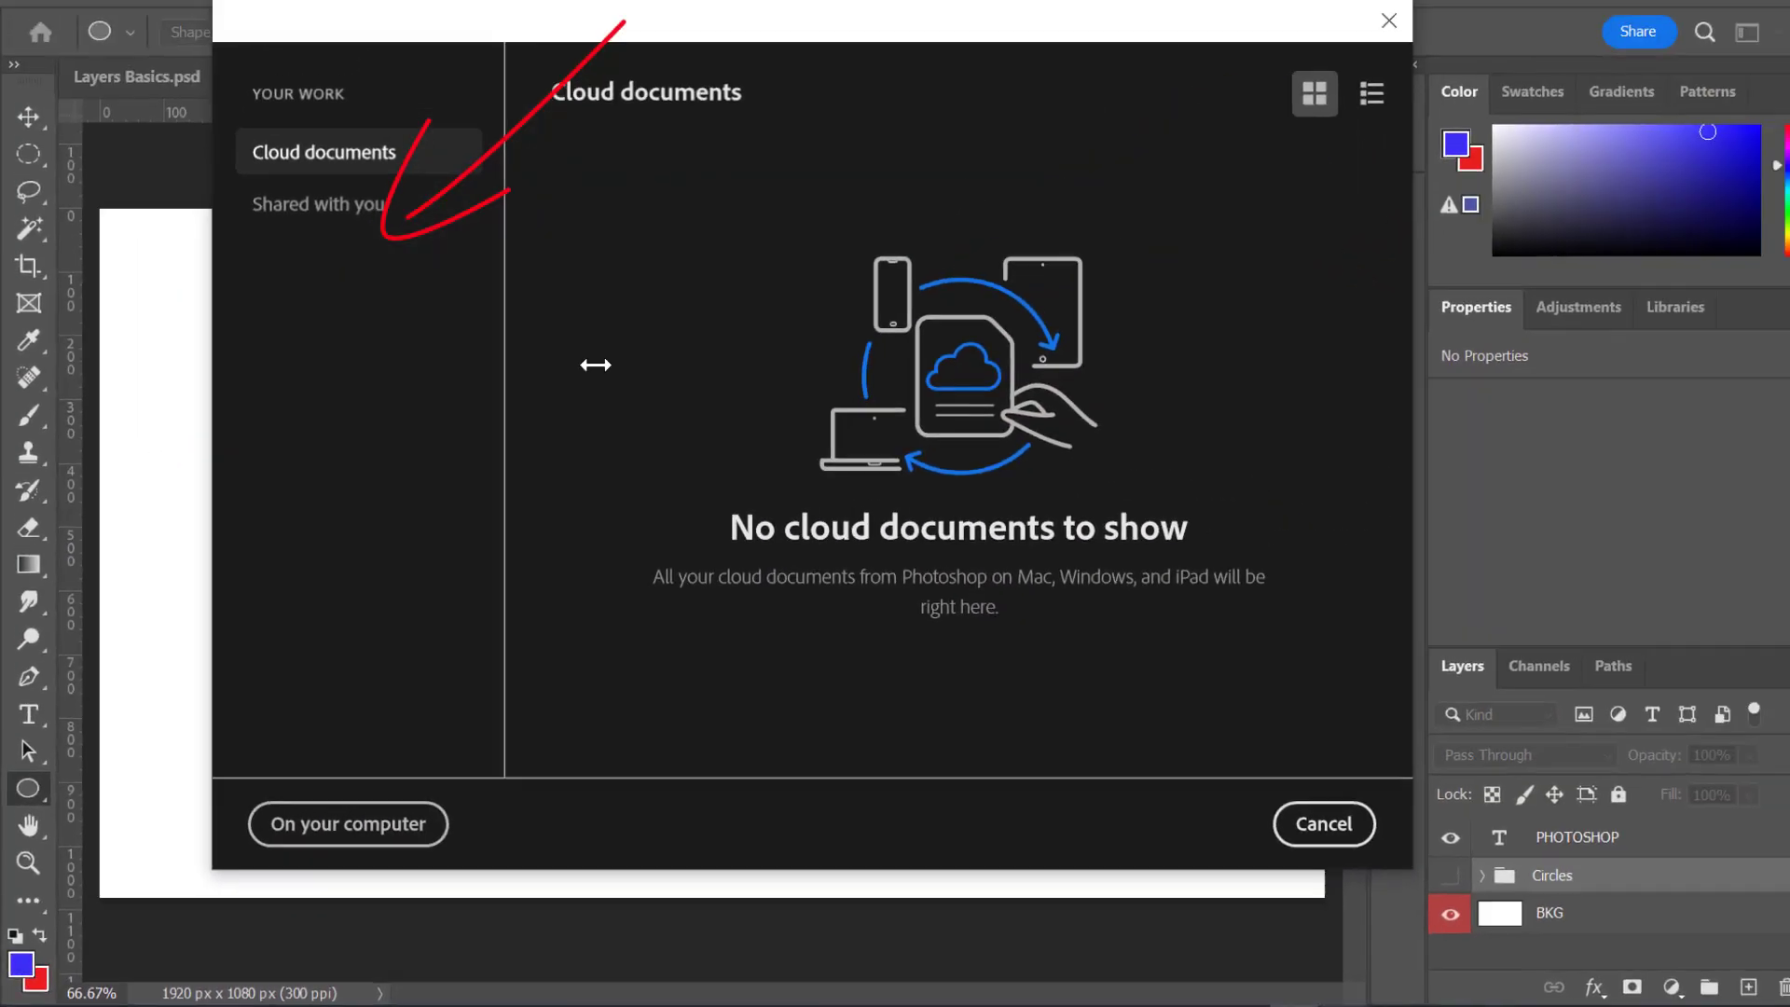
pyautogui.click(624, 731)
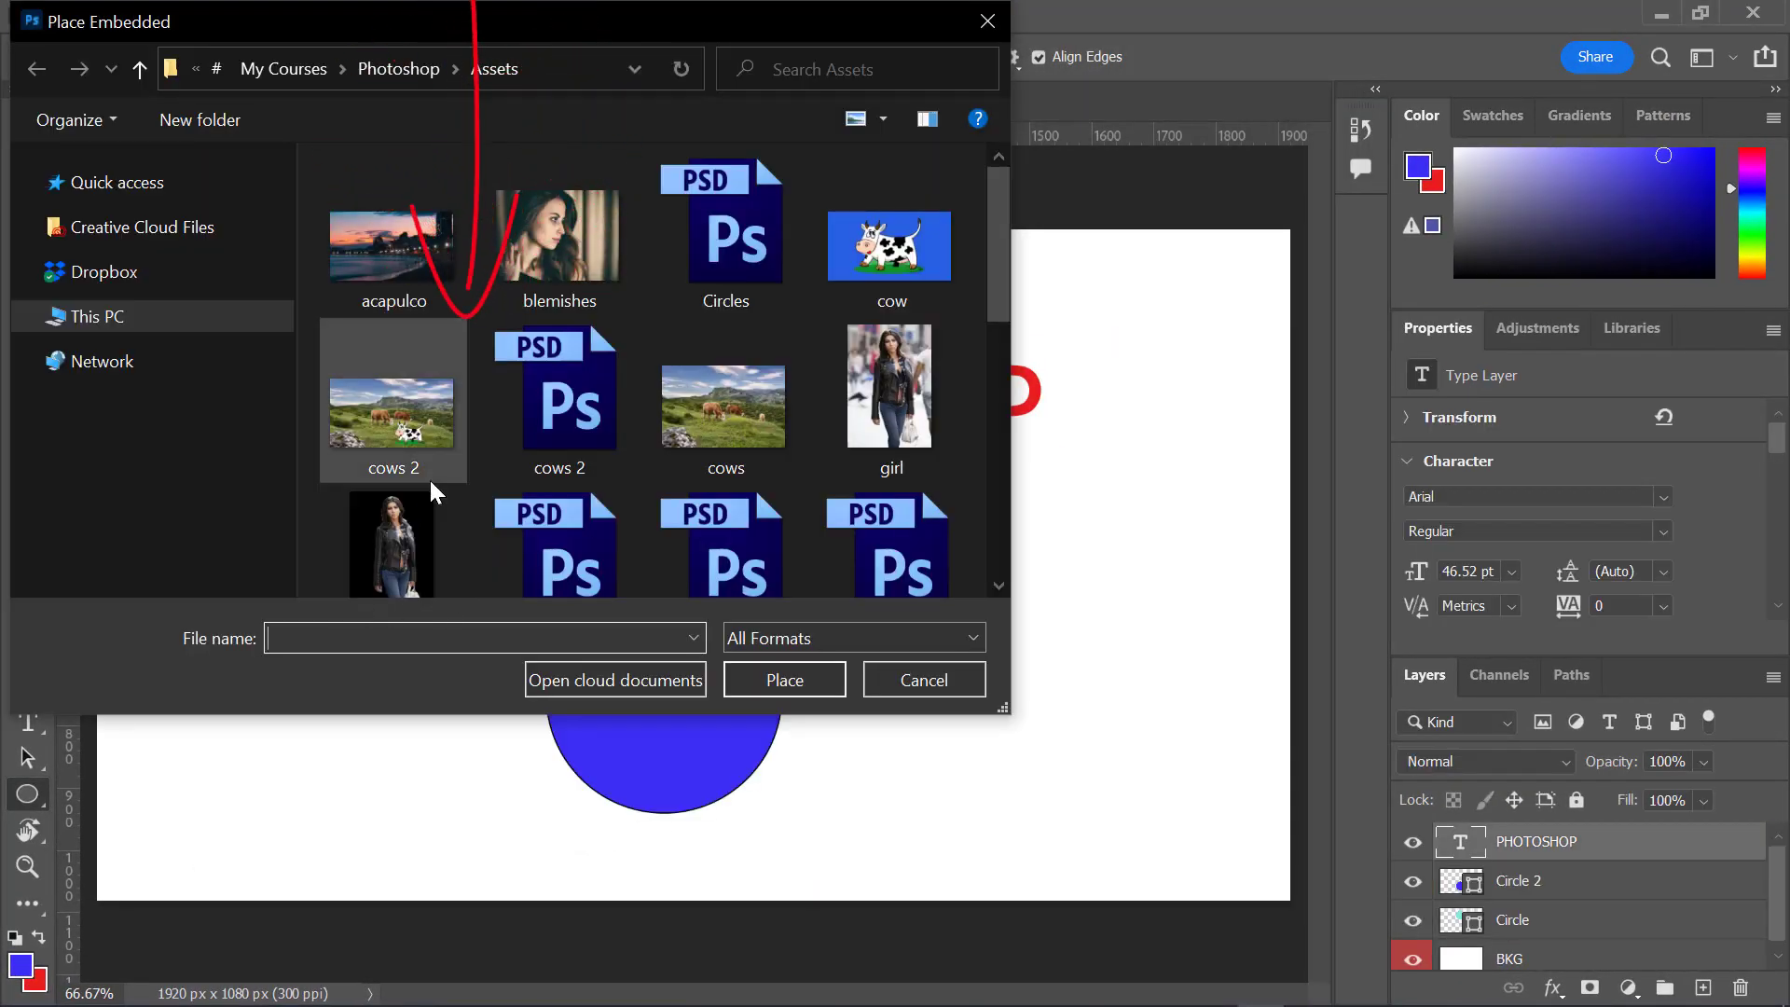
pyautogui.scroll(-5, 505, 459)
pyautogui.scroll(-1, 506, 459)
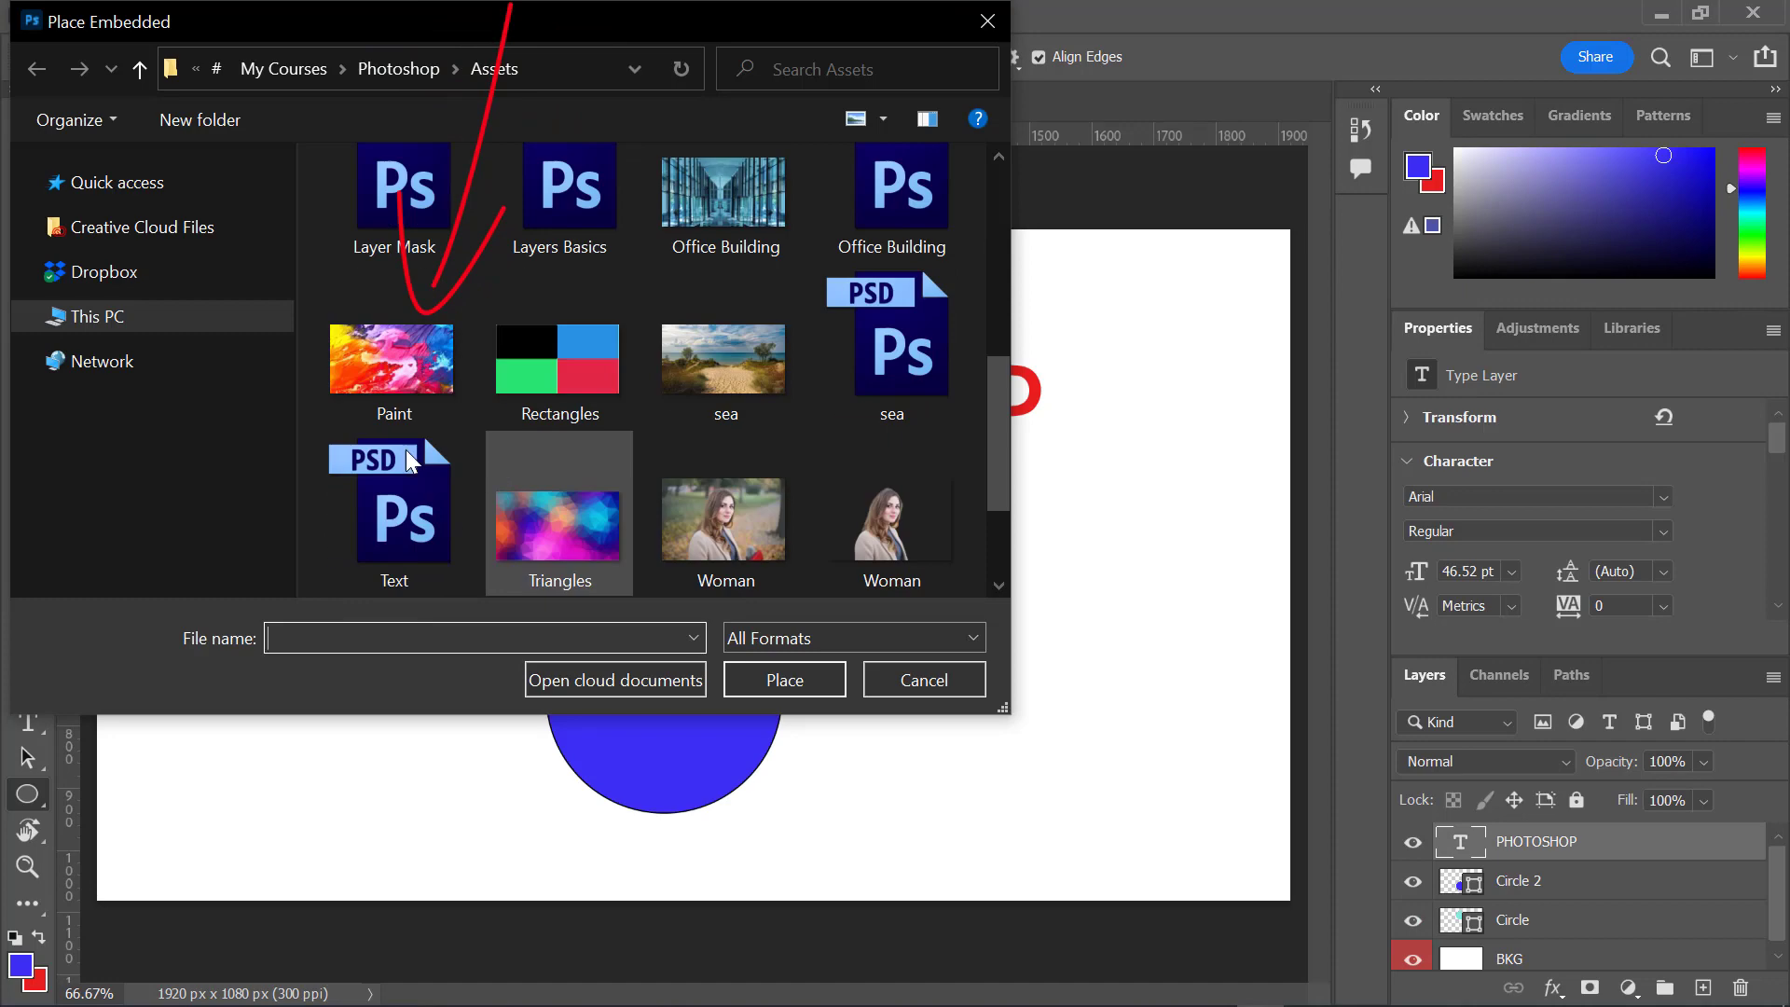
pyautogui.click(421, 403)
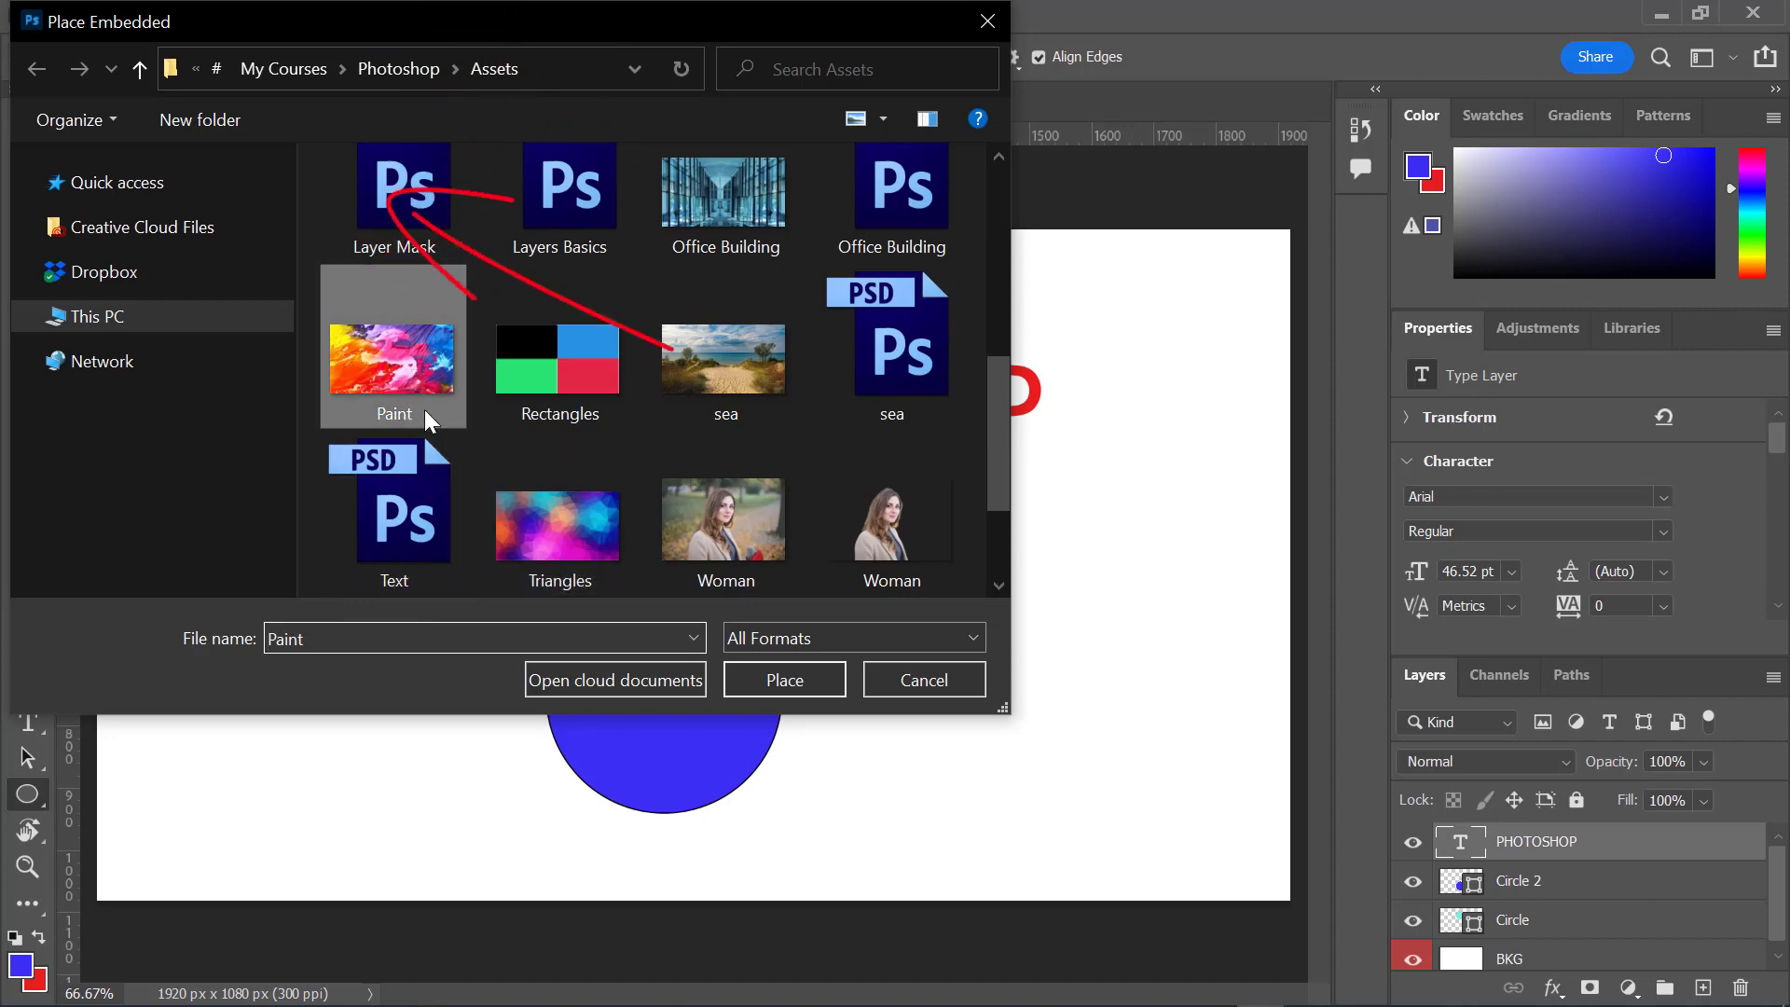
pyautogui.click(775, 675)
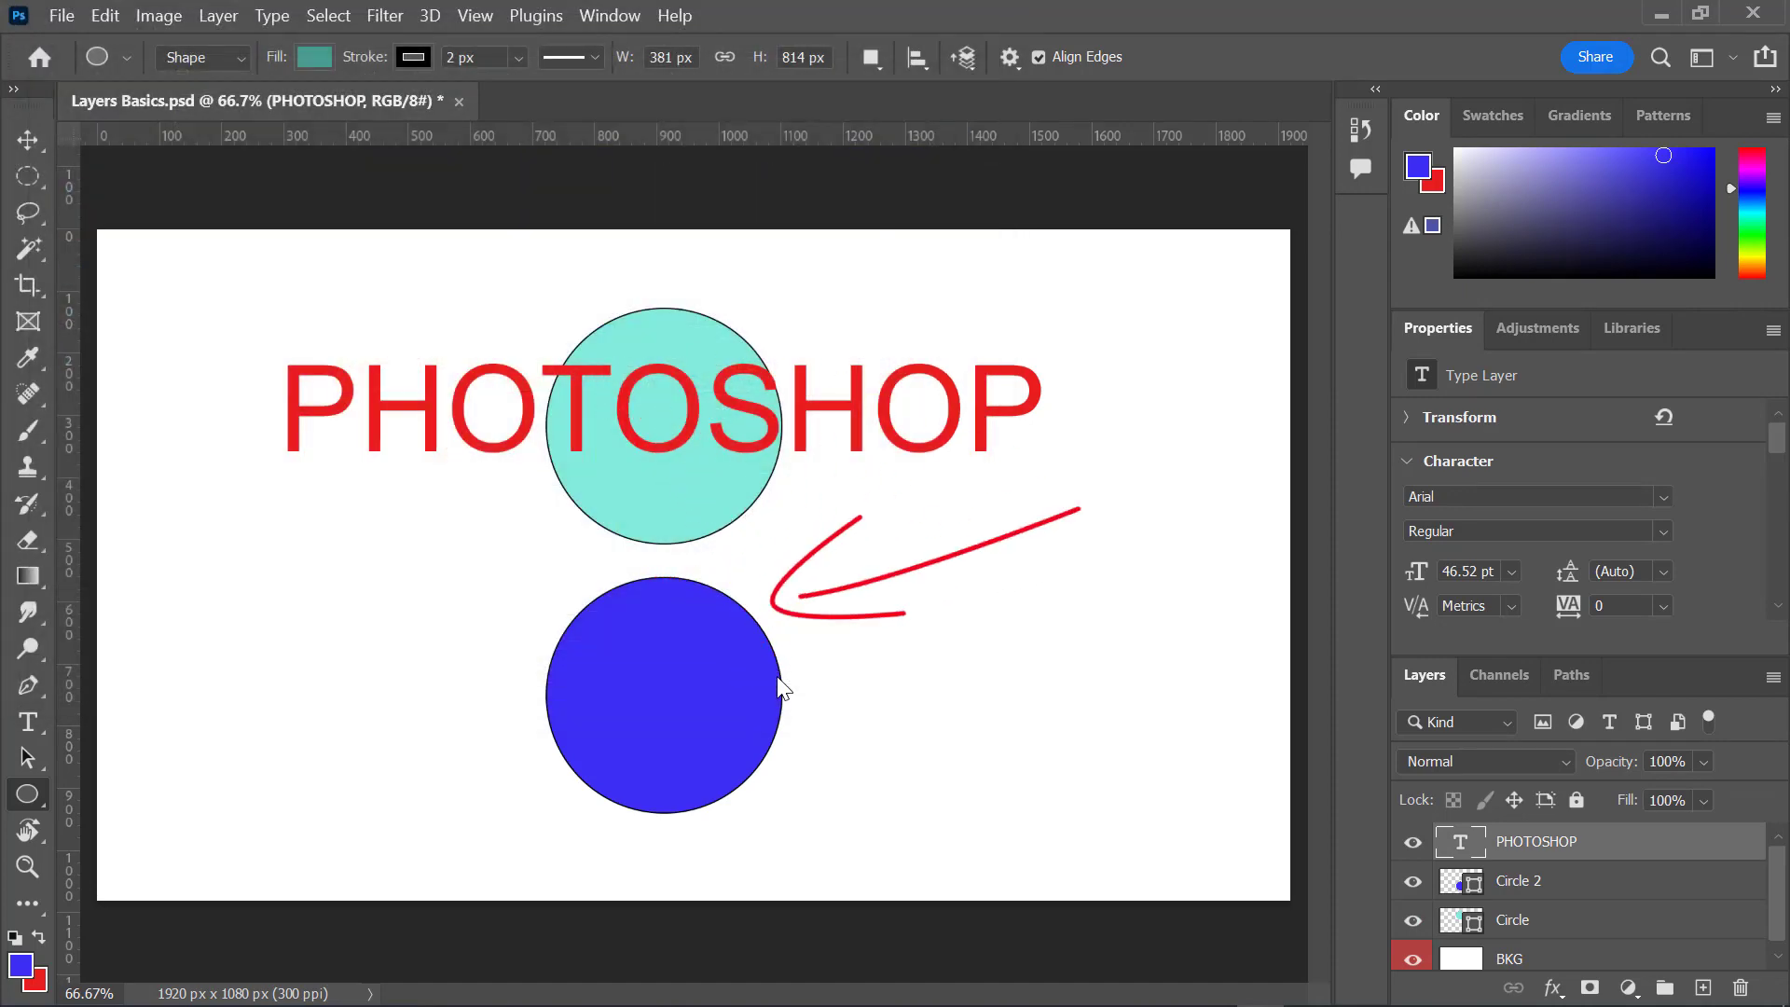
pyautogui.press('Return')
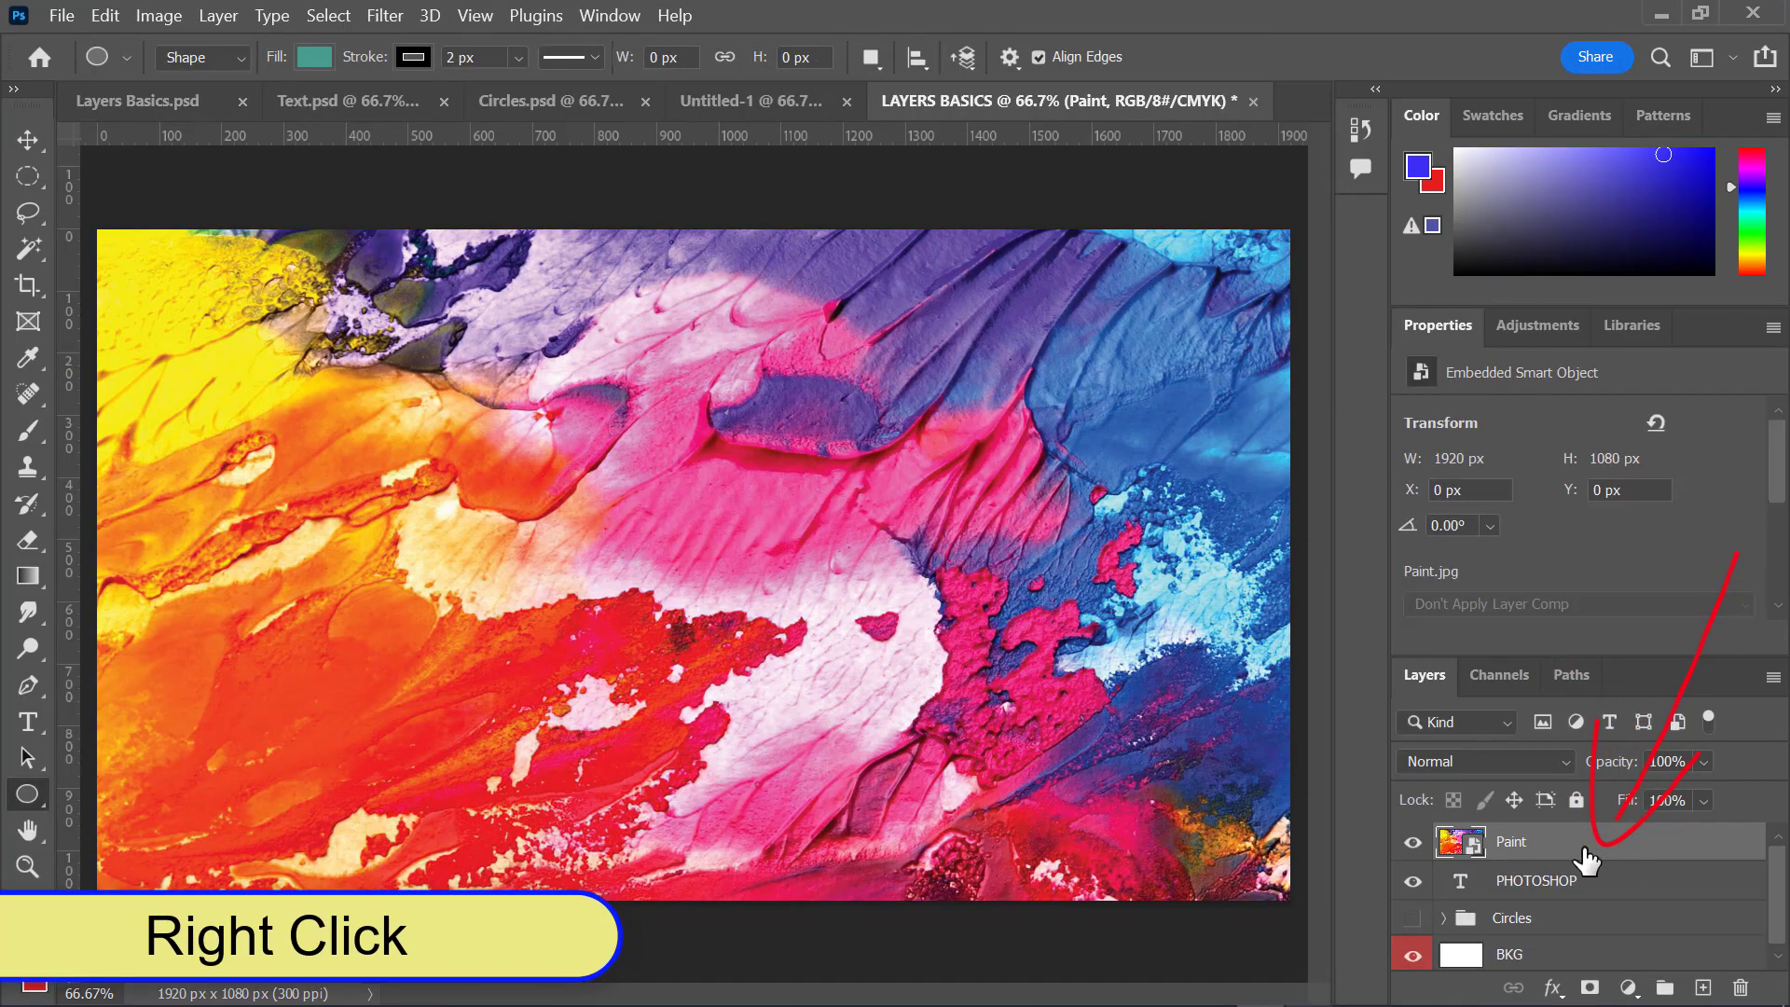
pyautogui.rightClick(1595, 849)
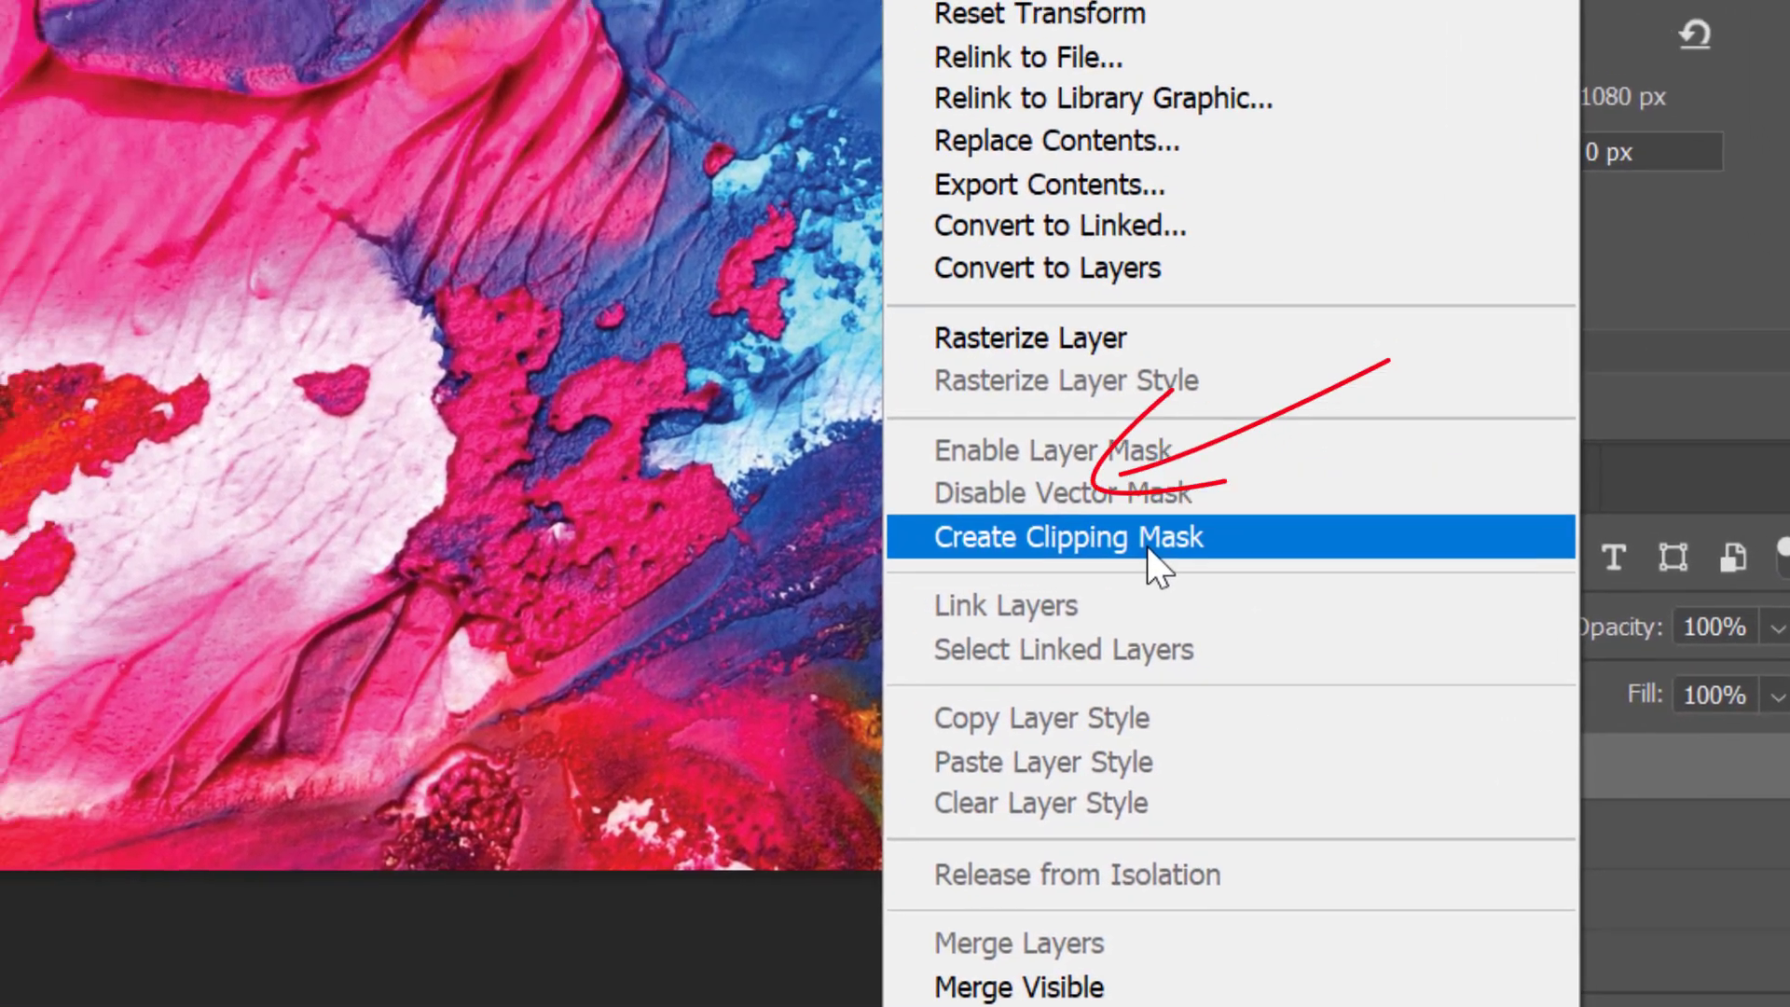
pyautogui.click(1007, 496)
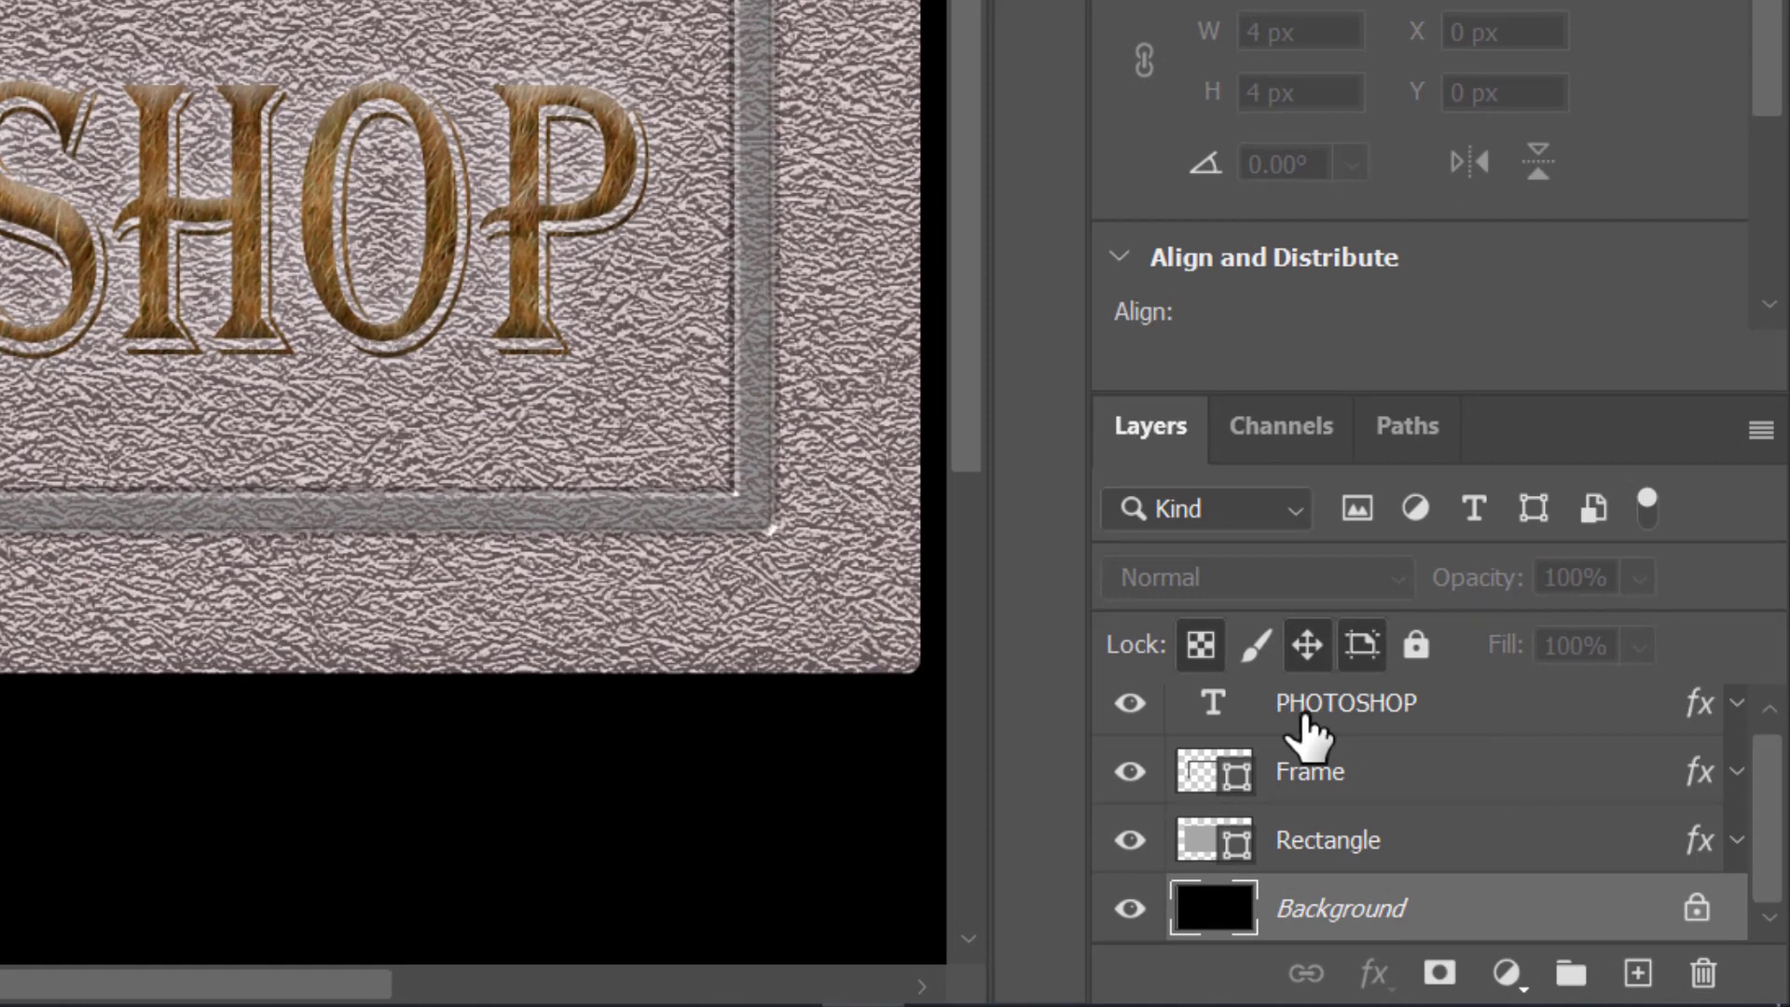
# Add a layer mask to the PHOTOSHOP text layer in Layer Mask.psd
pyautogui.click(1237, 713)
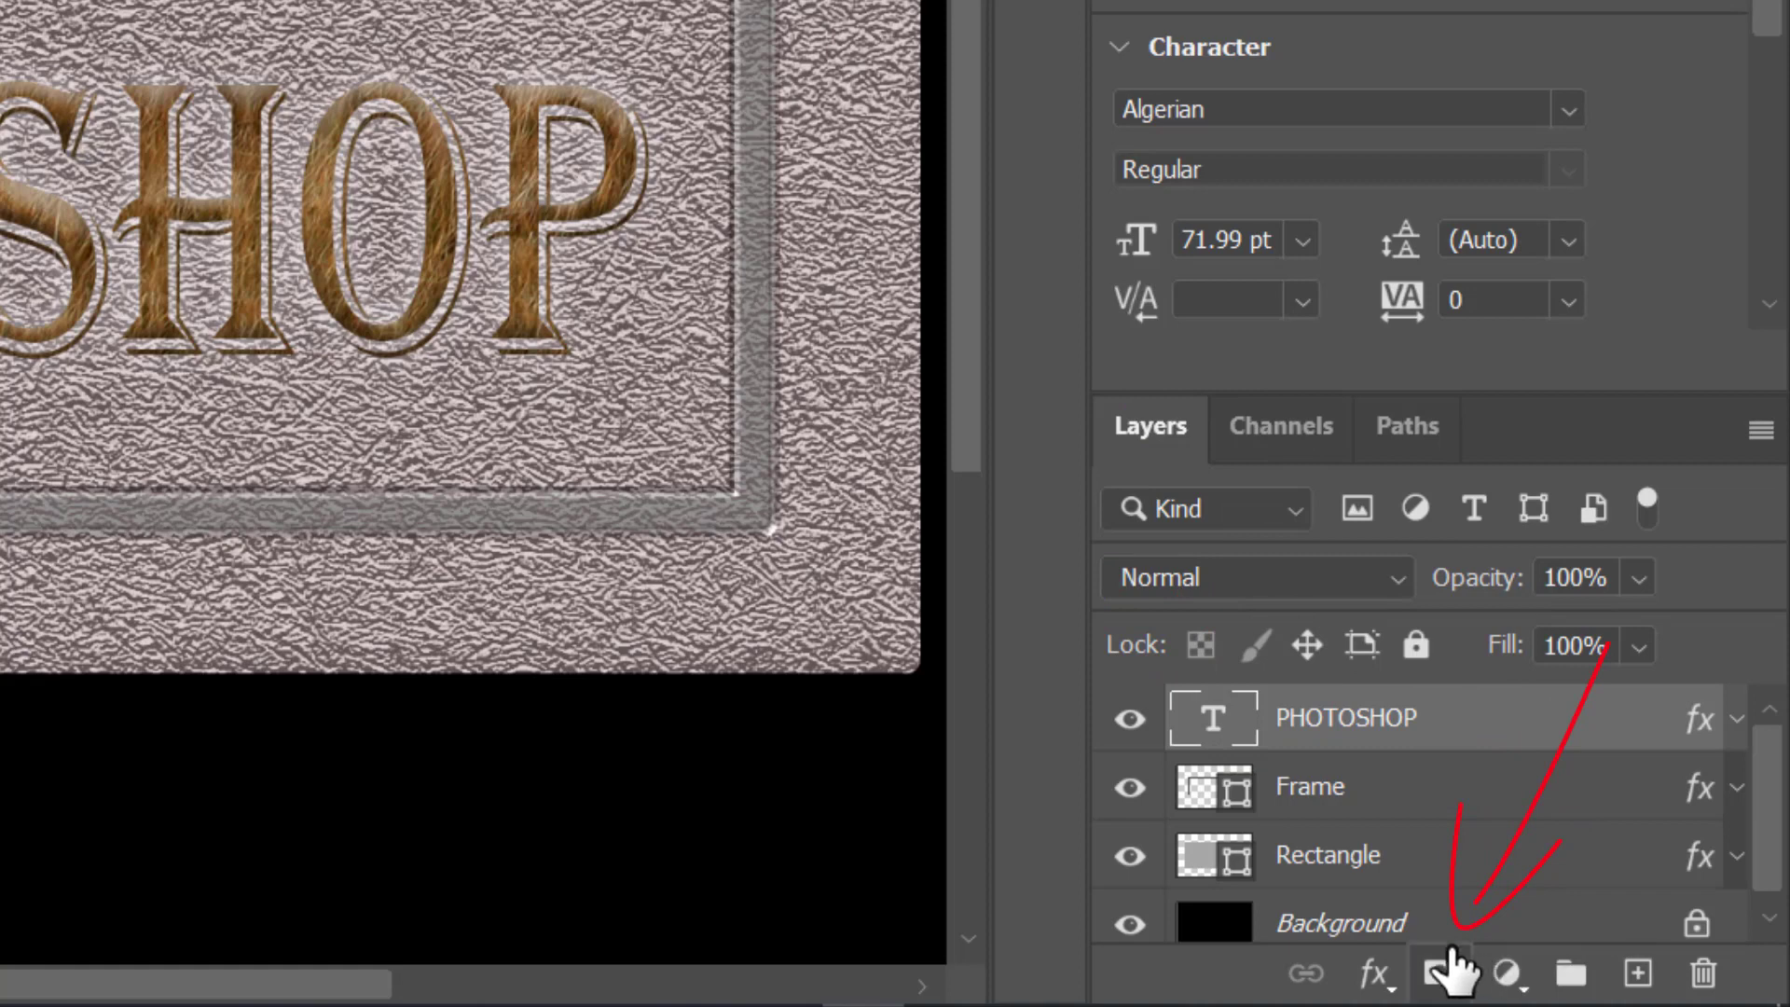
pyautogui.click(1439, 974)
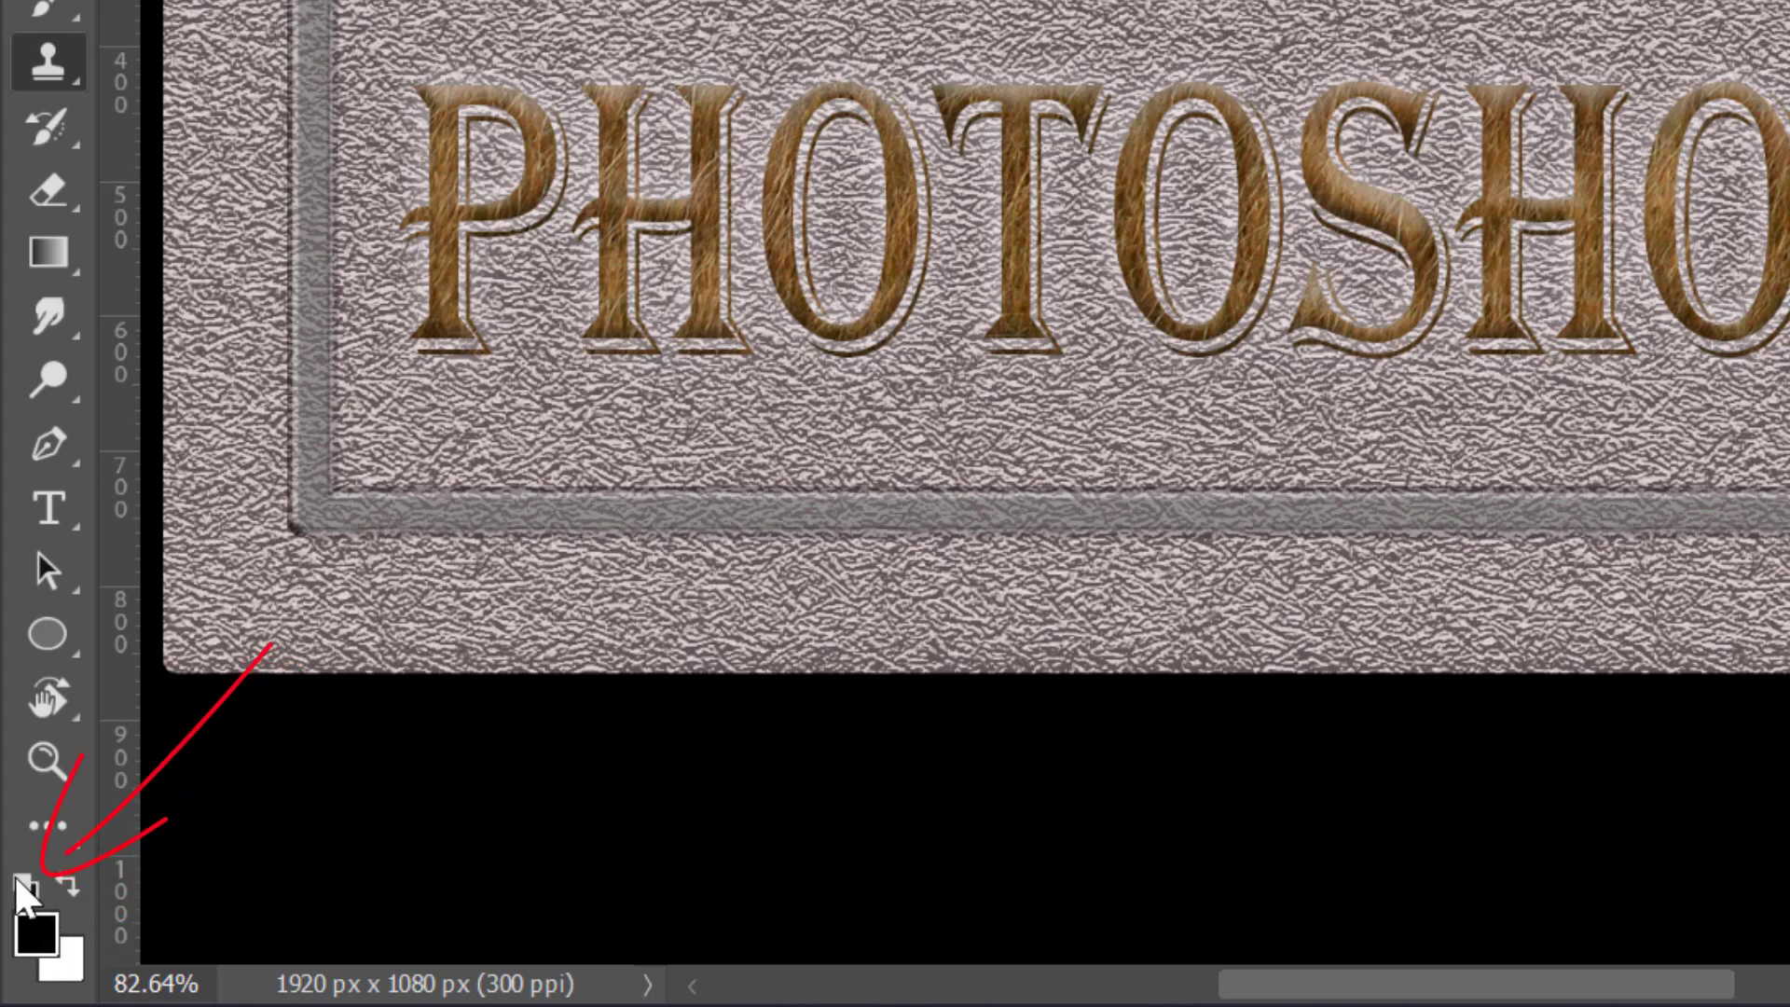
# Practice swapping the foreground and background colors several times, finishing with black as the foreground
pyautogui.press('x')
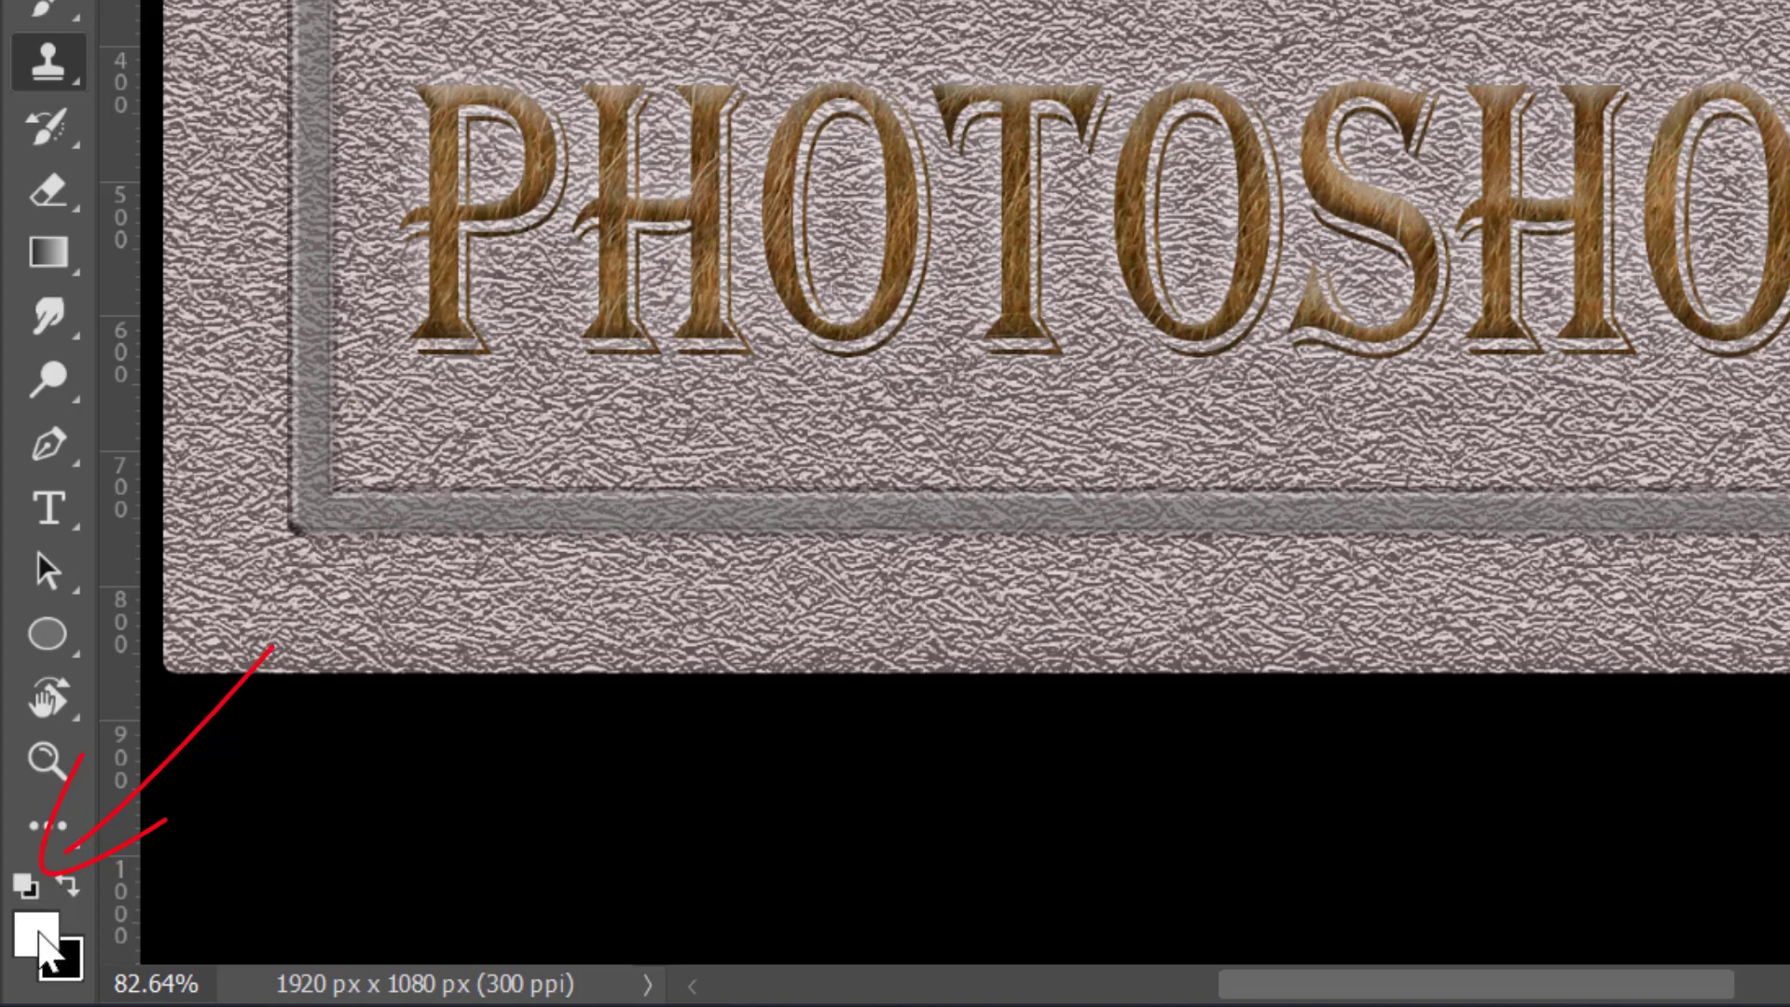
pyautogui.click(66, 885)
pyautogui.click(66, 886)
pyautogui.click(66, 888)
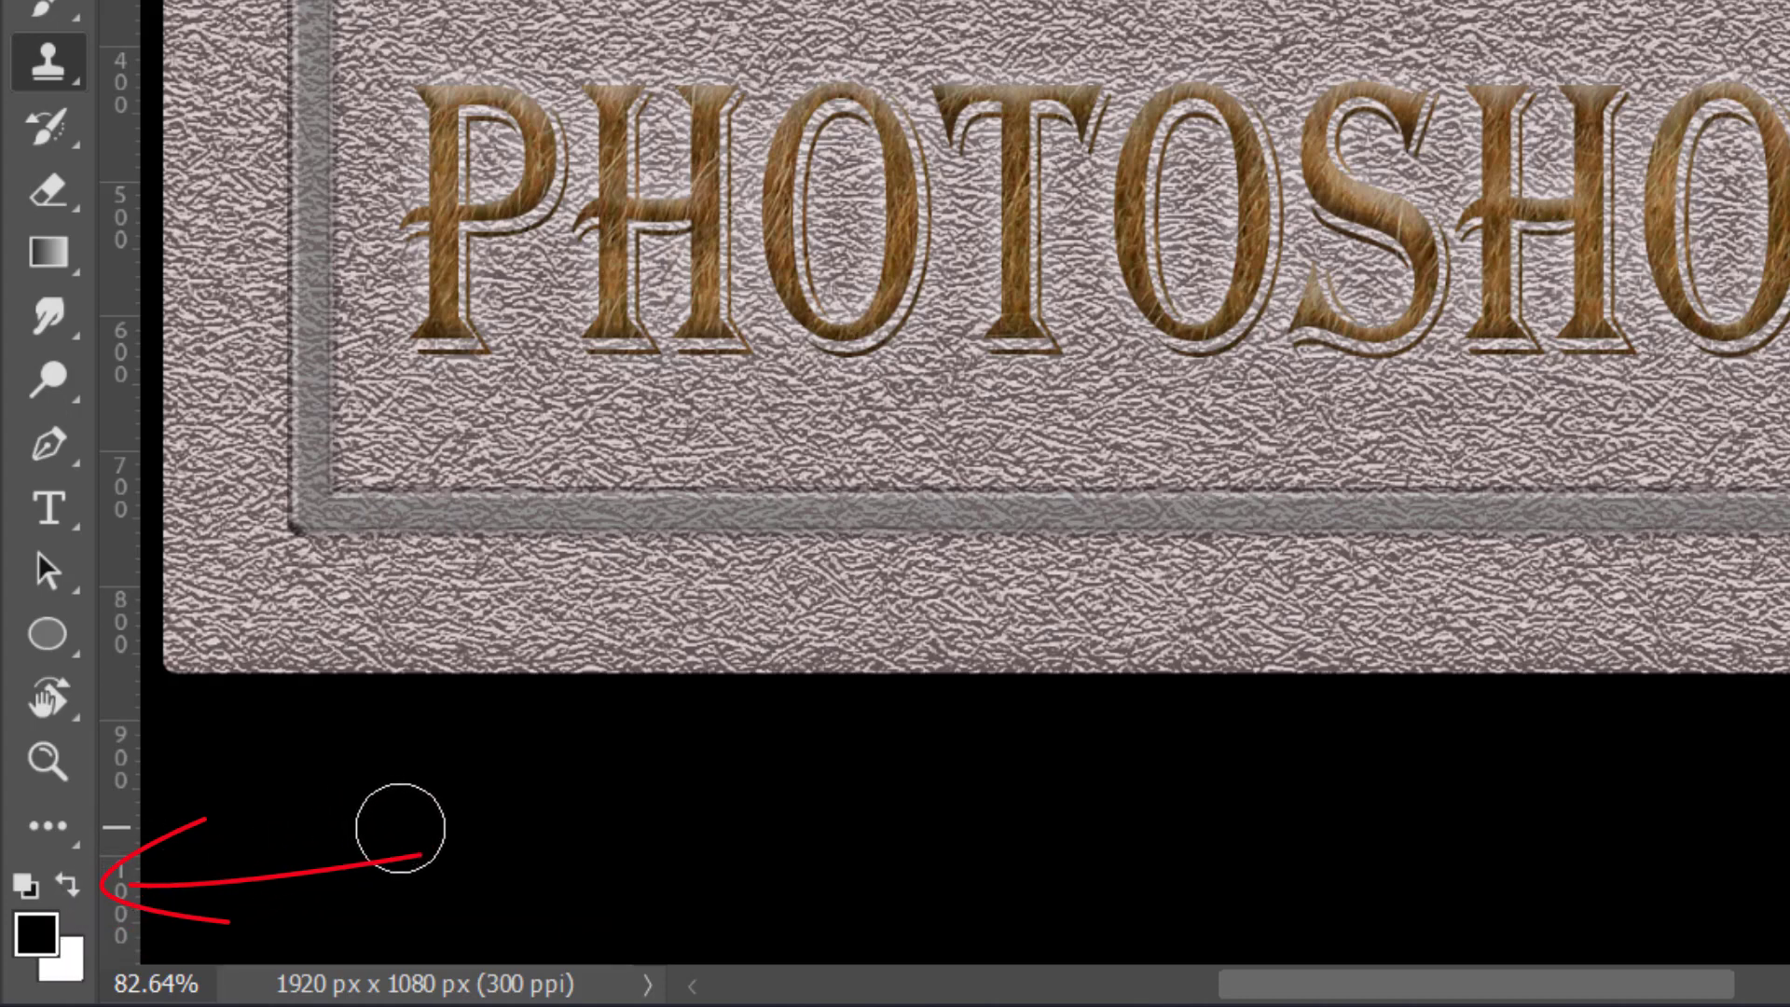
pyautogui.press('x')
pyautogui.press('x')
pyautogui.press('x')
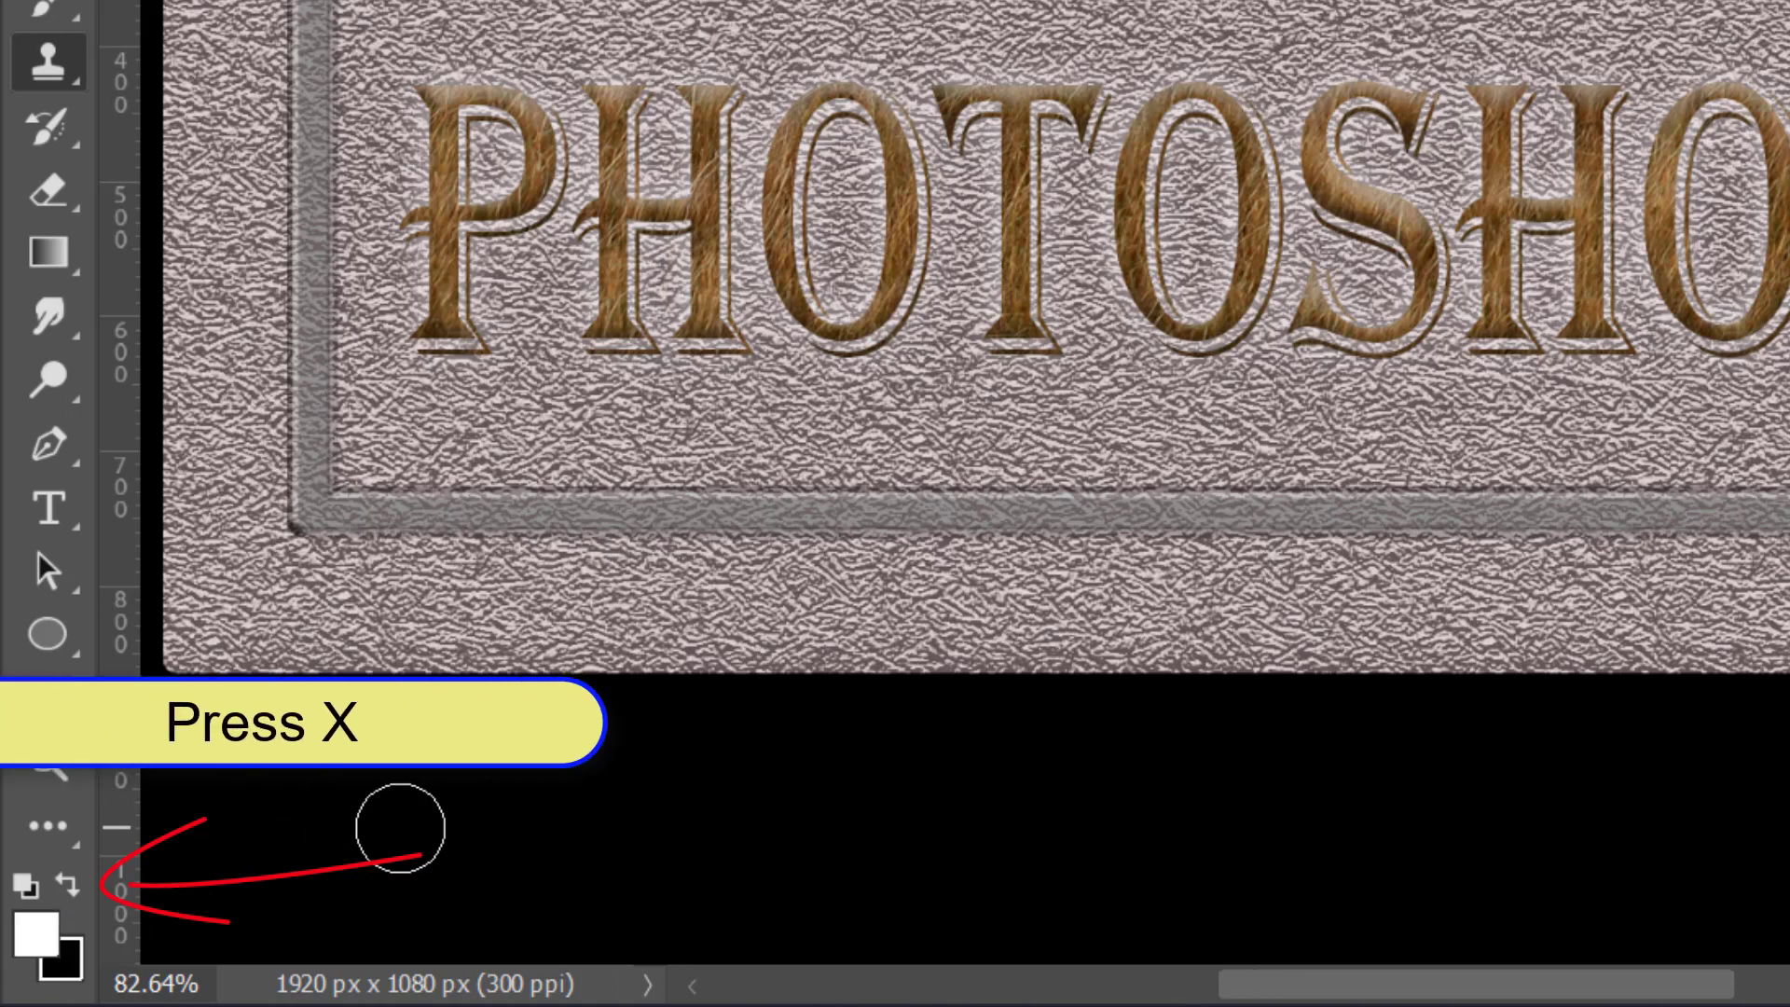
pyautogui.press('x')
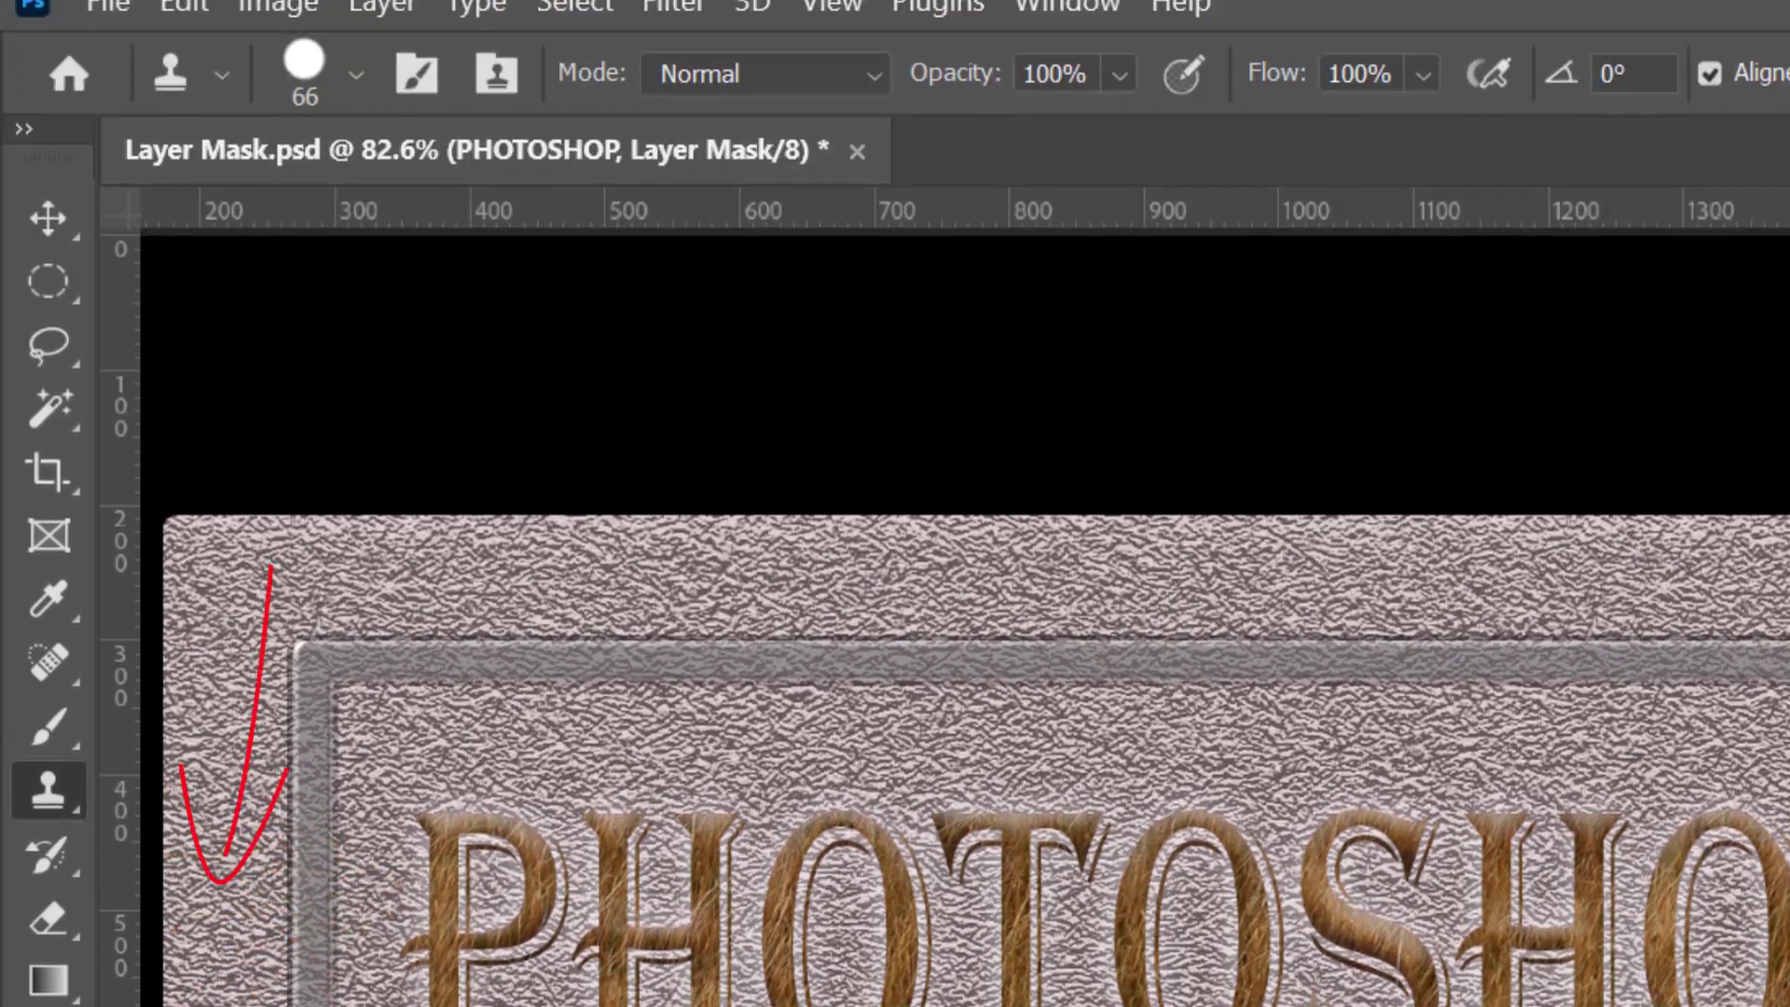
# Brush on the PHOTOSHOP layer mask with a 50 px hard round brush, hiding parts of the letters with black and restoring them with white
pyautogui.click(55, 727)
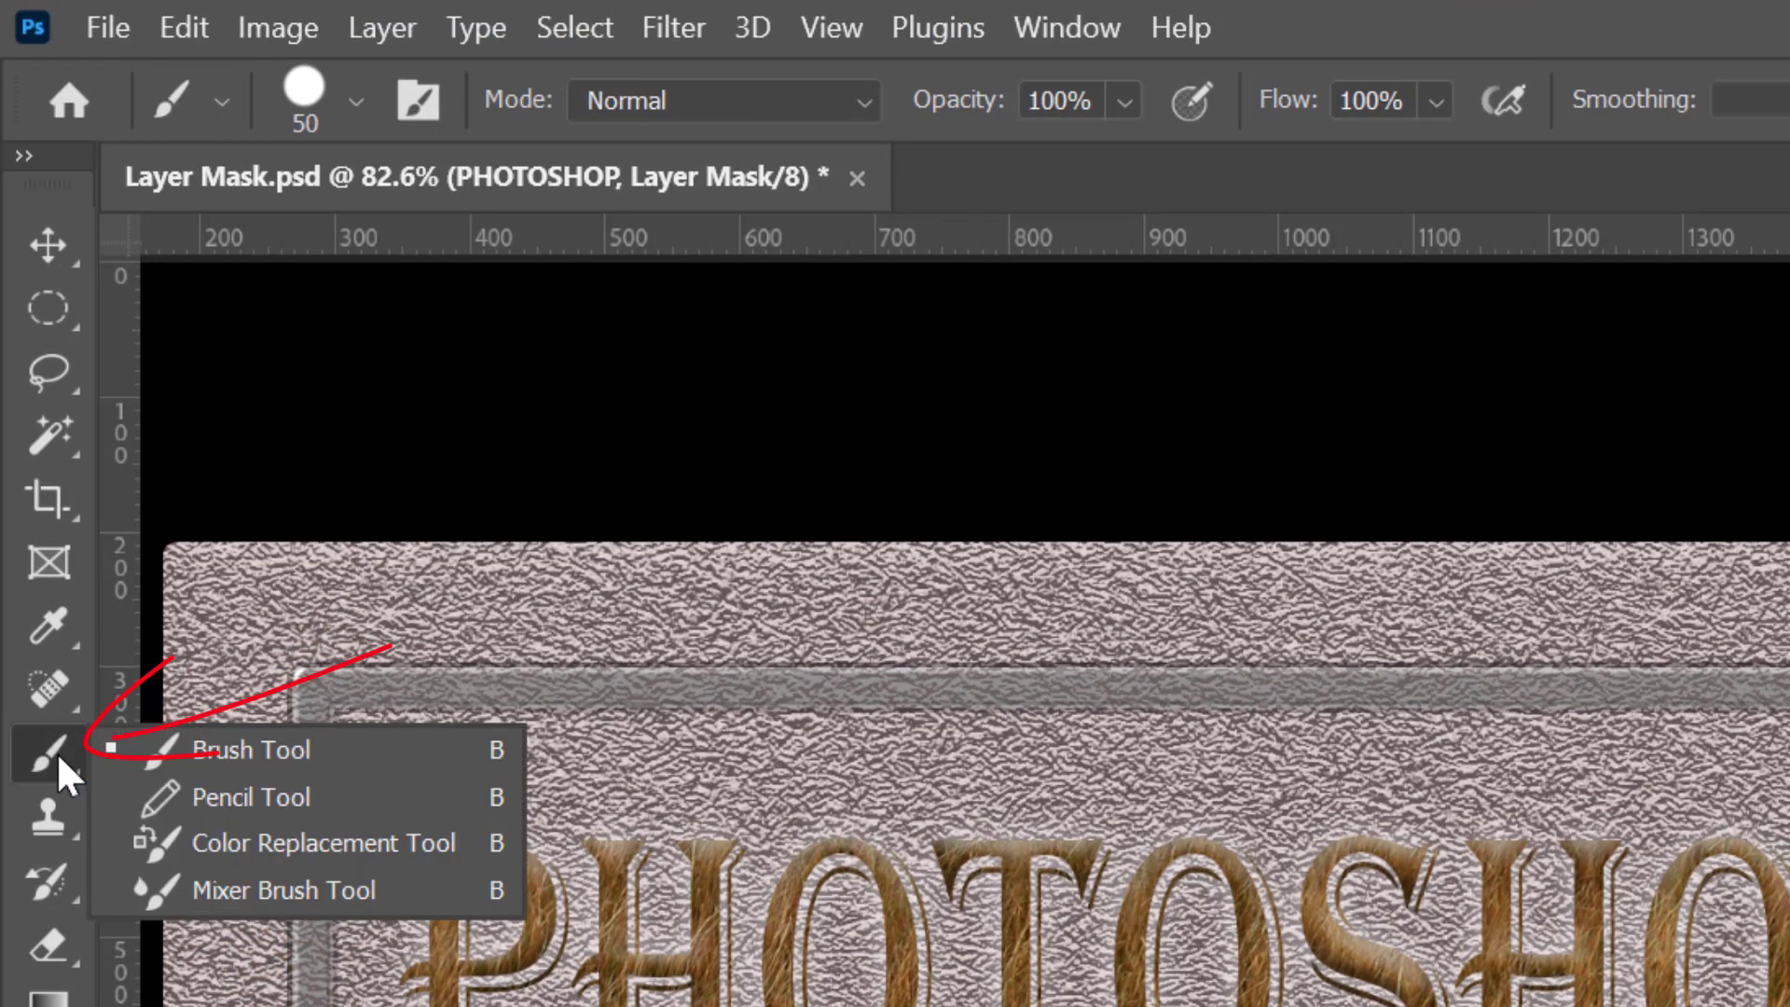
pyautogui.click(58, 755)
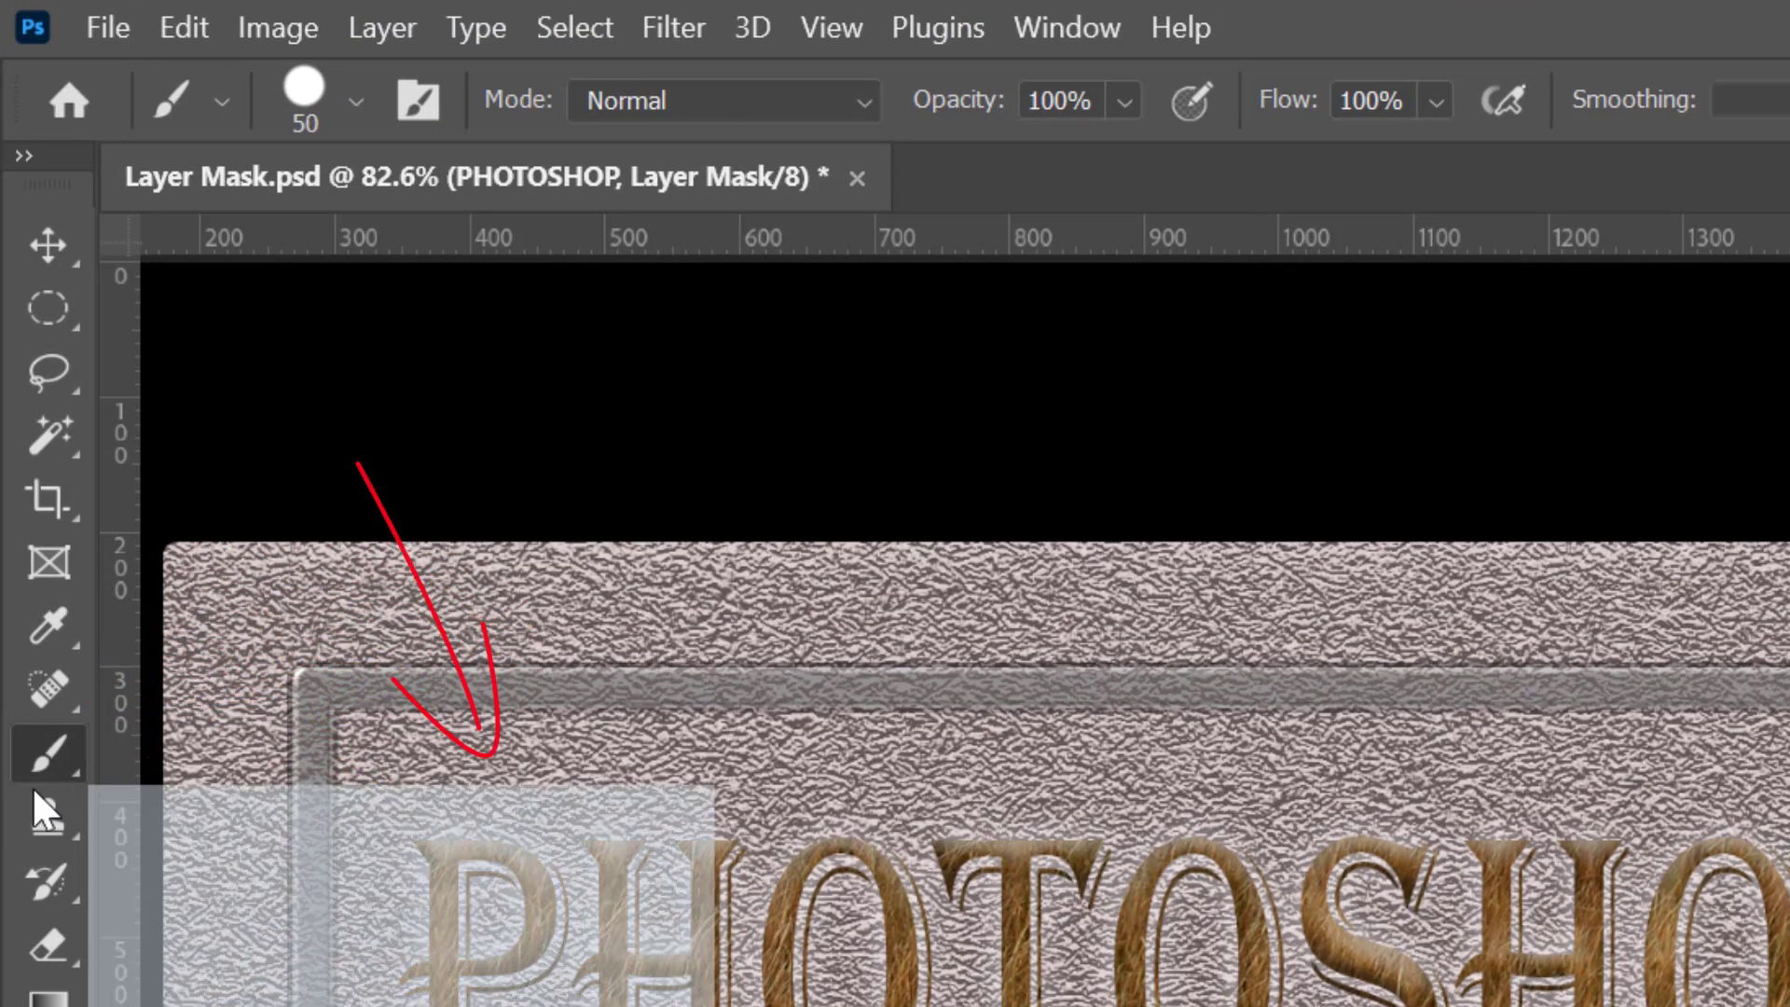
pyautogui.click(355, 101)
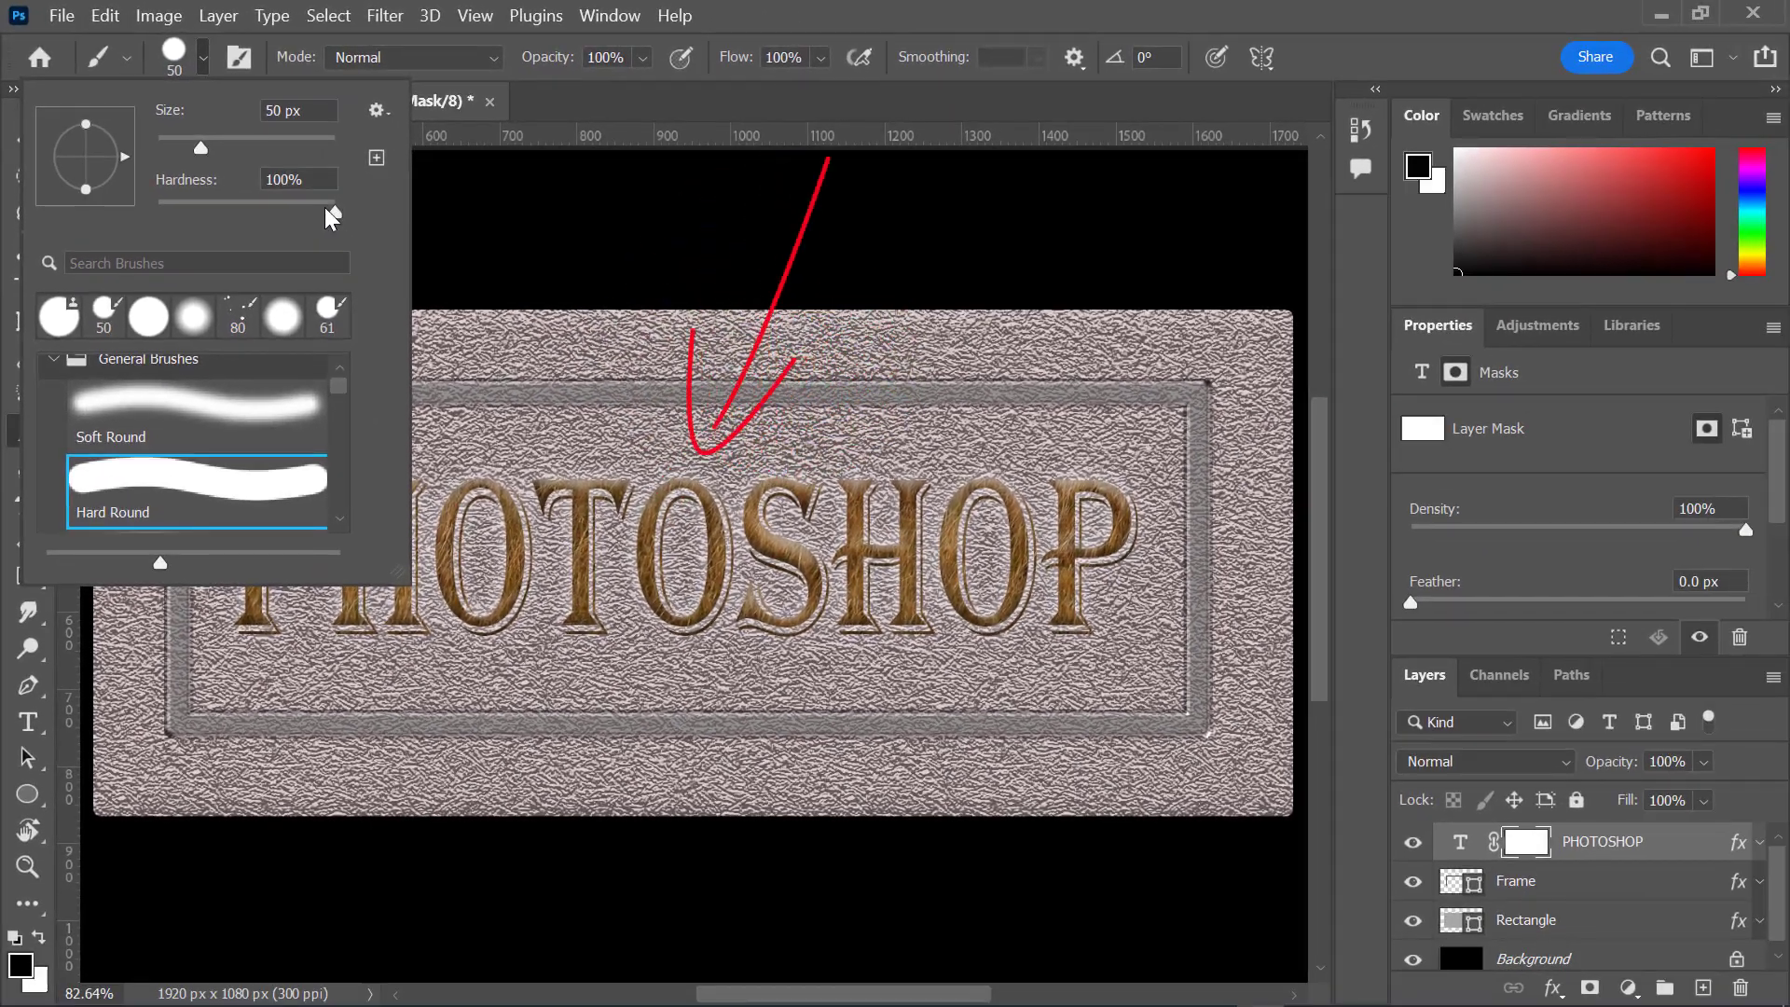
pyautogui.click(615, 277)
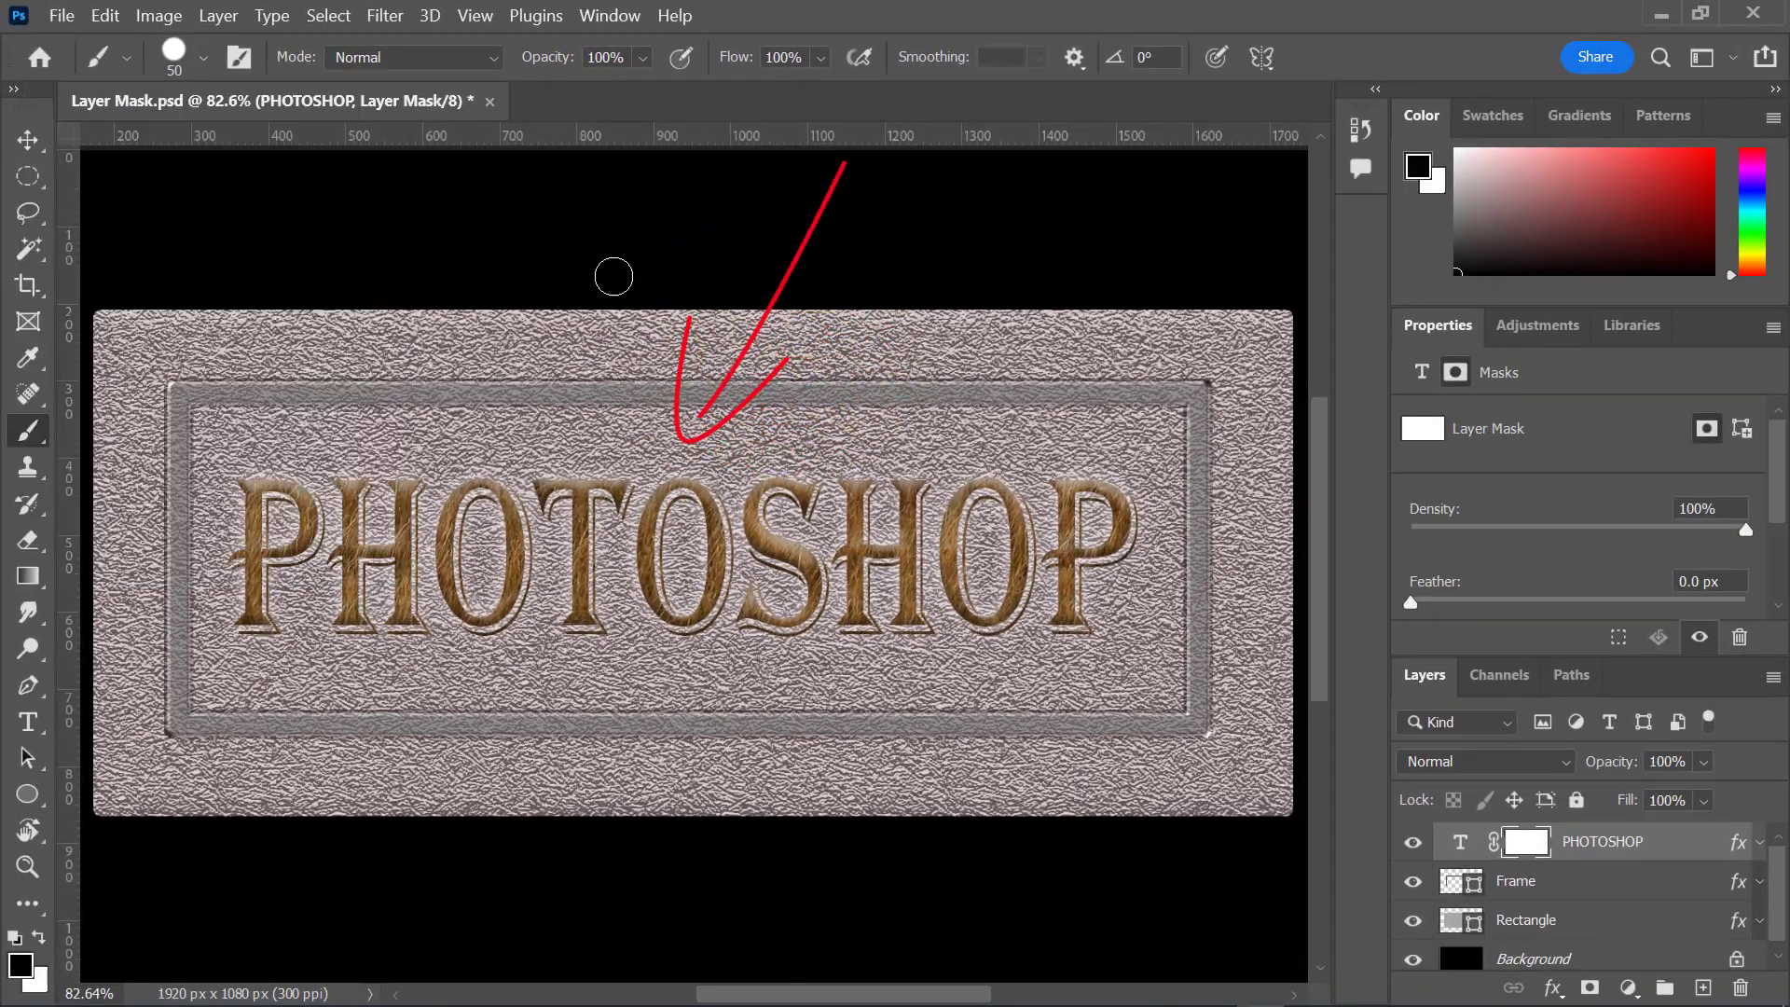
pyautogui.moveTo(206, 550)
pyautogui.mouseDown()
pyautogui.moveTo(509, 494)
pyautogui.moveTo(862, 484)
pyautogui.moveTo(1003, 609)
pyautogui.moveTo(1122, 635)
pyautogui.moveTo(1181, 538)
pyautogui.moveTo(1077, 455)
pyautogui.moveTo(536, 617)
pyautogui.moveTo(311, 628)
pyautogui.mouseUp()
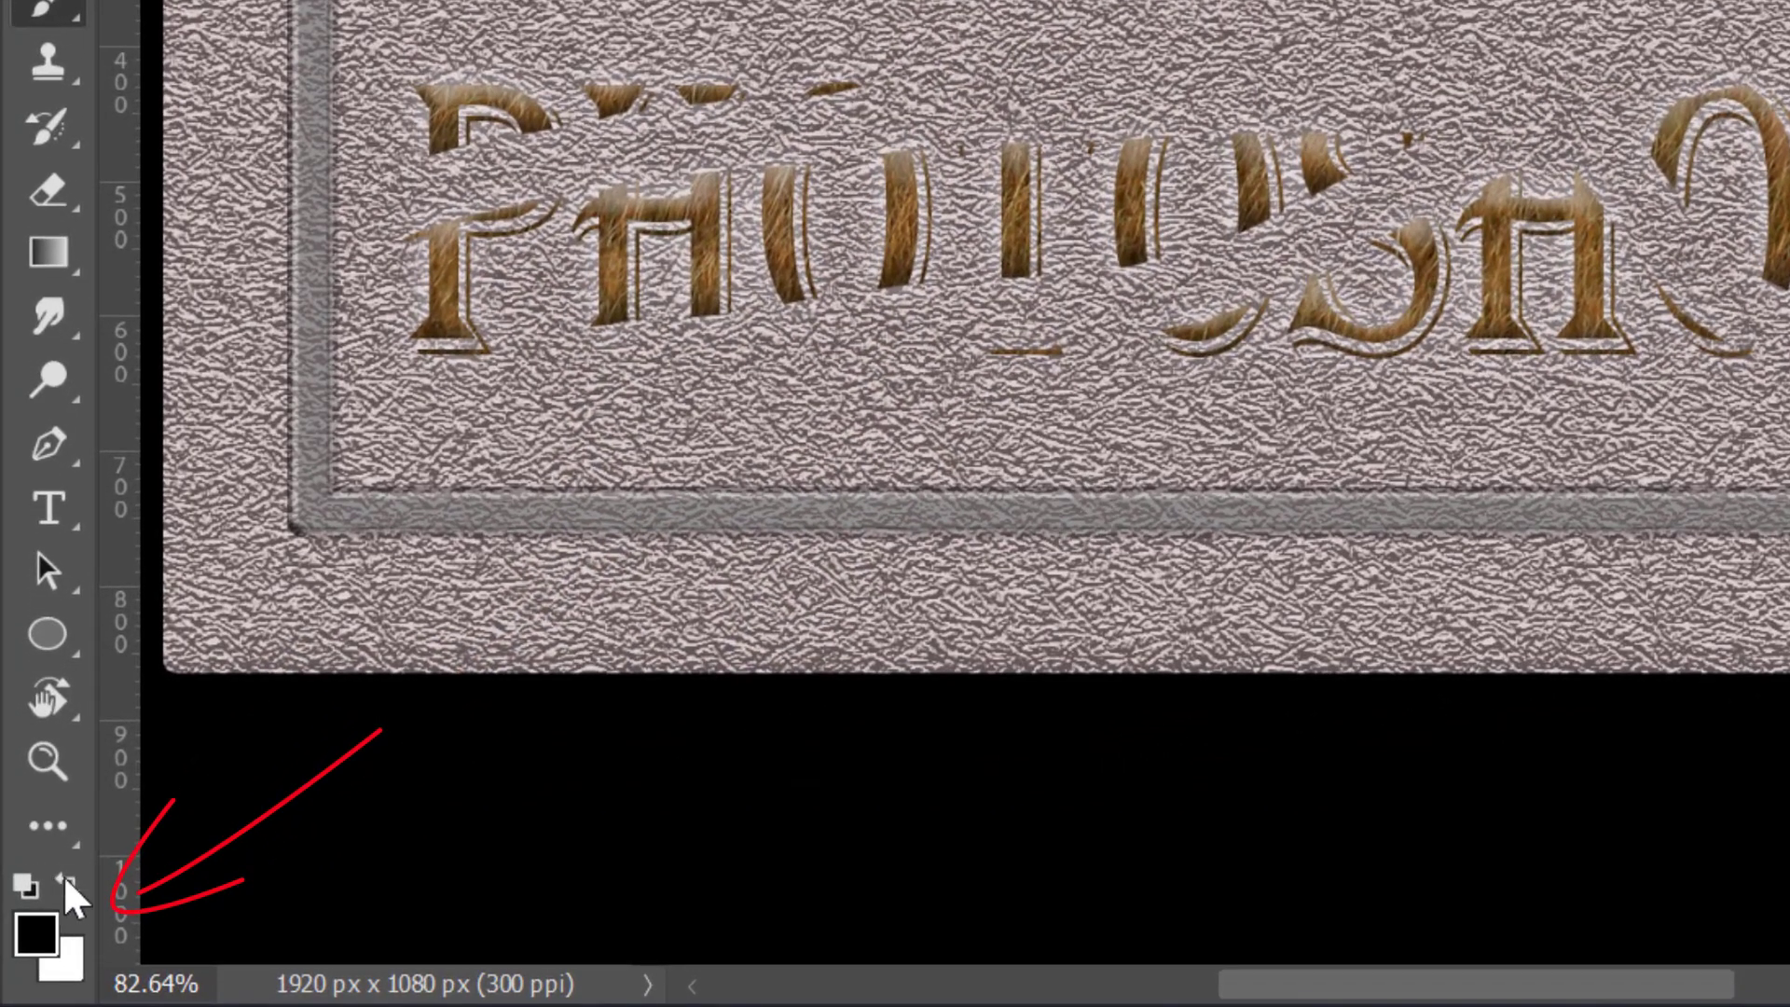
pyautogui.click(67, 886)
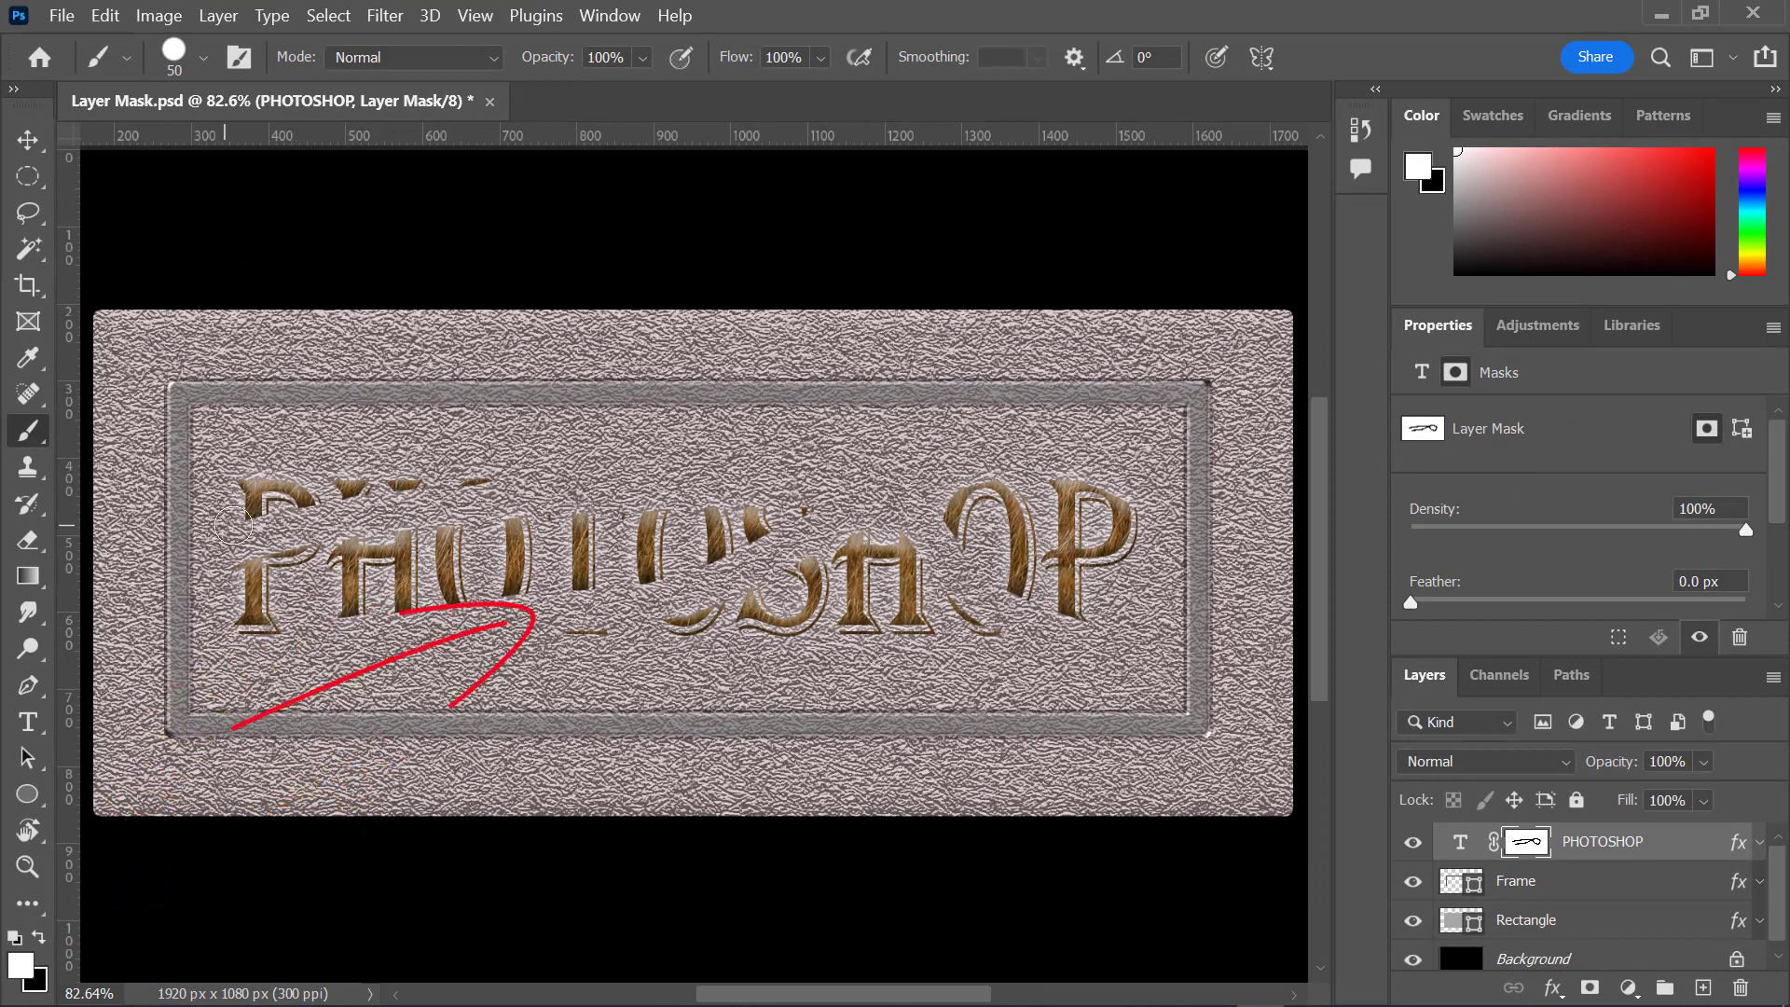
pyautogui.moveTo(233, 527)
pyautogui.mouseDown()
pyautogui.moveTo(442, 486)
pyautogui.moveTo(518, 521)
pyautogui.moveTo(271, 550)
pyautogui.moveTo(702, 506)
pyautogui.moveTo(572, 505)
pyautogui.moveTo(493, 533)
pyautogui.moveTo(604, 616)
pyautogui.moveTo(807, 535)
pyautogui.moveTo(836, 511)
pyautogui.mouseUp()
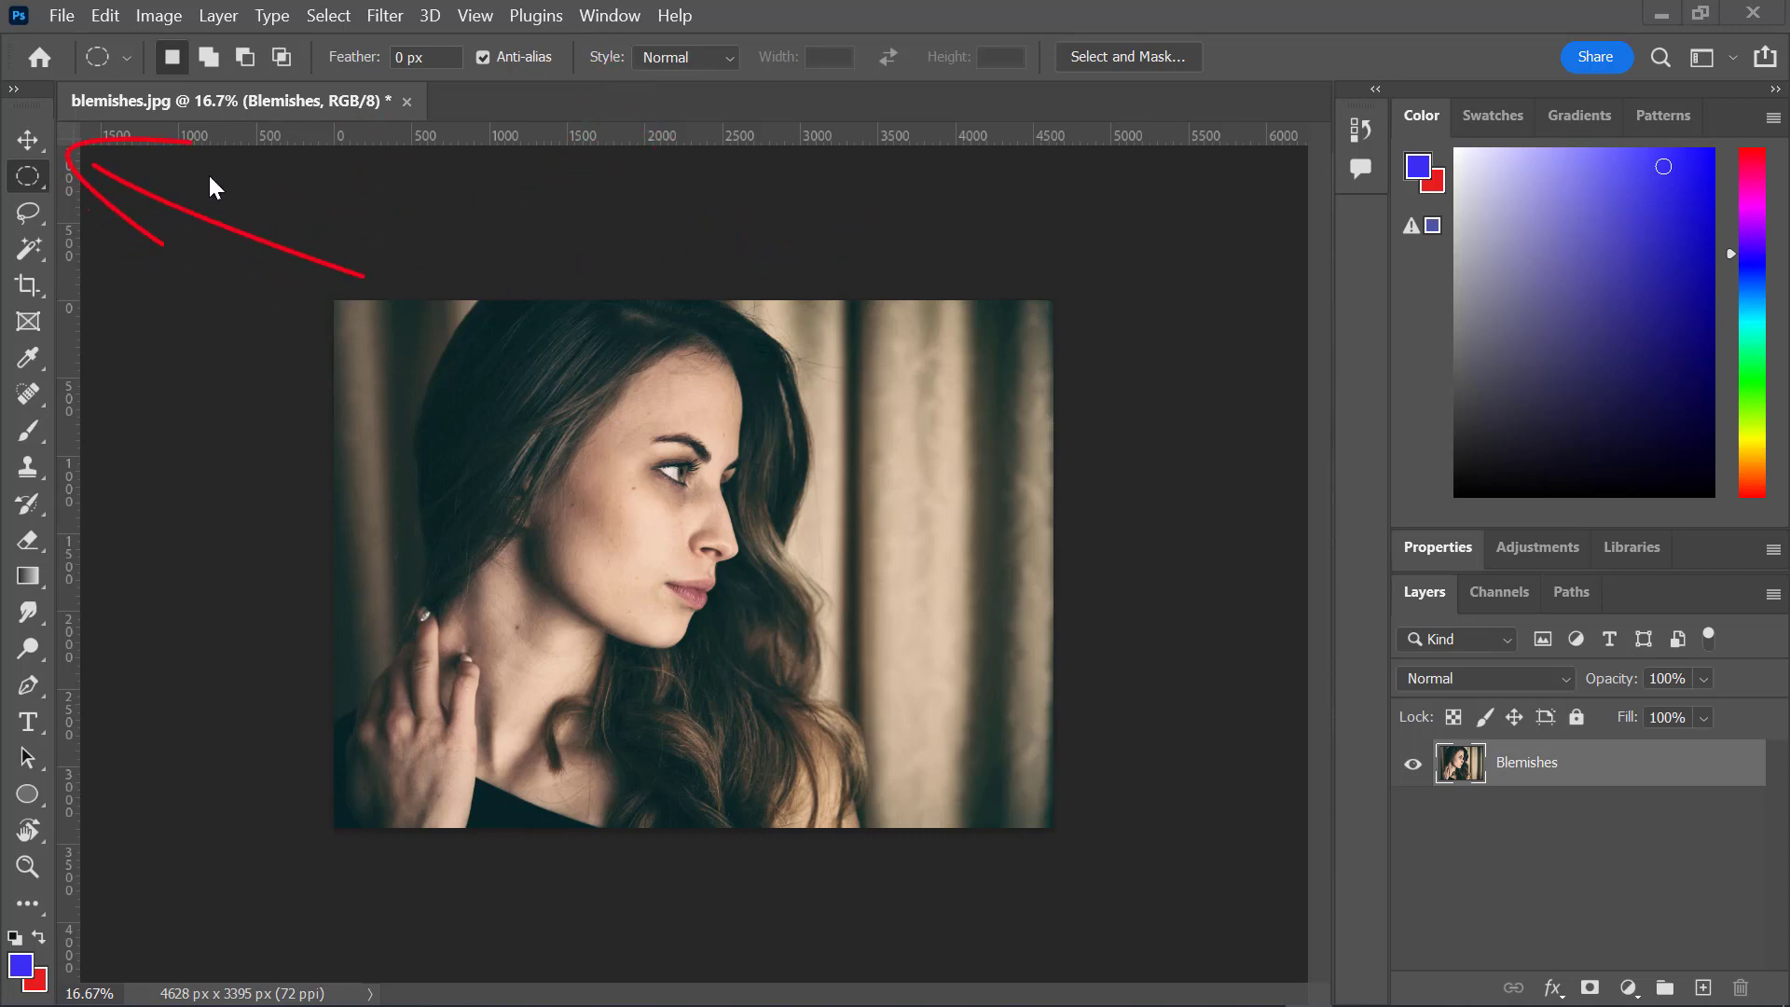
# Duplicate the Blemishes layer in blemishes.jpg and hide the original Blemishes layer
pyautogui.click(28, 144)
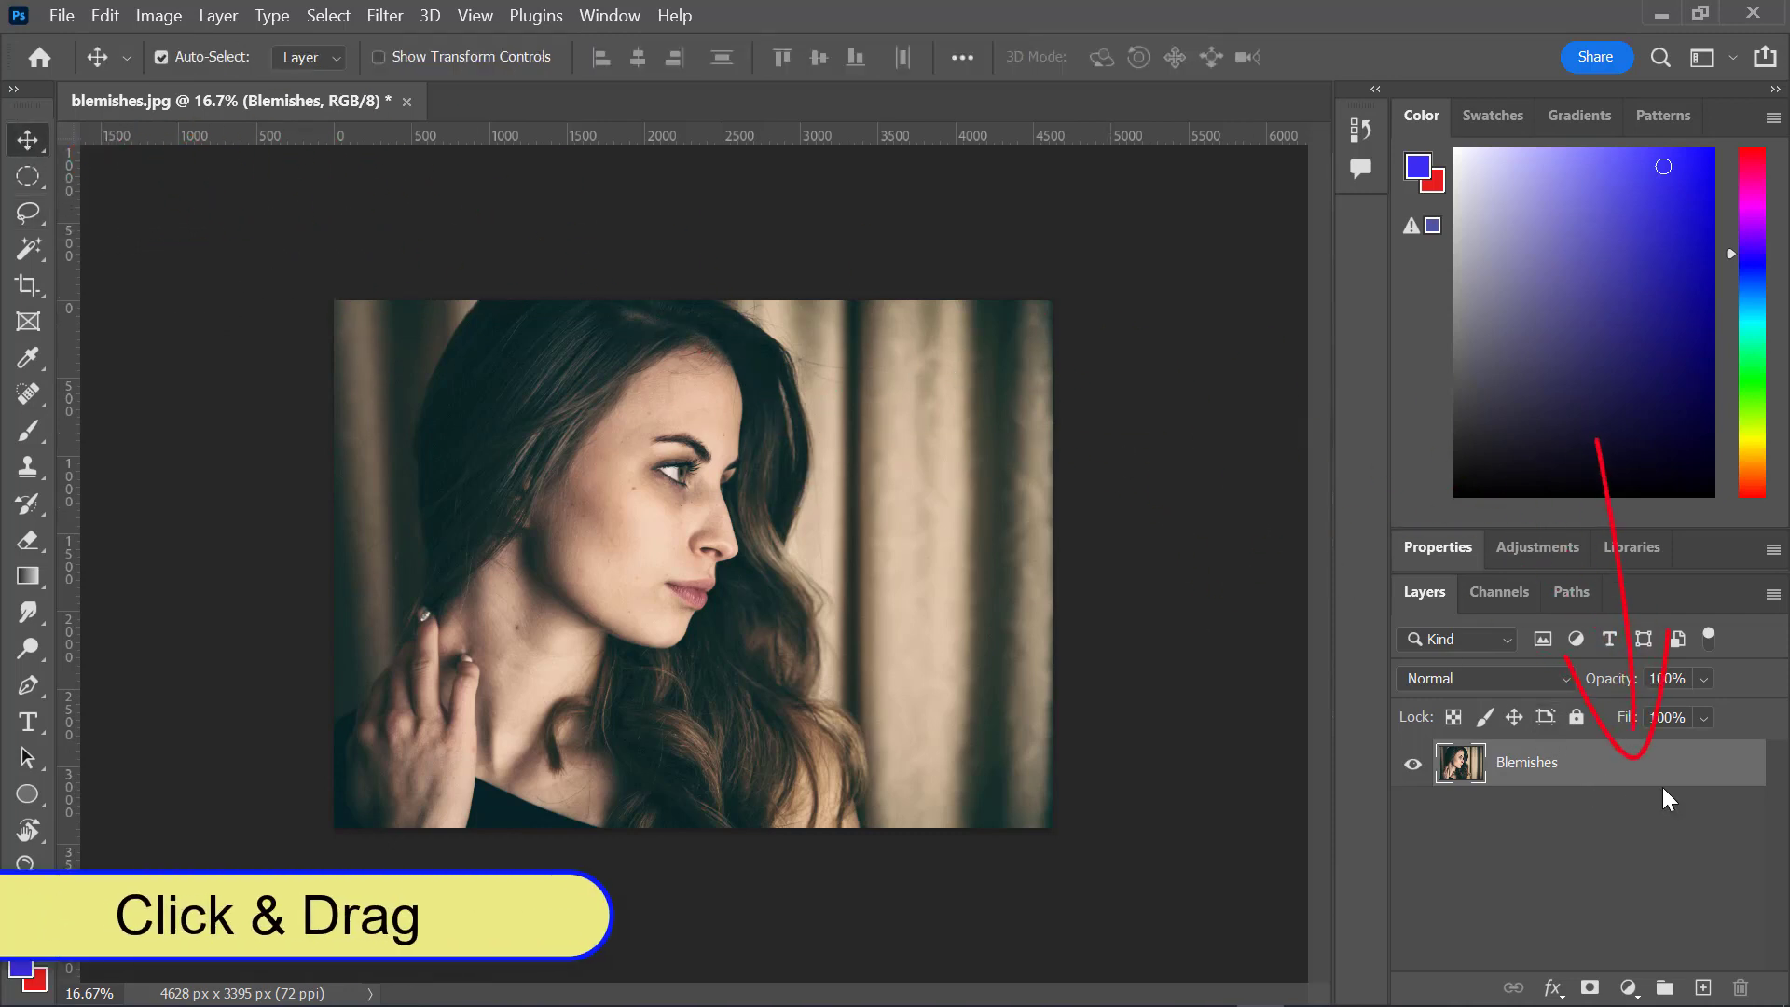
pyautogui.moveTo(1667, 771); pyautogui.dragTo(1707, 987)
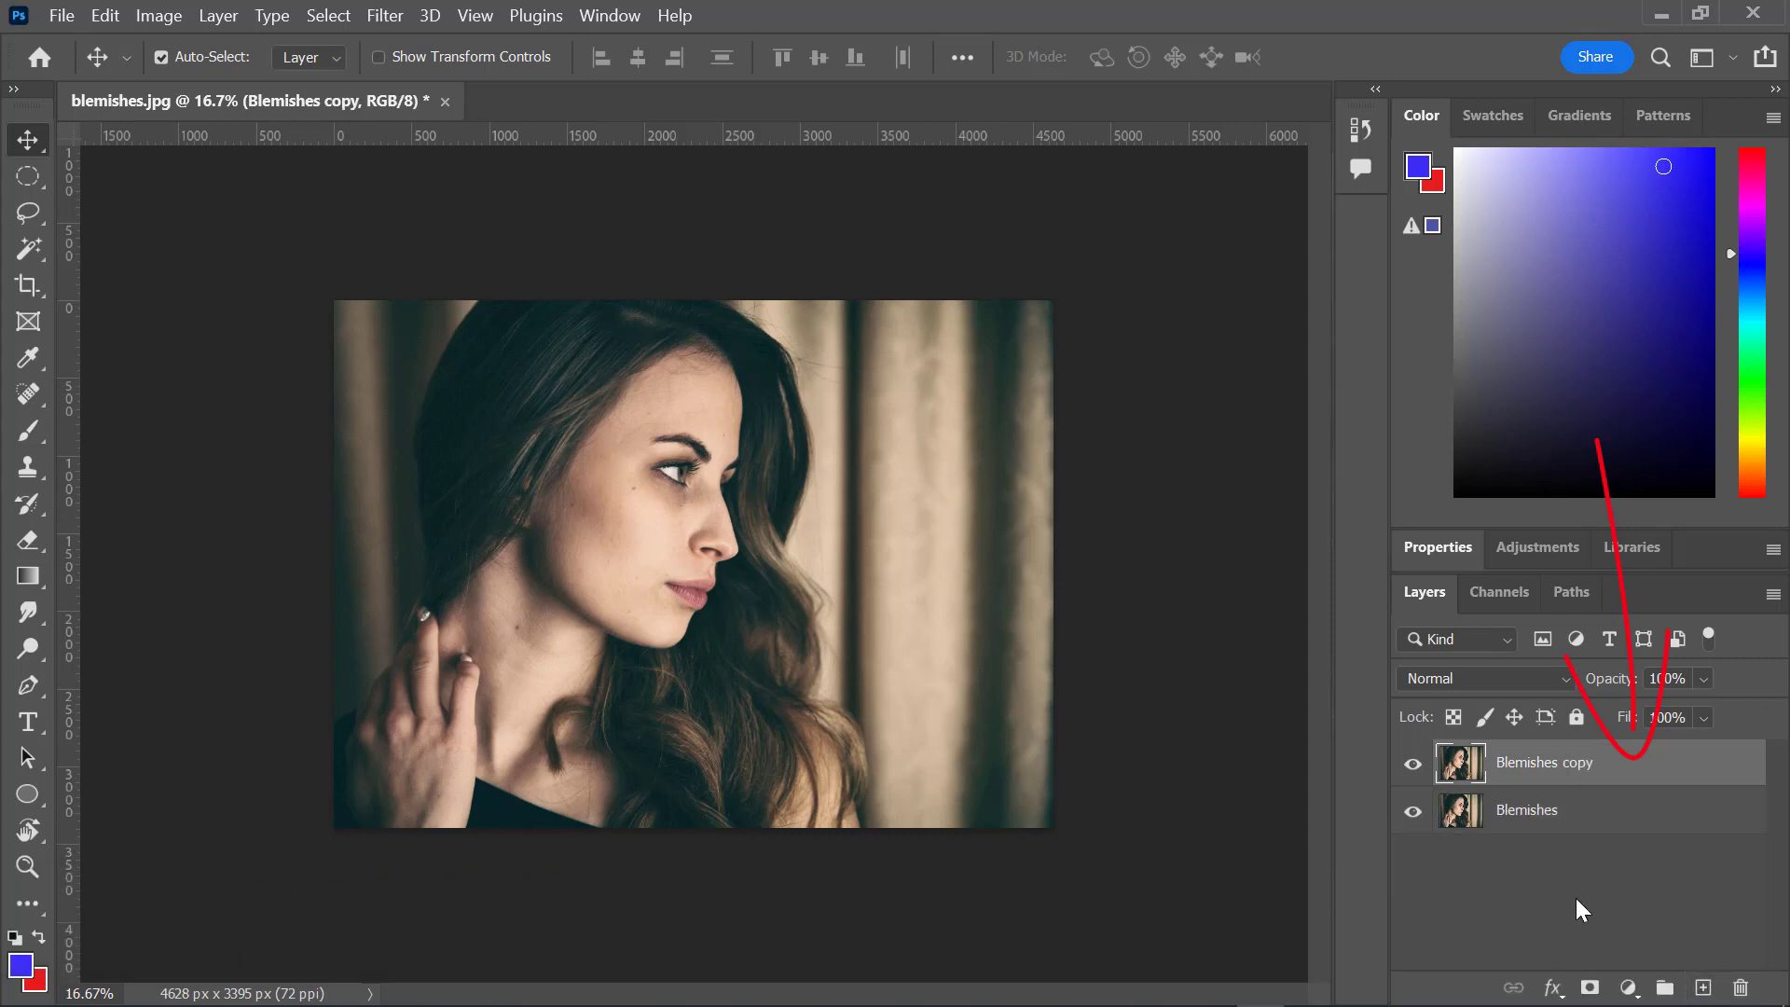
pyautogui.click(1412, 815)
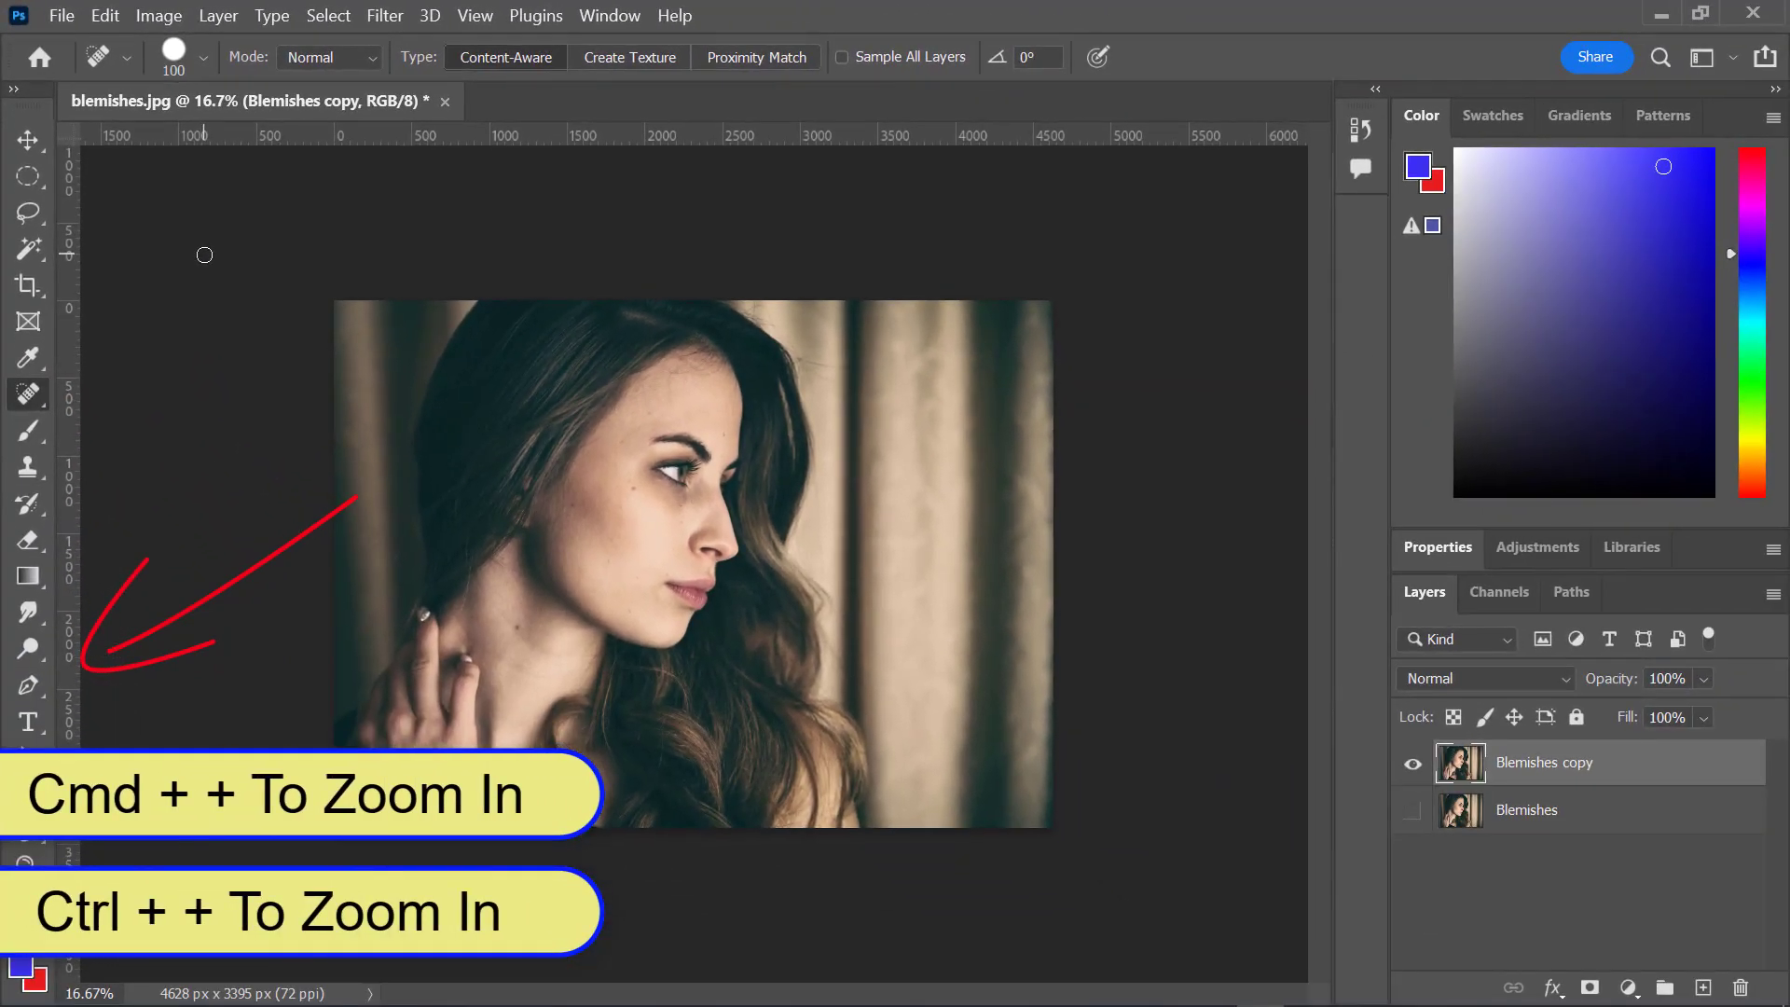
# Remove the spots on the woman's neck, cheek, chin and forehead with a 100 px content-aware Spot Healing Brush on the Blemishes copy layer
pyautogui.hotkey('ctrl', '+')
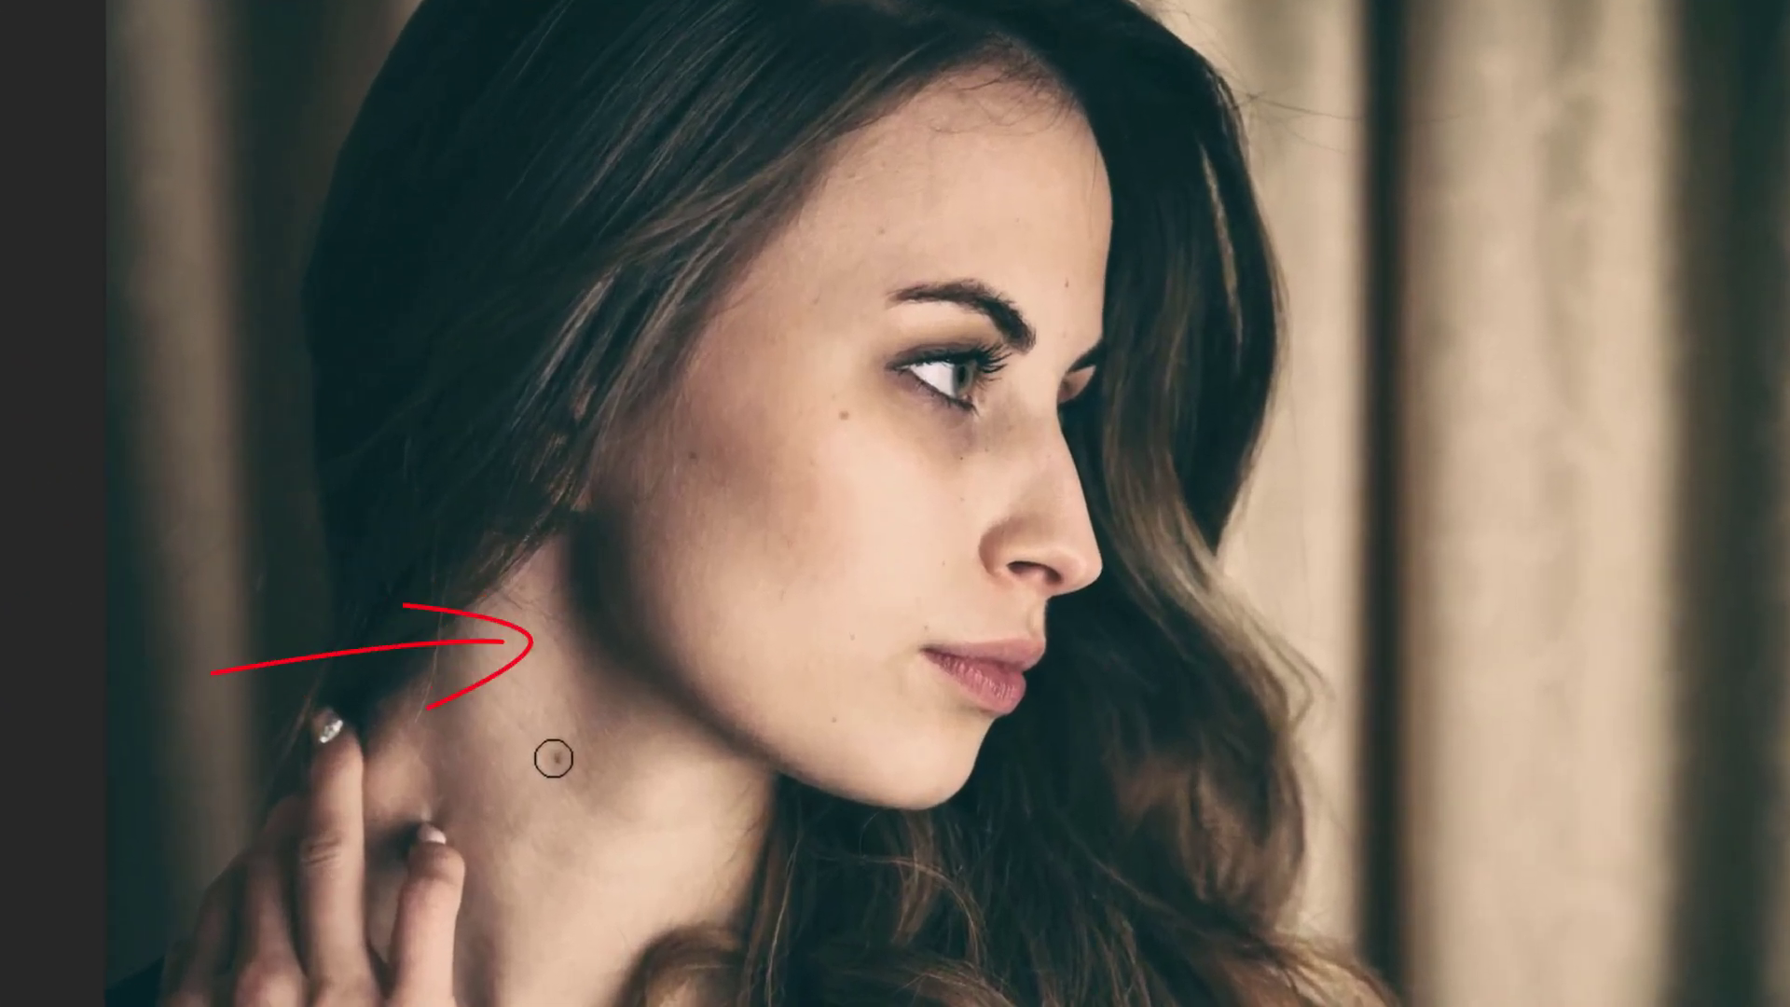
pyautogui.click(554, 759)
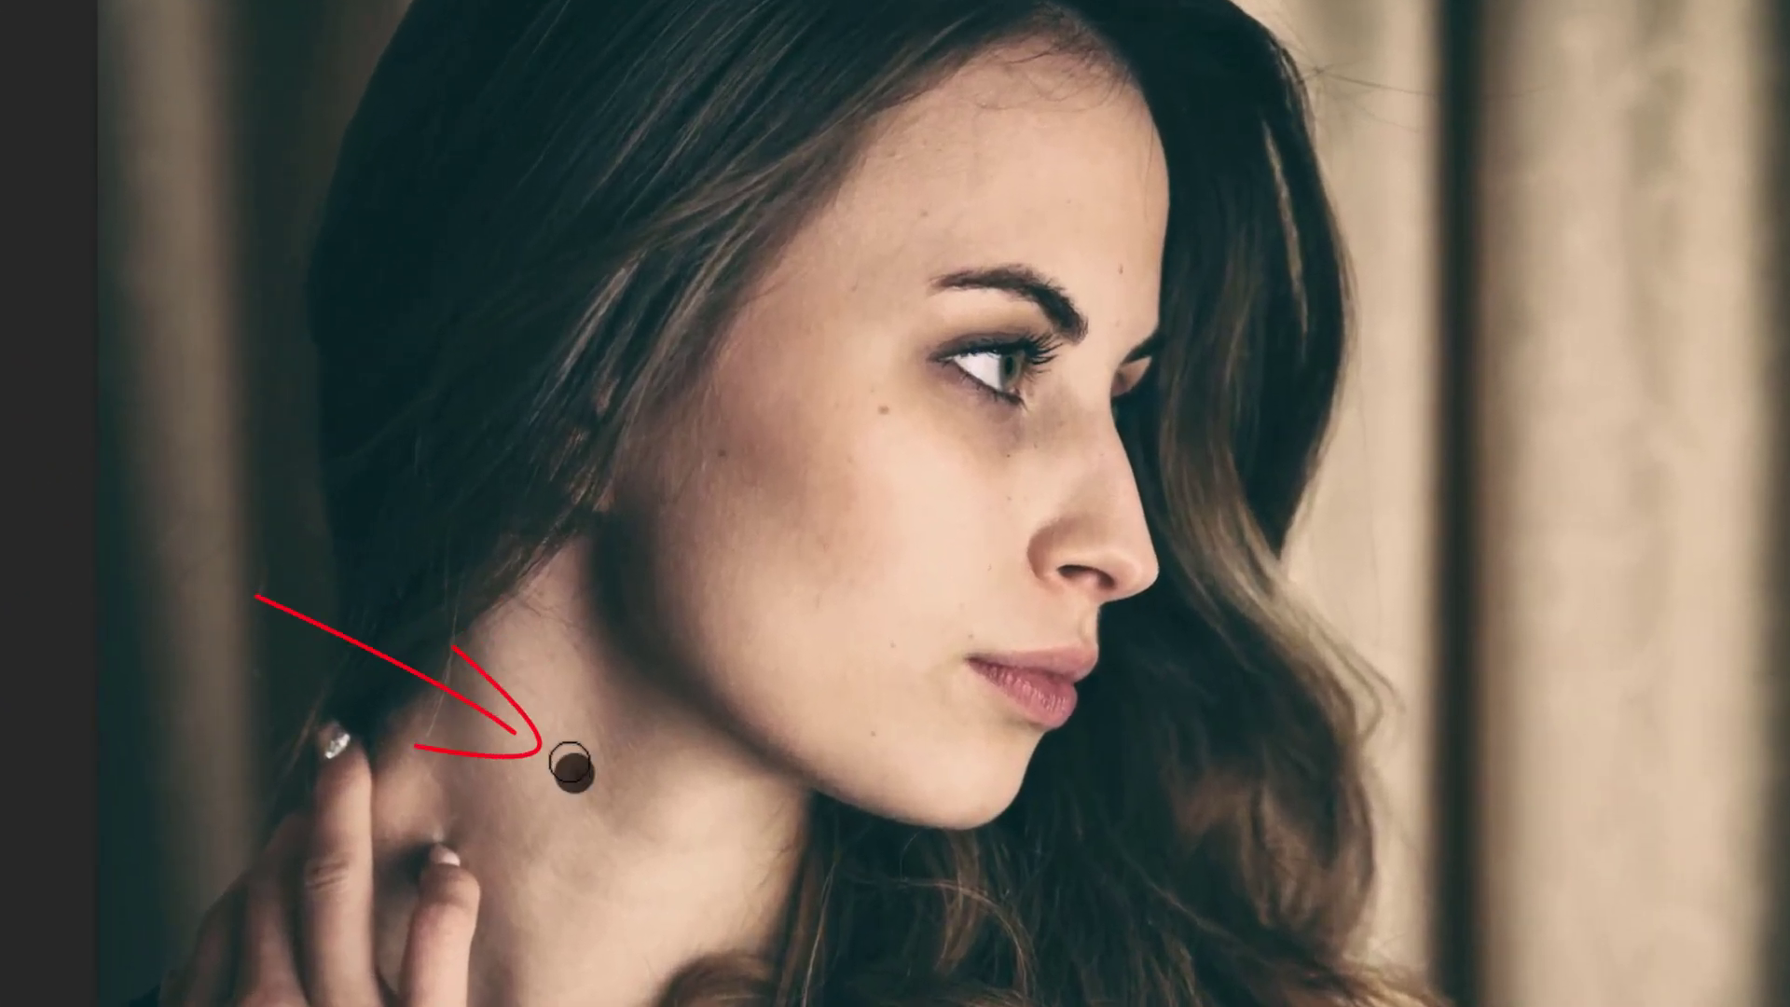
pyautogui.click(718, 452)
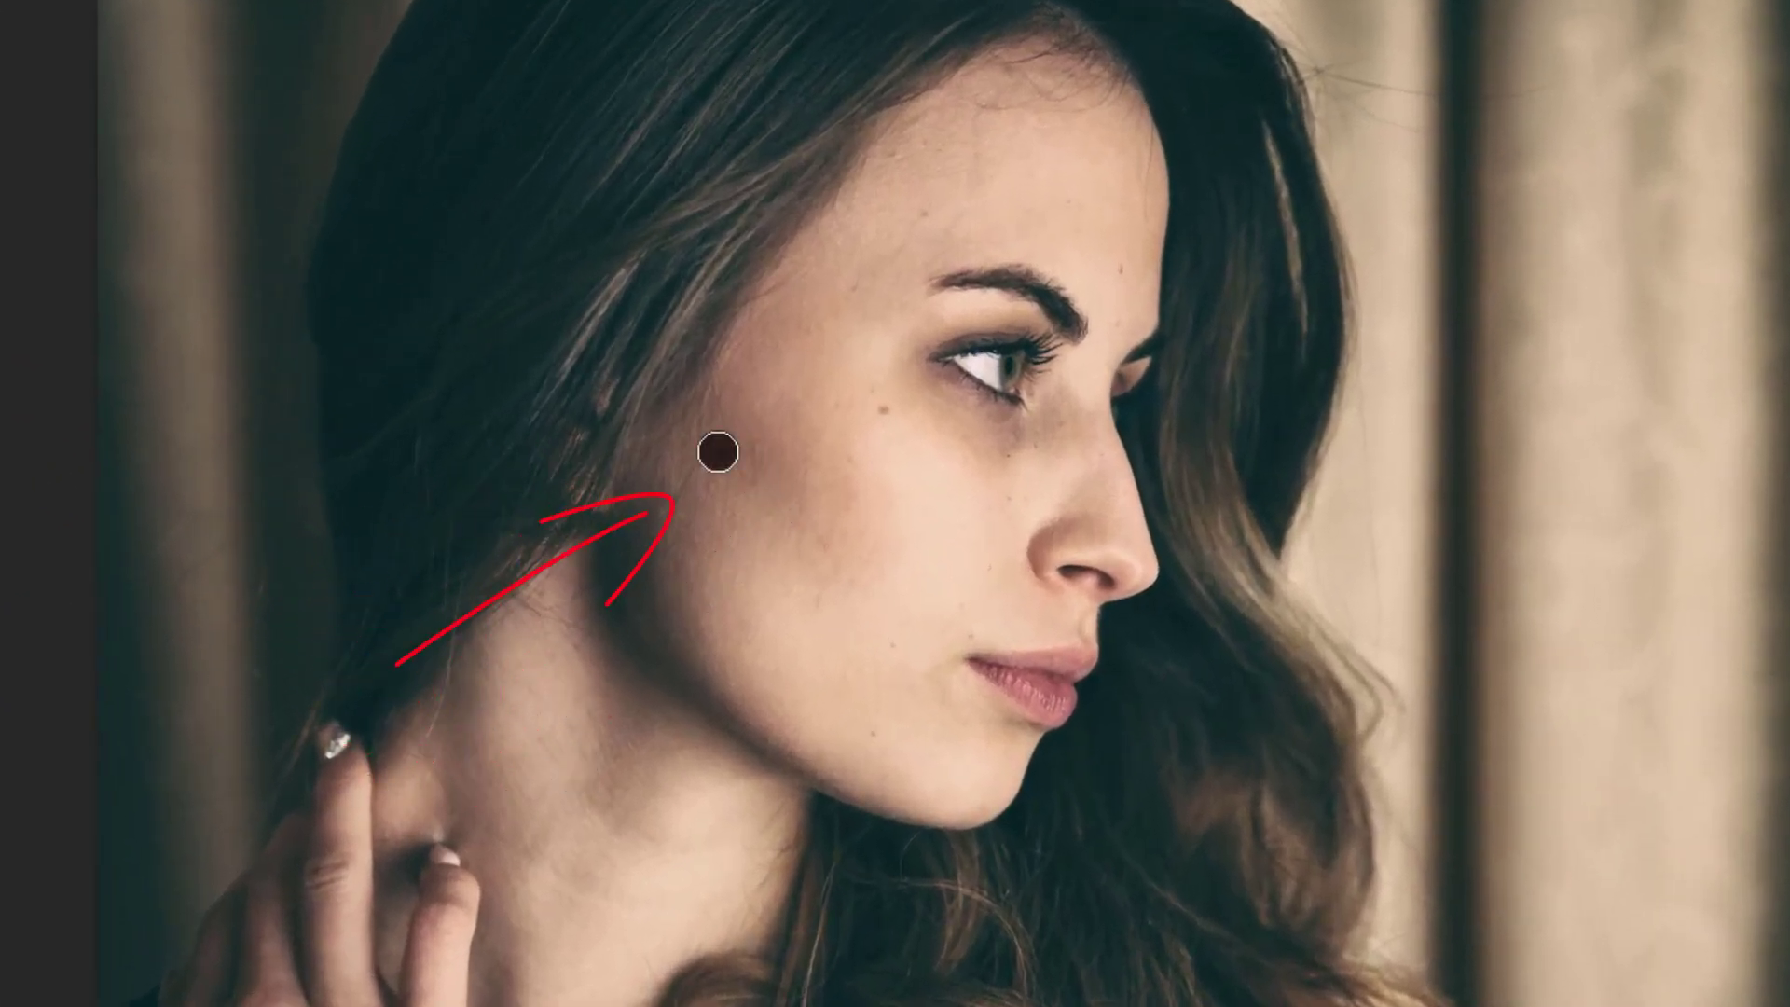
pyautogui.click(884, 406)
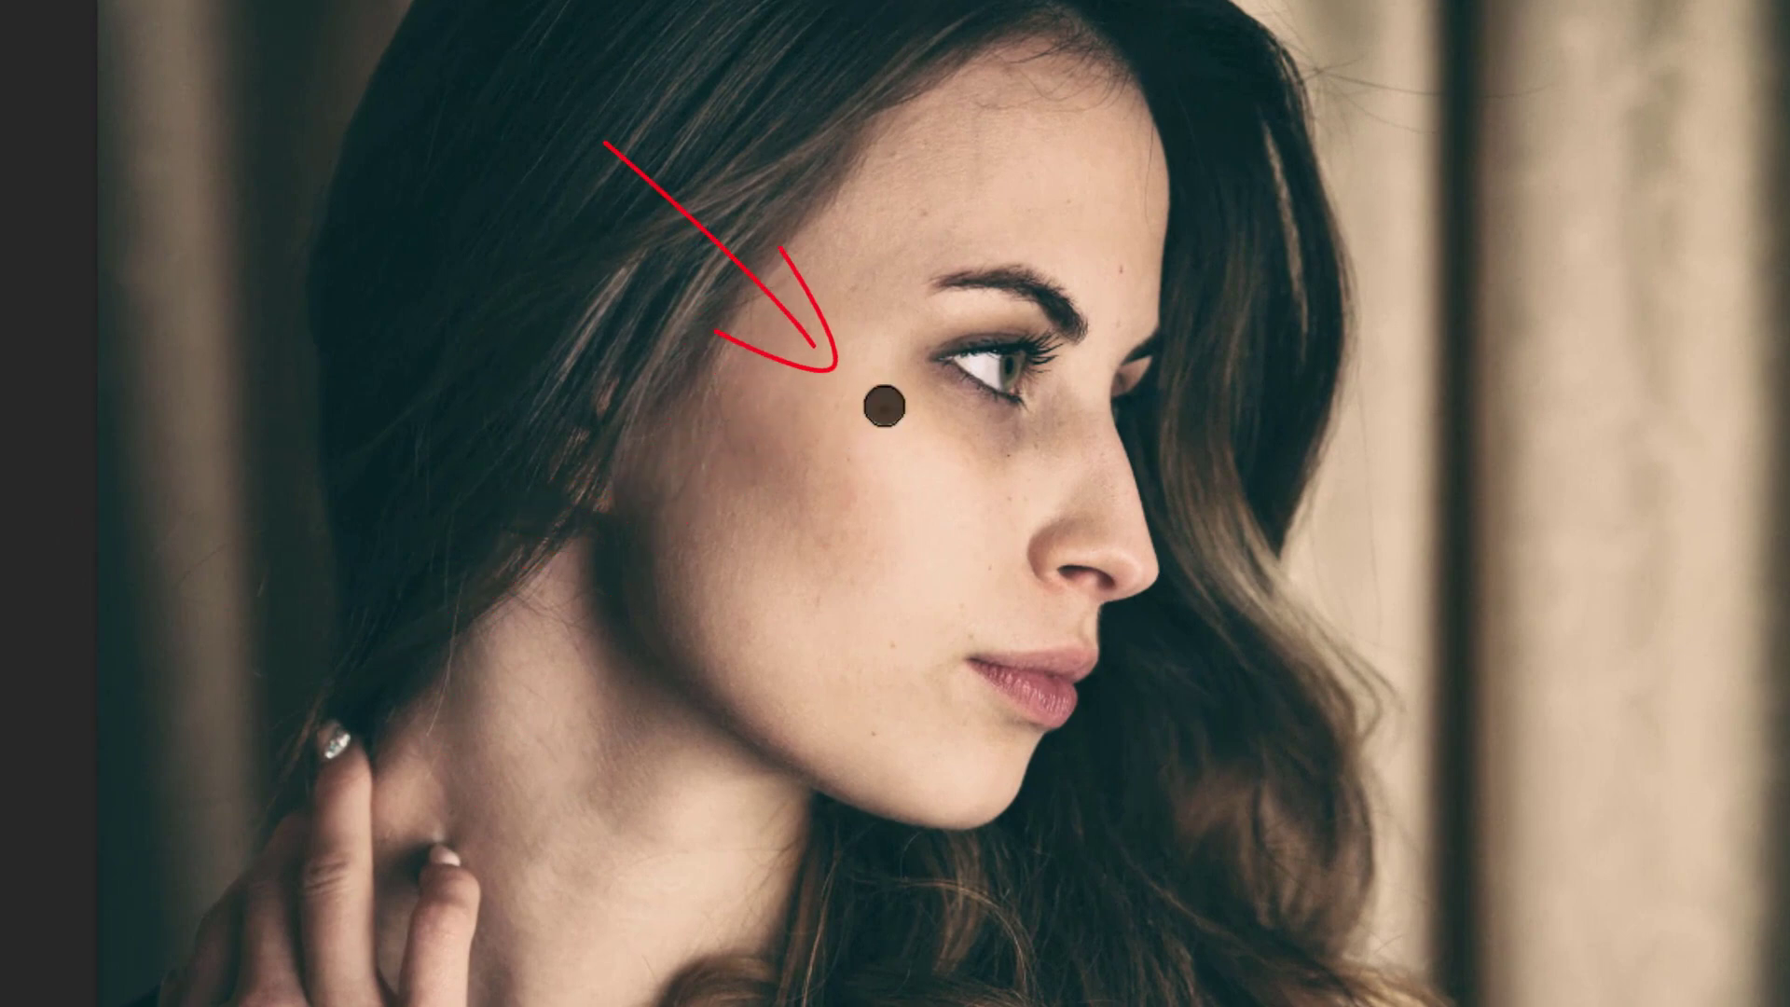
pyautogui.click(856, 453)
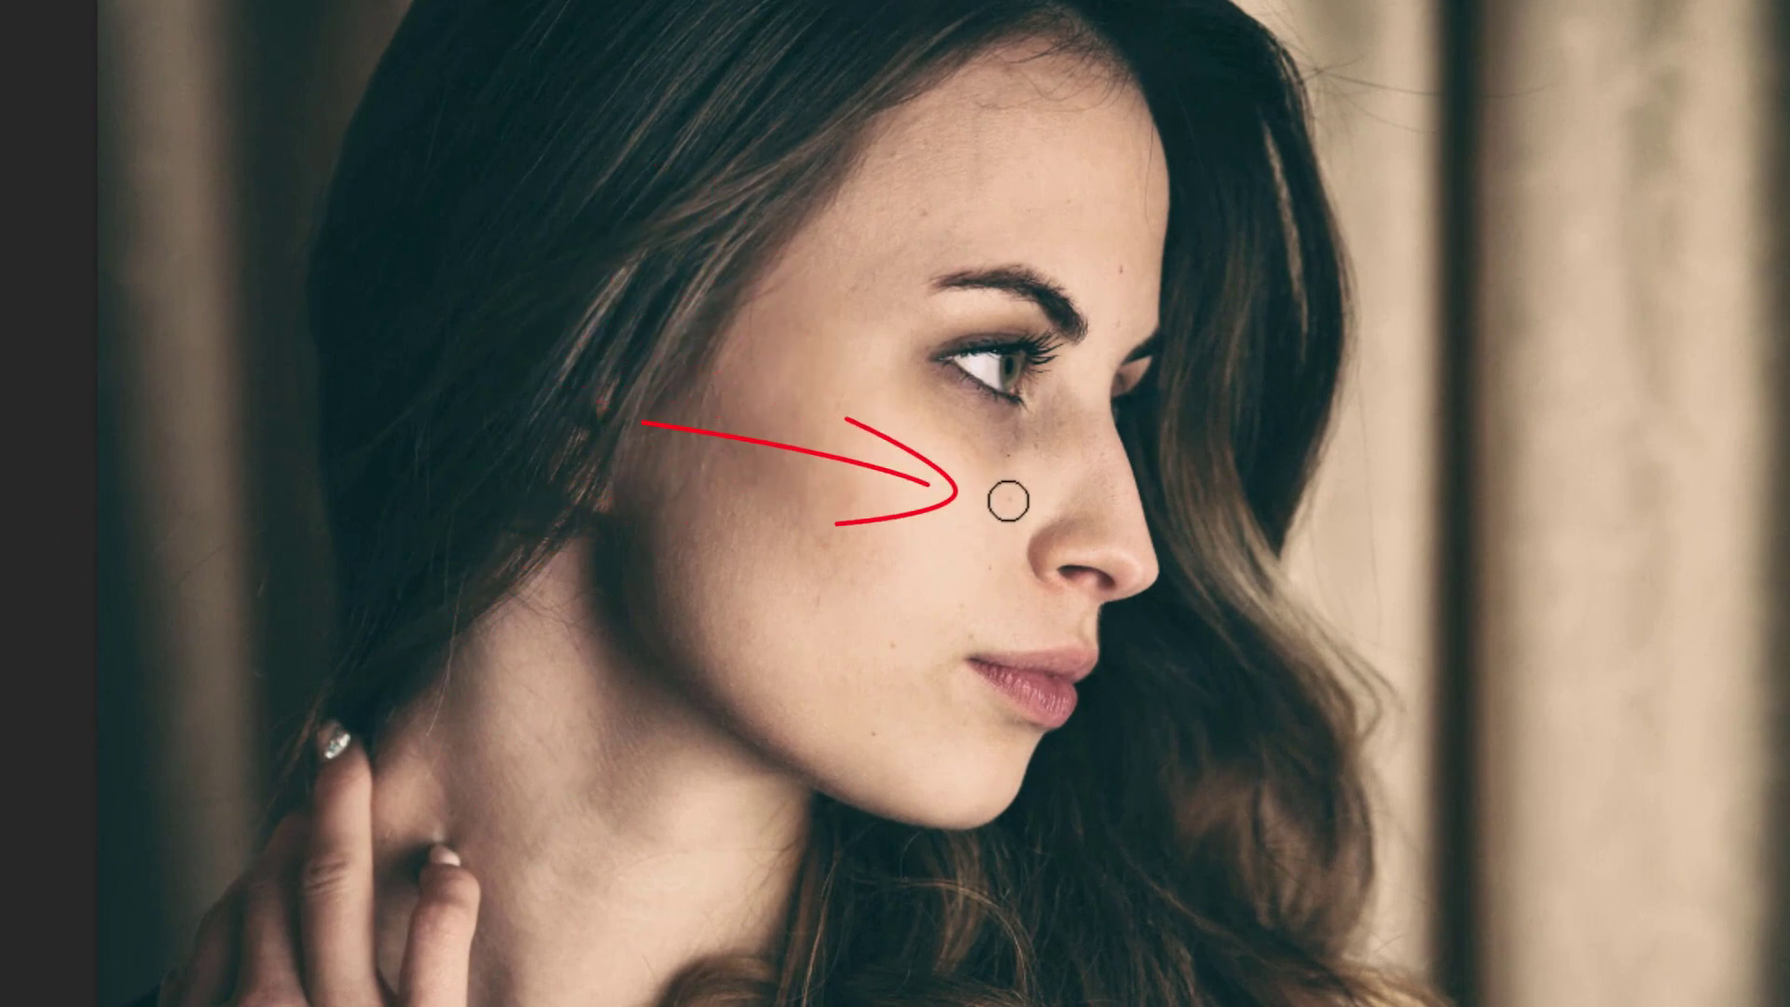
pyautogui.click(969, 642)
pyautogui.click(898, 645)
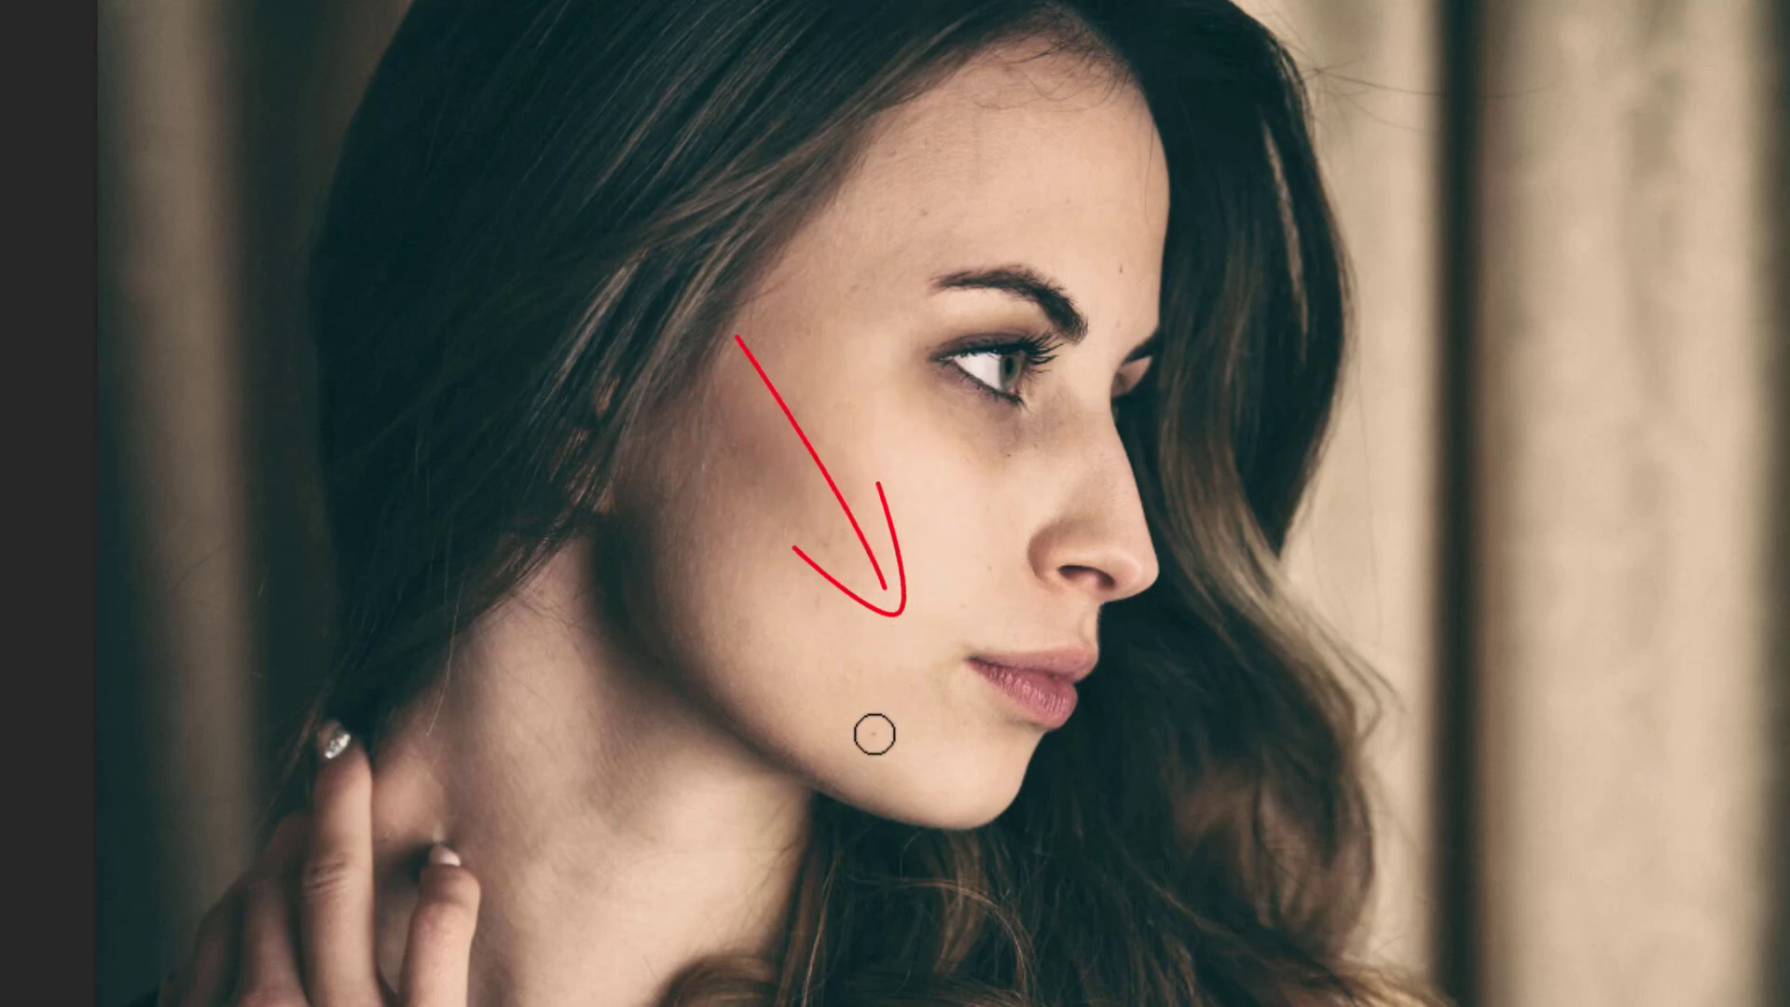
pyautogui.click(869, 734)
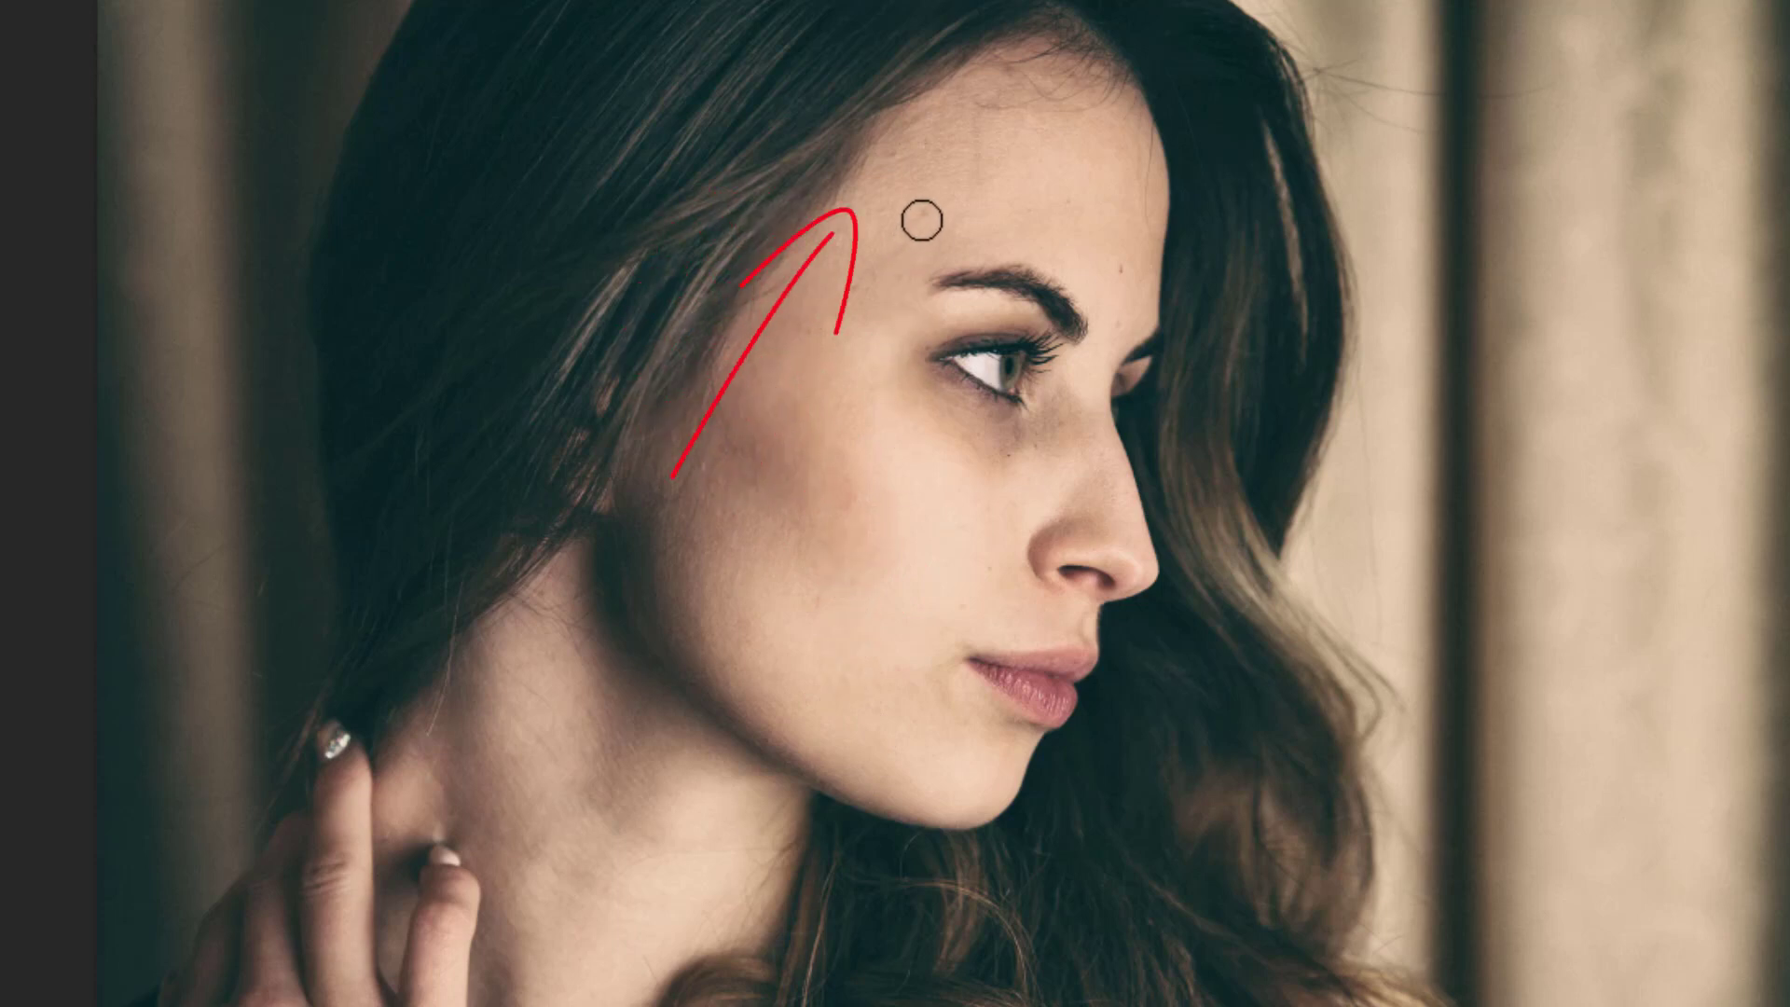
pyautogui.click(1119, 271)
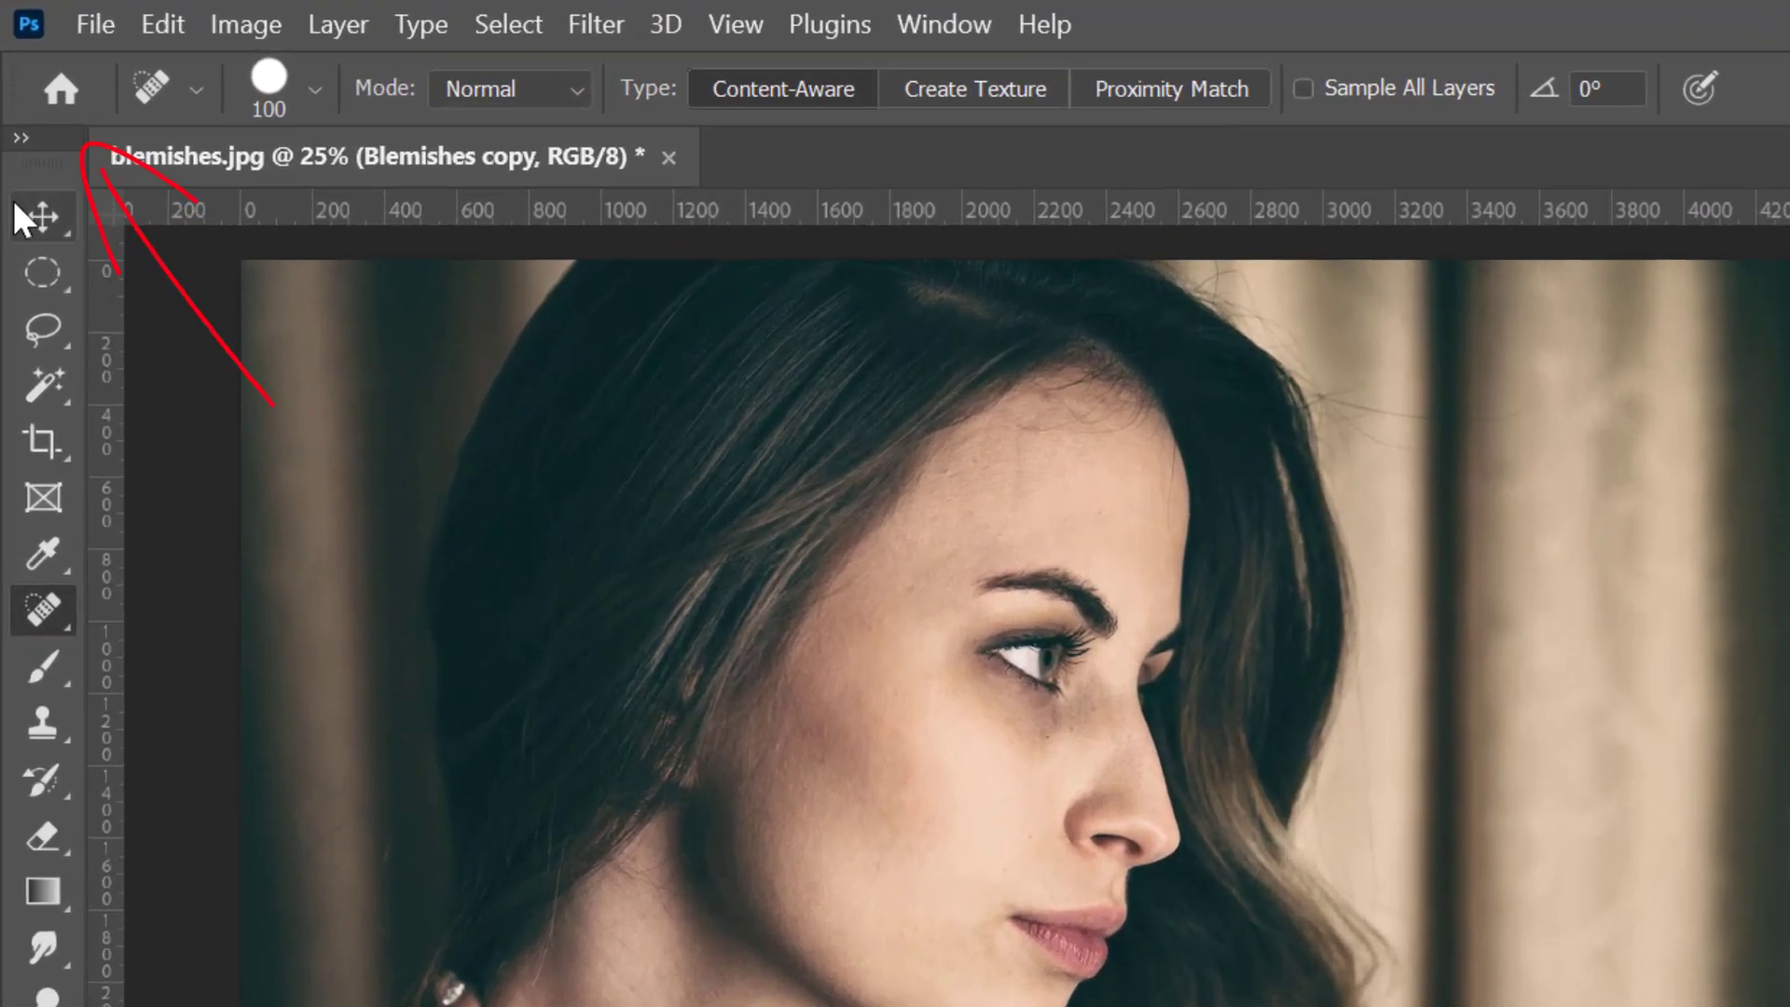
# Switch to the Move tool and apply Auto Tone, Auto Contrast and Auto Color to the Blemishes copy layer
pyautogui.click(27, 140)
pyautogui.click(266, 30)
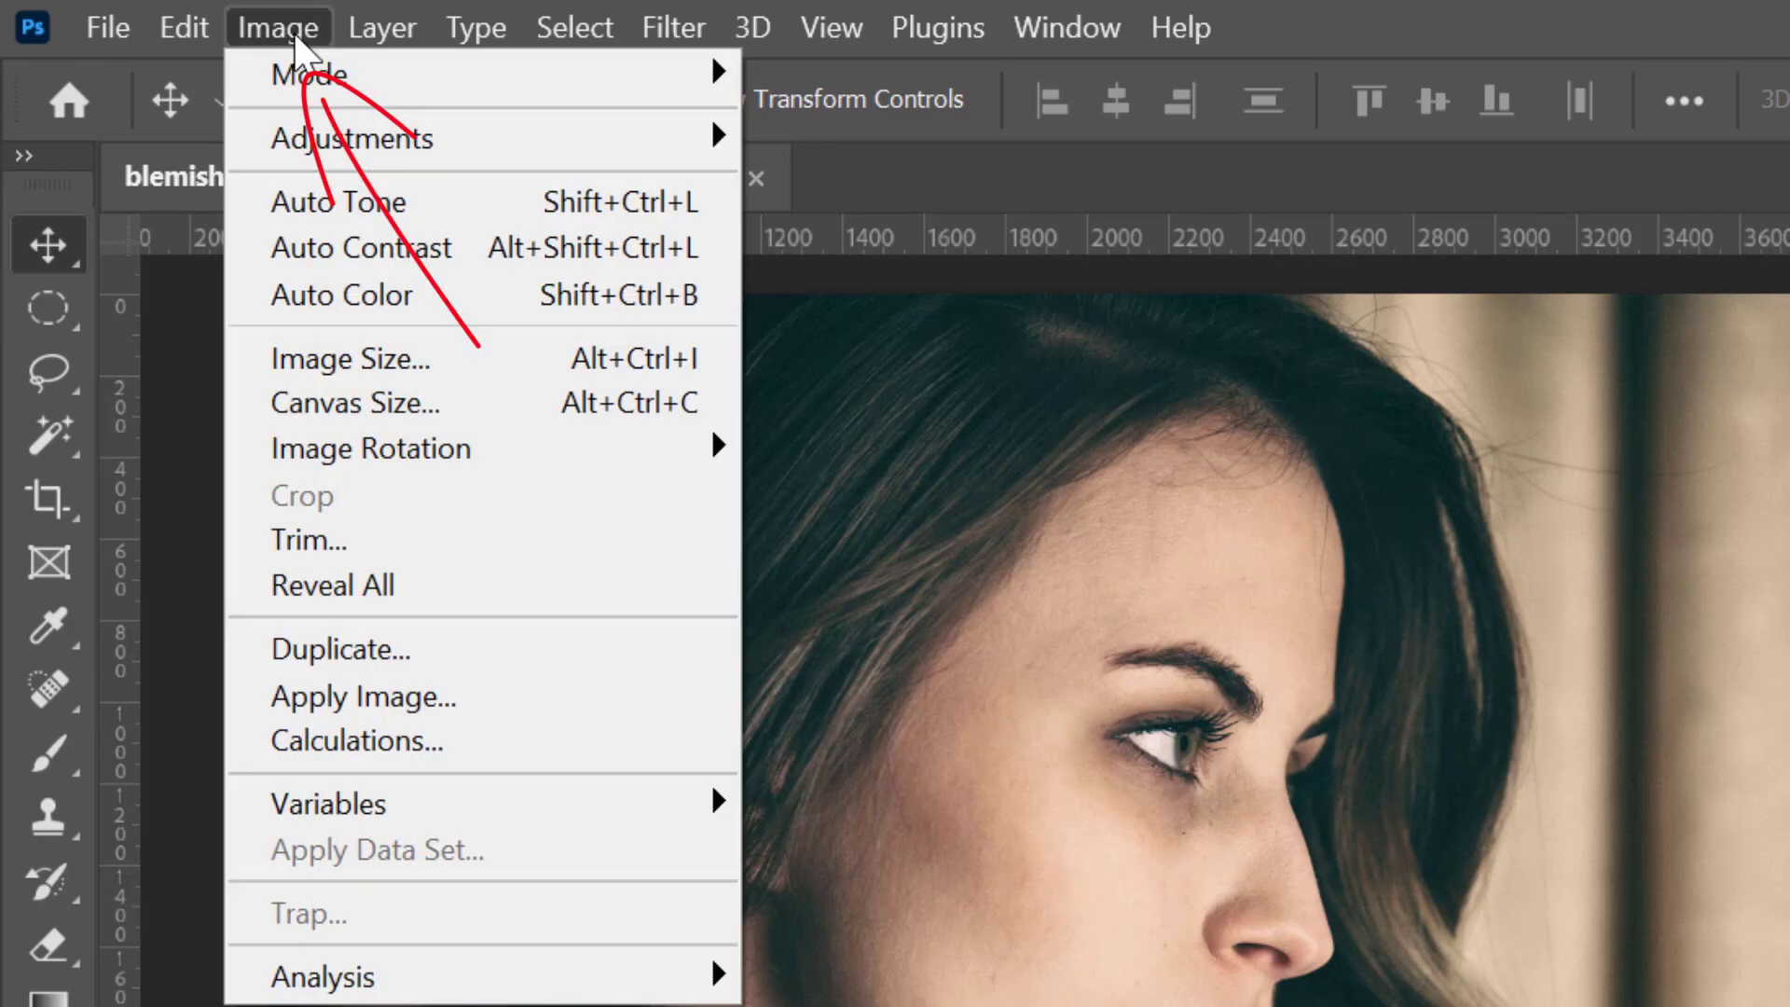
pyautogui.moveTo(384, 149)
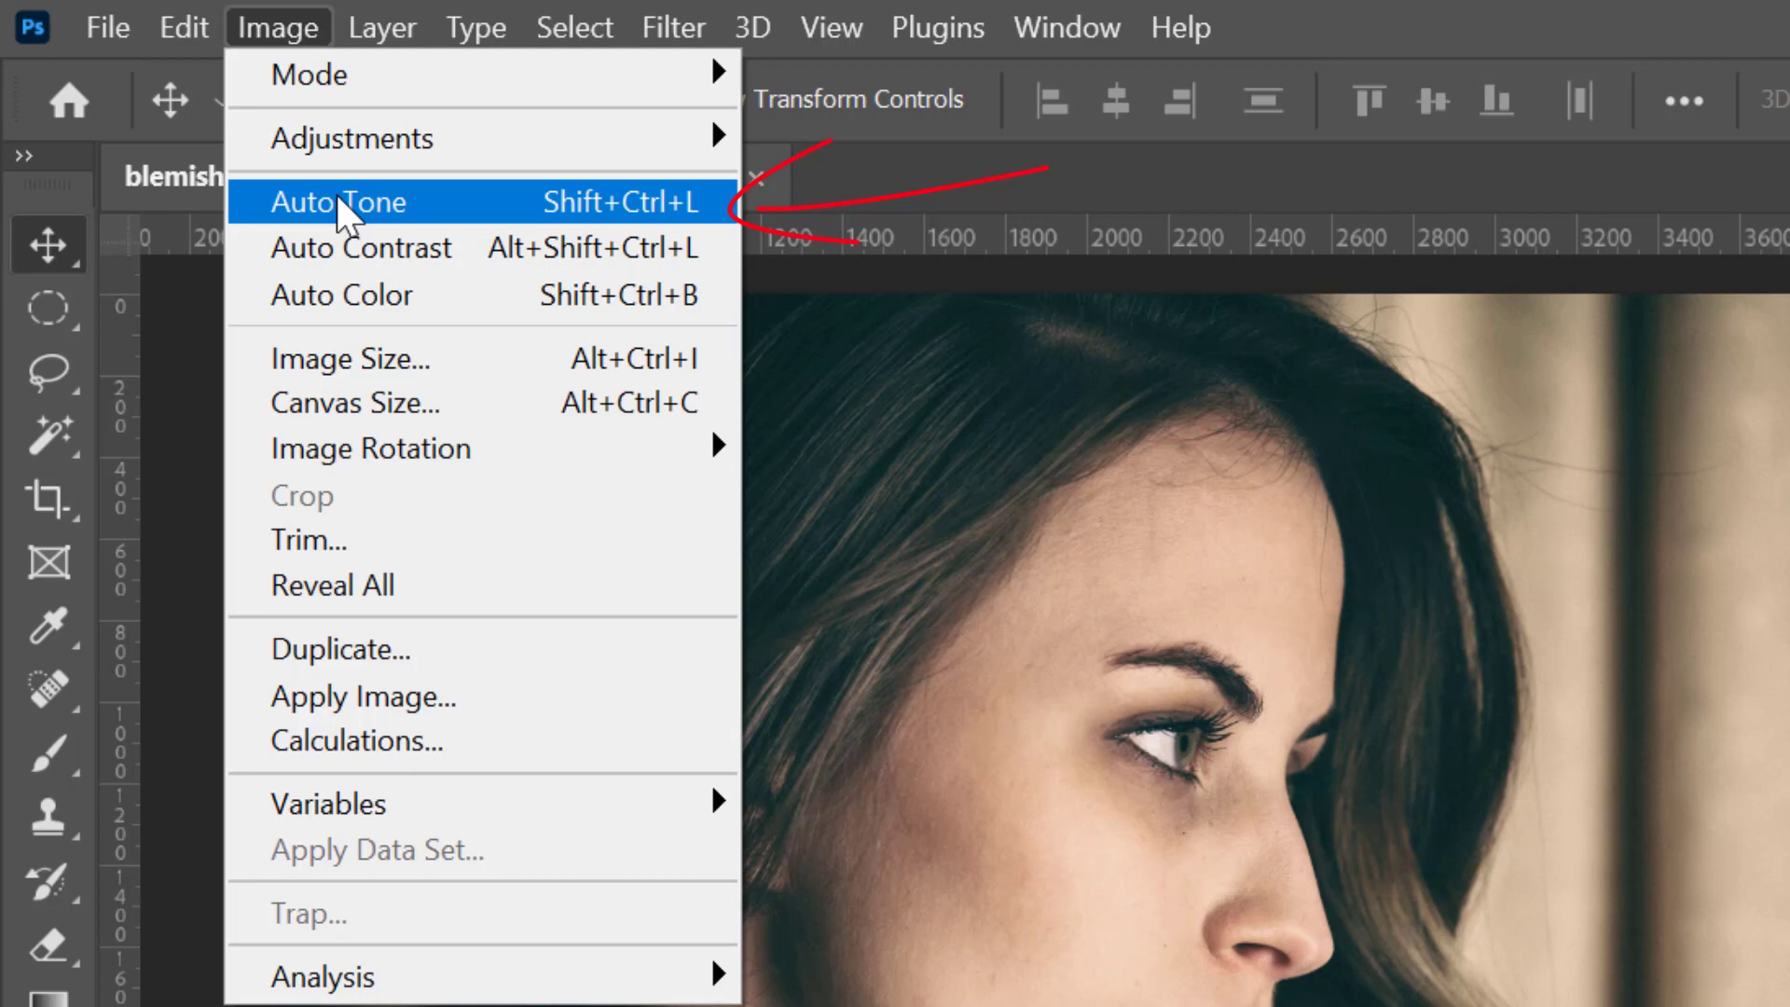
pyautogui.click(339, 199)
pyautogui.click(278, 37)
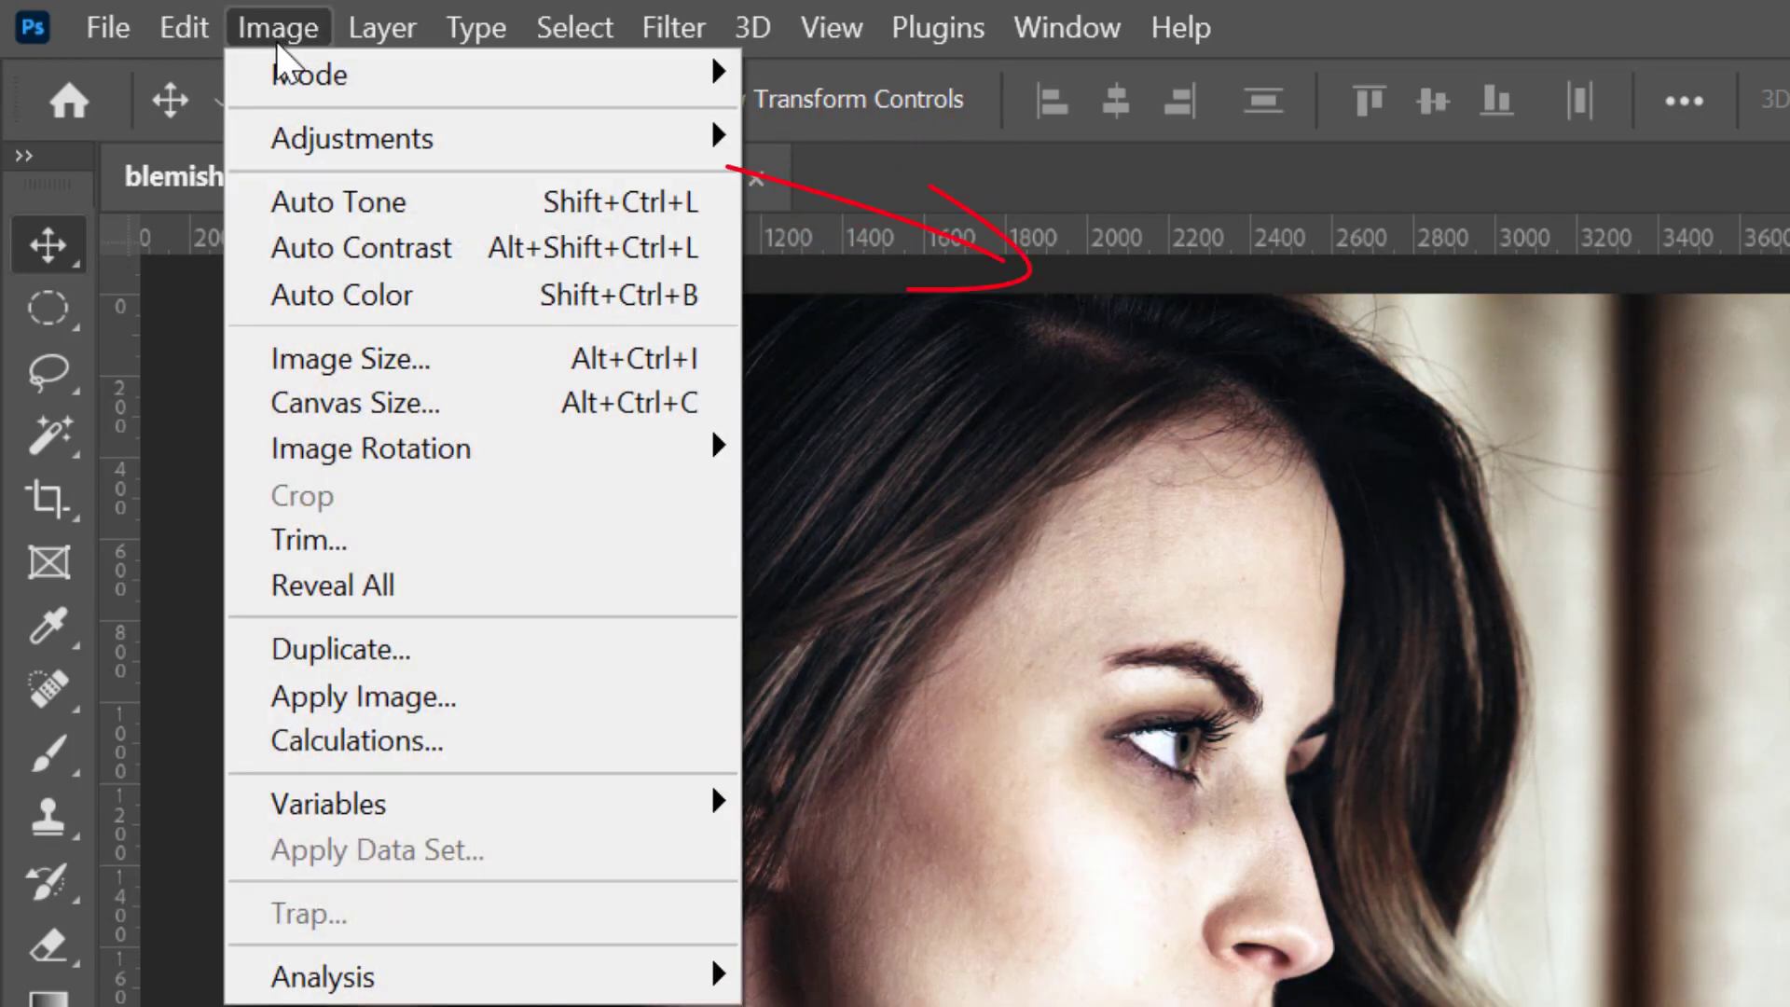
pyautogui.click(327, 249)
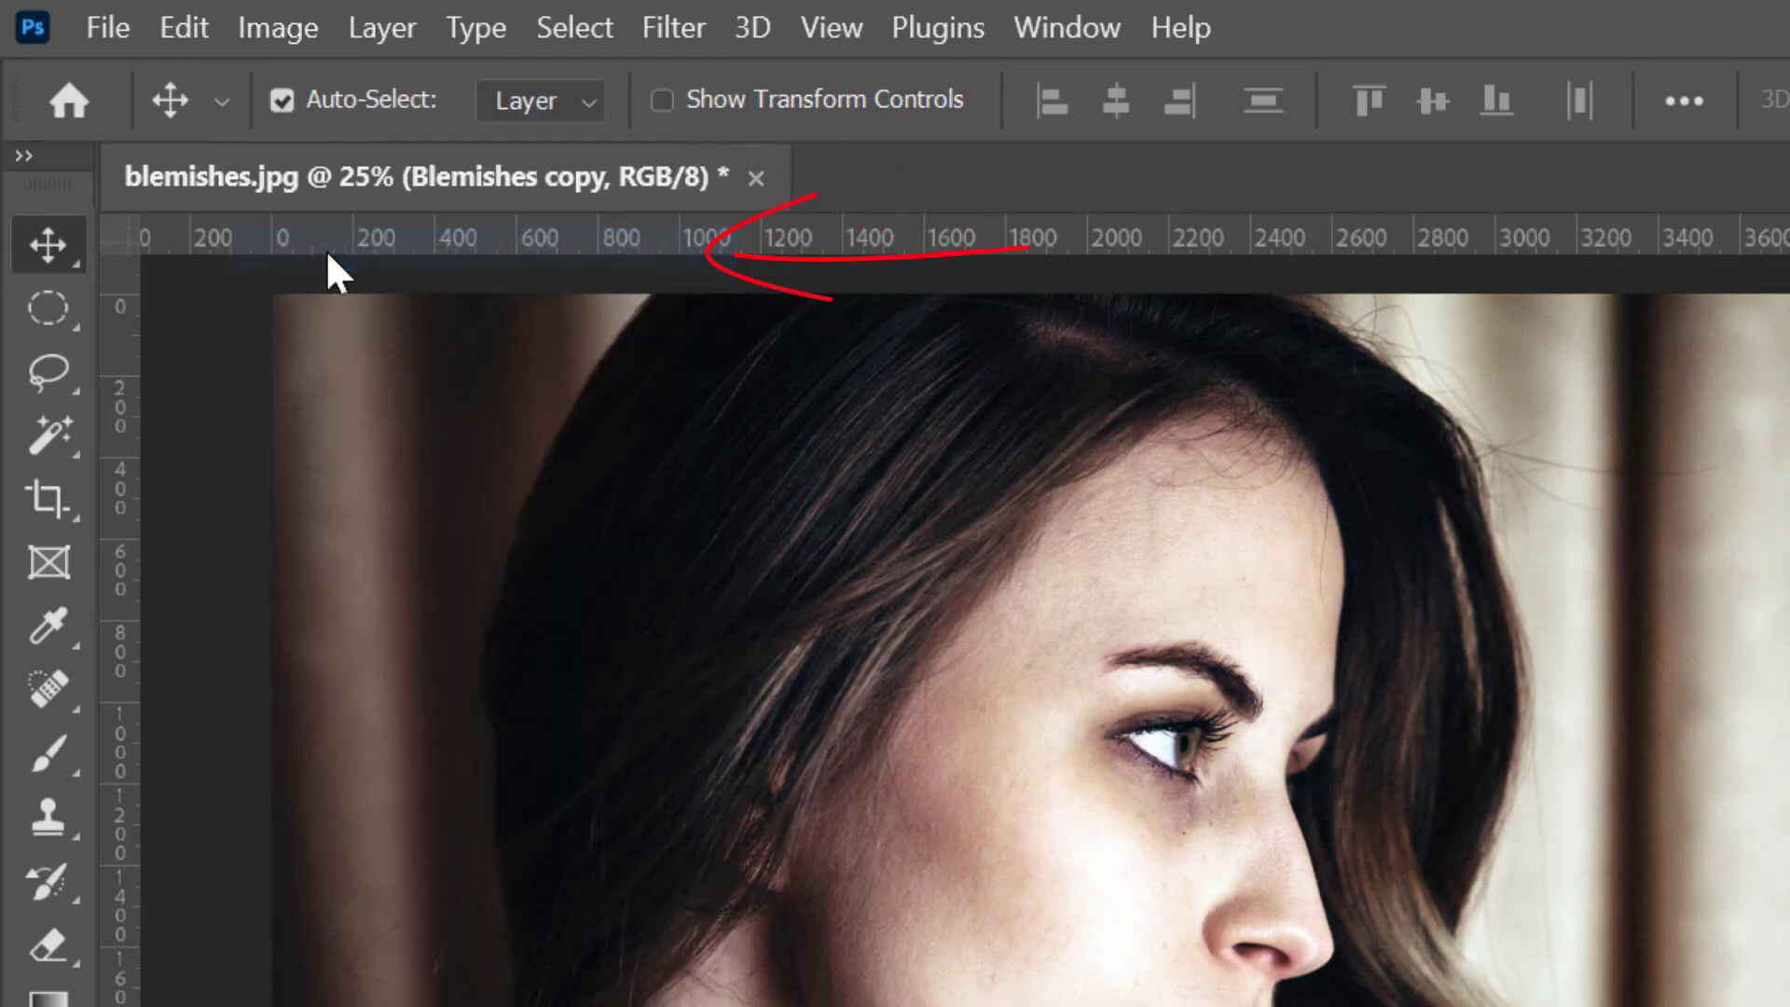
pyautogui.click(276, 32)
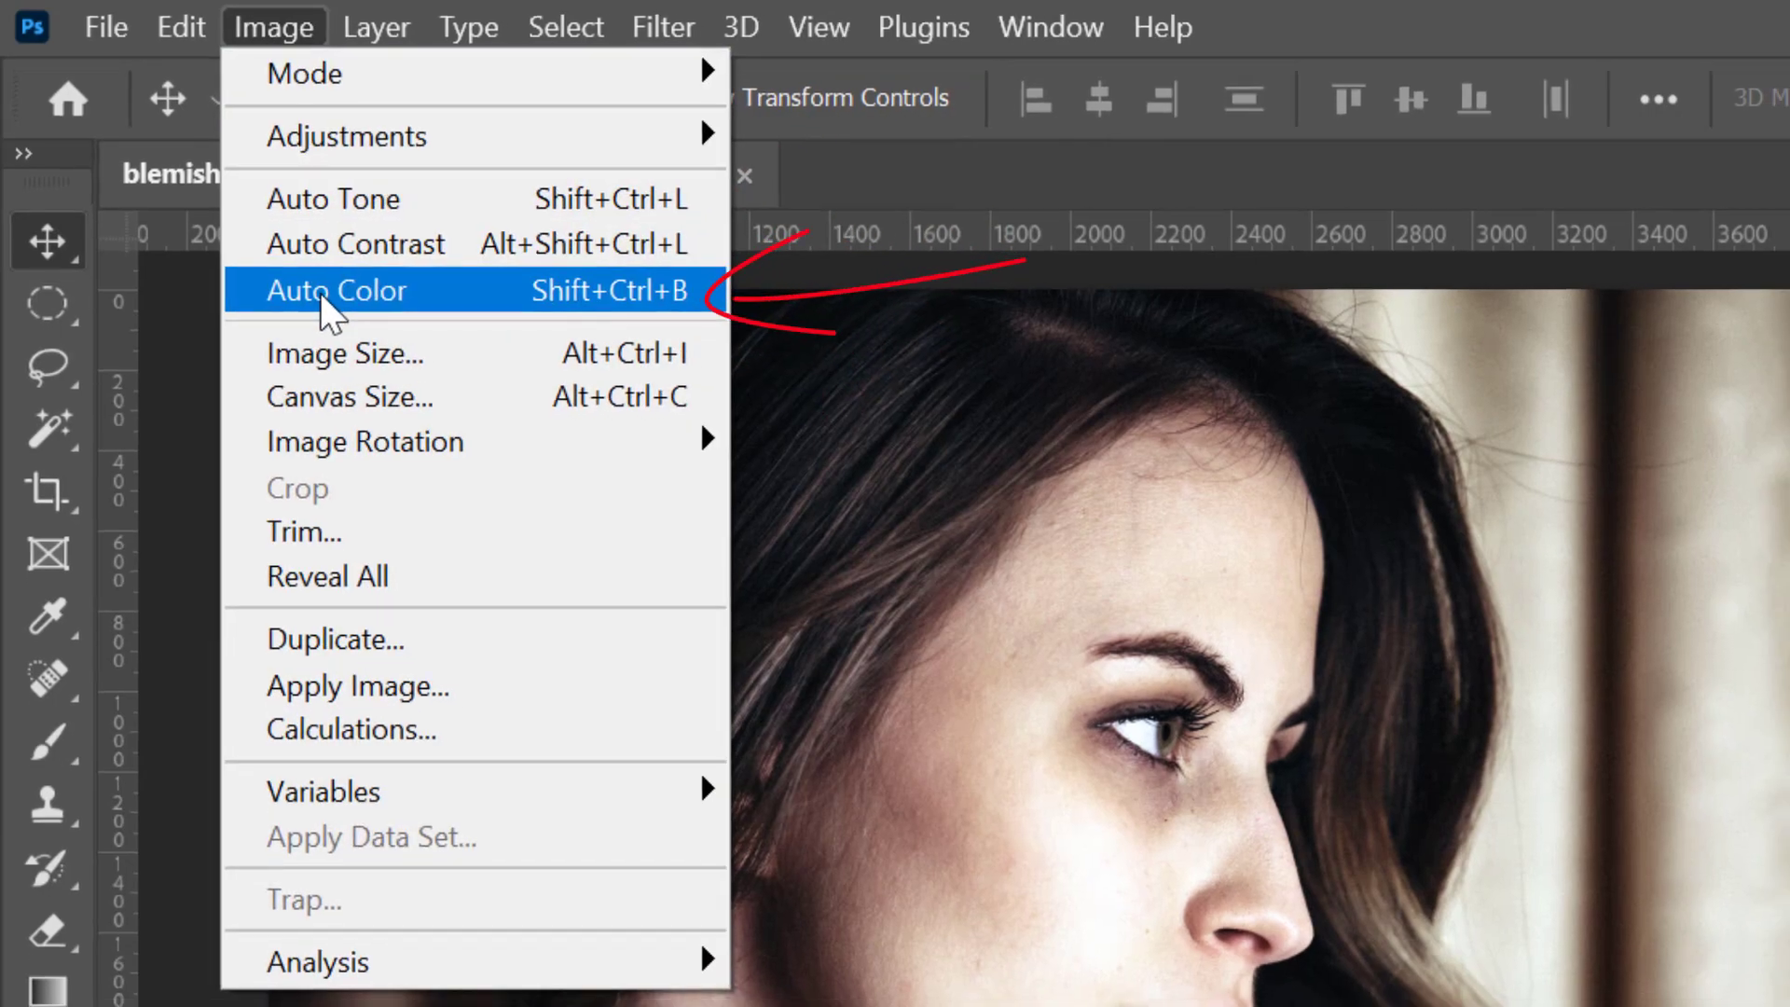
pyautogui.click(298, 294)
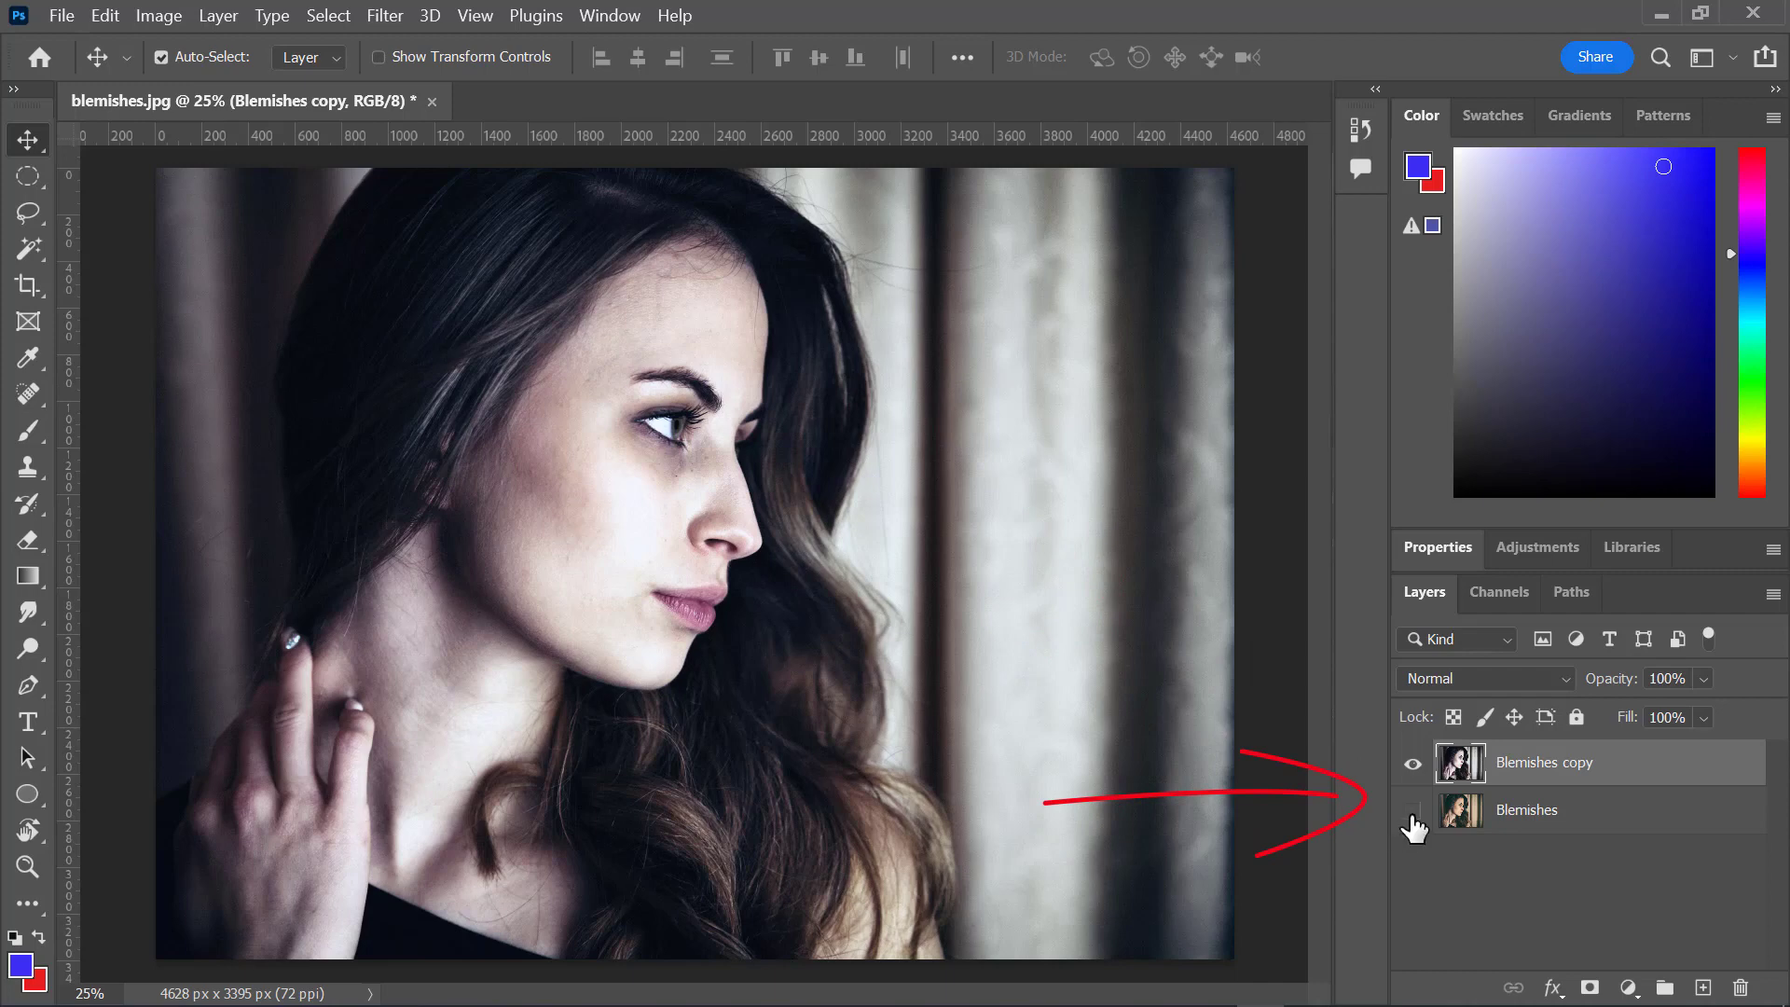
# Show the original Blemishes layer and toggle the Blemishes copy layer's visibility to compare the portrait before and after retouching
pyautogui.click(1413, 765)
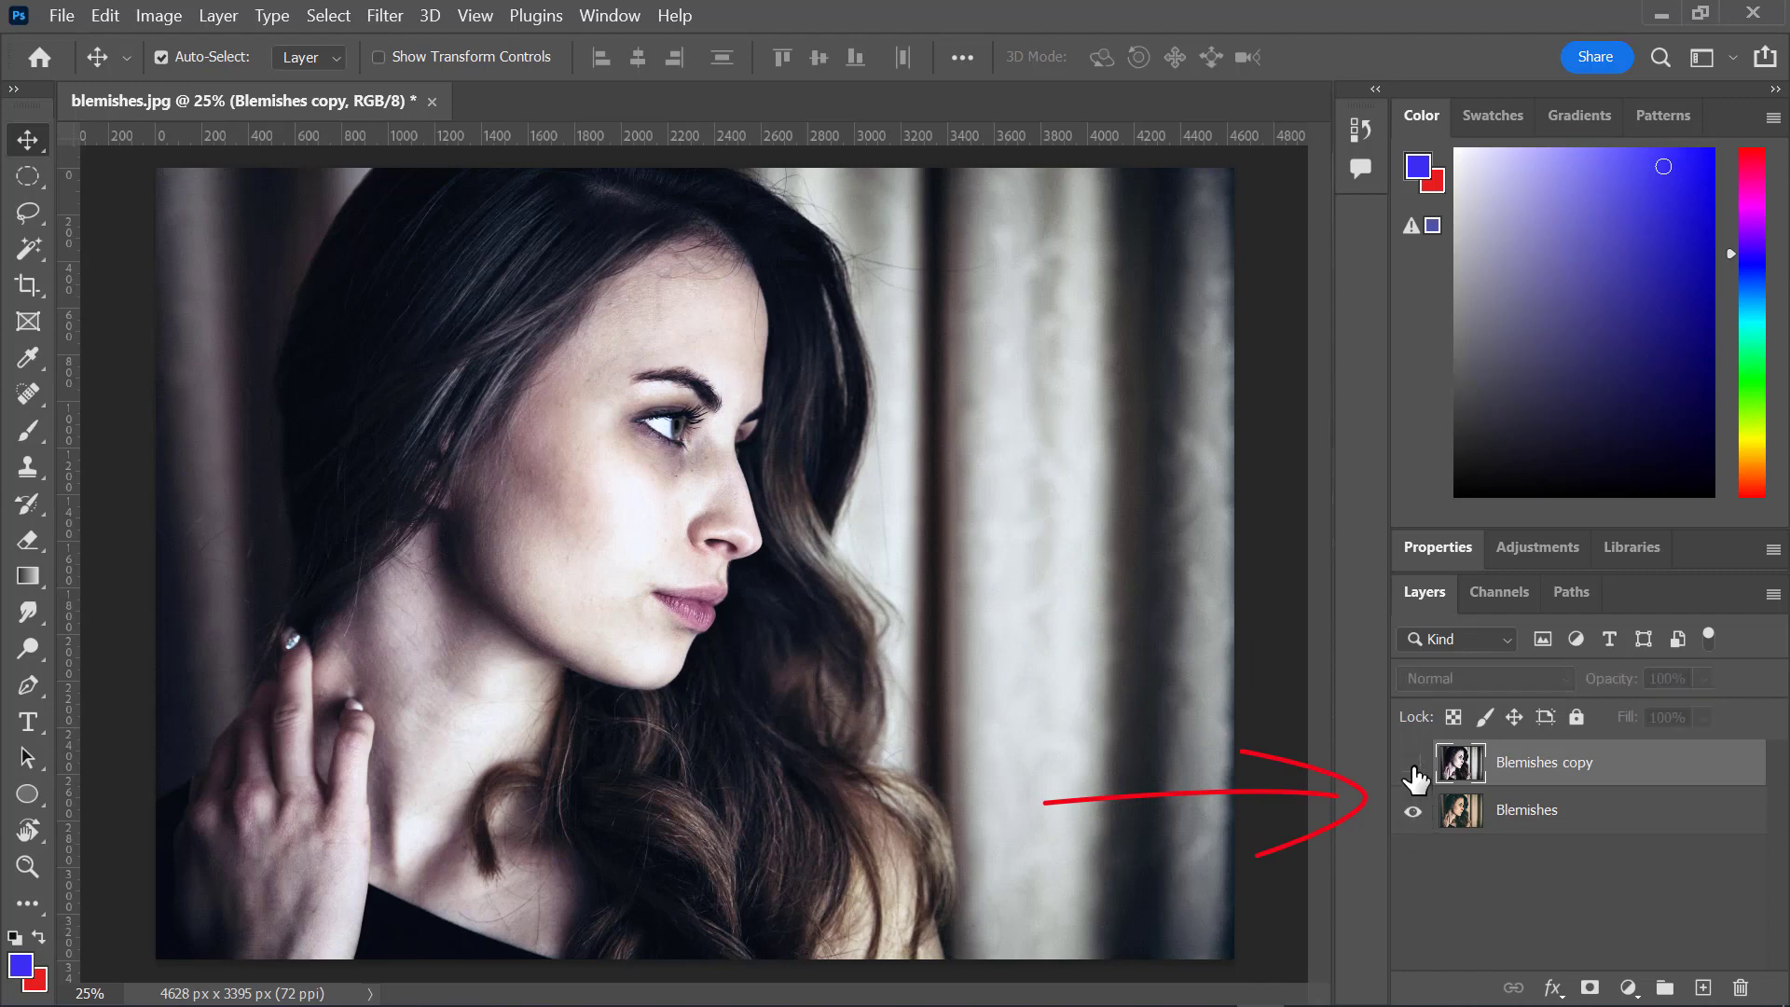
pyautogui.click(1414, 765)
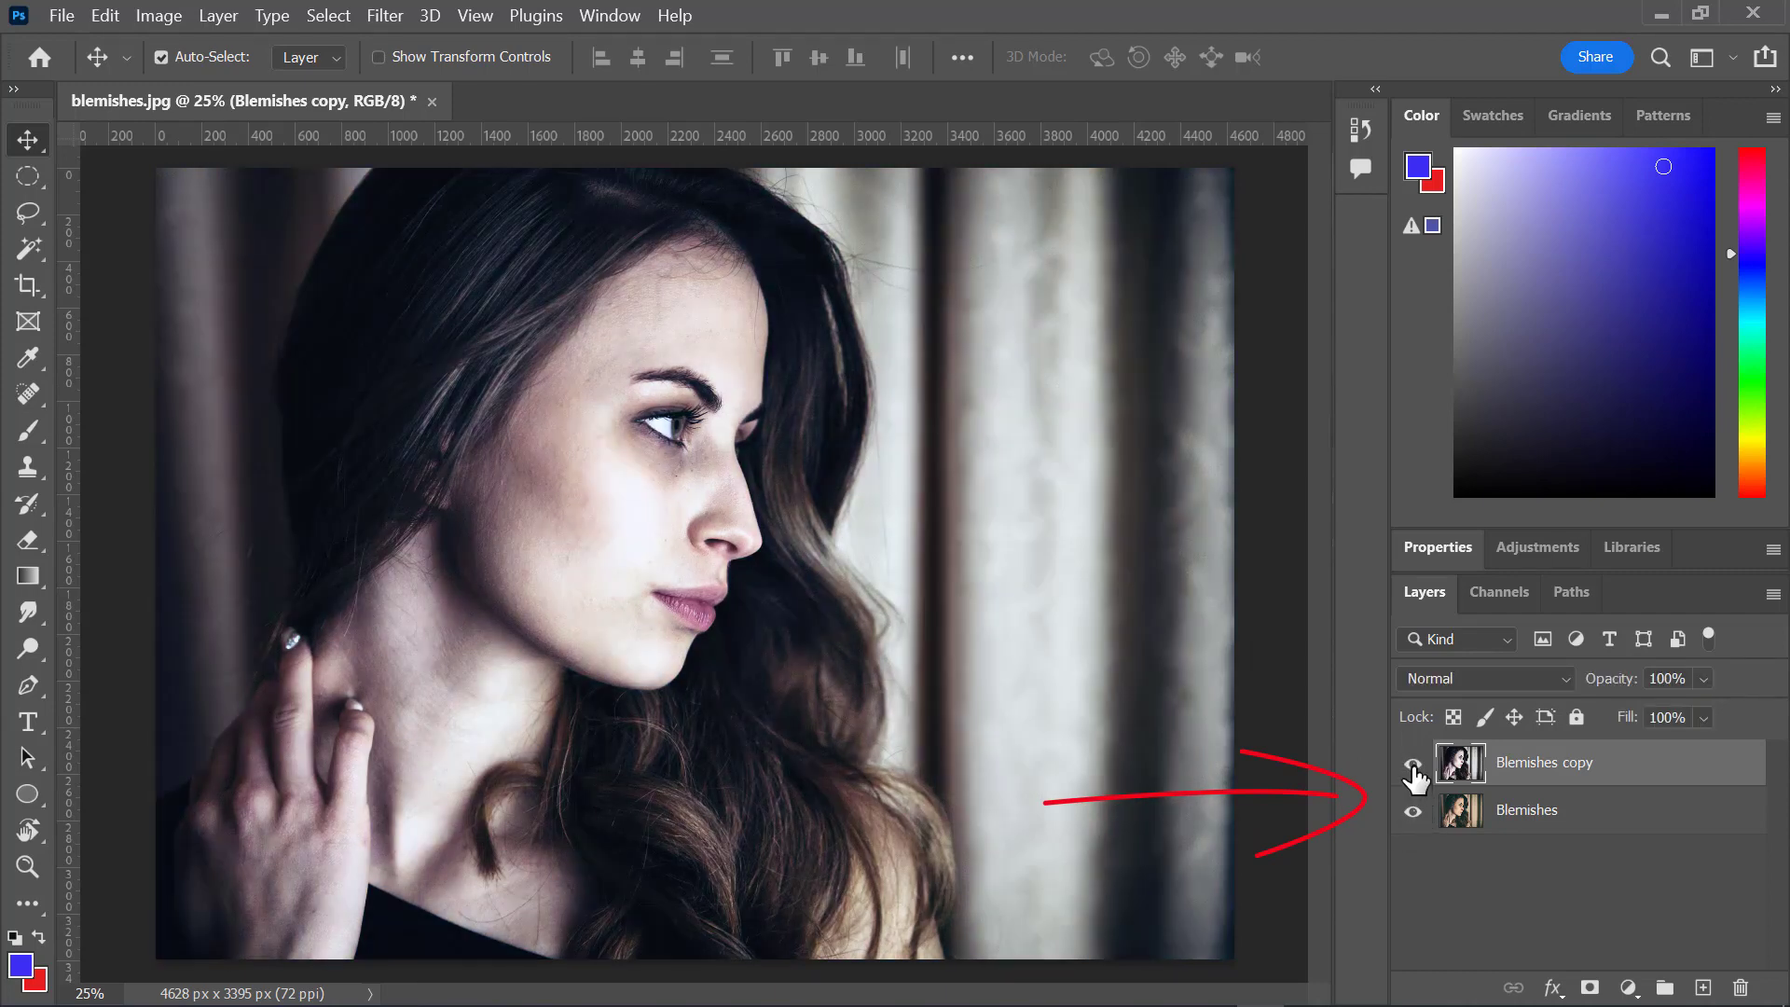
pyautogui.click(1413, 766)
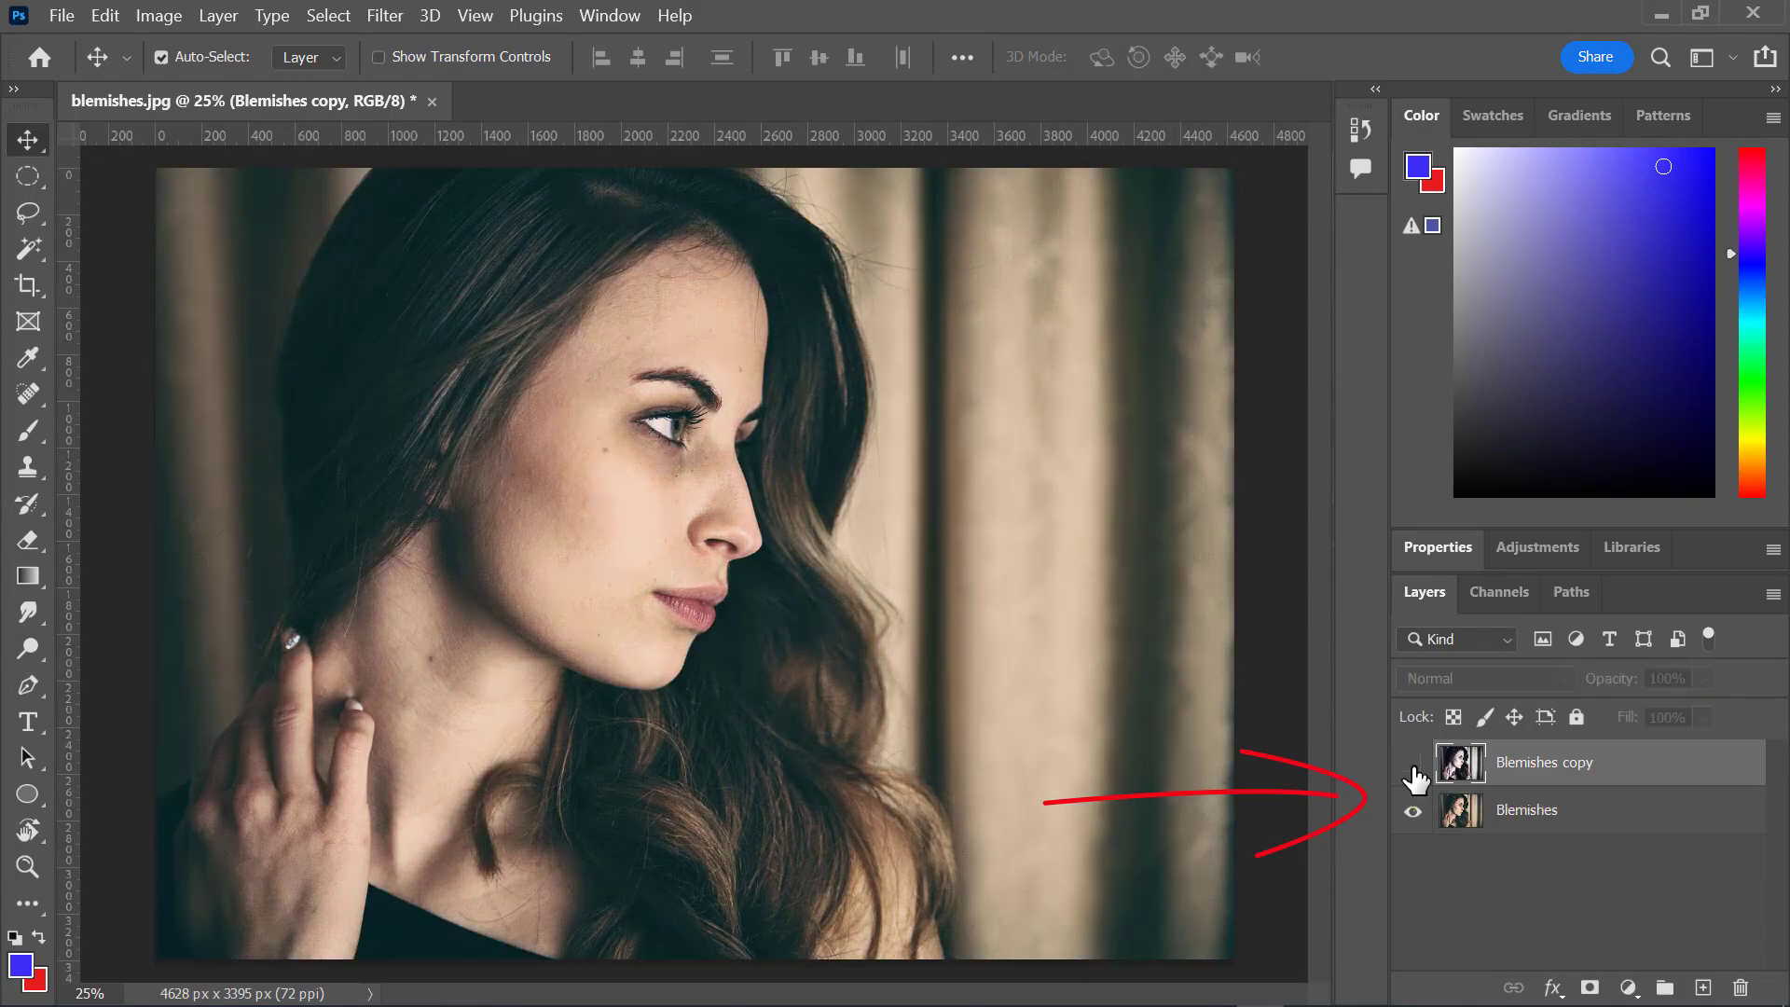